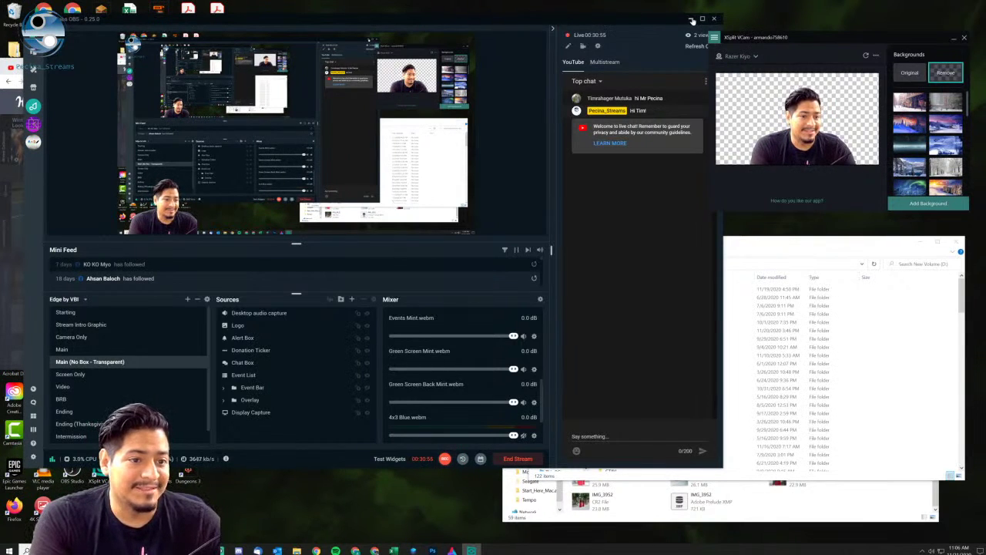
Put the streaming window away, enlarge the browser and open the Humble Bundle home page in a new tab.
left_click(692, 20)
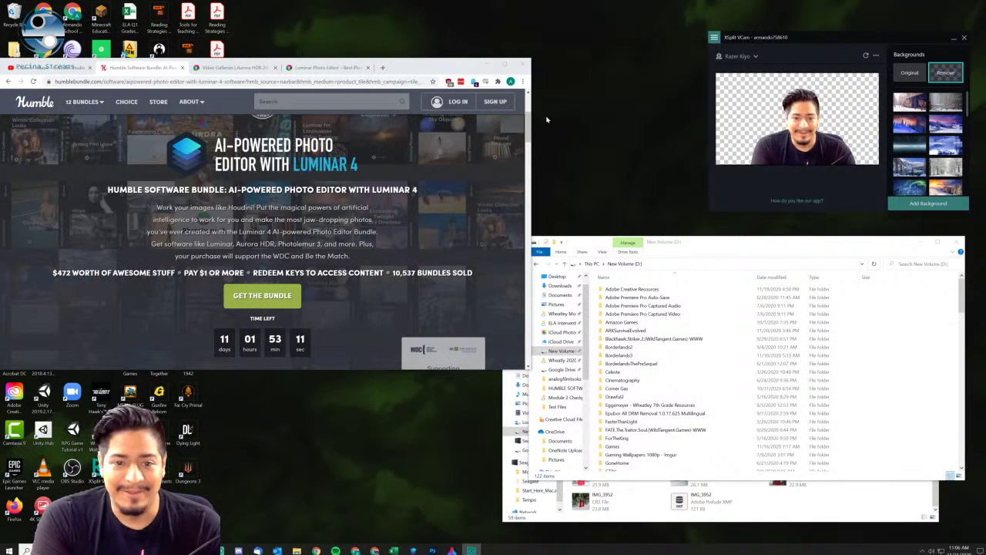
double_click(411, 68)
scroll(438, 162, "up", 3)
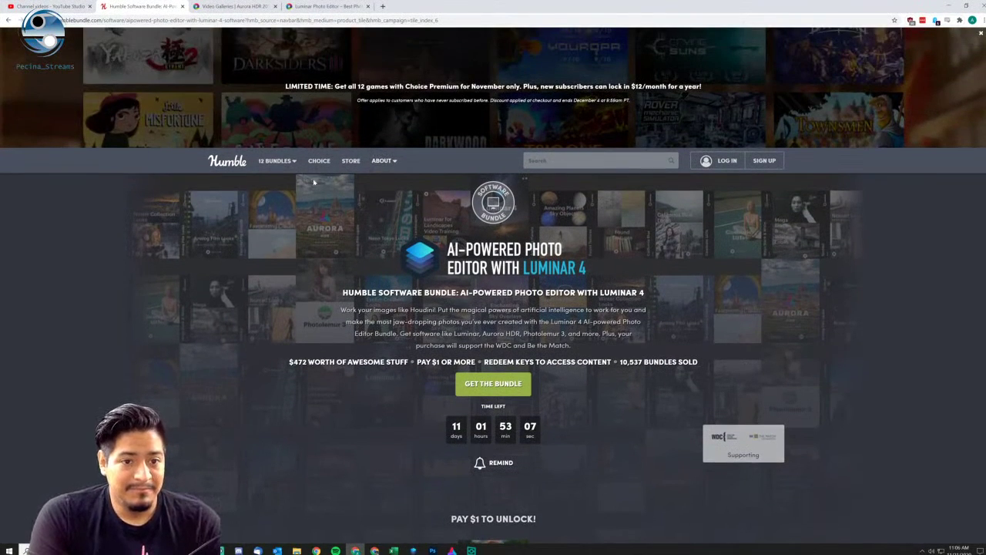
middle_click(222, 163)
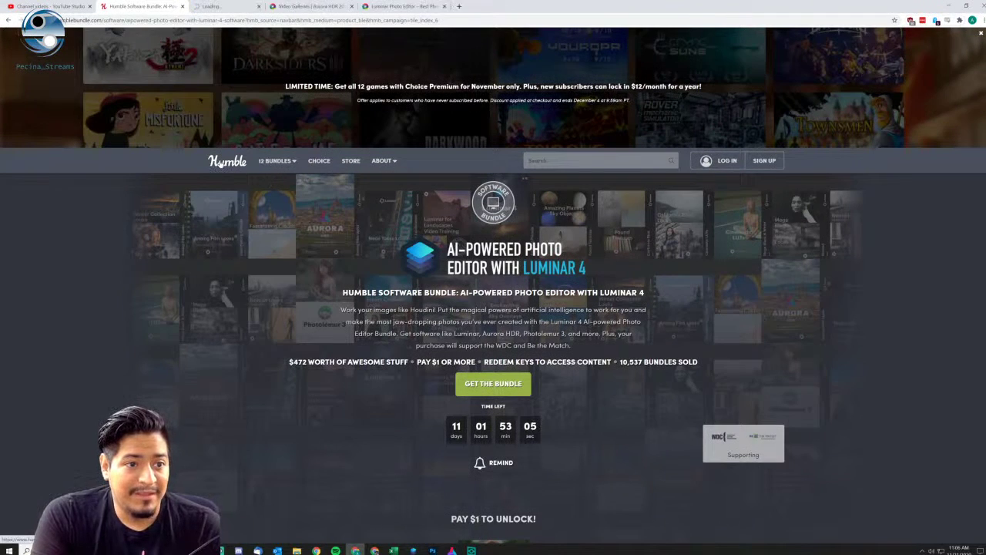
left_click(228, 6)
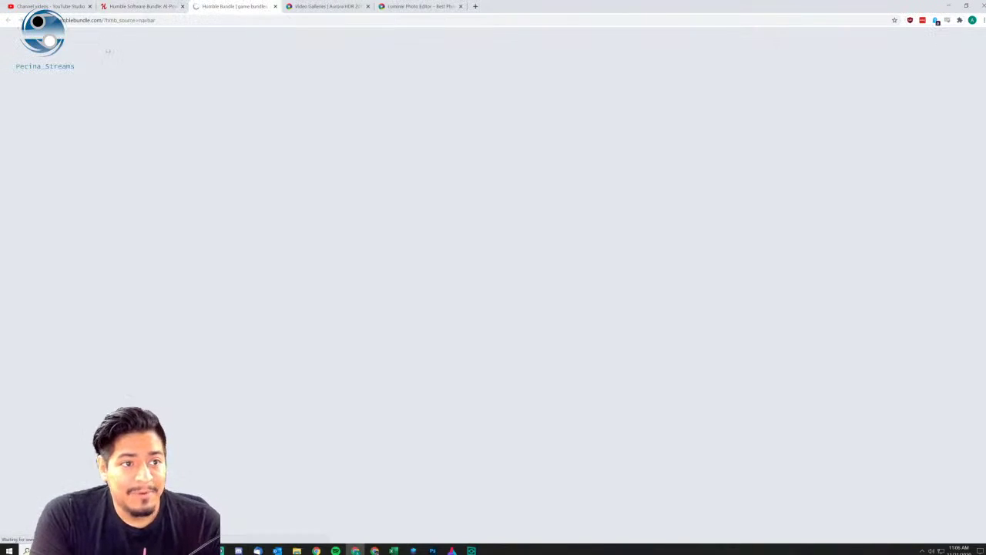
Look through the promotions and featured bundles on the Humble Bundle home page.
scroll(459, 246, "down", 2)
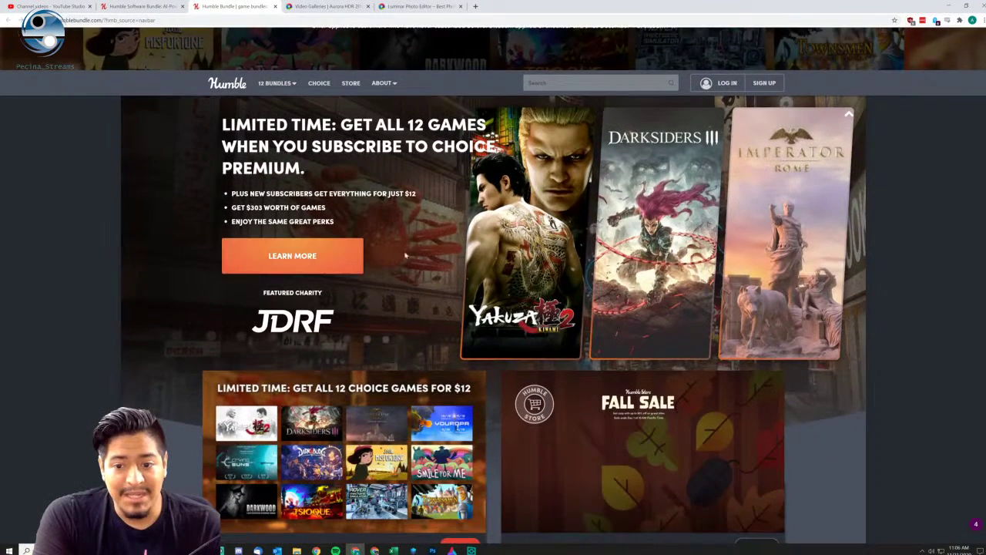
scroll(843, 258, "down", 3)
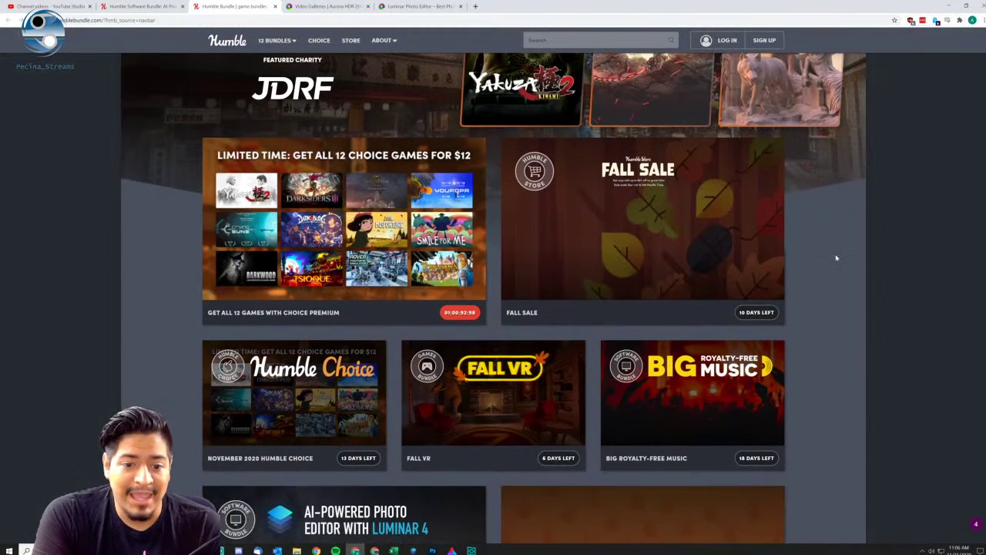
scroll(836, 257, "down", 1)
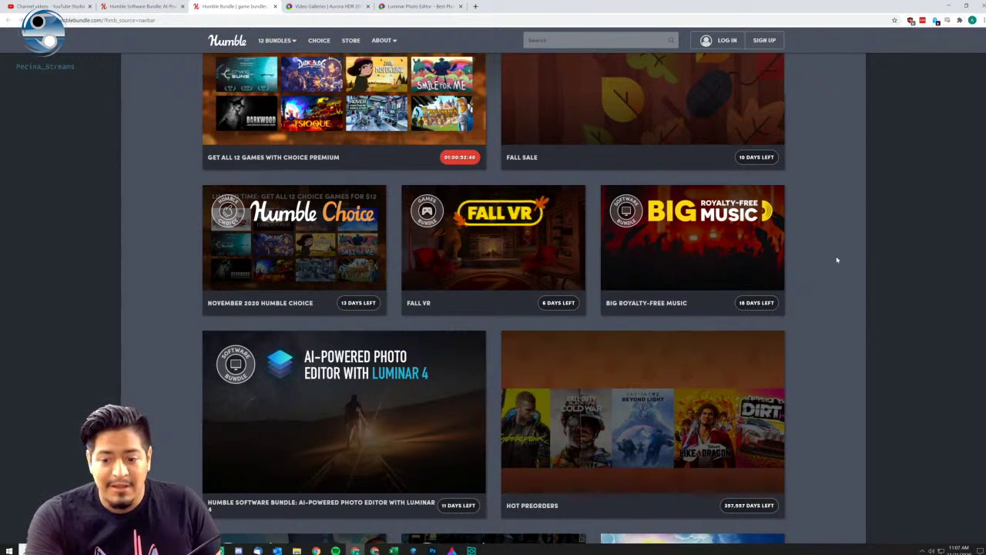
scroll(836, 259, "down", 5)
scroll(843, 272, "up", 8)
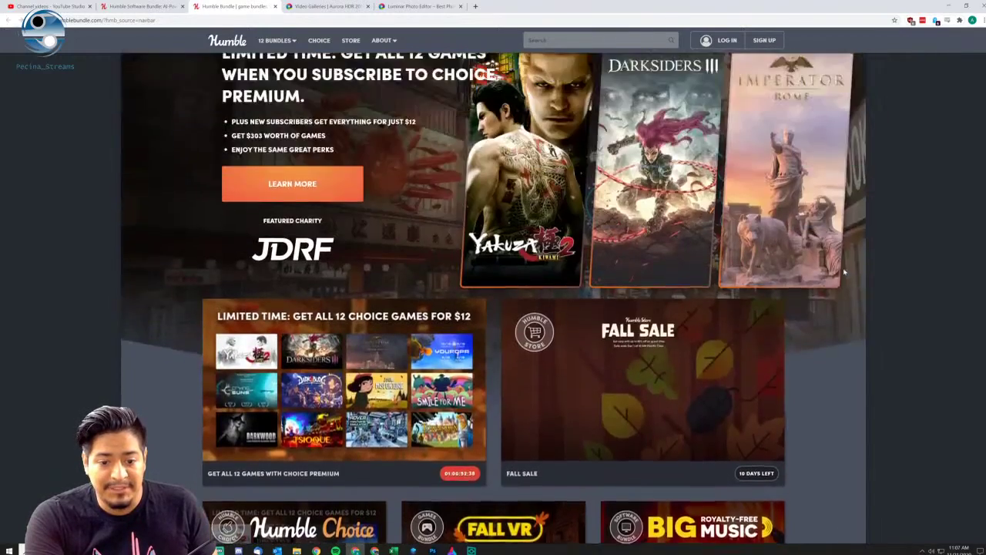
Show the list of current bundles and look over the game, software and book offers.
left_click(276, 161)
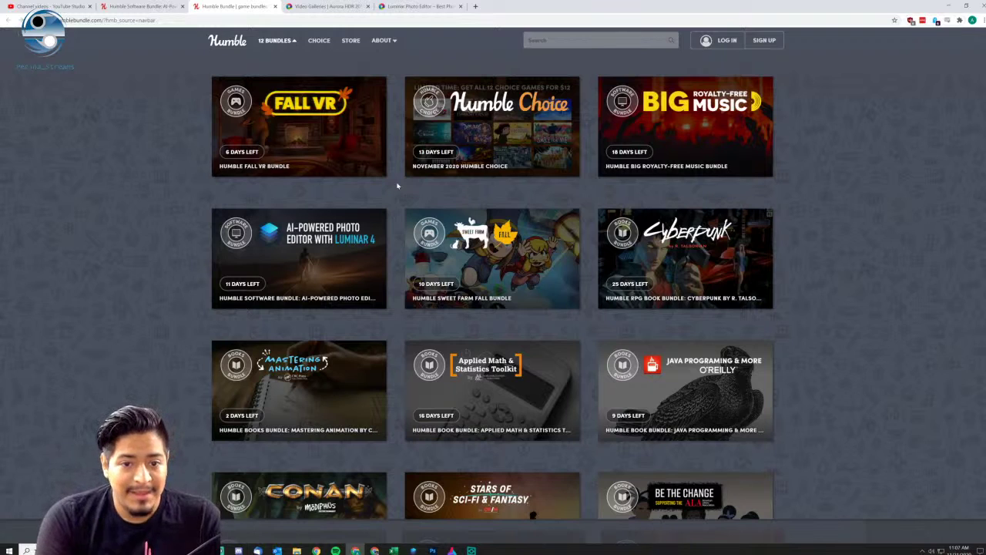
scroll(393, 186, "down", 1)
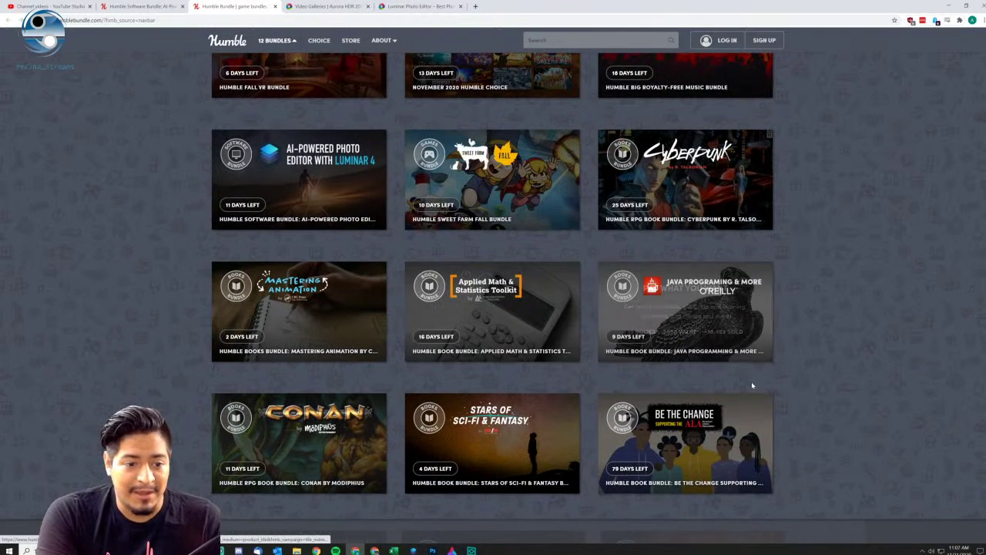
scroll(828, 379, "up", 1)
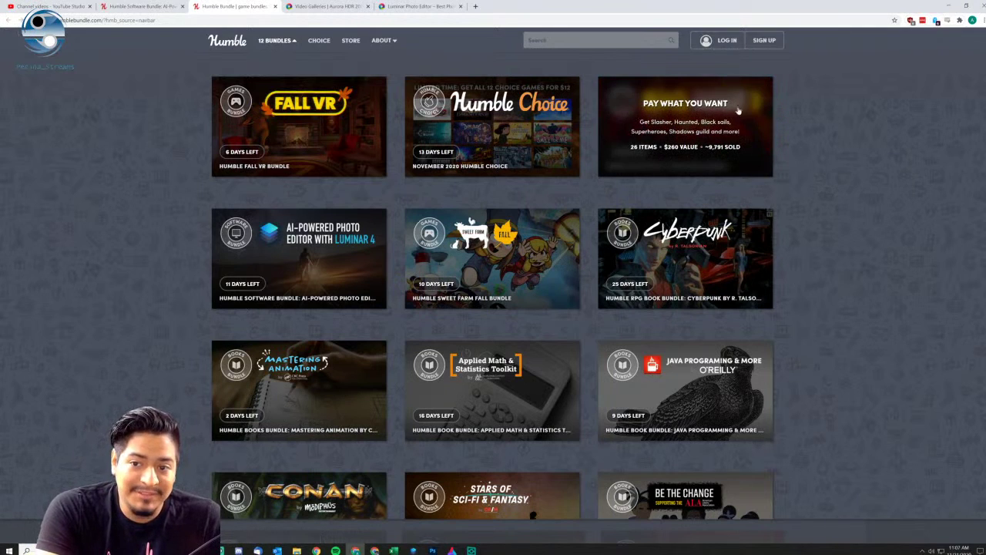
mouse_move(310, 248)
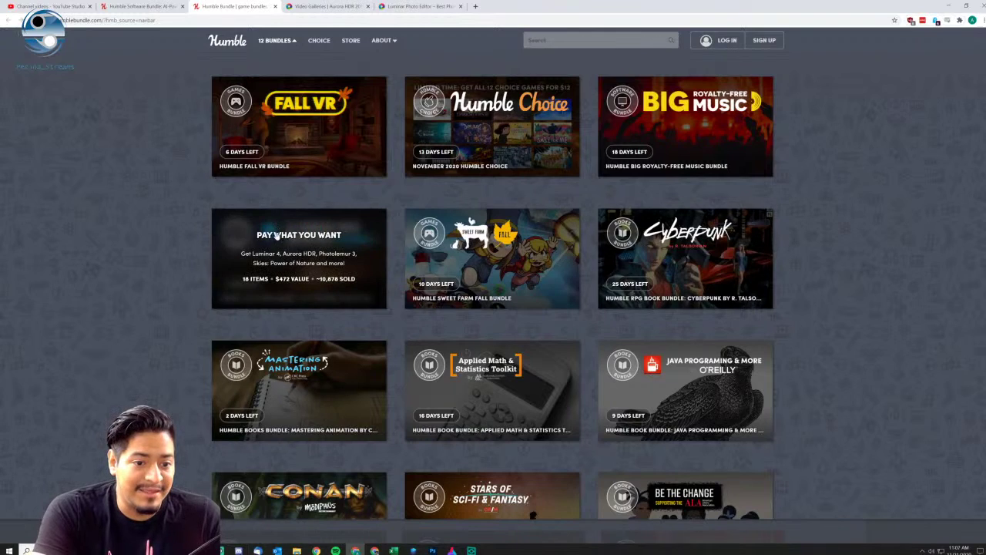
mouse_move(298, 382)
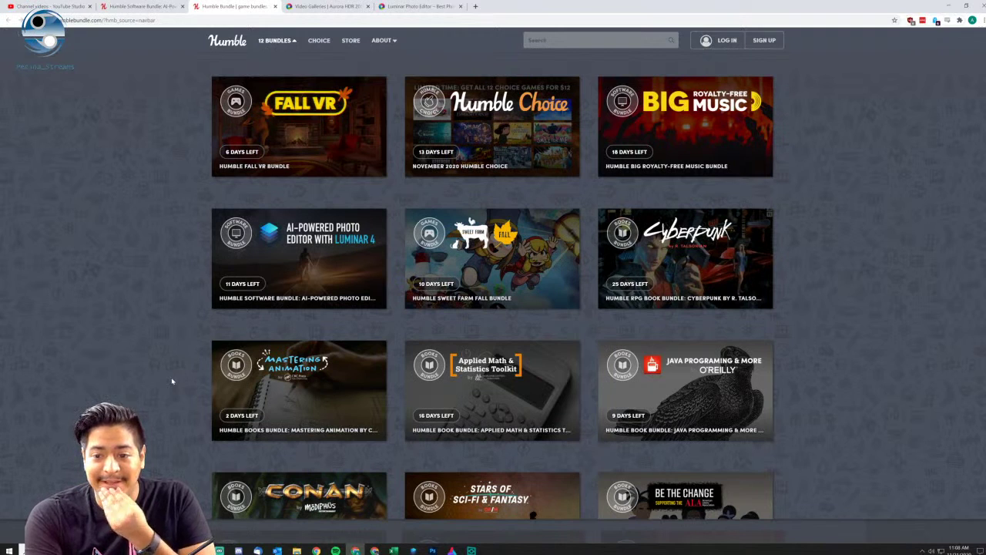
Open the Humble Big Royalty-Free Music Bundle and browse the albums in each price tier.
left_click(705, 114)
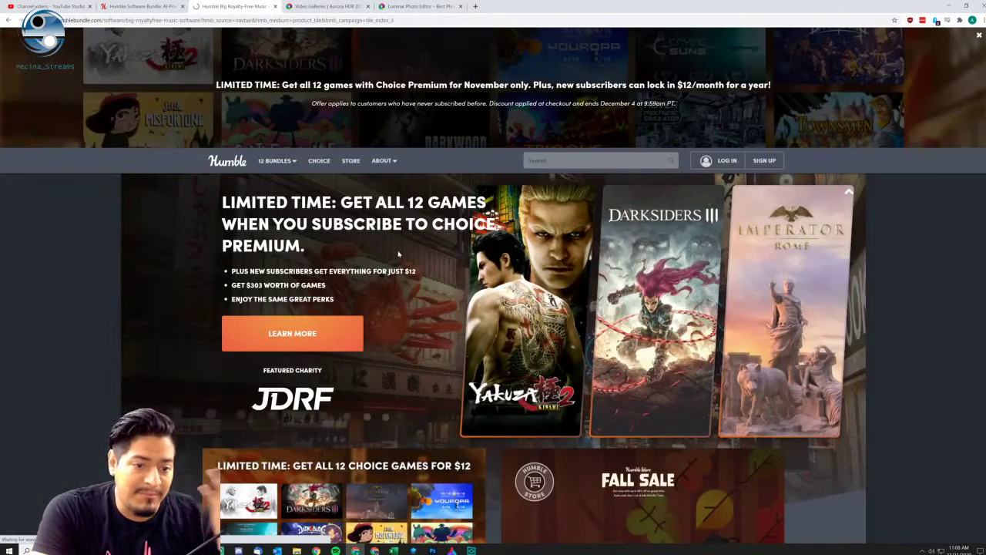
scroll(737, 242, "down", 5)
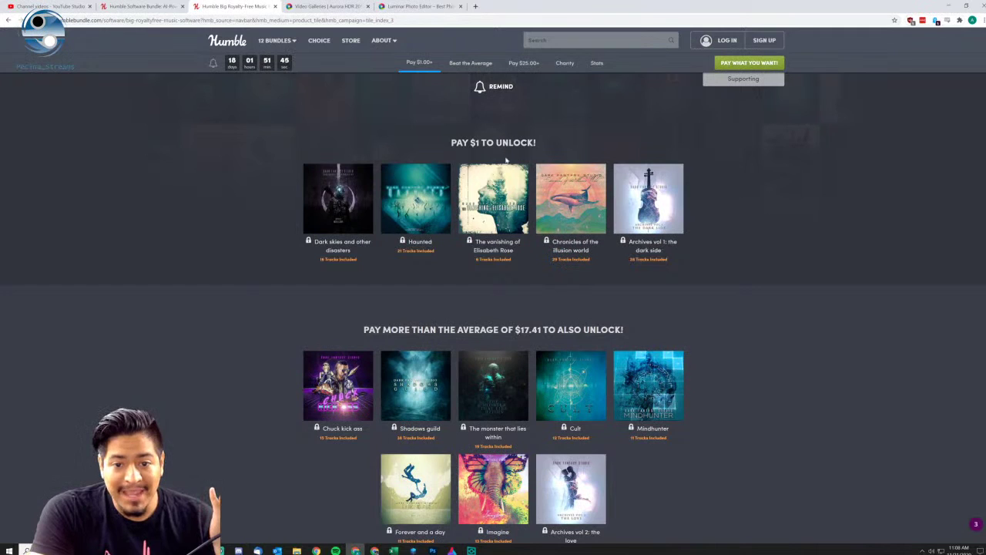
scroll(729, 259, "down", 5)
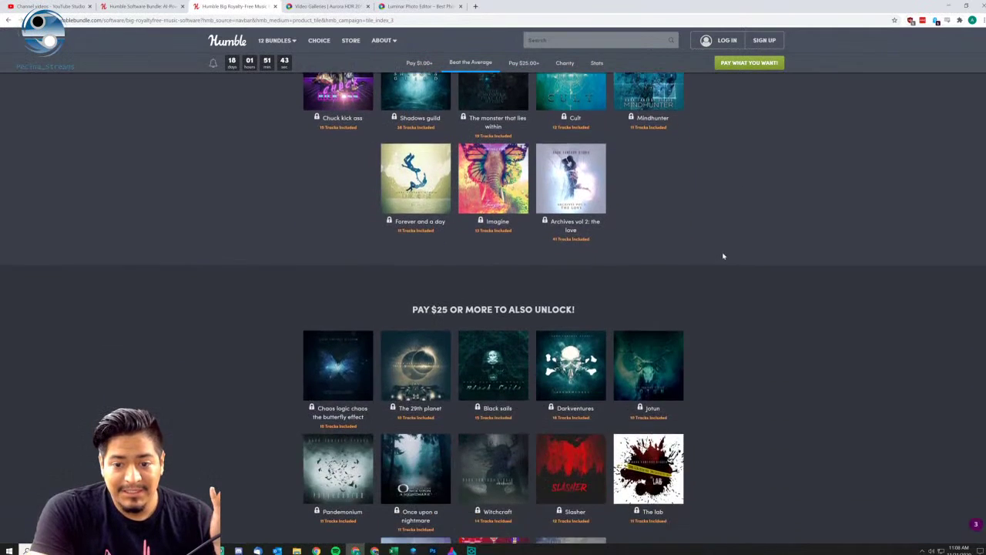
scroll(719, 254, "down", 2)
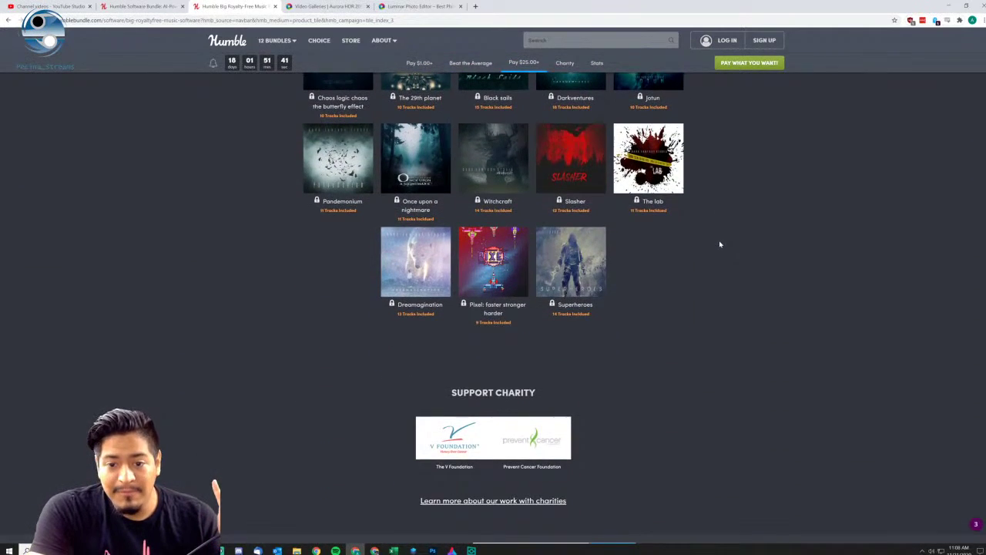
scroll(707, 258, "up", 3)
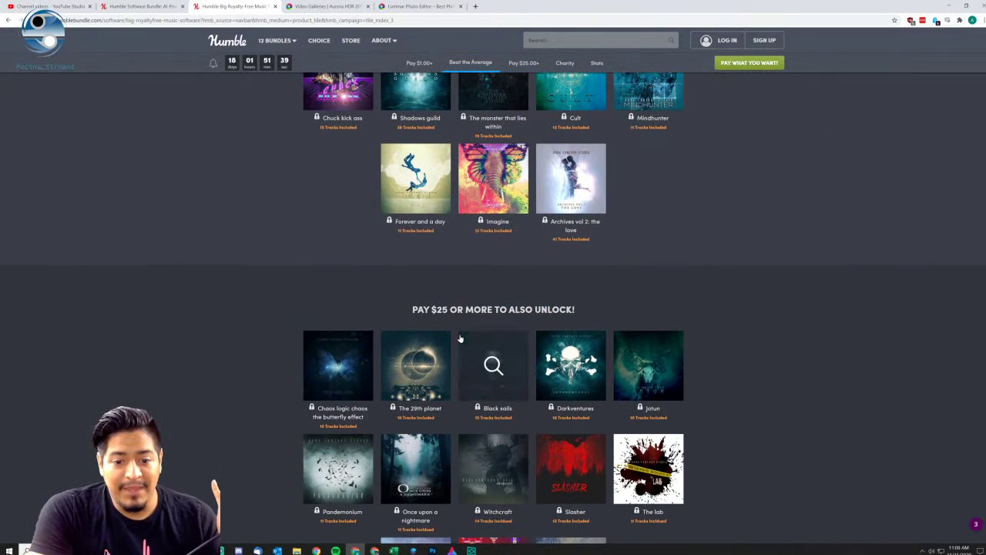
Examine the music bundle's $25 tier, then its description, top contributors and sales numbers.
left_click_drag(430, 309, 575, 309)
left_click(801, 290)
scroll(768, 295, "down", 2)
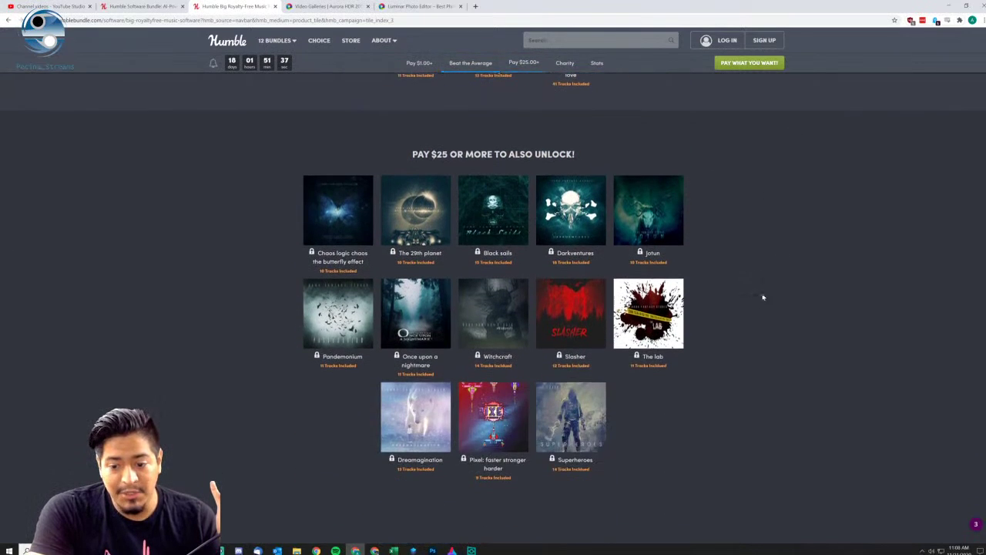
scroll(575, 316, "up", 2)
scroll(575, 316, "up", 6)
scroll(735, 269, "down", 10)
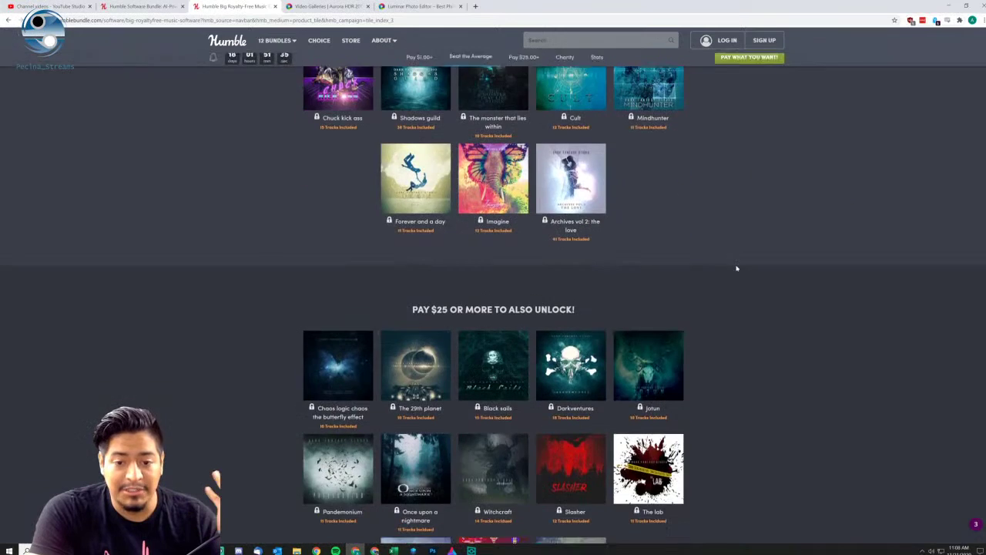
scroll(736, 268, "down", 8)
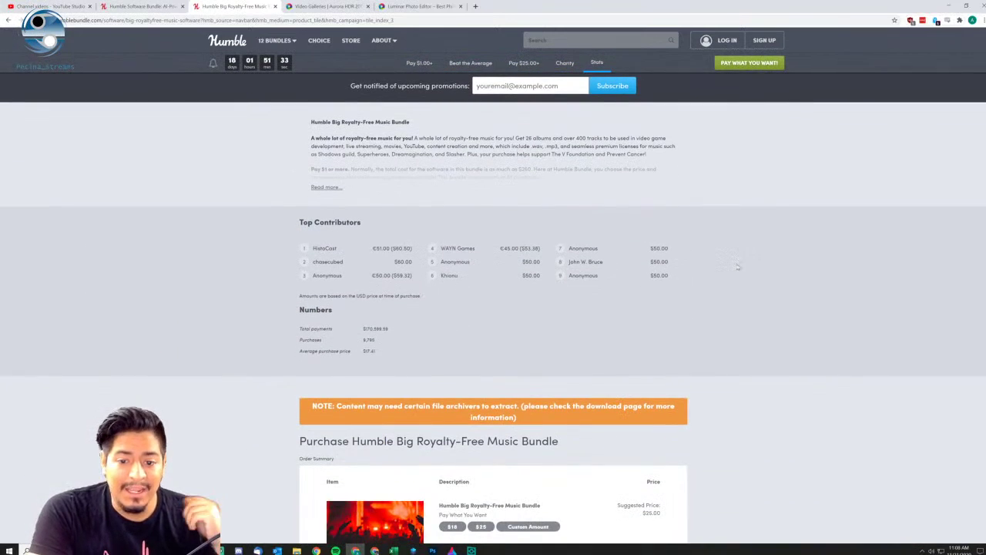
scroll(733, 265, "up", 1)
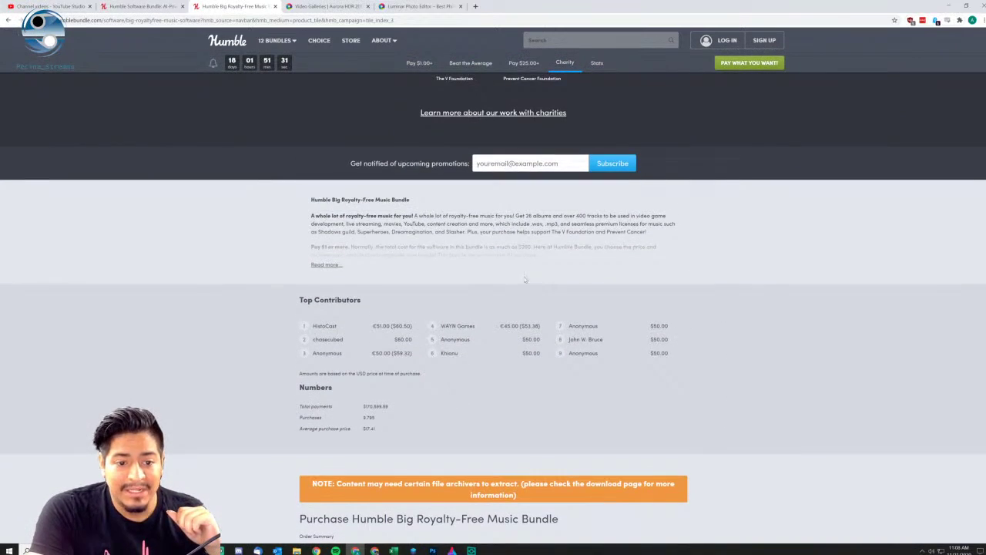
In the music bundle's payment split, try a Charities share of $25.00 and $0.00, then set it to $13.97.
scroll(368, 186, "down", 6)
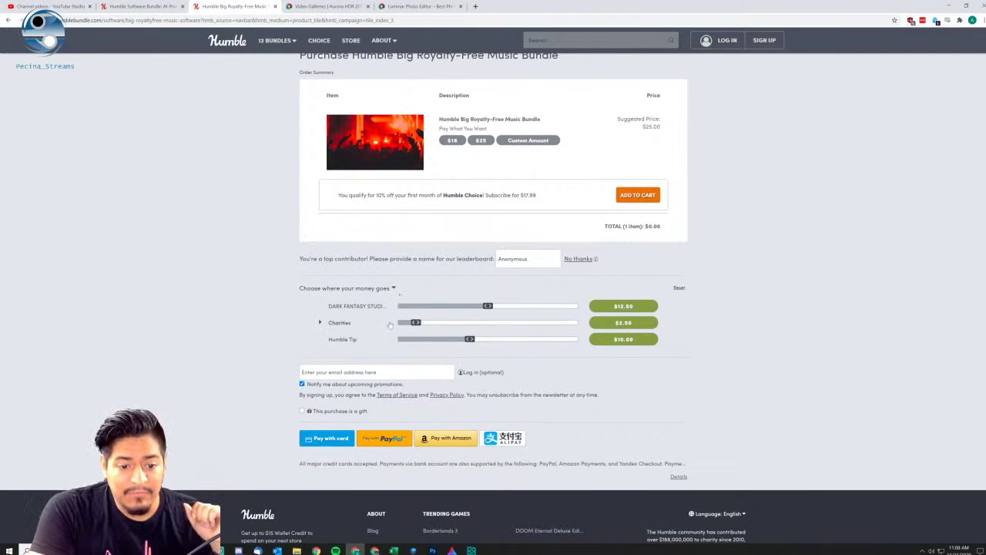
left_click_drag(416, 322, 584, 326)
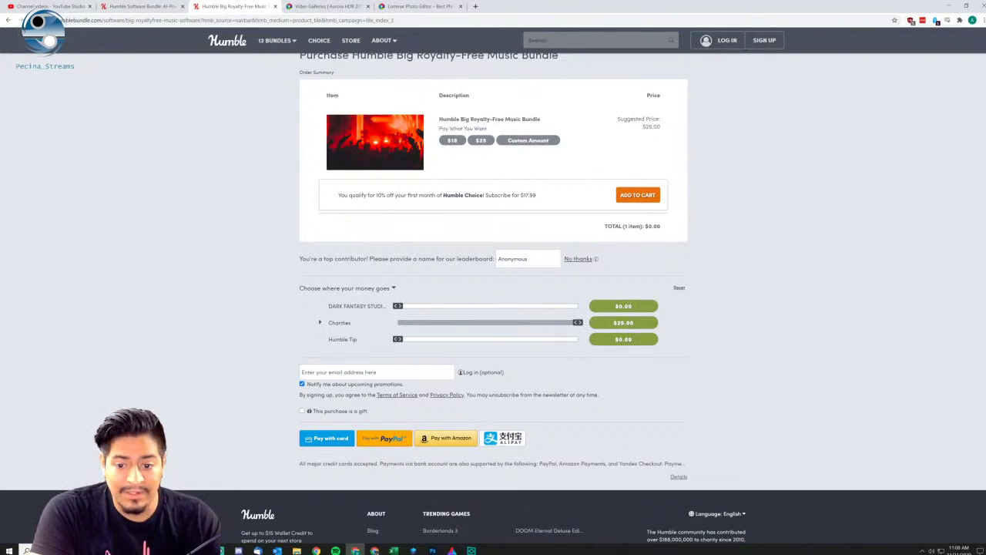
left_click_drag(581, 327, 398, 324)
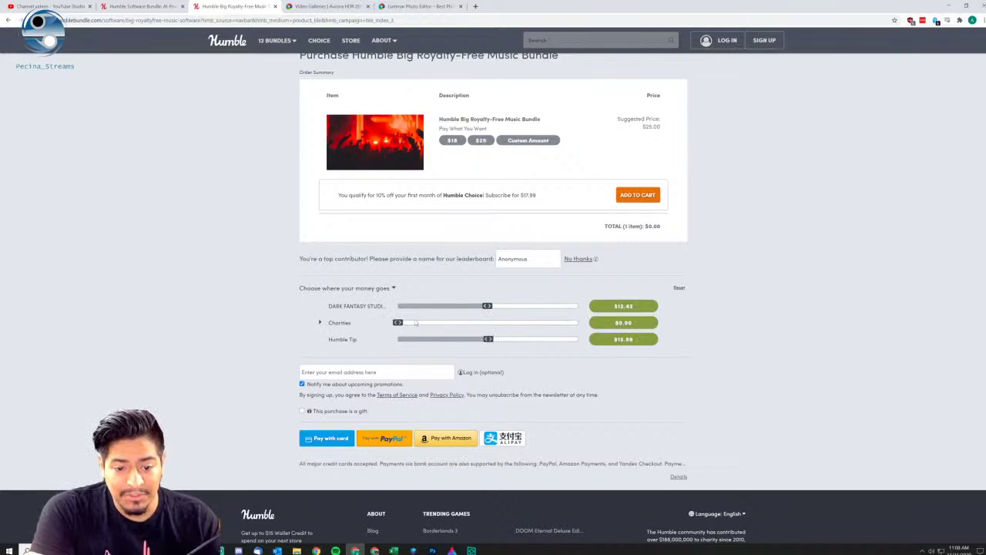
left_click_drag(398, 324, 496, 325)
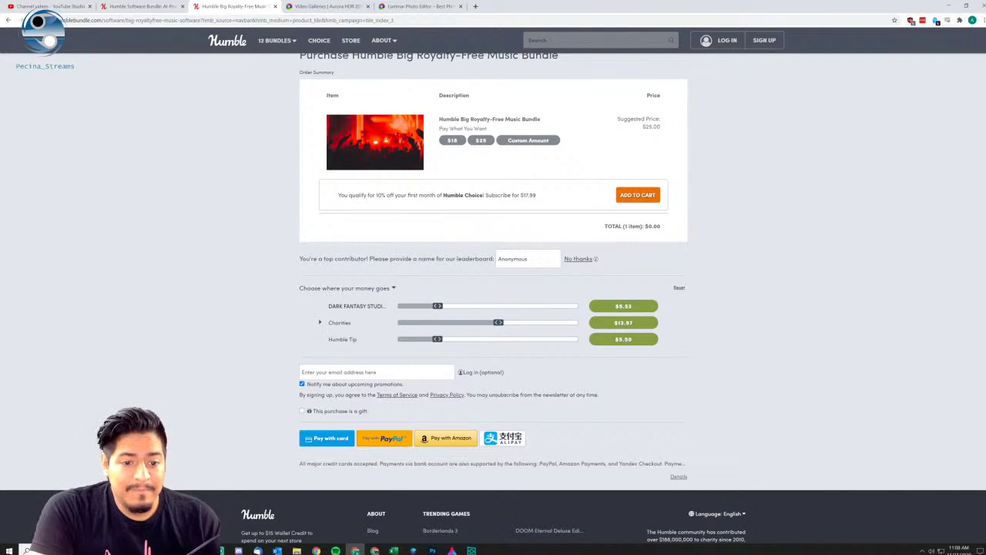
Review the music bundle's album tiers again and compare them with the purchase section.
scroll(359, 306, "up", 15)
scroll(359, 306, "up", 8)
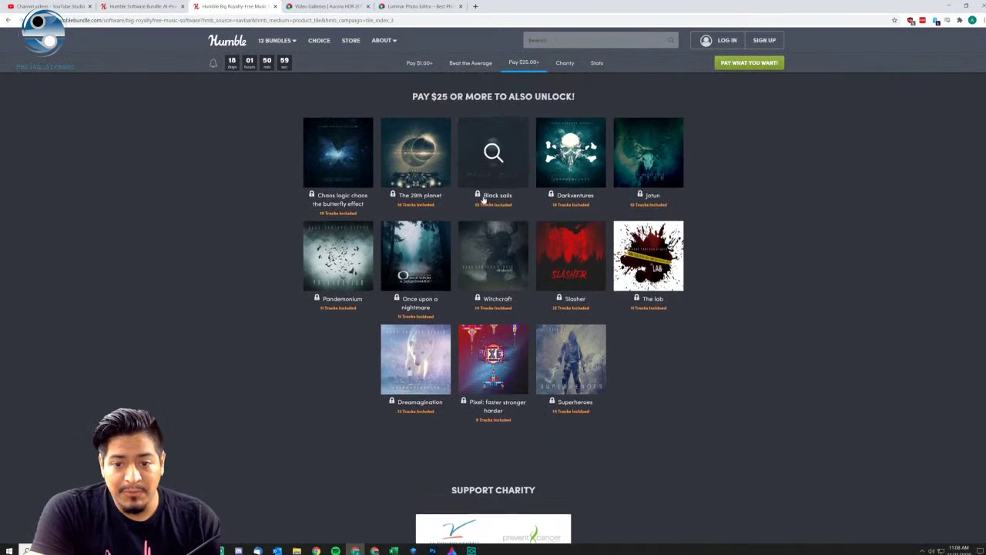
scroll(550, 218, "down", 20)
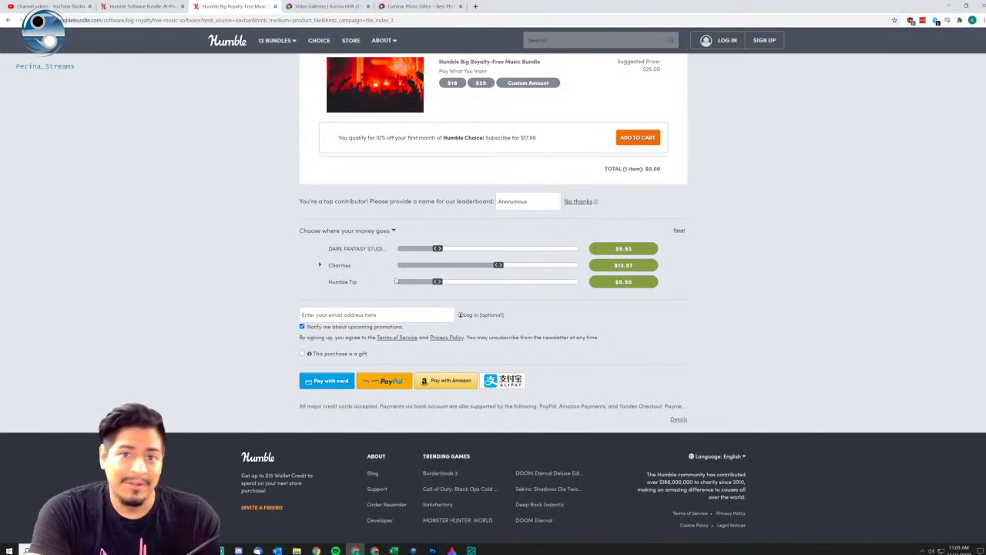
scroll(418, 167, "up", 20)
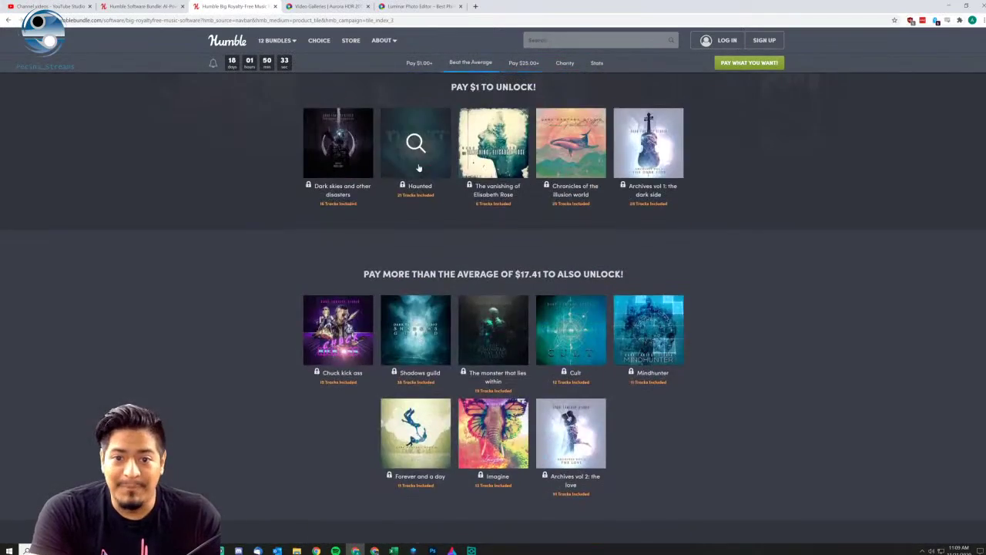
Open the AI-Powered Photo Editor with Luminar 4 bundle from the bundles list and review the items in its price tiers.
scroll(418, 167, "up", 5)
left_click(275, 147)
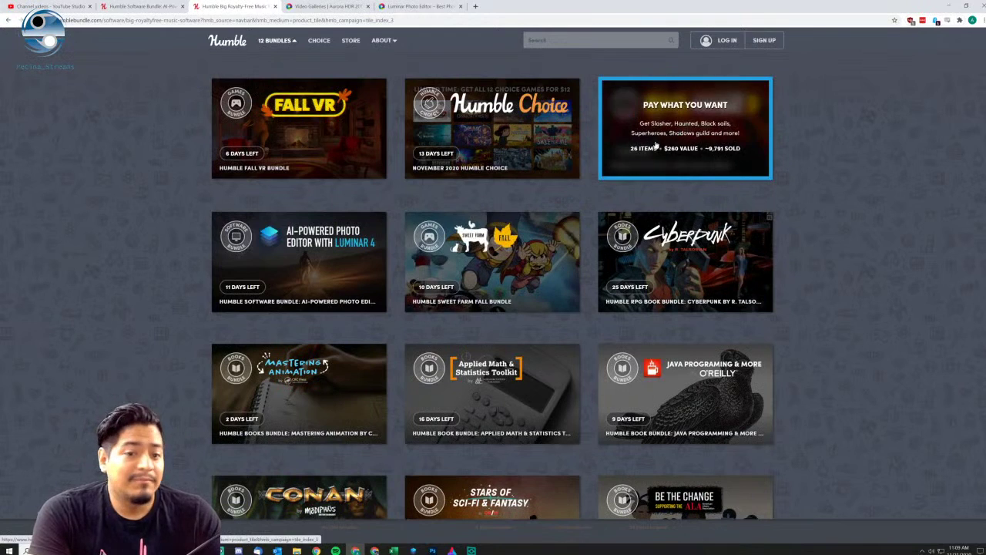
left_click(344, 249)
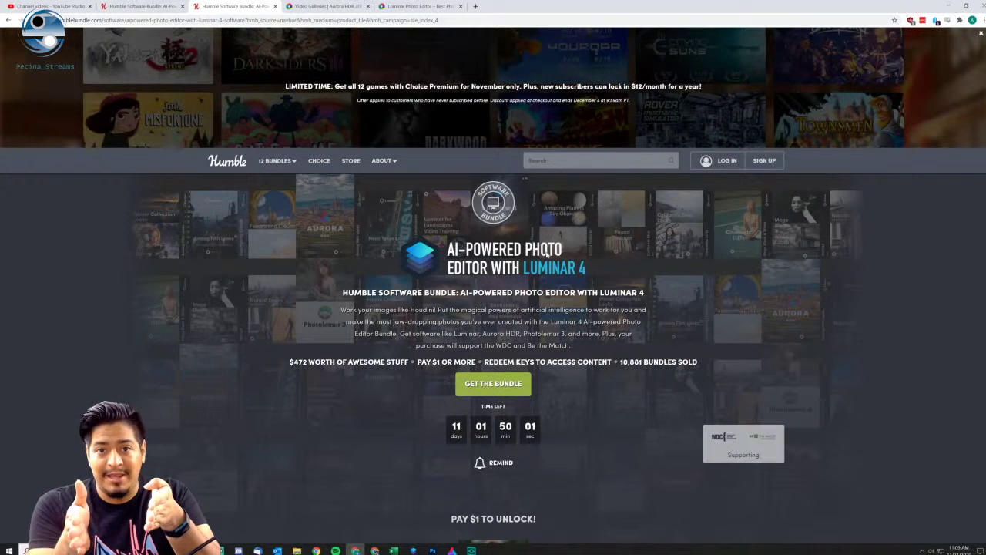
scroll(546, 248, "down", 15)
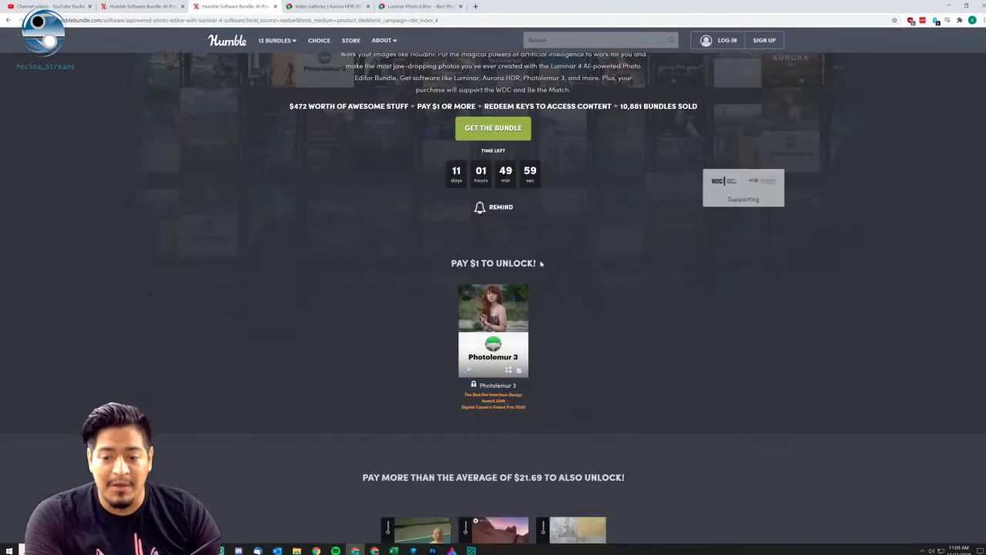
scroll(681, 317, "up", 8)
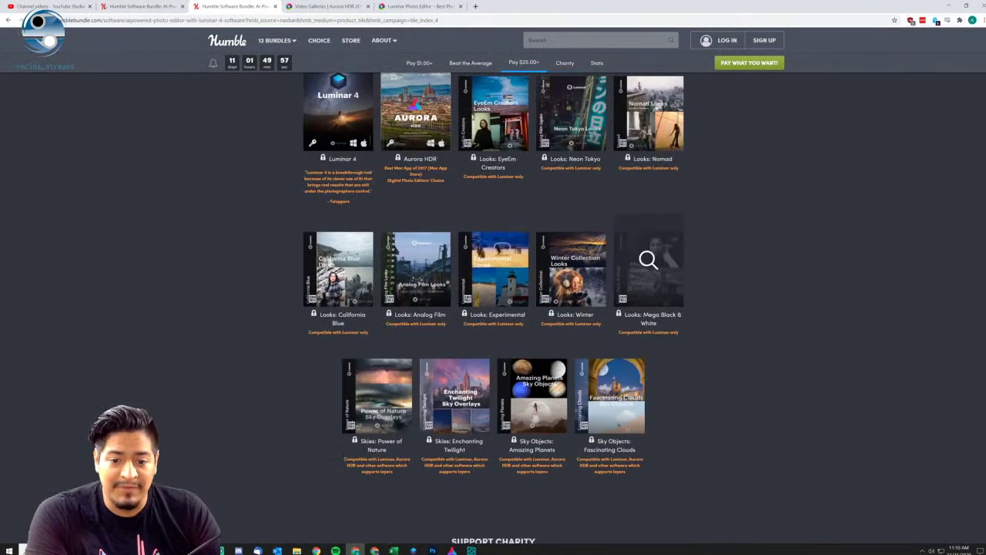
scroll(359, 258, "down", 3)
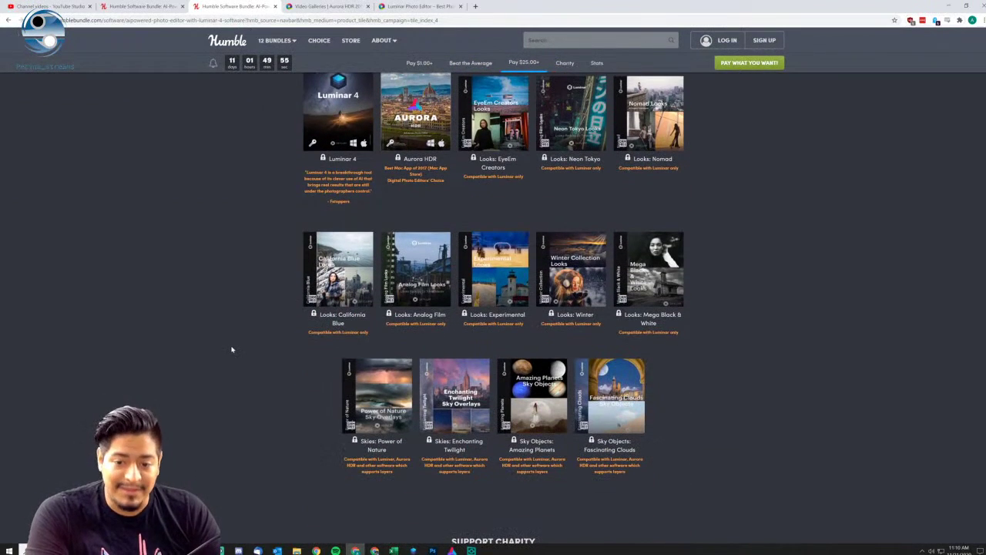
scroll(231, 349, "up", 10)
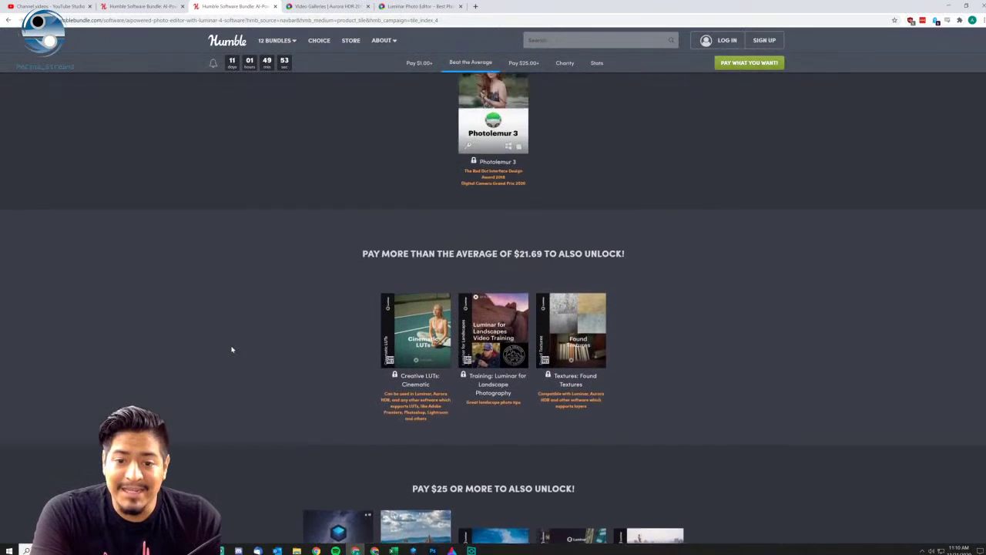
Open the Photolemur 3 details in the $1 tier, read the description, and close them.
scroll(232, 347, "down", 4)
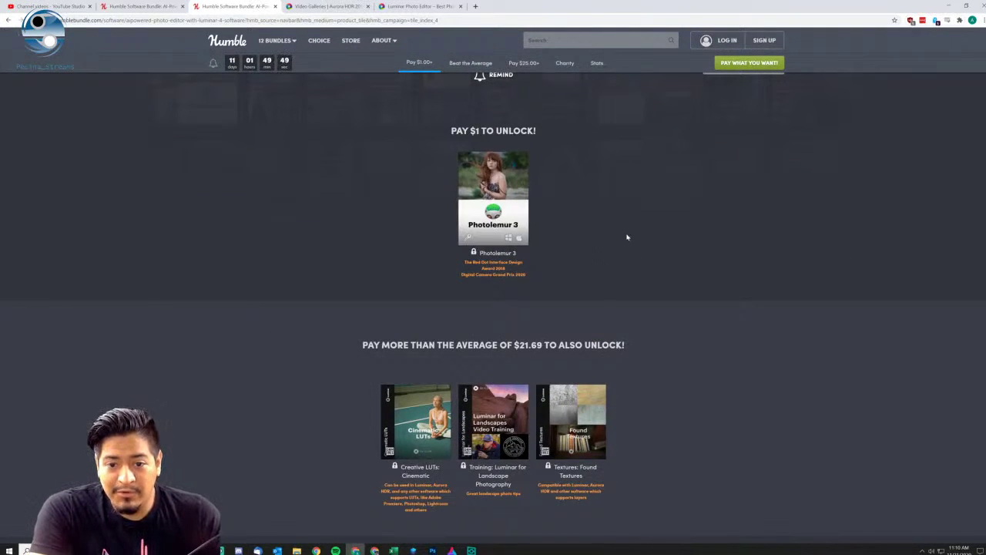
scroll(626, 273, "up", 2)
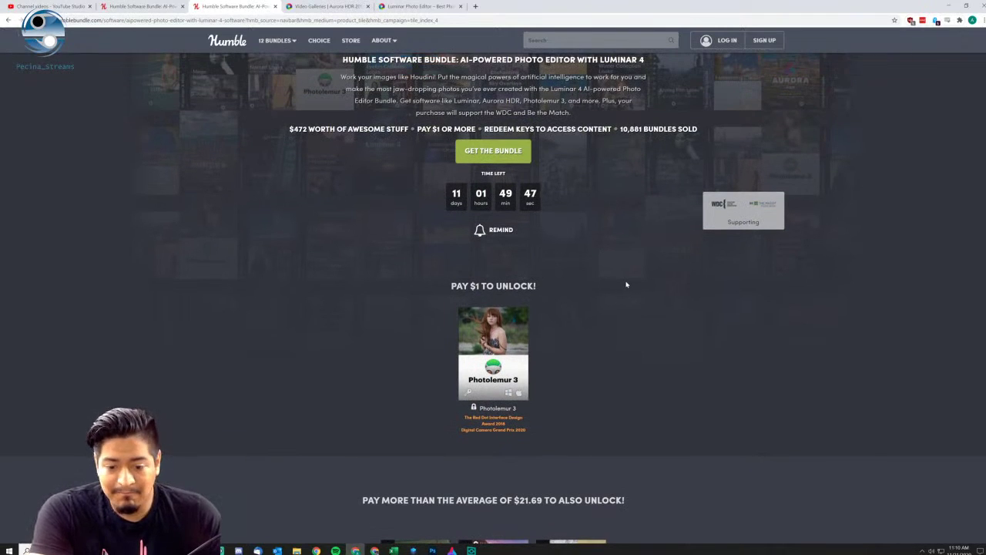
left_click(495, 333)
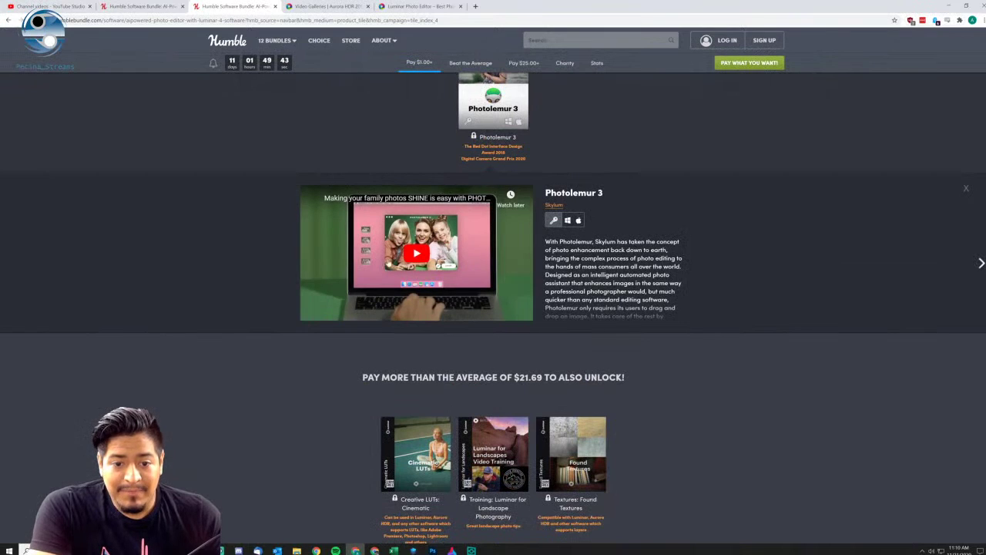
scroll(385, 262, "up", 1)
scroll(613, 355, "down", 1)
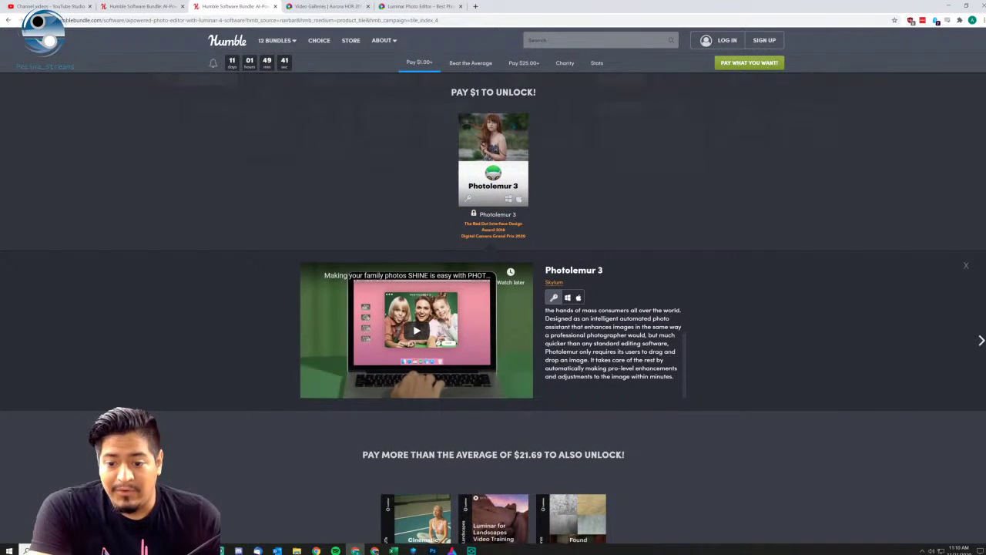
scroll(729, 337, "up", 1)
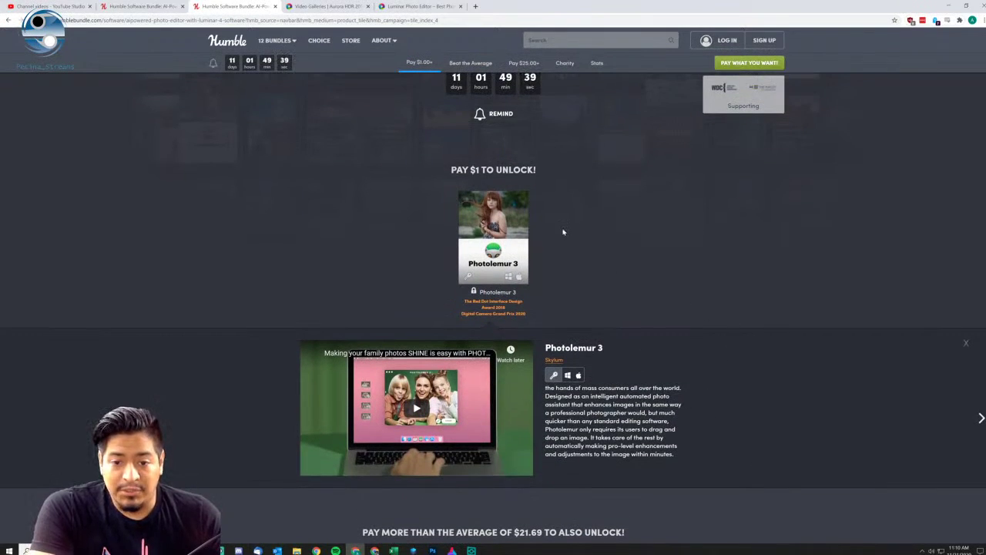
mouse_move(509, 230)
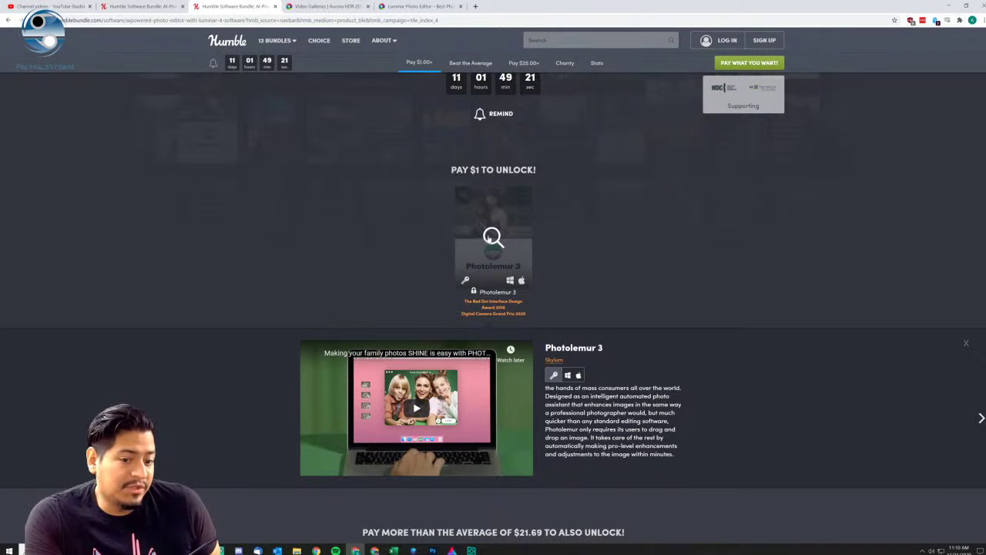
left_click(490, 238)
Compare the items in the beat-the-average tier with those in the $25 tier.
scroll(493, 247, "down", 6)
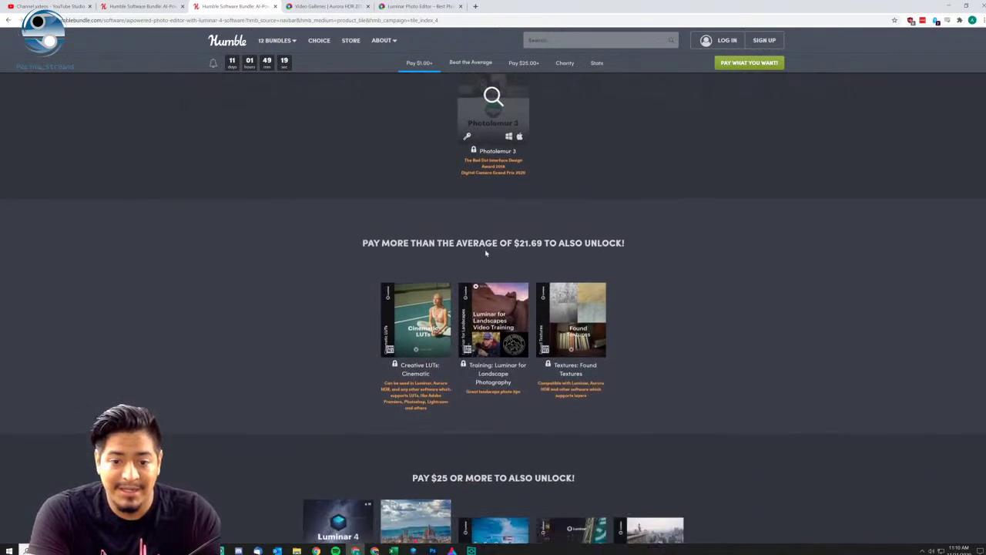
scroll(481, 256, "down", 1)
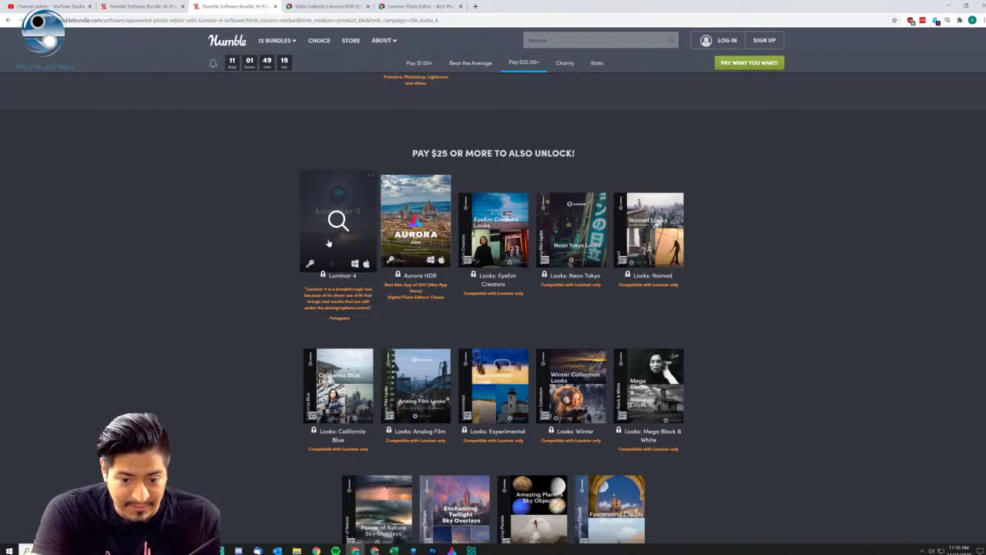
scroll(269, 278, "down", 2)
scroll(269, 279, "down", 2)
scroll(266, 282, "up", 10)
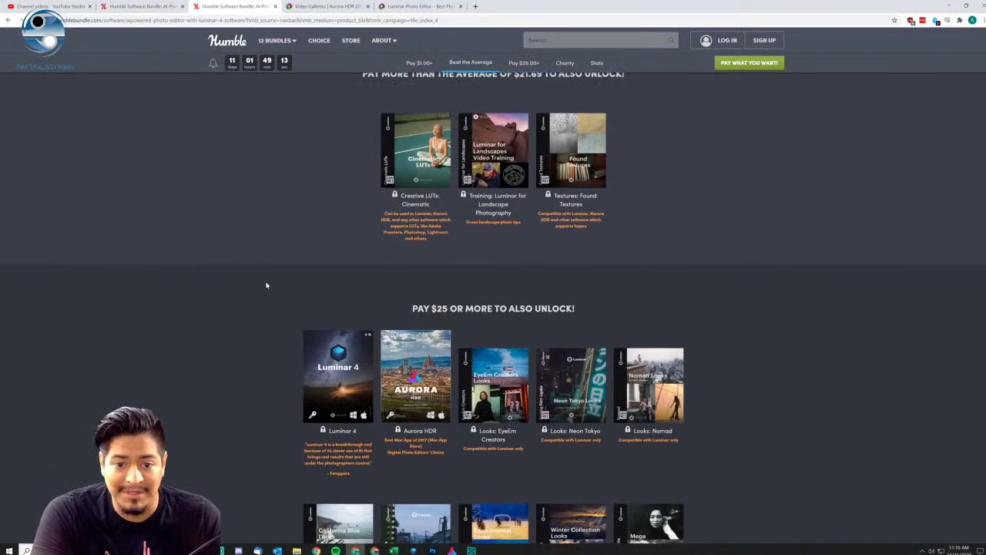
scroll(266, 284, "up", 2)
scroll(267, 293, "down", 9)
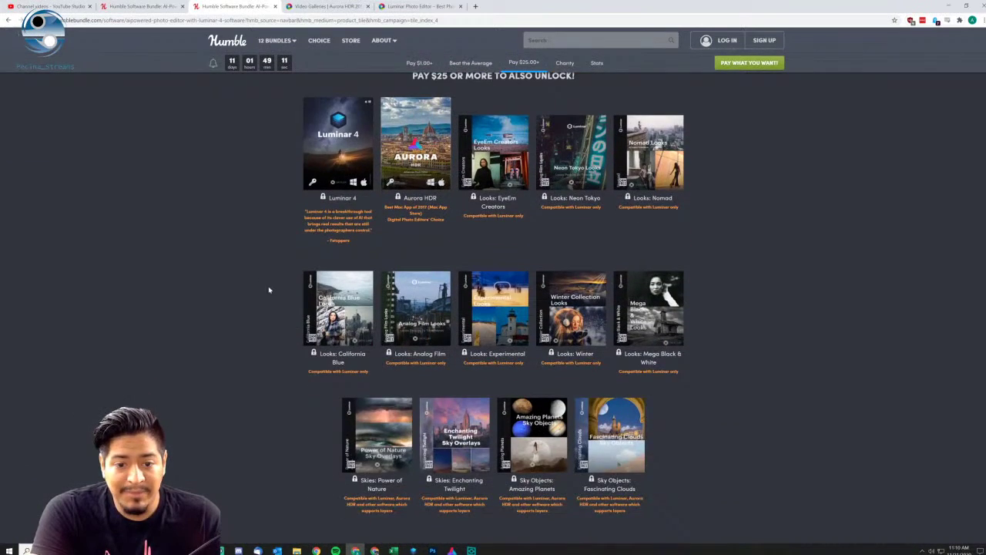
scroll(409, 235, "up", 1)
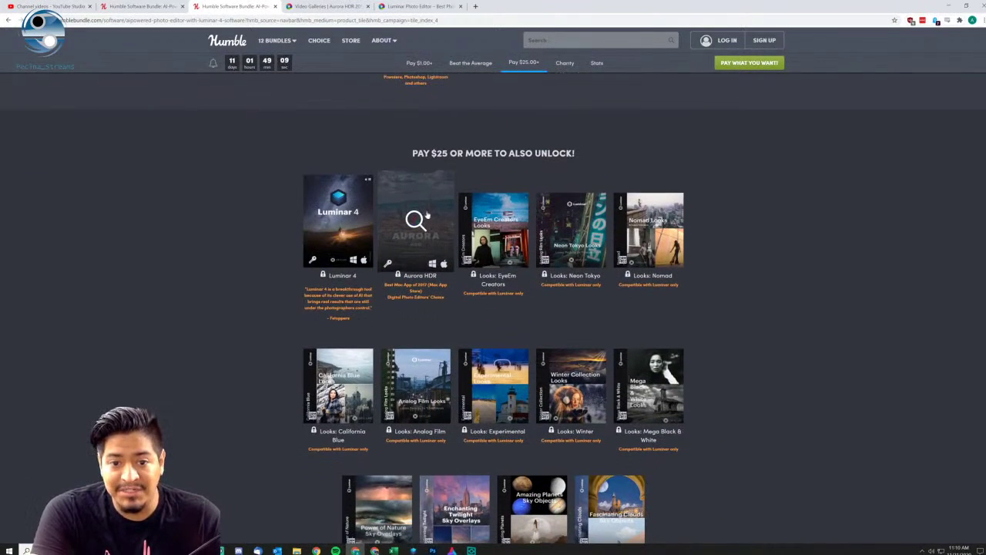
Highlight the $25 tier's heading, then view Aurora HDR's details and close them.
triple_click(441, 153)
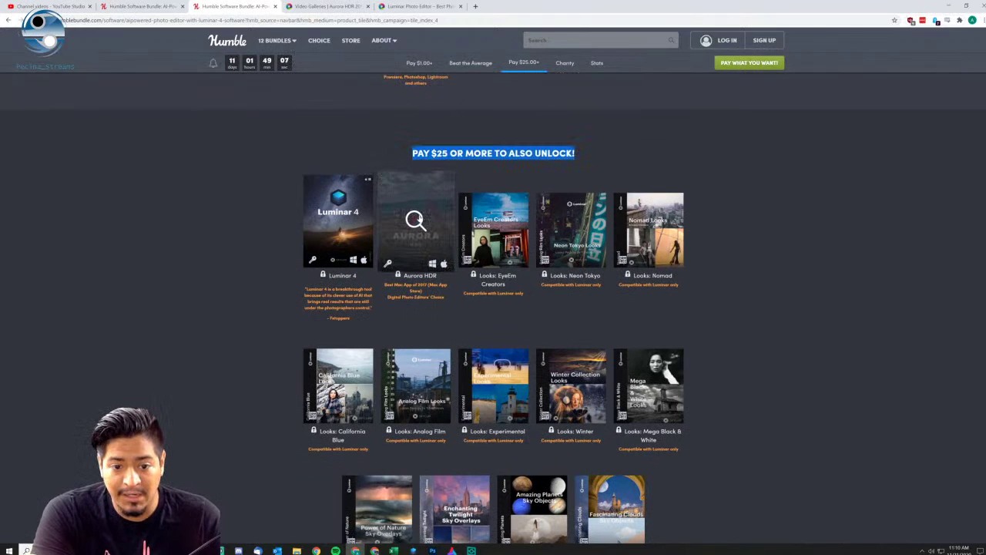
left_click(420, 218)
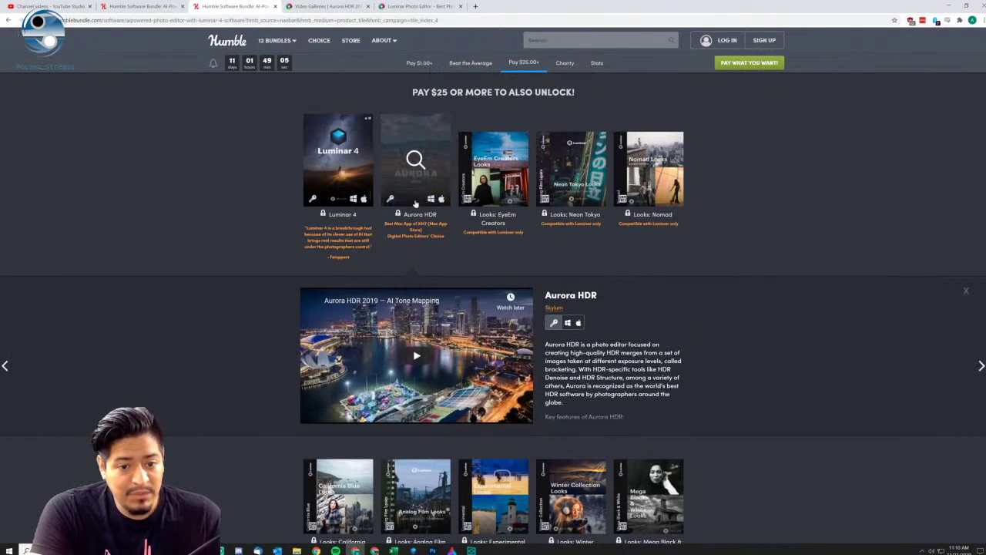
left_click(415, 172)
scroll(769, 298, "up", 2)
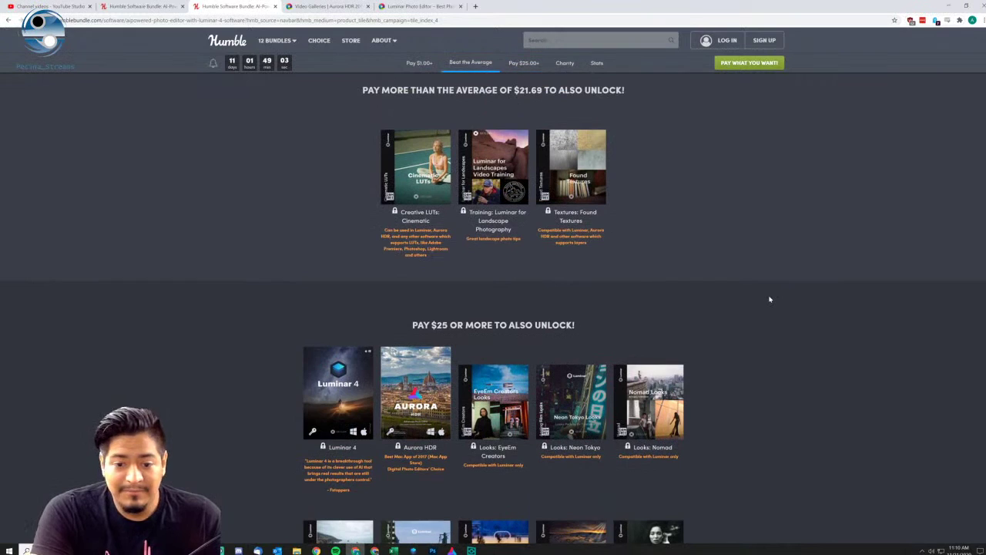
Review the beat-the-average tier once more and return to the Luminar 4 bundle's introduction.
scroll(766, 300, "up", 2)
scroll(762, 302, "down", 1)
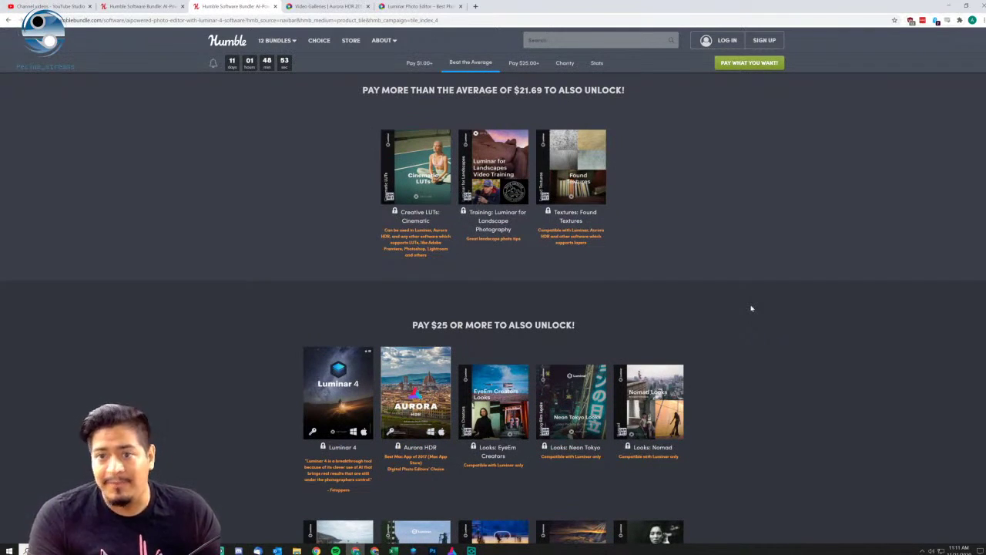
scroll(751, 308, "up", 10)
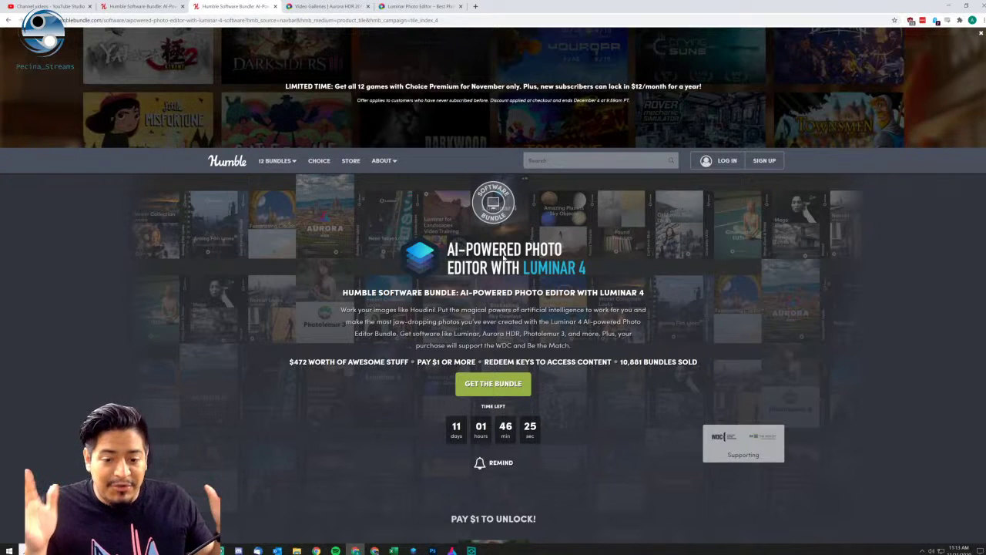
scroll(649, 375, "down", 3)
scroll(649, 375, "up", 3)
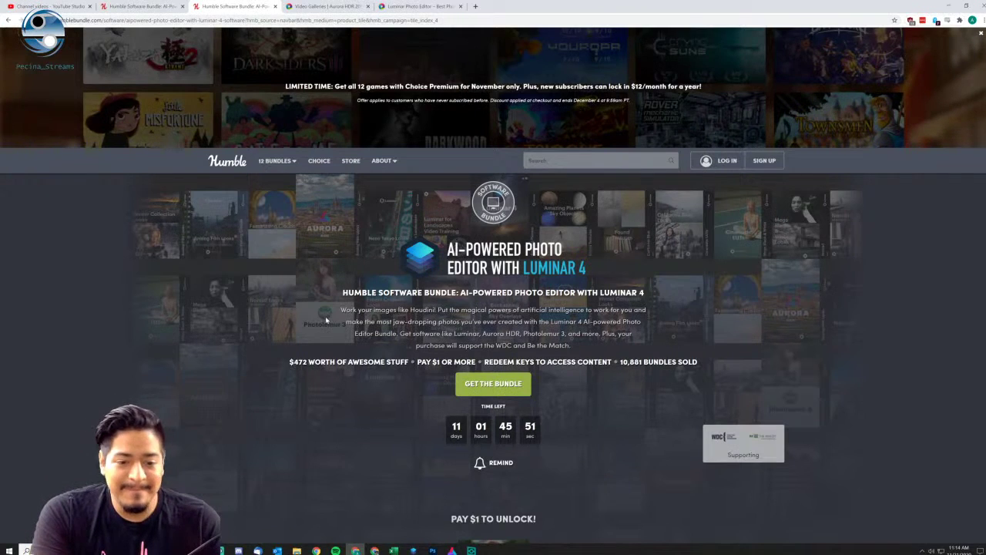
Switch to the File Explorer window showing New Volume (D:) and look through its folders.
mouse_move(297, 550)
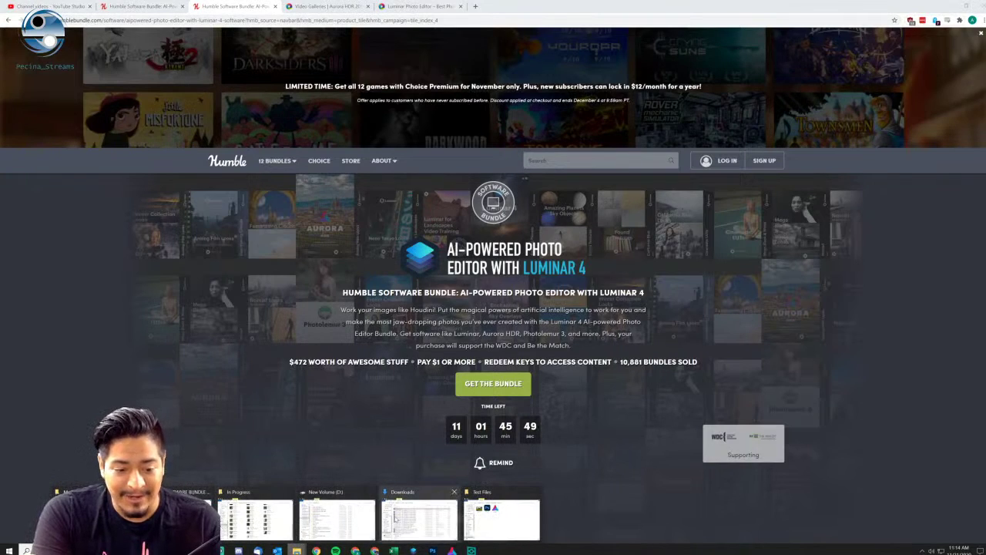
mouse_move(329, 523)
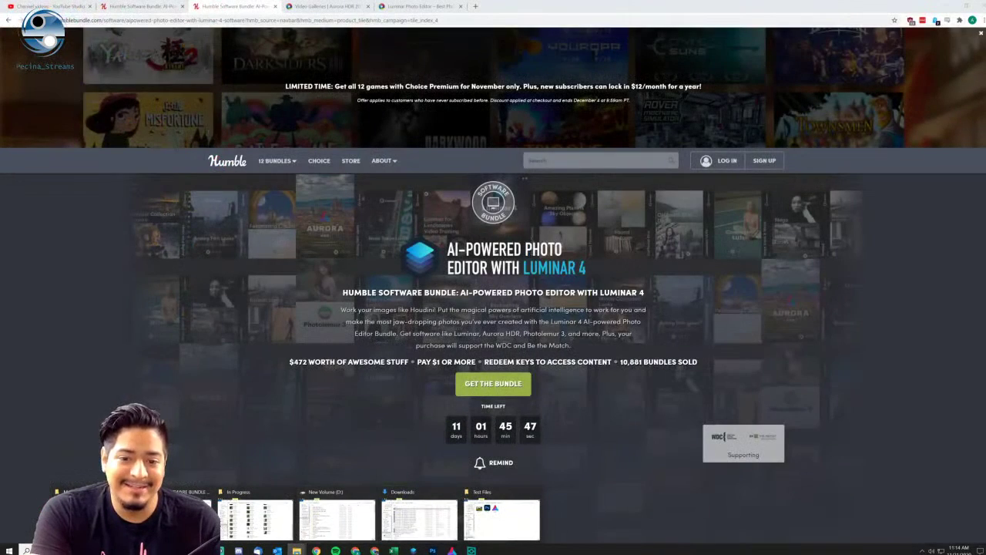
left_click(352, 520)
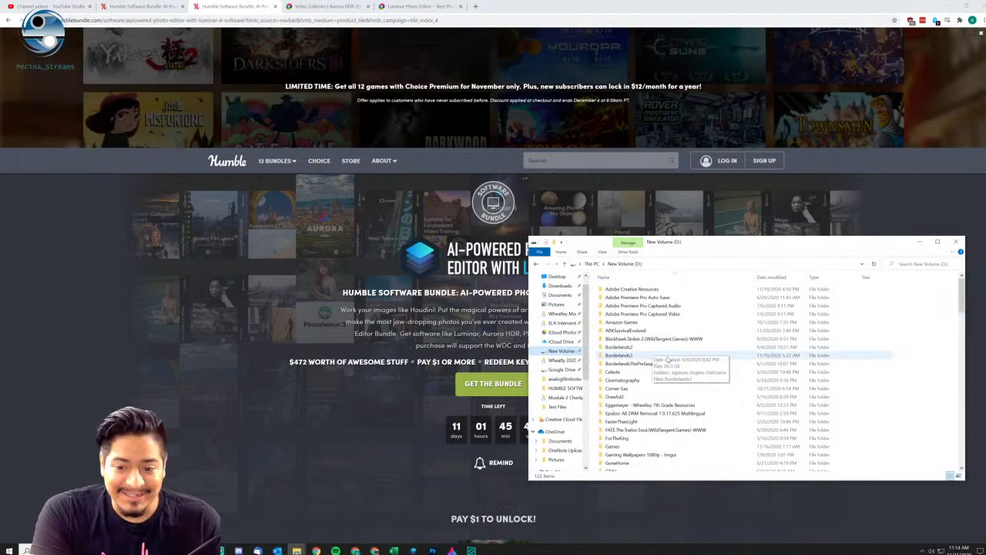
scroll(678, 355, "down", 4)
scroll(682, 351, "down", 2)
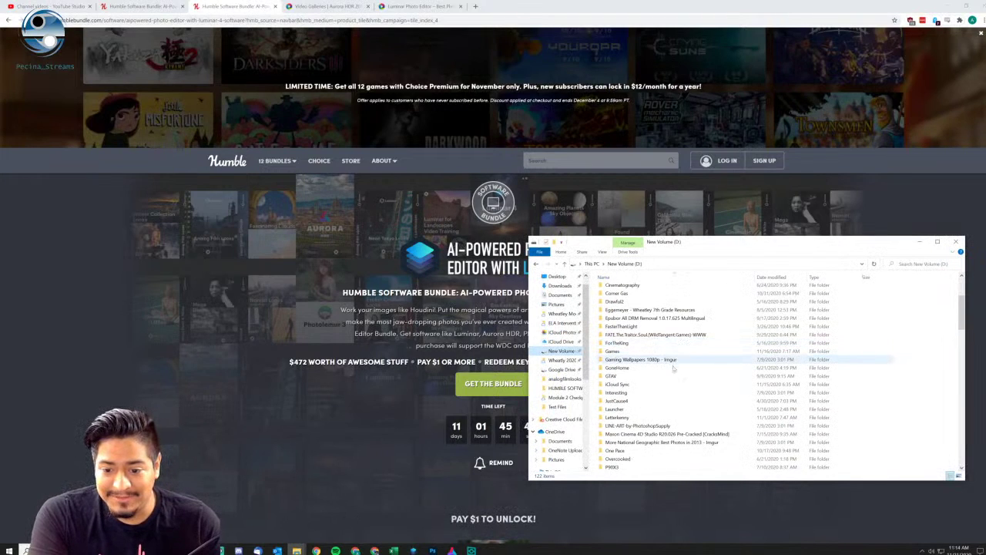
scroll(667, 374, "down", 2)
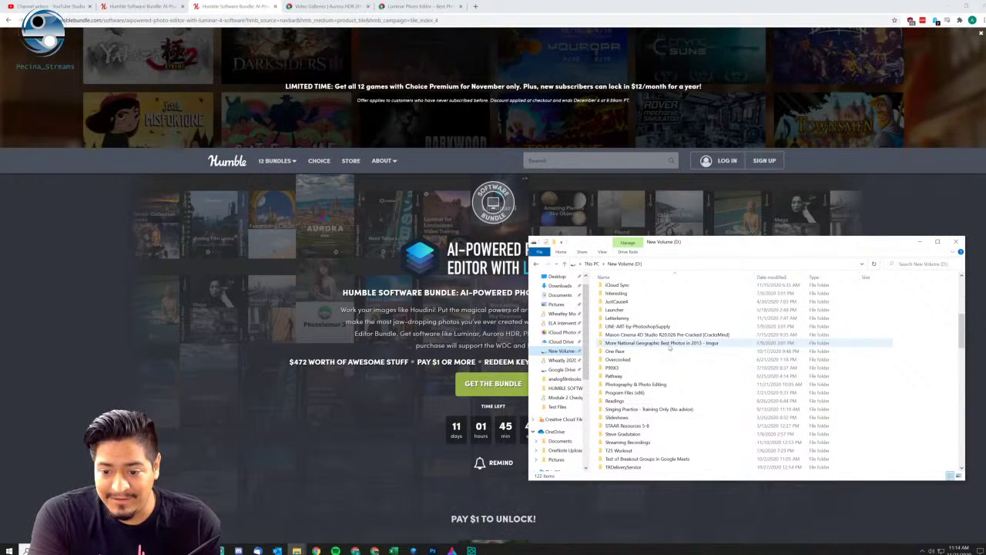
scroll(672, 411, "down", 2)
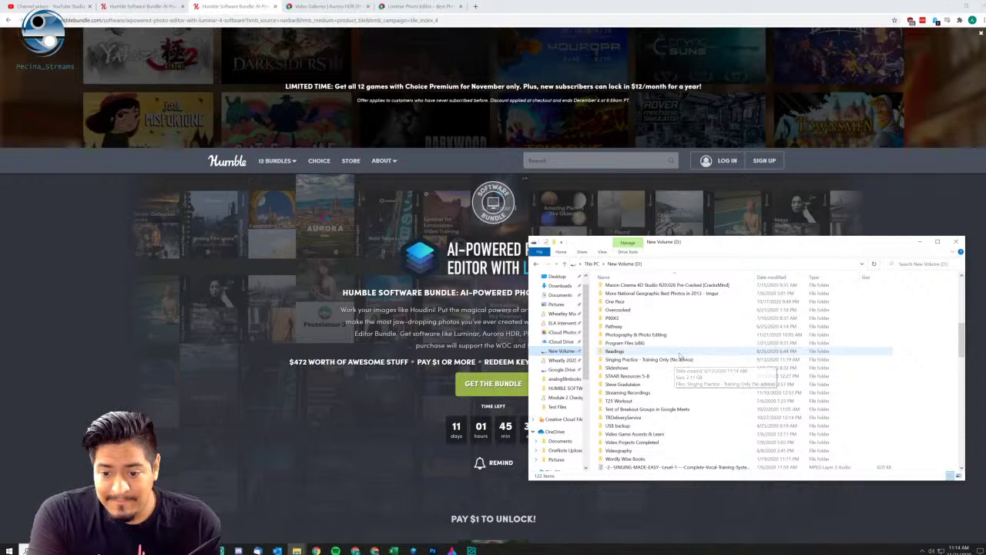
scroll(674, 376, "up", 2)
scroll(680, 377, "up", 2)
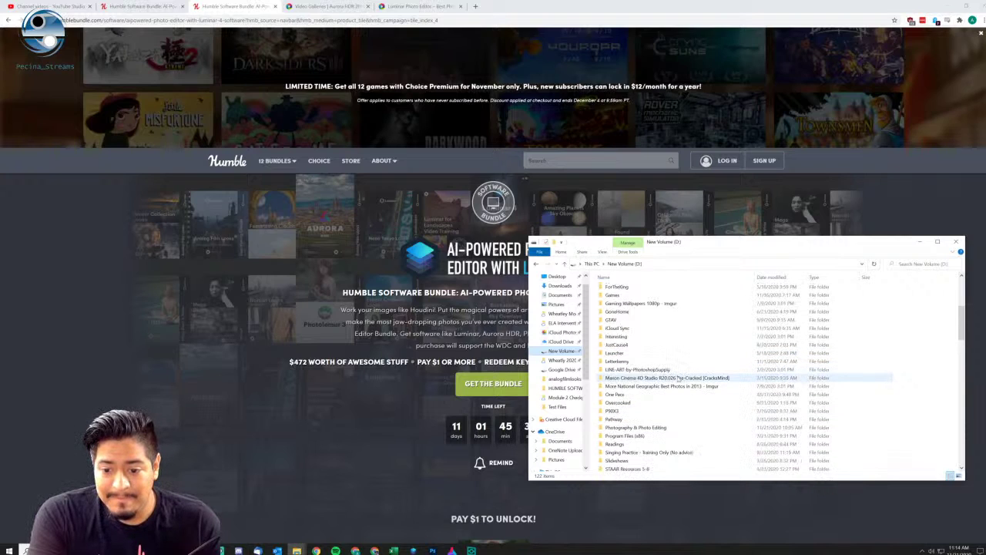
scroll(669, 355, "up", 2)
scroll(669, 355, "up", 2)
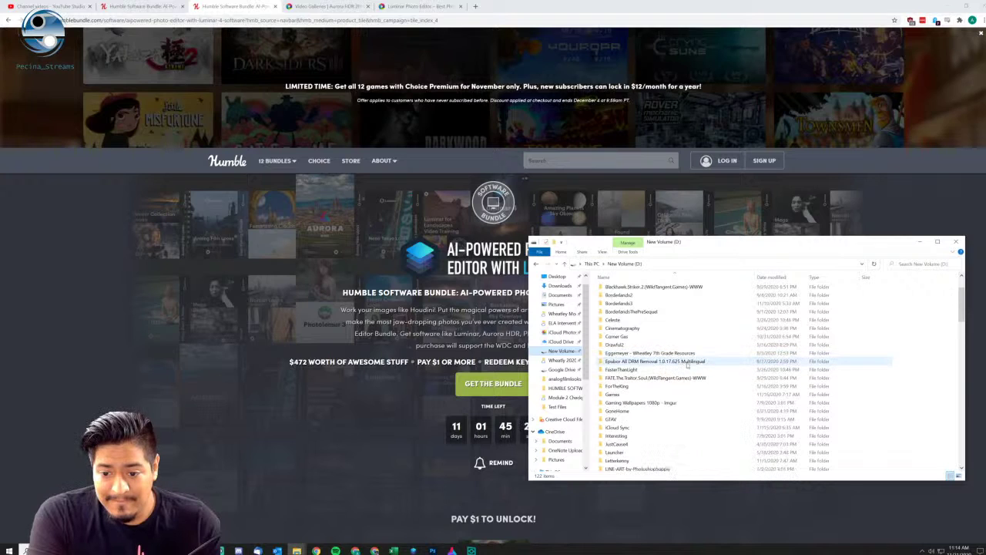
scroll(670, 364, "up", 2)
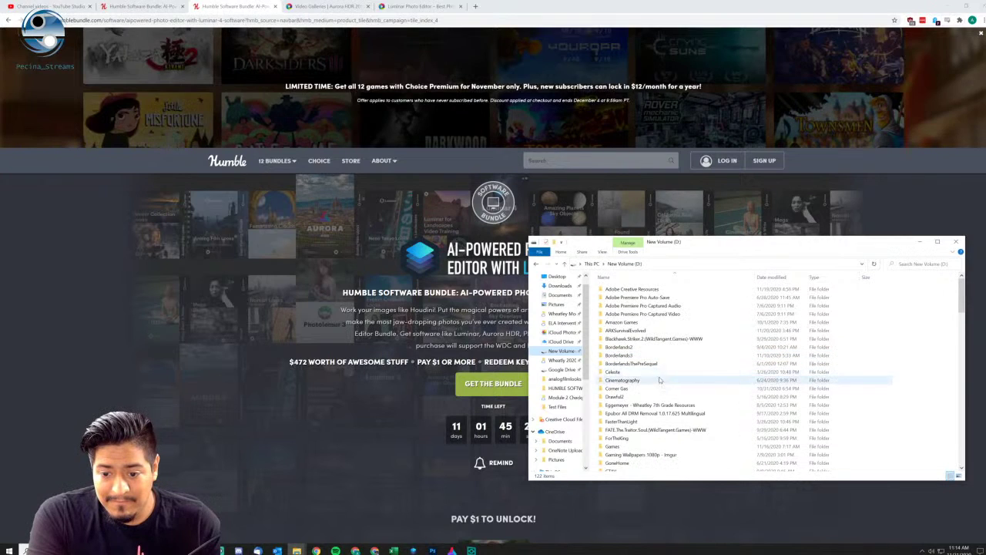
Open the Photography & Photo Editing folder on New Volume (D:) and look through its contents.
scroll(667, 354, "down", 5)
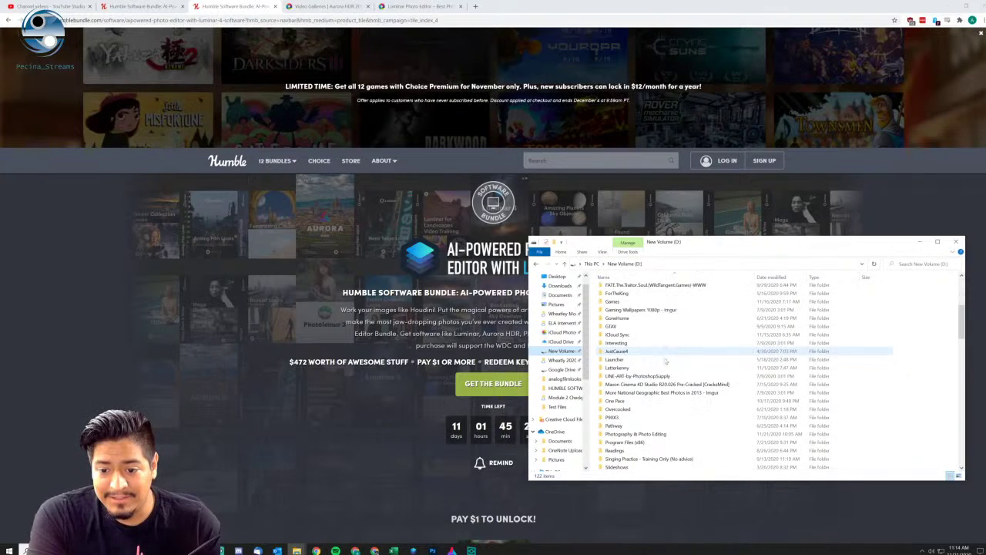
scroll(655, 397, "down", 2)
double_click(652, 389)
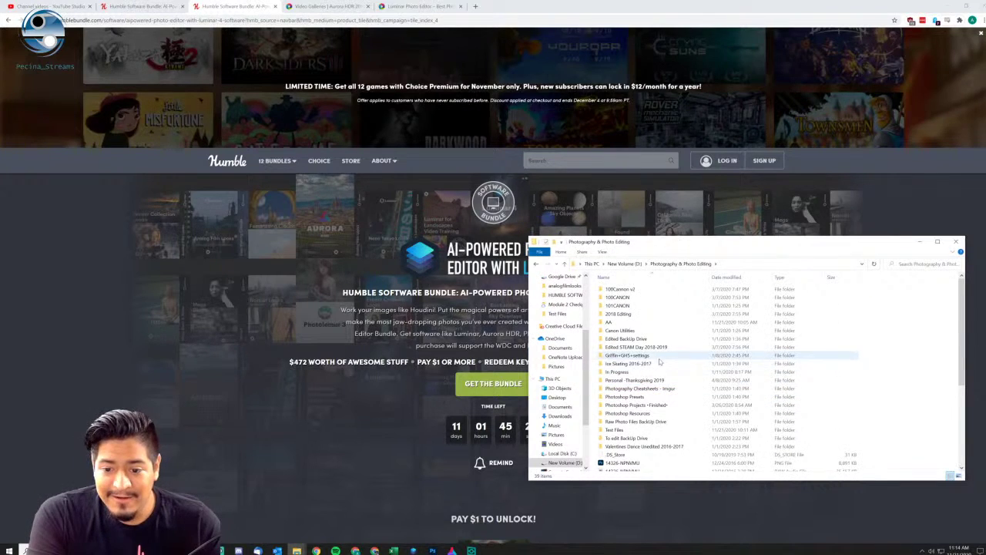
scroll(670, 397, "down", 2)
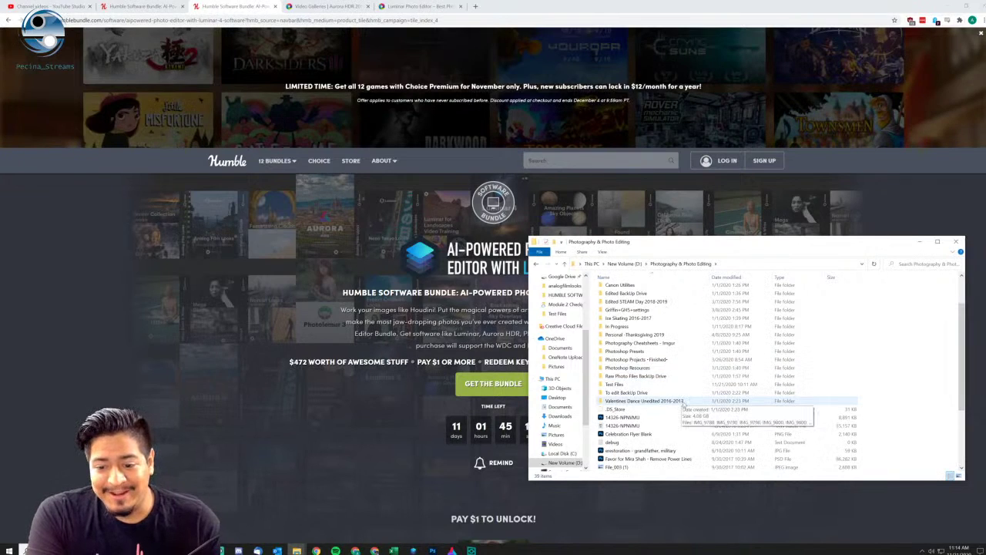
scroll(680, 404, "up", 2)
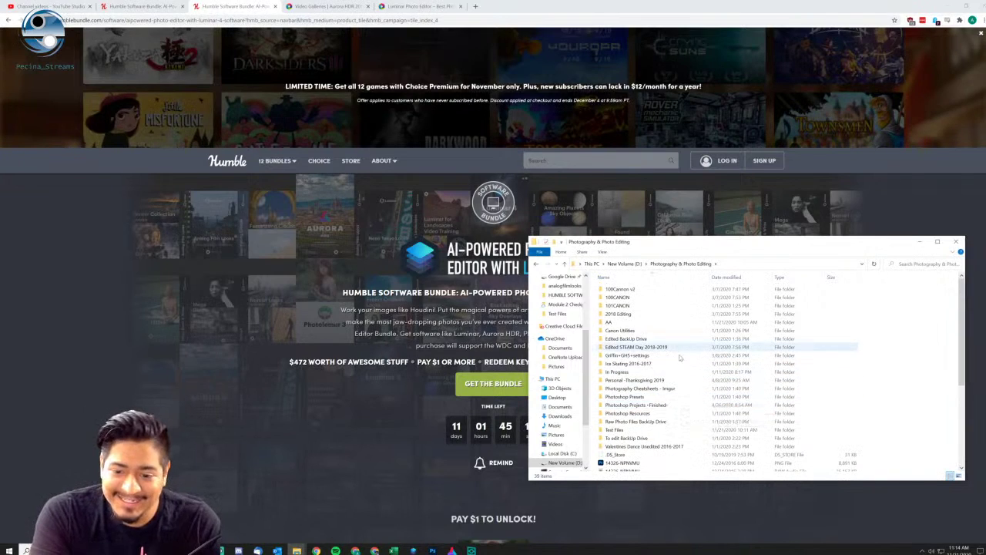
Go back to New Volume (D:), check the Videography folder, and return to the drive's root.
left_click(632, 264)
scroll(687, 381, "down", 3)
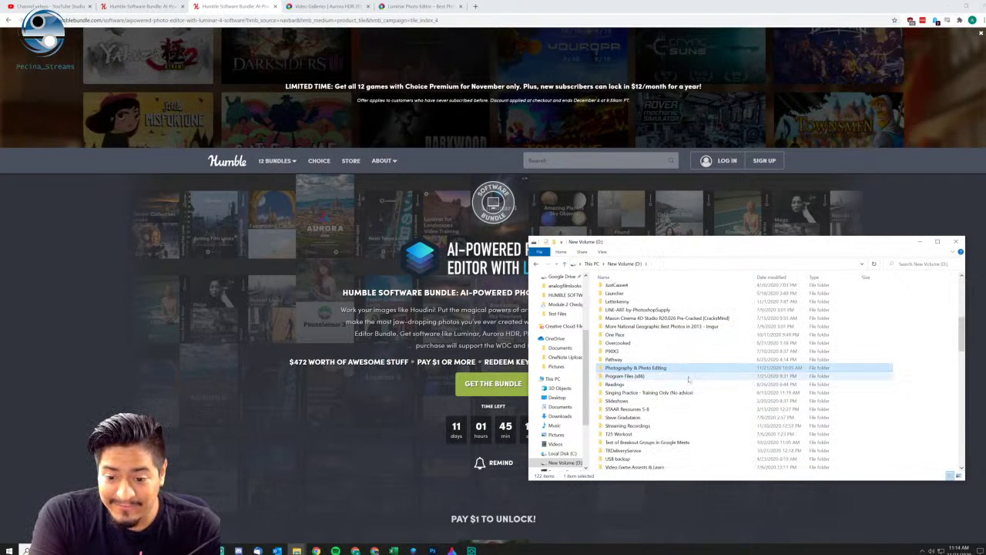
scroll(686, 377, "down", 2)
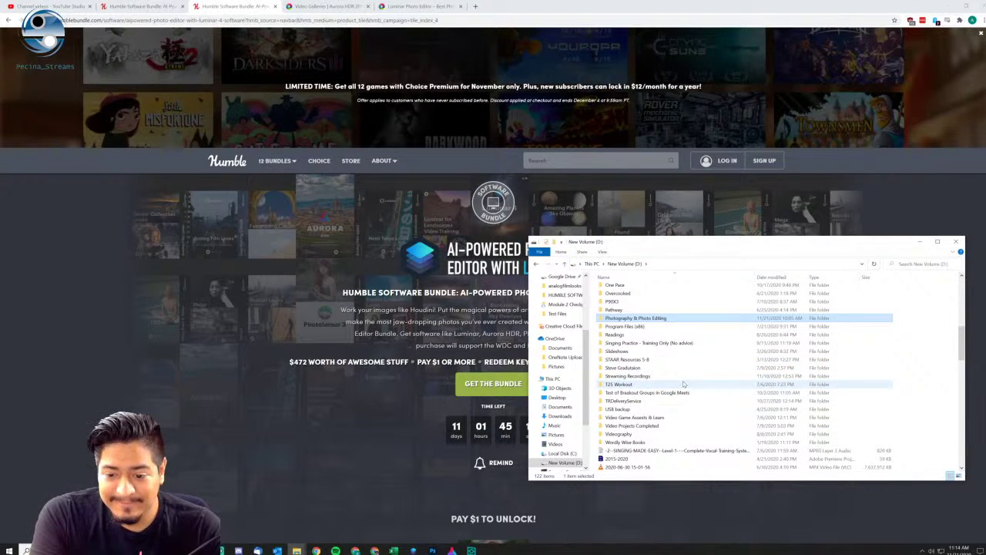
double_click(672, 435)
left_click(625, 263)
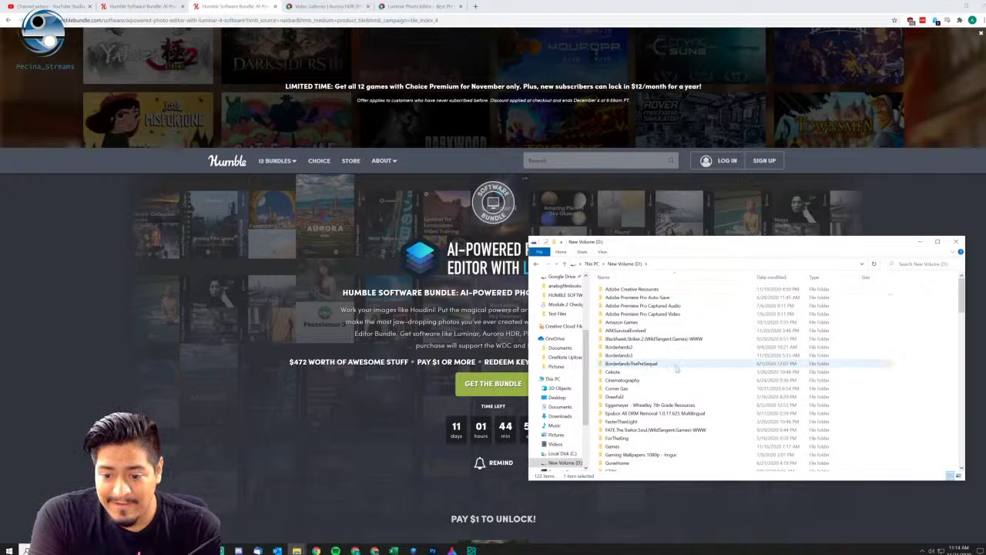
Look through the whole list of folders and files on New Volume (D:) and return to its beginning.
scroll(678, 362, "down", 2)
scroll(676, 333, "down", 2)
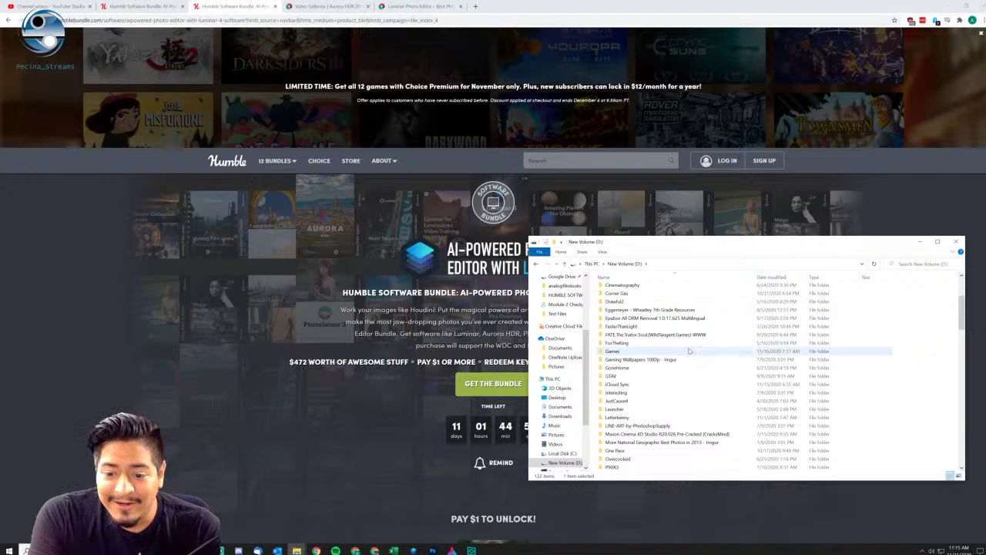
scroll(690, 351, "down", 2)
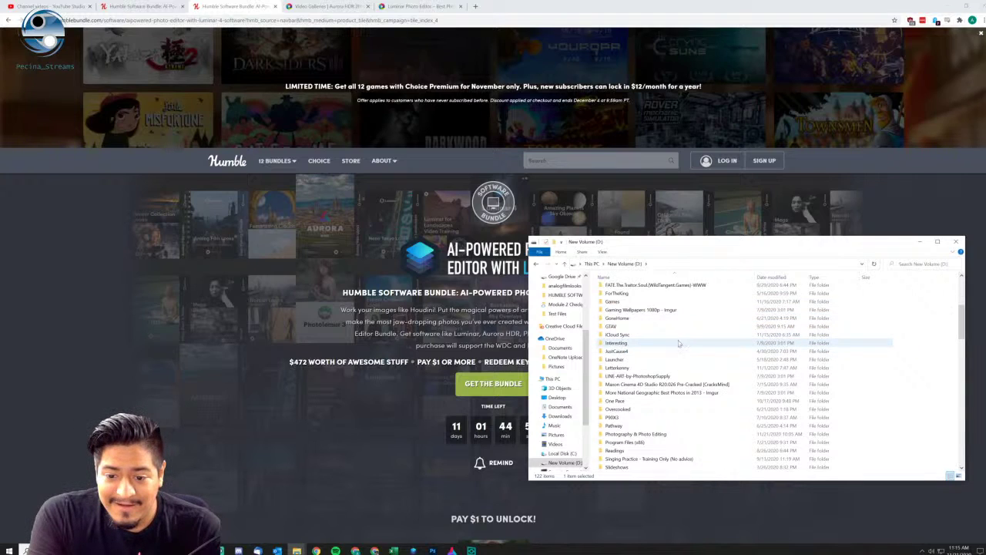
scroll(678, 347, "down", 2)
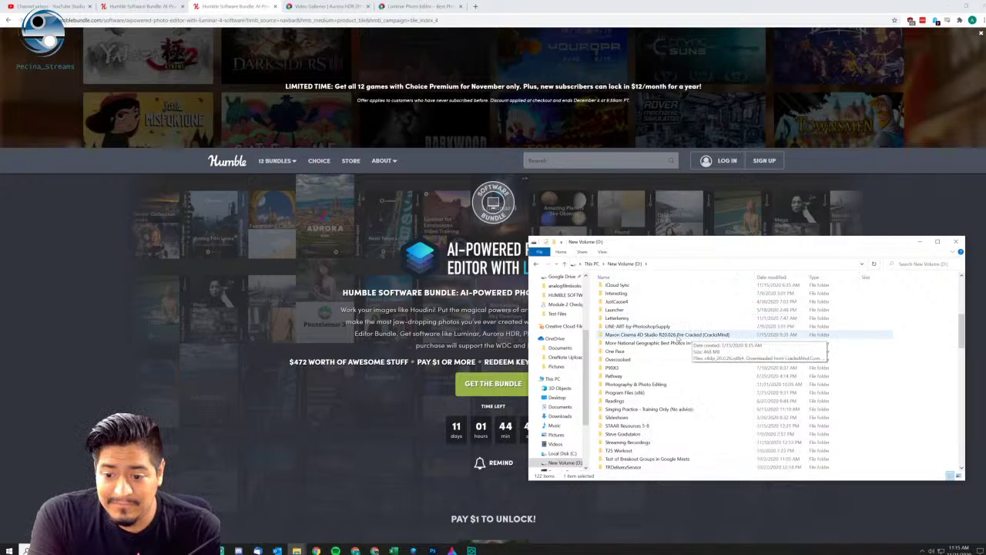
scroll(669, 335, "down", 2)
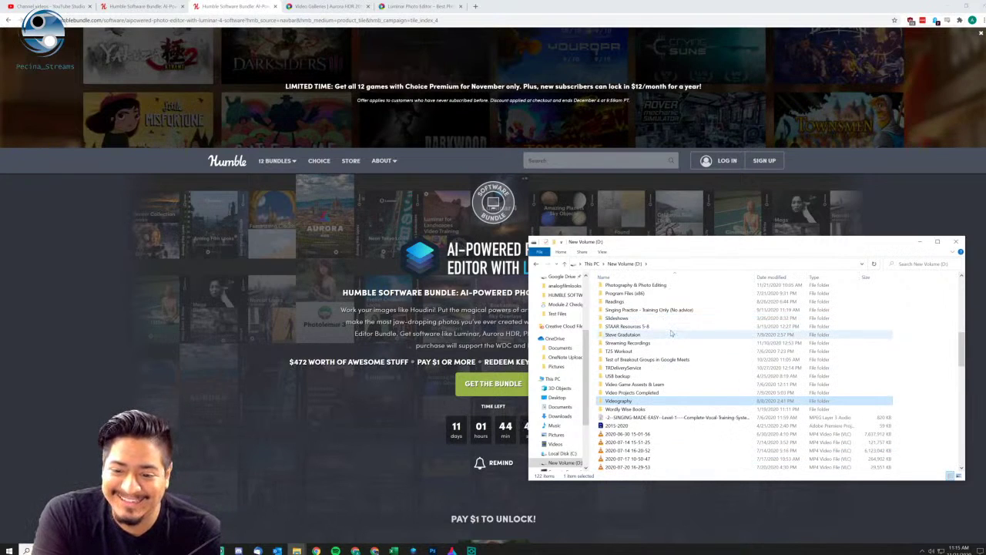
scroll(667, 358, "down", 1)
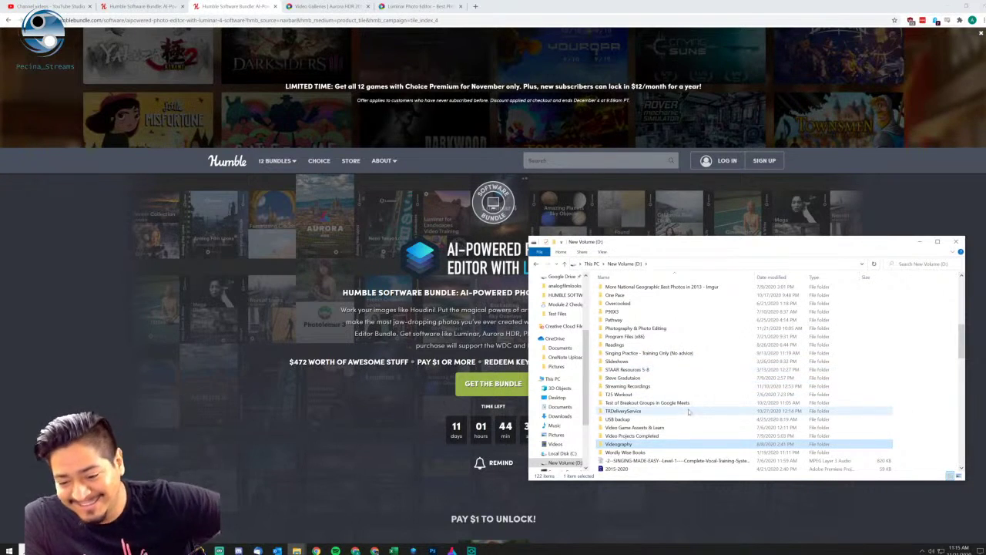
scroll(690, 412, "down", 6)
scroll(690, 412, "down", 6)
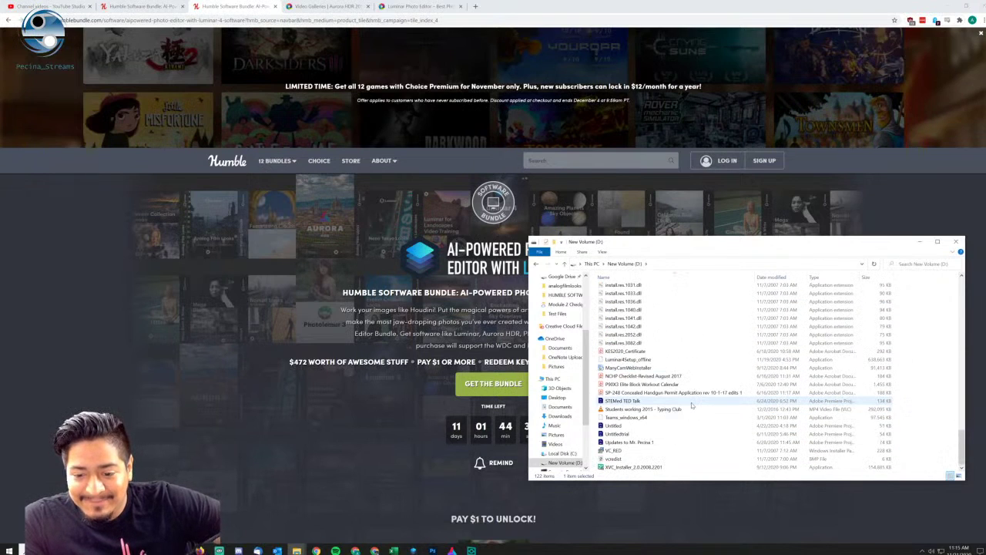
scroll(733, 425, "up", 20)
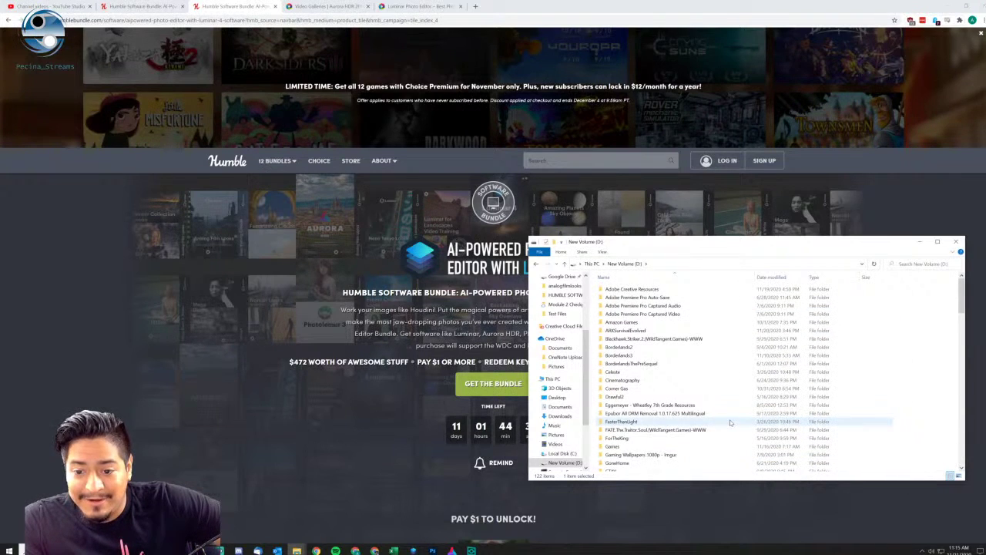
Look through the Adobe Creative Resources folder with its name column widened, and go back to New Volume (D:).
double_click(647, 289)
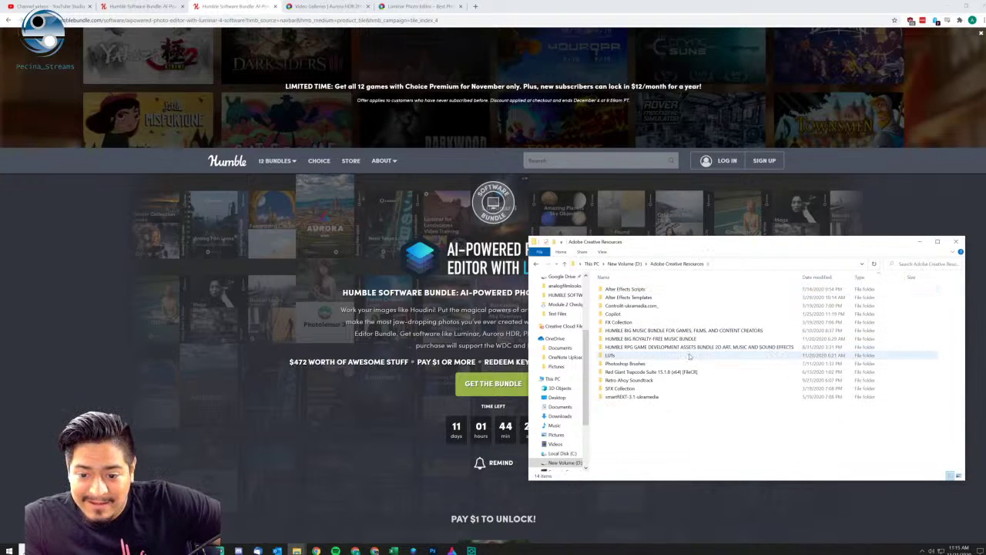
left_click_drag(799, 277, 846, 277)
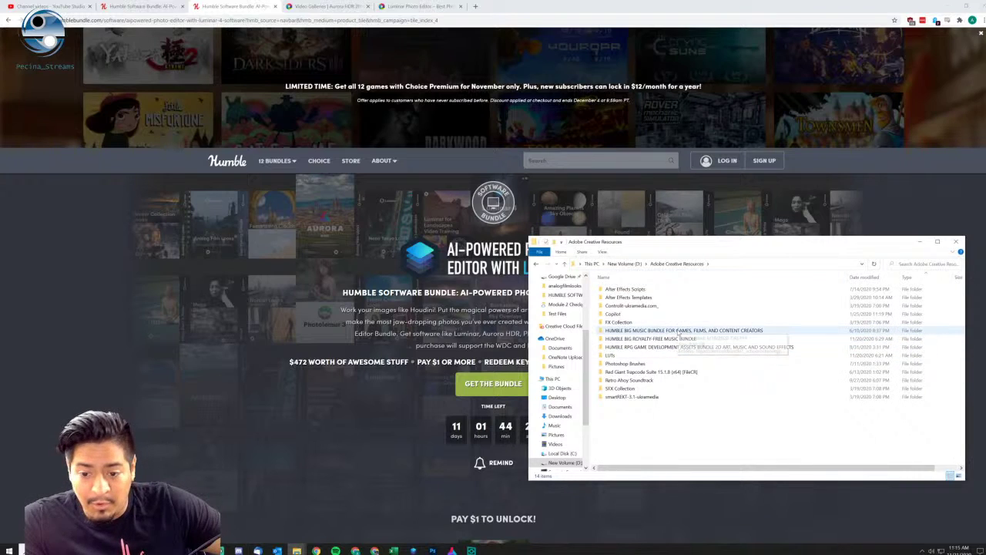
left_click(624, 263)
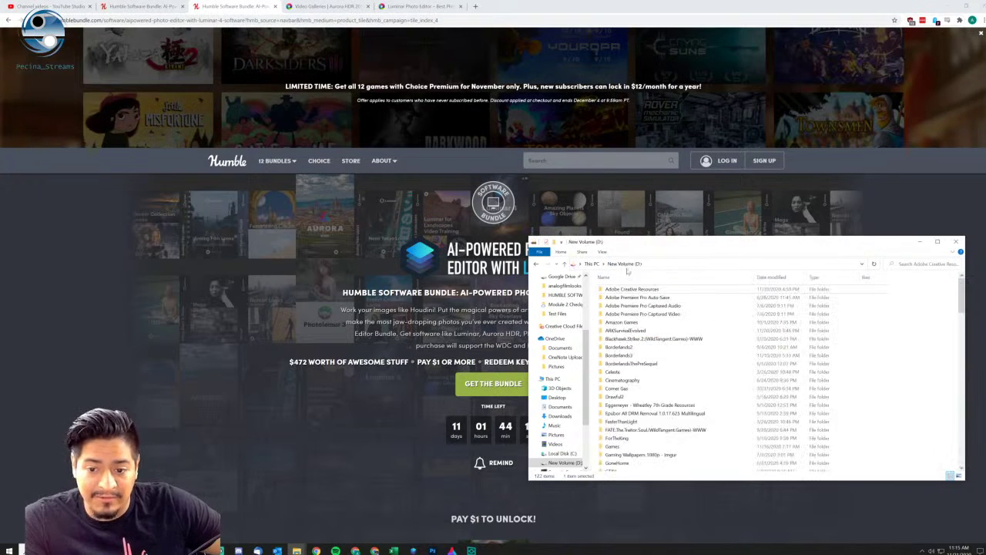
Check the contents of the Video Game Assests & Learn folder and return to the drive's root.
scroll(661, 385, "down", 10)
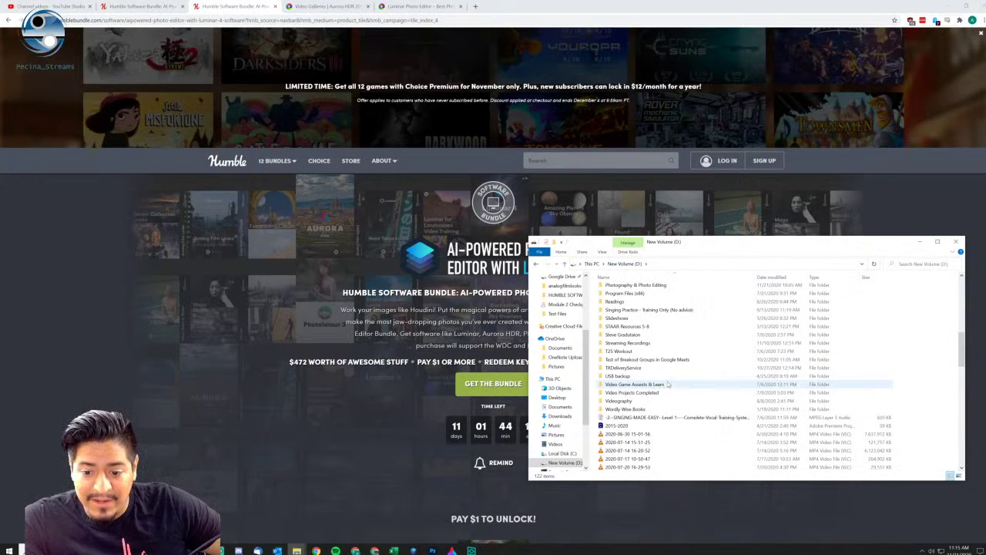
double_click(669, 385)
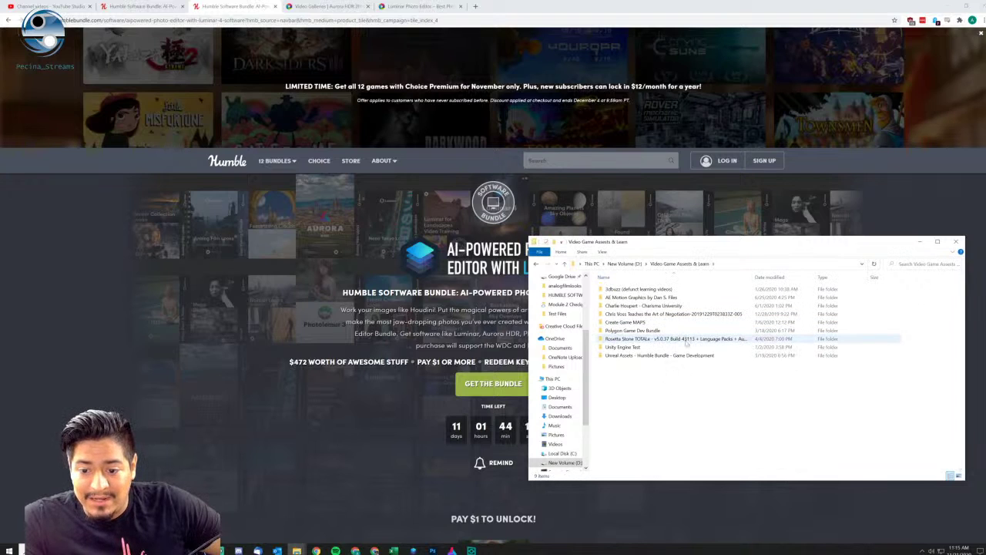
left_click(624, 263)
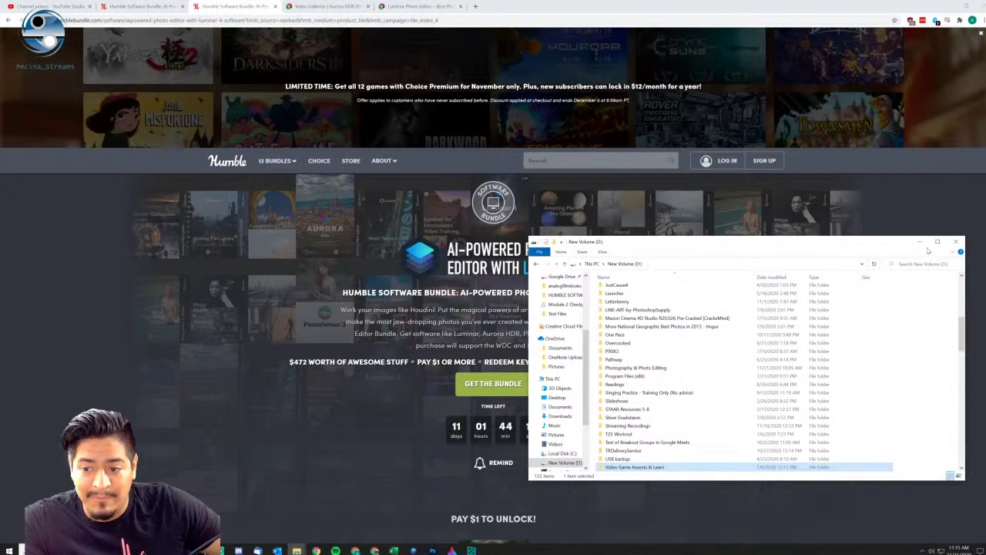
Minimize File Explorer and switch to Luminar 4, opening the tree and dirt path photo in single-image view.
left_click(920, 243)
mouse_move(303, 550)
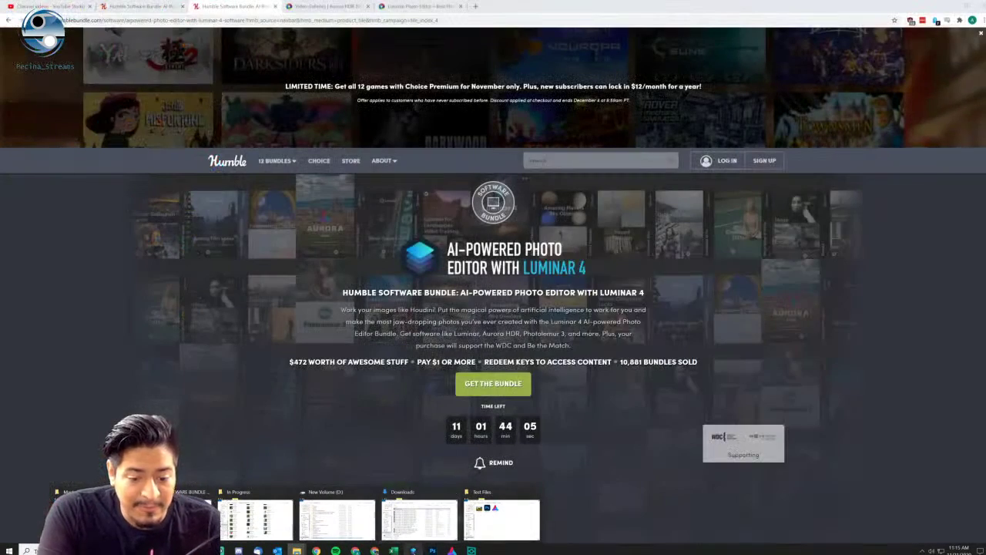
left_click(413, 550)
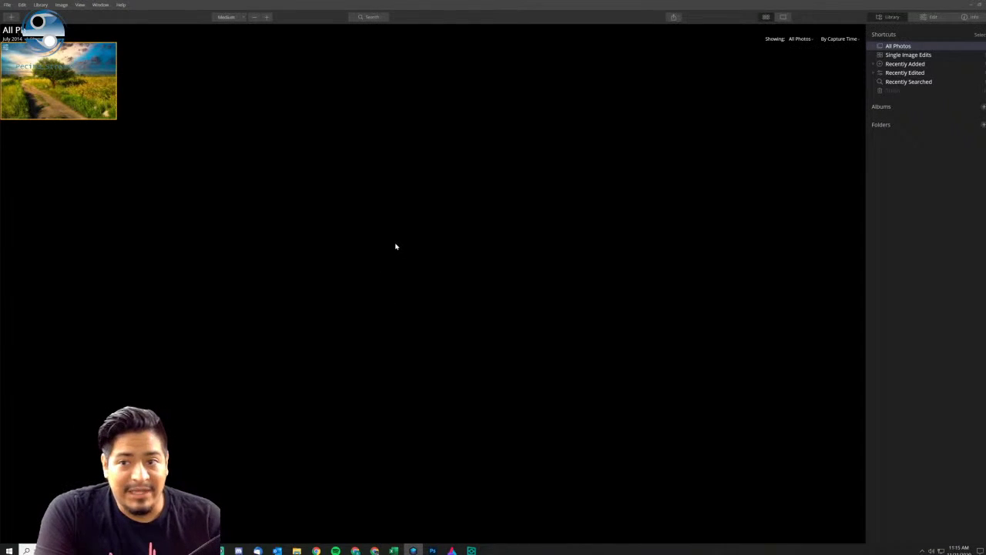
double_click(85, 81)
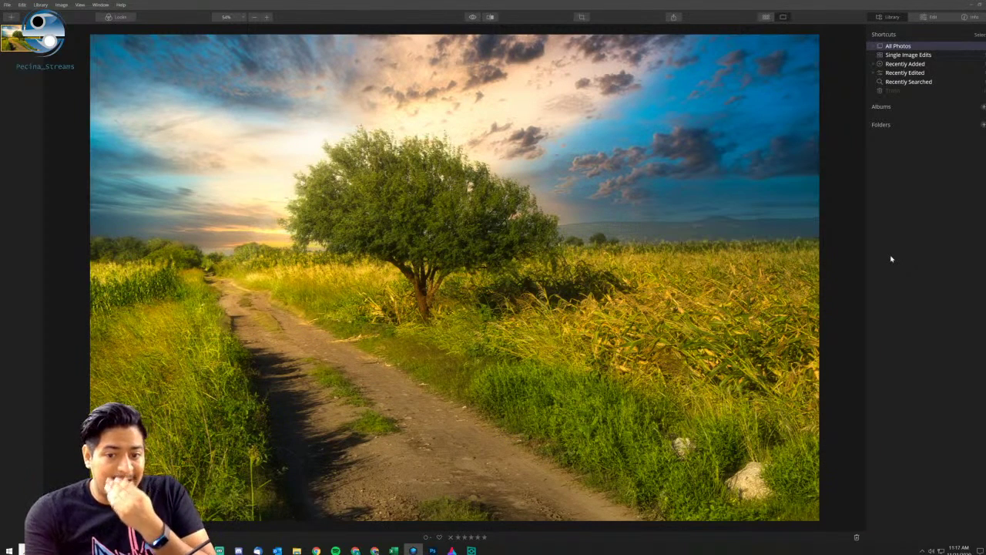
Toggle between the original and edited versions of the tree photo, ending on the edited version.
left_click(471, 17)
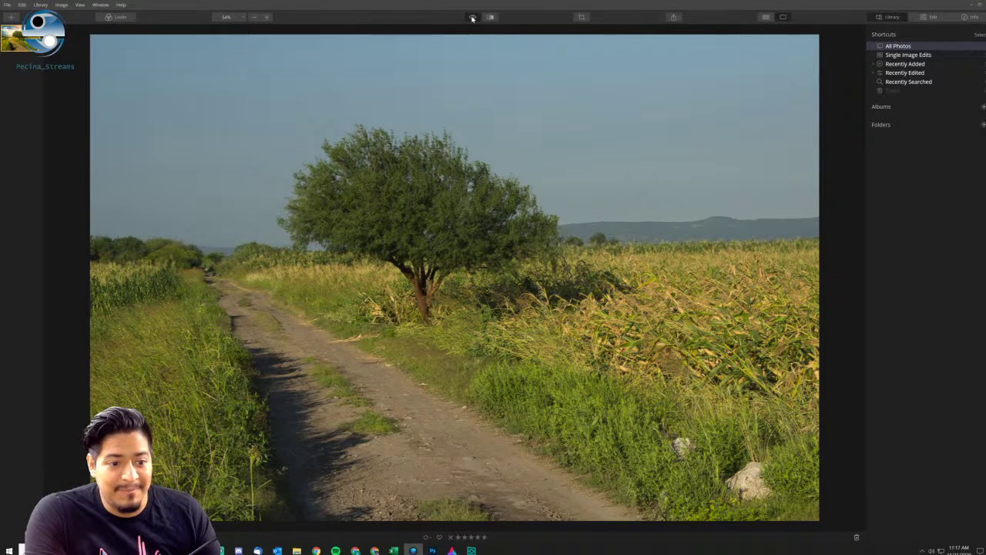
left_click(471, 18)
left_click(471, 17)
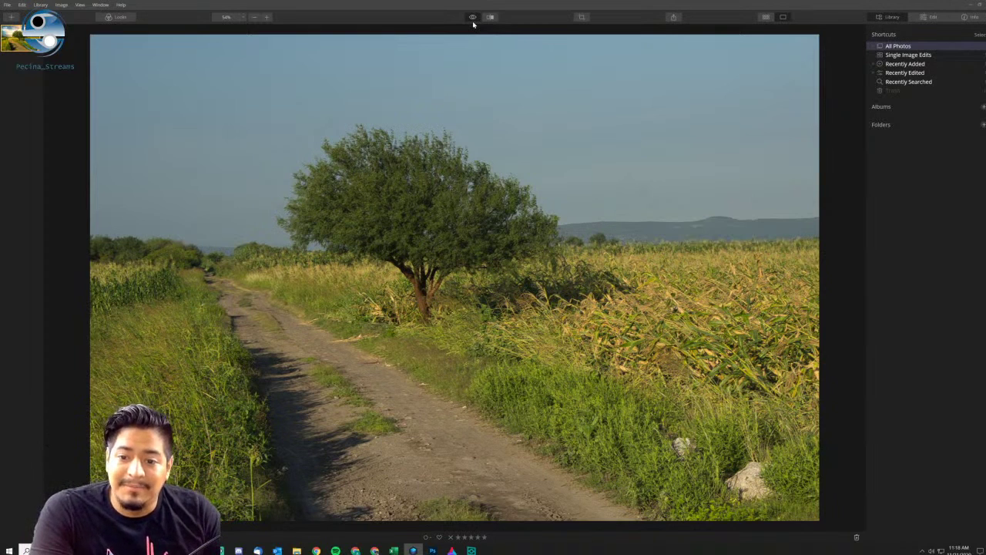
key("backslash")
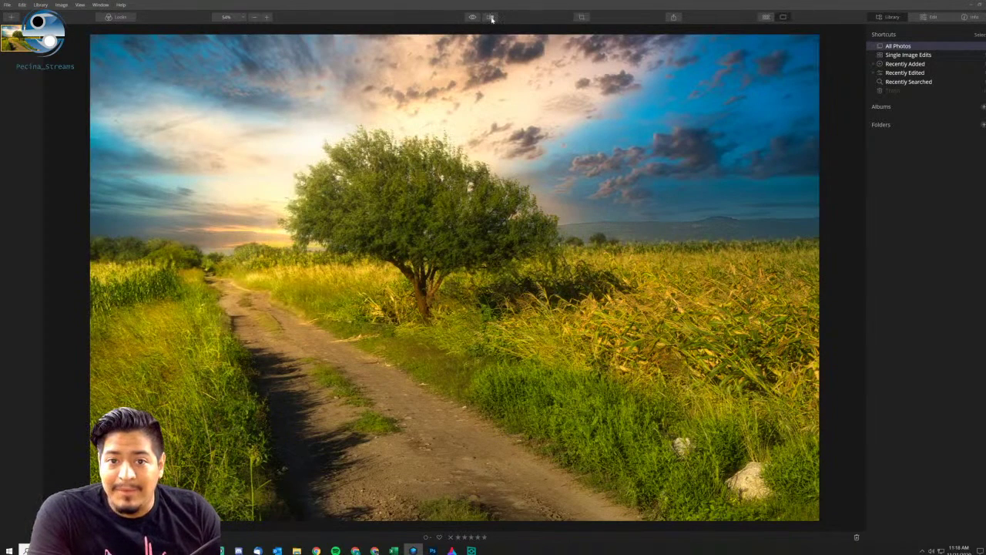
Turn on the split before/after comparison and sweep its divider across the photo, ending at the tree's trunk.
left_click(492, 19)
left_click_drag(454, 182, 715, 197)
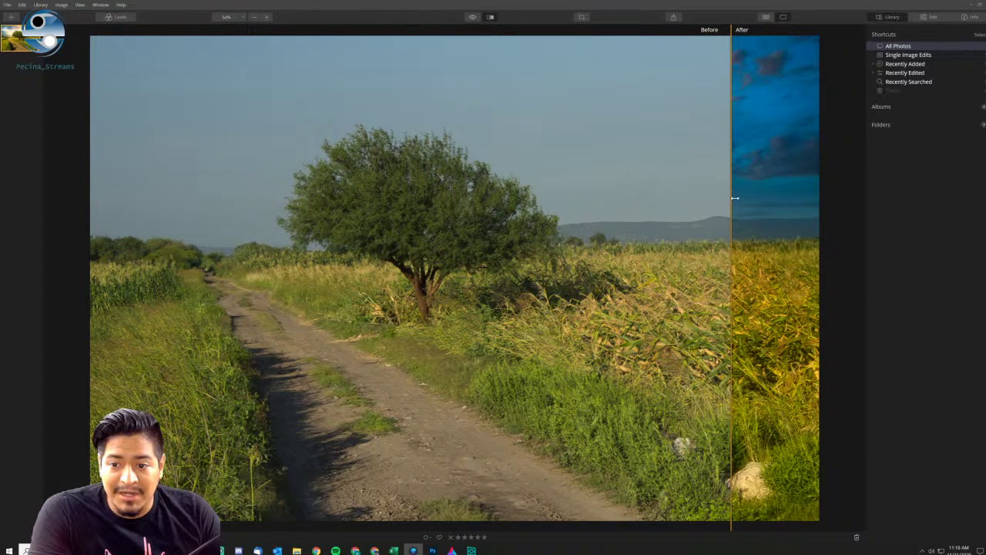
left_click_drag(735, 198, 525, 197)
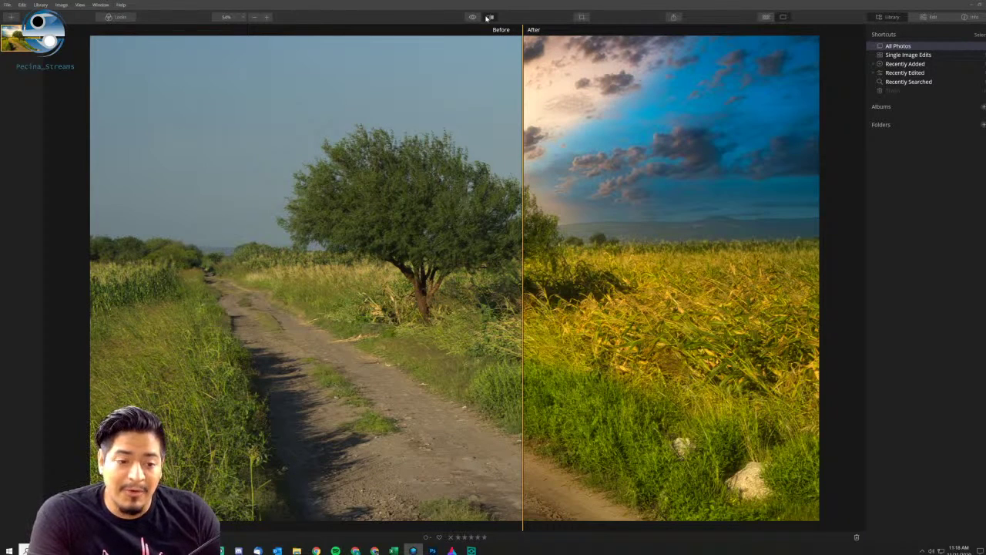
left_click_drag(524, 116, 429, 183)
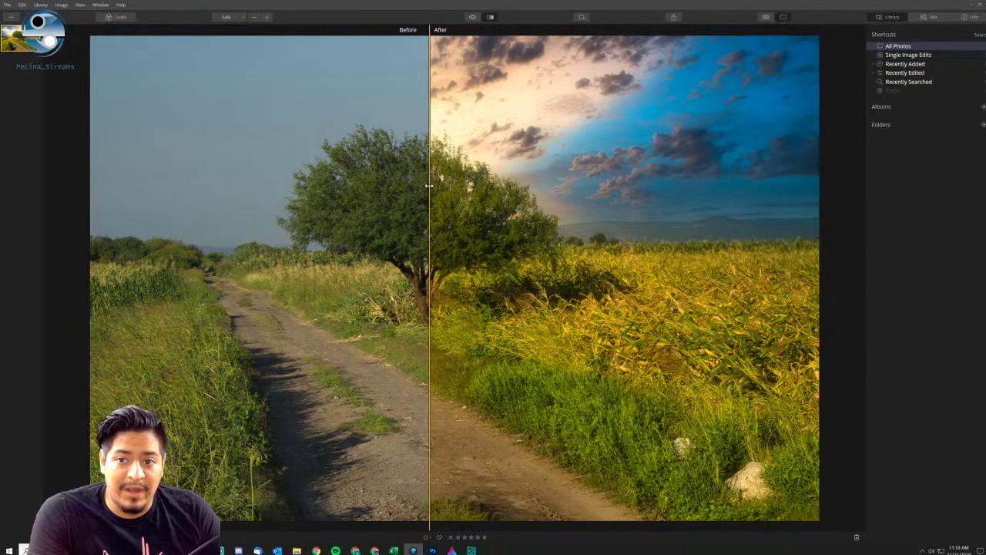
Open the Export Image dialog for the photo and look at the available formats, keeping JPEG.
left_click(675, 18)
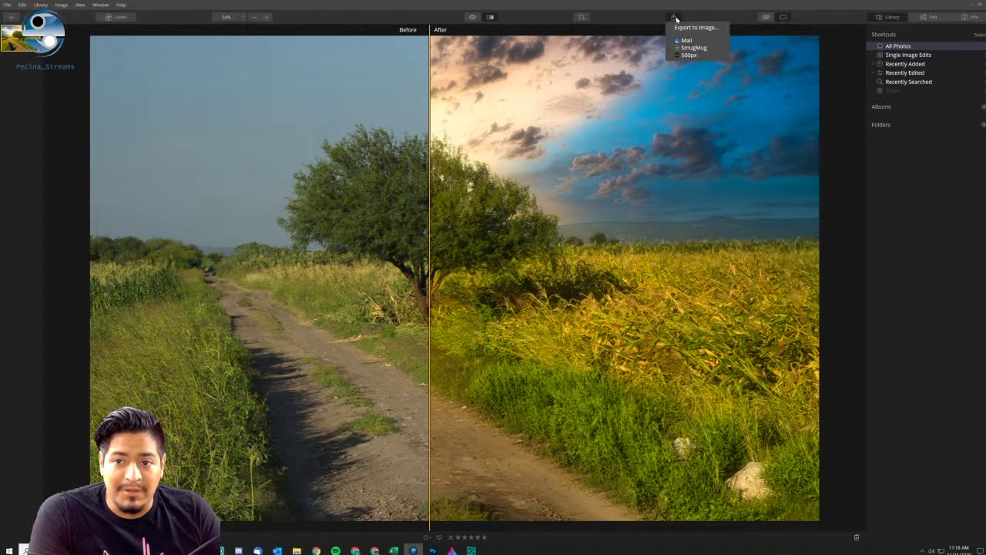
left_click(696, 26)
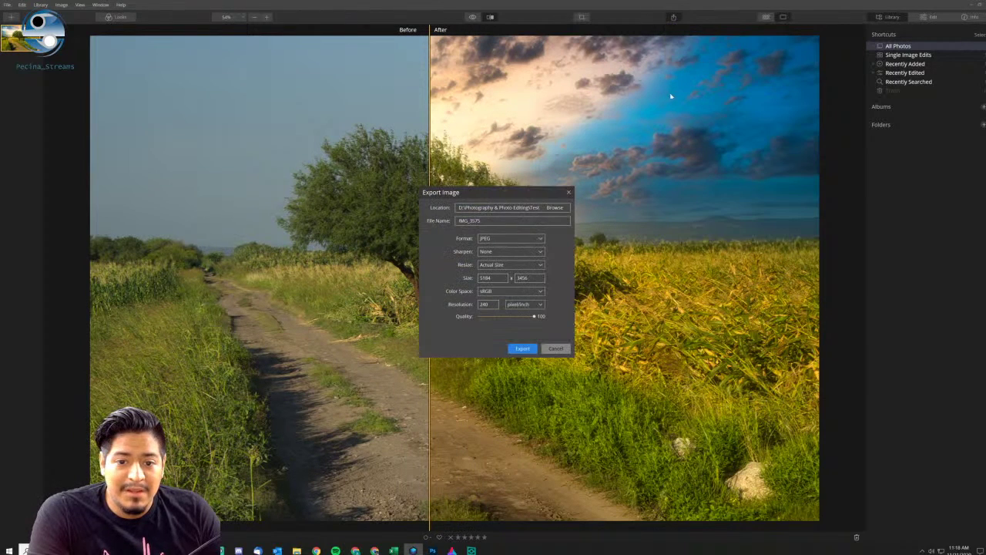
left_click(500, 240)
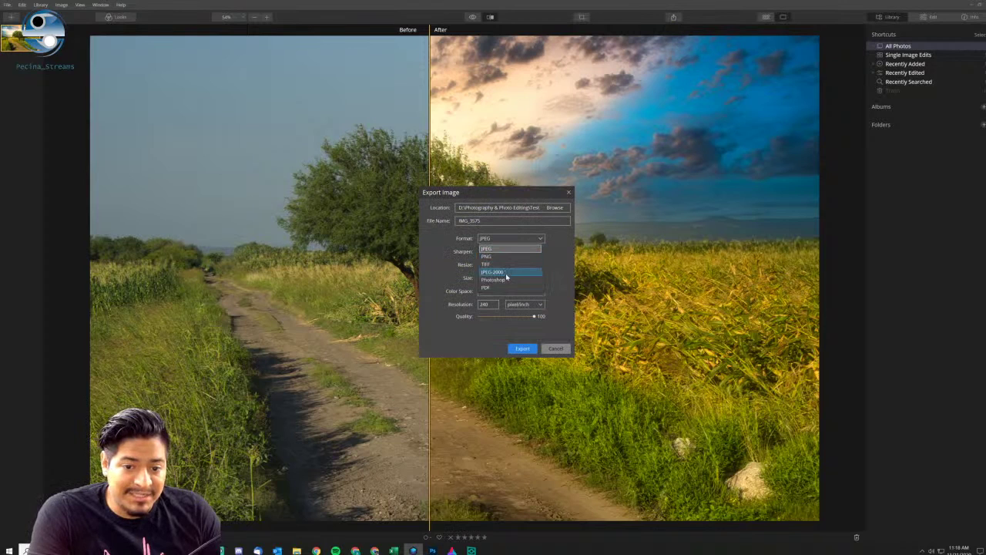
left_click(534, 238)
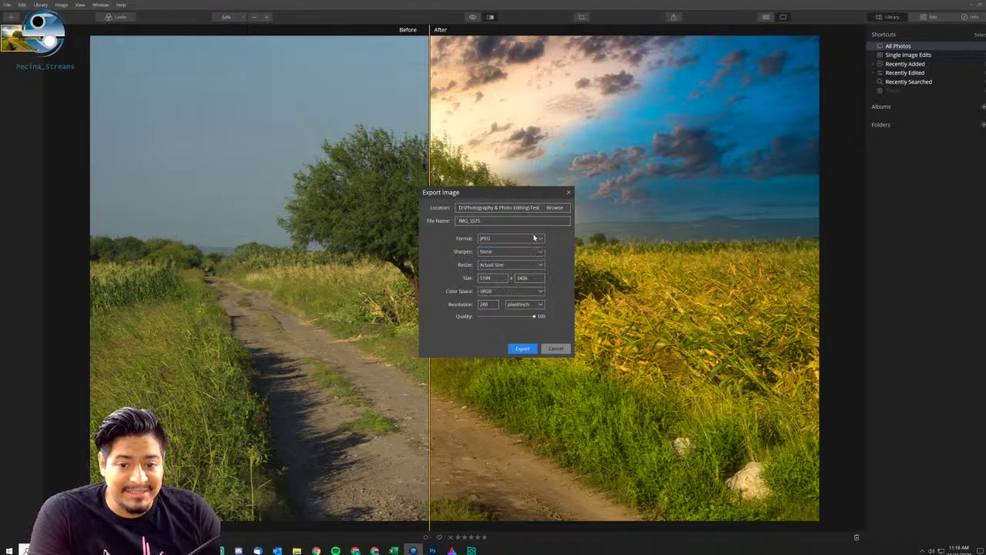
Switch to Photoshop and toggle the curved text layer's visibility over the edited photo, leaving it hidden.
left_click(433, 550)
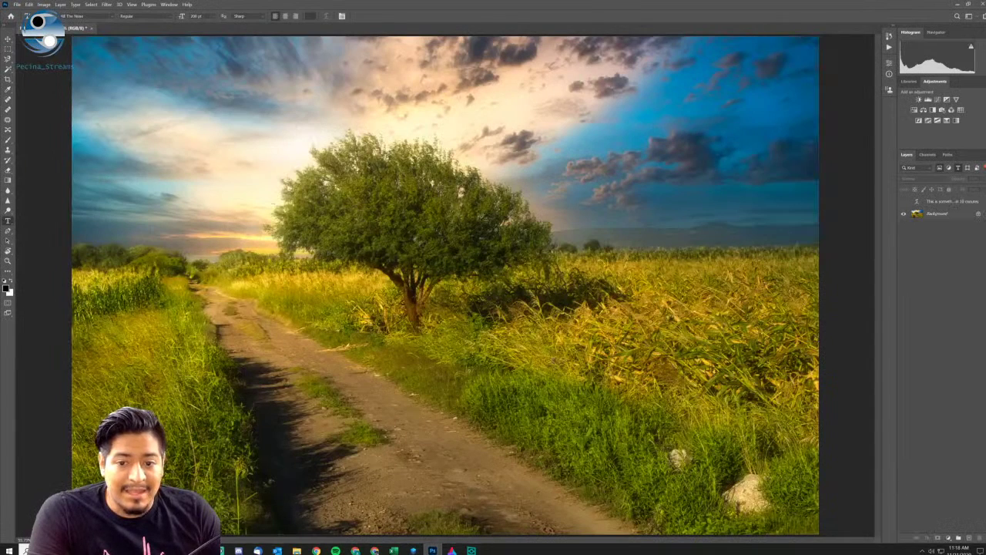
left_click(905, 201)
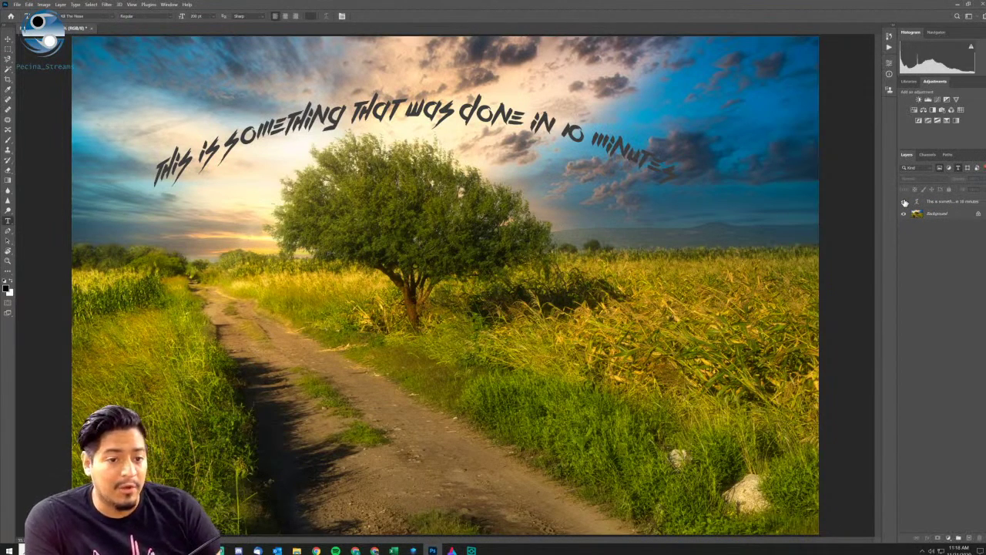
left_click(904, 201)
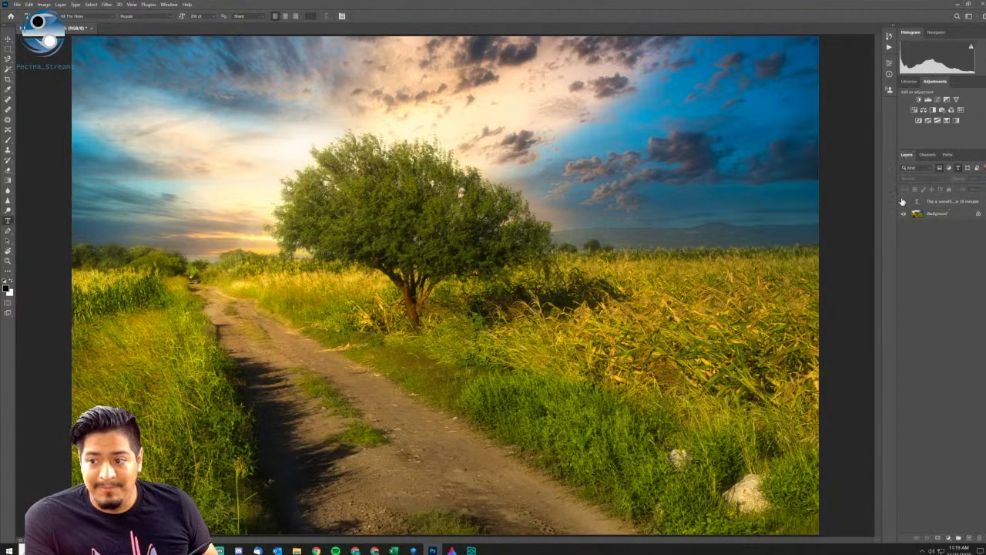
left_click(904, 201)
left_click(904, 201)
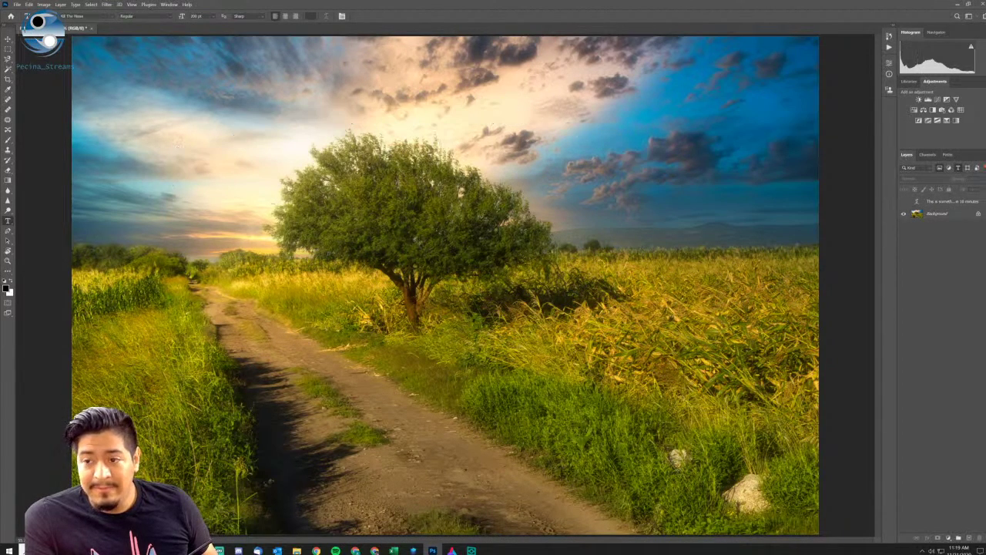
Return to Luminar 4, cancel the image export and move the comparison divider to the tree's right portion.
left_click(958, 3)
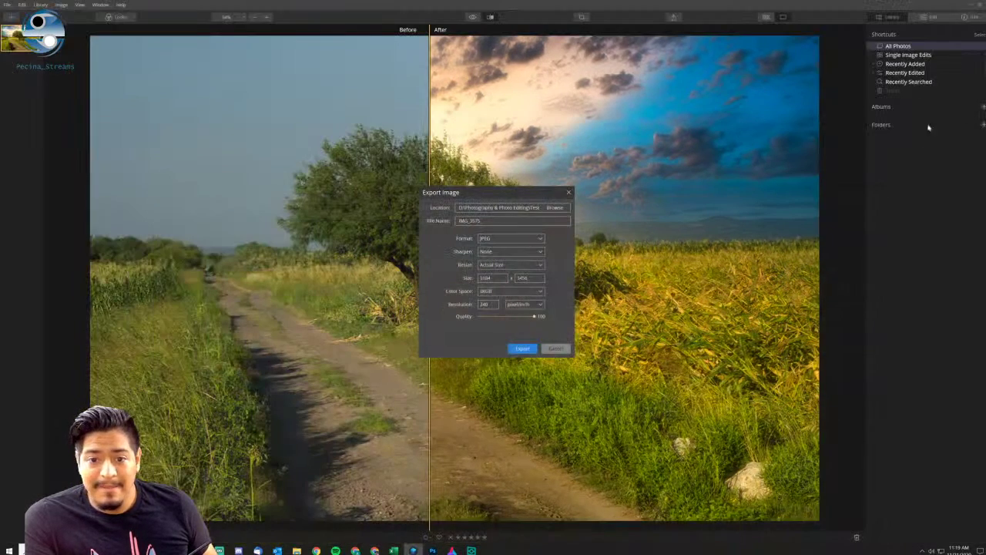
left_click(555, 348)
left_click_drag(426, 282, 487, 289)
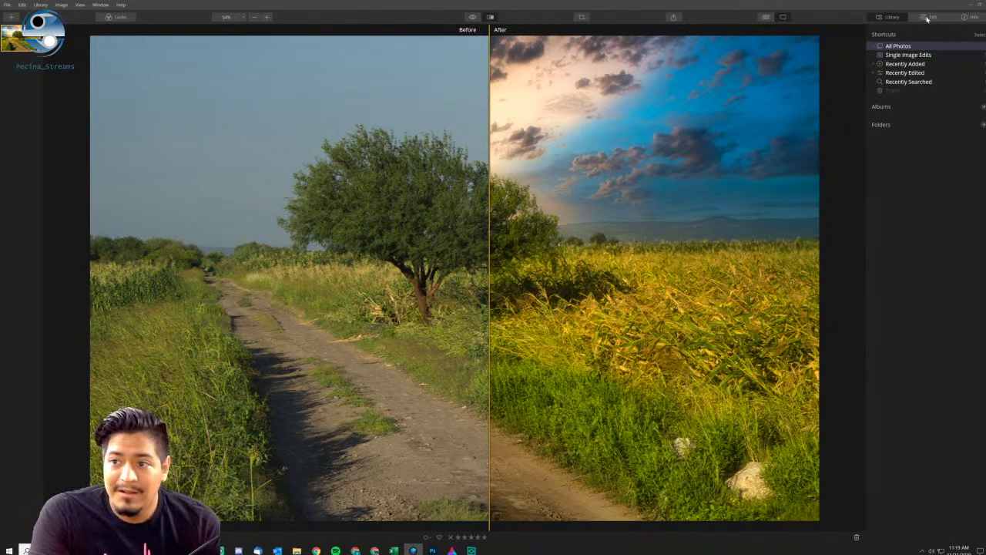
Check the Creative edit tools and file commands, and return to the library's gallery view of all photos.
key("d")
left_click(7, 4)
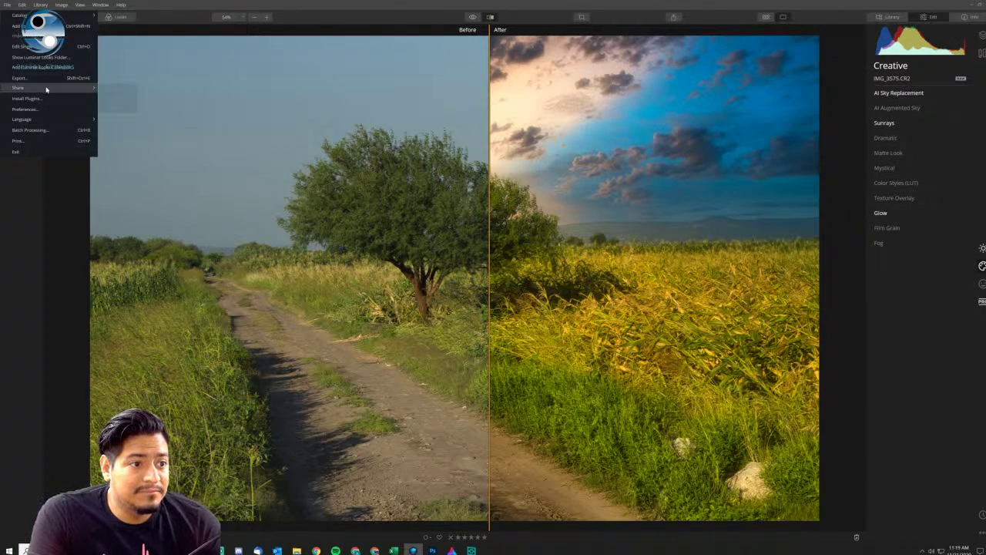
left_click(183, 16)
left_click(890, 16)
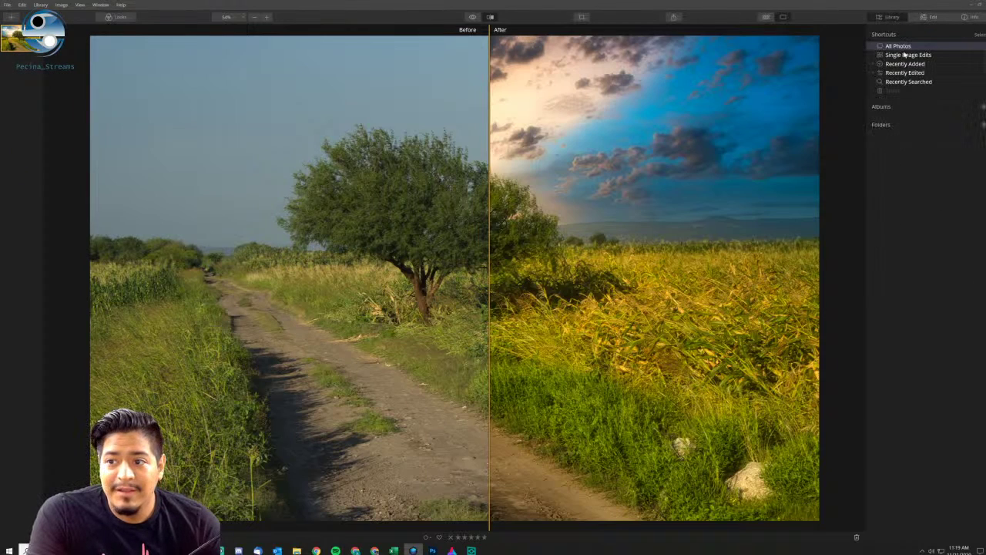
left_click(765, 17)
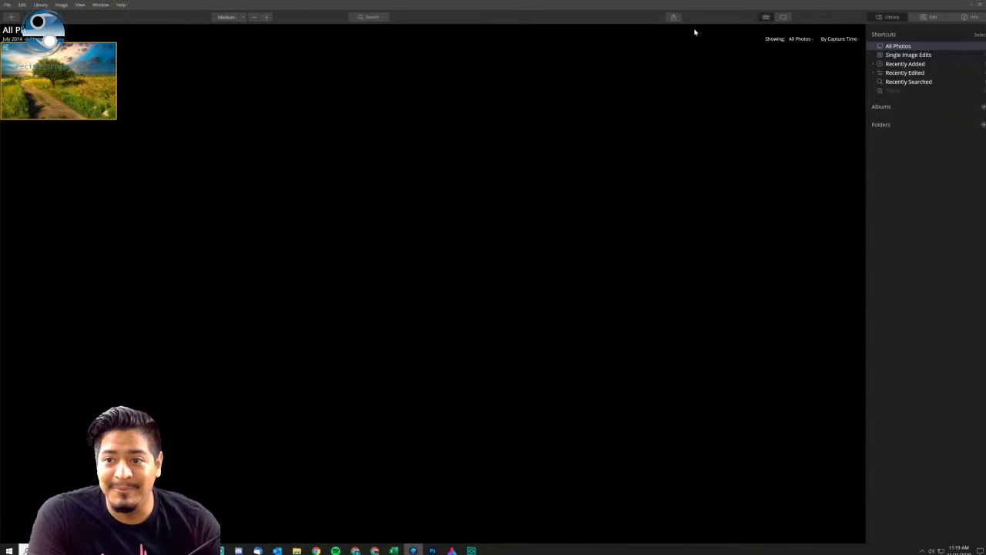
Create a new album with the library commands, check Single Image Edits, and open the new album.
left_click(3, 4)
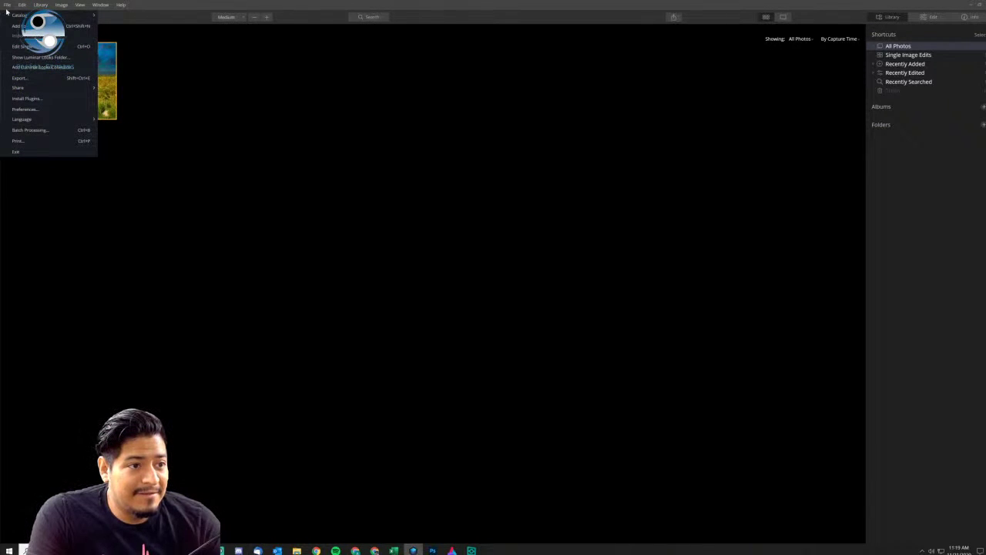
left_click(40, 4)
left_click(40, 5)
left_click(41, 5)
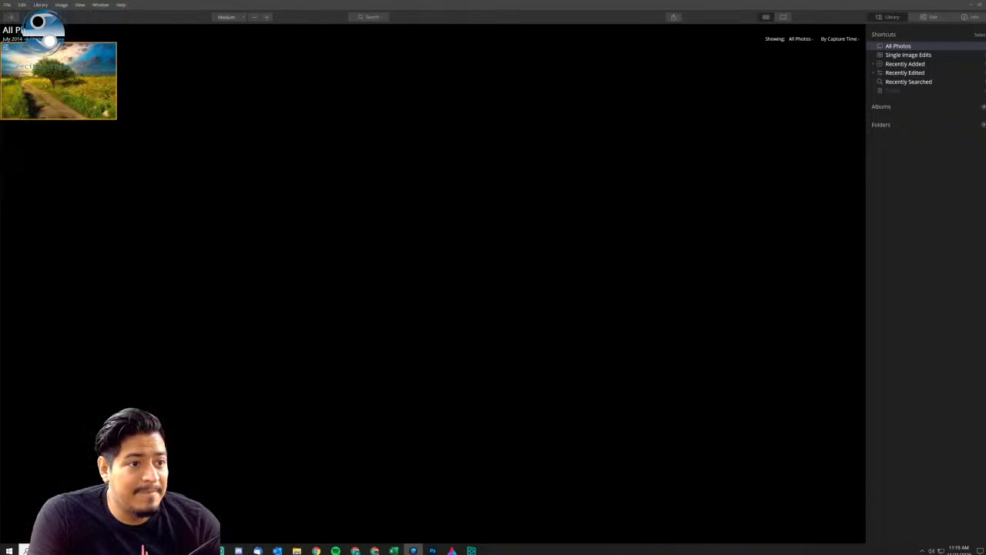
left_click(909, 55)
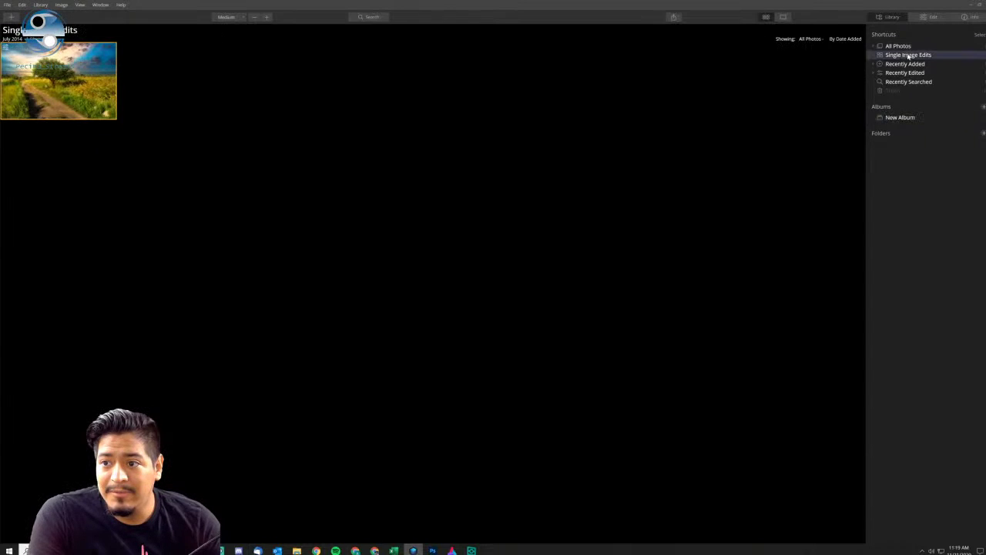
left_click(906, 118)
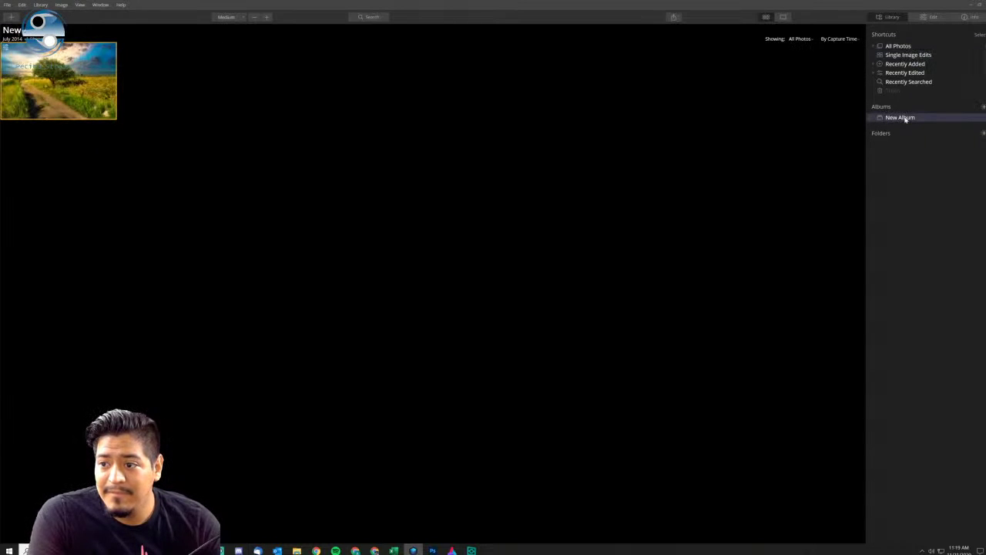
Add a second album to the library, keeping the default name New Album.
left_click(984, 108)
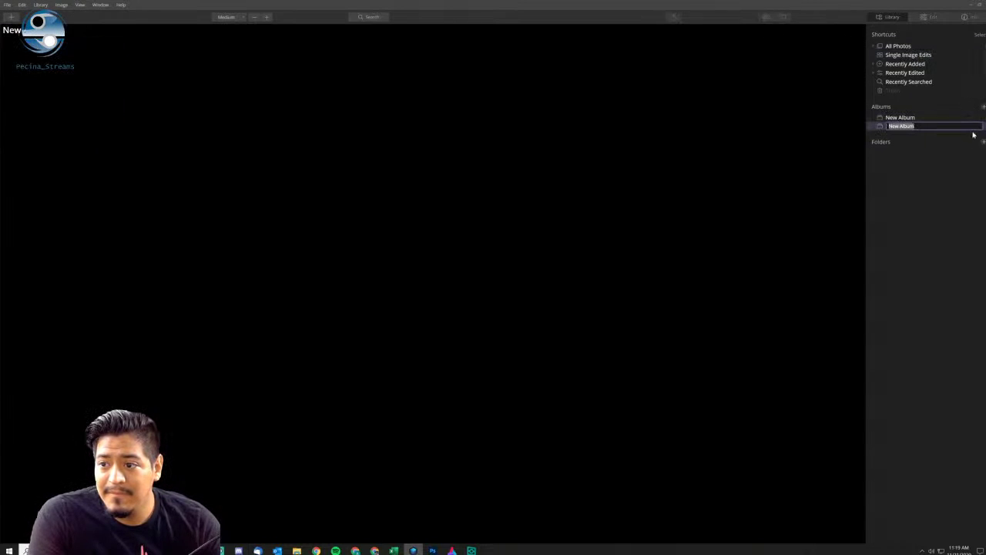
left_click(929, 116)
left_click(925, 126)
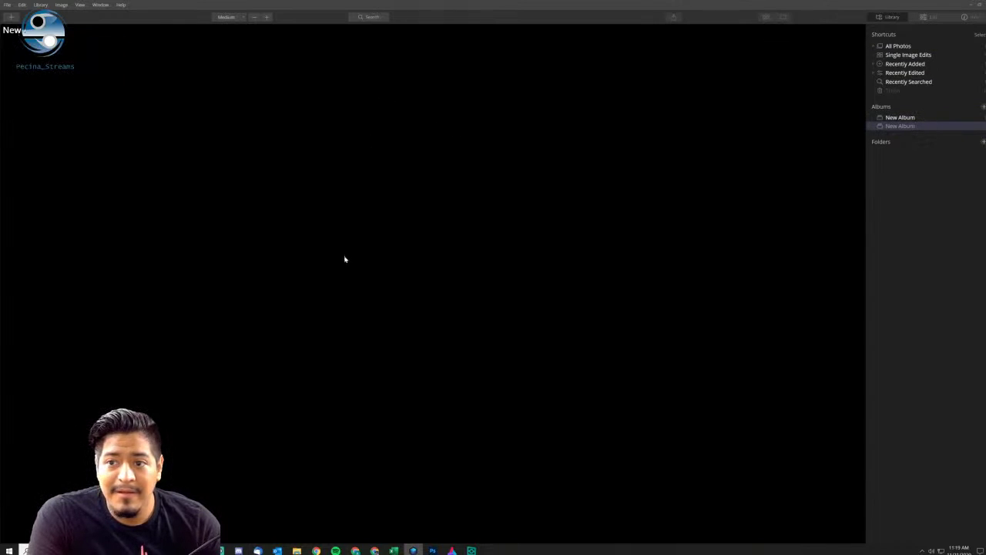
Switch to File Explorer, browse the In Progress folder's photos and select the CR2 file IMG_3575.
mouse_move(296, 550)
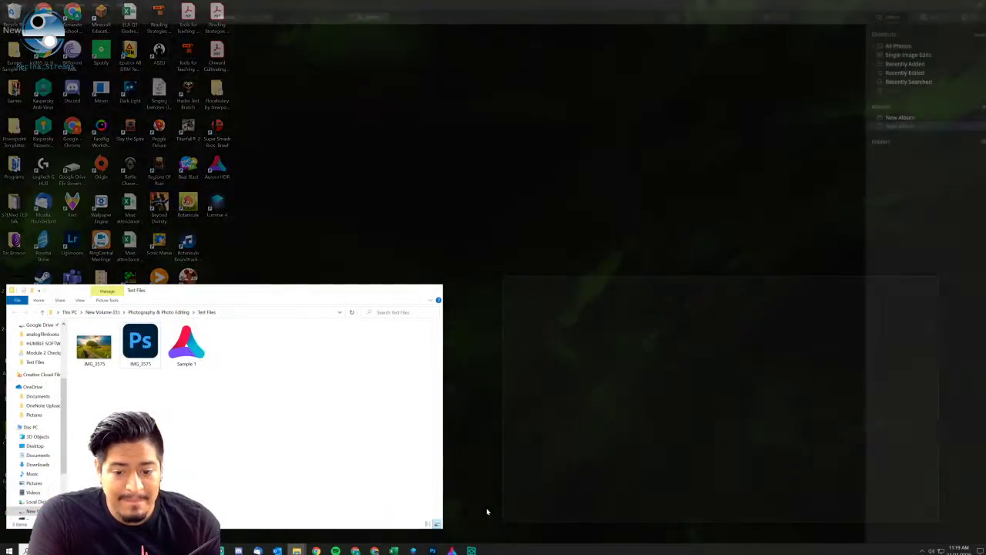
left_click(486, 511)
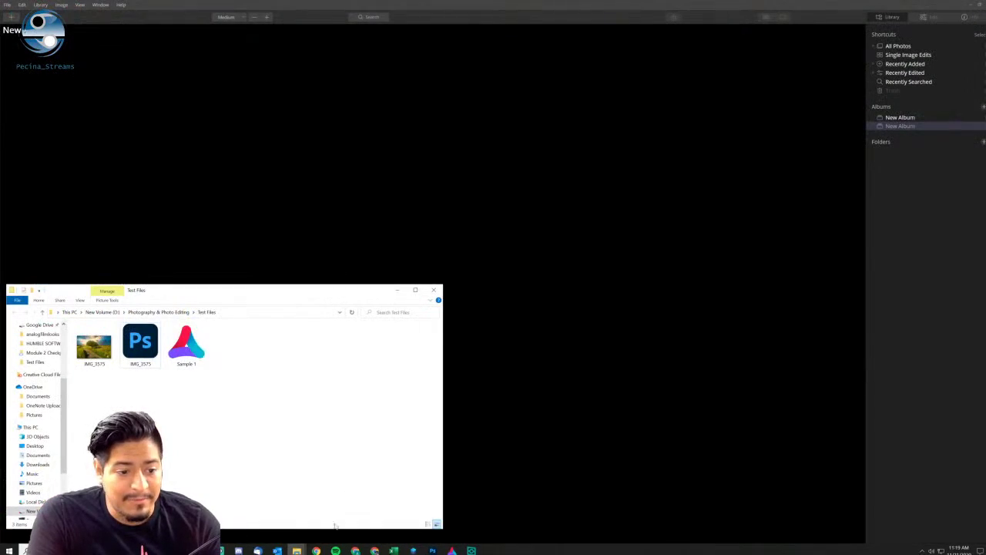
mouse_move(297, 549)
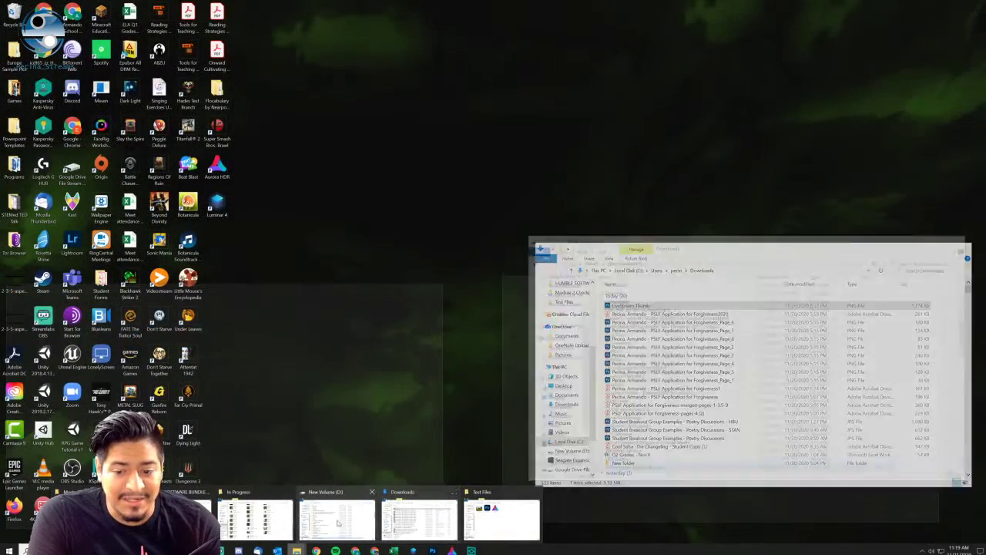
left_click(258, 519)
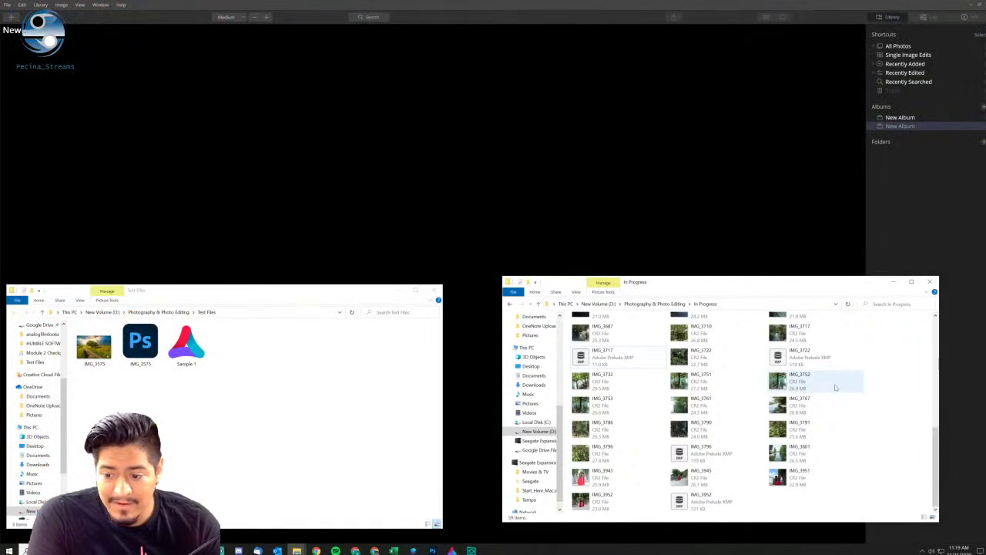
scroll(832, 393, "up", 3)
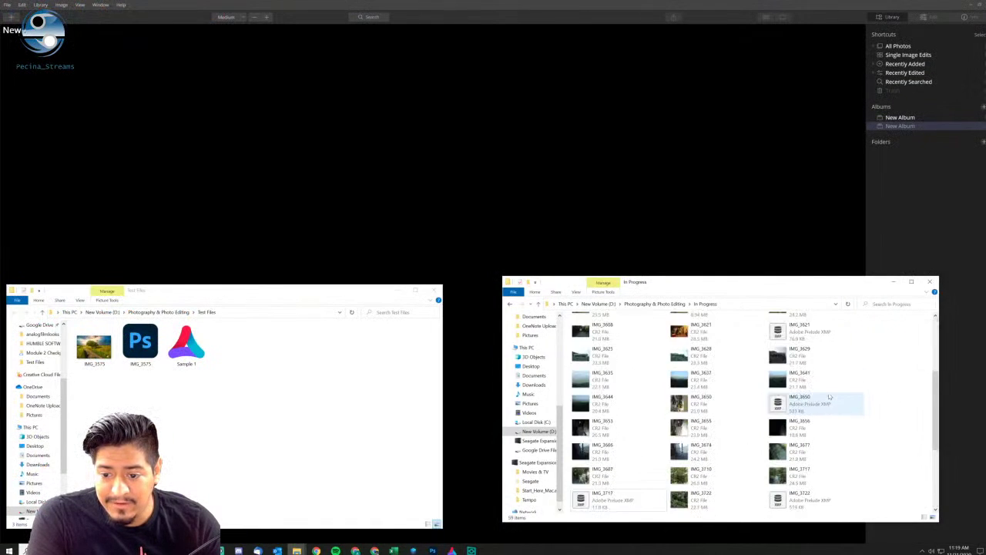
scroll(830, 397, "down", 3)
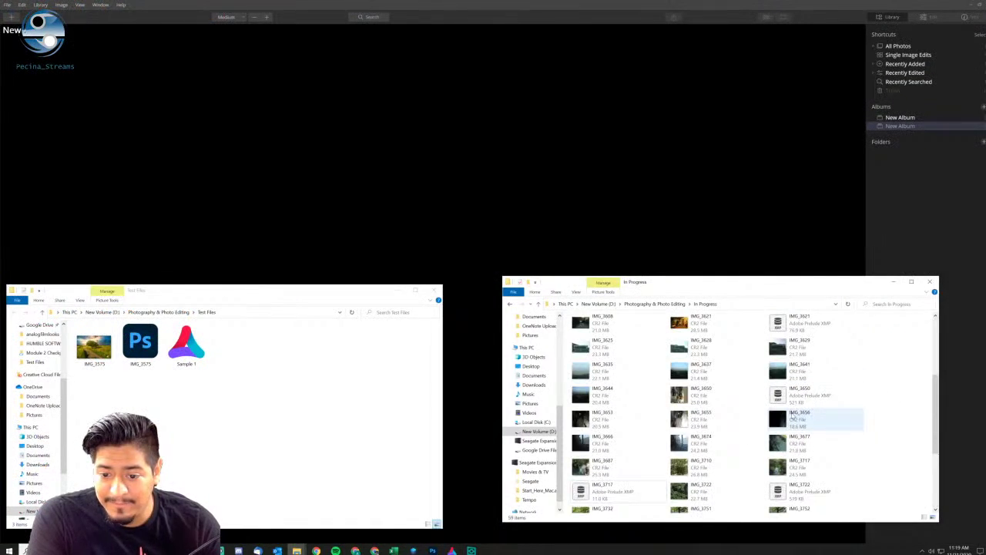
scroll(754, 410, "up", 3)
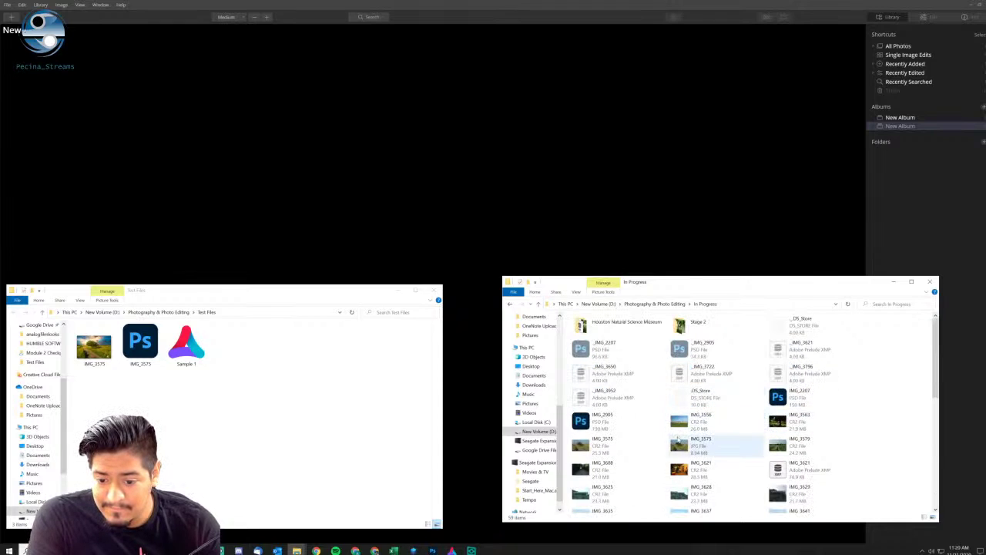
left_click(639, 449)
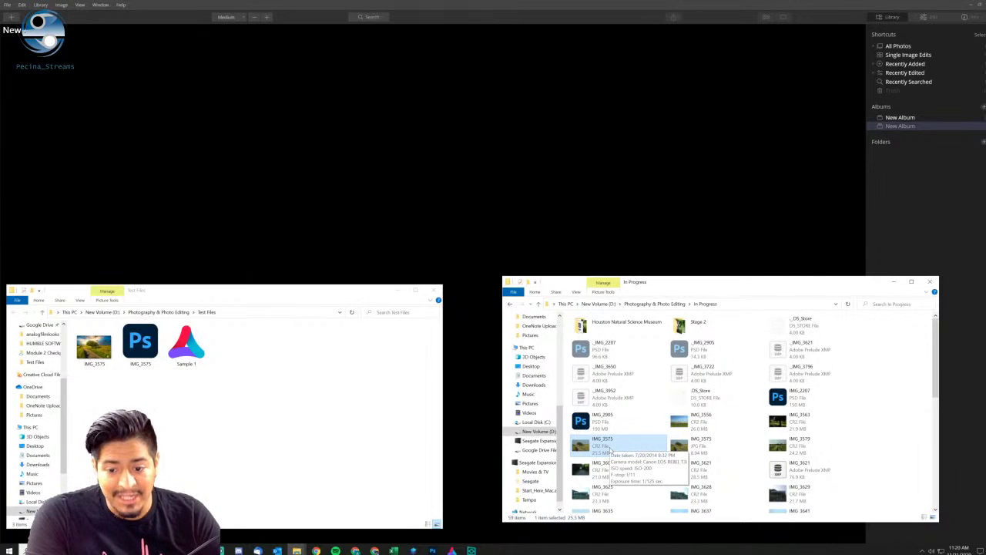
Return to Luminar 4, compare the contents of the two albums and leave the second one selected.
left_click(229, 129)
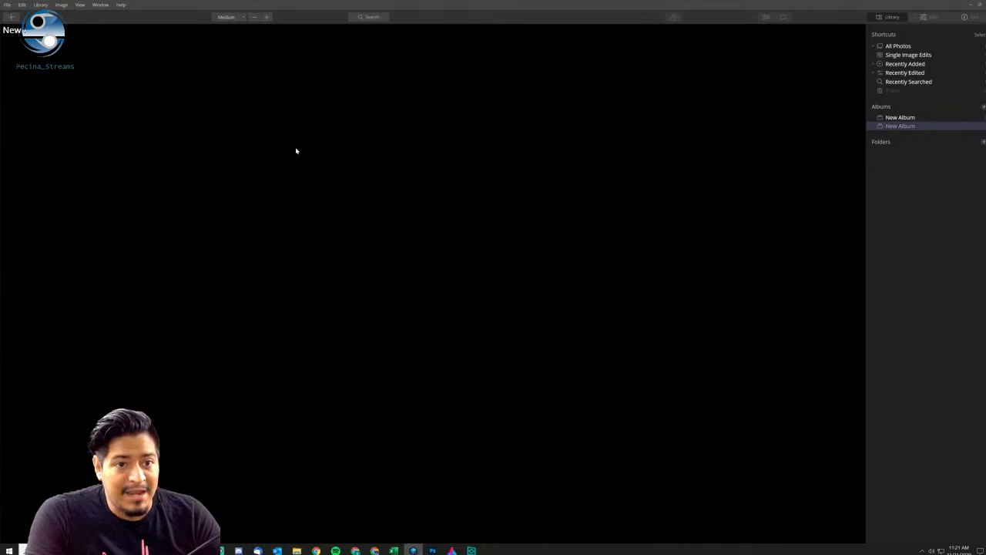
left_click(904, 120)
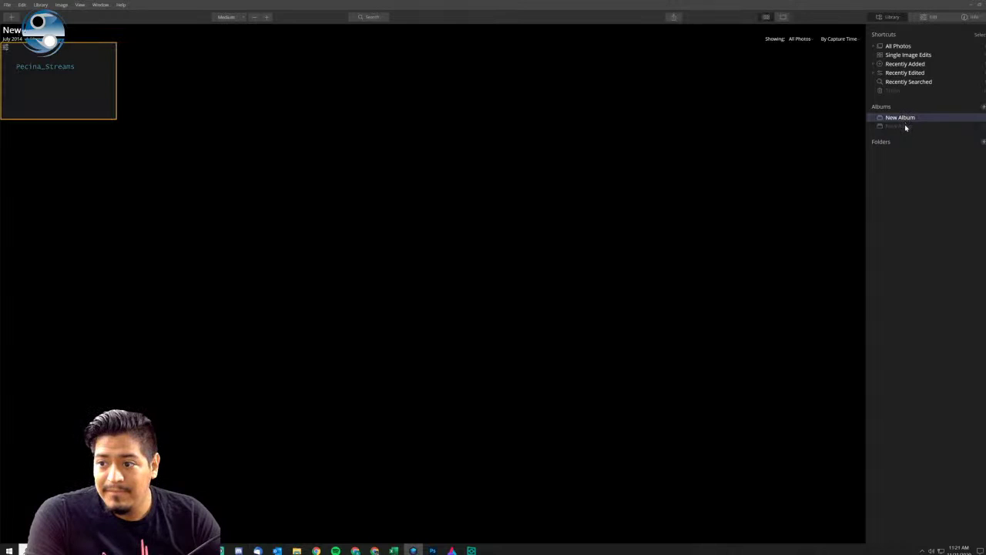
left_click(905, 125)
left_click(909, 118)
left_click(904, 126)
Open the raw photo IMG_3575 from the Photography & Photo Editing\In Progress folder as a single image for editing.
left_click(6, 4)
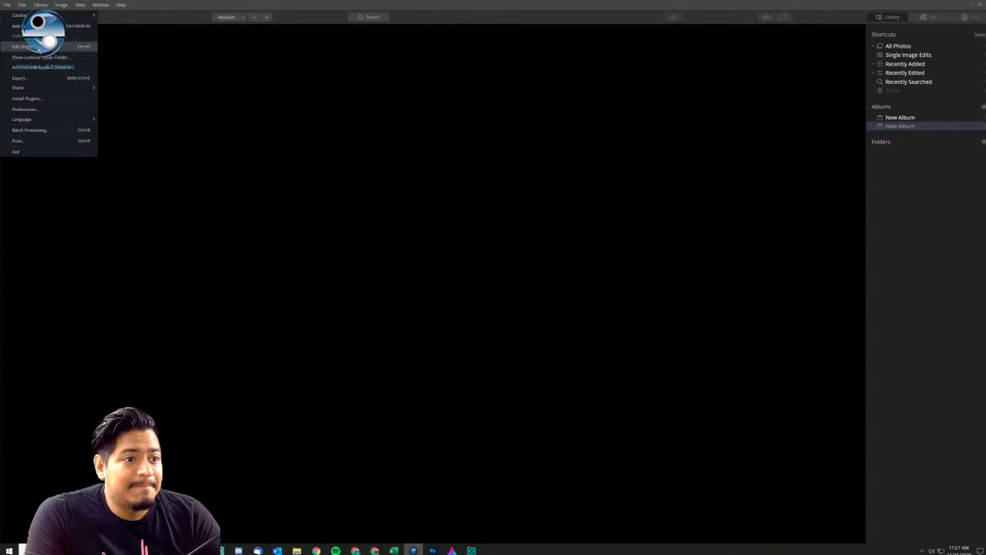
left_click(48, 52)
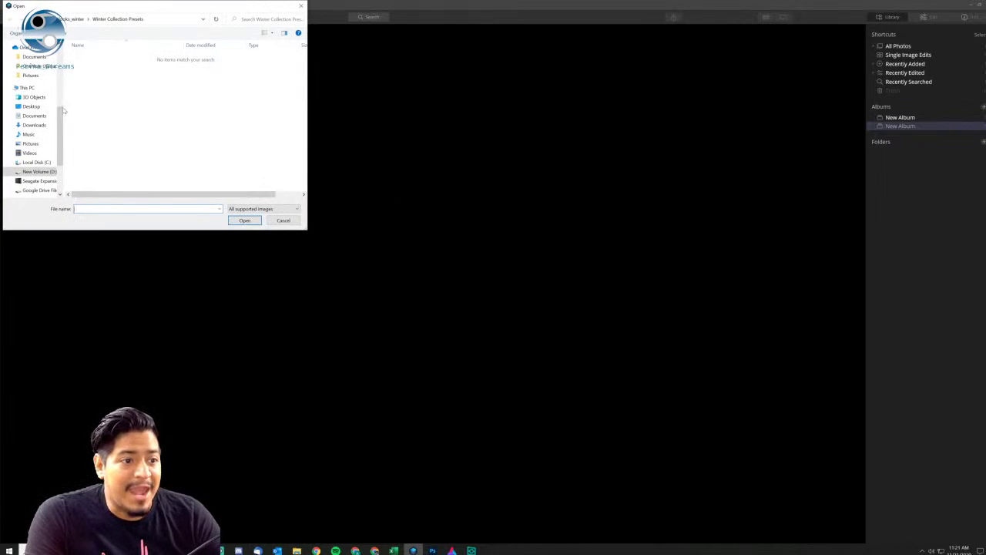
scroll(36, 115, "up", 8)
scroll(36, 115, "down", 1)
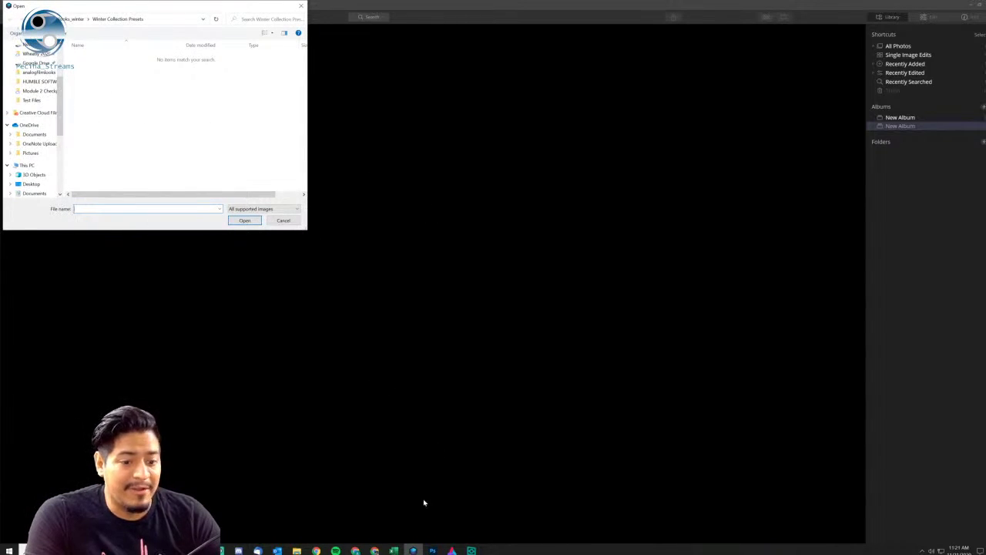
mouse_move(297, 550)
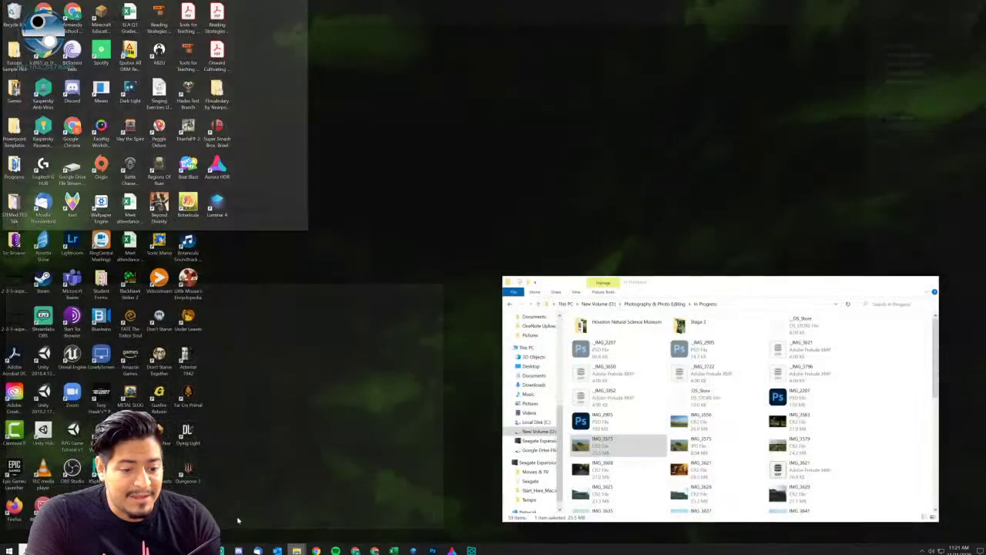
left_click(269, 524)
left_click(760, 305)
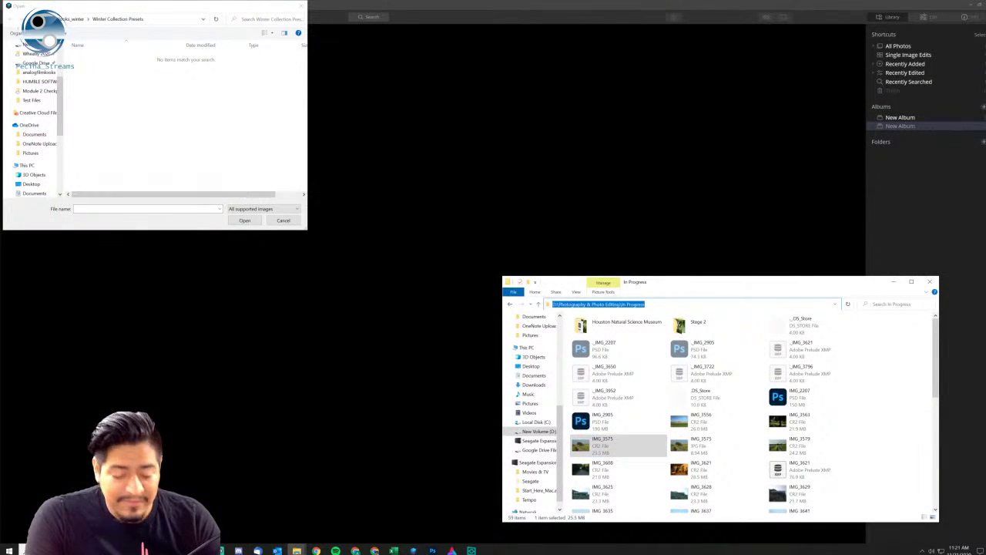
left_click(154, 25)
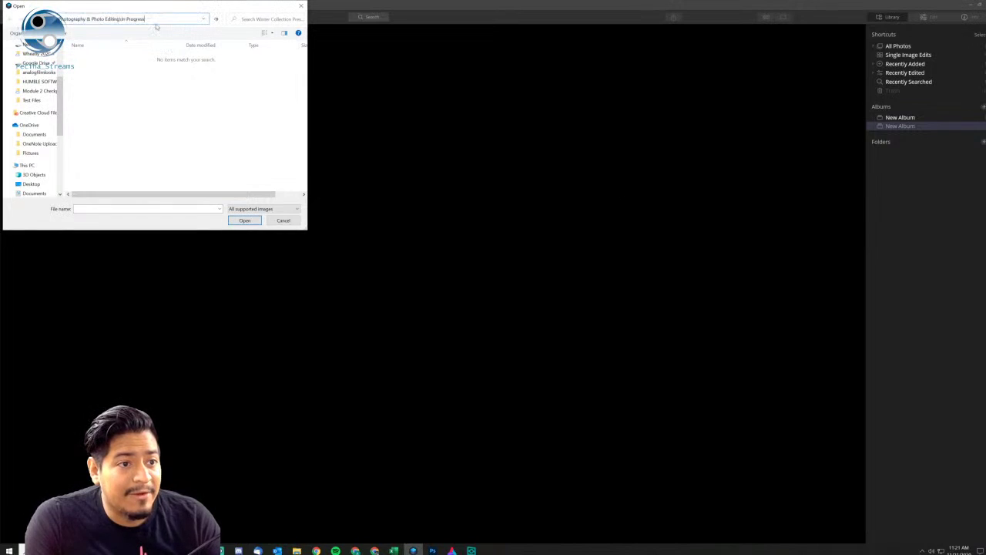
key("ctrl+v")
key("Return")
left_click(224, 124)
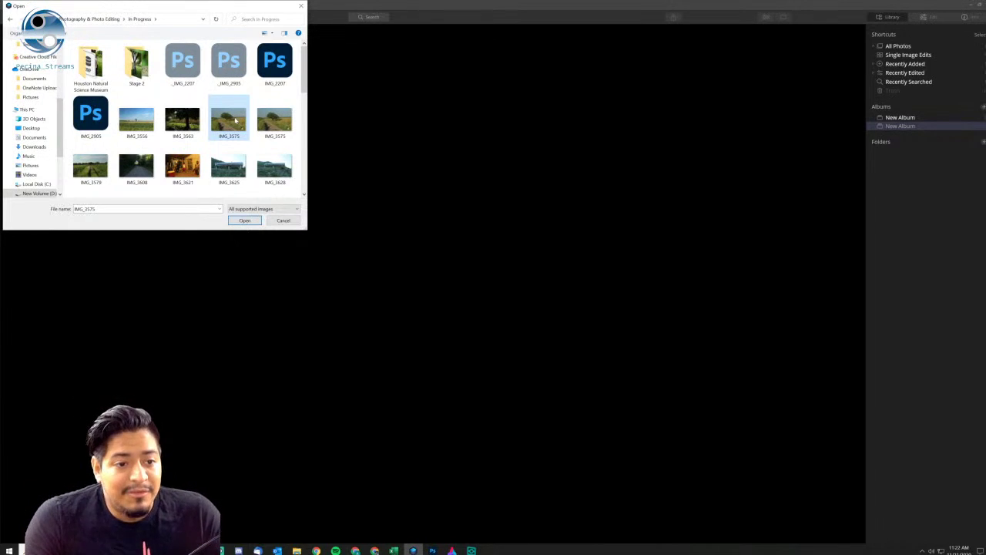
left_click(244, 221)
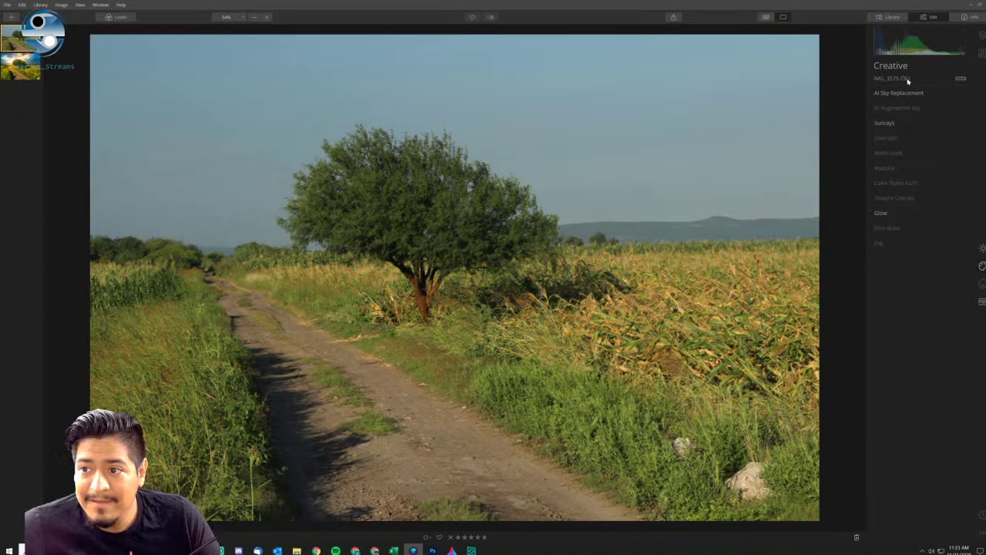
Check the library shortcuts, return to the photo's Edit tools and open the Sky Selection of AI Sky Replacement.
left_click(892, 17)
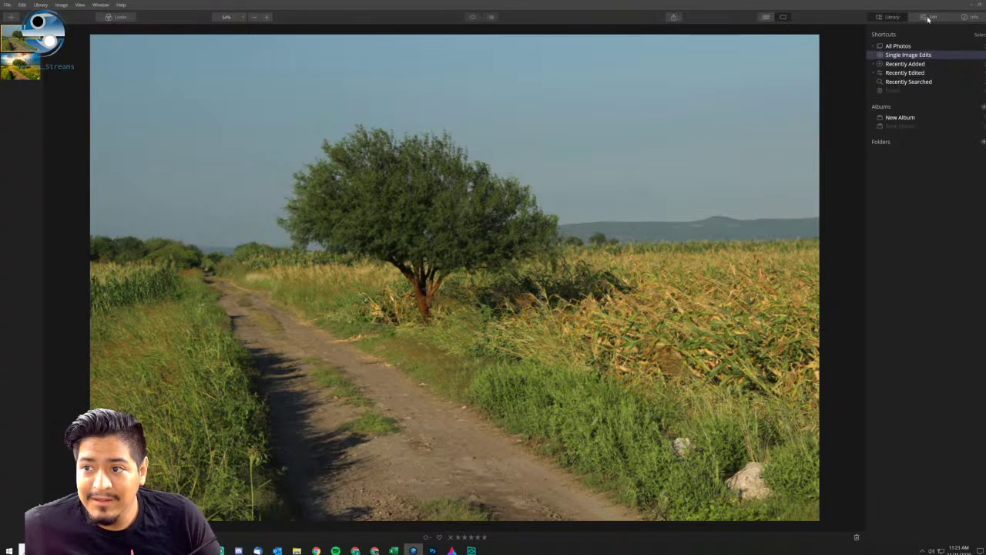
left_click(928, 17)
left_click(928, 17)
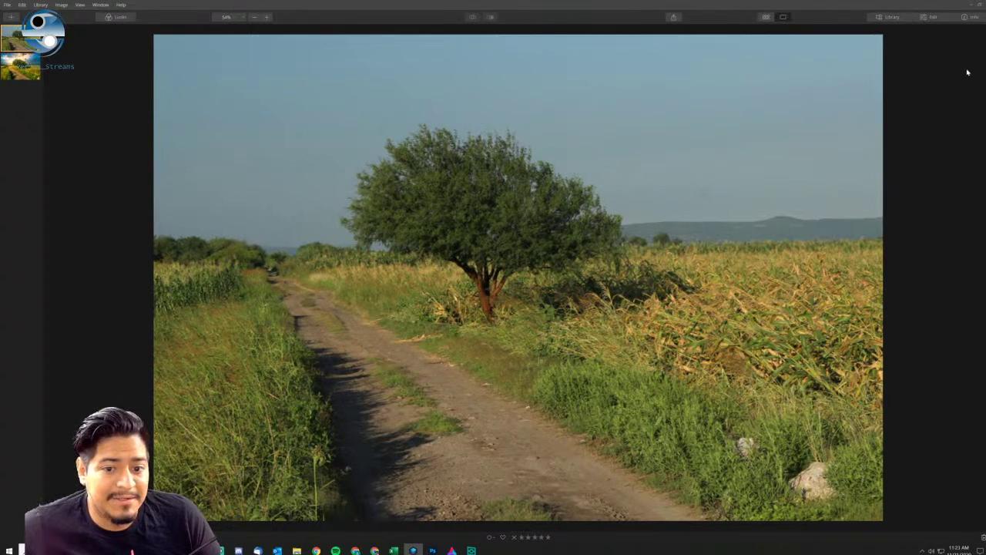
left_click(928, 17)
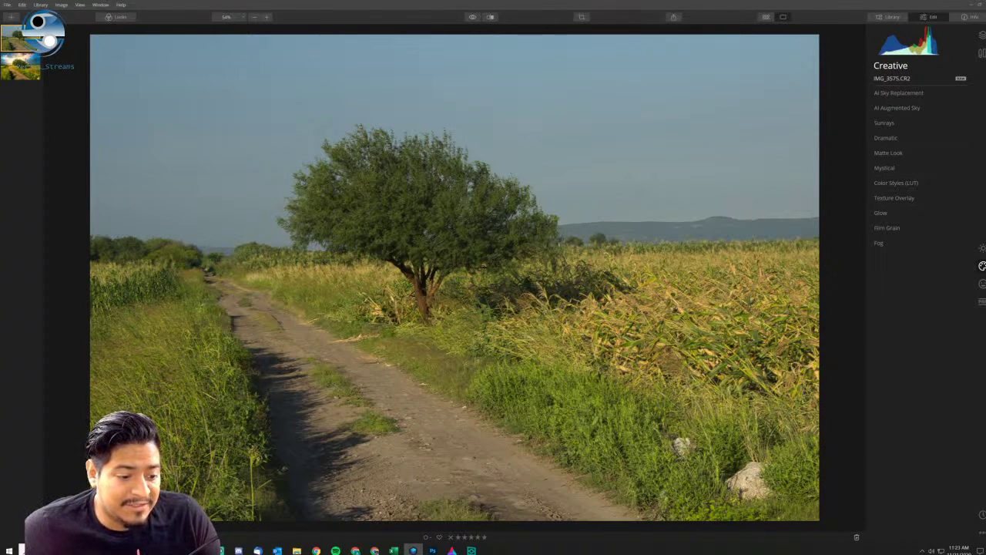
left_click(906, 94)
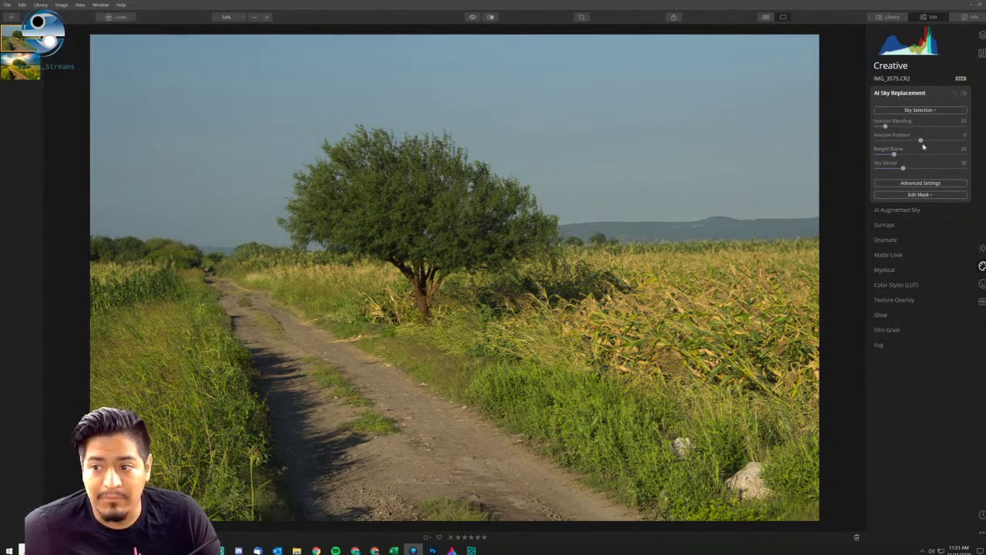
left_click(917, 113)
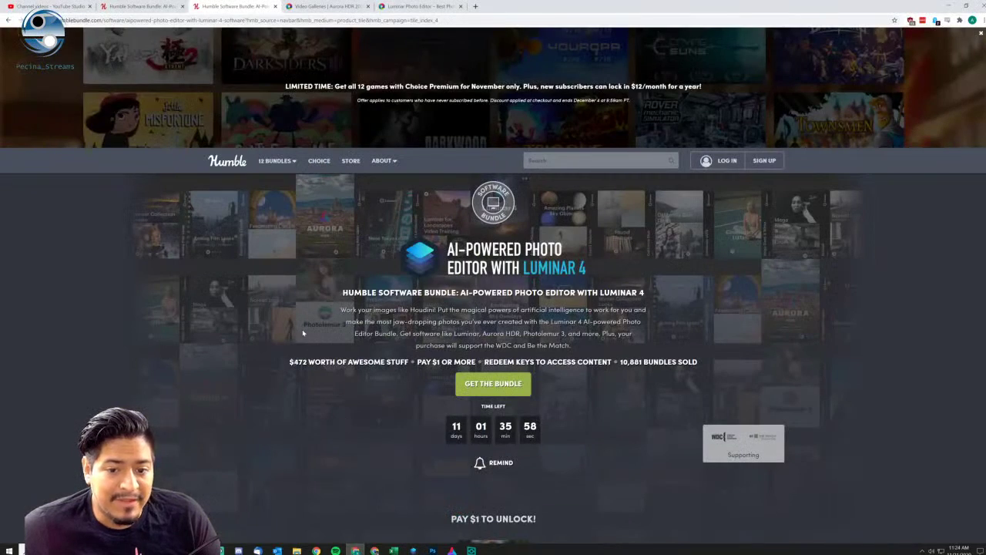
Switch to the Humble Bundle page in the browser, review the $25 tier's looks and sky packs, and return to Luminar 4.
scroll(257, 299, "down", 10)
scroll(258, 299, "down", 2)
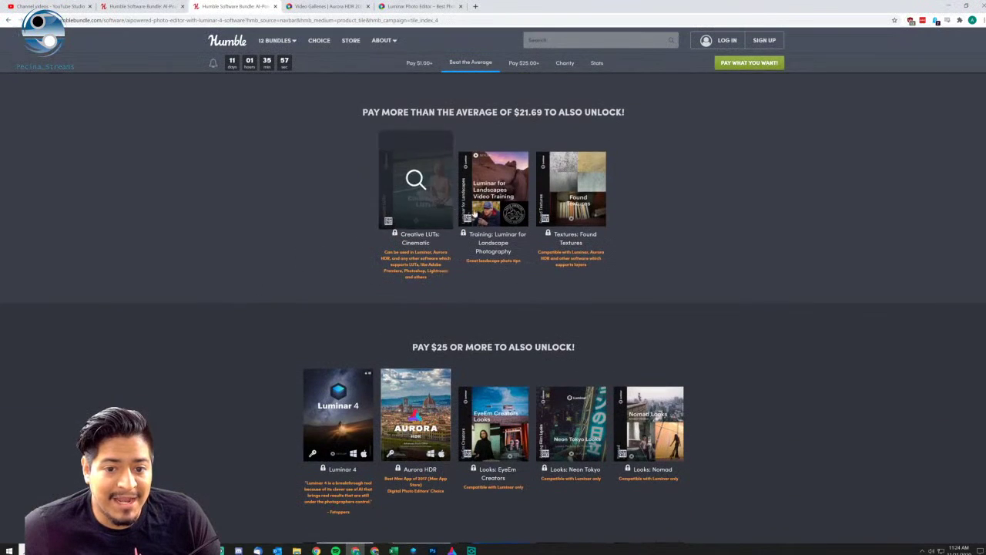
scroll(617, 243, "down", 3)
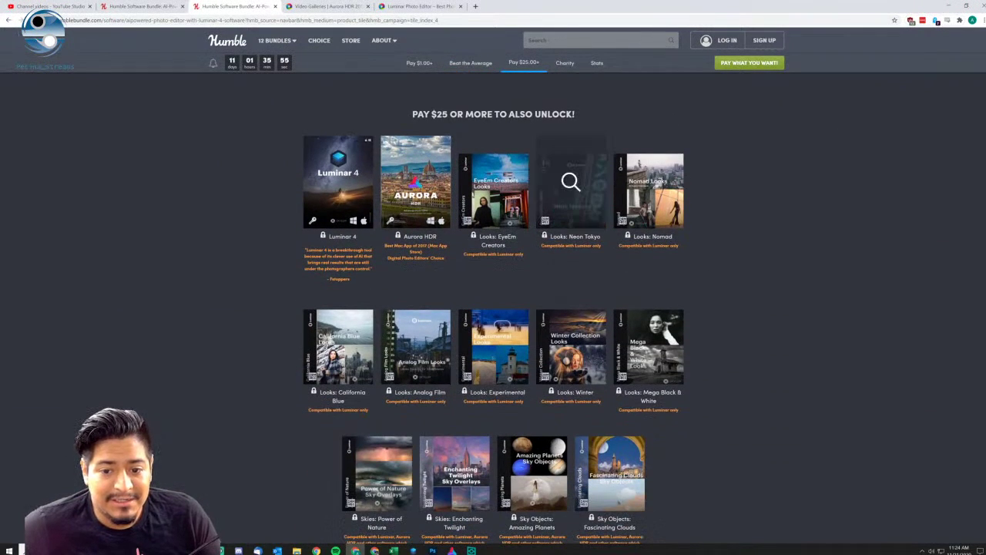
scroll(453, 256, "down", 2)
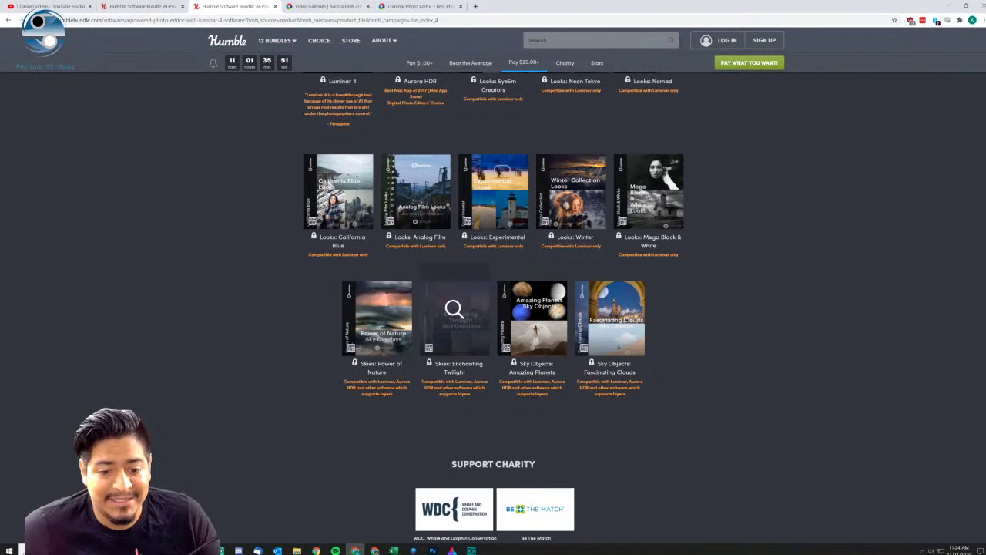
scroll(751, 367, "up", 2)
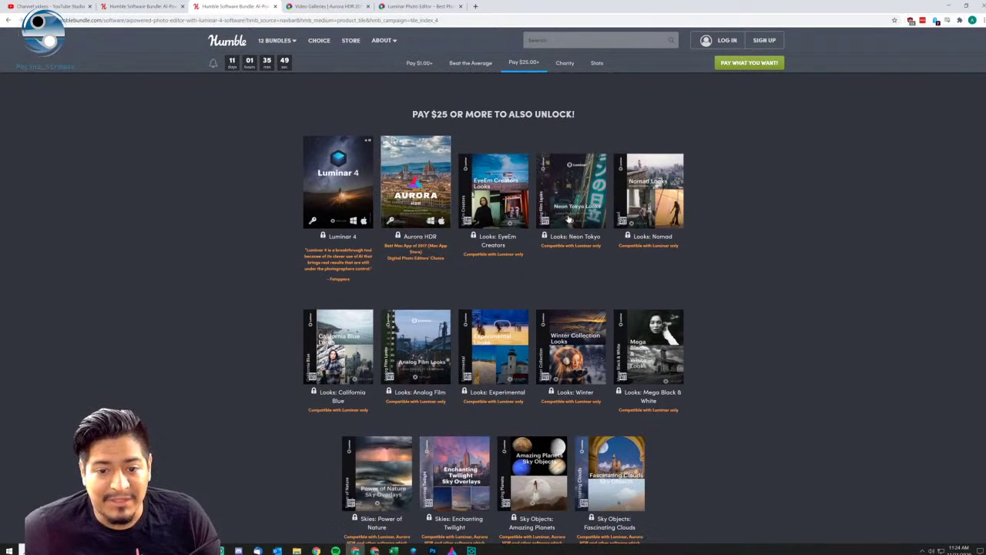
scroll(766, 330, "up", 1)
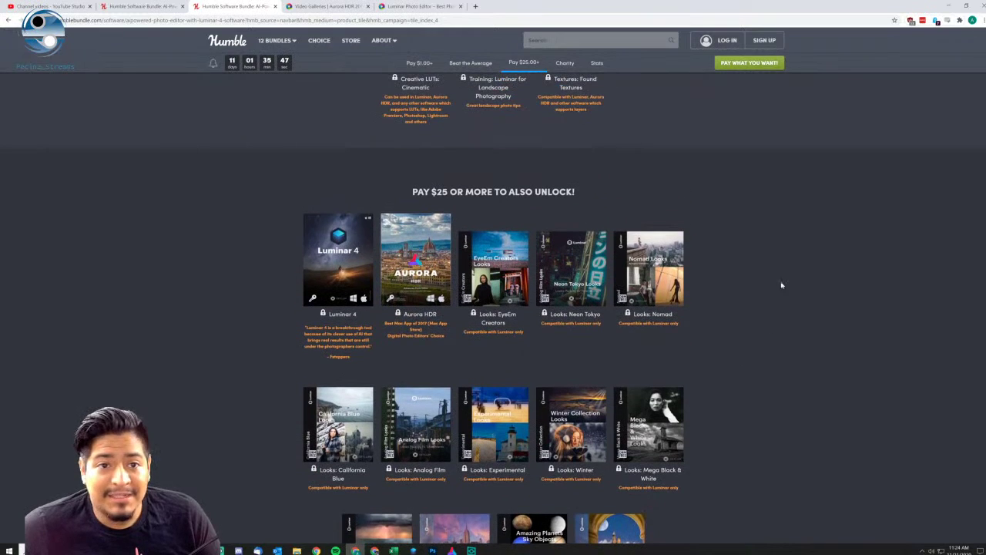
left_click(948, 7)
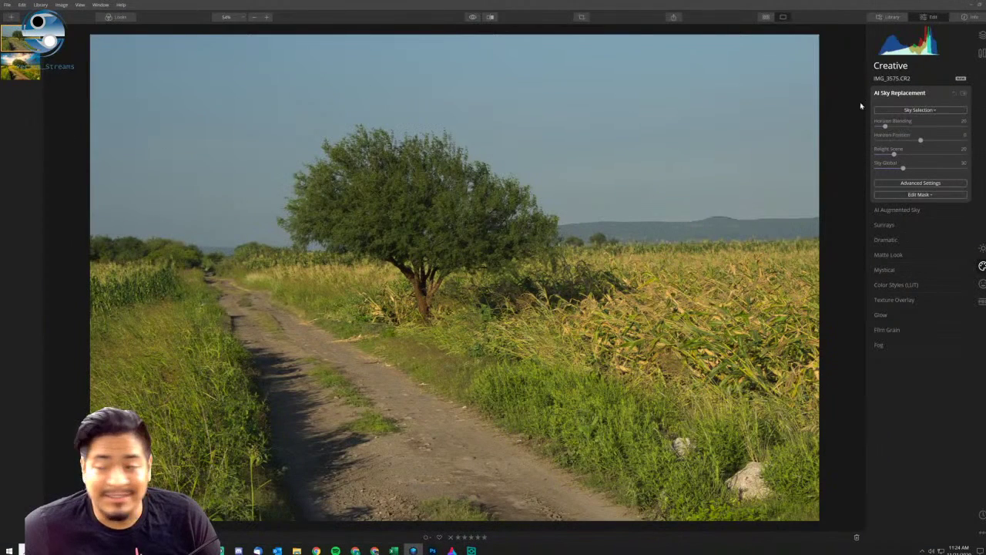
Try the Storm sky - 1 replacement on the photo, followed by Blue Sky 1.
left_click(918, 110)
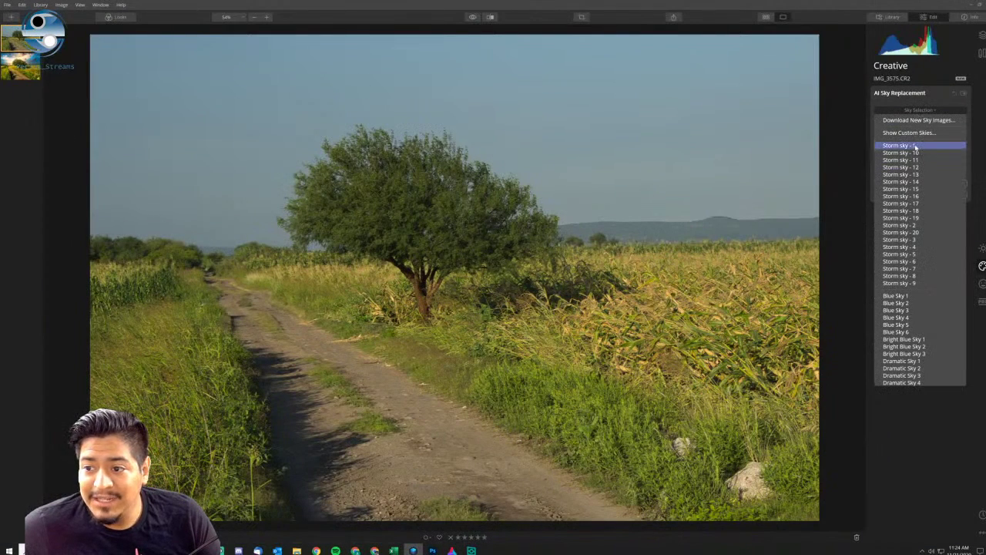
left_click(918, 148)
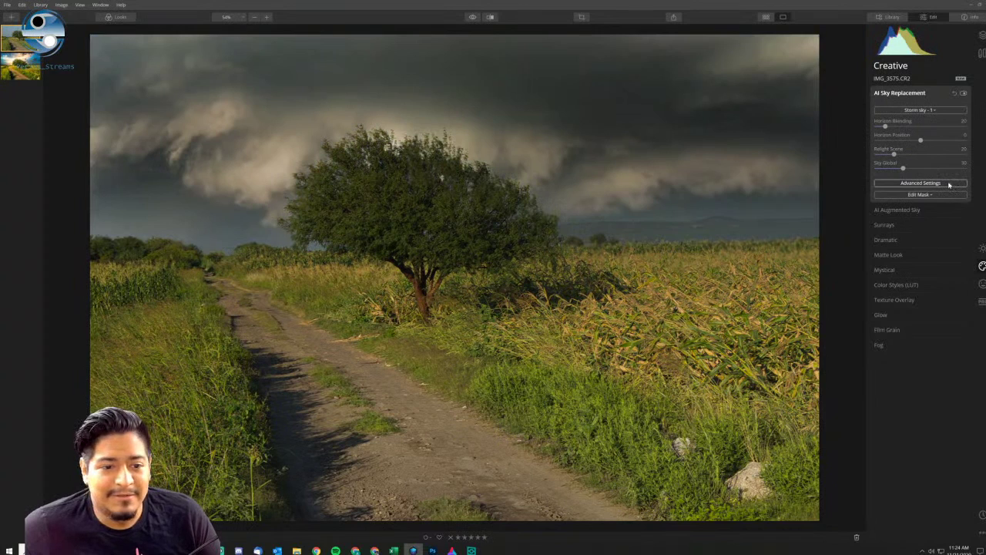
left_click(930, 110)
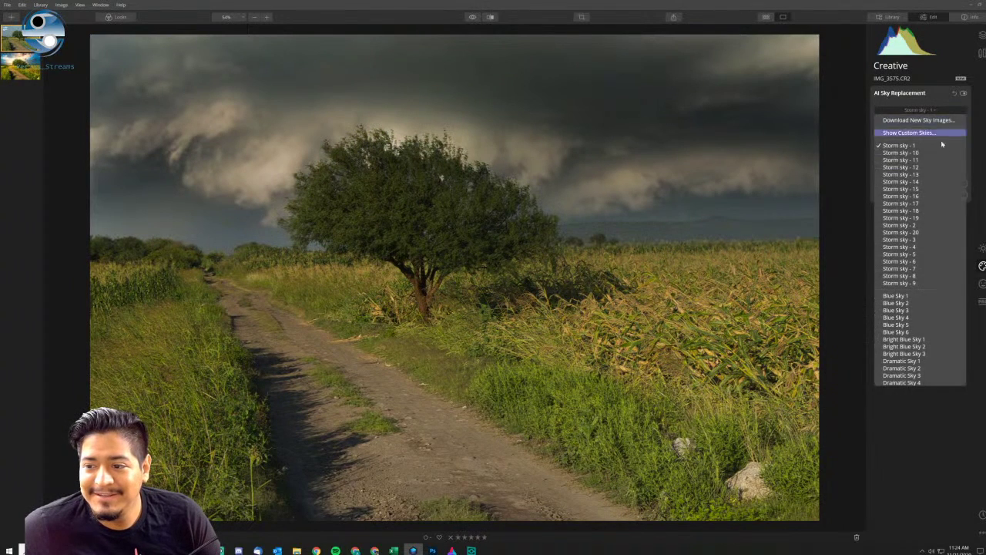
left_click(927, 299)
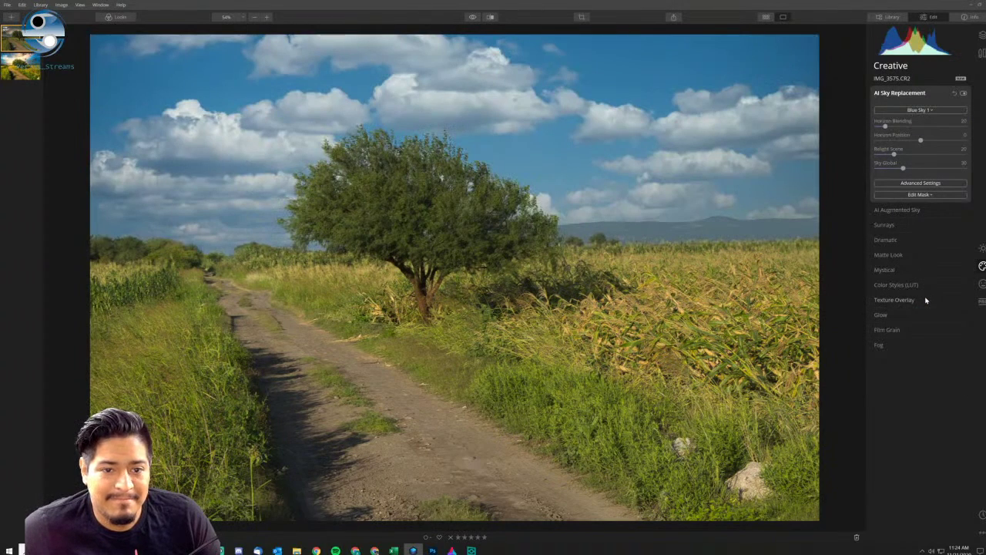
Compare the photo before and after the sky replacement, and inspect the tree's edges at 100% zoom.
left_click(922, 110)
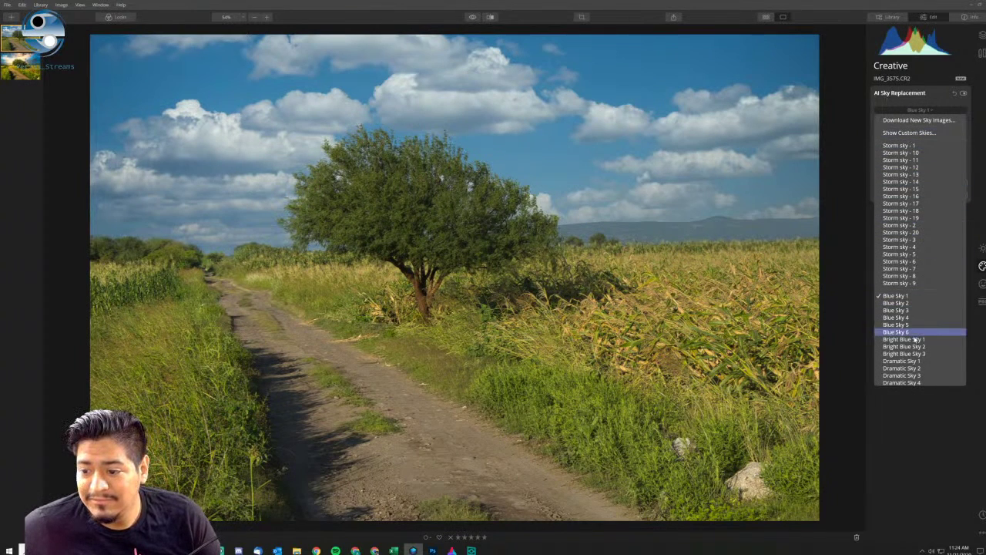
left_click(472, 18)
left_click(472, 17)
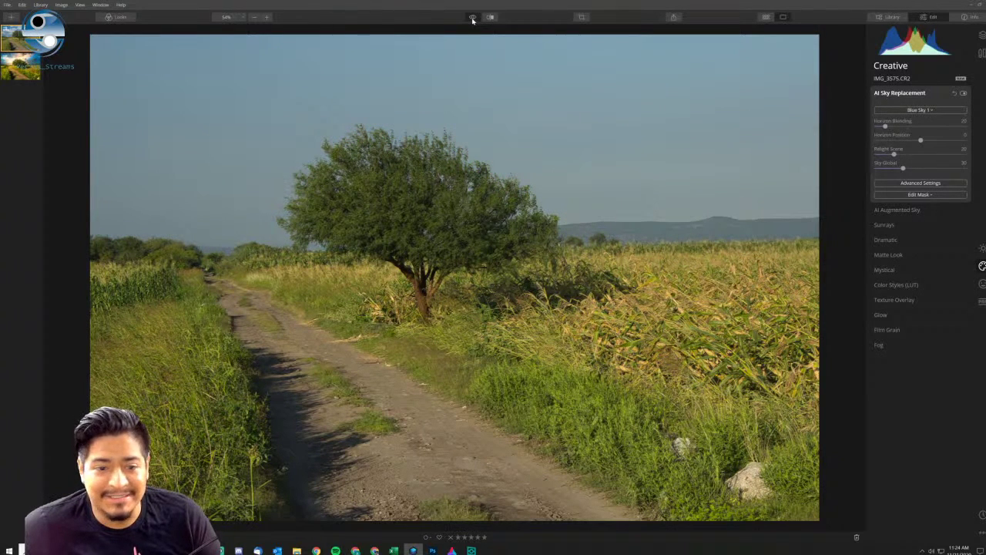
left_click(473, 18)
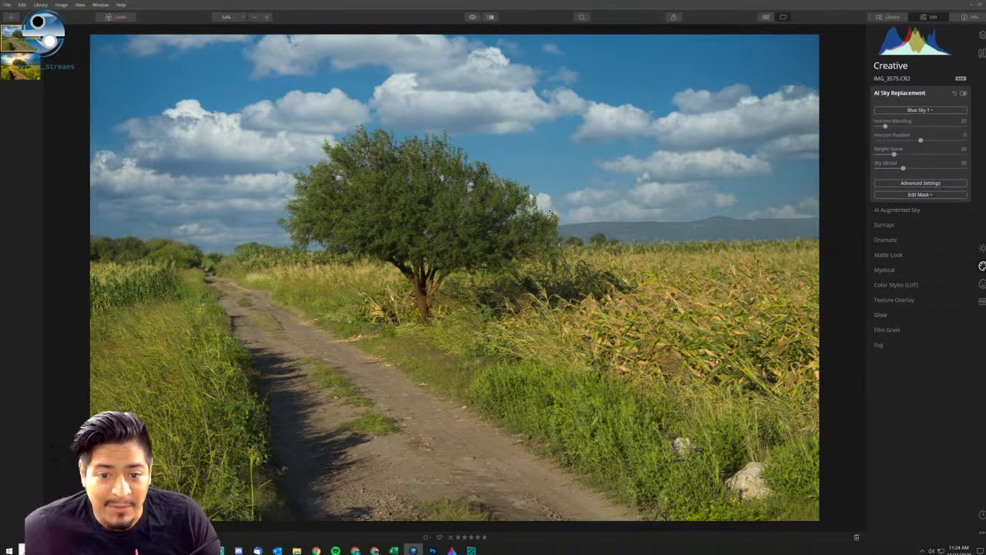
left_click(519, 210)
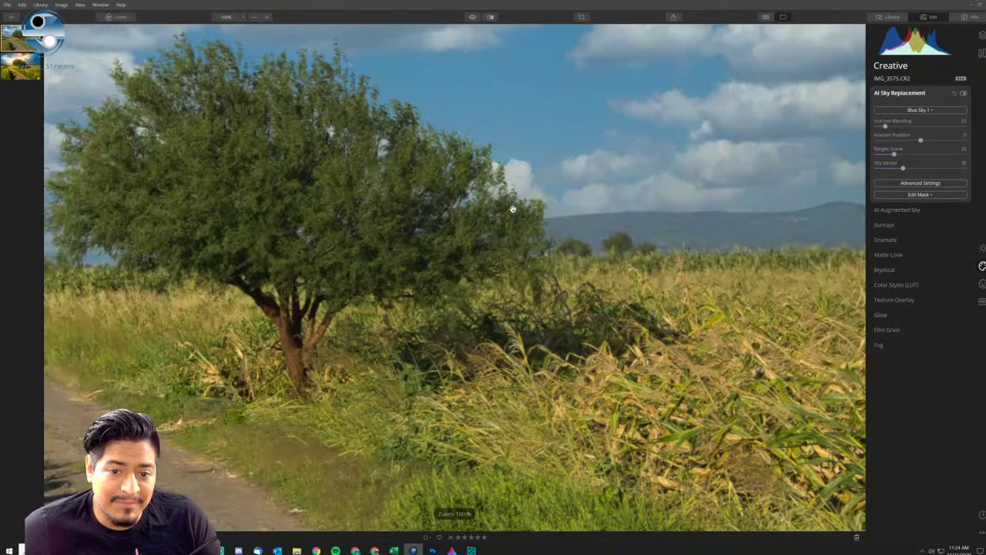
left_click_drag(424, 191, 462, 206)
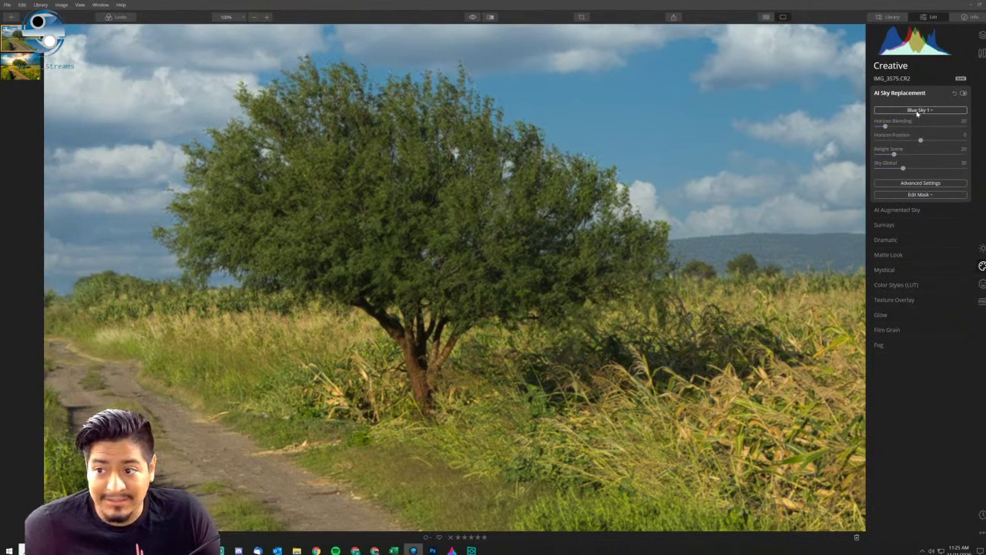
Try the Dramatic Sky 1 replacement, inspect it around the tree, and switch to Dramatic Sky 2.
left_click(920, 111)
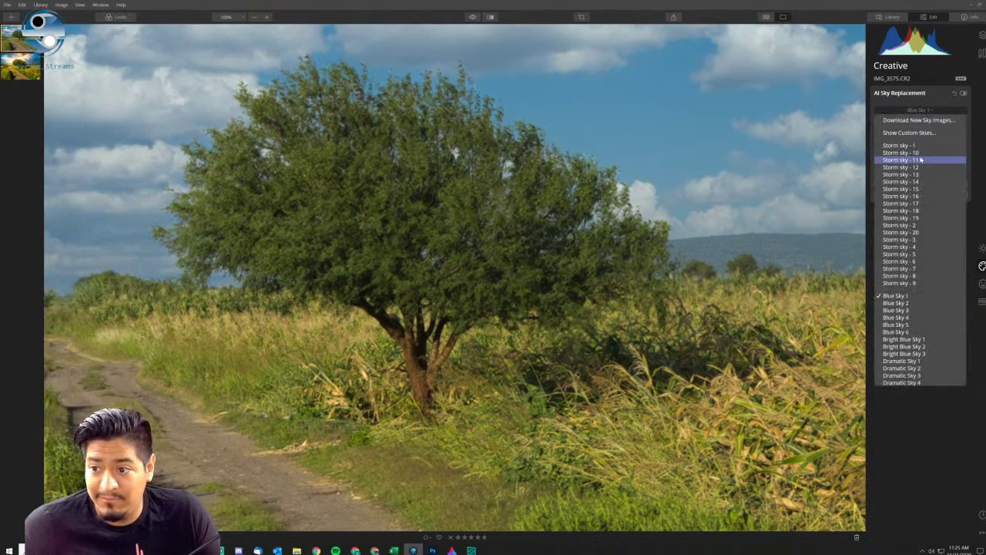
left_click(913, 361)
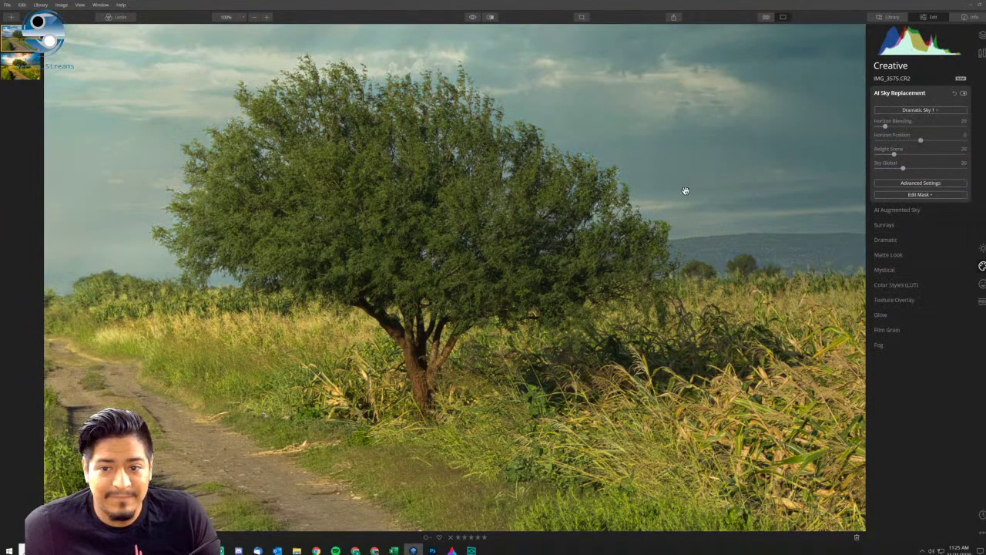
left_click_drag(686, 190, 623, 238)
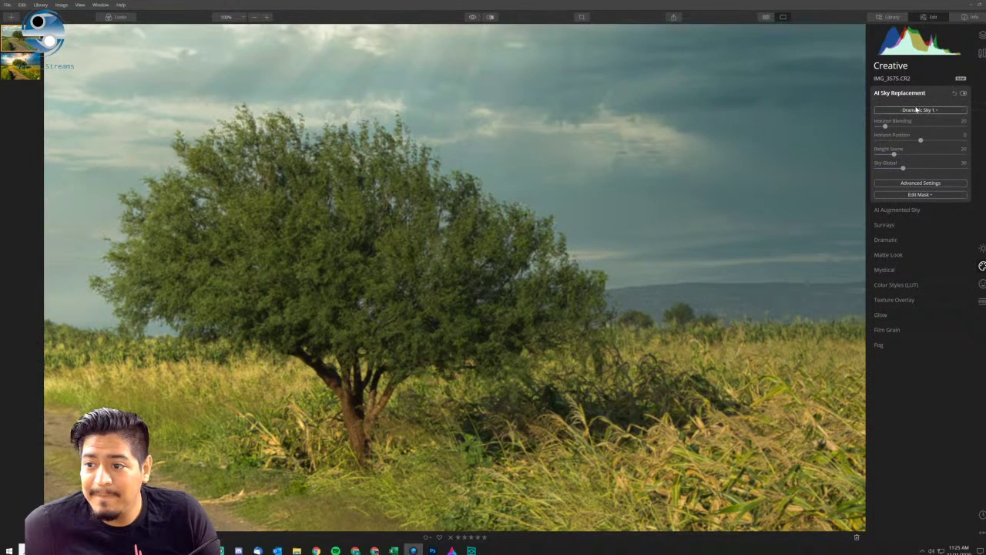
left_click(916, 109)
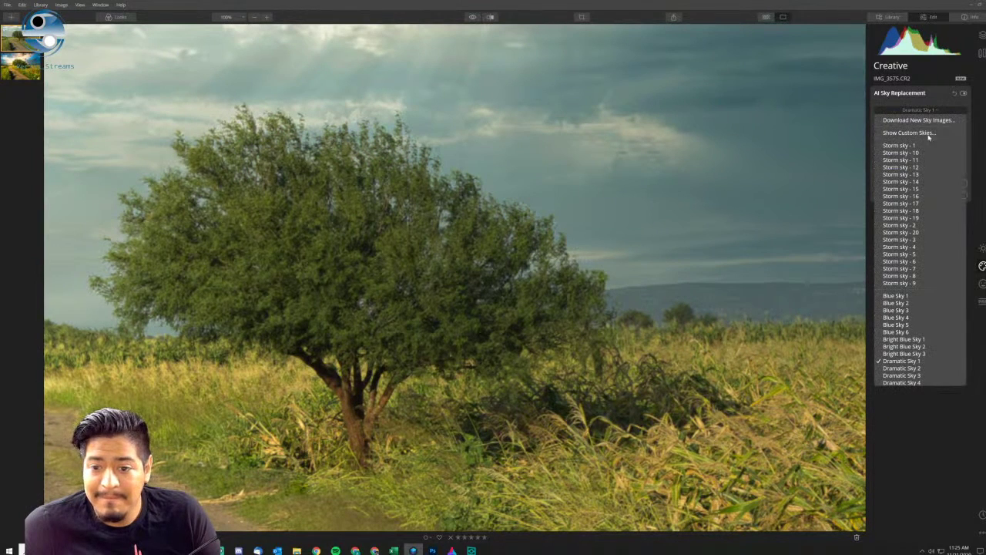
left_click(913, 368)
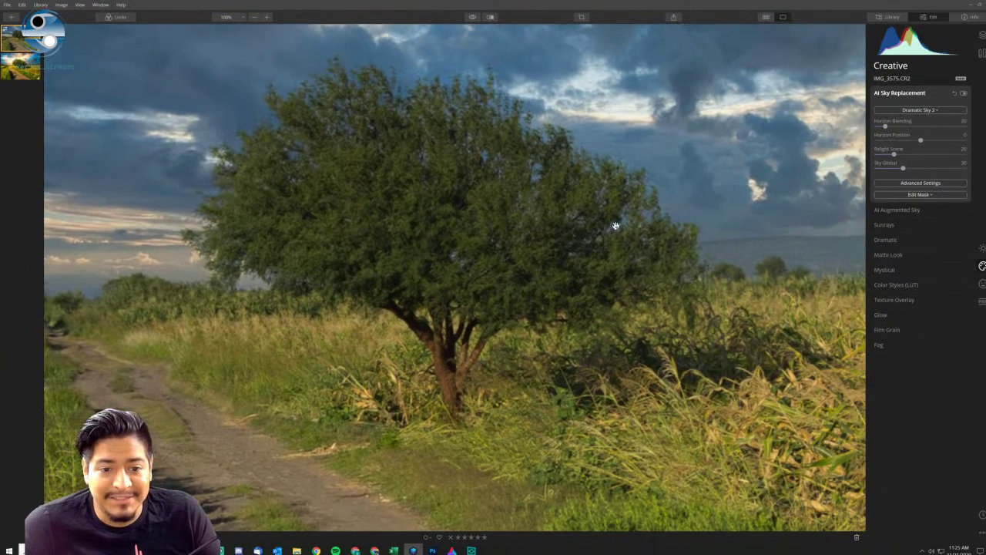
Try the Dramatic Sky 3 replacement, check it up close and in full view, and switch to Dramatic Sky 4.
left_click(918, 111)
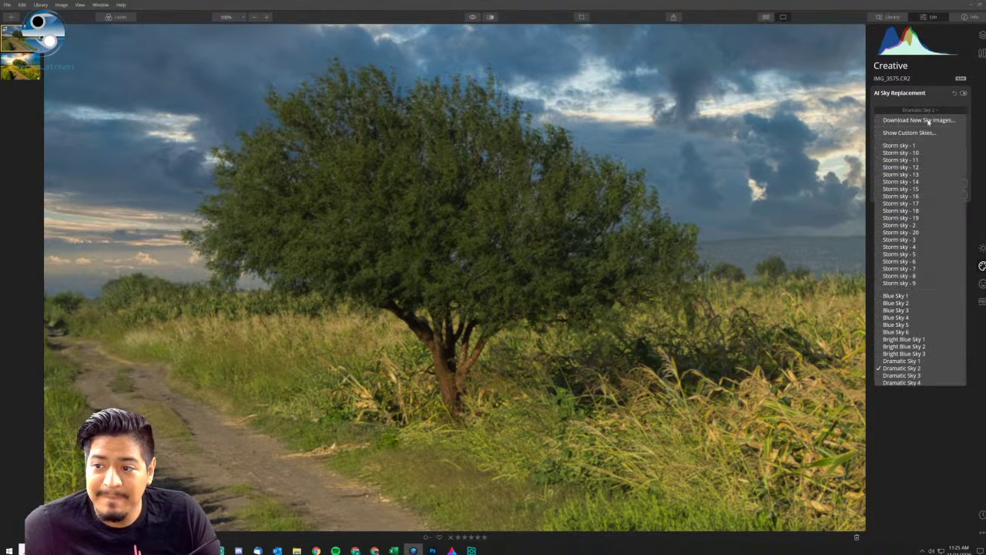
left_click(902, 376)
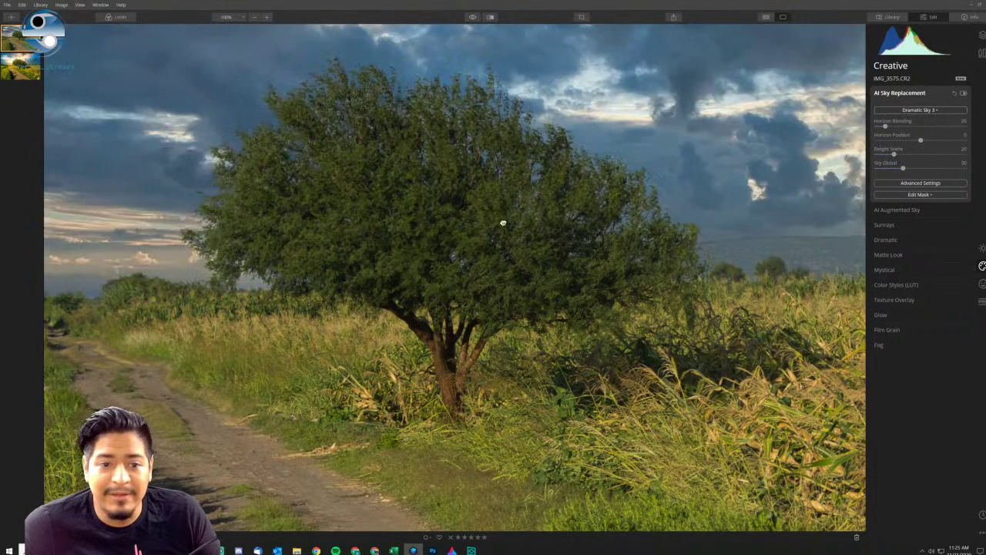
left_click_drag(501, 215, 428, 303)
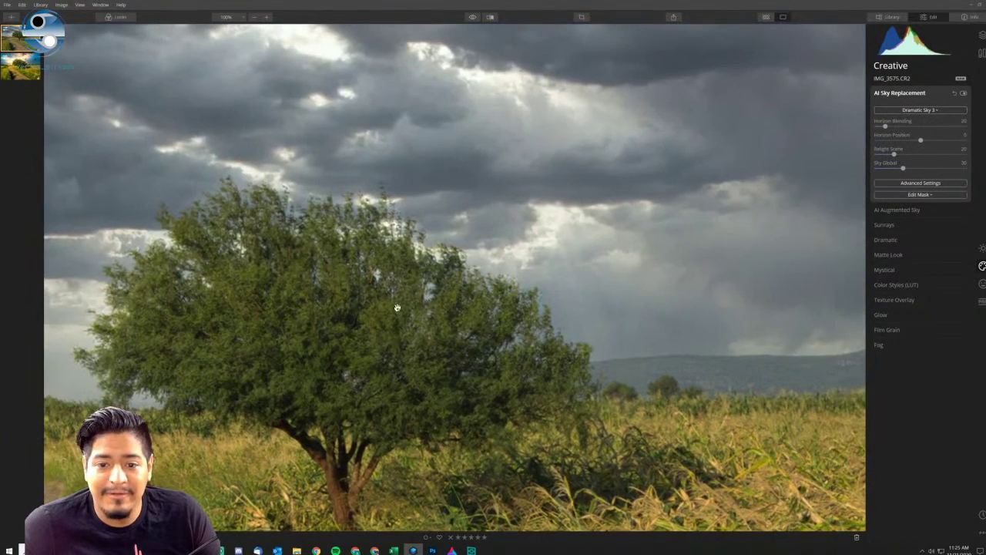
left_click(405, 305)
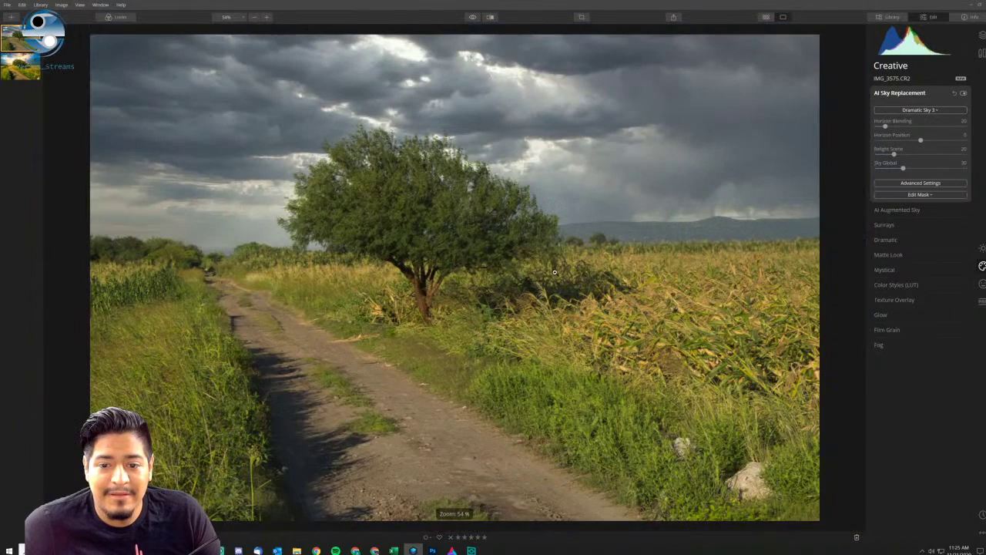
left_click(928, 110)
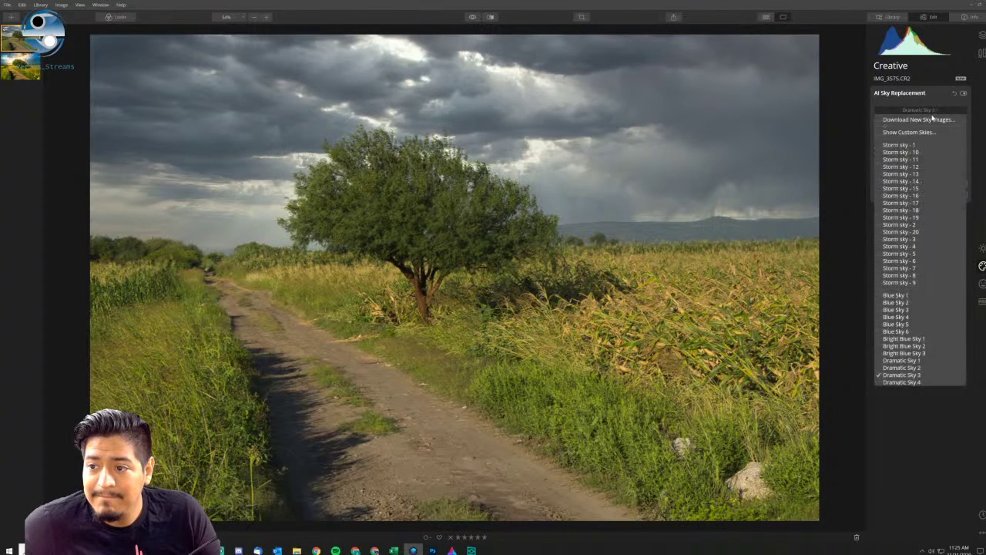
left_click(917, 381)
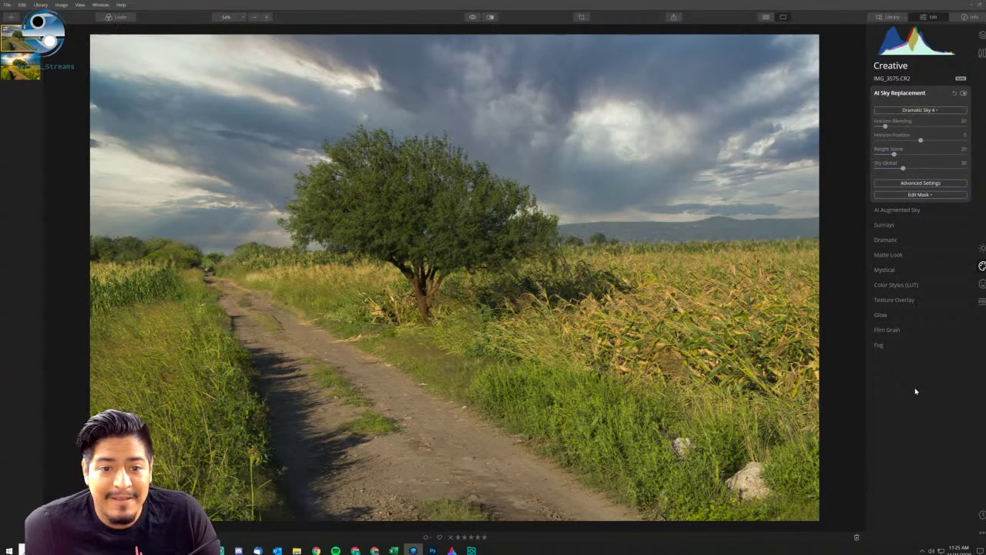
Compare the finished sunset version in the filmstrip with the raw photo's current edit, ending on the raw photo.
left_click(23, 68)
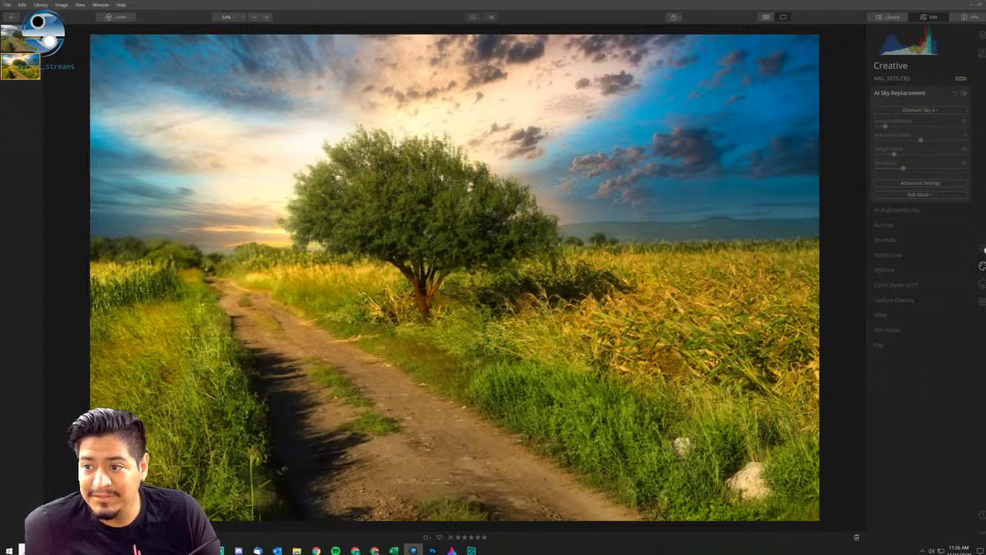
left_click(897, 20)
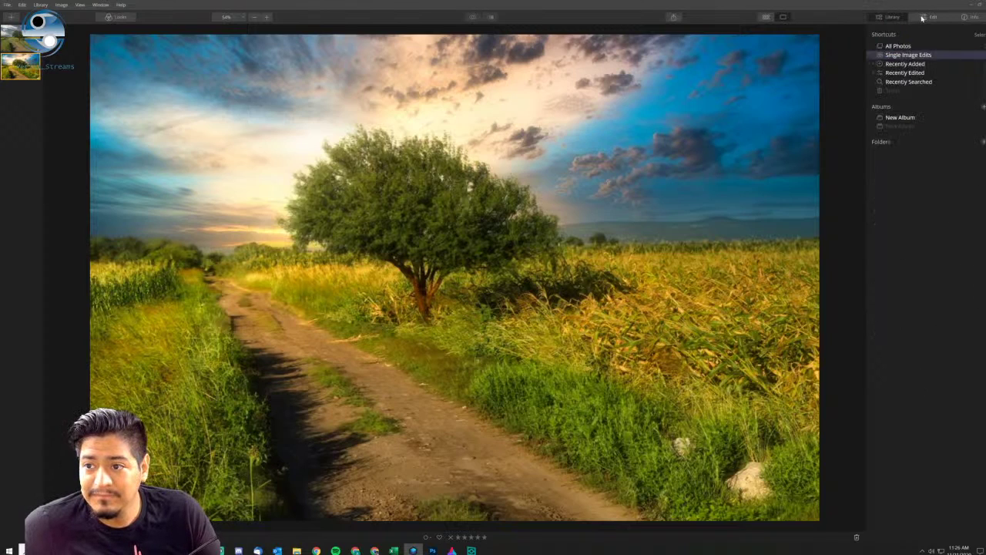
left_click(894, 17)
left_click(925, 18)
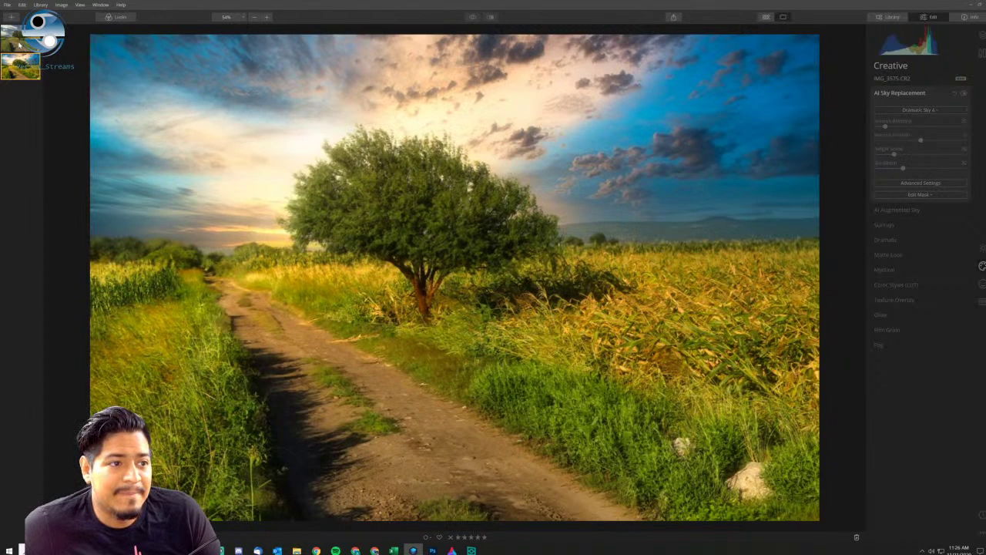
key("backslash")
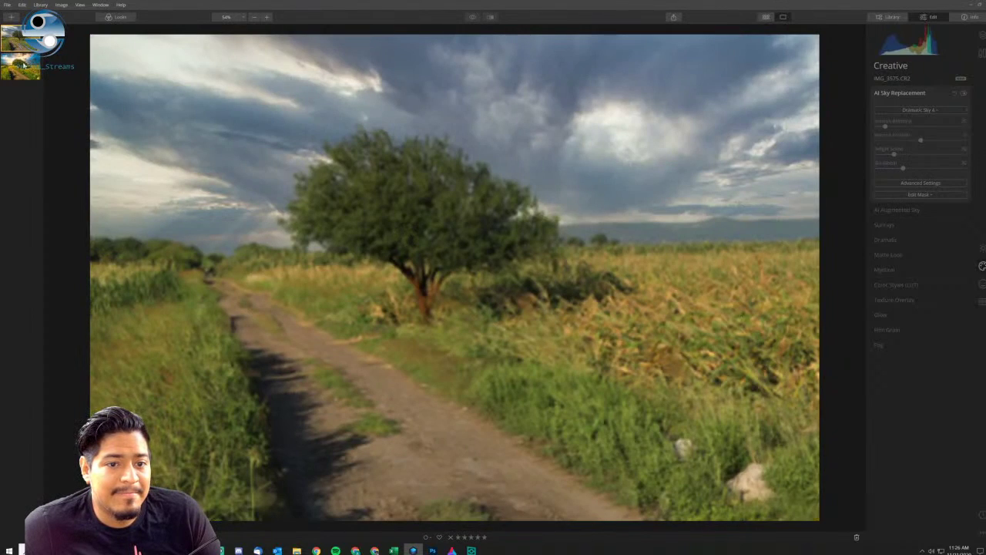
key("backslash")
key("backslash")
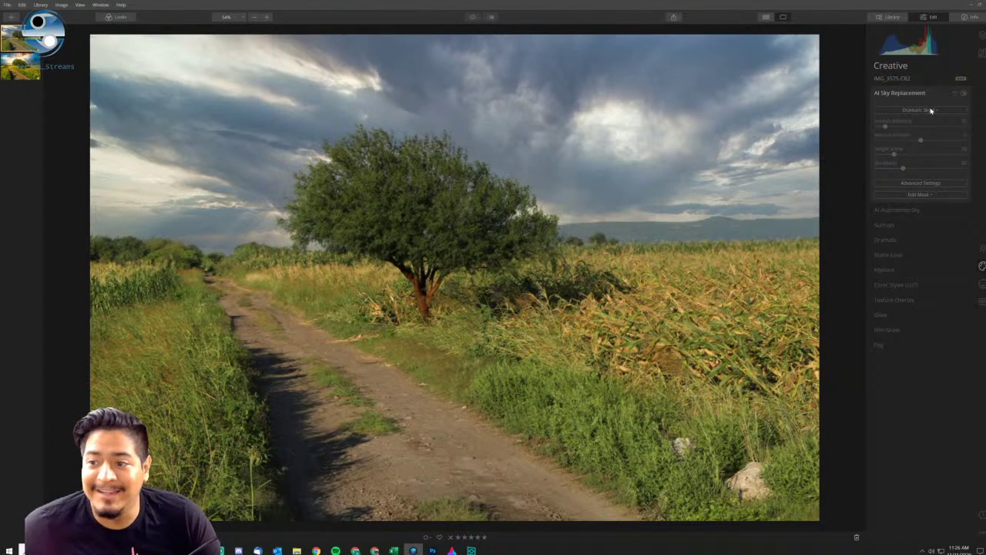
Reload the raw photo's Edit tools, try the Dramatic Sunset 4 sky, and settle on Dramatic Sunset 1.
left_click(897, 20)
left_click(927, 18)
left_click(896, 19)
left_click(921, 21)
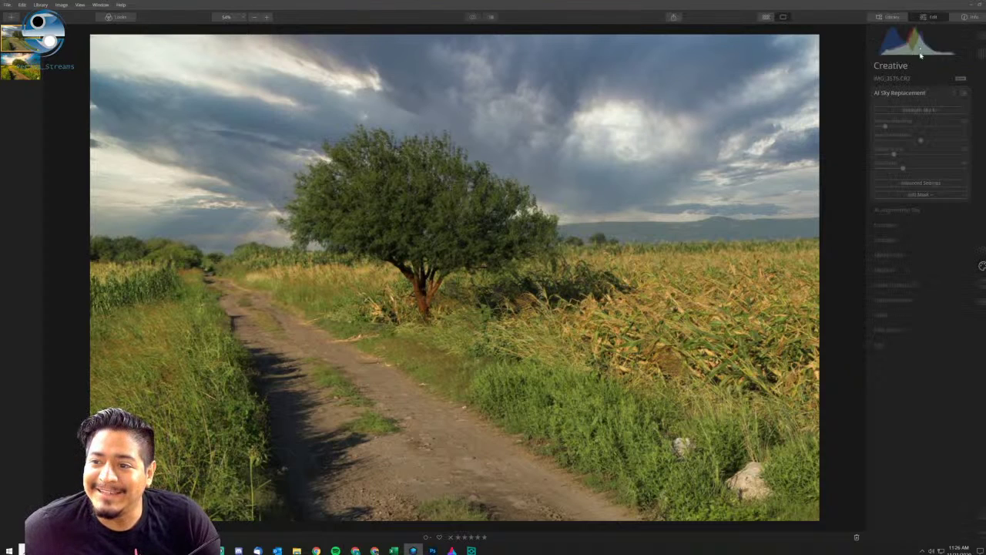
left_click(936, 111)
scroll(929, 347, "down", 5)
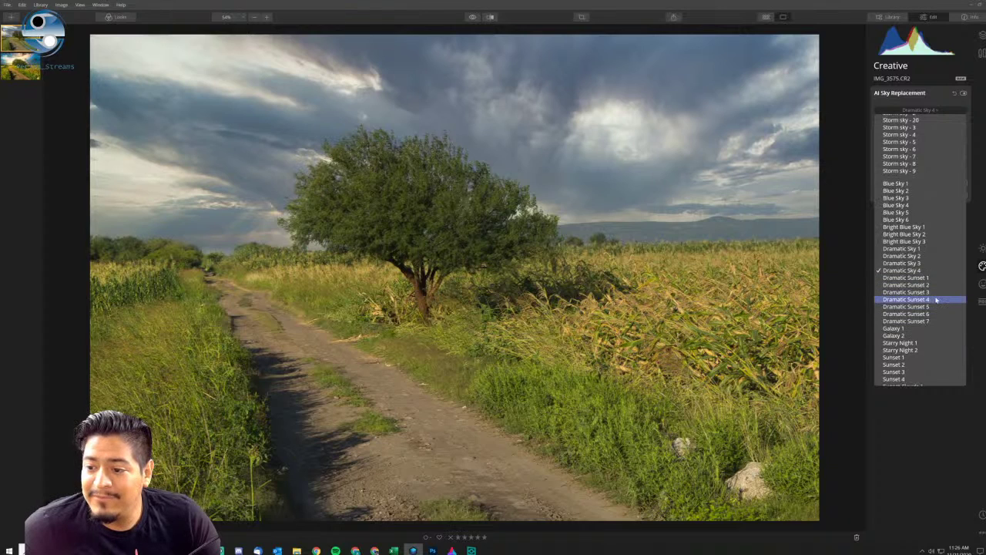
left_click(935, 299)
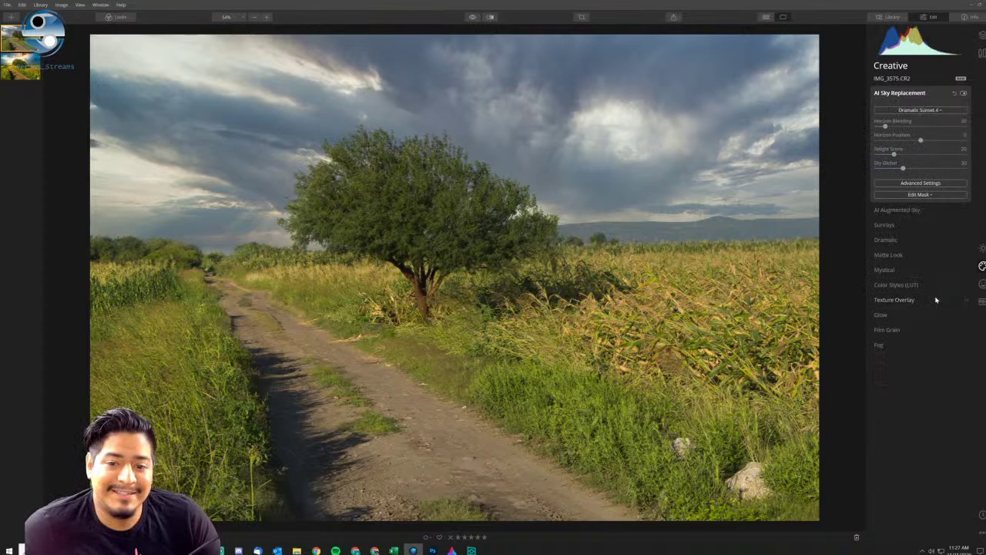
left_click(935, 110)
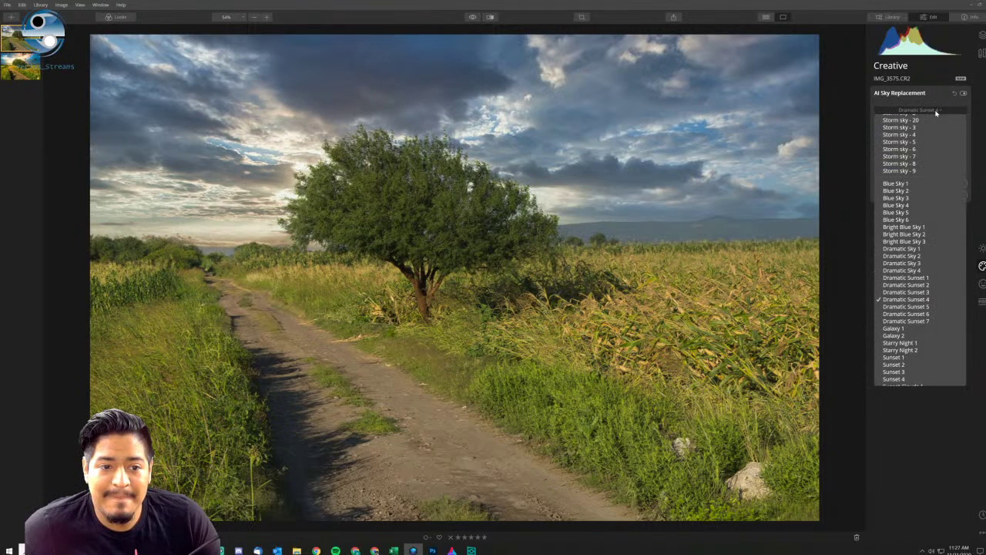
left_click(923, 277)
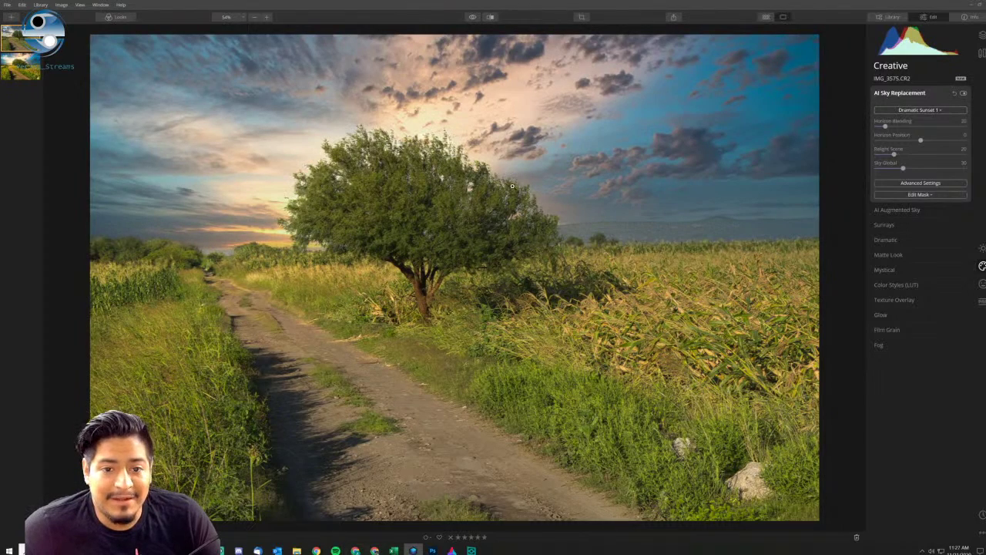
Switch to the browser to check the bundle's Skies and Sky Objects packs, and return to Luminar 4.
left_click(355, 550)
scroll(571, 283, "down", 2)
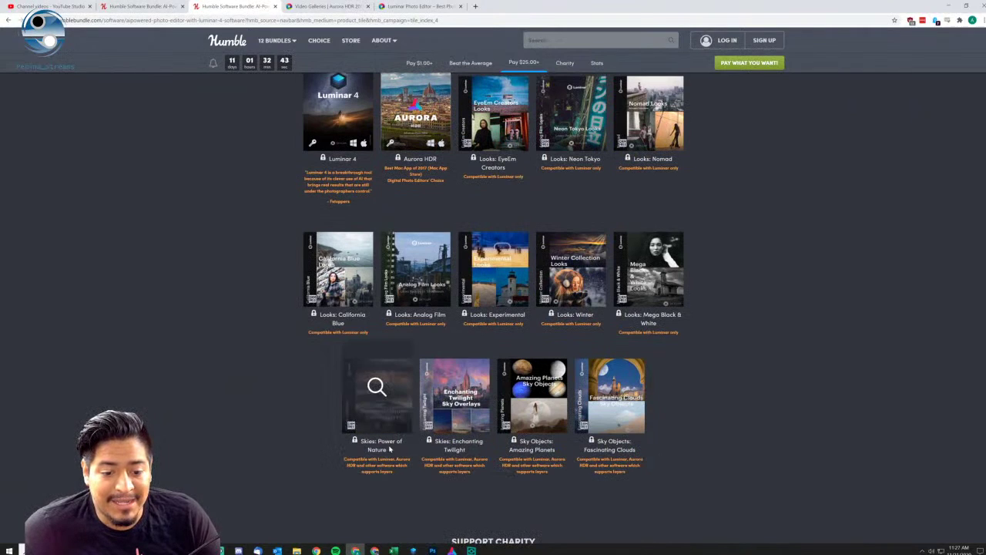
left_click(942, 4)
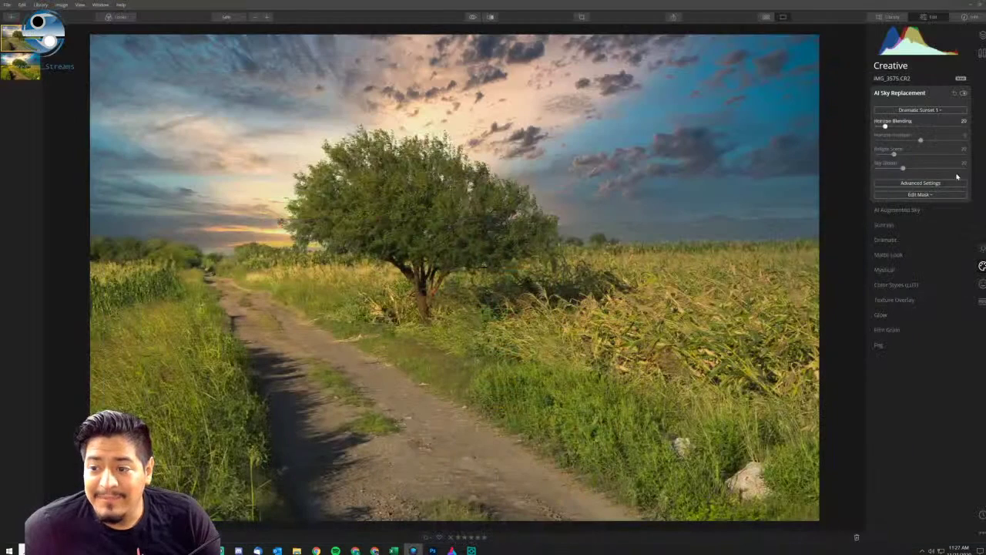
Open AI Augmented Sky, look through the available sky objects and try Saturn 1980 in the sky.
left_click(912, 211)
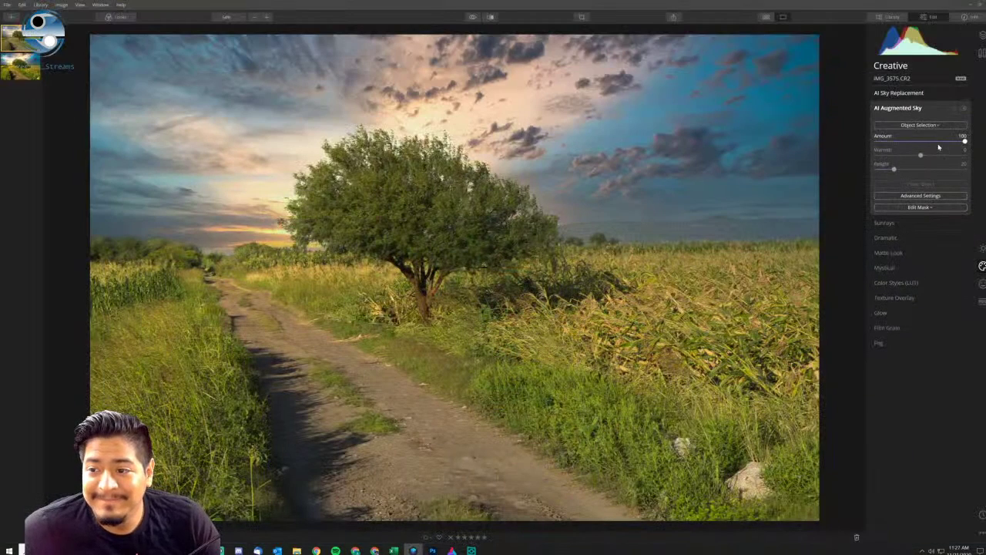
left_click(919, 124)
scroll(931, 286, "down", 4)
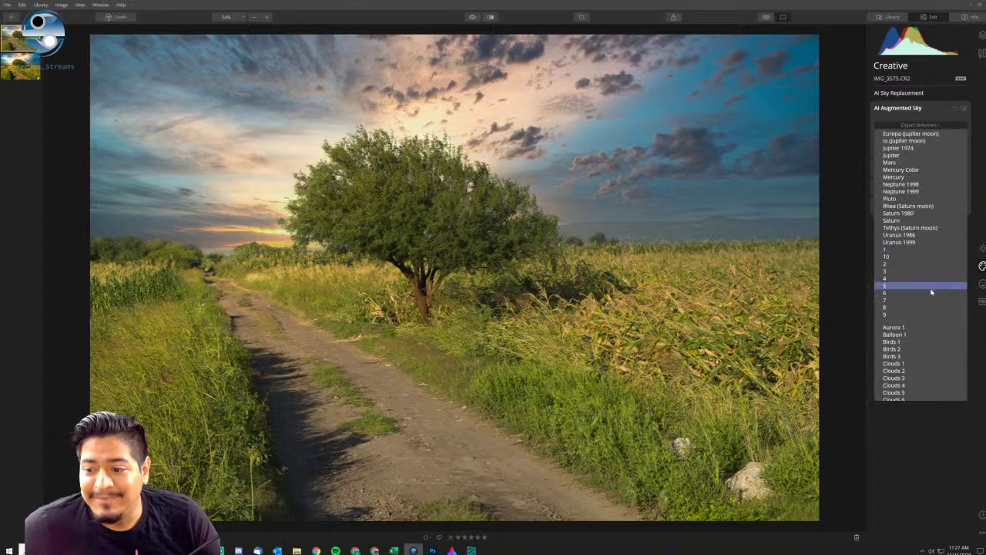
scroll(928, 293, "up", 4)
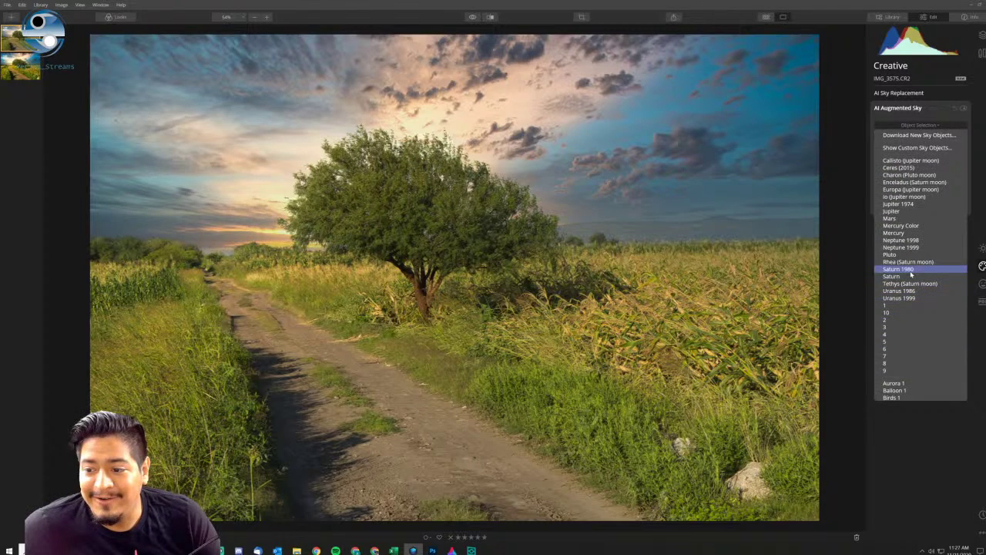
left_click(911, 271)
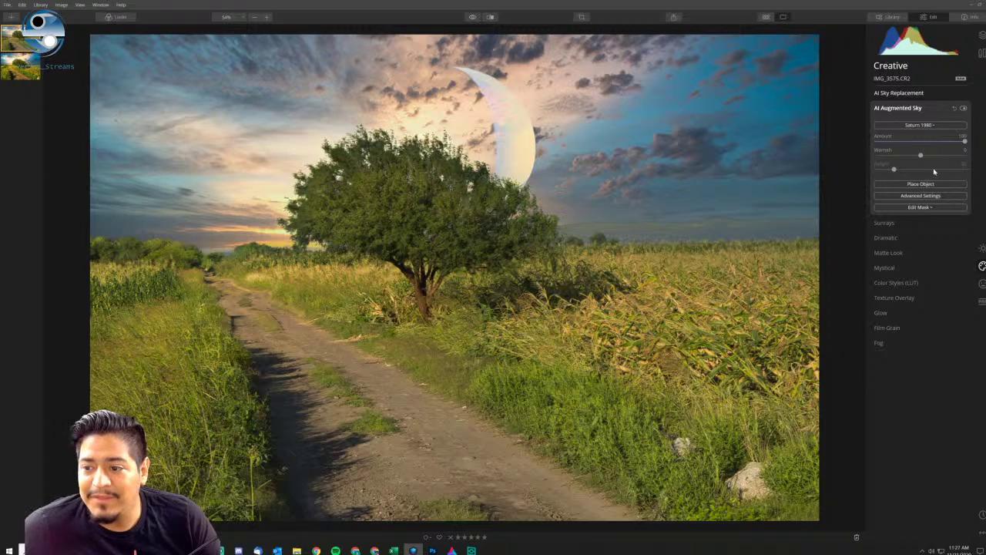
Replace Saturn with the Eagle 1 sky object, try a lower Amount of 58 and return it to 100.
left_click(938, 127)
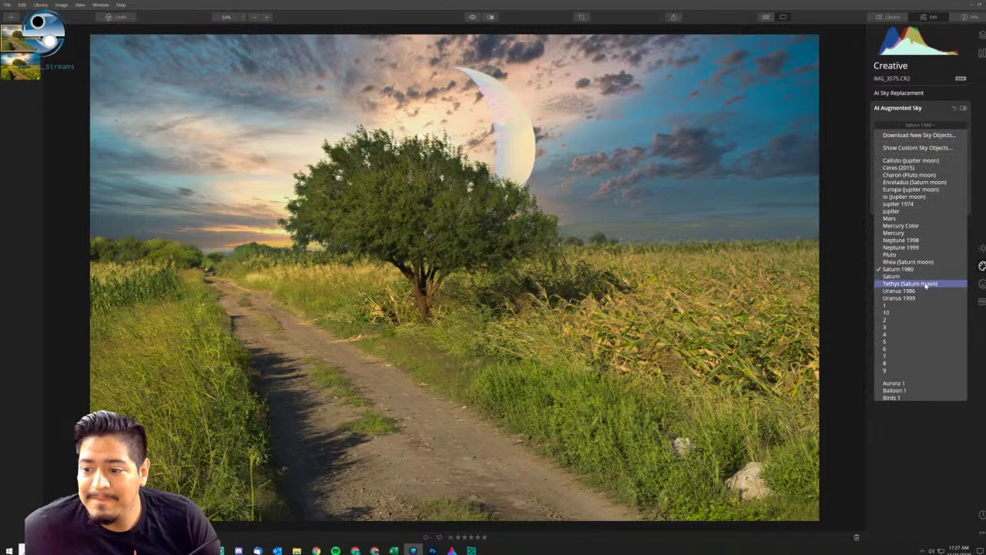
scroll(913, 307, "down", 4)
scroll(913, 308, "down", 3)
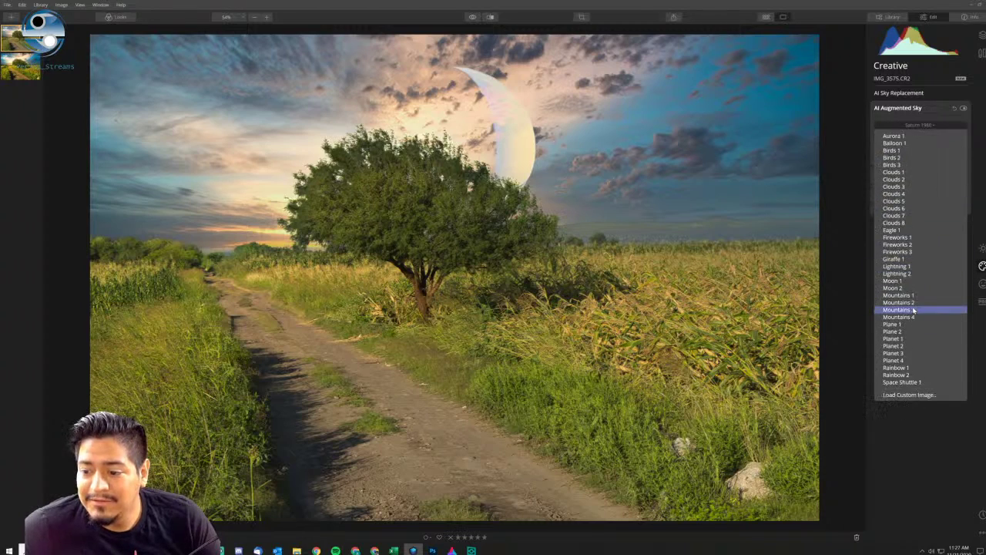
scroll(917, 262, "up", 2)
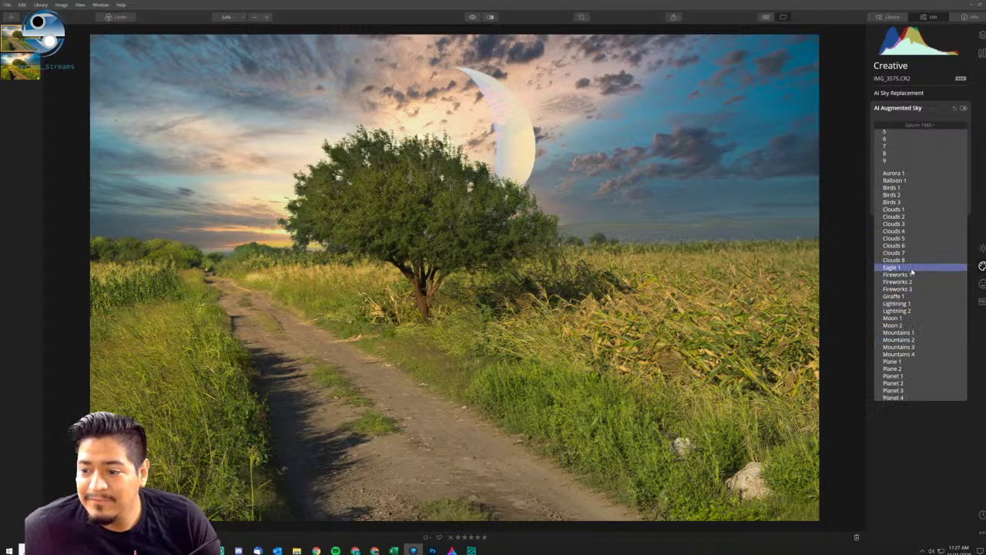
left_click(912, 268)
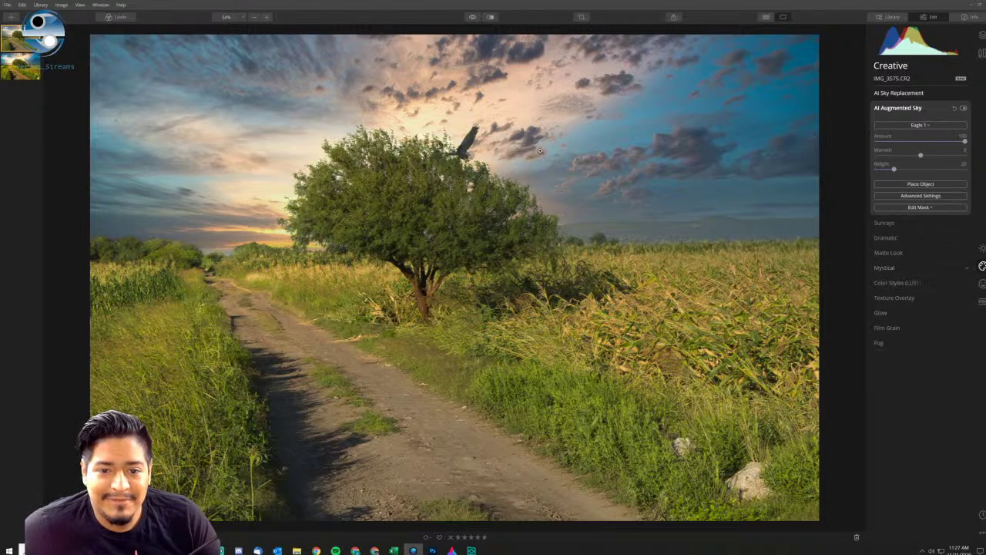
left_click(929, 142)
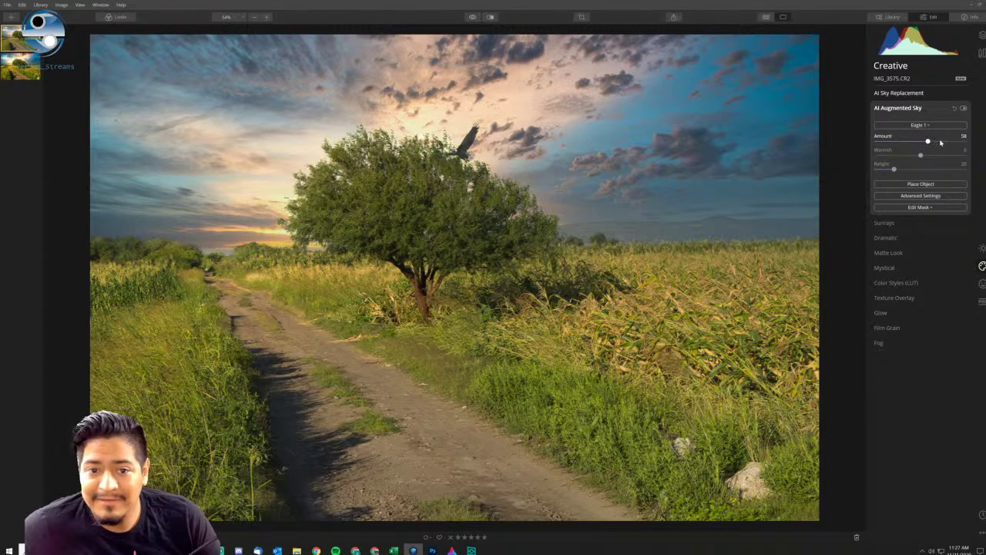
left_click_drag(940, 141, 968, 141)
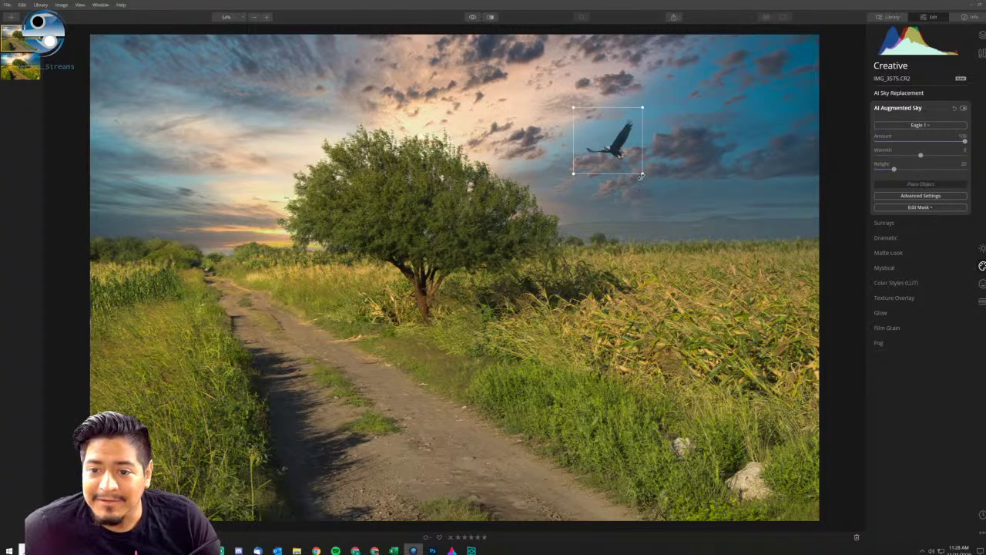
Resize and slightly rotate the eagle, place it in the sky right of the tree, and set its Relight to 8.
left_click_drag(642, 173, 643, 220)
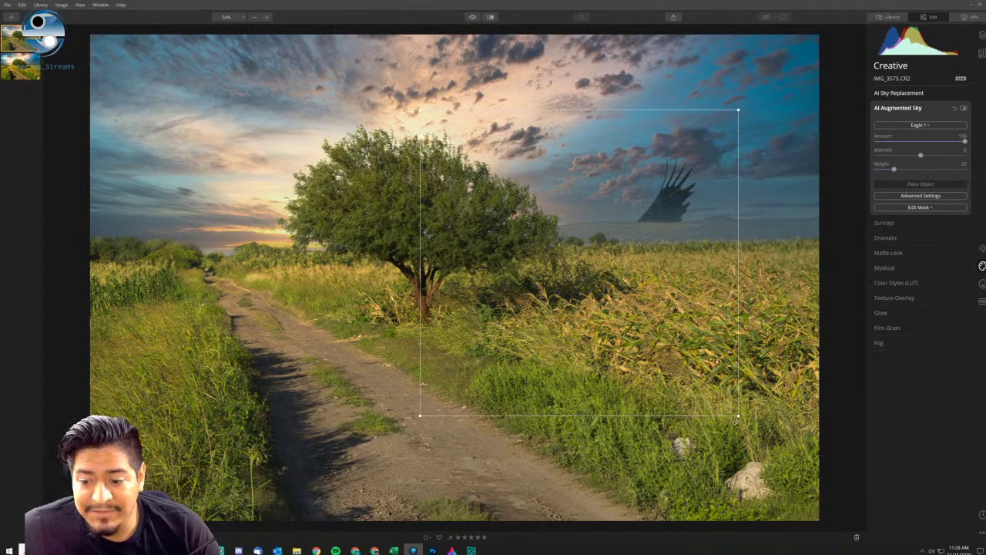
left_click_drag(738, 416, 587, 237)
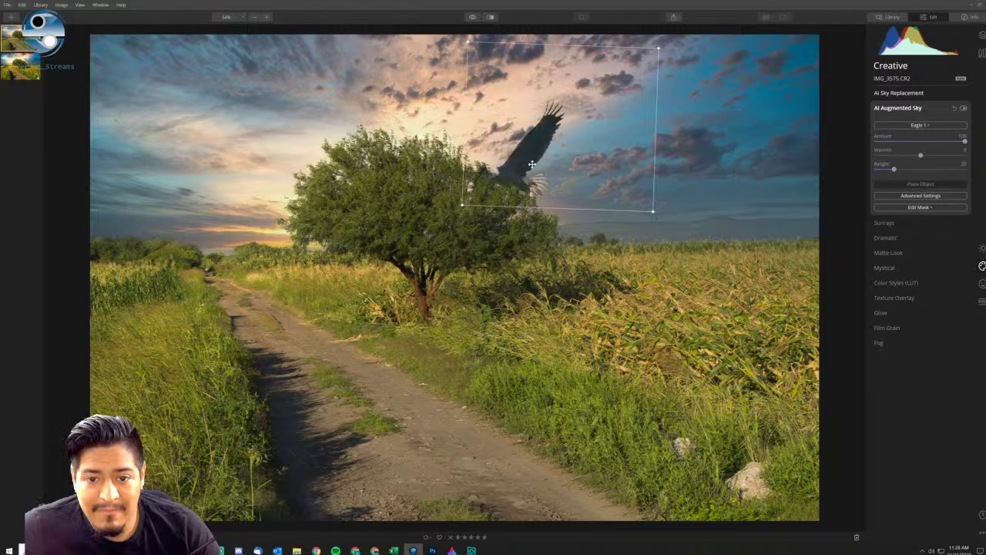
left_click_drag(532, 165, 612, 155)
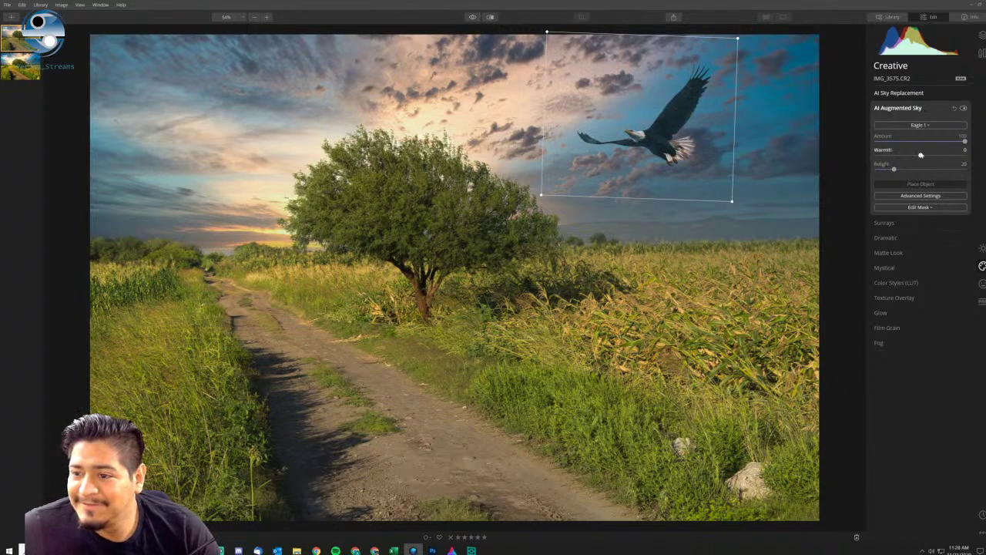
mouse_move(881, 171)
left_mouse_down()
mouse_move(918, 172)
mouse_move(884, 173)
left_mouse_up()
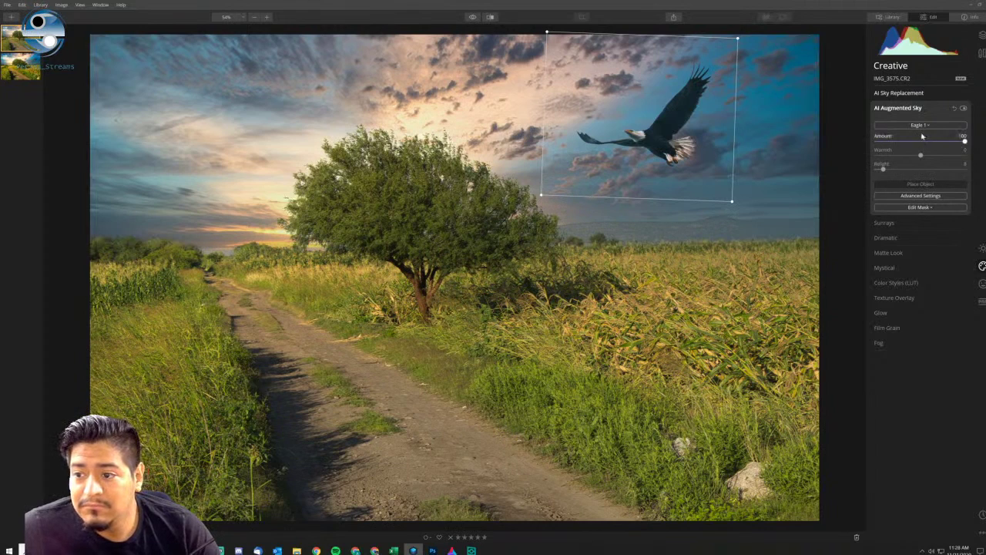
Replace the eagle with Plane 1, enlarge it and move it high into the sky right of the tree.
left_click(920, 125)
scroll(917, 262, "down", 2)
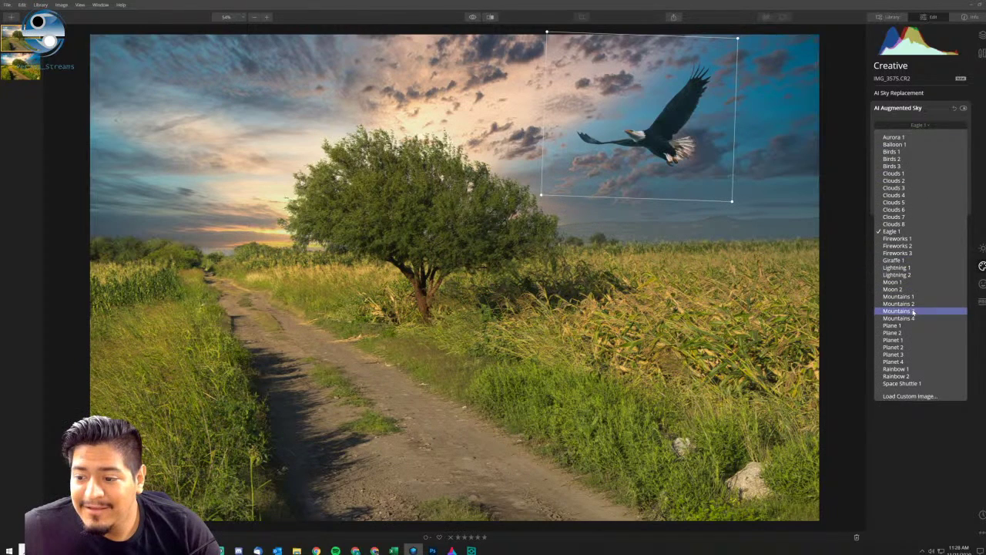
left_click(909, 324)
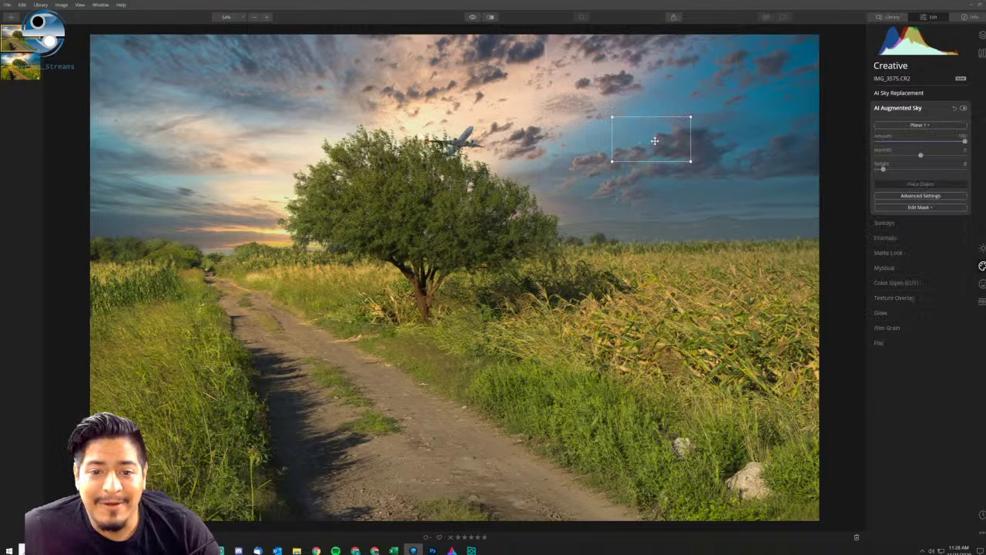
left_click(654, 141)
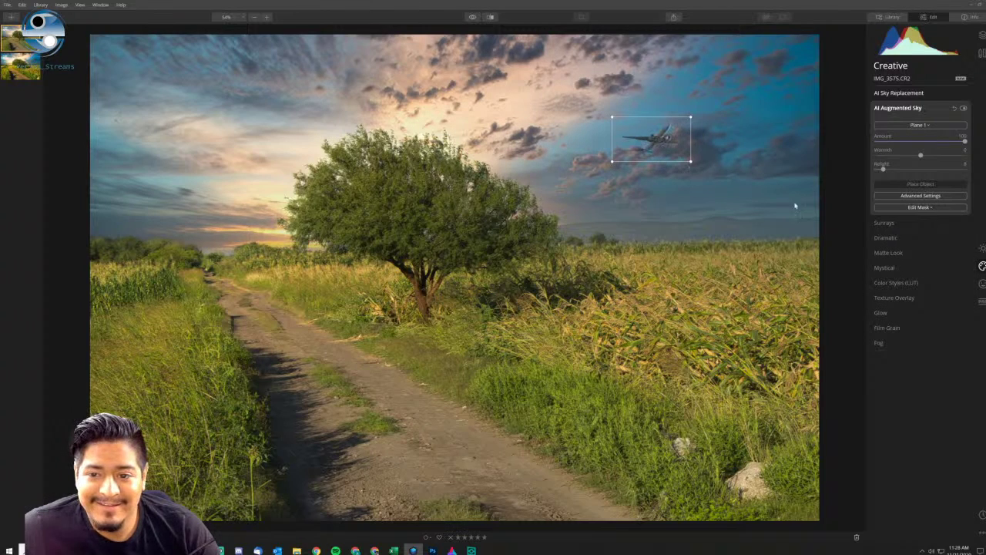
left_click_drag(691, 161, 732, 181)
left_click_drag(726, 296, 759, 314)
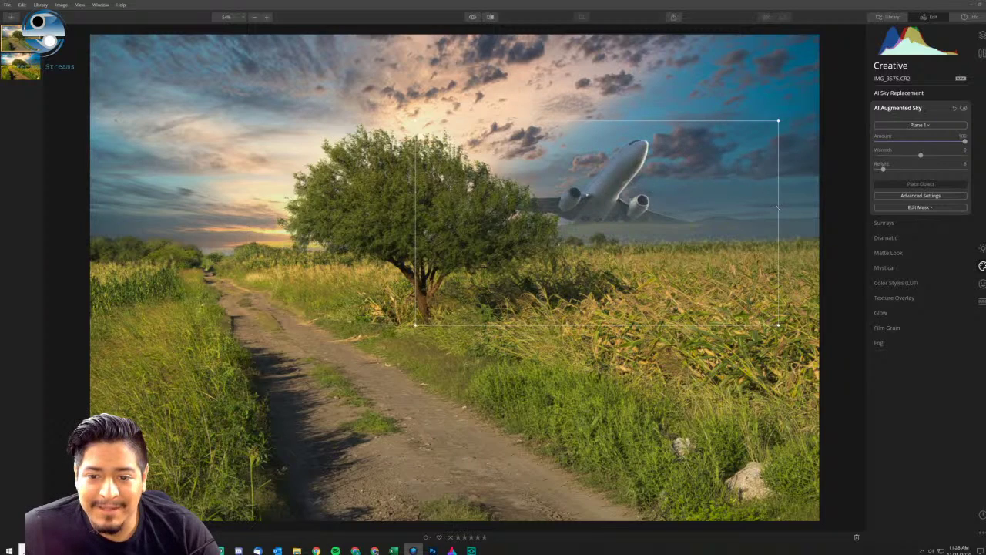
left_click_drag(615, 207, 682, 133)
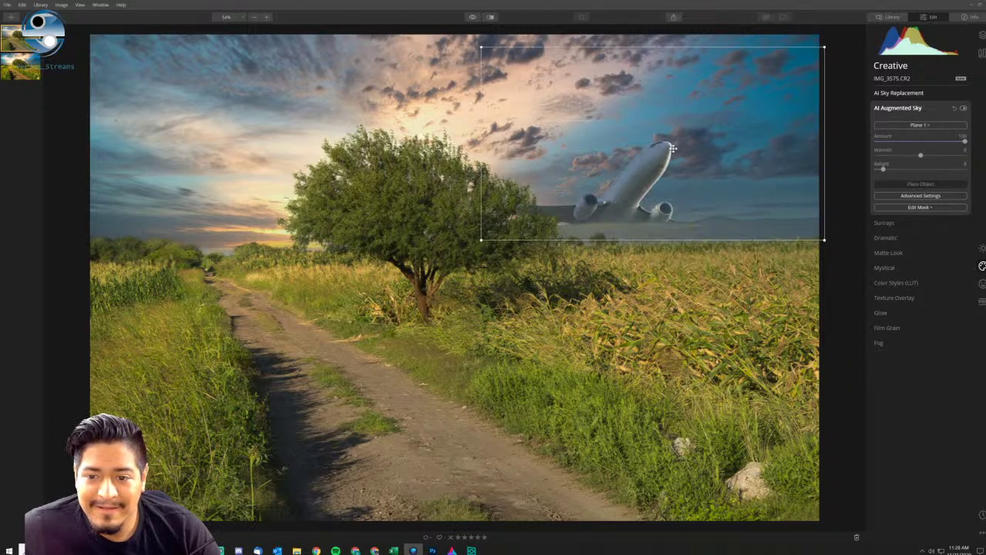
left_click_drag(664, 176, 668, 165)
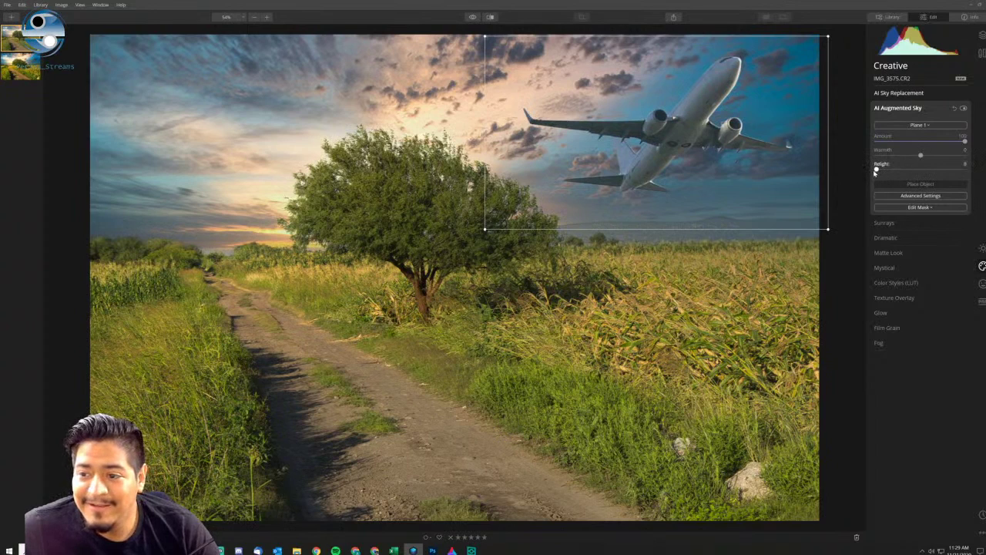
Try a Relight of 41 on the plane and reset AI Augmented Sky.
left_click_drag(881, 166, 895, 169)
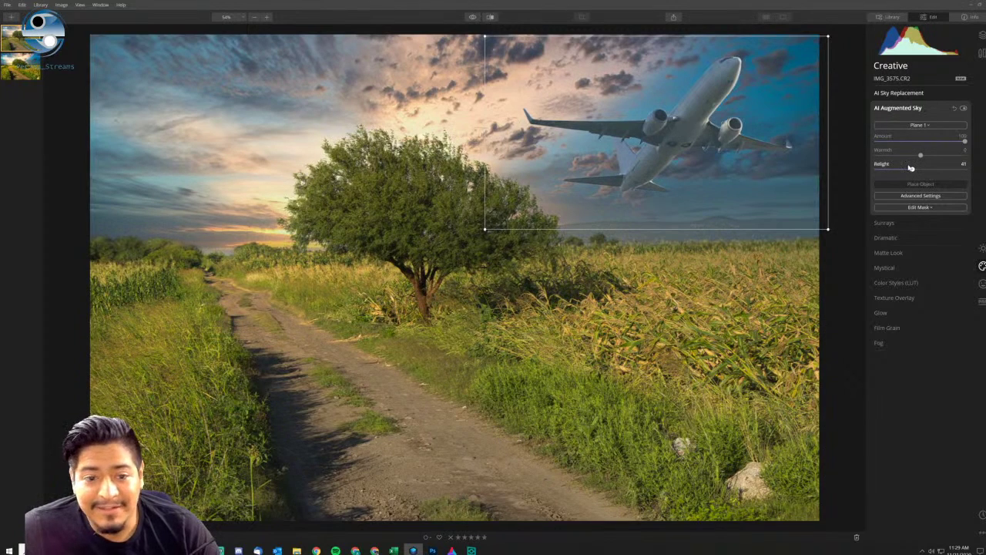
left_click(953, 113)
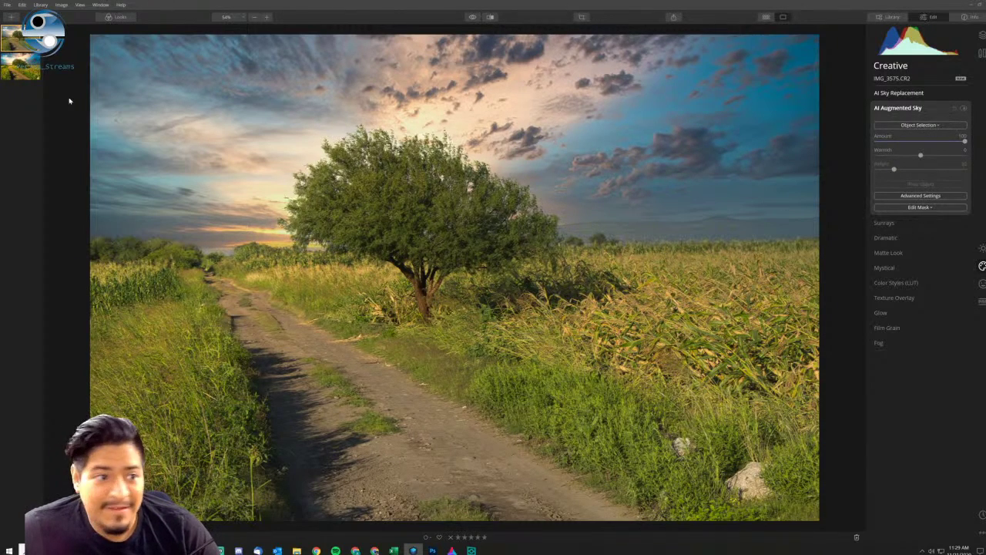
Place the Sunrays sun center at the tree's upper-left edge and check it against the finished image in Photoshop.
left_click(921, 222)
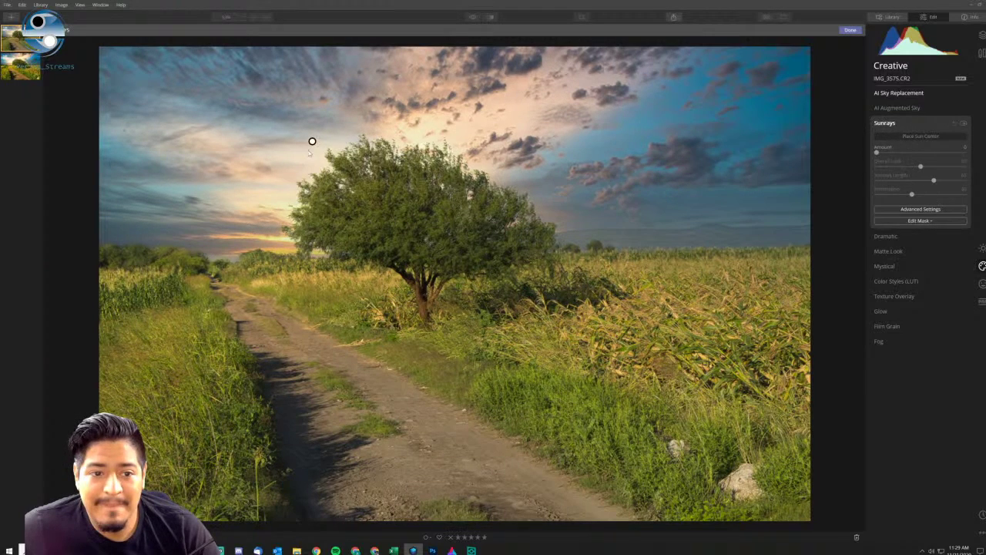
left_click_drag(312, 141, 352, 148)
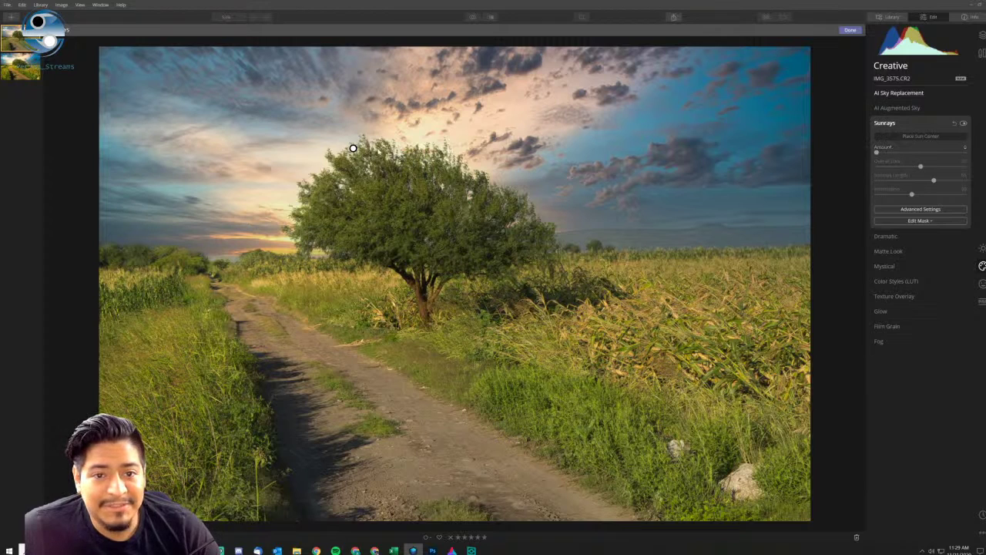
left_click(432, 550)
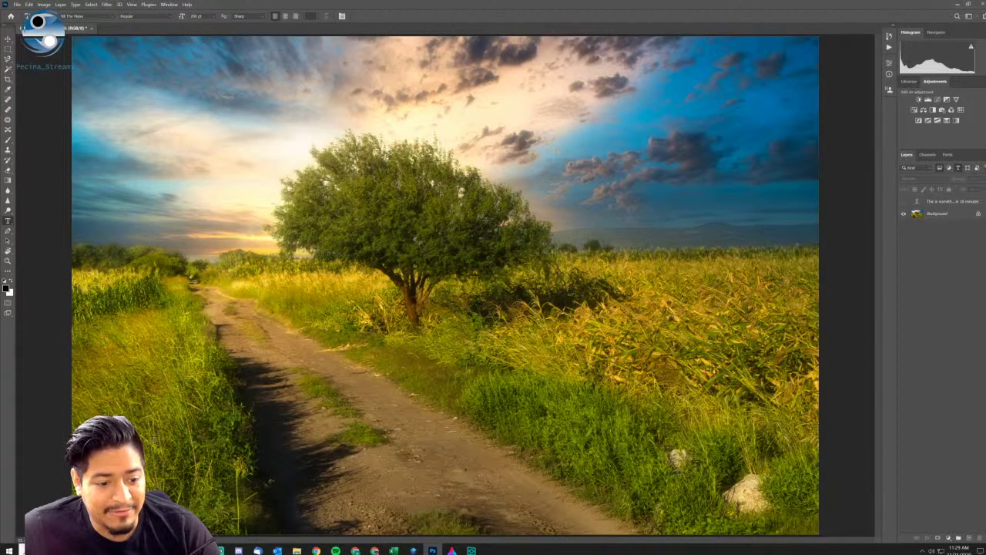
left_click(958, 3)
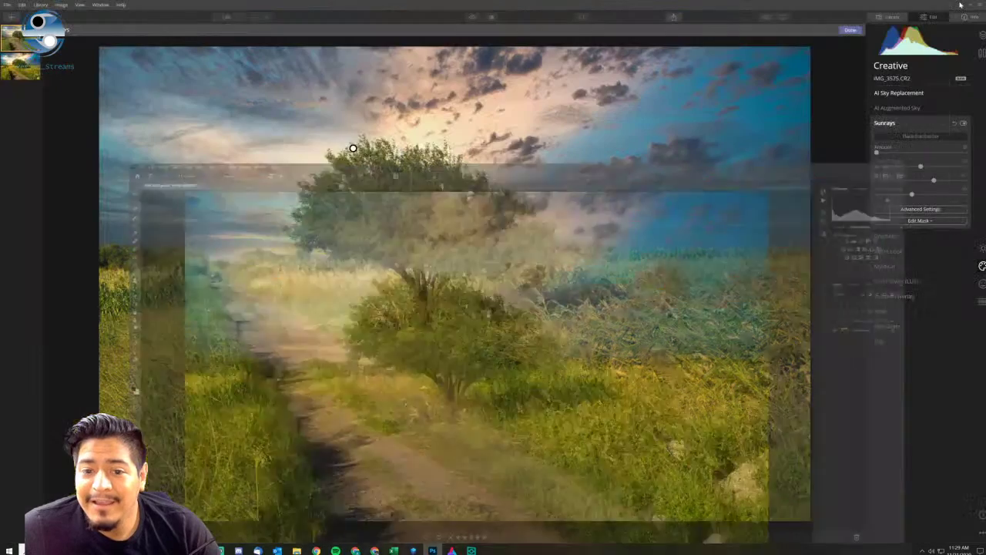
Try strong sunrays by raising the Amount from 5 to 92 and easing it back to 72.
left_click_drag(876, 152, 881, 152)
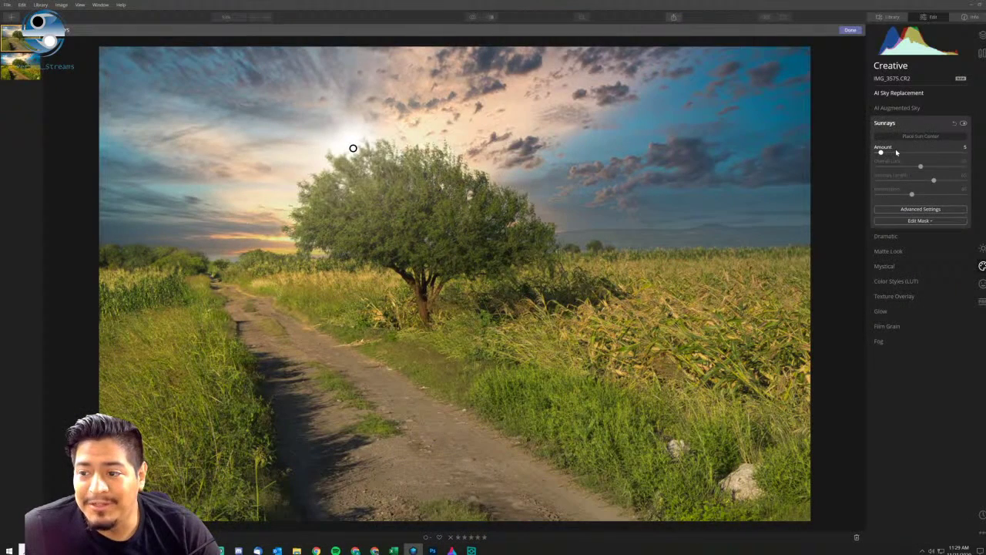
left_click_drag(881, 151, 958, 152)
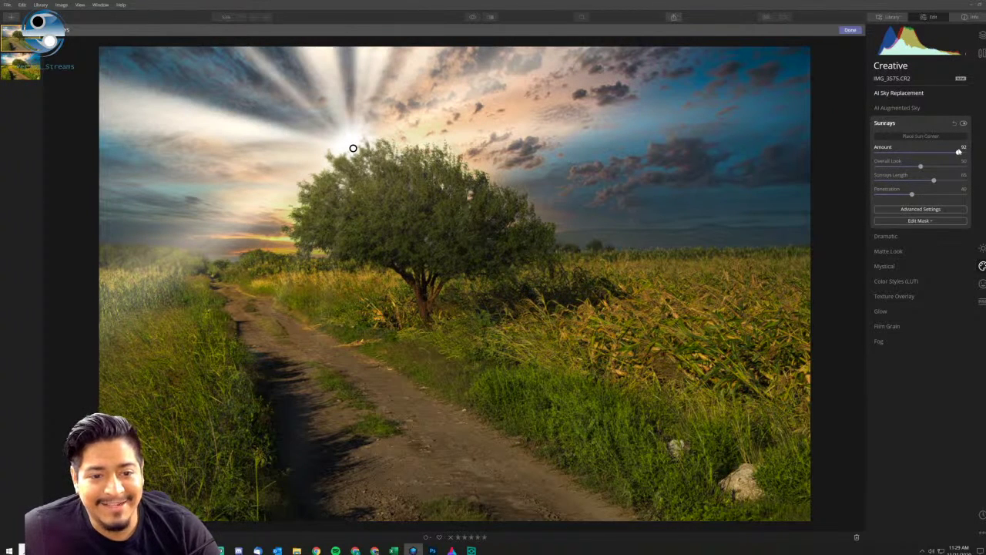
left_click_drag(959, 152, 941, 152)
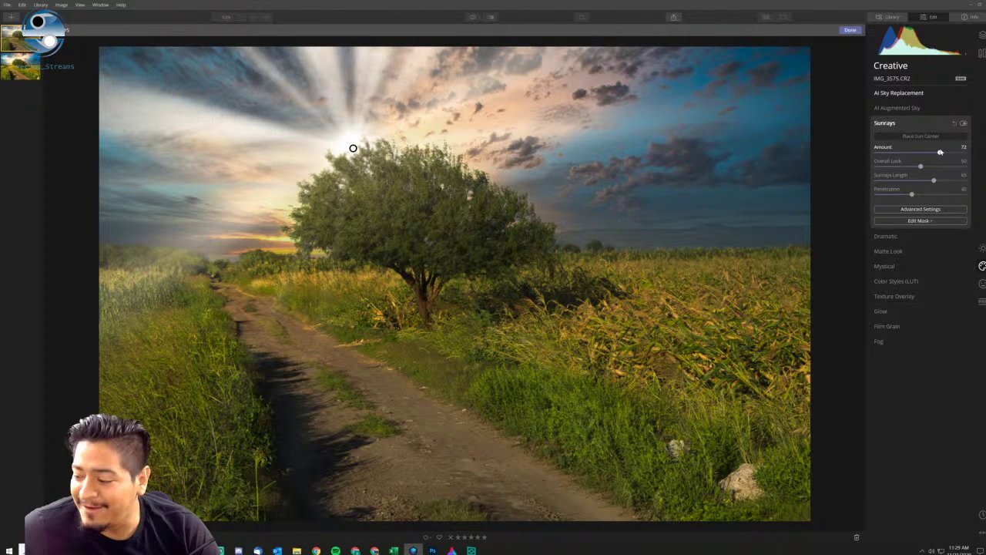
Set the Sunrays Amount to 14, Sunrays Length to 85 and Penetration to 39.
left_click_drag(940, 152, 891, 161)
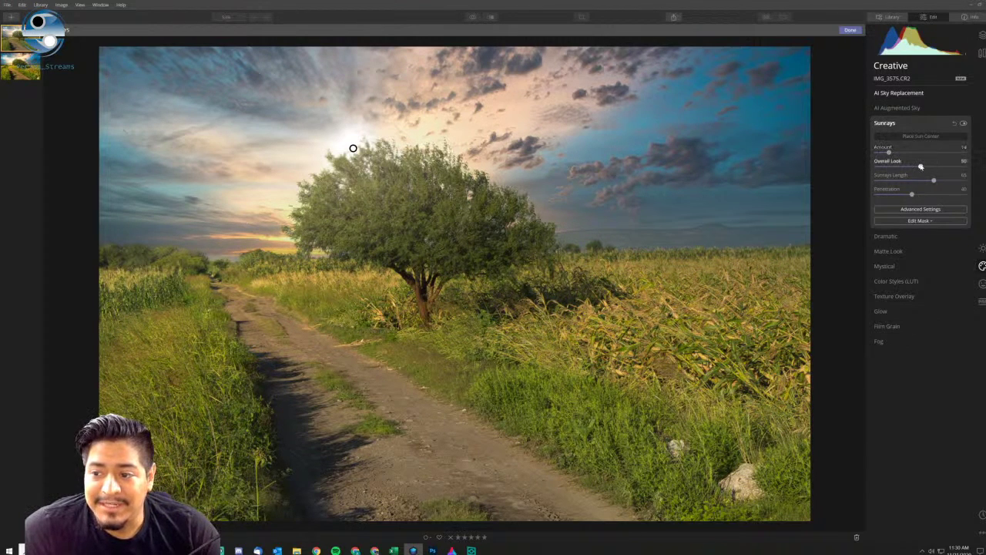
left_click_drag(935, 180, 951, 181)
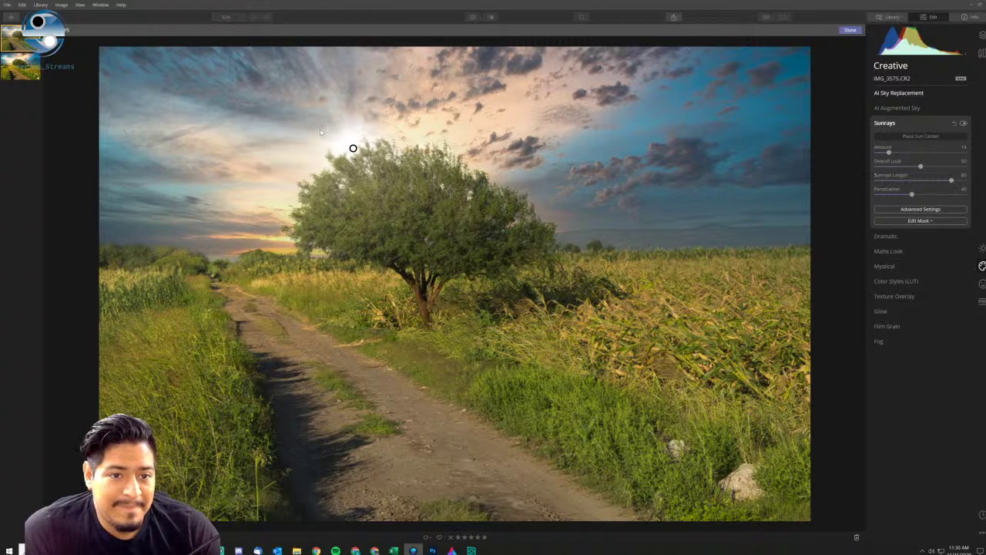
mouse_move(912, 194)
left_mouse_down()
mouse_move(924, 195)
mouse_move(911, 194)
left_mouse_up()
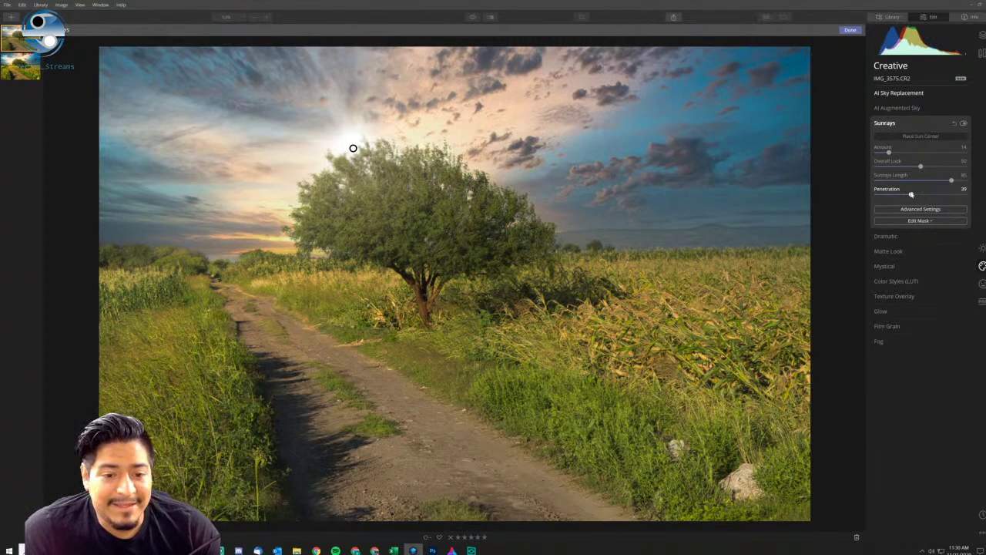
Open the Dramatic tool, look at the finished image in Photoshop again, and return to Luminar 4.
left_click(917, 238)
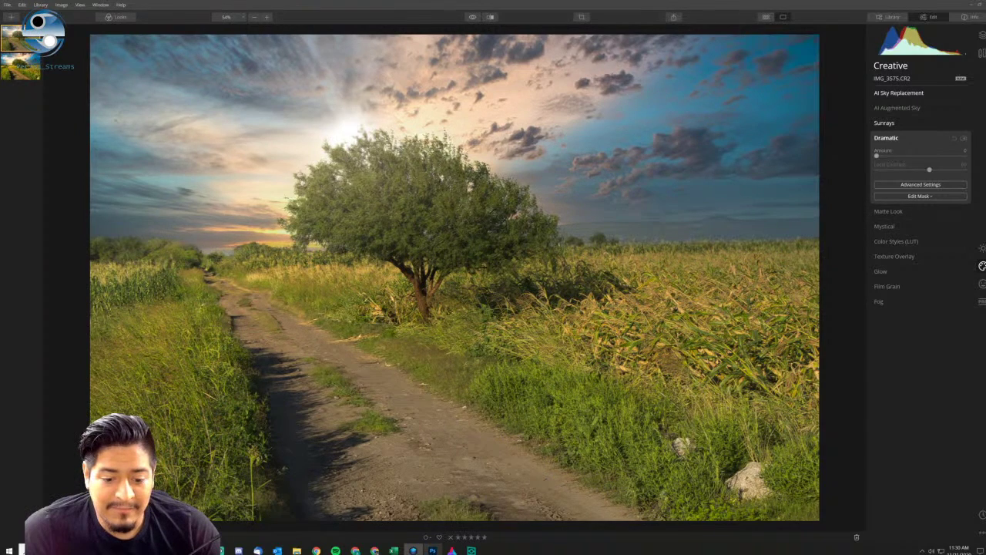
left_click(432, 550)
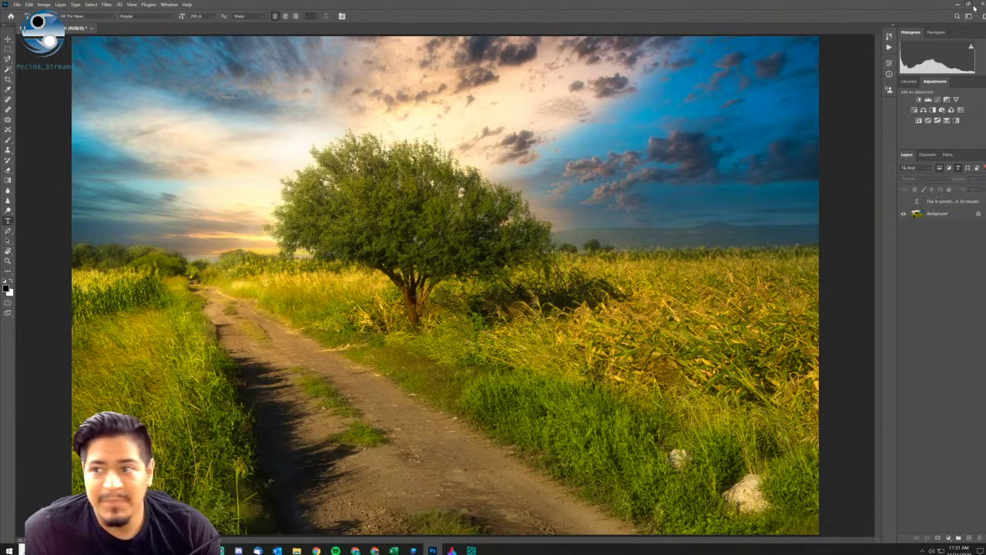
left_click(957, 4)
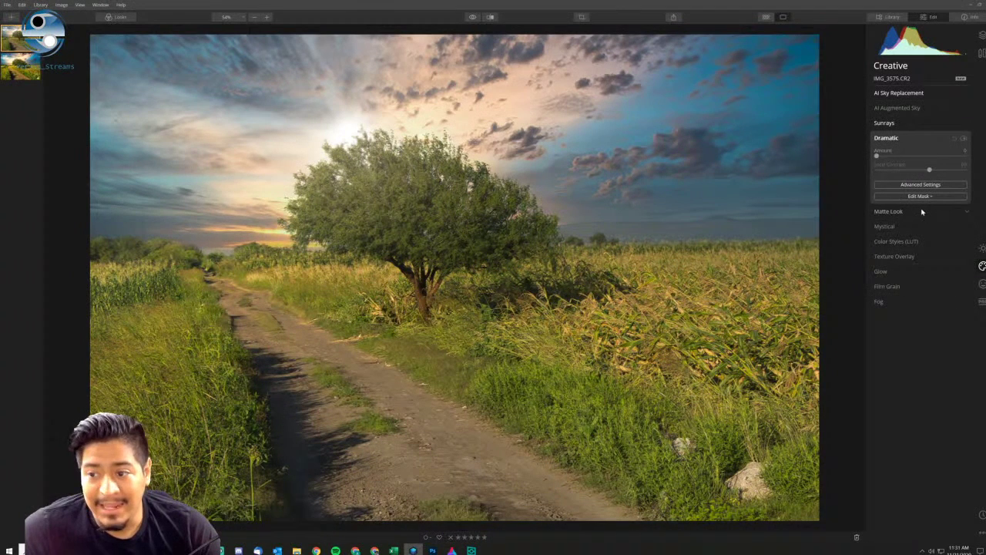
Try the Dramatic tool at Amount 13, comparing the photo with and without it, and reset the tool.
mouse_move(891, 158)
left_mouse_down()
mouse_move(908, 158)
mouse_move(890, 158)
left_mouse_up()
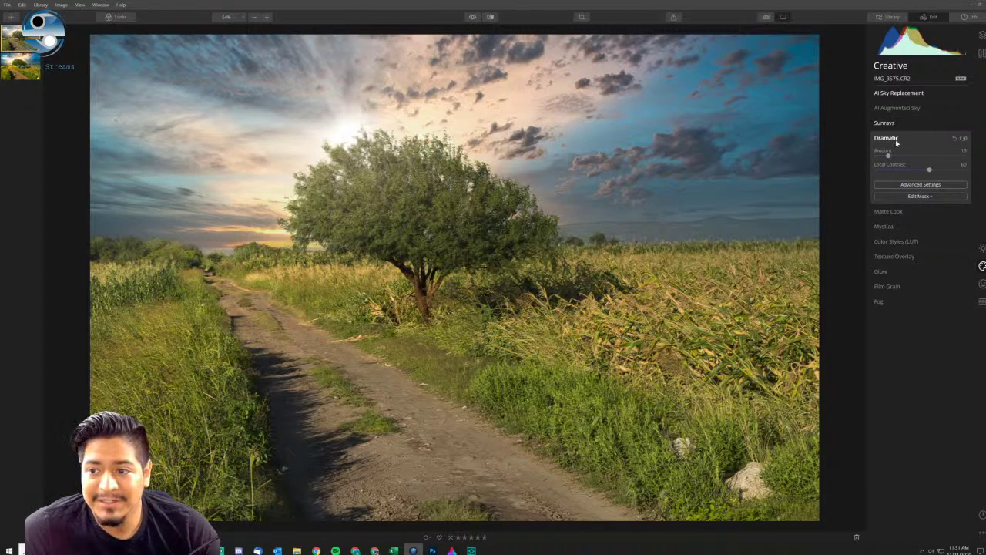
left_click(964, 140)
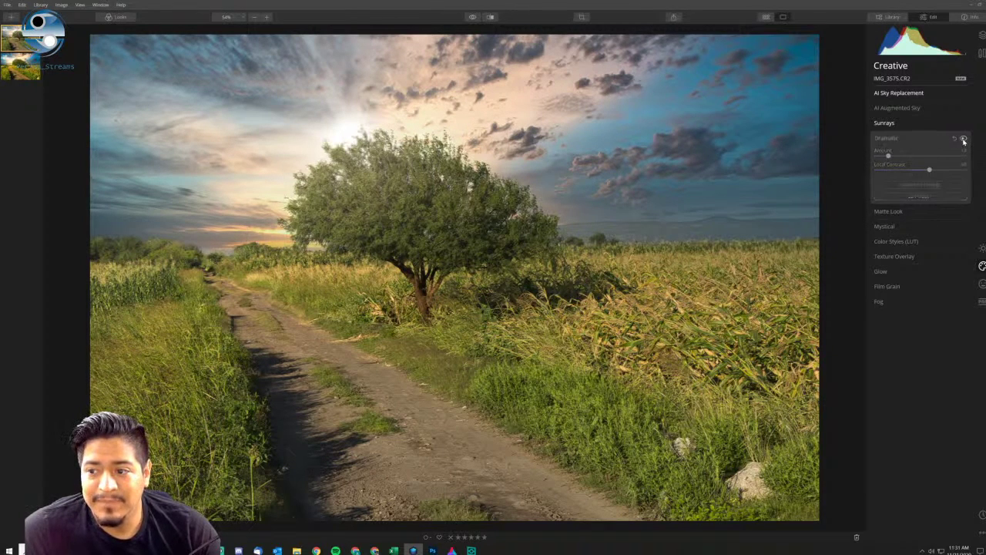
left_click(963, 140)
left_click(963, 139)
left_click(963, 139)
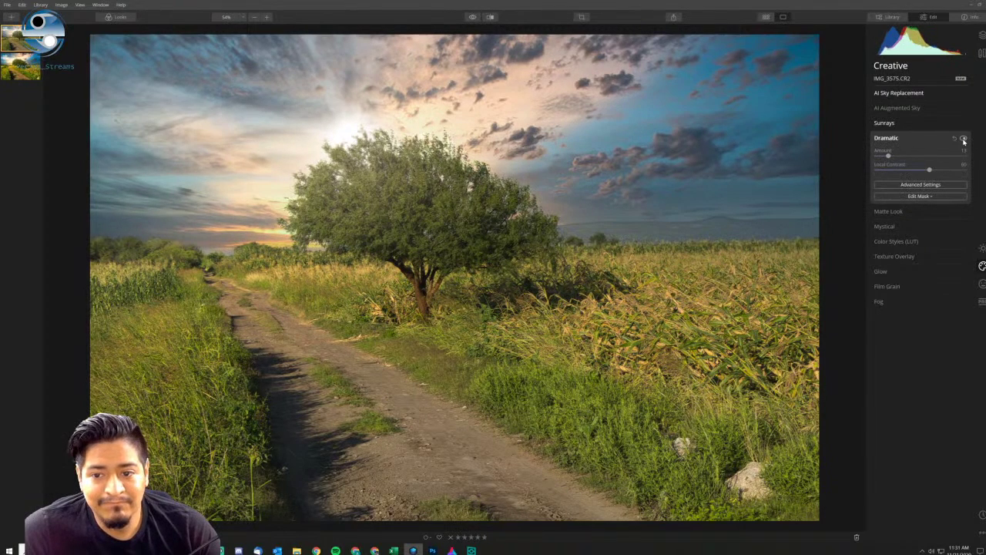
left_click(963, 139)
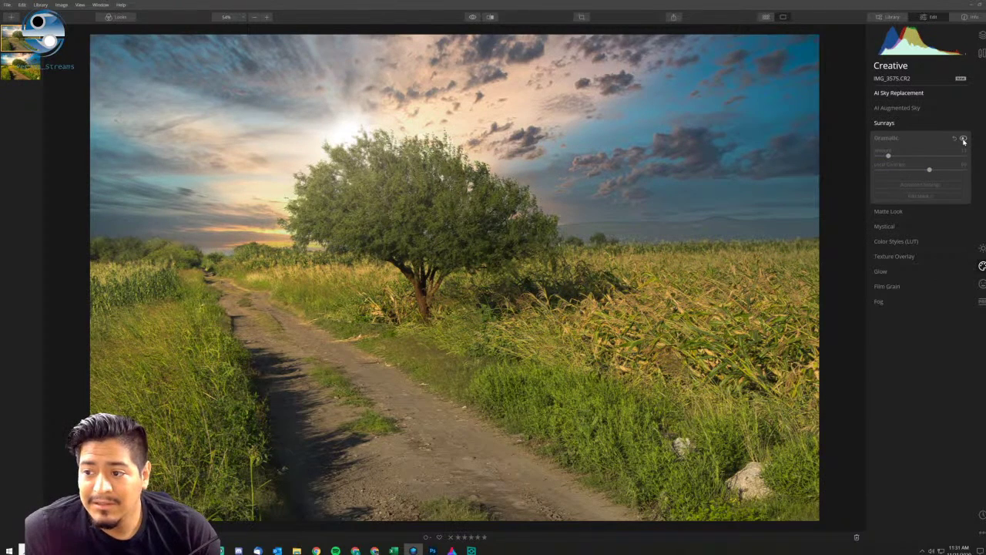
left_click(963, 140)
left_click(962, 139)
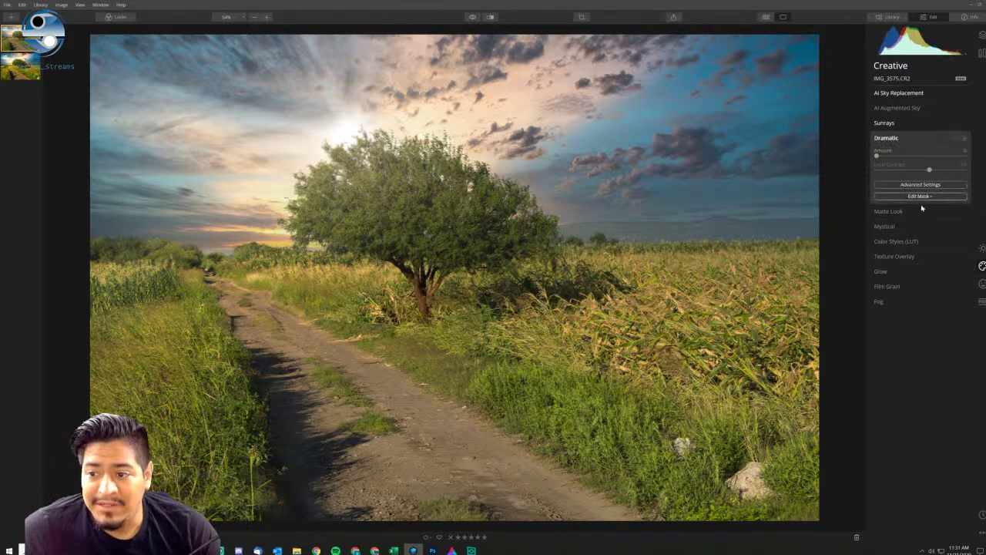
Apply Matte Look at Amount 53 and compare the photo with and without the effect.
left_click(912, 210)
mouse_move(908, 172)
left_mouse_down()
mouse_move(963, 172)
mouse_move(875, 171)
mouse_move(957, 171)
mouse_move(923, 171)
left_mouse_up()
left_click(963, 153)
left_click(963, 154)
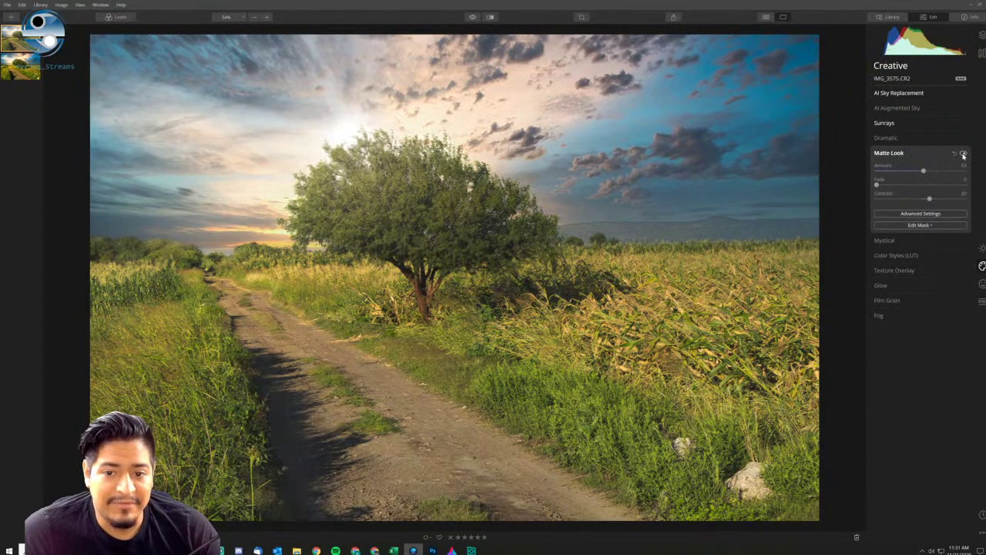
Lower the Matte Look Amount to 30, compare the photo with and without it, and reduce the Amount to 13.
left_click_drag(923, 171, 899, 171)
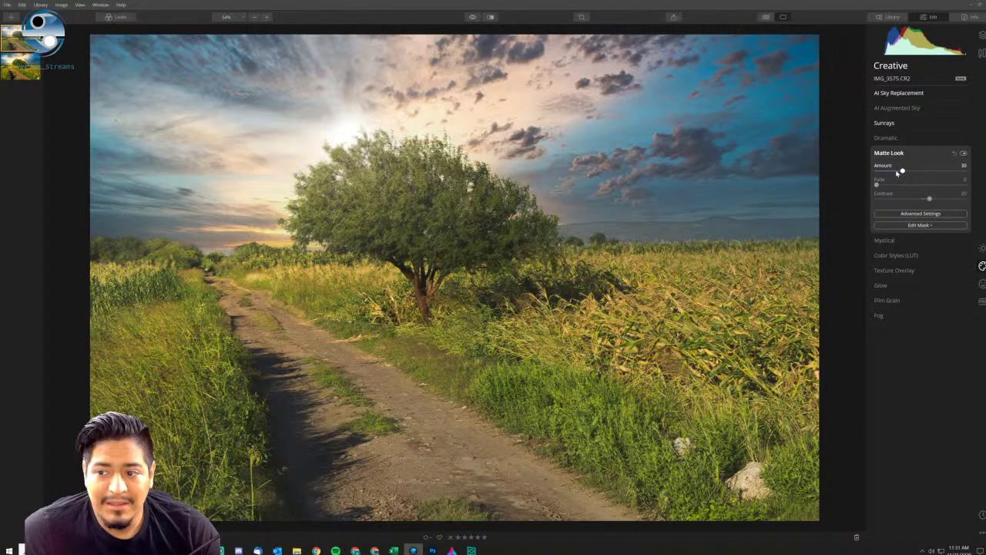
left_click(963, 153)
left_click(962, 154)
left_click(963, 154)
left_click(962, 154)
left_click(963, 154)
left_click_drag(902, 170, 888, 170)
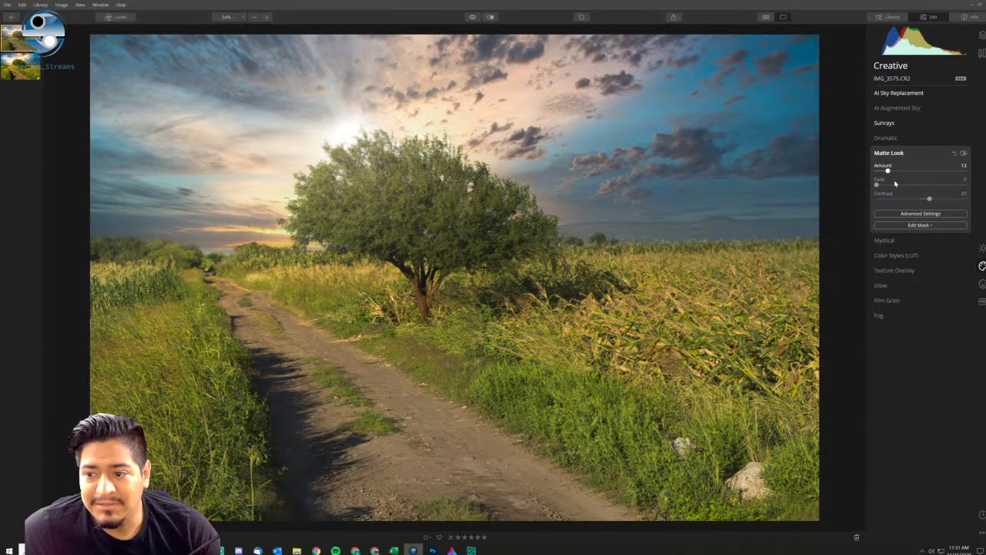
Apply the Mystical effect at full strength, ease its Amount back to 75 and raise its Shadows to about 45.
left_click(909, 242)
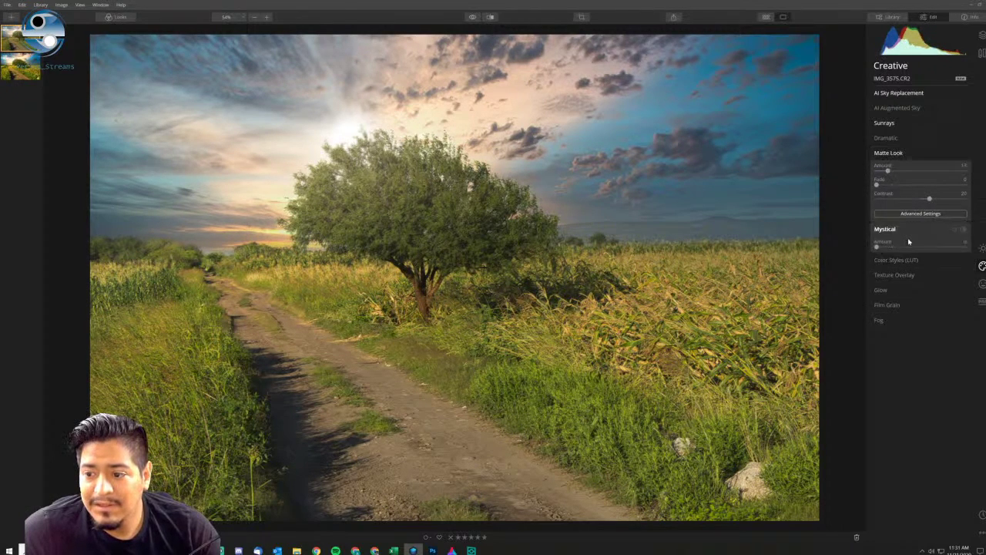
left_click_drag(913, 188, 966, 187)
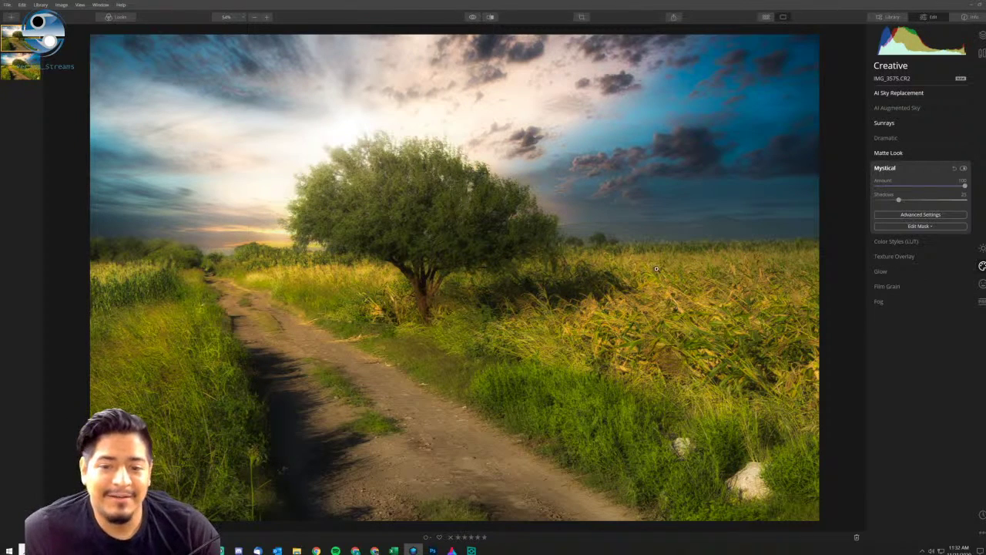
left_click_drag(964, 186, 944, 186)
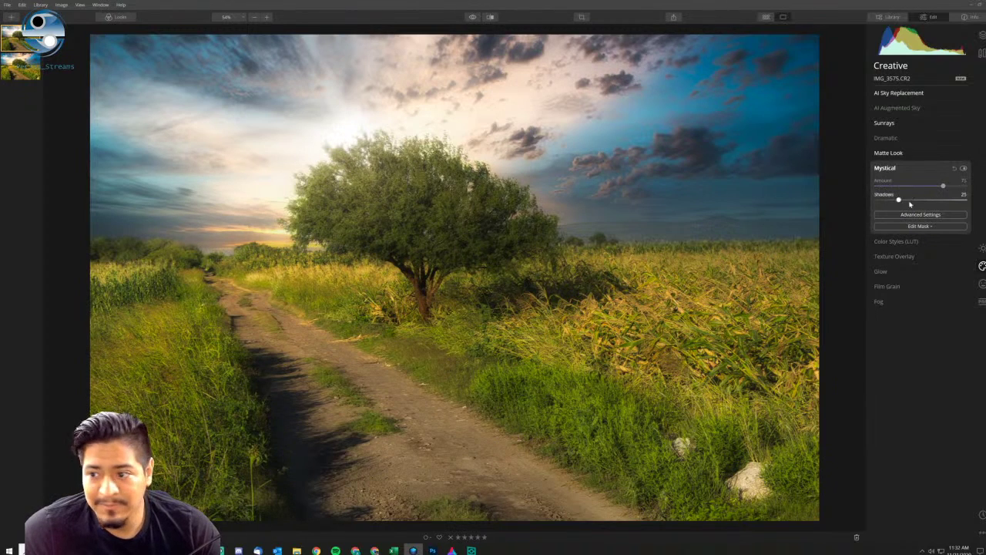
left_click_drag(900, 200, 918, 203)
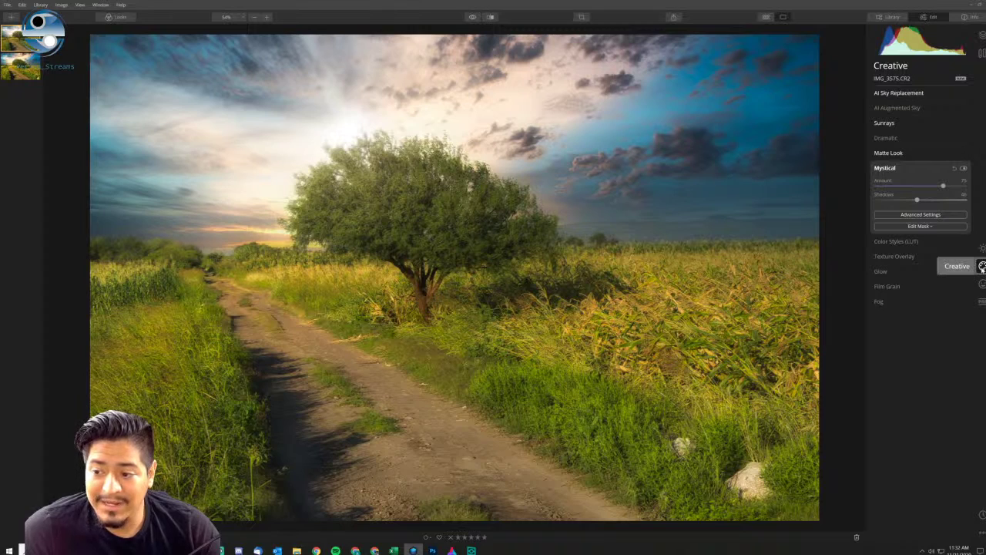
In the Essentials Light tool, set Exposure to 0.15 and Highlights to -68 after trying 32, and open AI Enhance.
left_click(982, 248)
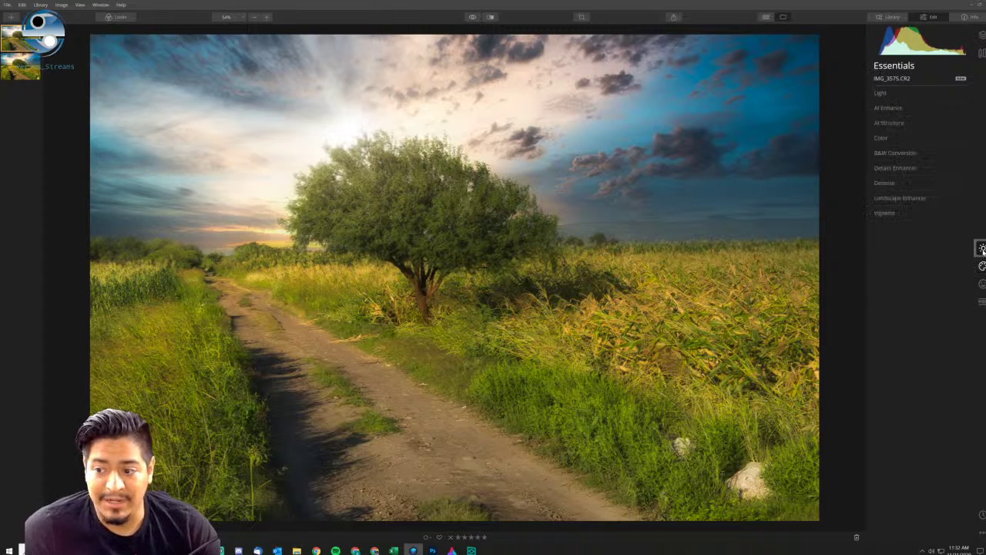
left_click(900, 94)
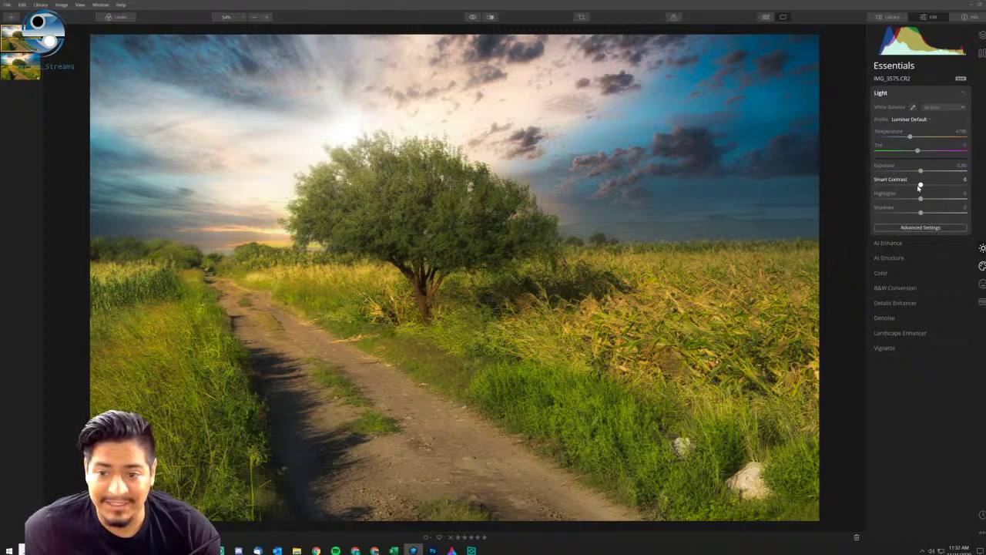
left_click_drag(919, 171, 927, 172)
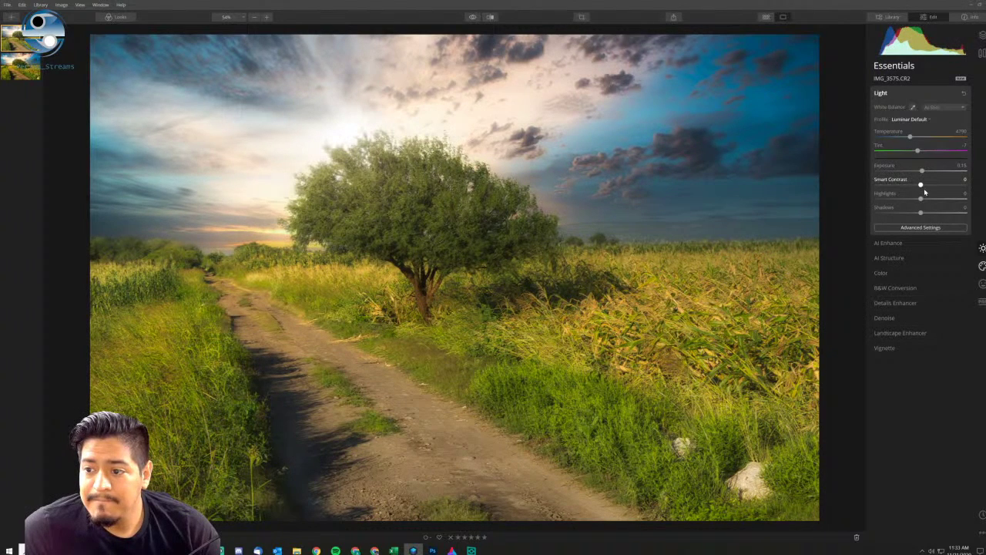
left_click_drag(929, 199, 935, 199)
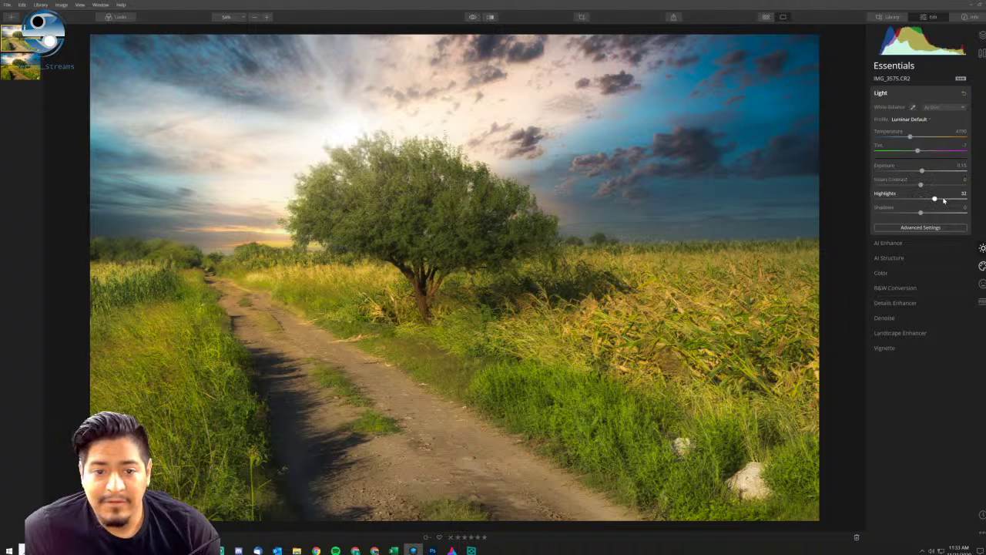
left_click(953, 200)
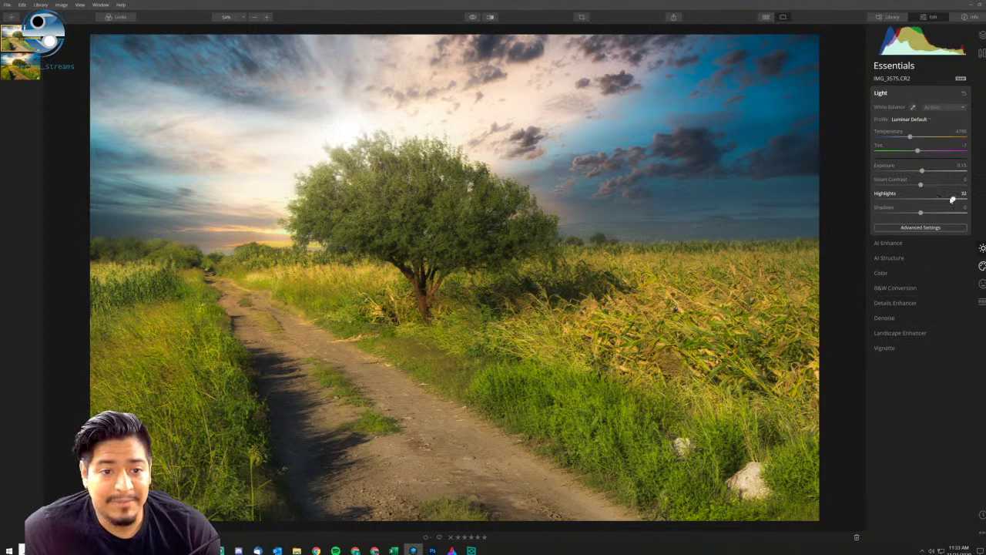
left_click(891, 200)
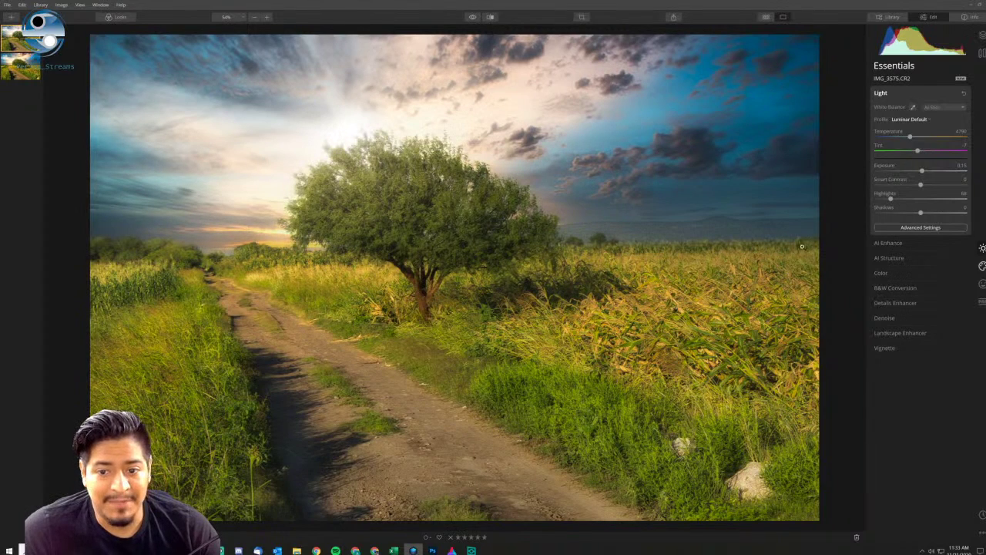
left_click(915, 244)
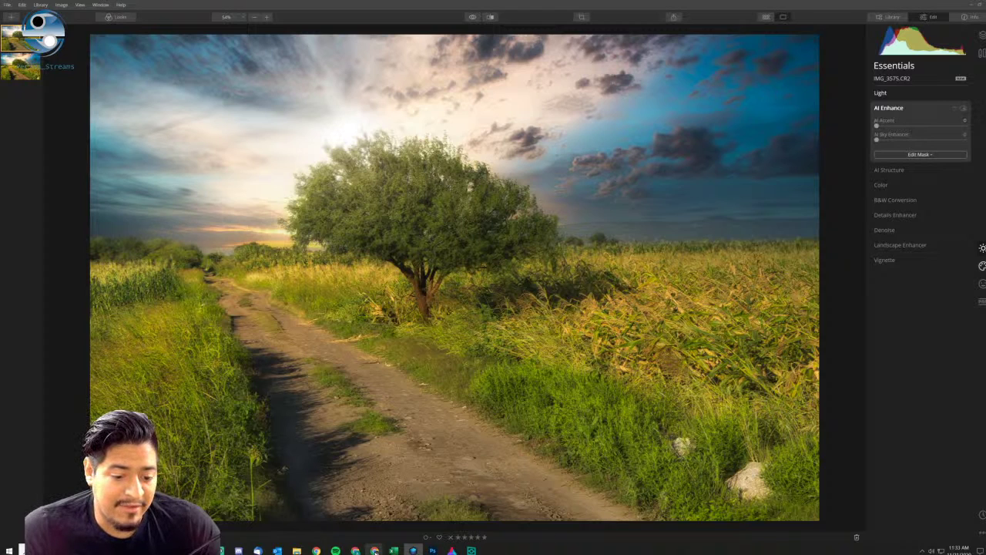
Switch to Chrome and highlight the "Pay $25 or more to also unlock!" tier heading on the Humble Bundle page.
mouse_move(375, 551)
left_click(362, 505)
scroll(460, 179, "up", 2)
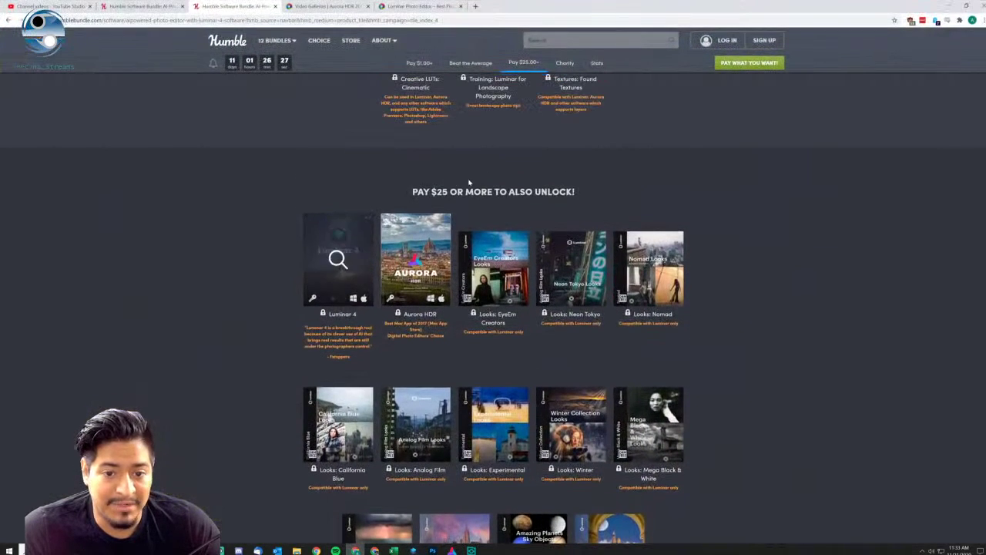
triple_click(441, 192)
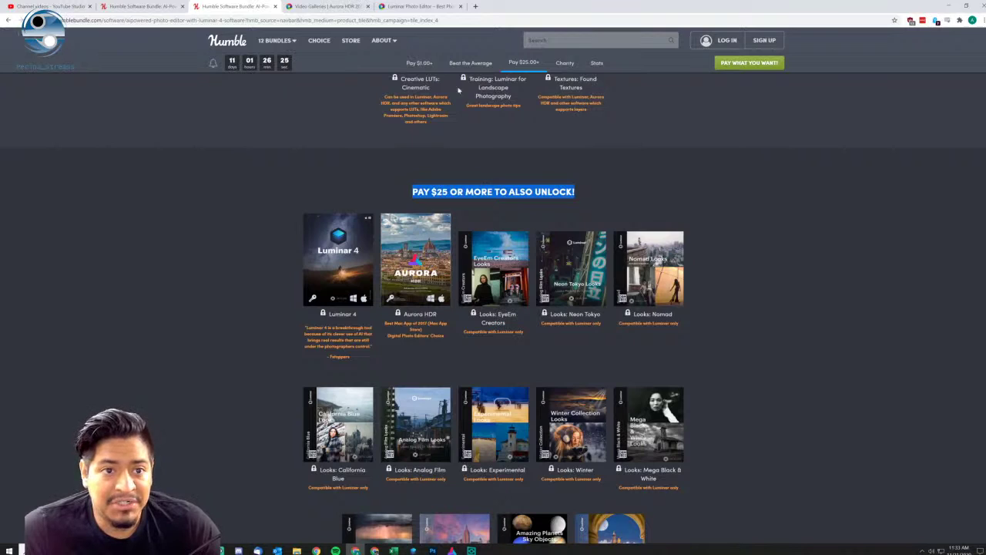
Search Google for "luminar 4 cost" in a new tab and highlight the price in the expanded cost answer.
left_click(475, 6)
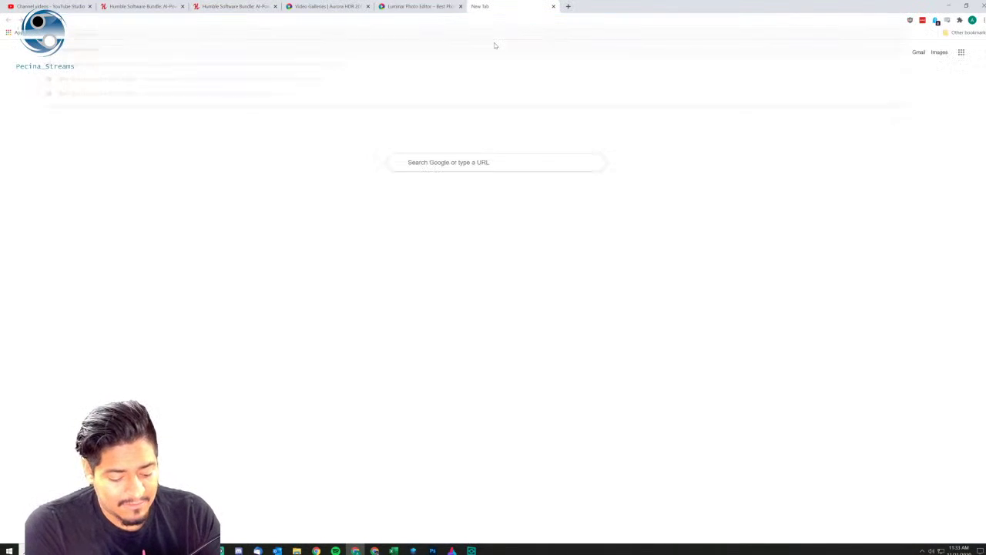
type("lumn")
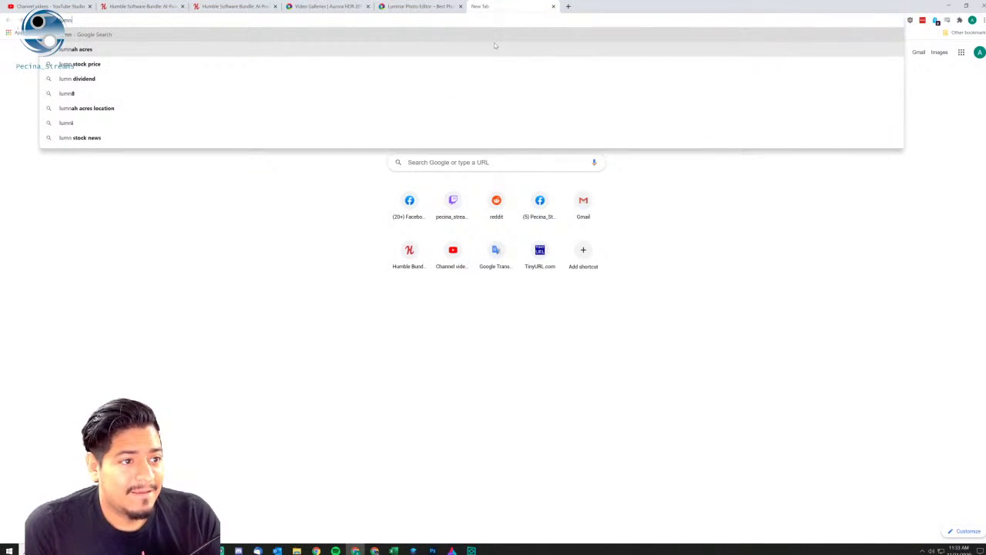
key("BackSpace")
type("inar 4 cost")
key("Return")
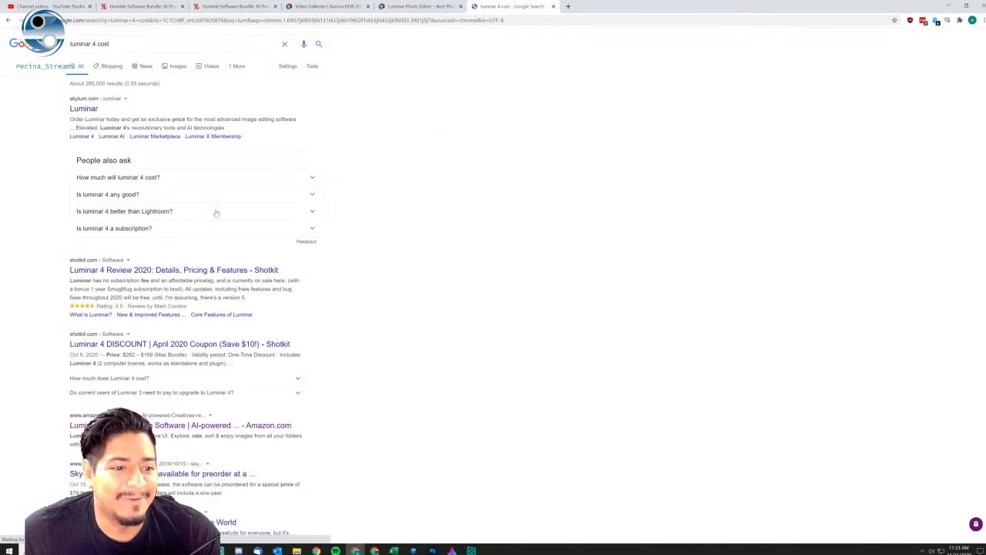
left_click(158, 179)
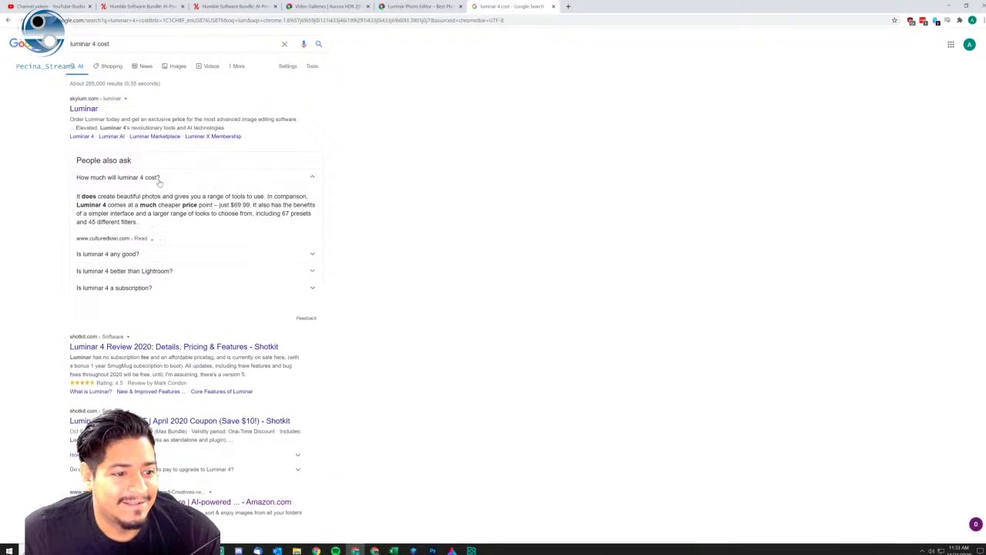
left_click_drag(231, 205, 250, 204)
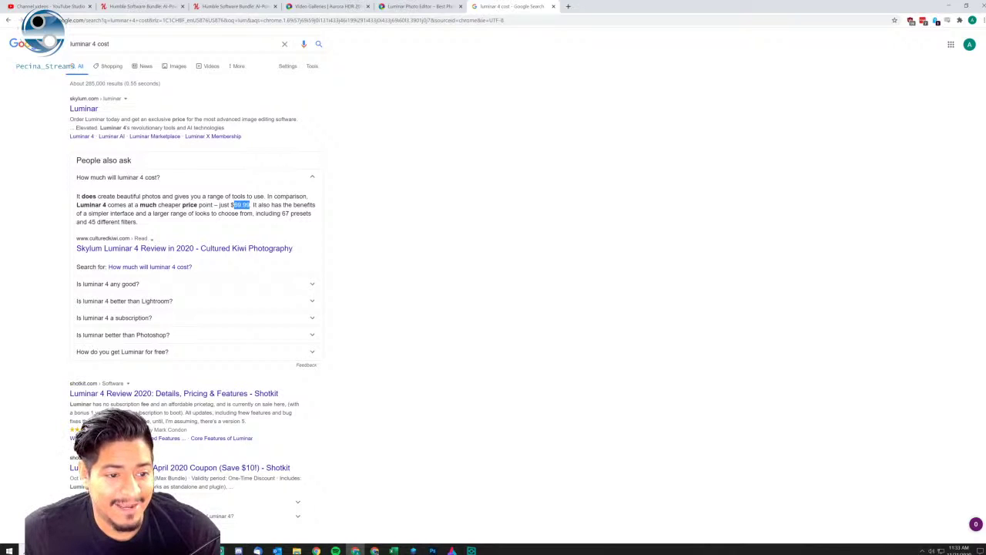
Check the price on the Amazon listing for Luminar 4, close that page and return to Luminar 4.
scroll(192, 293, "down", 5)
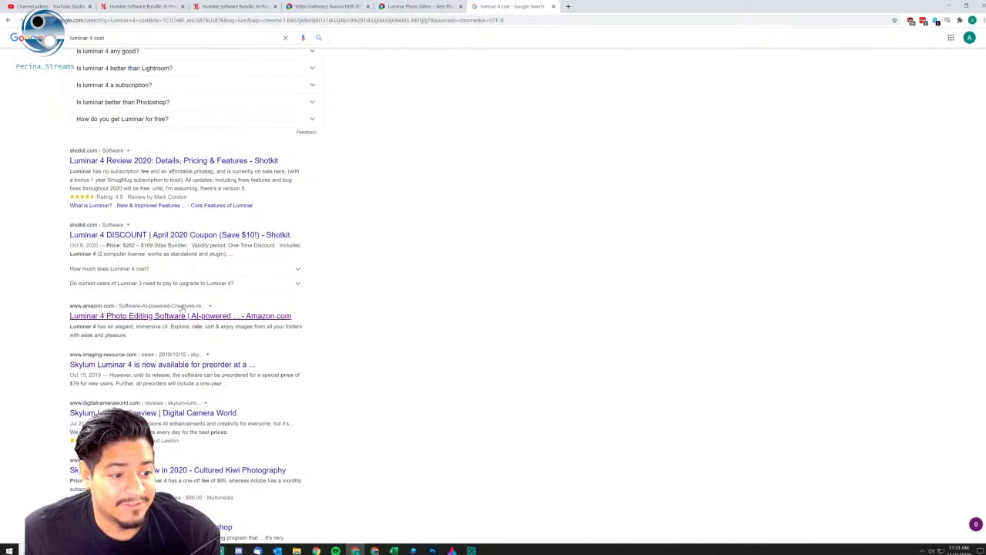
left_click(178, 239)
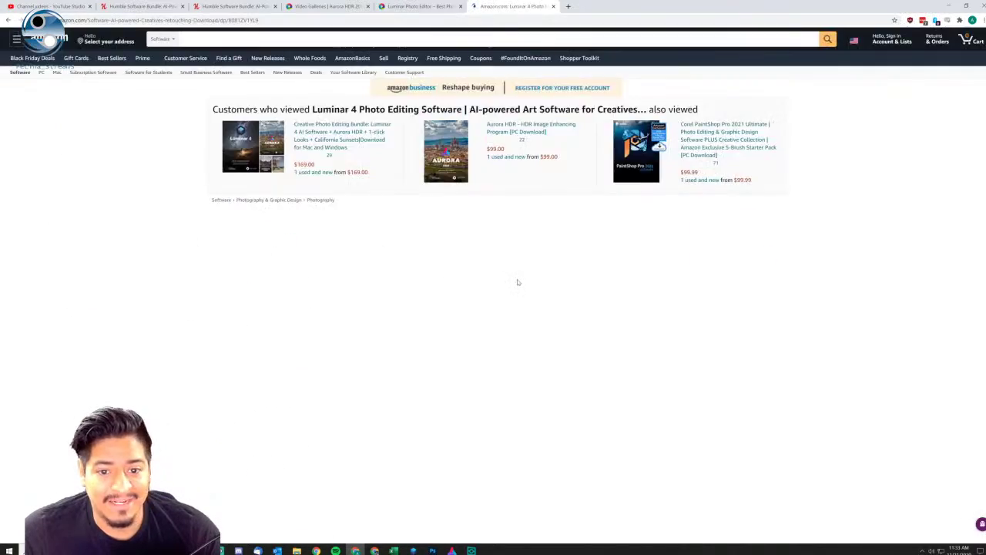
mouse_move(518, 282)
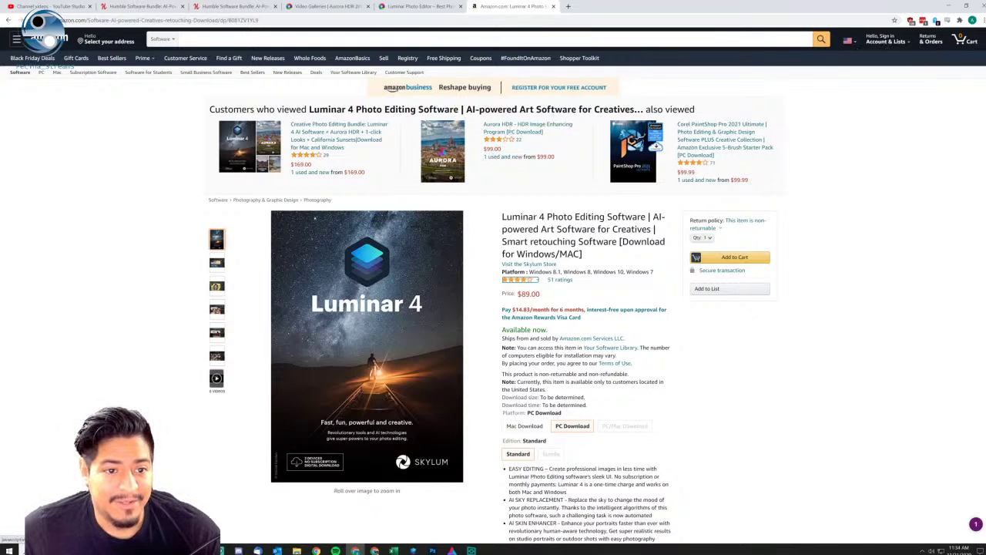
left_click(554, 6)
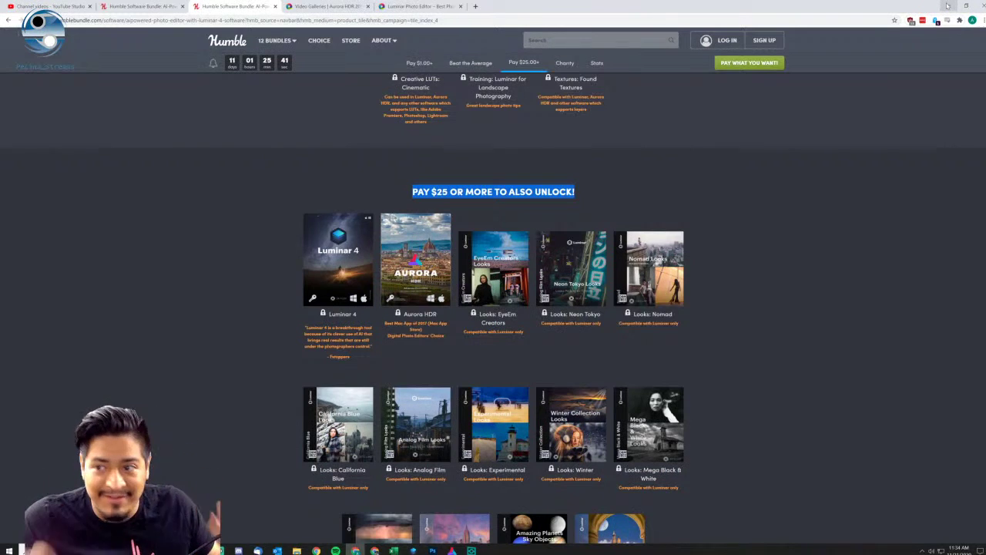
left_click(947, 5)
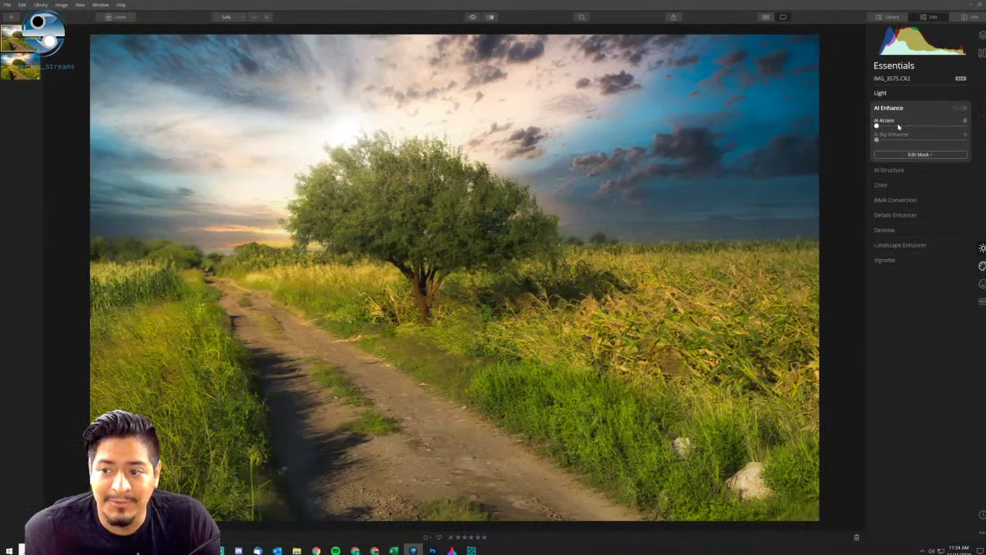
Turn off Mystical, Matte Look, Sunrays and AI Sky Replacement in the Creative tools, and return to the Essentials tools.
left_click(982, 266)
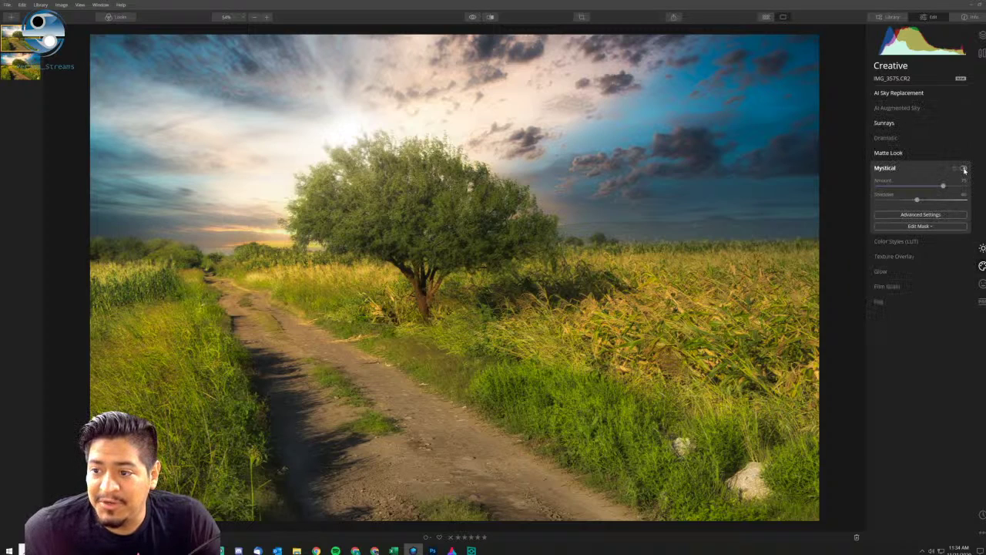
left_click(925, 153)
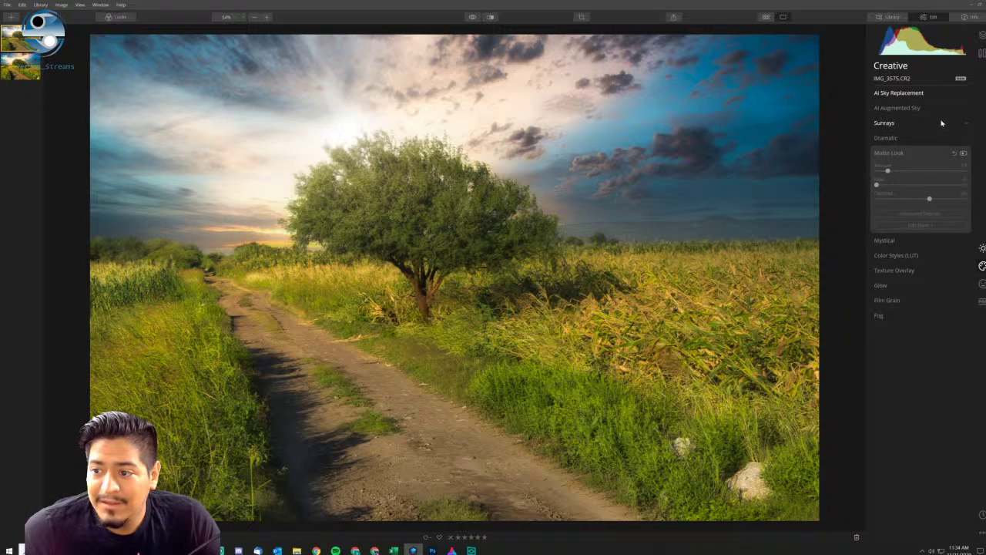
left_click(932, 93)
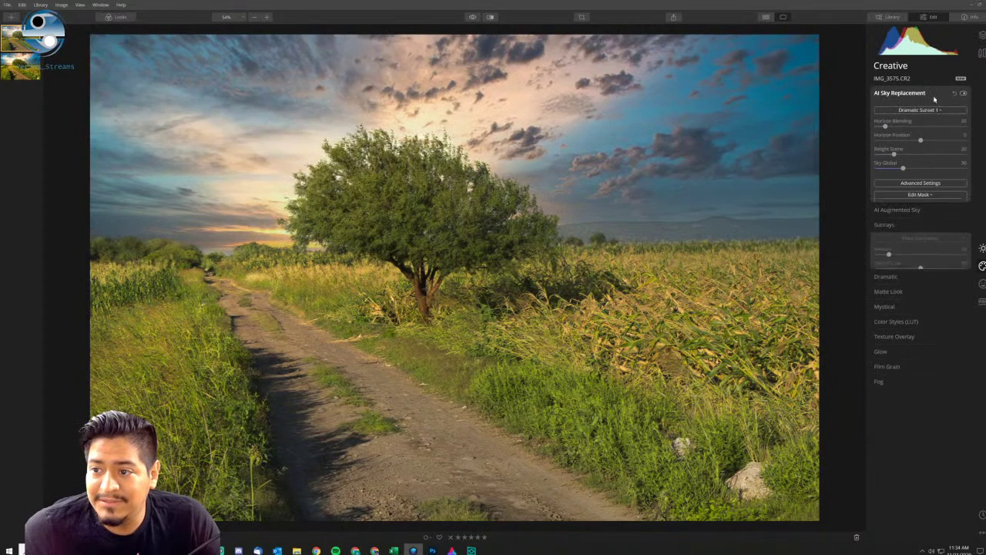
left_click(964, 93)
left_click(982, 248)
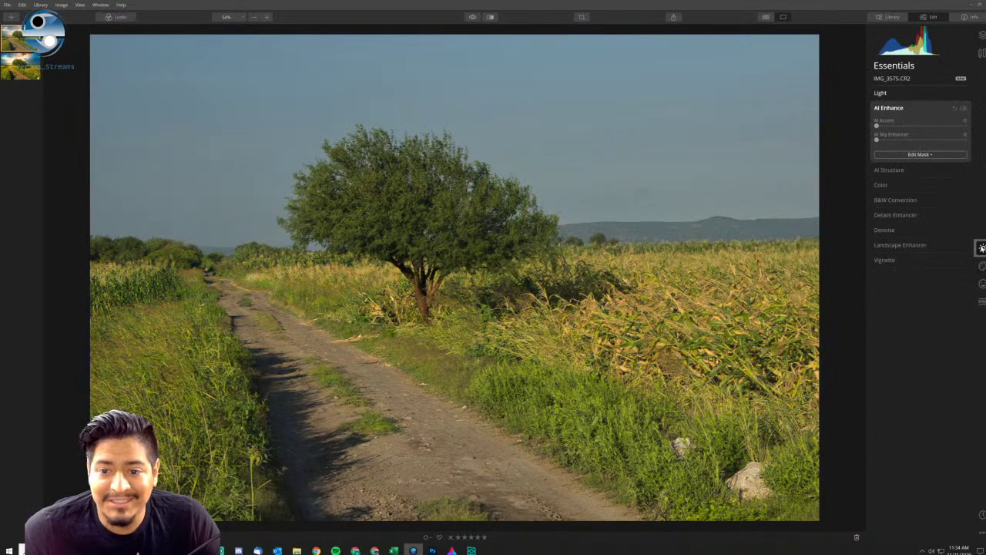
In AI Enhance, set AI Accent to 54 and AI Sky Enhancer to about 28.
left_click(902, 127)
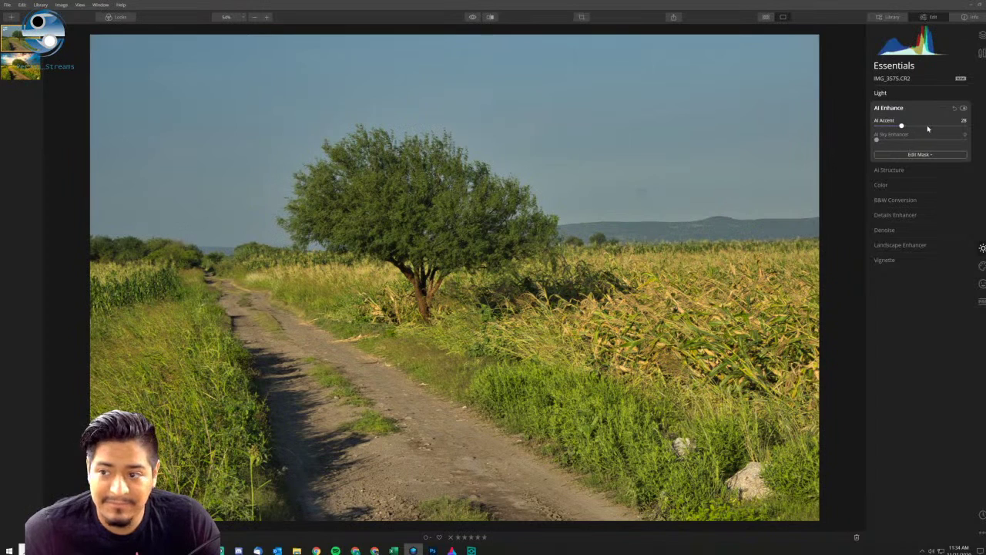
left_click(954, 127)
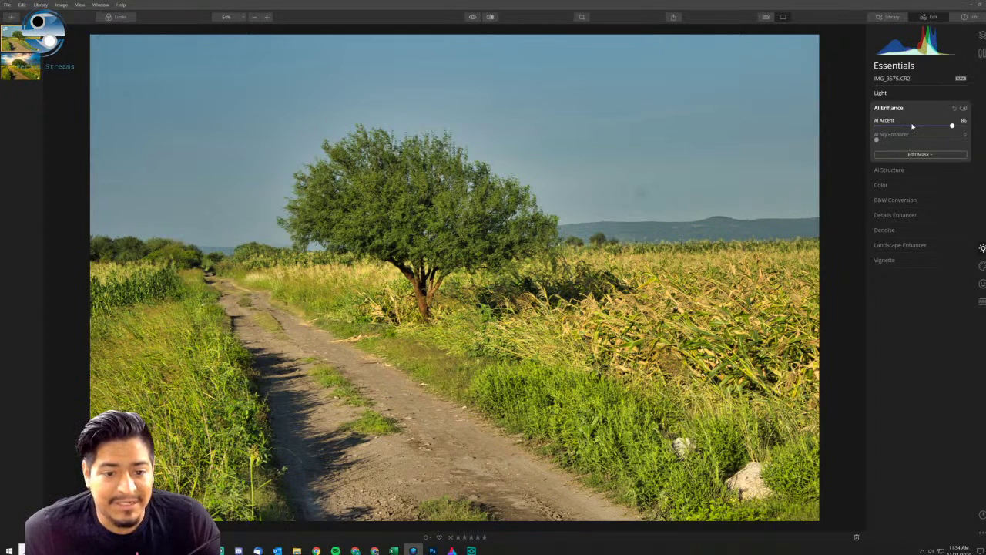
left_click(938, 126)
left_click_drag(938, 126, 900, 142)
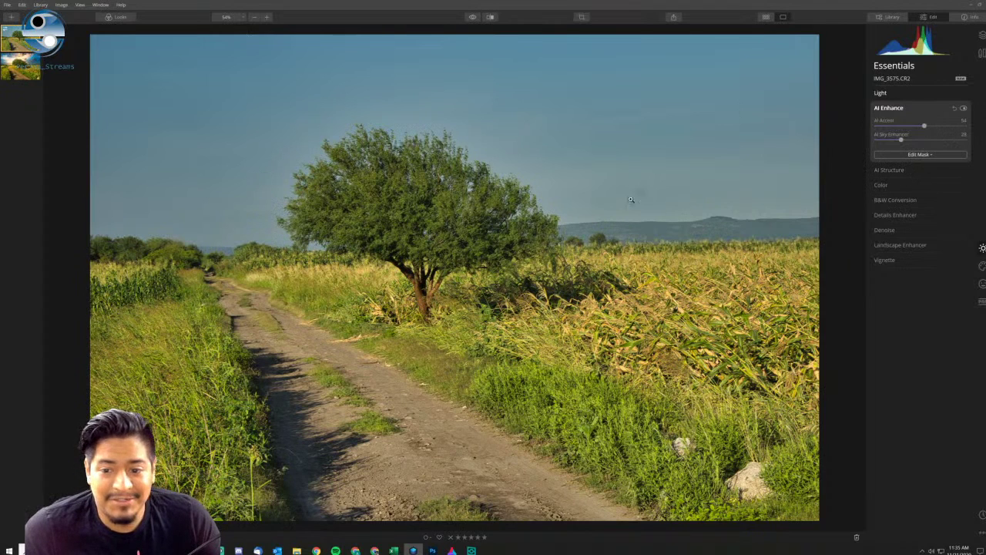
Compare the photo before and after the edits several times, examining the sky, tree and field.
left_click(472, 22)
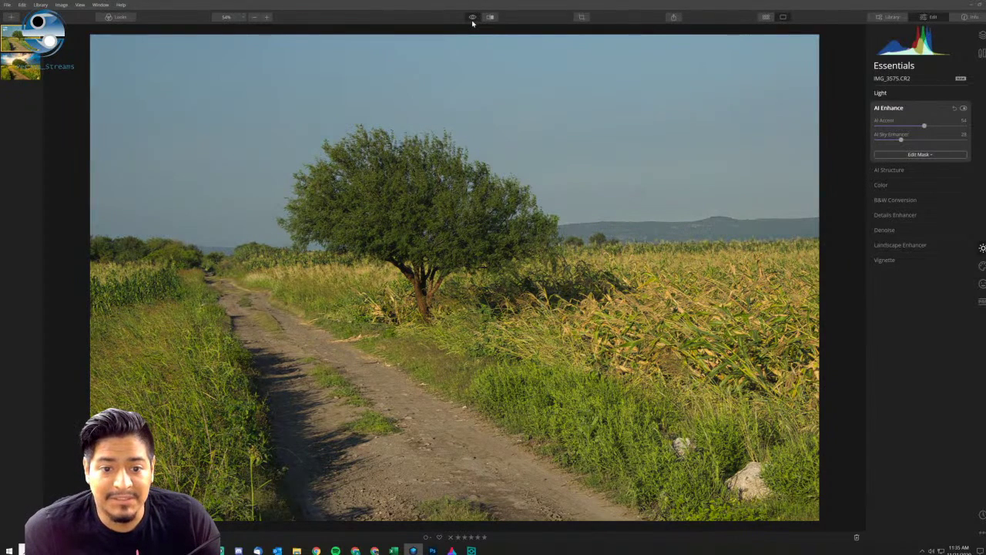
left_click(472, 21)
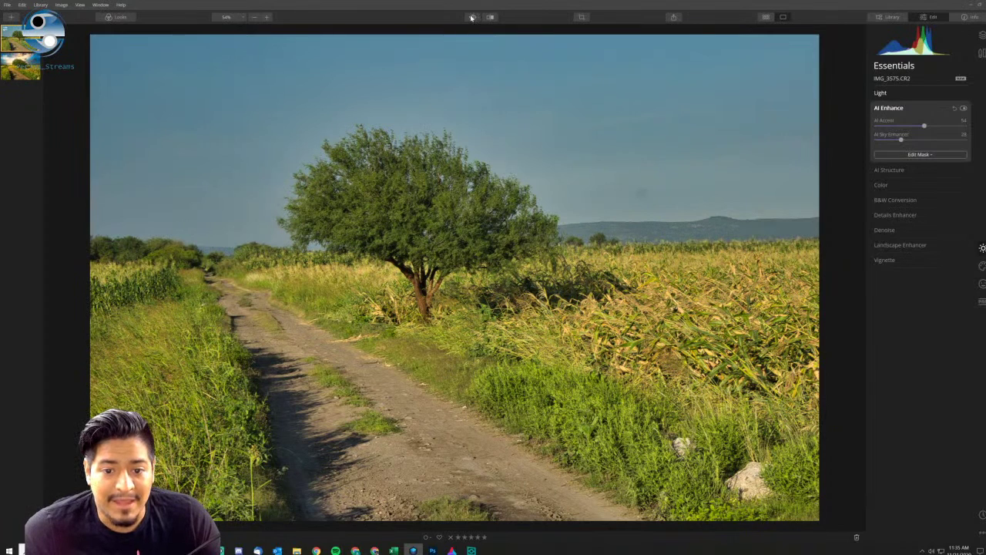
left_click(473, 17)
left_click(472, 17)
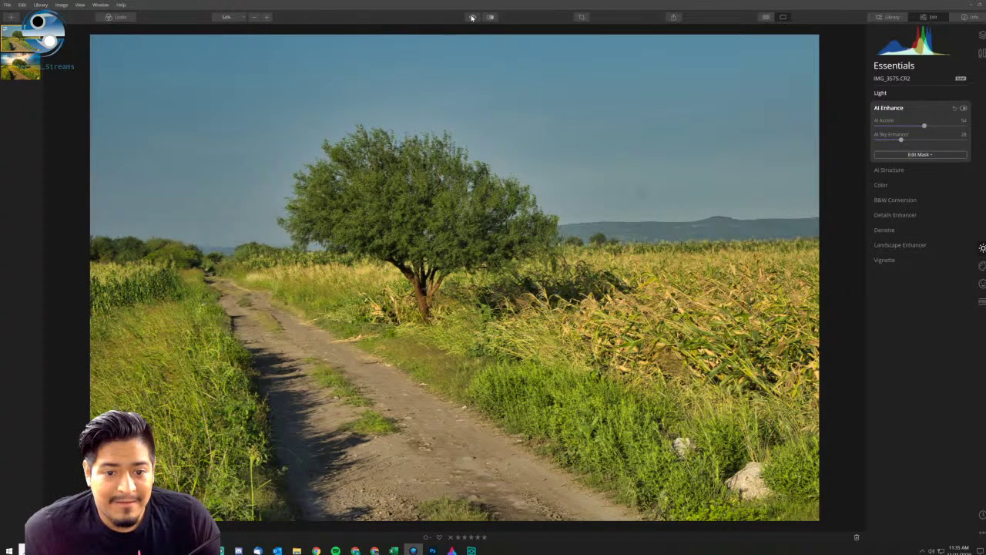
left_click(472, 17)
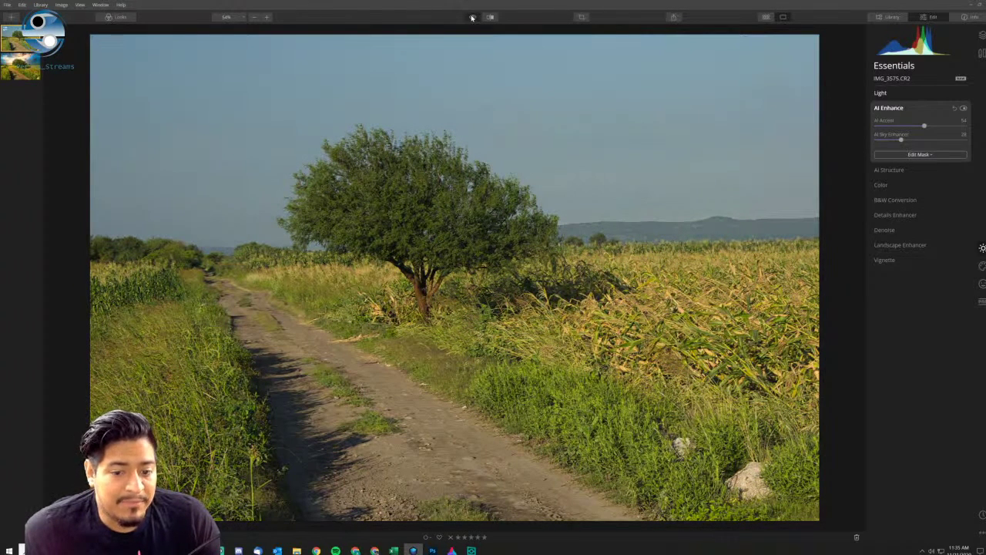
left_click(472, 17)
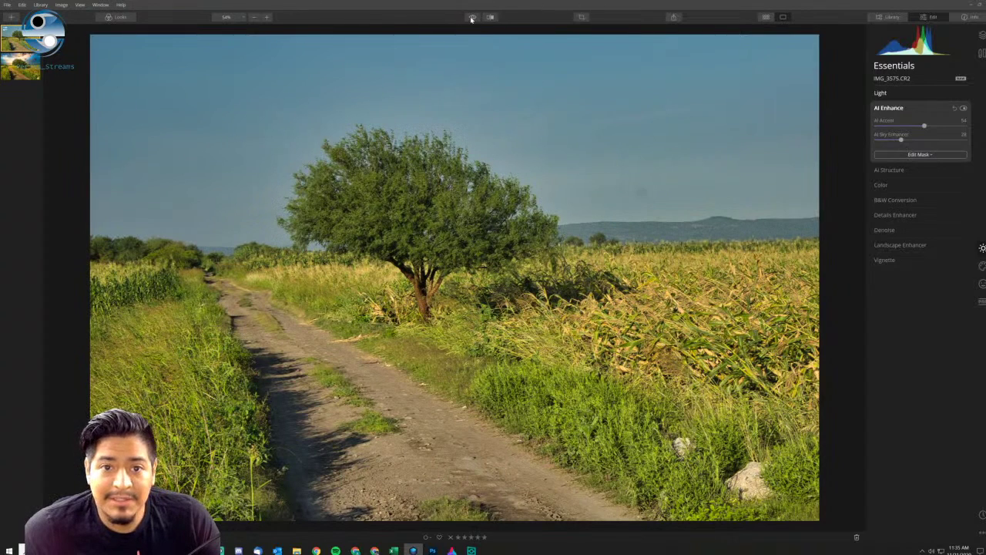
left_click(473, 17)
left_click(473, 17)
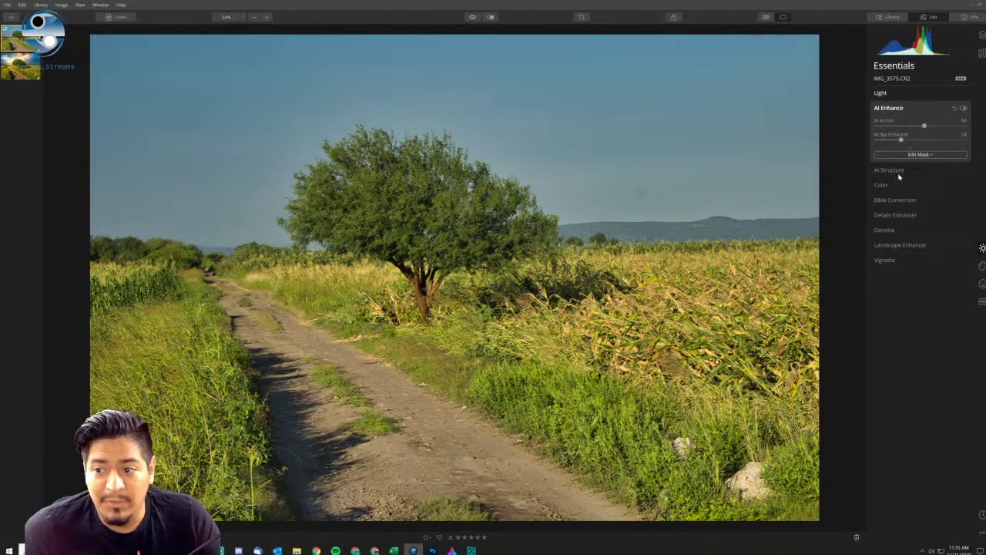
Try an AI Structure amount of 33 on the photo and reset the tool.
left_click(893, 171)
left_click(936, 141)
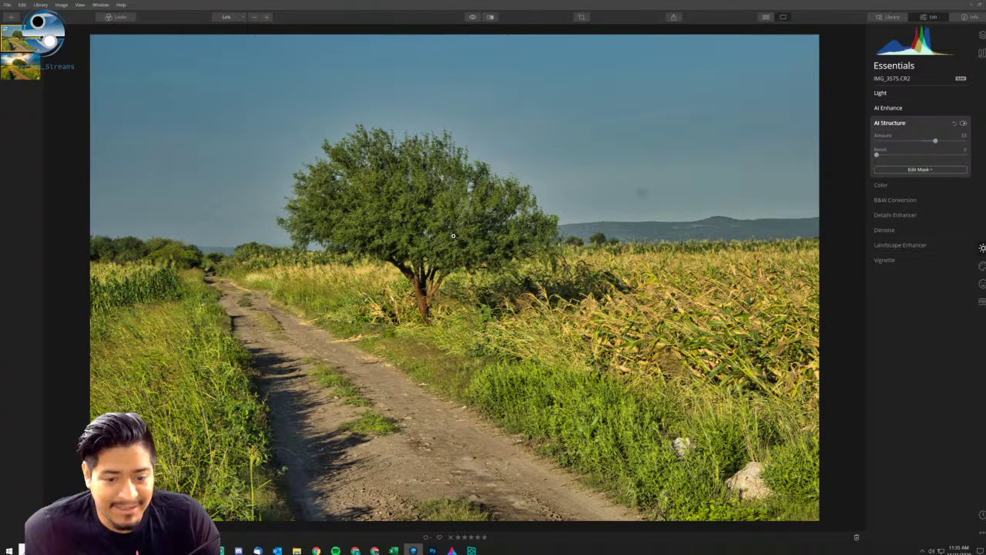
left_click(955, 124)
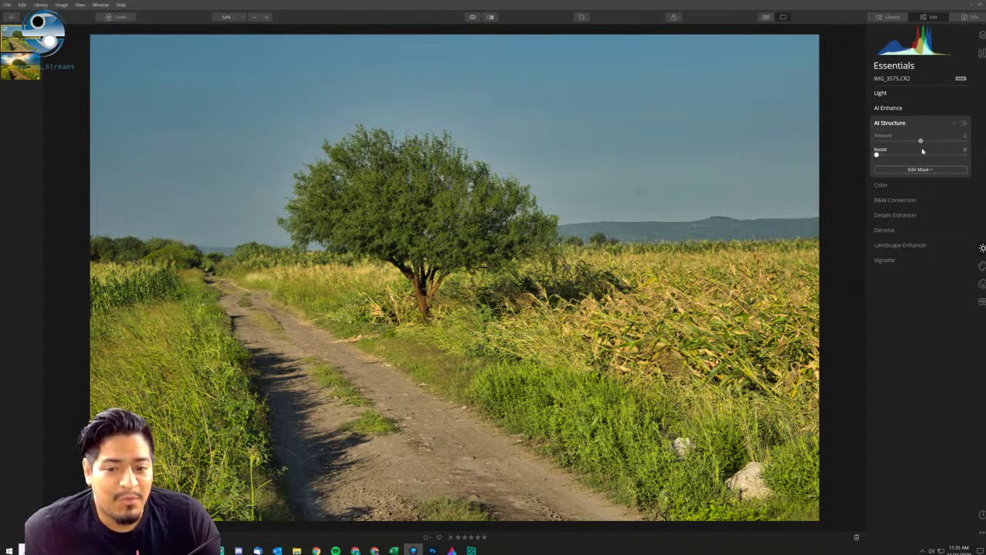
Set the Color tool's Saturation to 15 and Vibrance to 8, comparing the photo with the adjustment off and on.
left_click(910, 188)
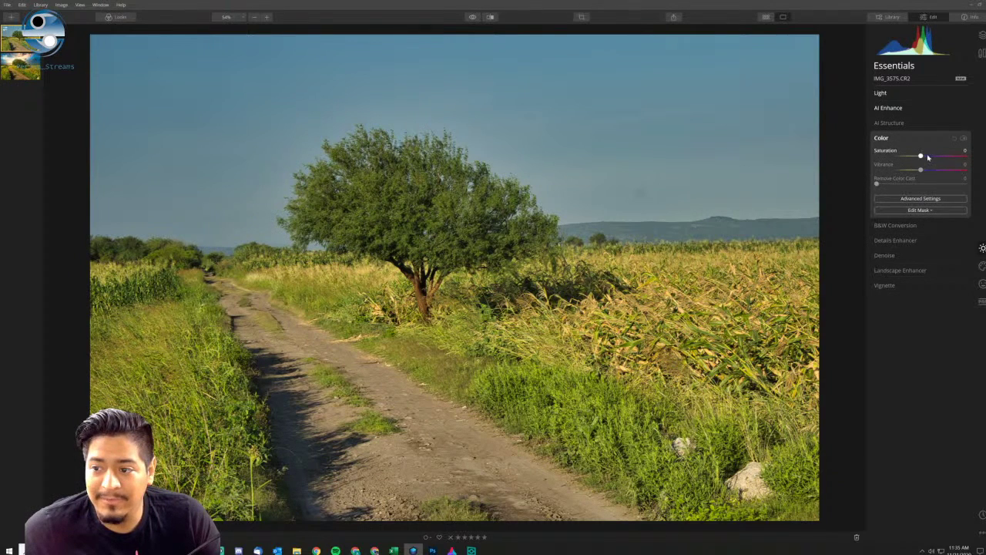
left_click_drag(927, 158, 927, 158)
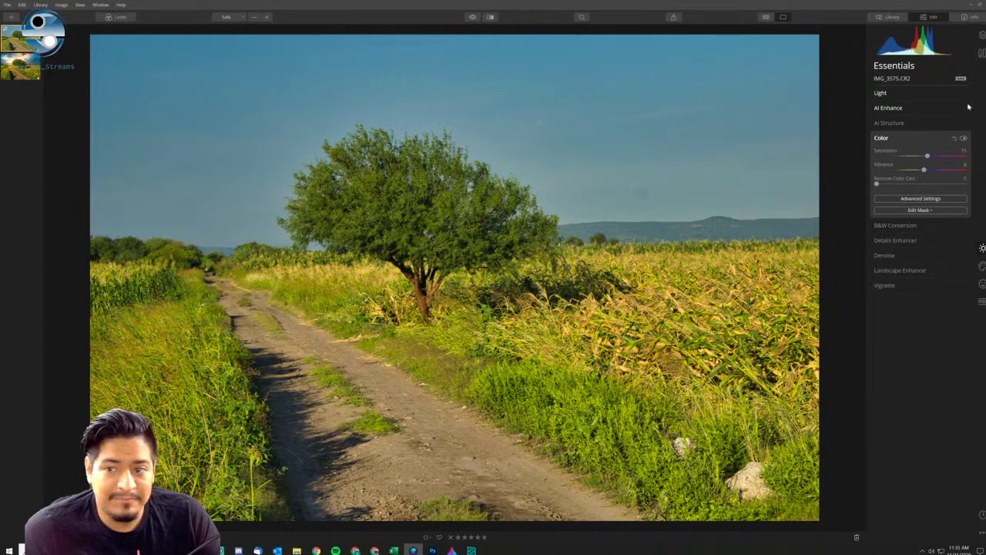
left_click(964, 139)
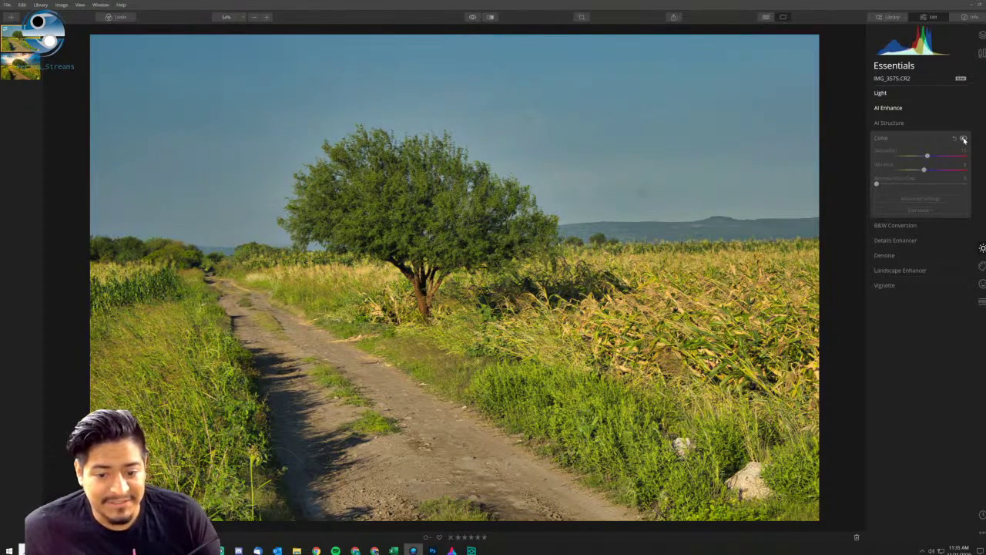
left_click(963, 138)
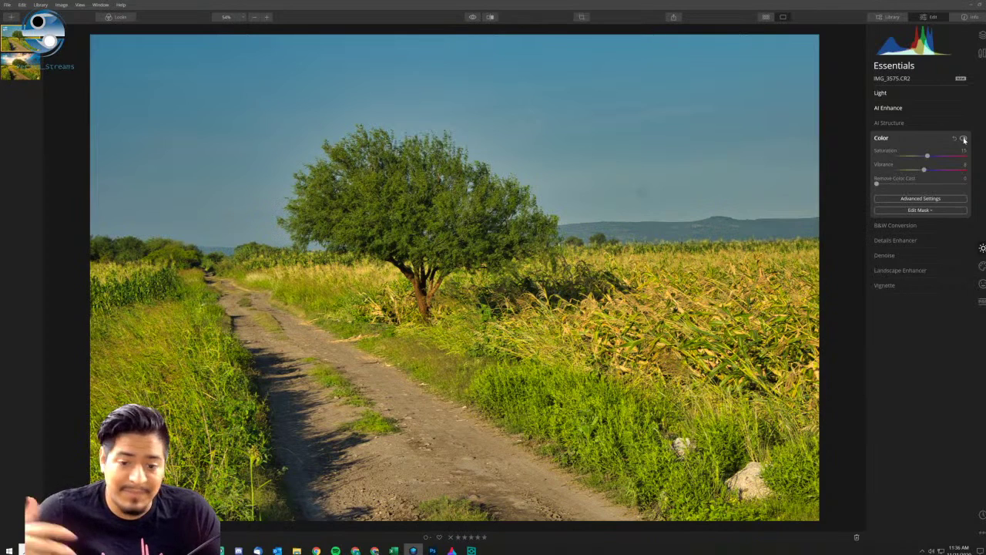
Review the Light and Color settings, view the edited landscape in Photoshop, and return to Luminar 4.
left_click(948, 97)
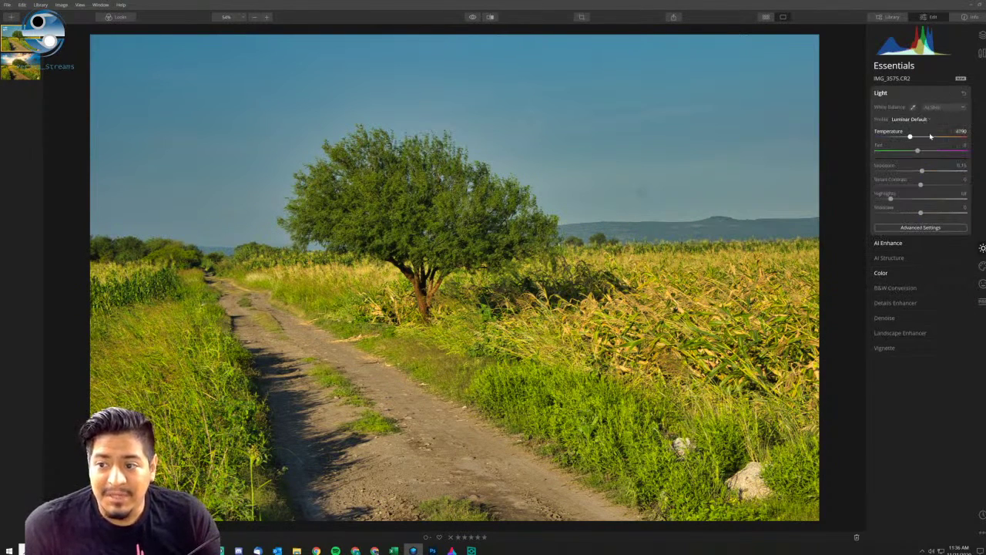
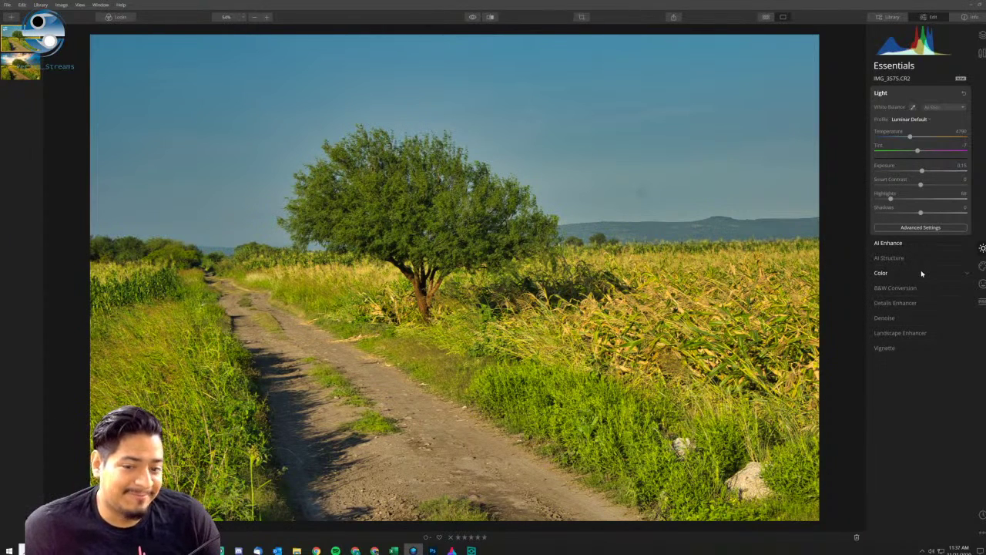
left_click(921, 273)
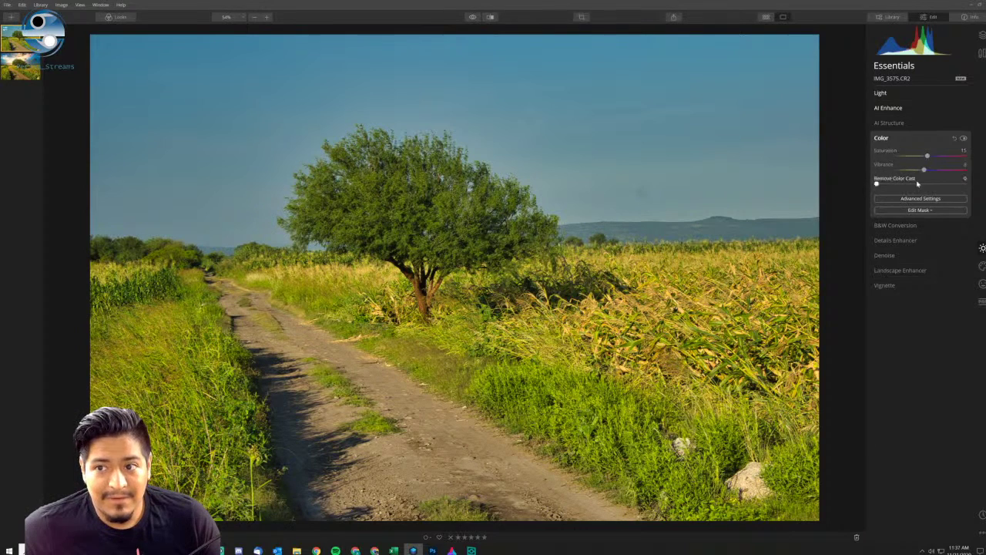
left_click(433, 549)
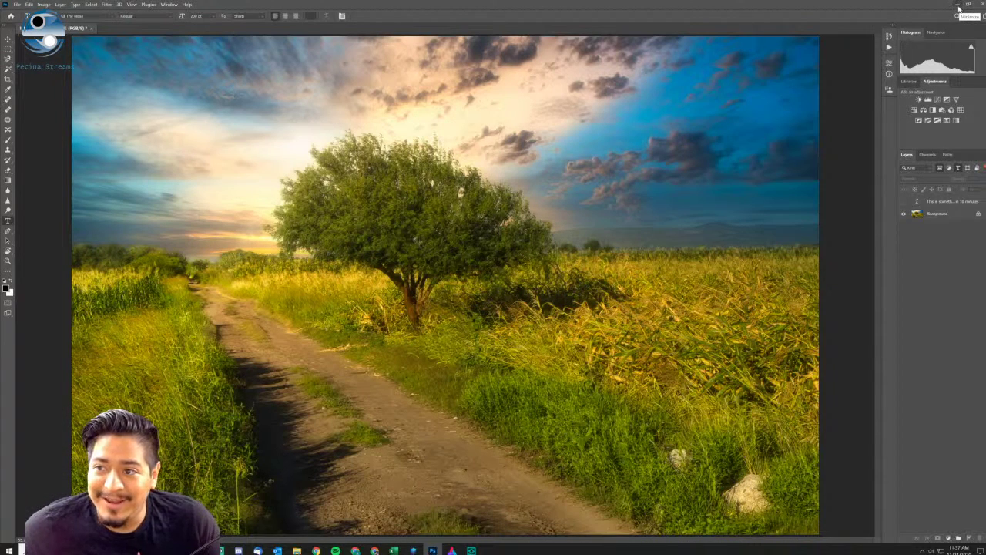
left_click(950, 11)
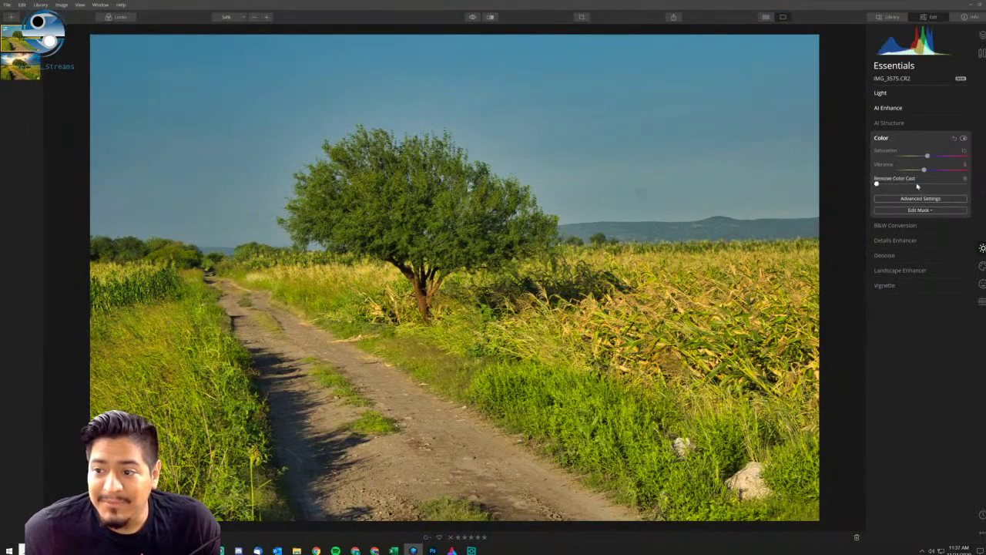
Set Small Details to 17 in Details Enhancer and compare the adjustment off and on at 100% magnification.
left_click(909, 241)
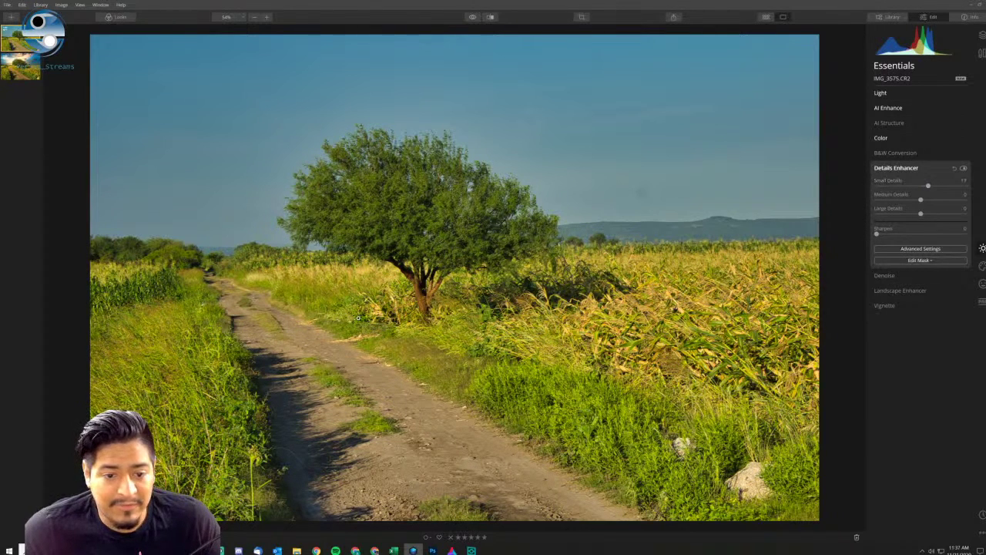
left_click(963, 168)
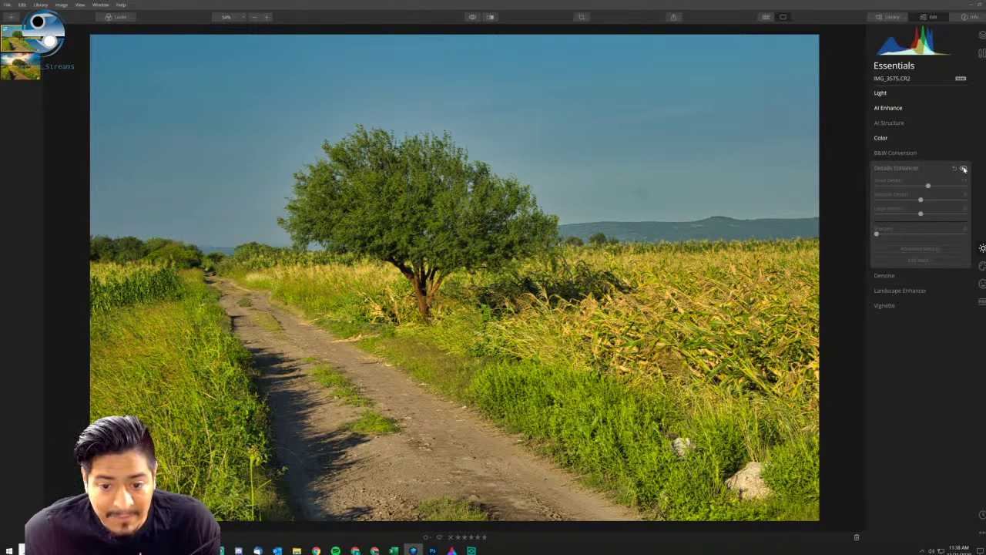
left_click(963, 168)
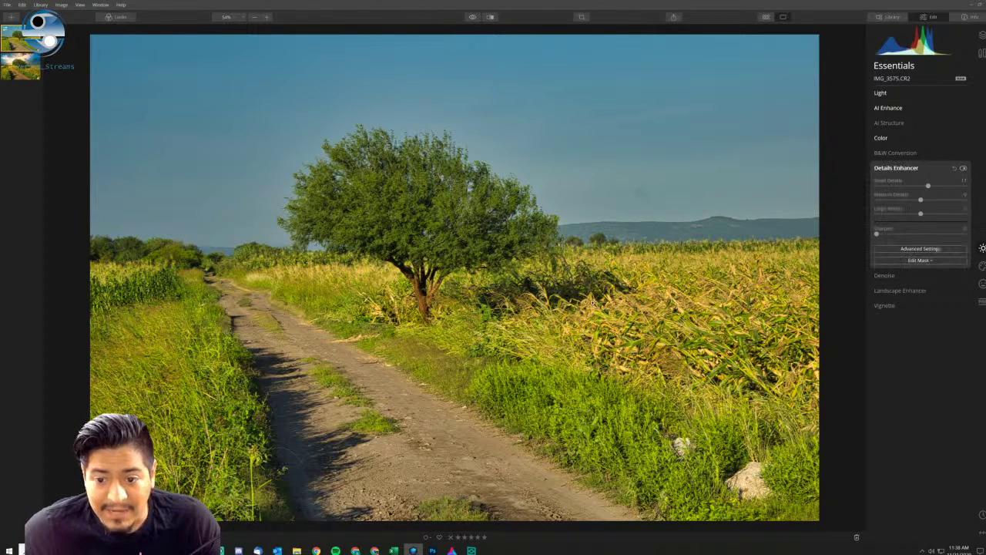
left_click(536, 306)
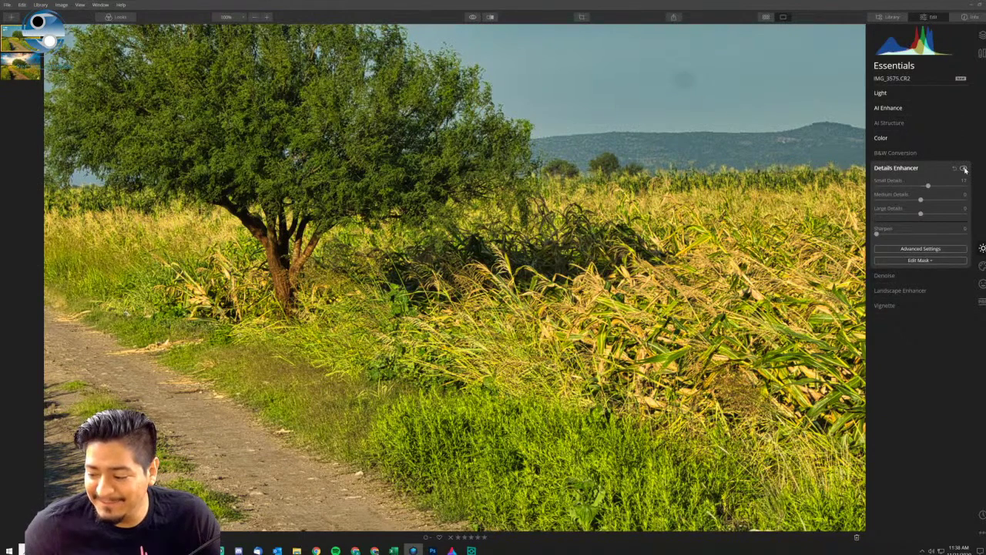
left_click(964, 169)
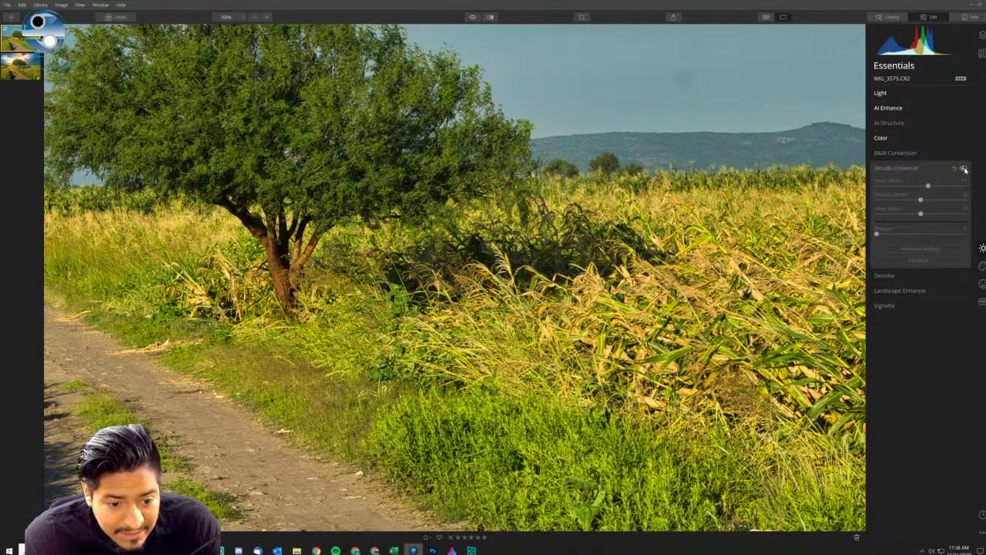
left_click(964, 169)
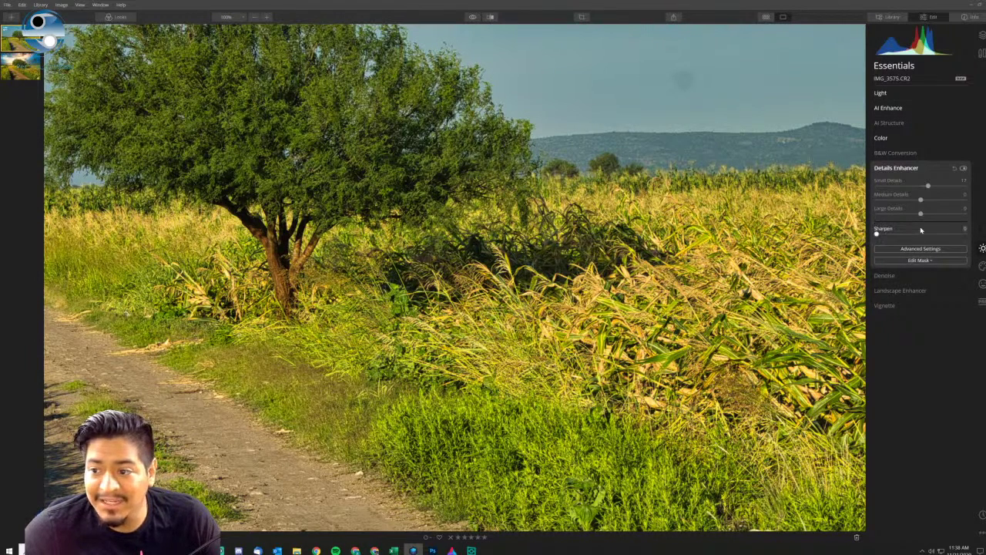
In Landscape Enhancer, set Golden Hour to about 33 and inspect the warmed tree, field and sky.
left_click(901, 291)
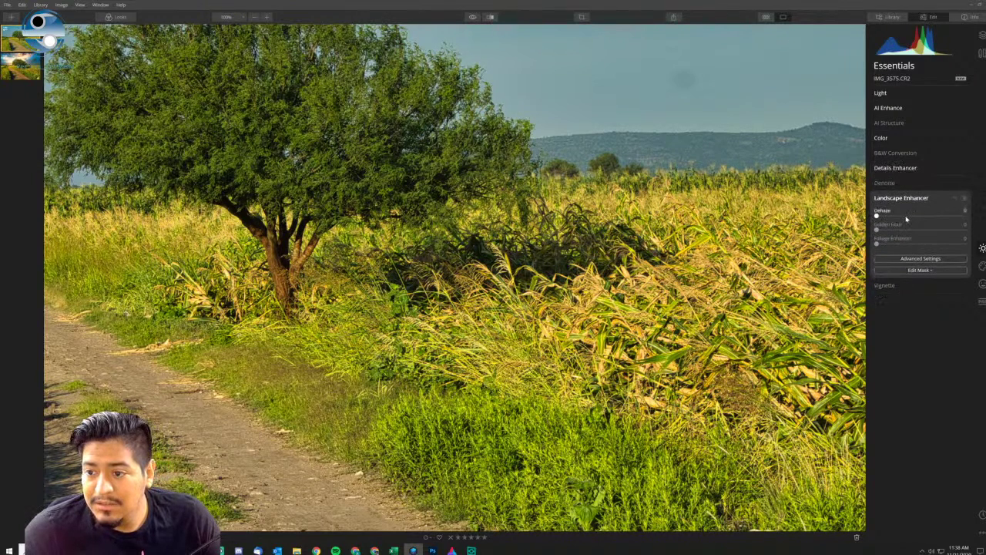
left_click_drag(901, 228, 907, 230)
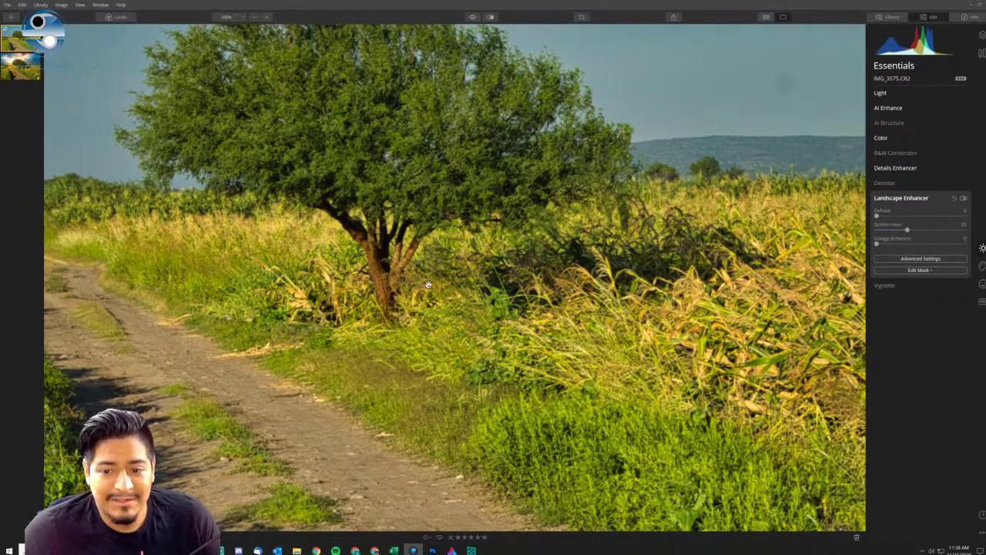
left_click_drag(449, 281, 638, 216)
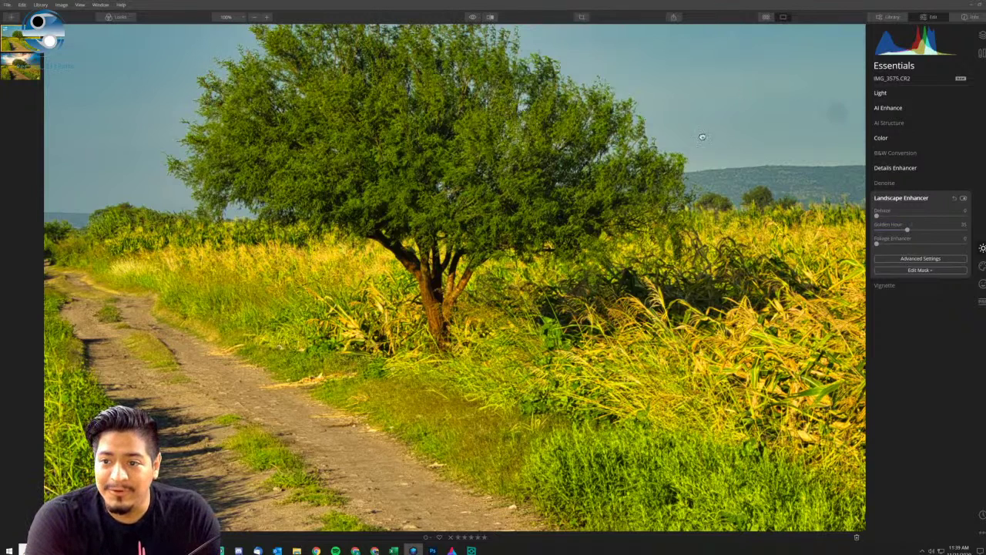
left_click_drag(752, 85, 649, 194)
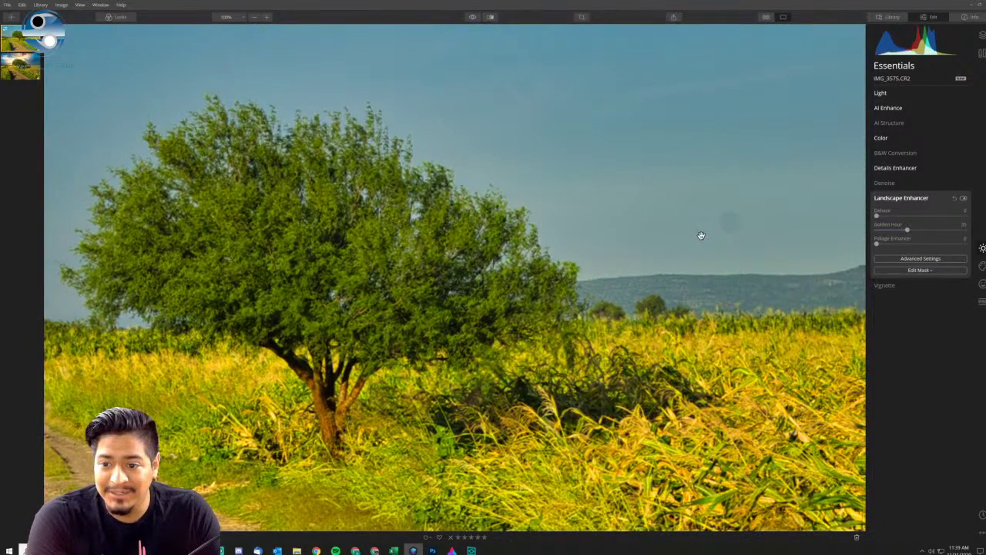
Set Luminosity Denoise to 77 and inspect the smoothing across the tree and sky.
left_click(895, 184)
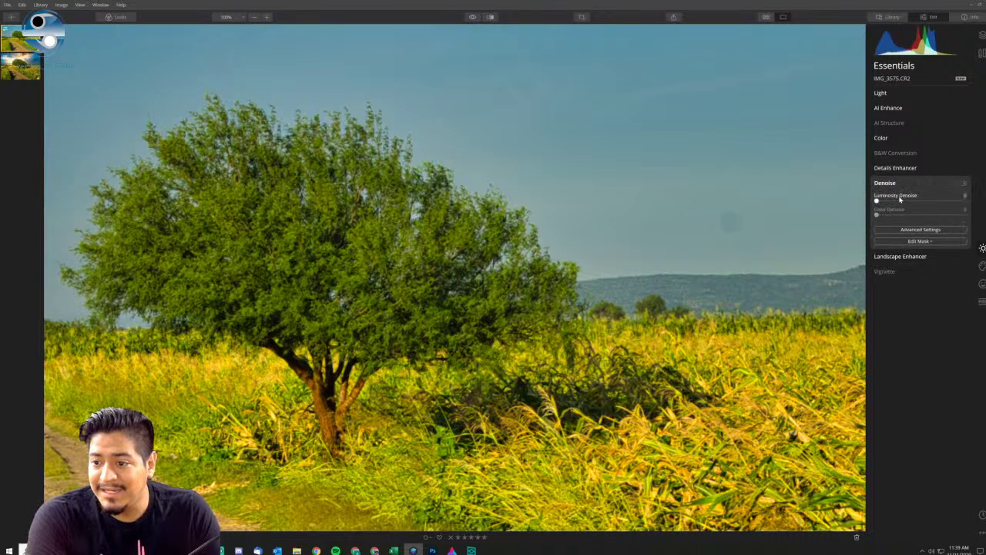
left_click_drag(876, 201, 903, 201)
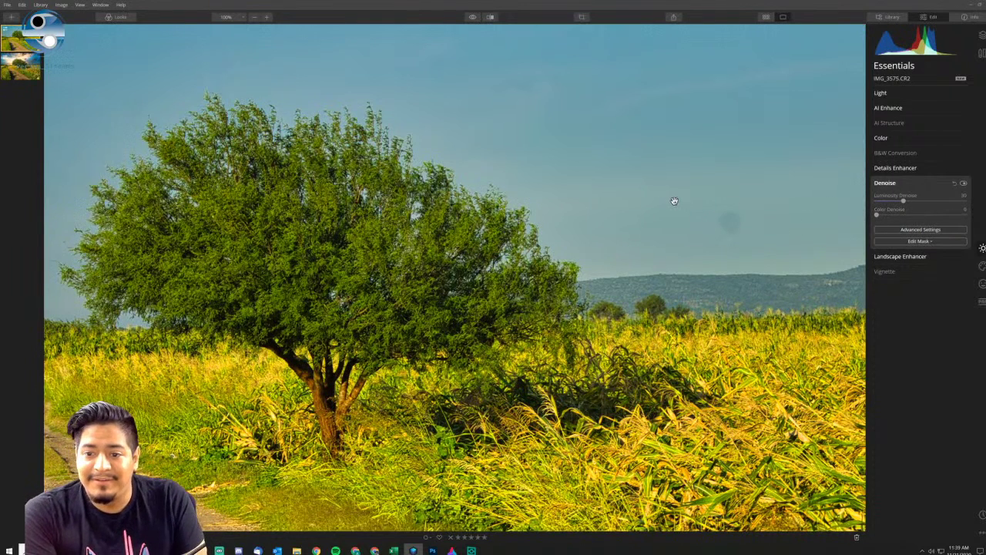
left_click_drag(903, 202, 945, 201)
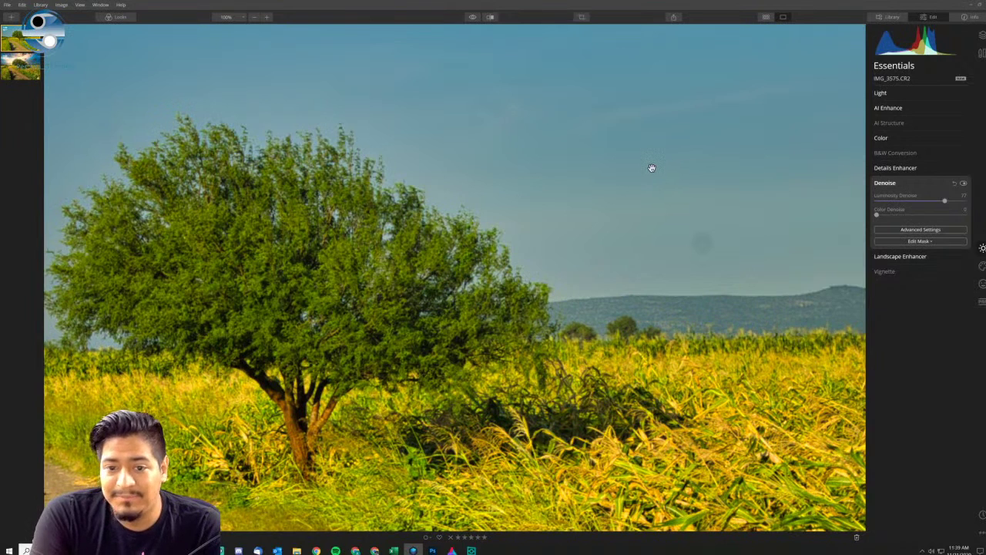
left_click_drag(572, 226, 645, 203)
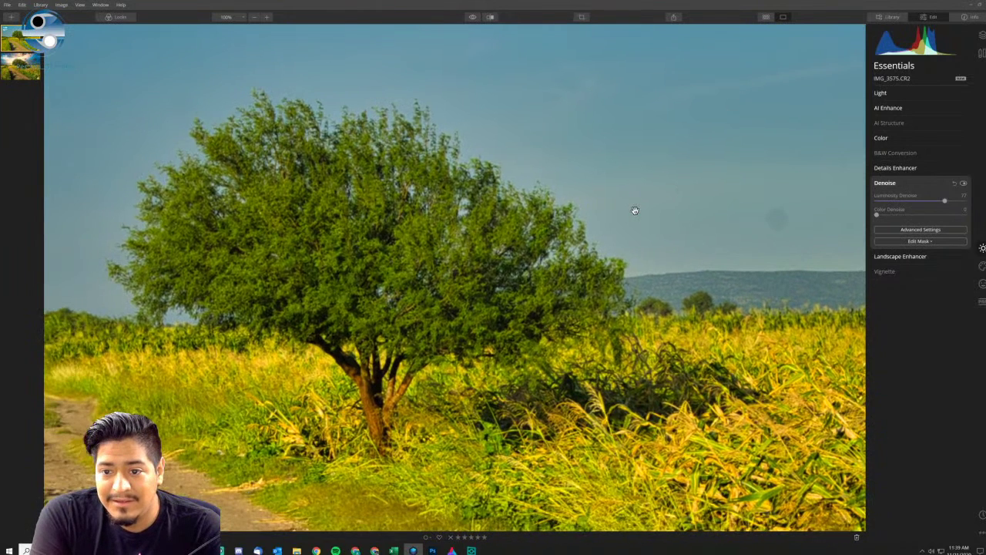
left_click_drag(594, 226, 513, 257)
Compare the sky and tree with Denoise off and on, also checking against the unedited original.
left_click(964, 183)
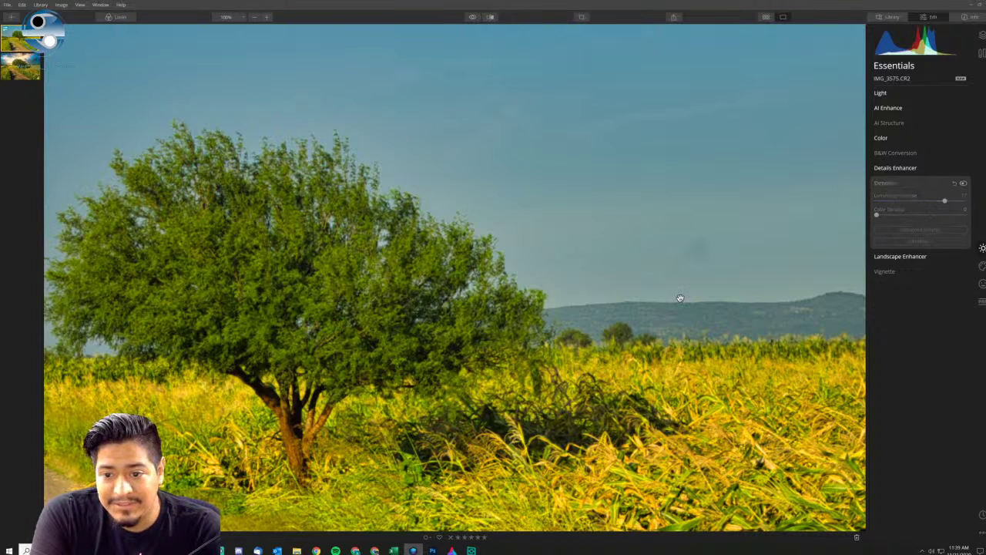
left_click_drag(683, 296, 564, 295)
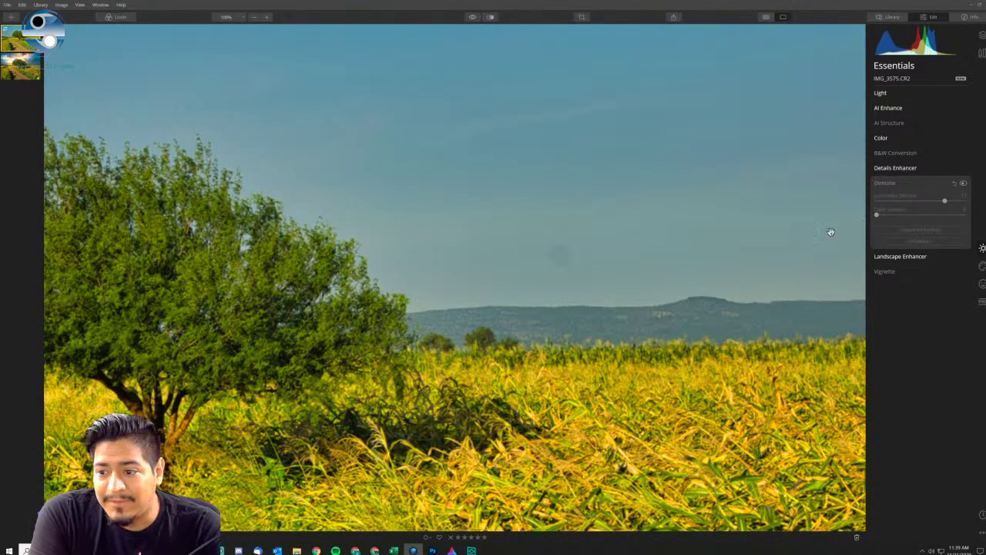
left_click_drag(347, 224, 415, 232)
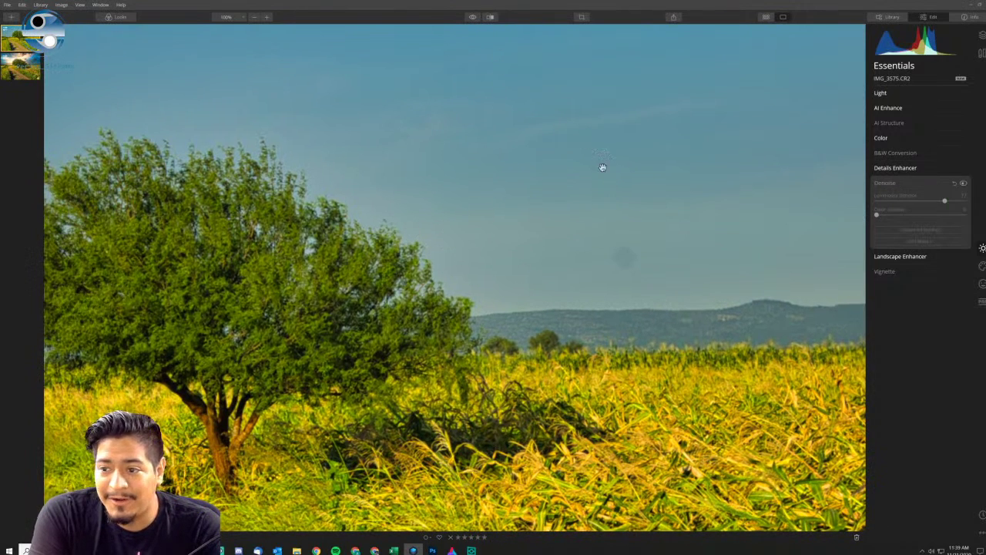
left_click(474, 18)
left_click(475, 18)
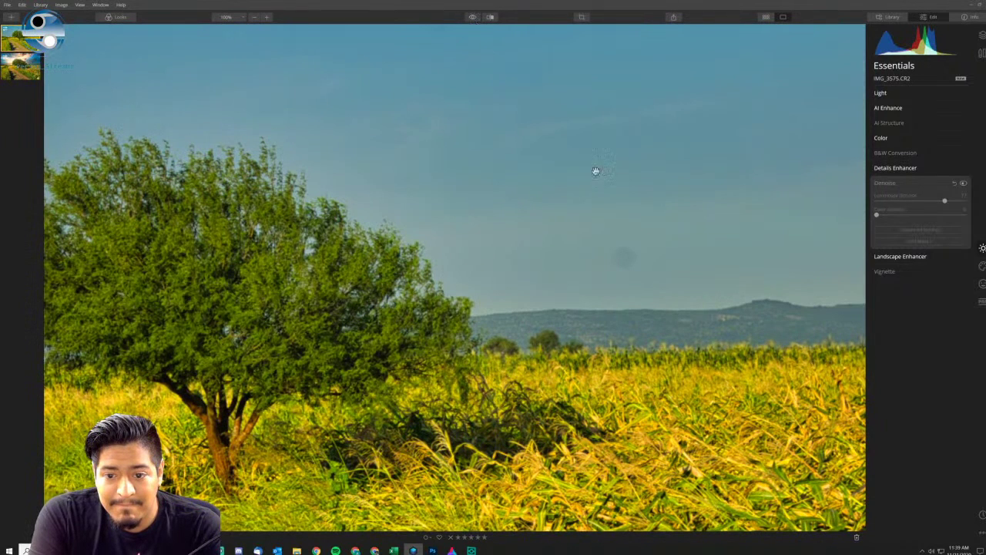
left_click(964, 183)
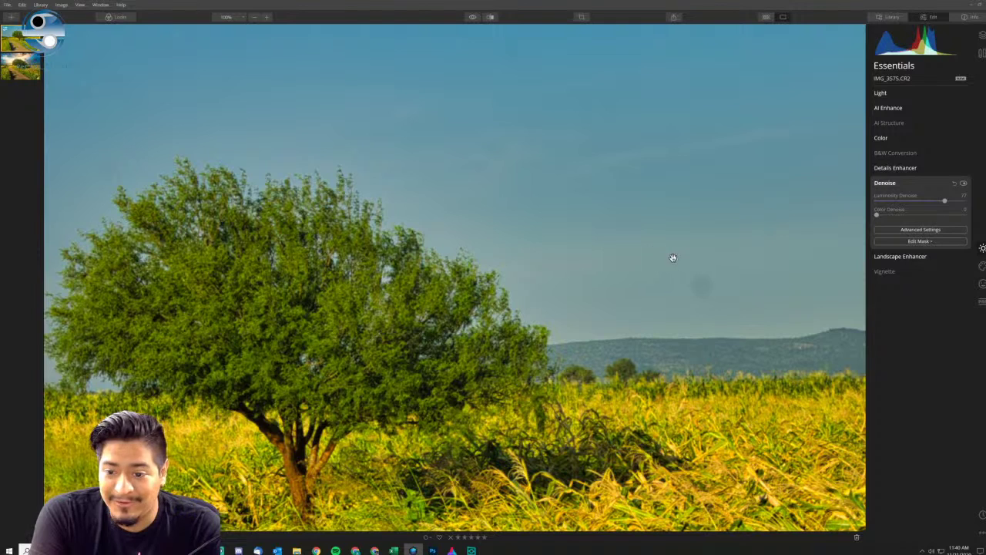
left_click_drag(582, 303, 657, 252)
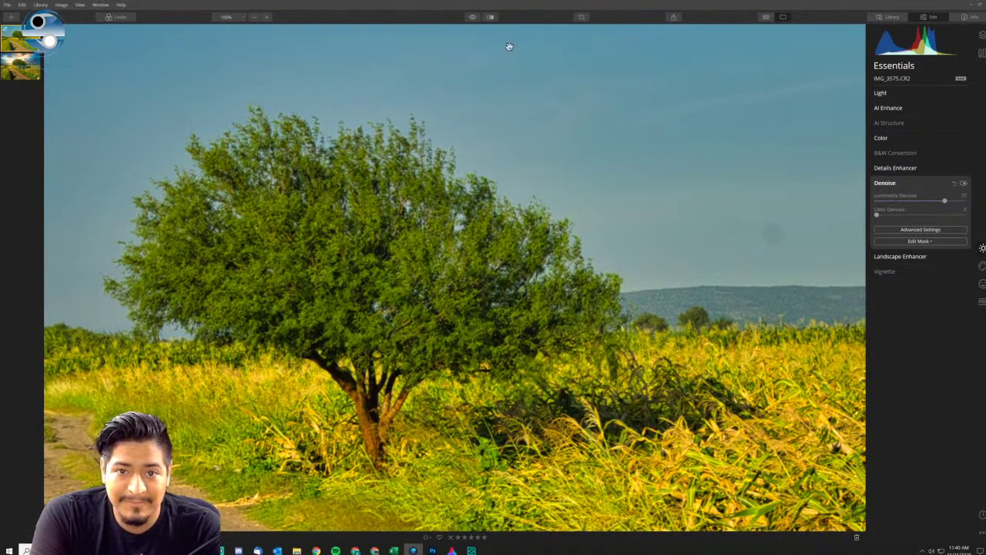
Set the Landscape Enhancer's Golden Hour to 18 and open the Color settings.
left_click(238, 17)
left_click(245, 47)
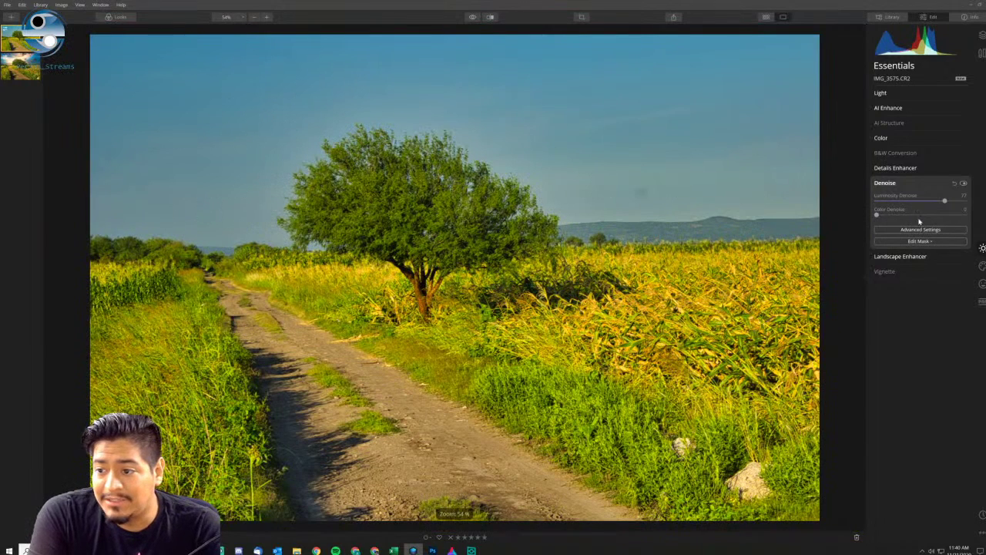
left_click(905, 256)
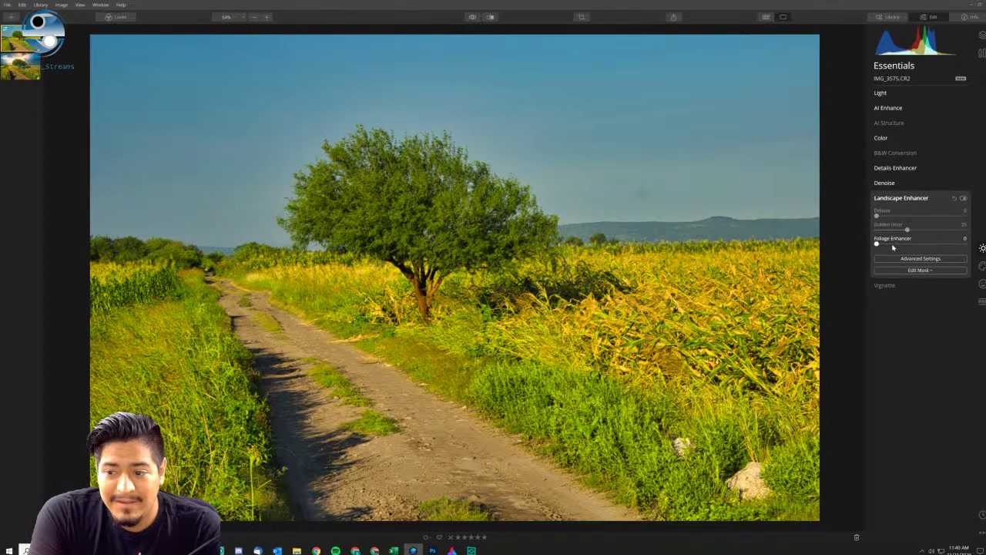
left_click(894, 229)
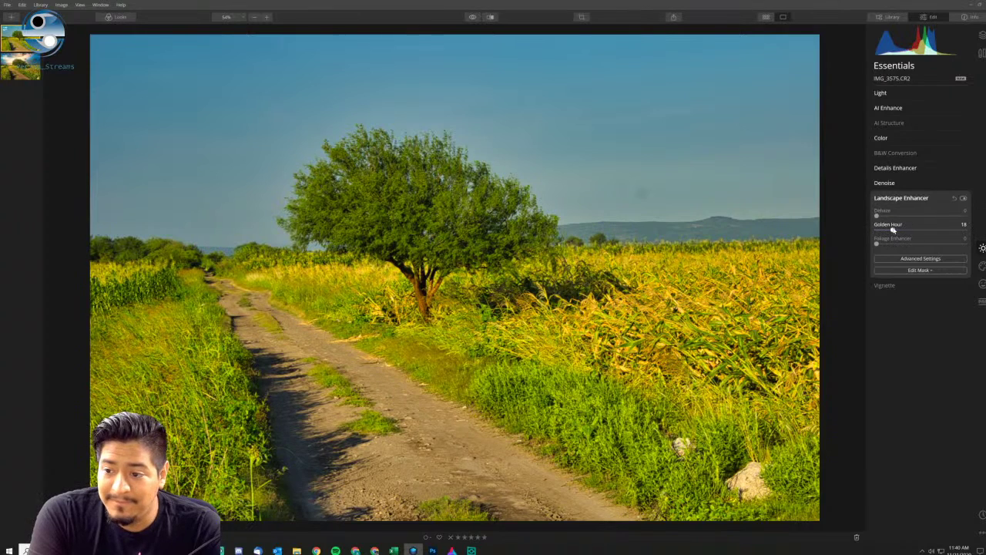
left_click(899, 168)
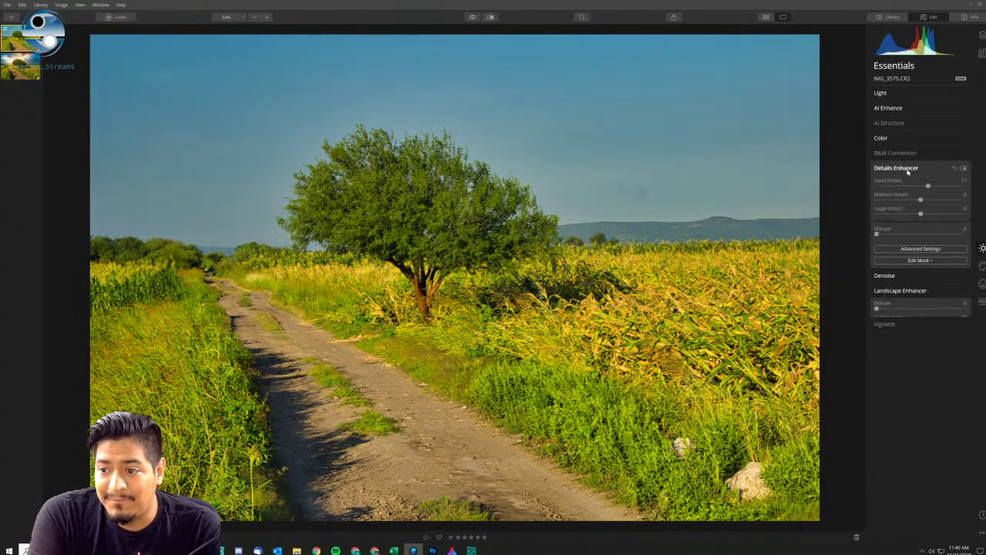
left_click(898, 140)
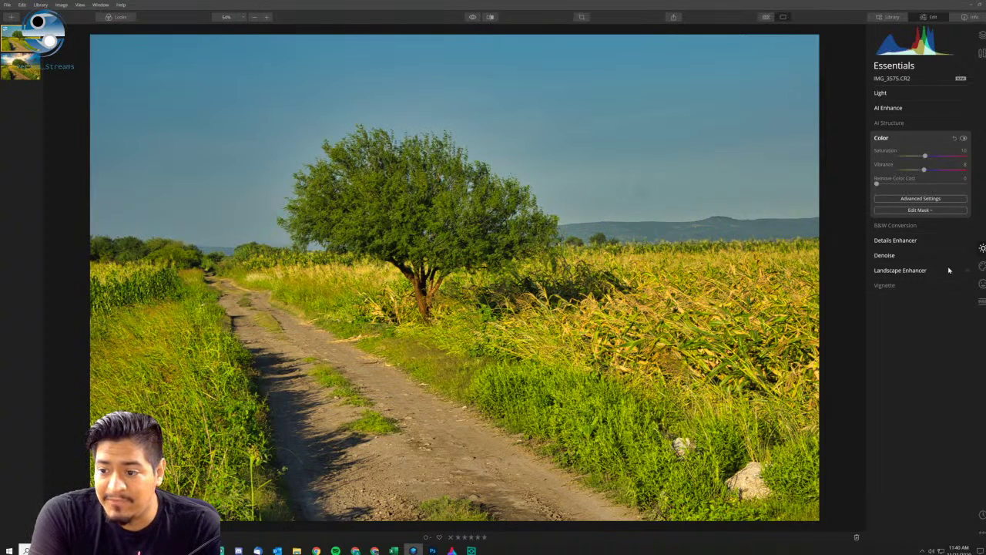
Turn the Creative effects AI Sky Replacement, Sunrays and Mystical back on for the photo.
left_click(982, 284)
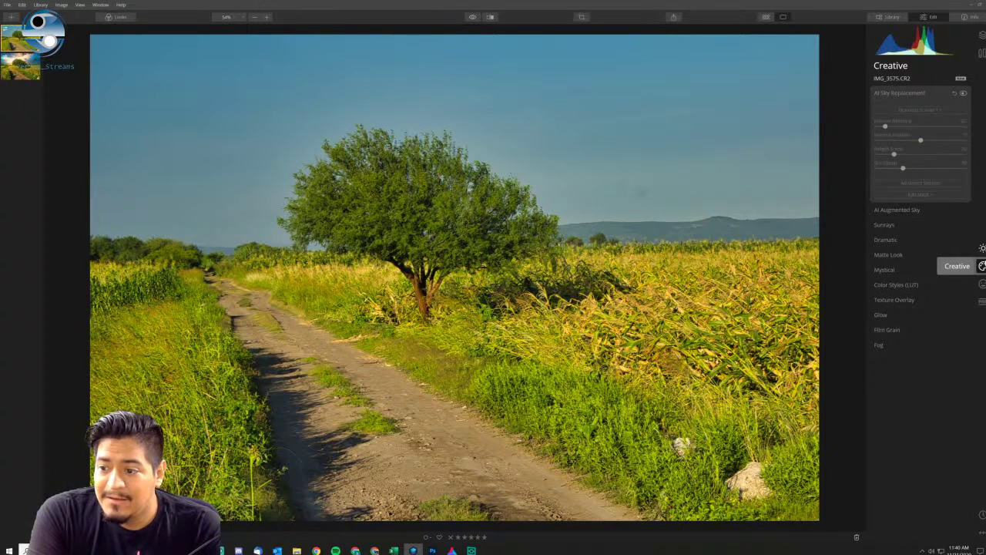
left_click(963, 93)
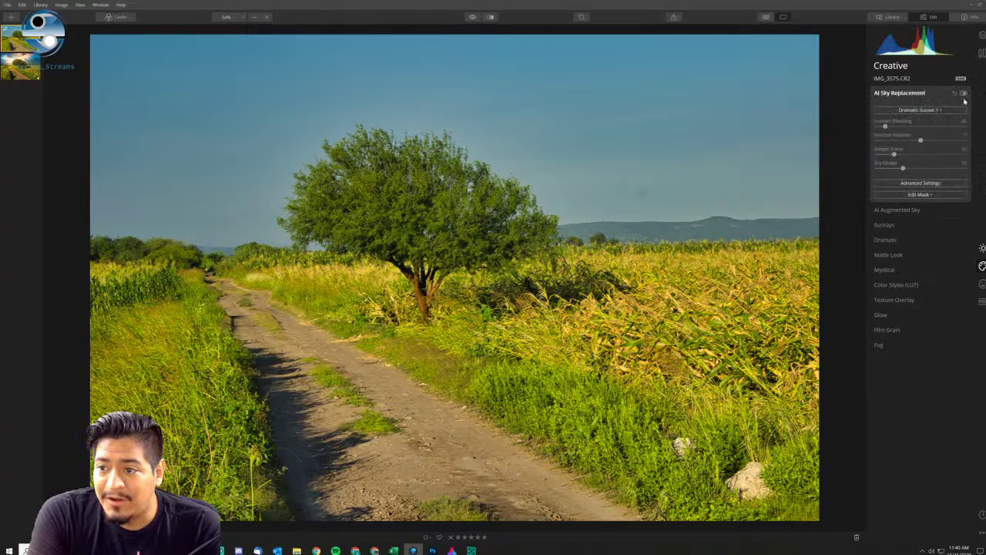
left_click(930, 225)
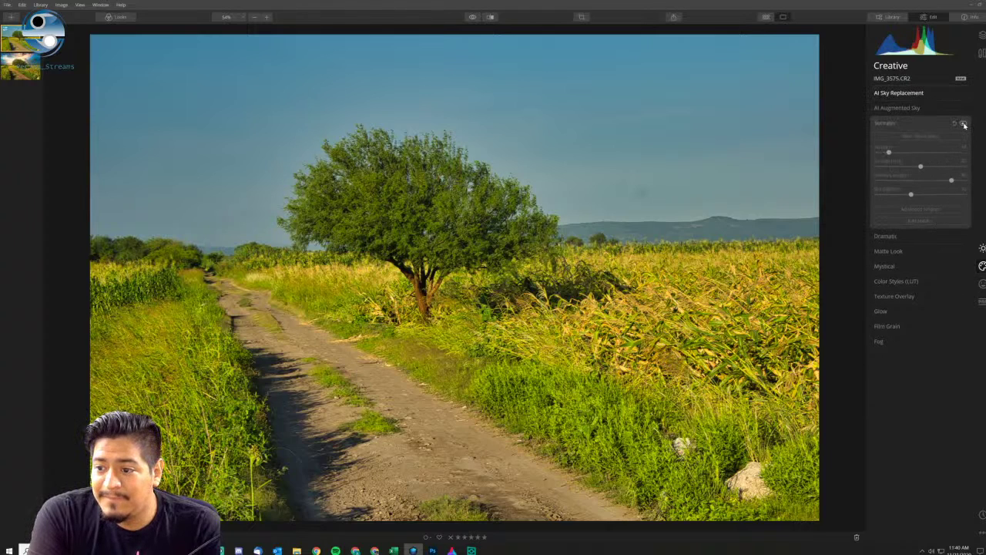
left_click(917, 251)
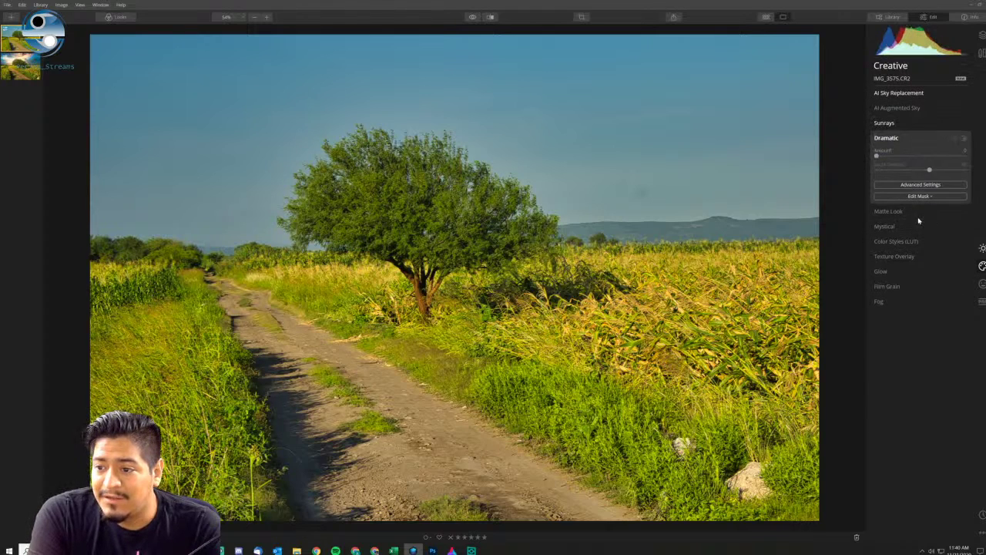
left_click(919, 240)
left_click(965, 168)
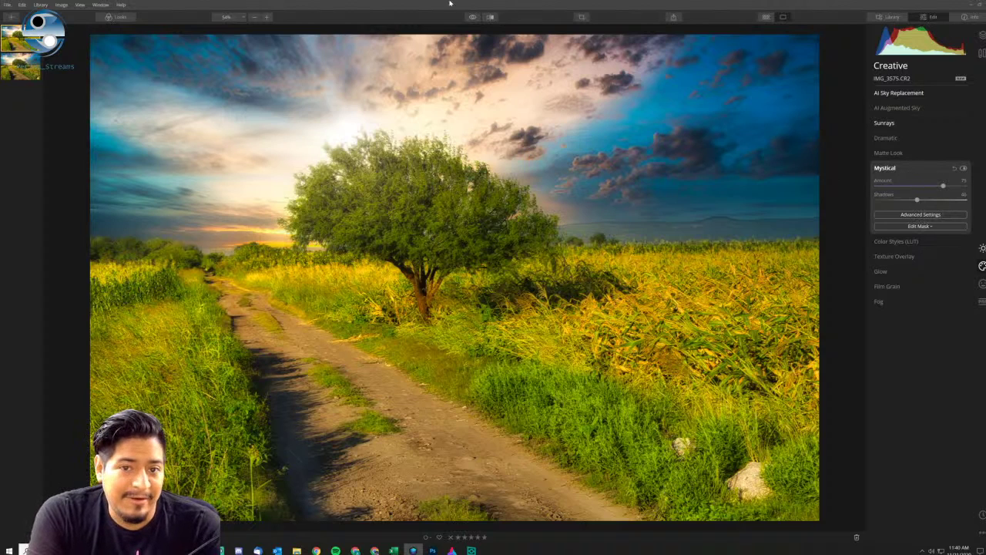
Compare the edited photo with the original several times using the before/after preview.
left_click(474, 18)
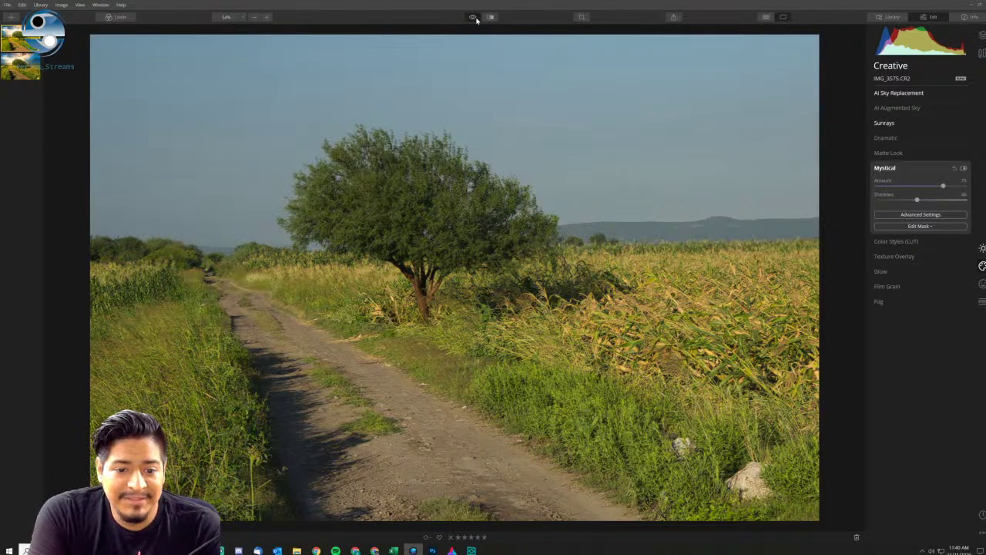
left_click(474, 18)
left_click(474, 17)
left_click(474, 17)
left_click(474, 18)
left_click(474, 18)
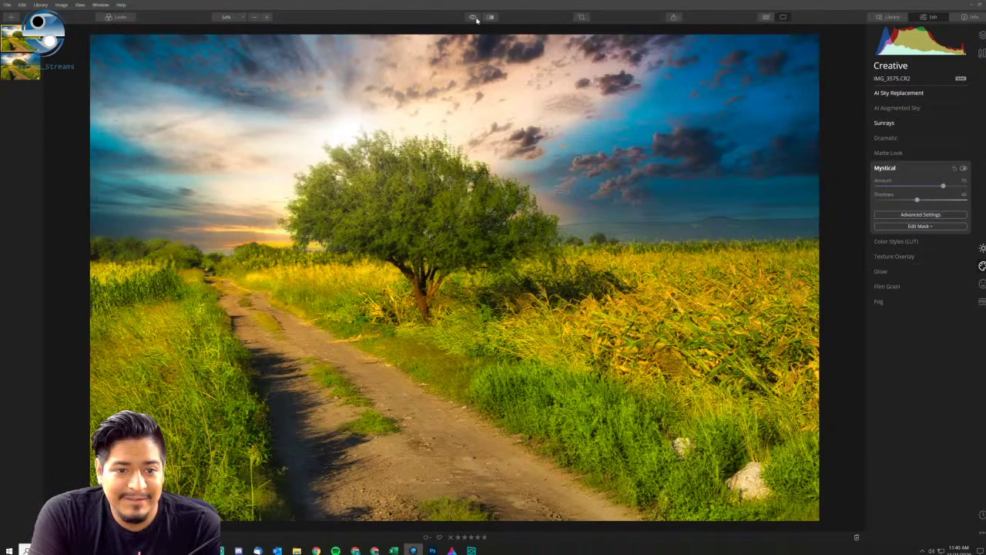
left_click(474, 18)
left_click(474, 18)
left_click(474, 18)
left_click(473, 18)
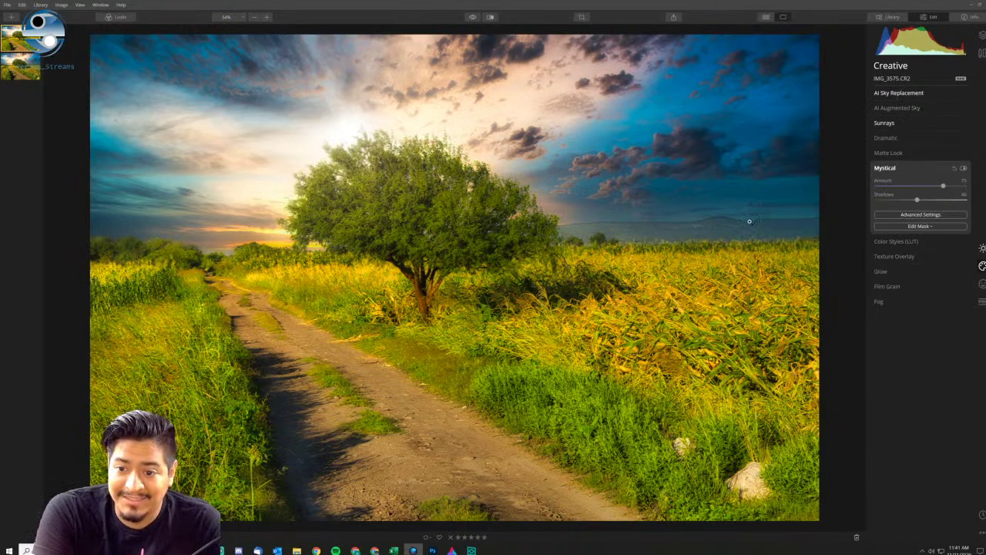
left_click(473, 17)
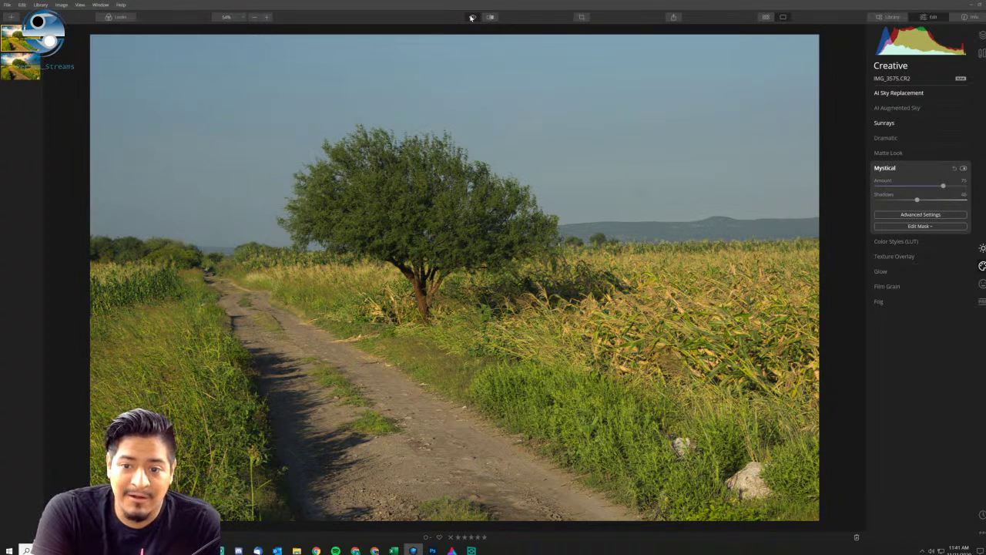
left_click(473, 17)
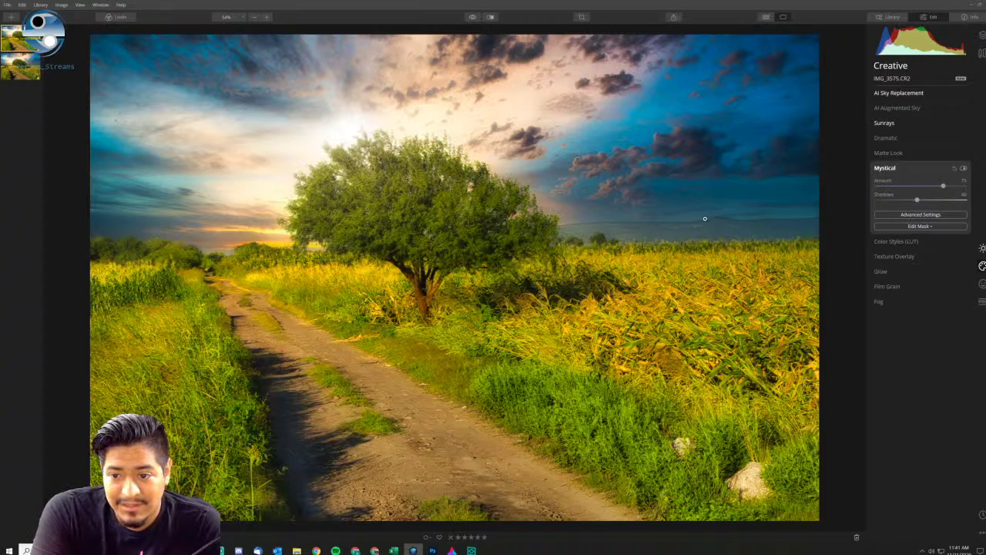
left_click(471, 17)
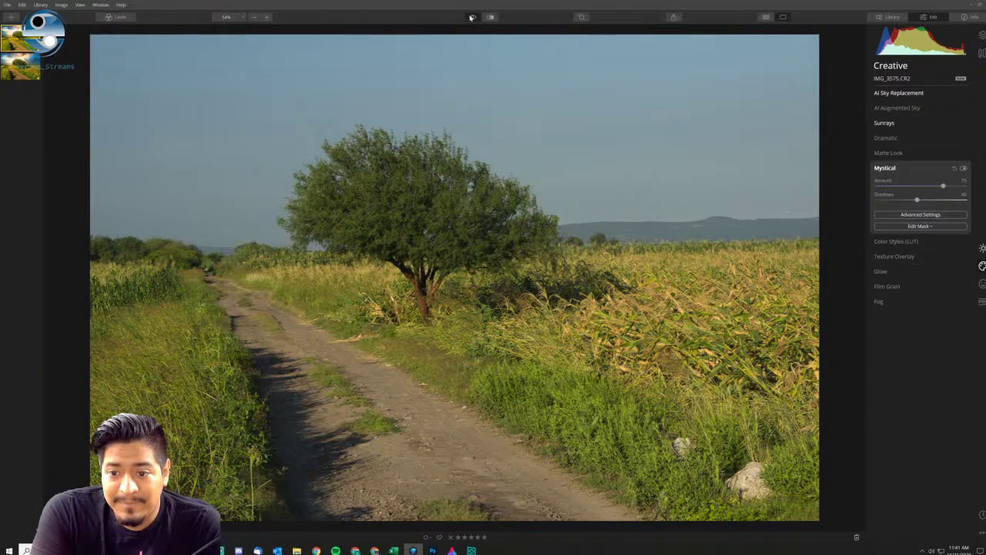
left_click(471, 17)
left_click(470, 17)
left_click(471, 17)
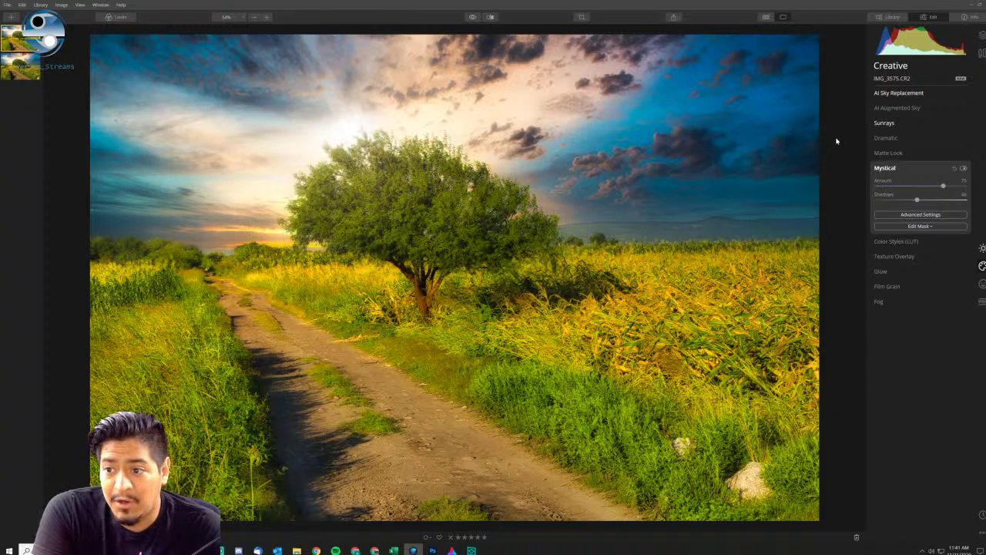
Look through the available skies for AI Sky Replacement without changing the selected one.
left_click(901, 93)
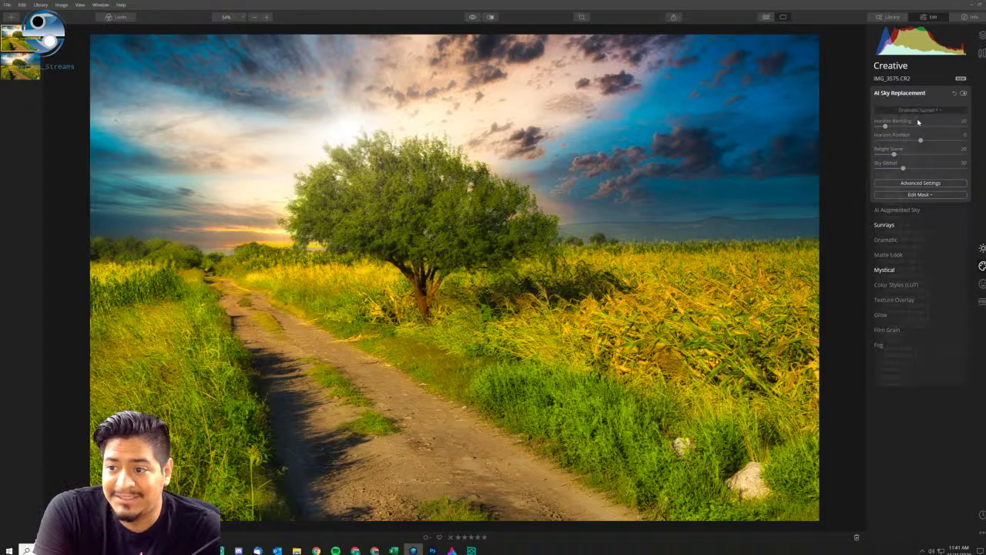
left_click(918, 109)
scroll(911, 212, "up", 5)
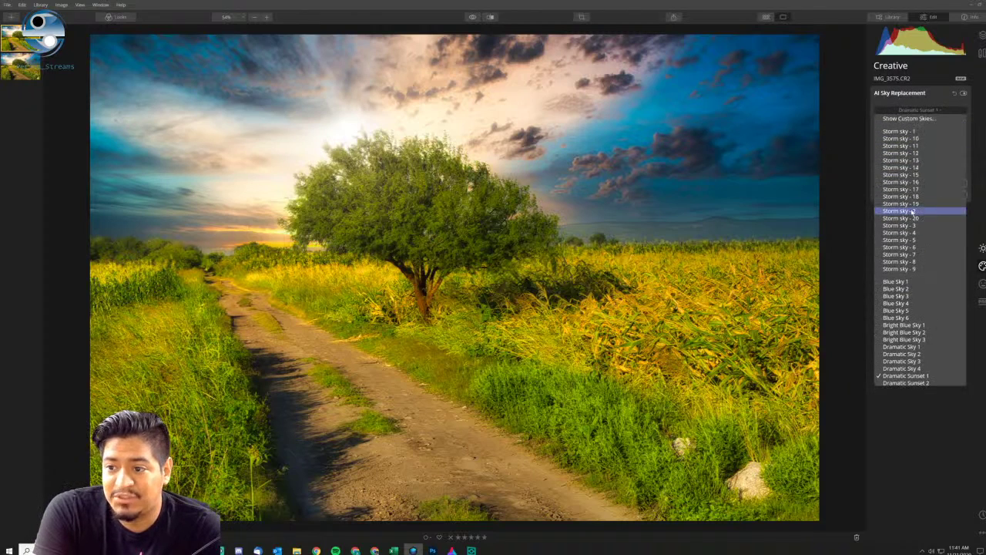
left_click(930, 110)
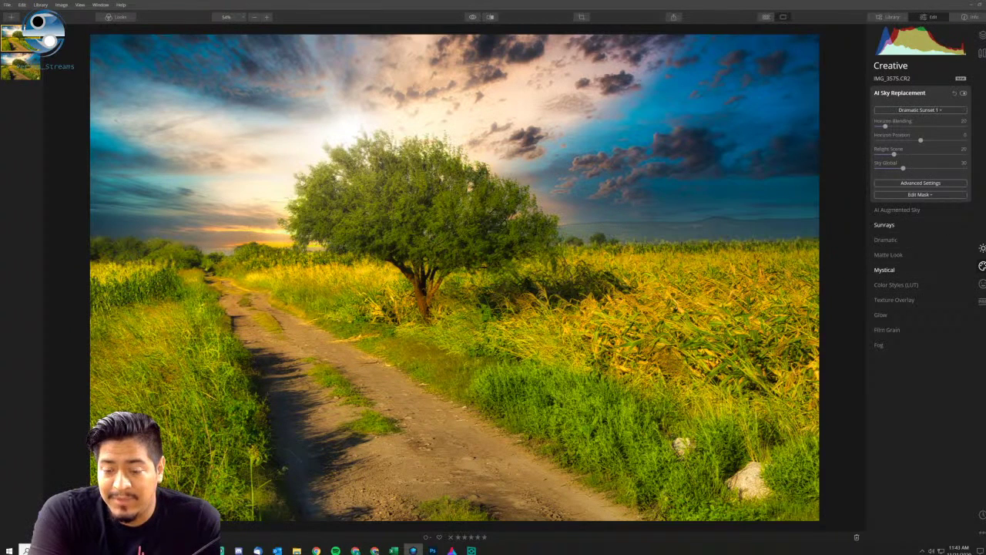
Check the contents of the Test Files folder in File Explorer and return to Luminar 4.
mouse_move(413, 548)
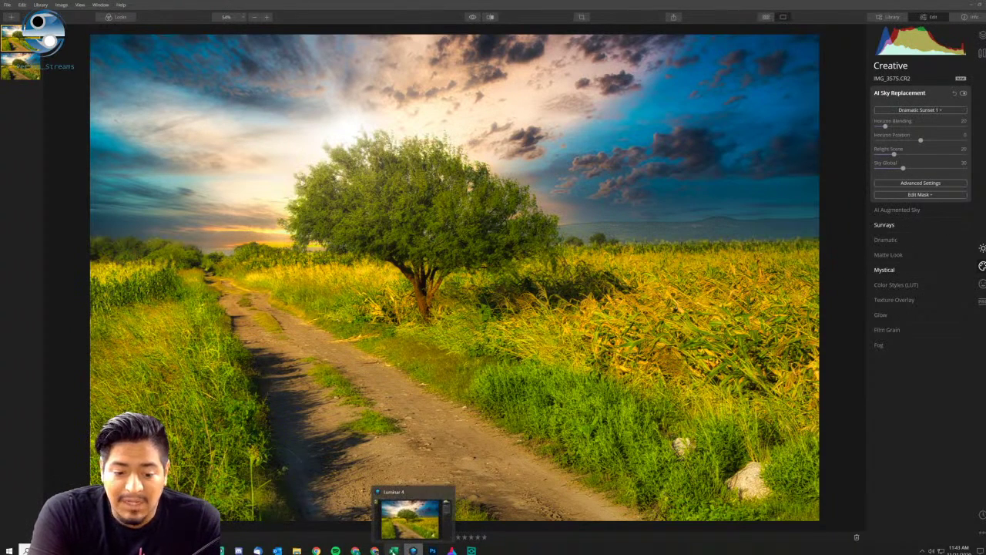
mouse_move(297, 551)
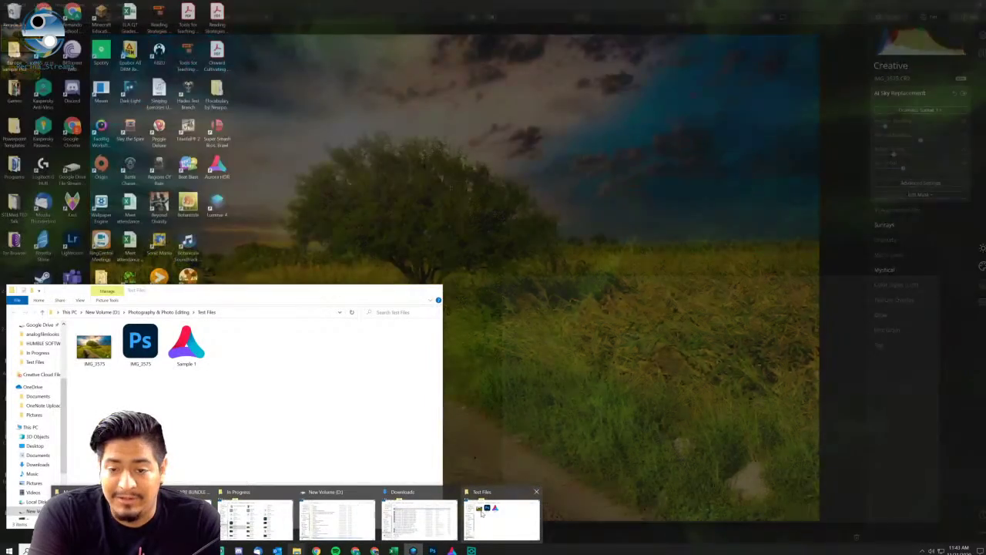
left_click(480, 514)
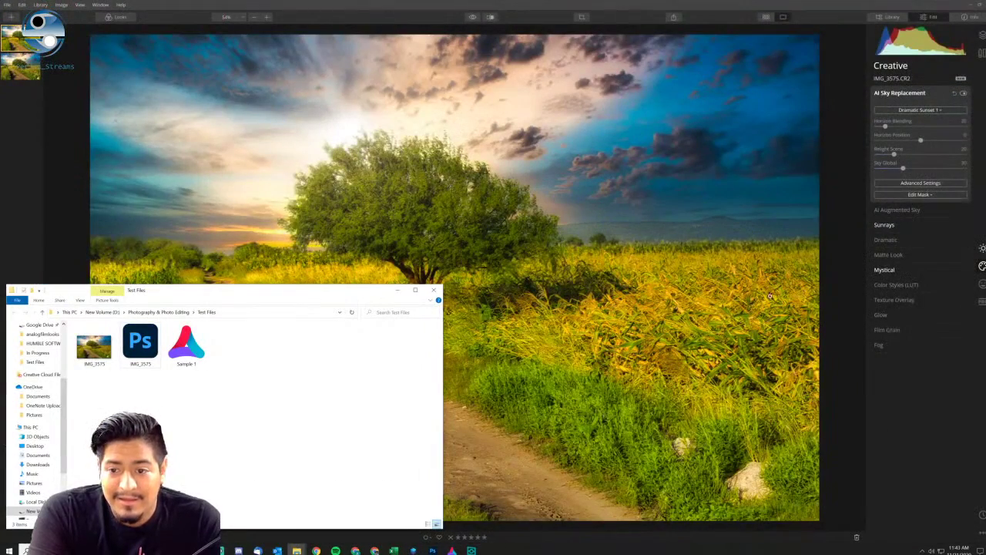
left_click(953, 371)
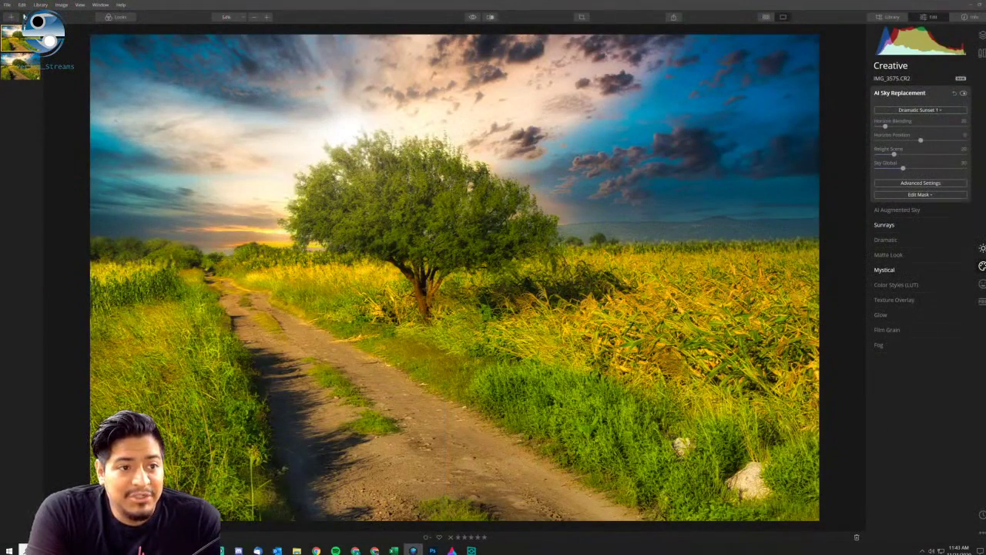
Examine the Professional tools, including Dodge & Burn, Color Enhancer, Photo Filter and Advanced Contrast, and the list of Portrait tools.
left_click(927, 16)
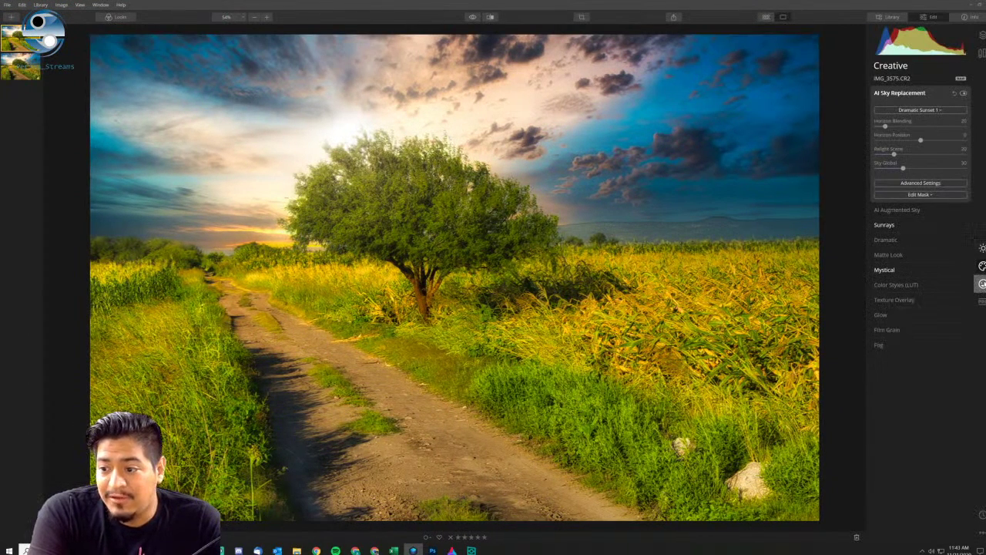
left_click(983, 301)
left_click(982, 301)
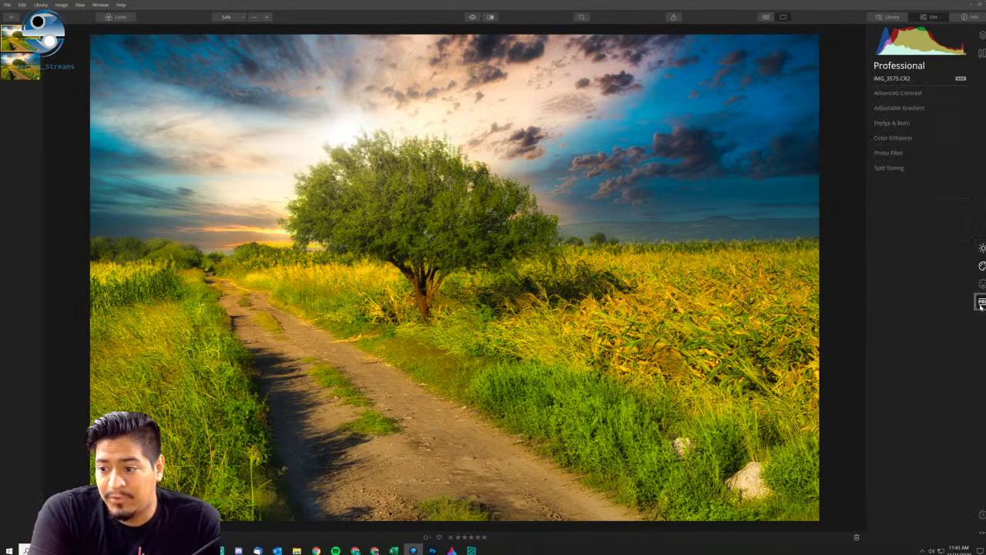
left_click(903, 123)
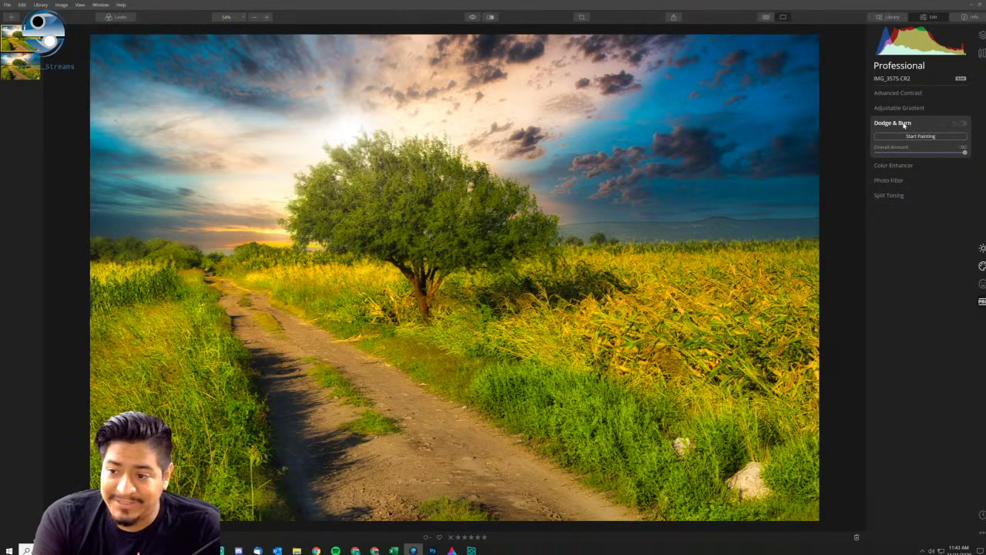
left_click(894, 165)
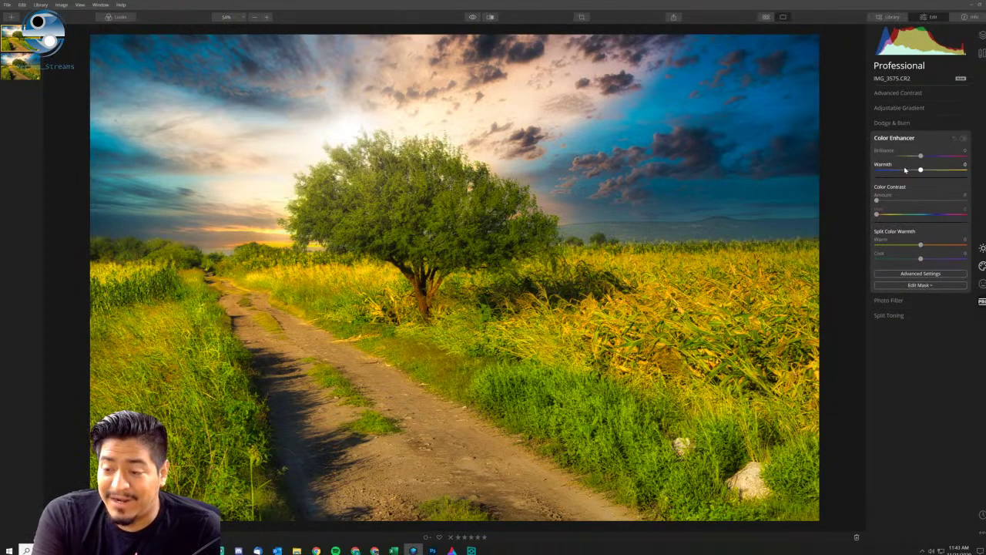
left_click(890, 300)
left_click(898, 93)
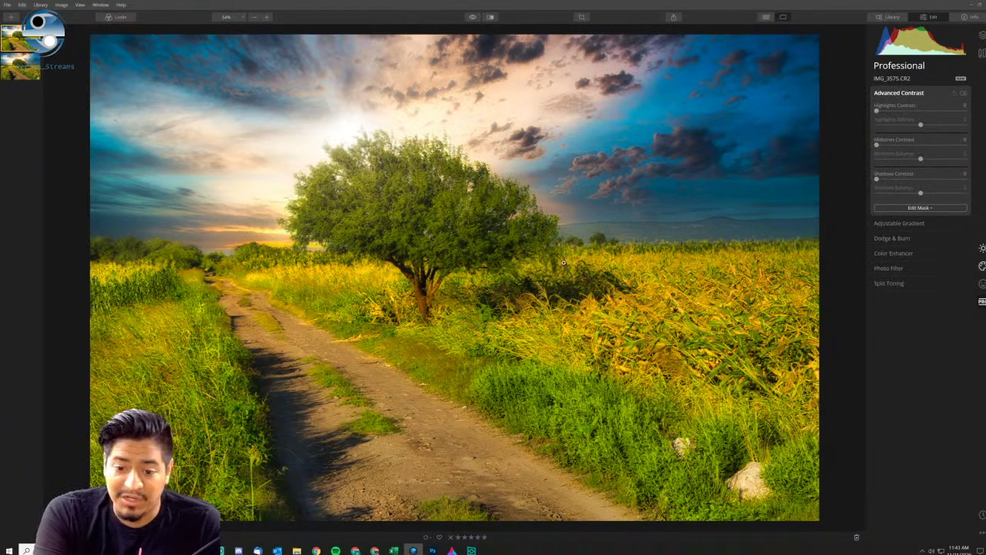
left_click(961, 91)
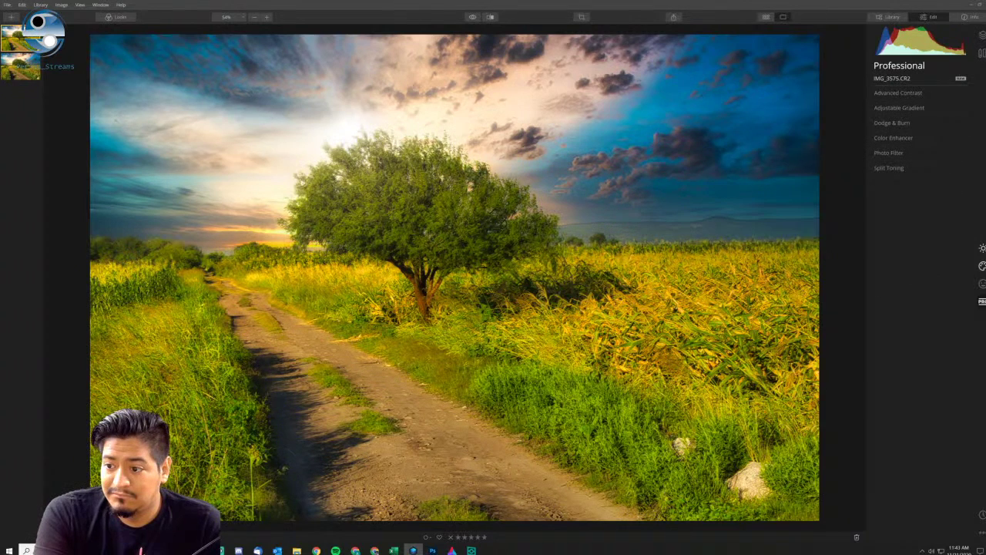
left_click(983, 284)
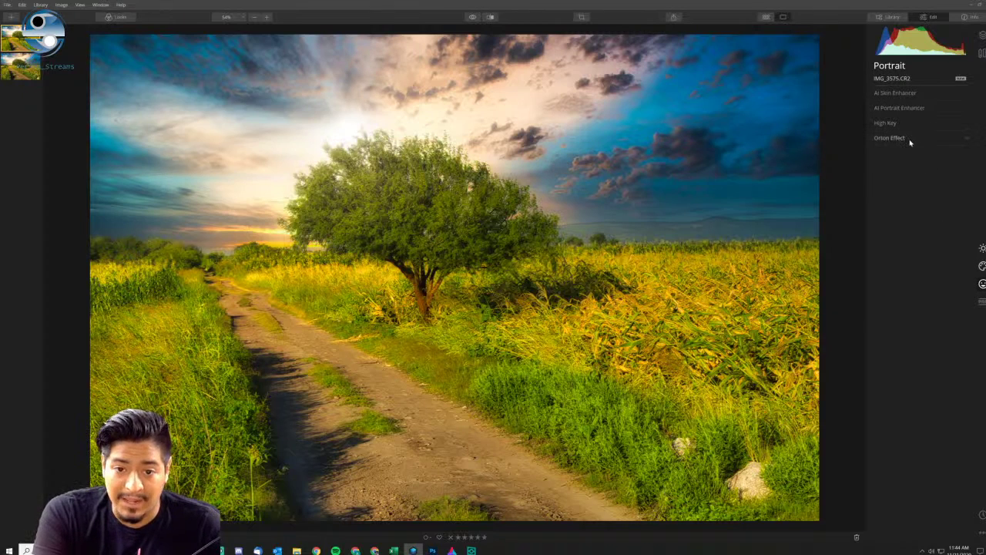
Look through the albums in the Library, opening the second New Album.
left_click(895, 19)
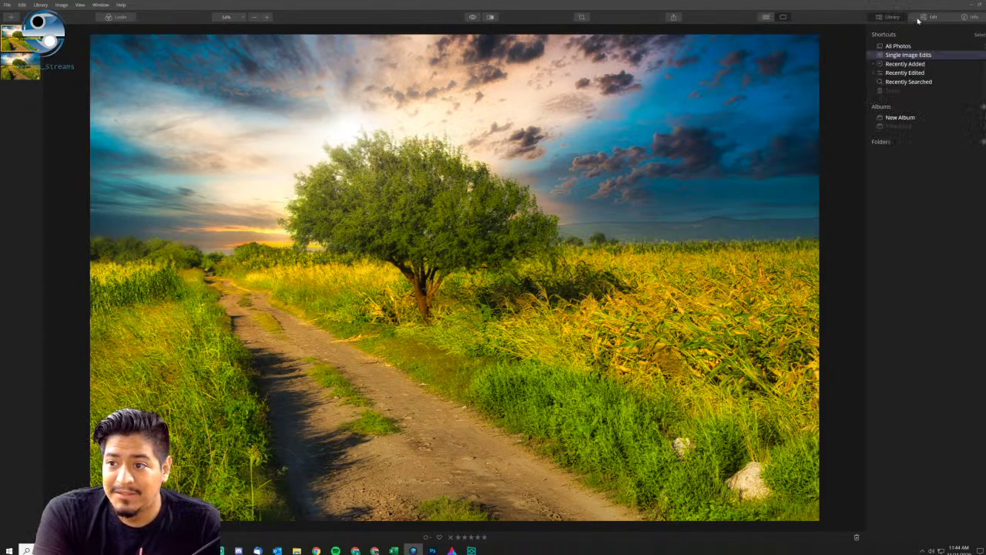
left_click(910, 120)
left_click(912, 127)
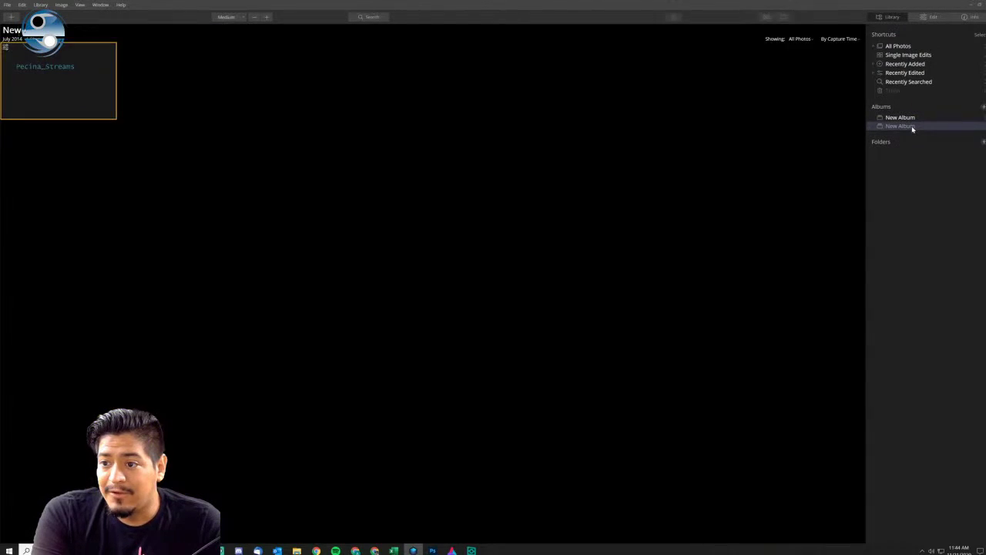
Open IMG_3575.JPG from the In Progress folder as a single image edit.
left_click(3, 6)
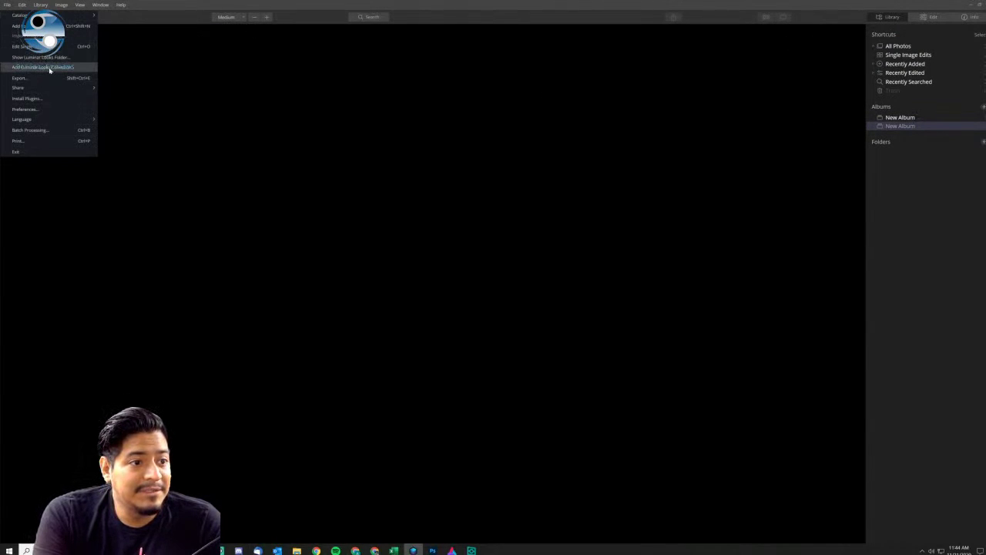
left_click(35, 46)
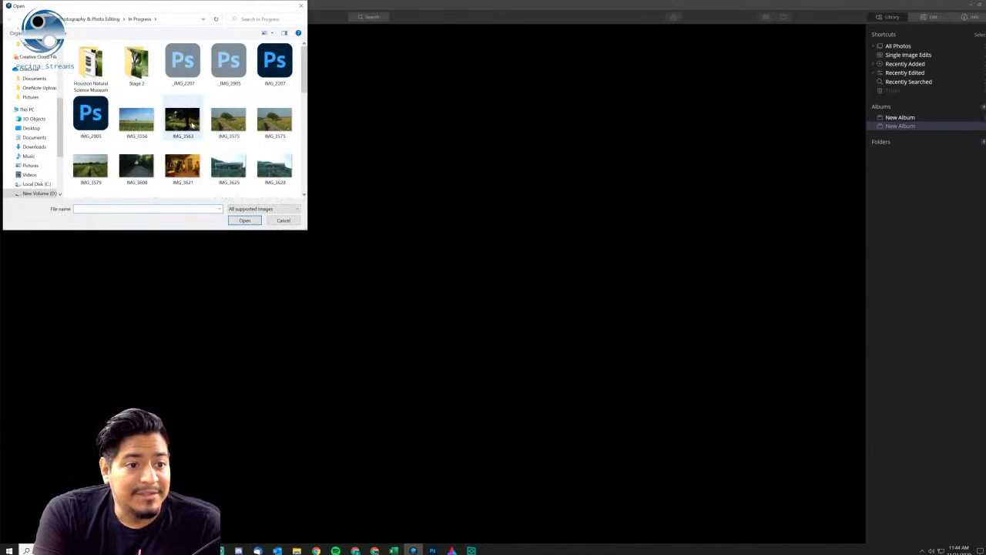
scroll(209, 133, "down", 5)
scroll(210, 135, "down", 1)
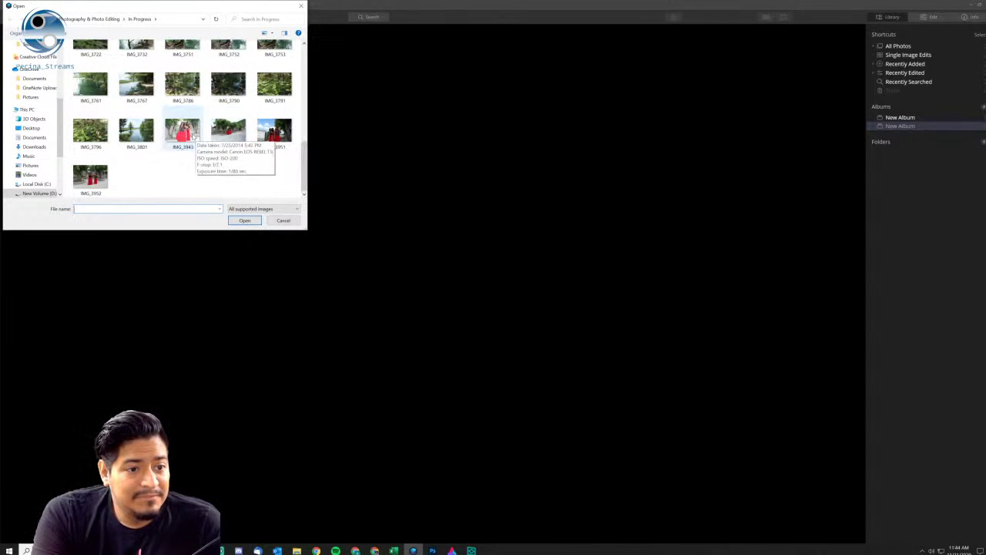
left_click(274, 137)
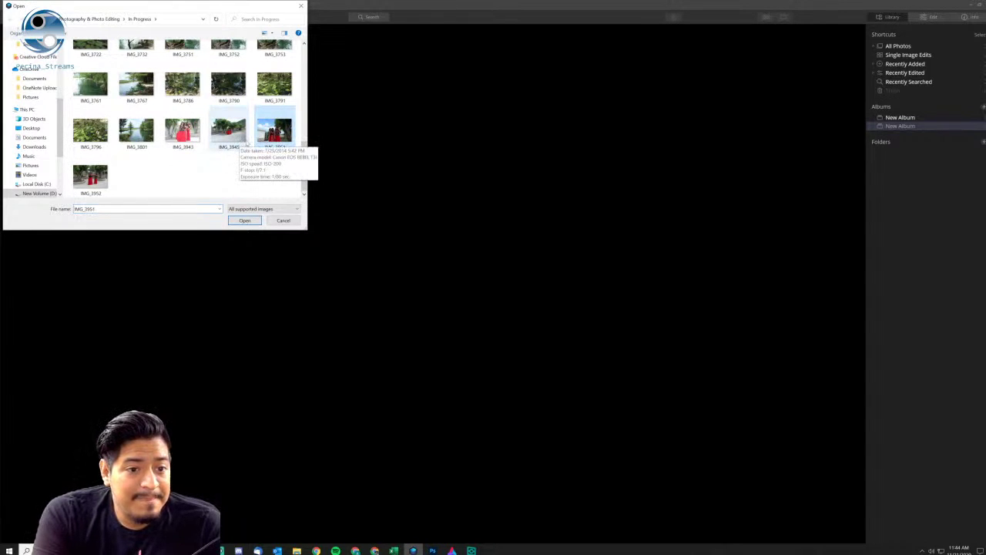
scroll(274, 131, "up", 5)
scroll(278, 141, "up", 3)
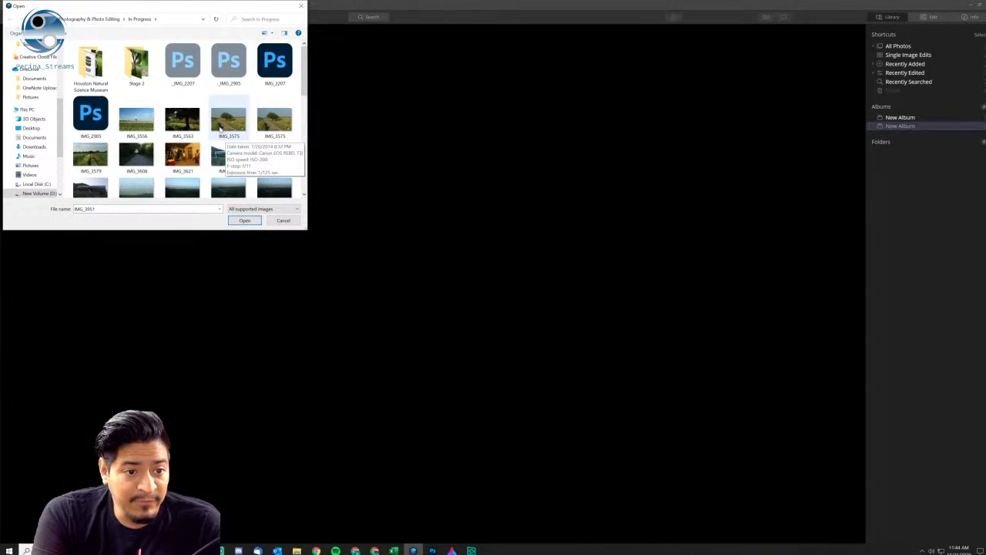
left_click(244, 220)
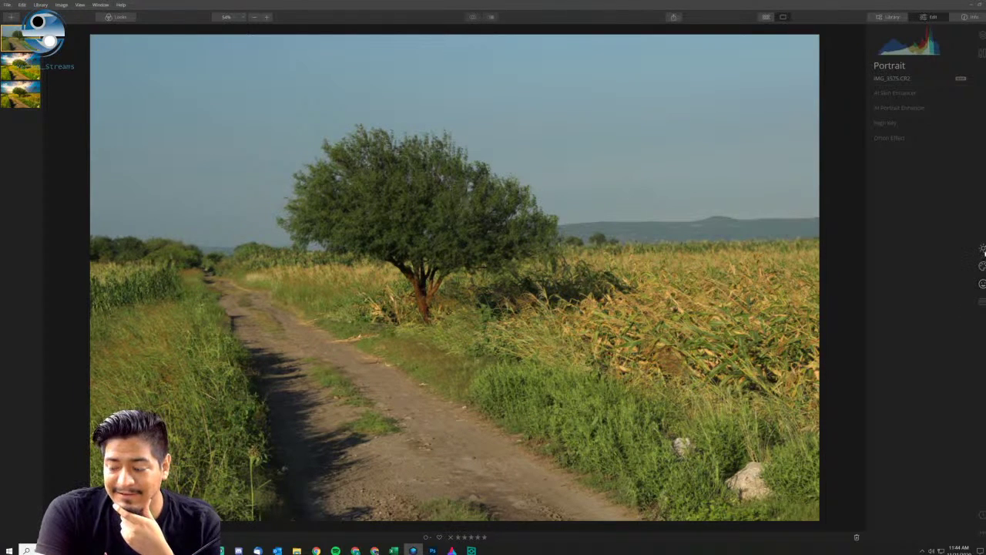
Show the Essentials tools for IMG_3575.JPG and open the Light adjustments.
left_click(915, 18)
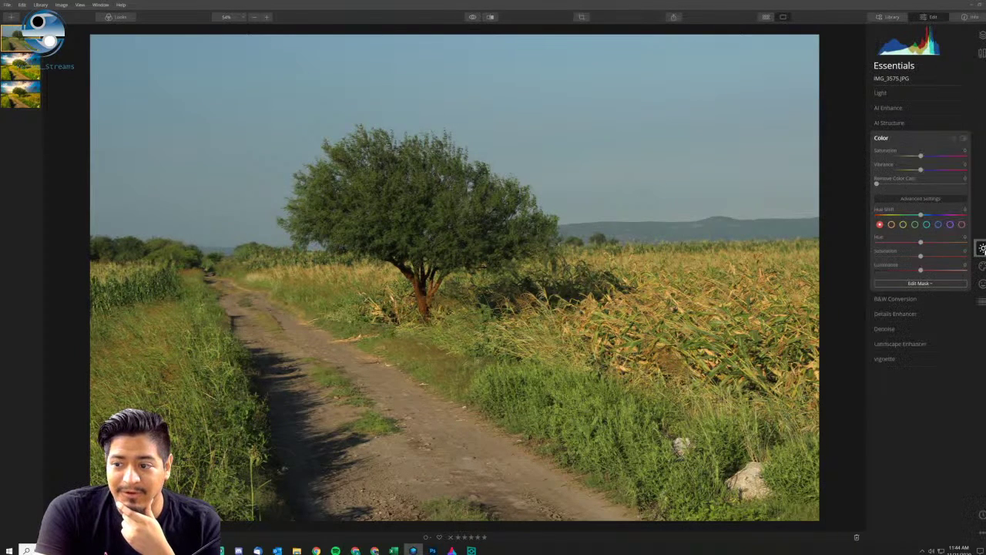
left_click(897, 93)
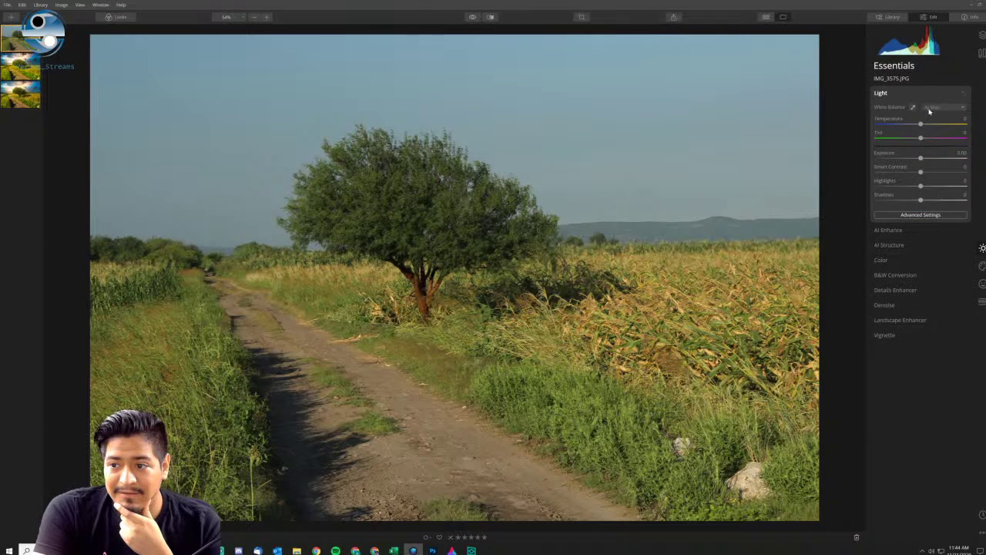
left_click(885, 94)
left_click(882, 94)
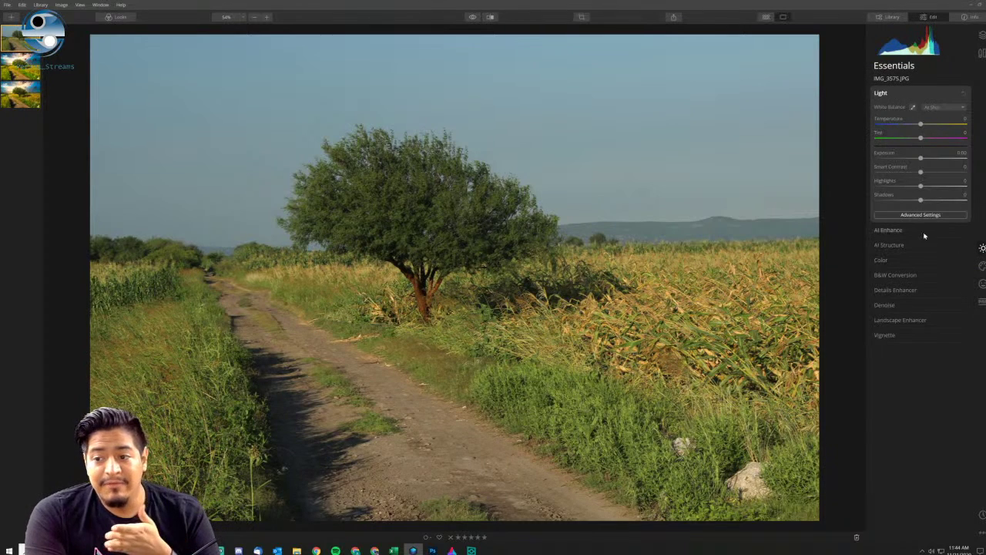
left_click(921, 231)
left_click(912, 93)
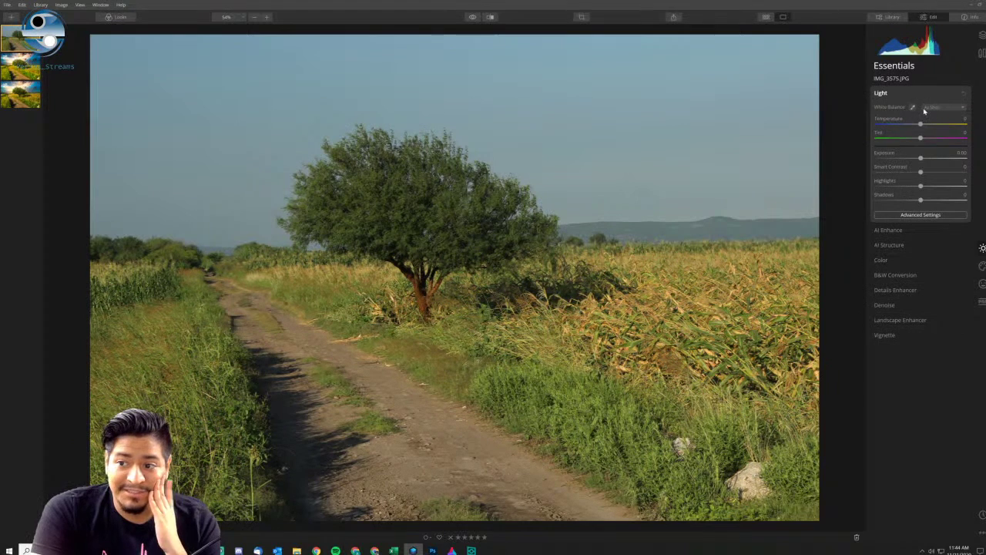
Try a warmer temperature and a sampled neutral white balance on the photo, and reset the Light adjustments.
mouse_move(920, 125)
left_mouse_down()
mouse_move(932, 125)
mouse_move(921, 125)
left_mouse_up()
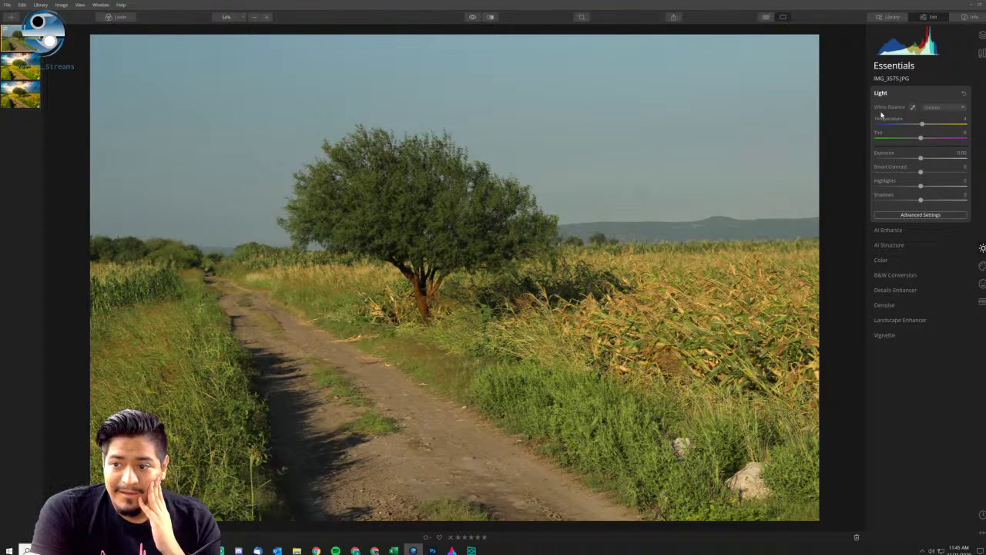
left_click(912, 107)
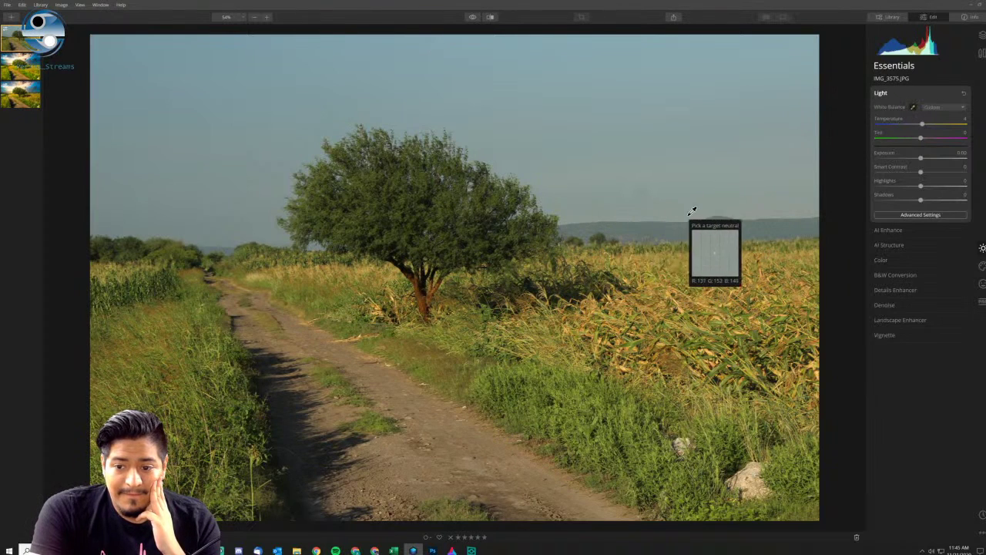
left_click(529, 284)
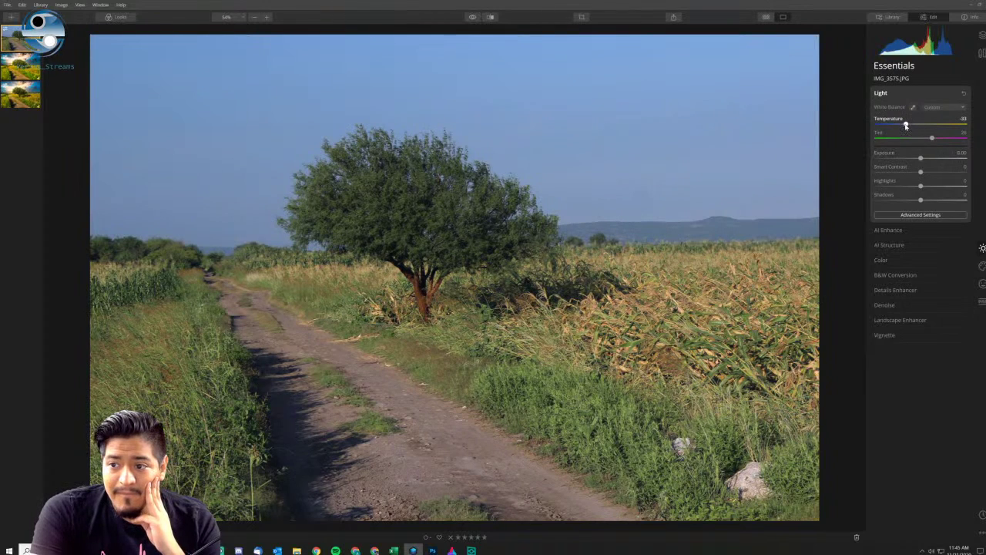
left_click_drag(906, 126, 926, 124)
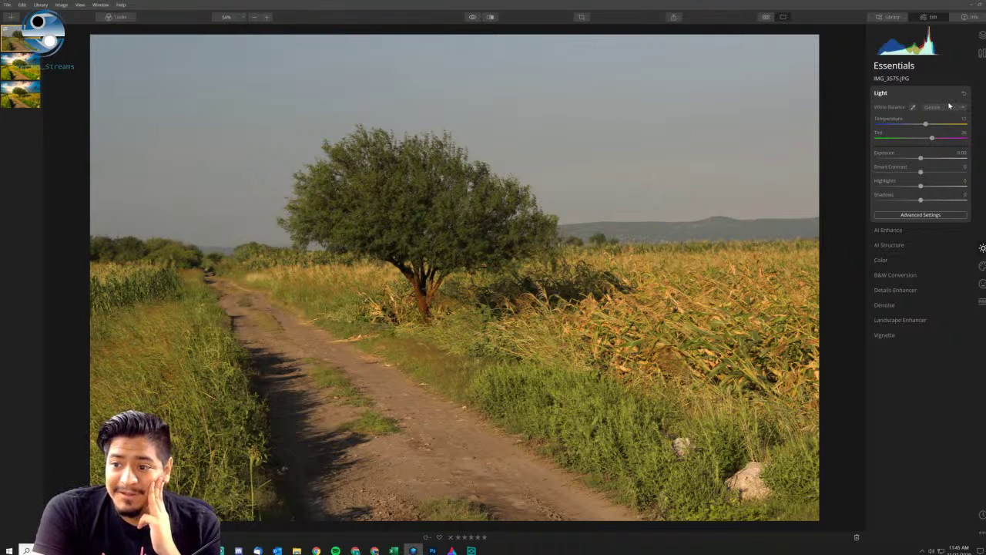
left_click(960, 107)
left_click(937, 115)
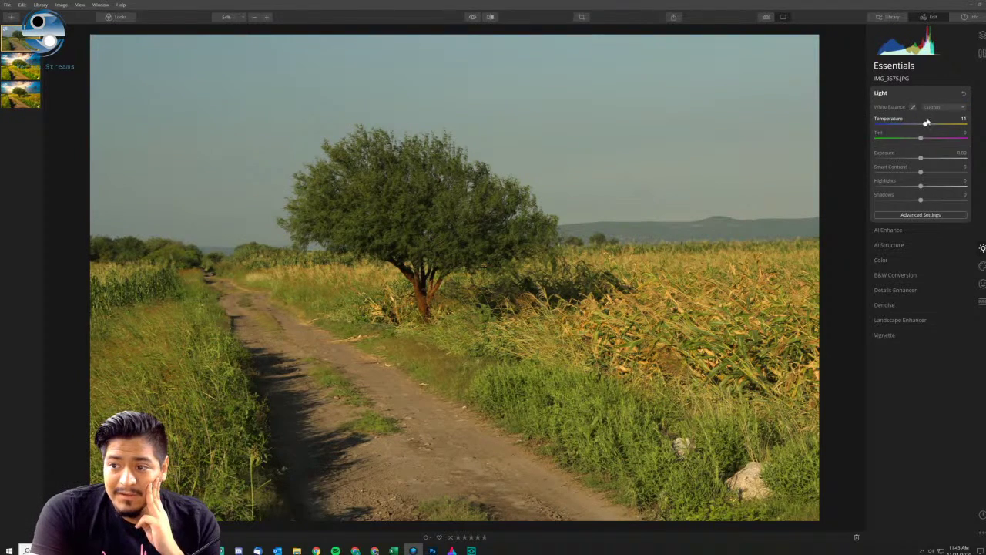
left_click(968, 95)
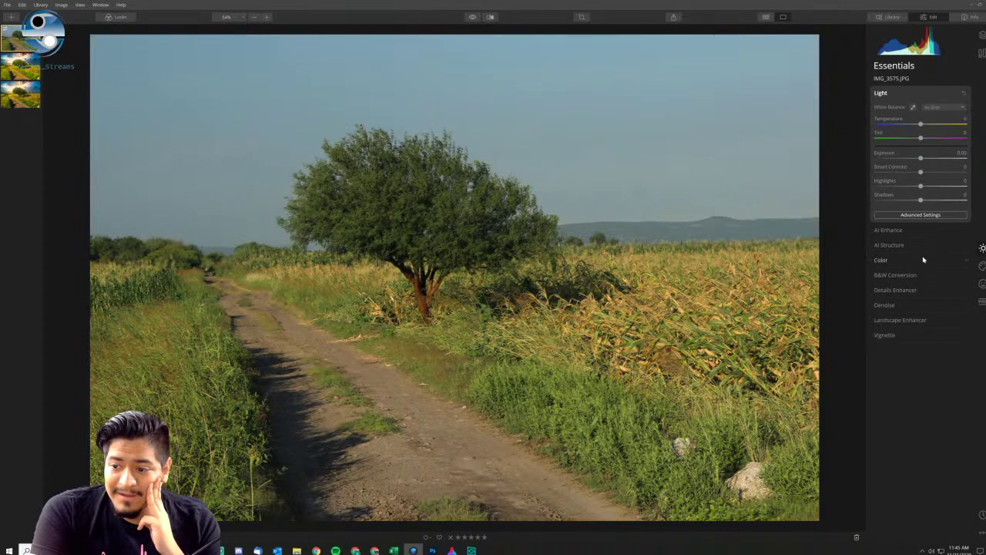
Set Golden Hour to 21 in the Landscape Enhancer.
left_click(898, 290)
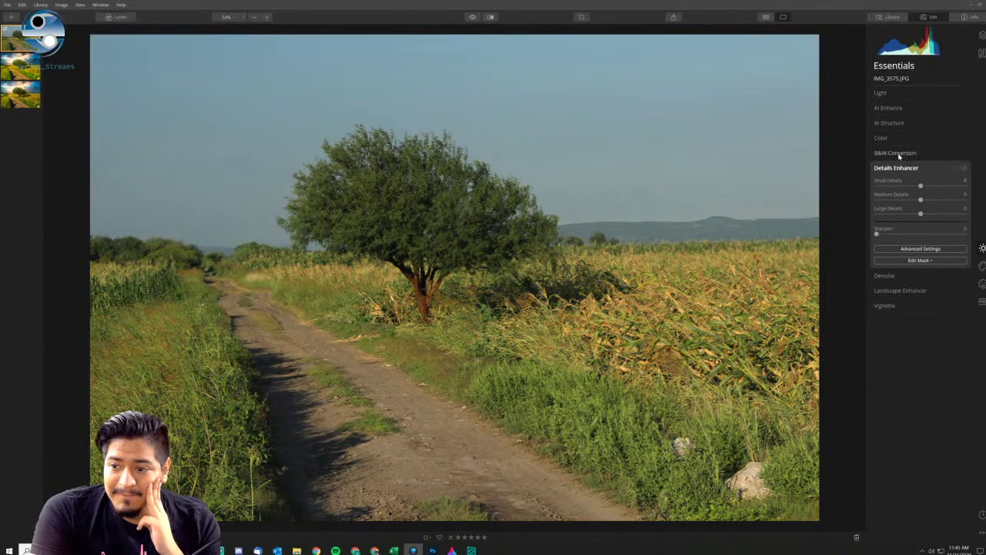
left_click(909, 290)
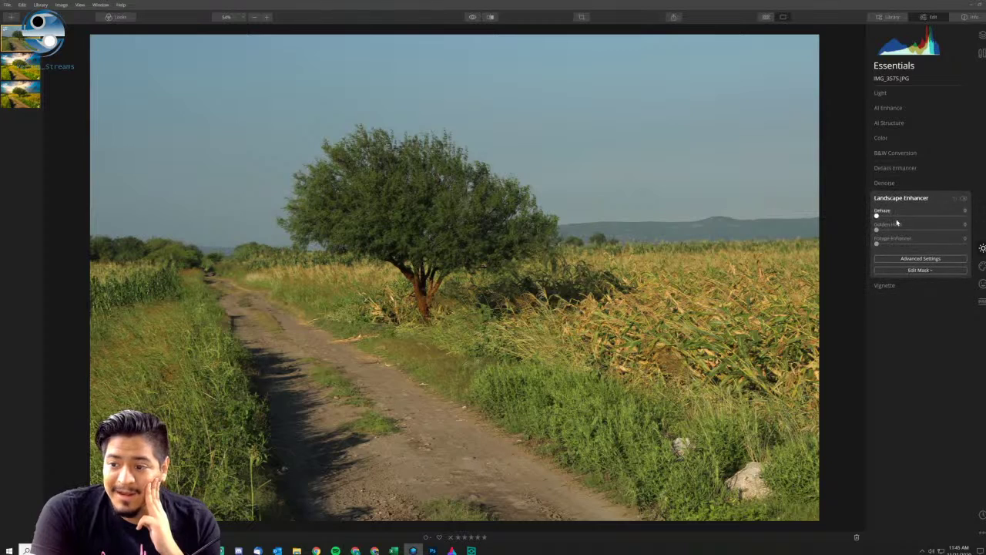
left_click(894, 229)
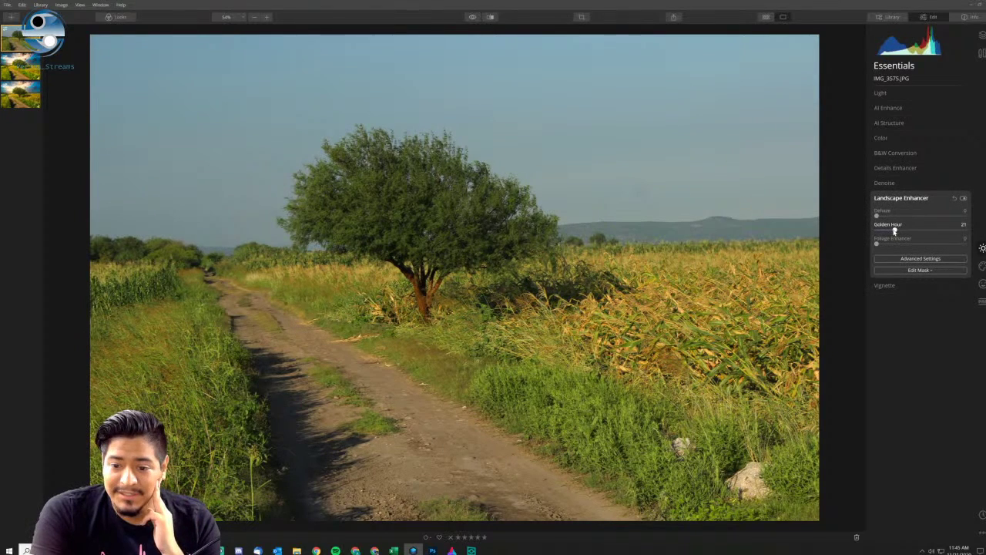
Raise the photo's Exposure to 0.12 in the Light adjustments.
left_click(894, 95)
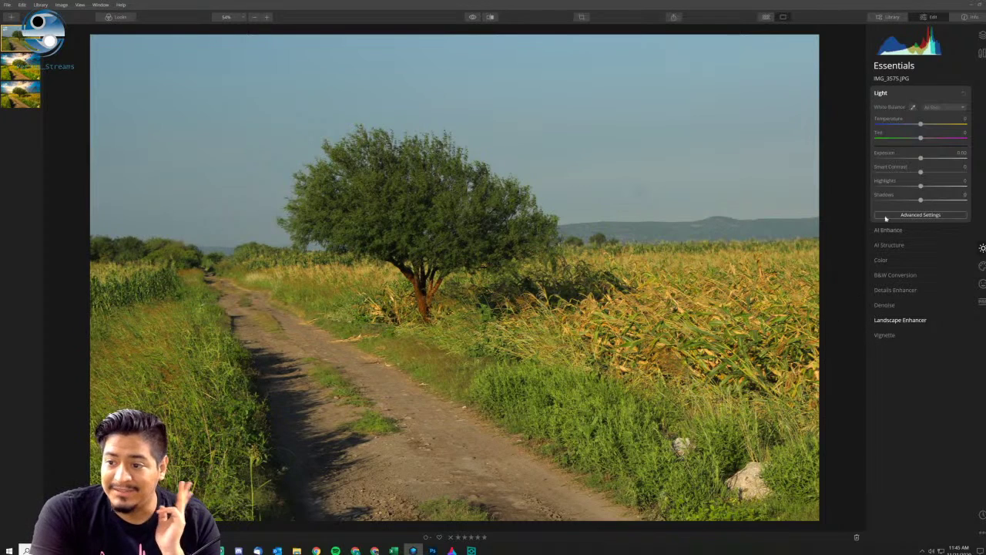
left_click(924, 159)
left_click_drag(925, 158, 922, 158)
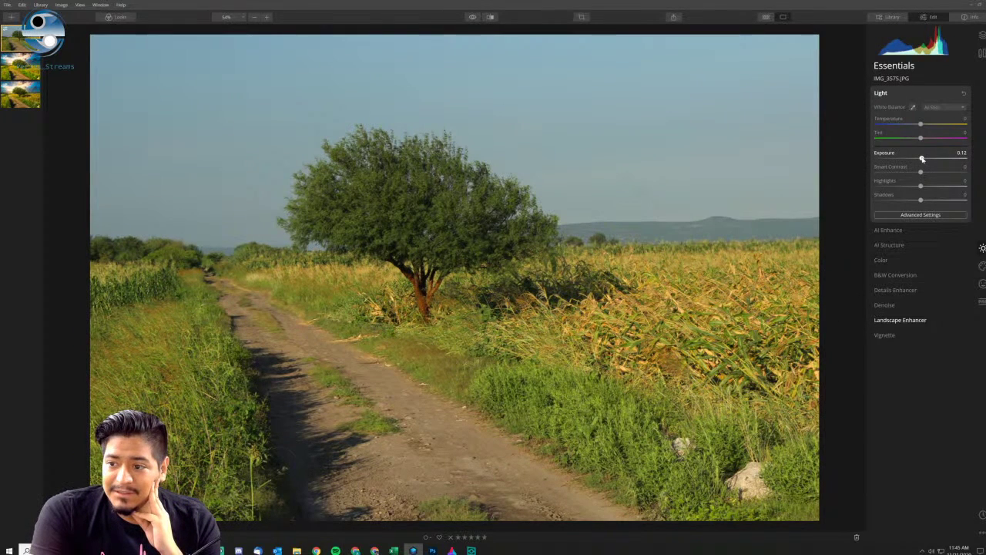
Set AI Accent to about 58 and AI Sky Enhancer to 27 in AI Enhance.
left_click(910, 231)
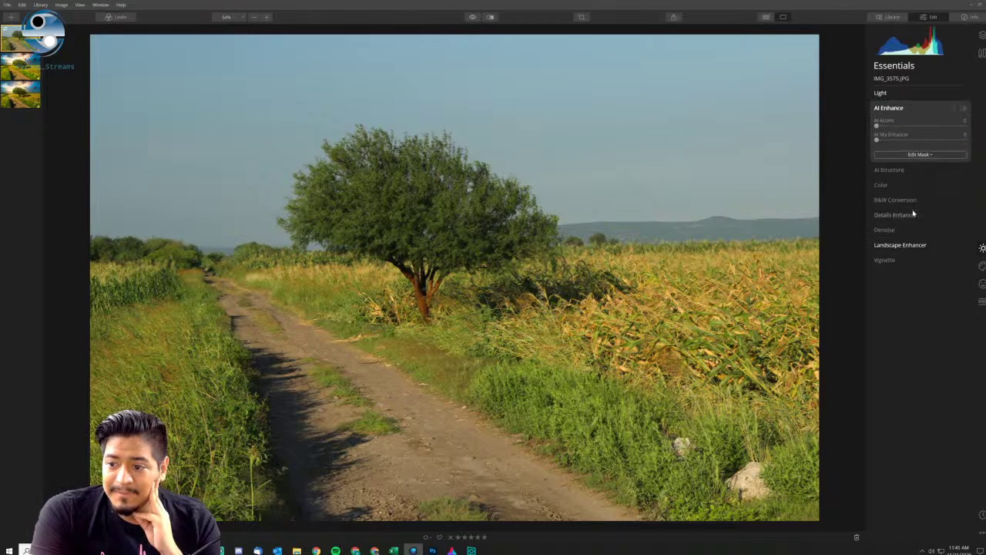
left_click(928, 126)
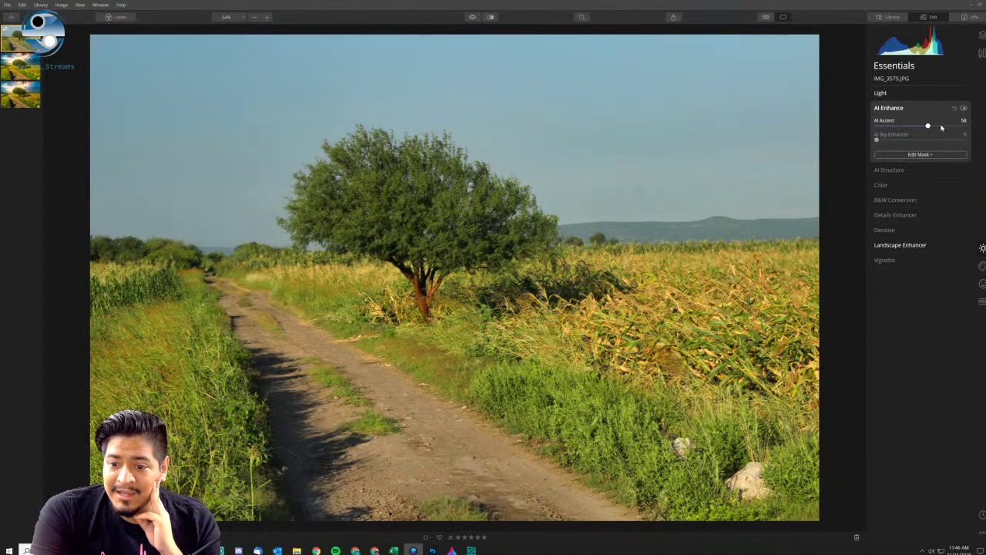
left_click(934, 127)
left_click(928, 127)
left_click(892, 141)
left_click(918, 141)
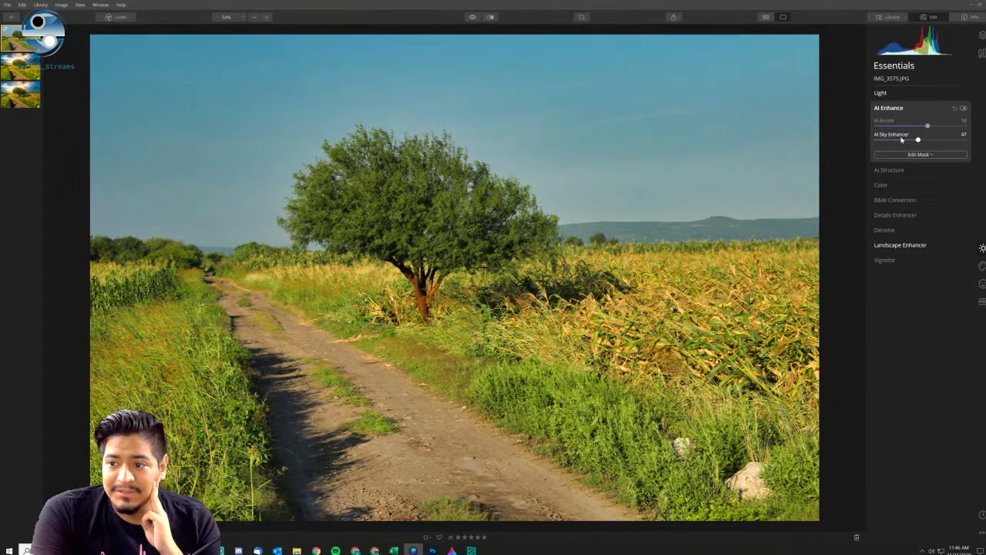
left_click(902, 140)
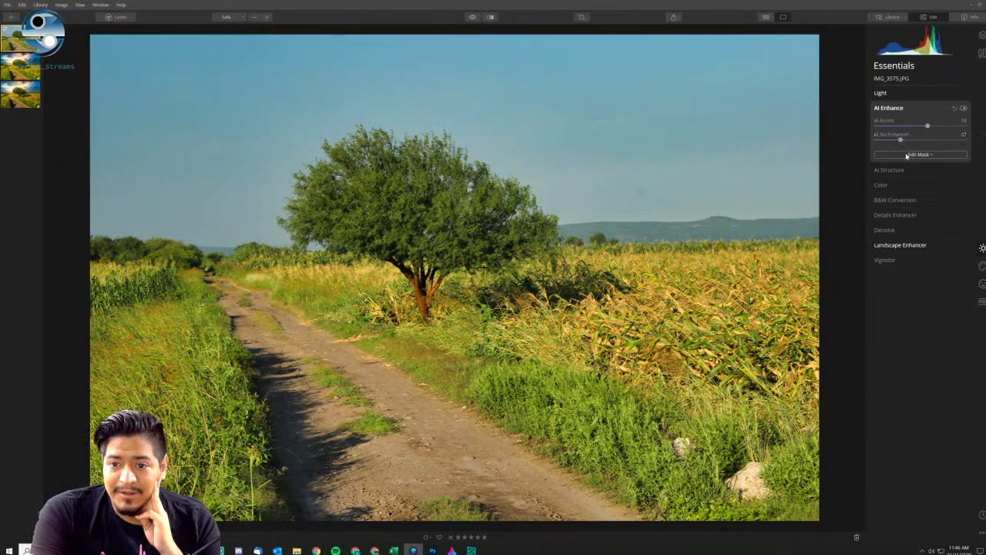
Try a higher AI Structure amount on the photo and reset it.
left_click(907, 170)
left_click(936, 141)
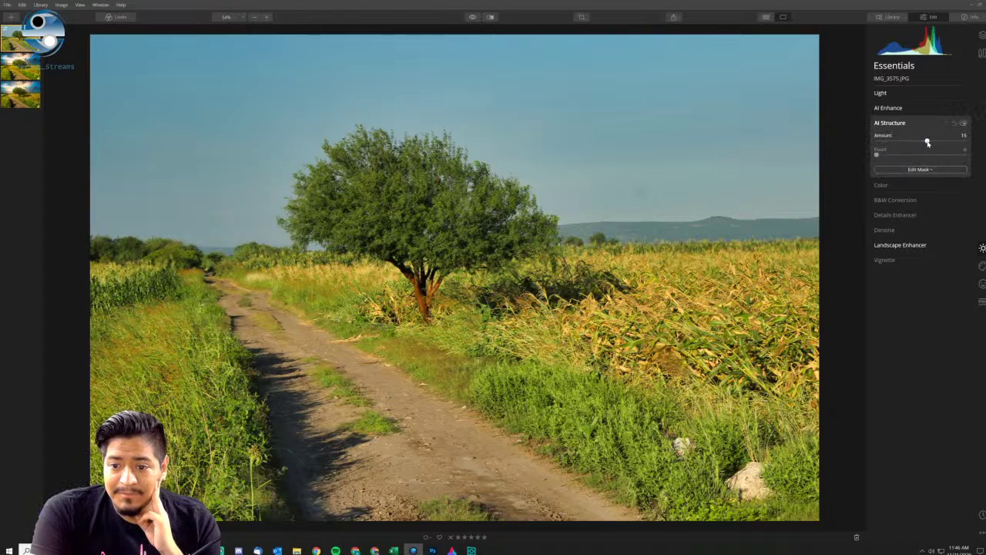
left_click(955, 123)
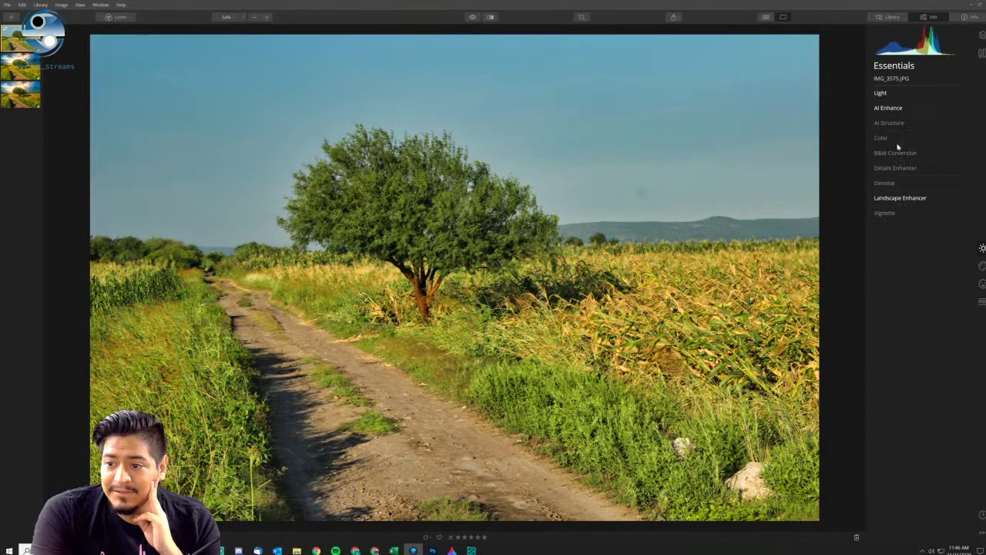
Raise Saturation to about 8 and Vibrance slightly in the Color adjustments.
left_click(899, 139)
left_click(925, 156)
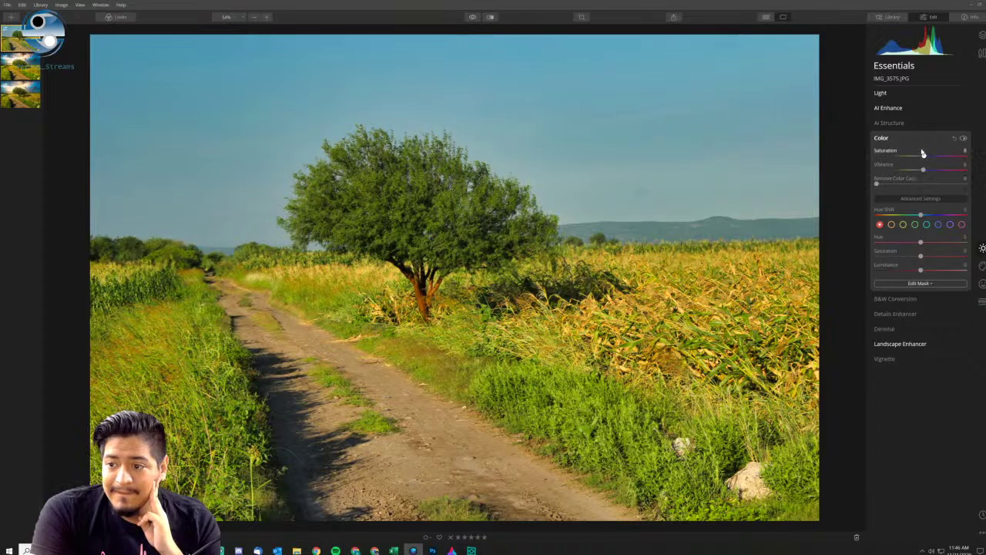
left_click(902, 139)
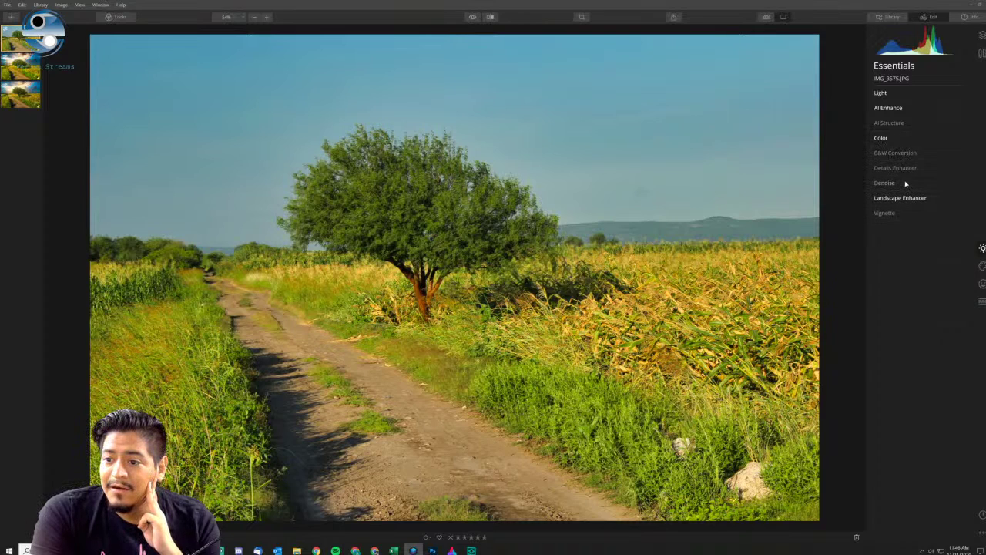
Raise Small Details to about 7 in Details Enhancer and set Luminosity Denoise to 62 in Denoise.
left_click(905, 182)
left_click(908, 168)
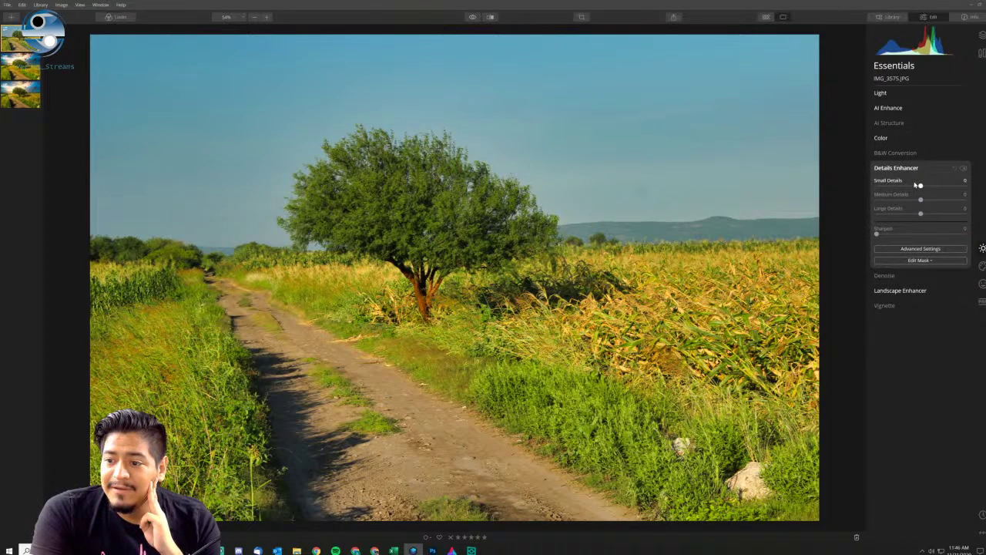
left_click(917, 169)
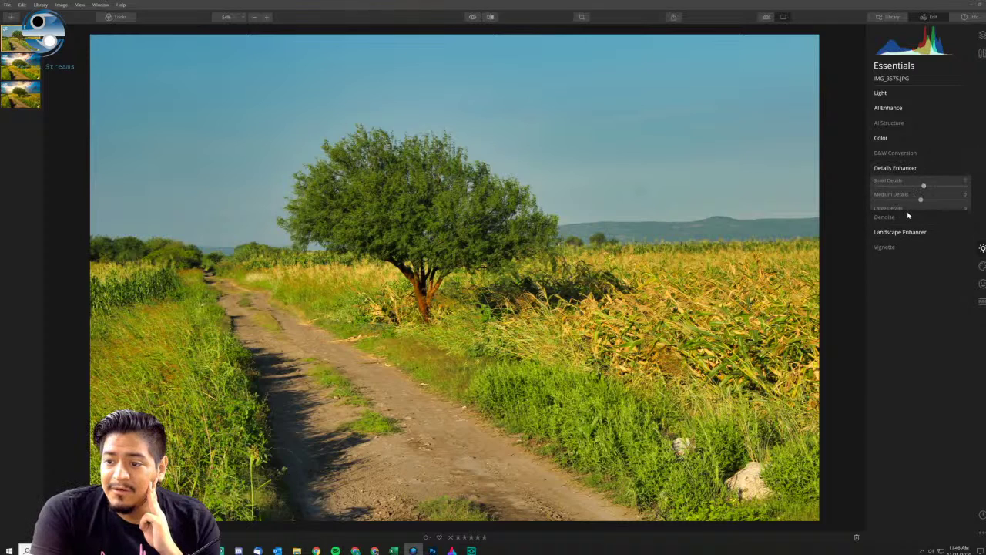
left_click(895, 183)
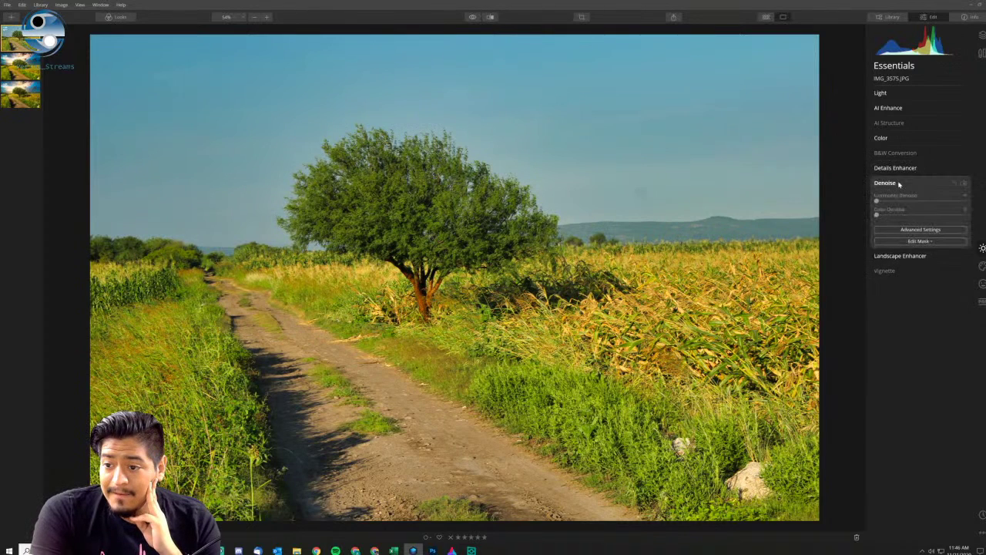
left_click_drag(920, 201, 930, 201)
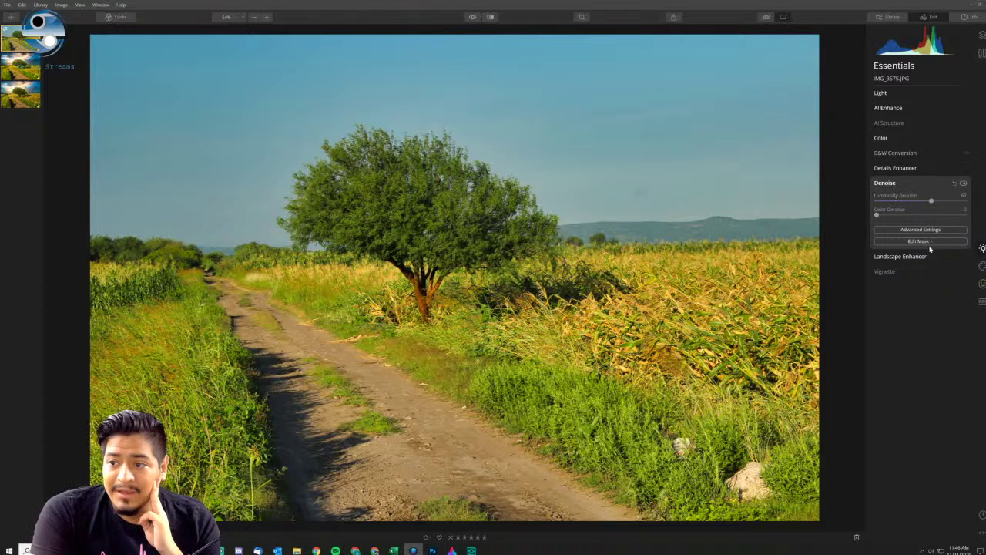
Replace the photo's sky with the Dramatic Sunset 1 preset in AI Sky Replacement and compare it with the version open in Photoshop.
left_click(978, 264)
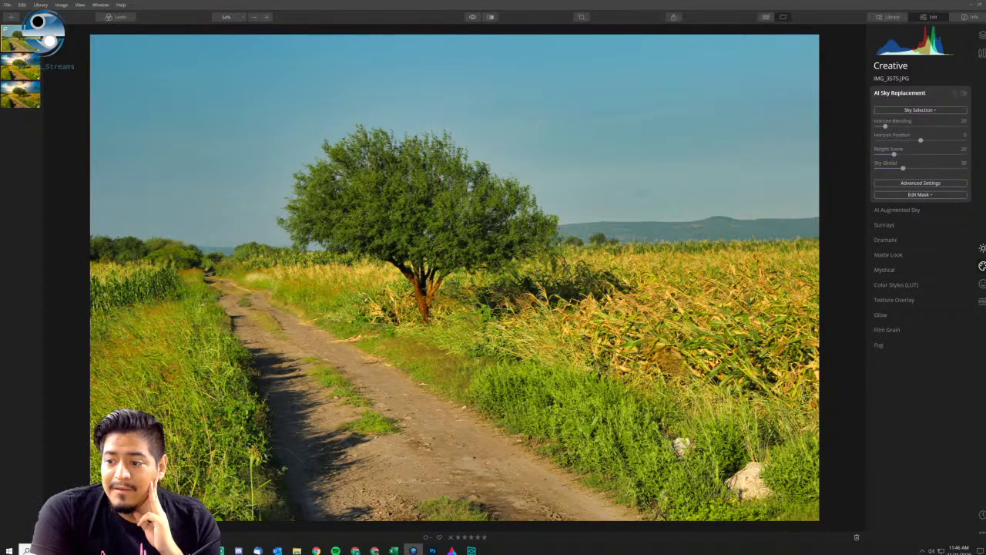
left_click(932, 111)
scroll(906, 231, "down", 5)
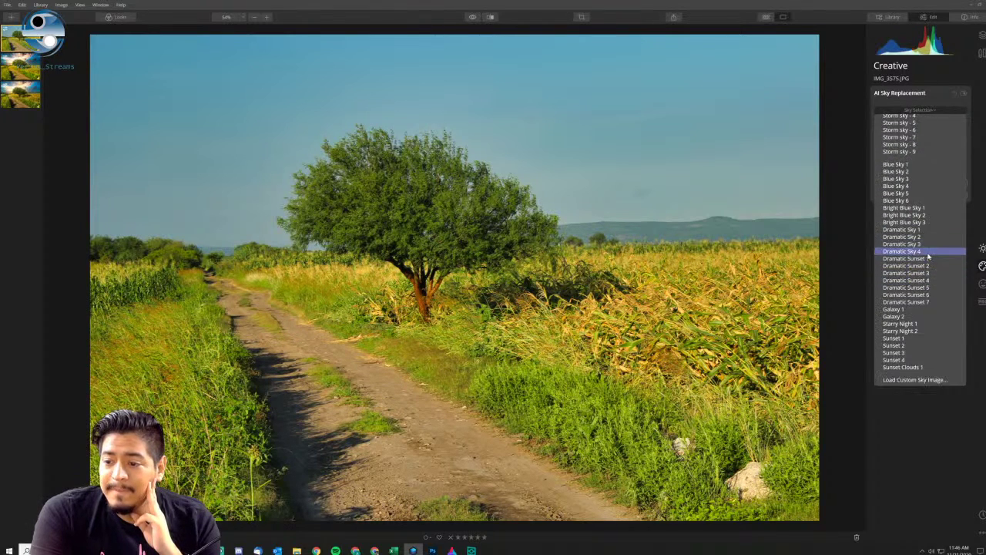
left_click(905, 258)
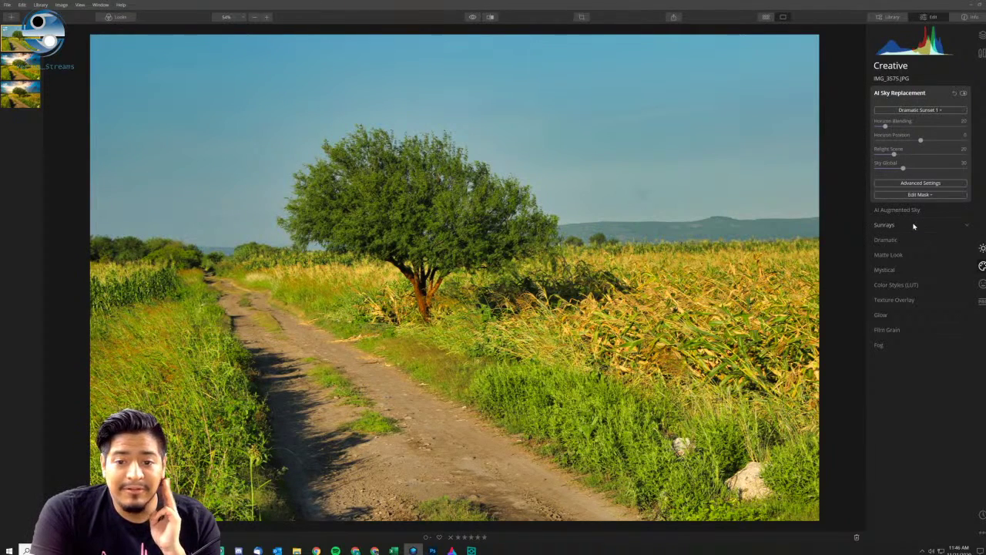
left_click(912, 110)
left_click(919, 100)
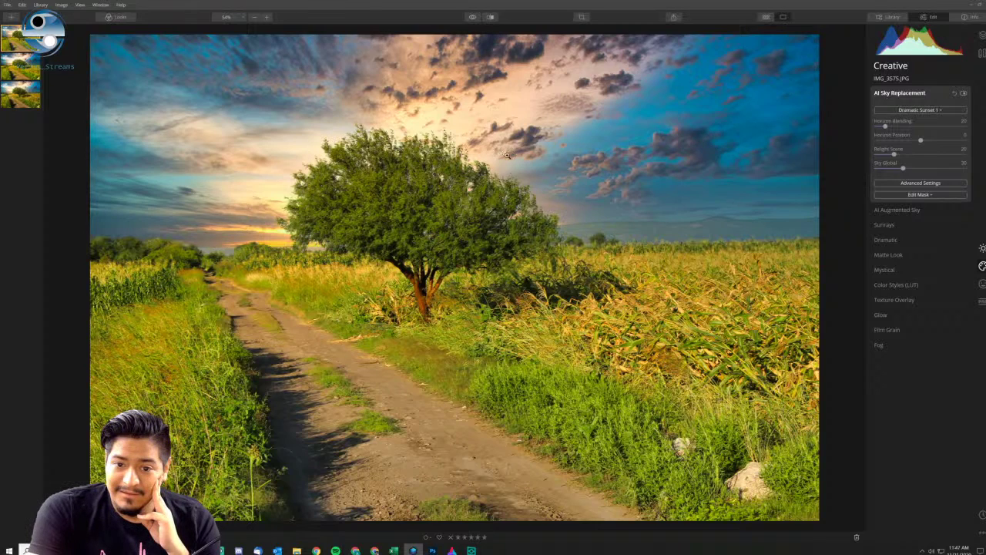
left_click(432, 550)
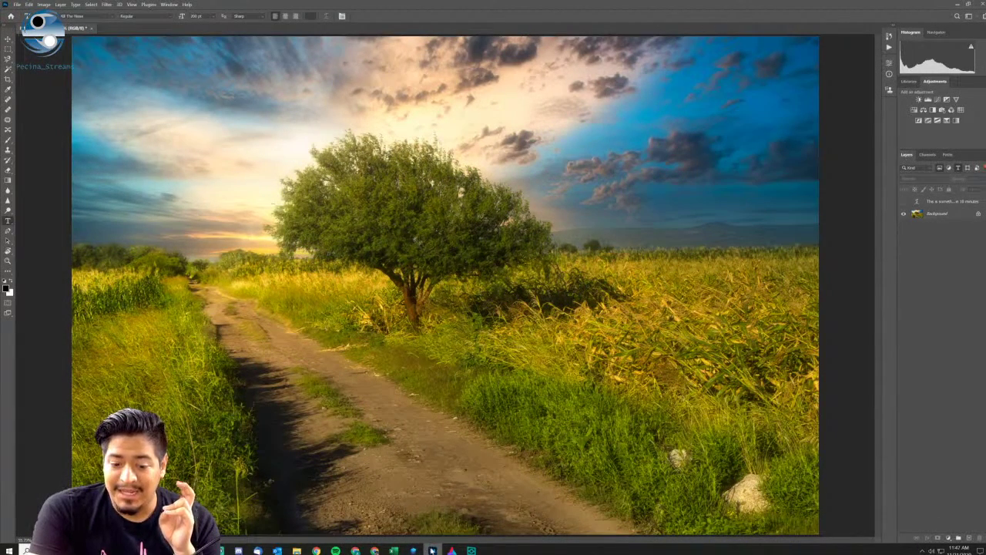
left_click(433, 550)
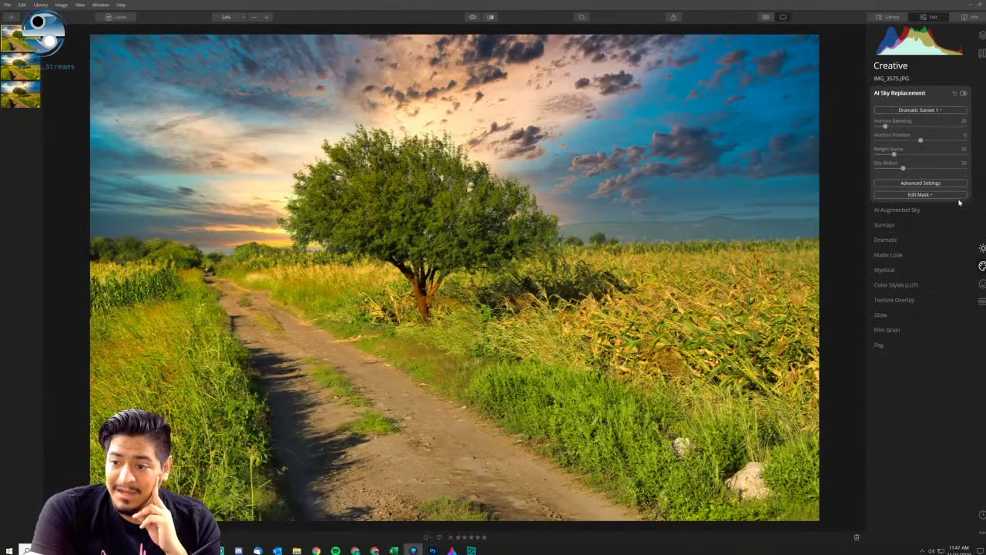
Add Sunrays to the photo with an Amount of about 7.
left_click(912, 211)
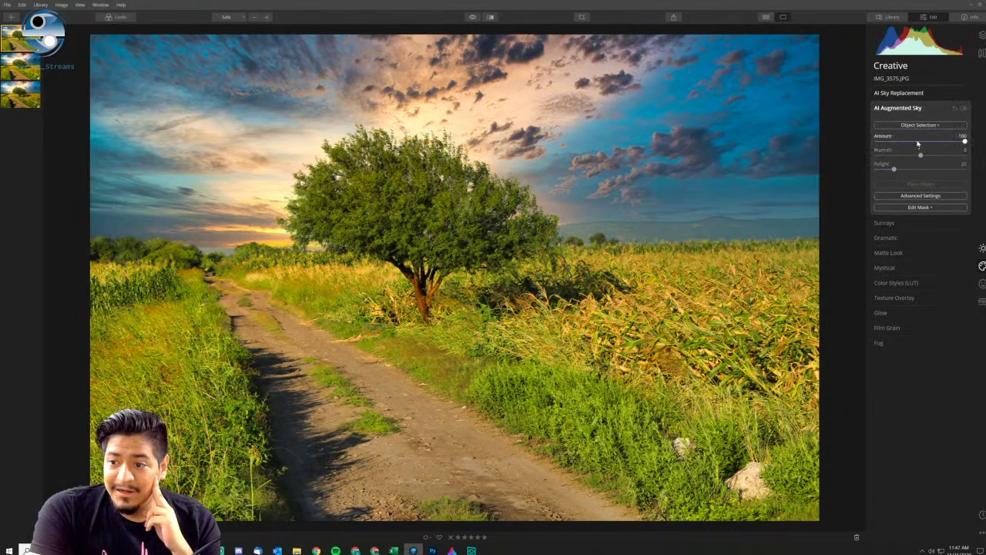
left_click(912, 223)
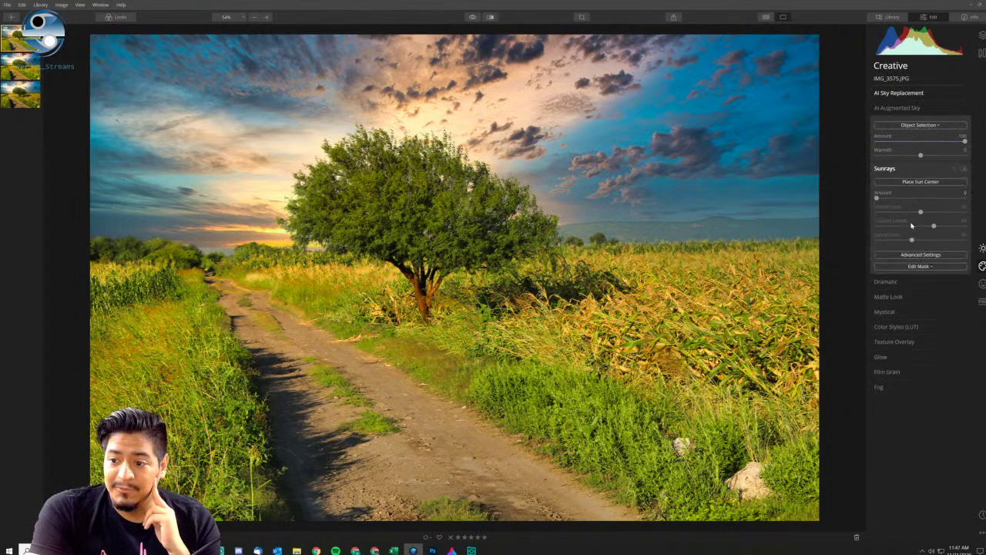
left_click(899, 153)
left_click_drag(899, 153, 883, 153)
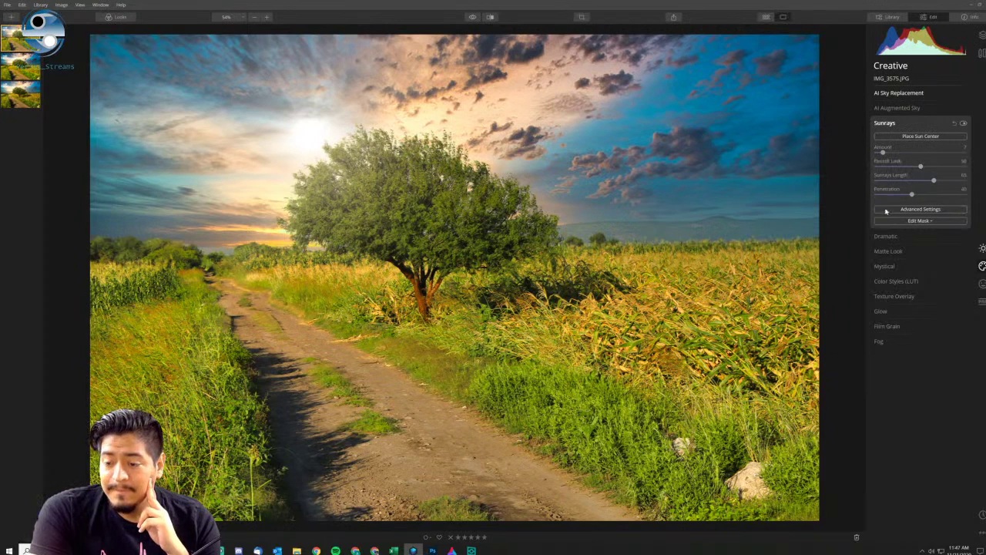
Set the Dramatic Amount to 6 and the Mystical Amount to 32 in the Creative tools.
left_click(893, 237)
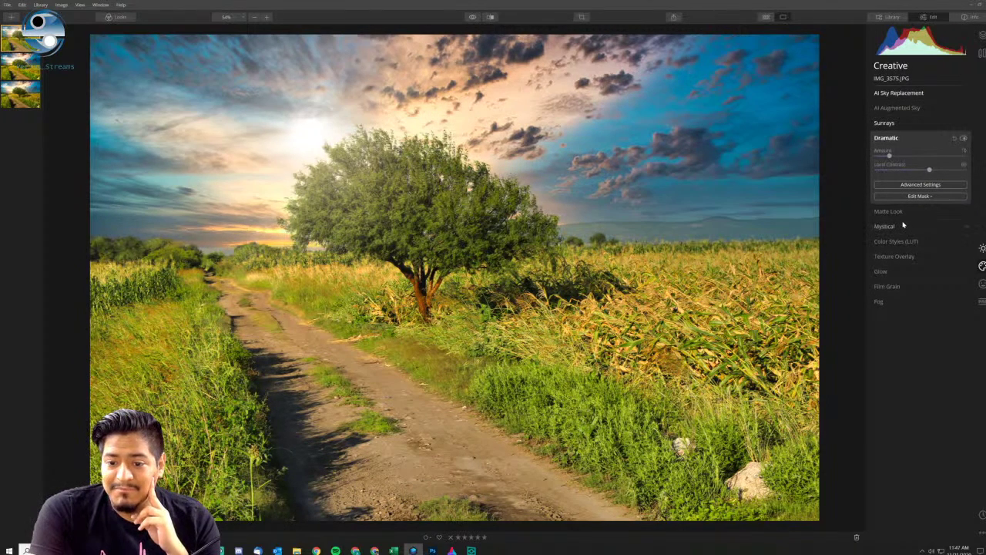
left_click_drag(889, 155, 880, 156)
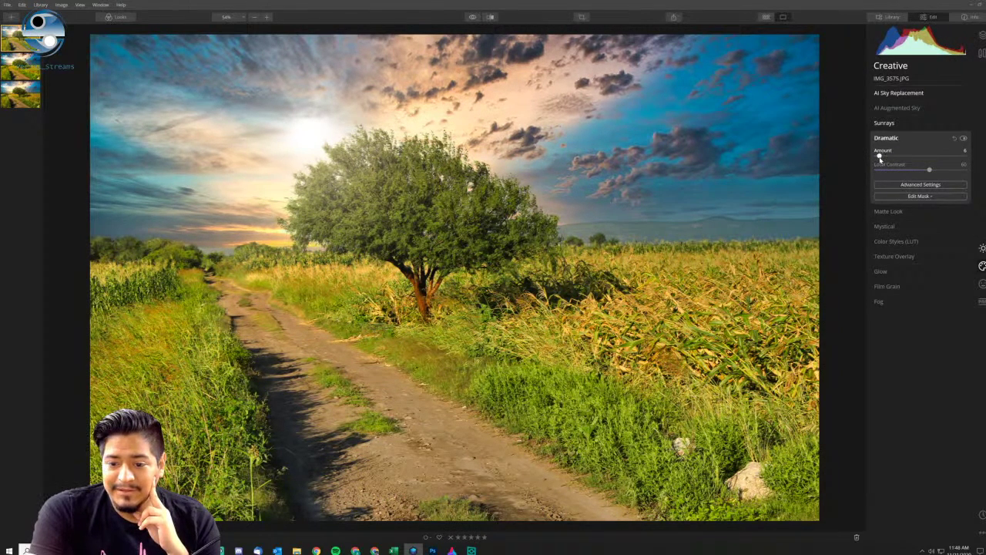
left_click(908, 225)
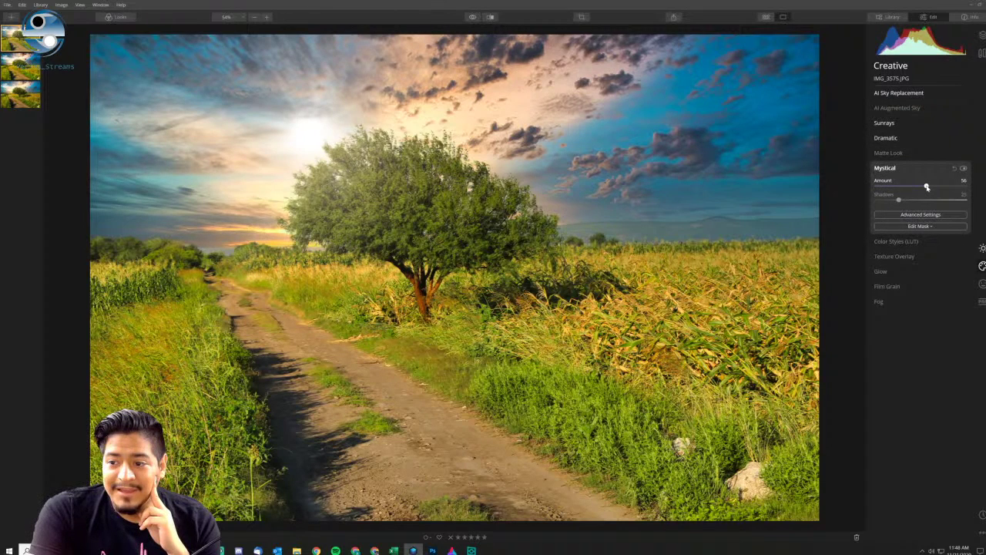
left_click_drag(927, 187, 905, 187)
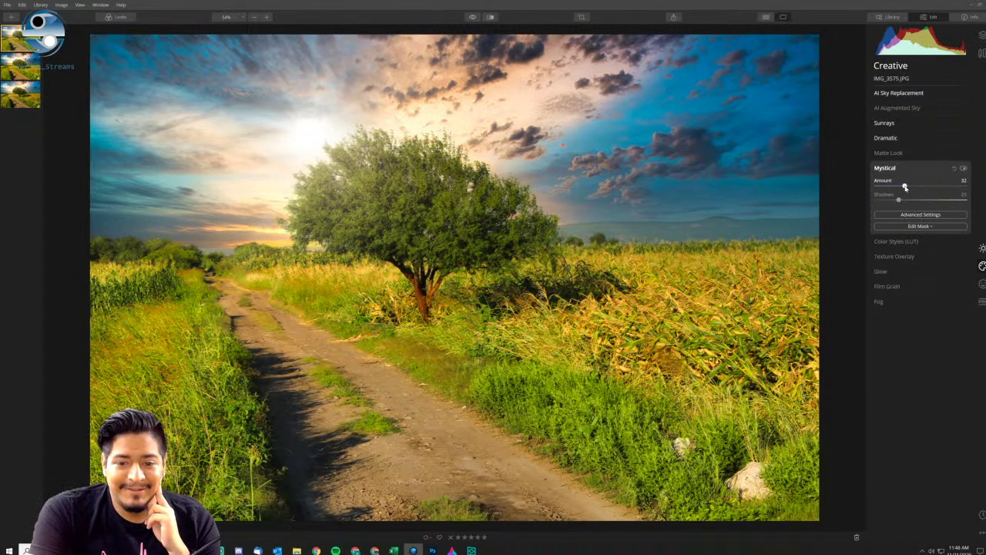
Find Texture_Kit_03 in the textures_foundtextures folder and try to load a texture in Texture Overlay.
left_click(909, 257)
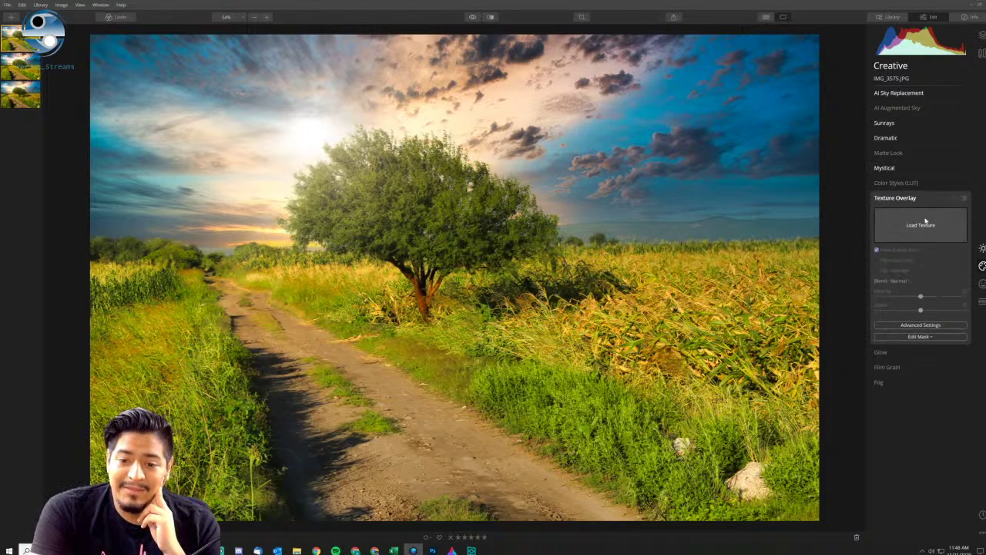
mouse_move(297, 551)
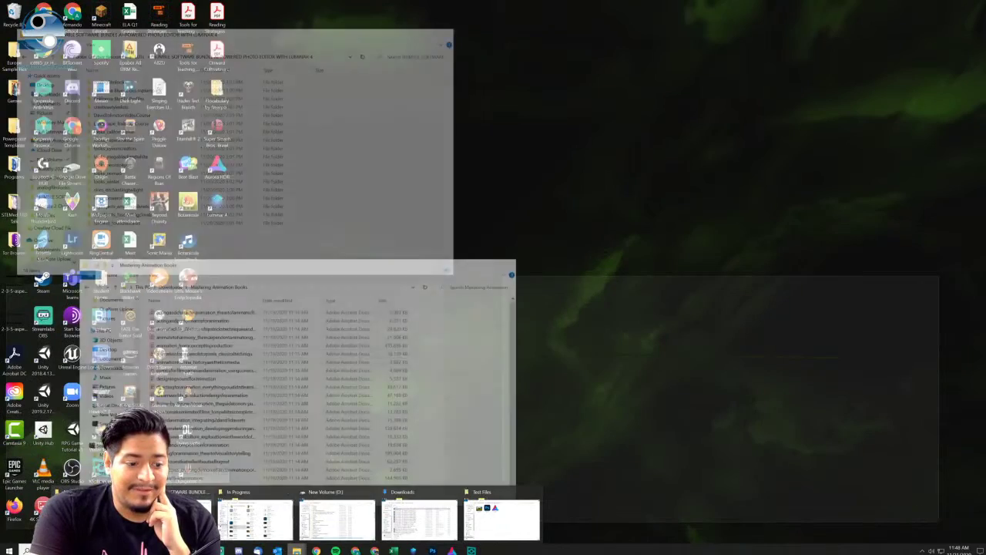
left_click(173, 517)
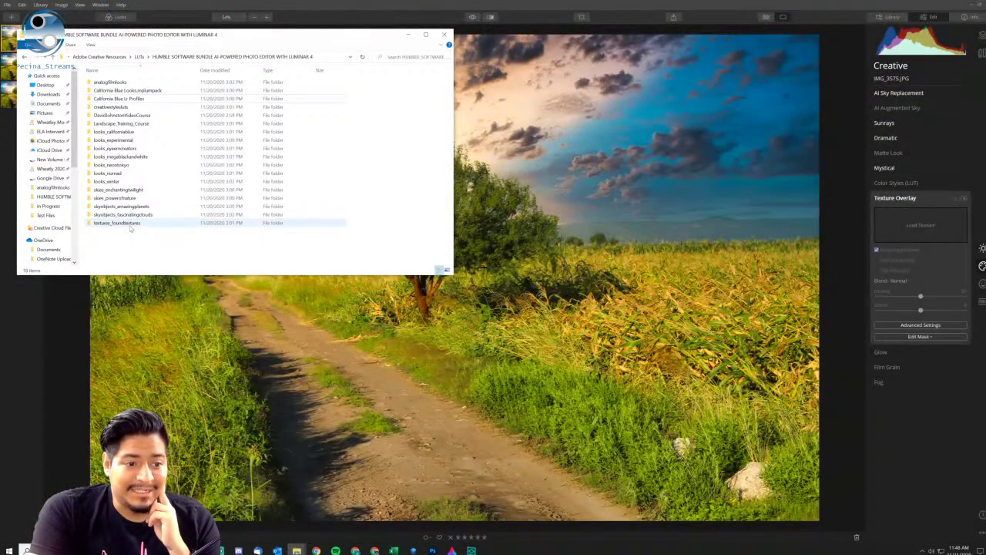
double_click(130, 225)
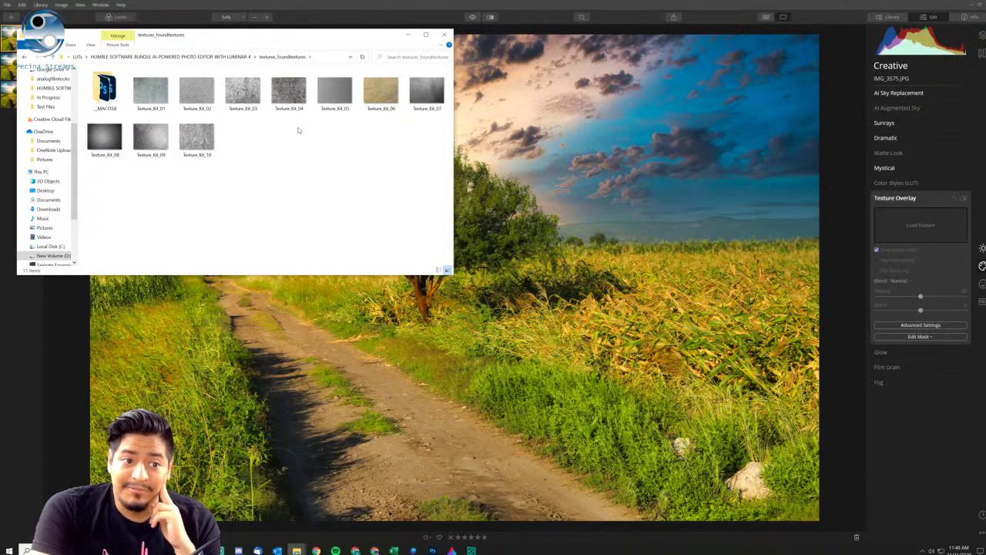
left_click(242, 98)
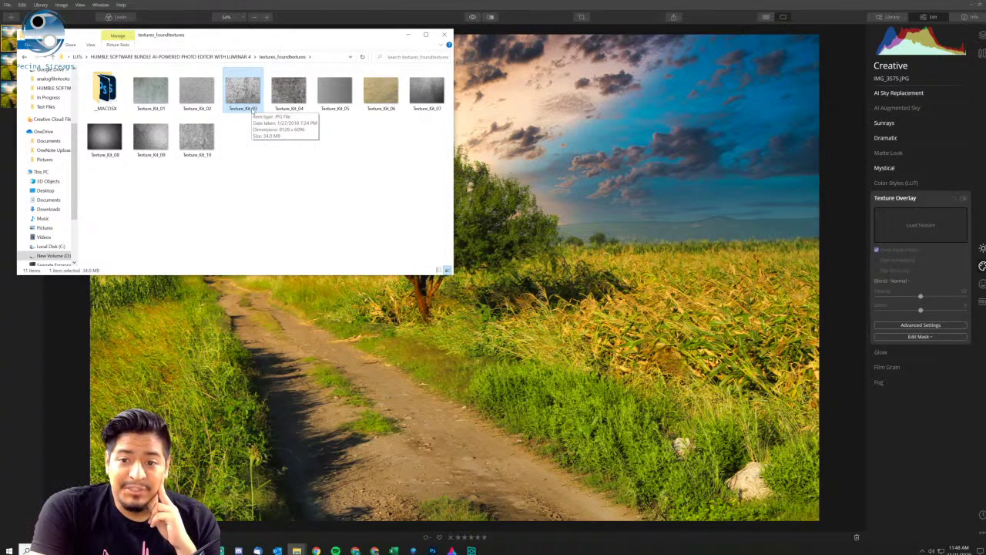
left_click(921, 225)
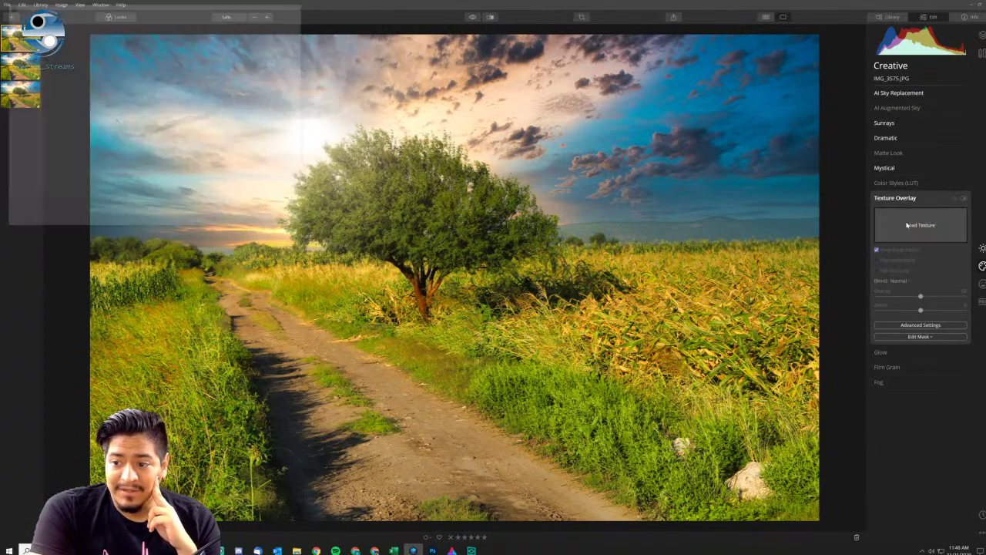
left_click(283, 220)
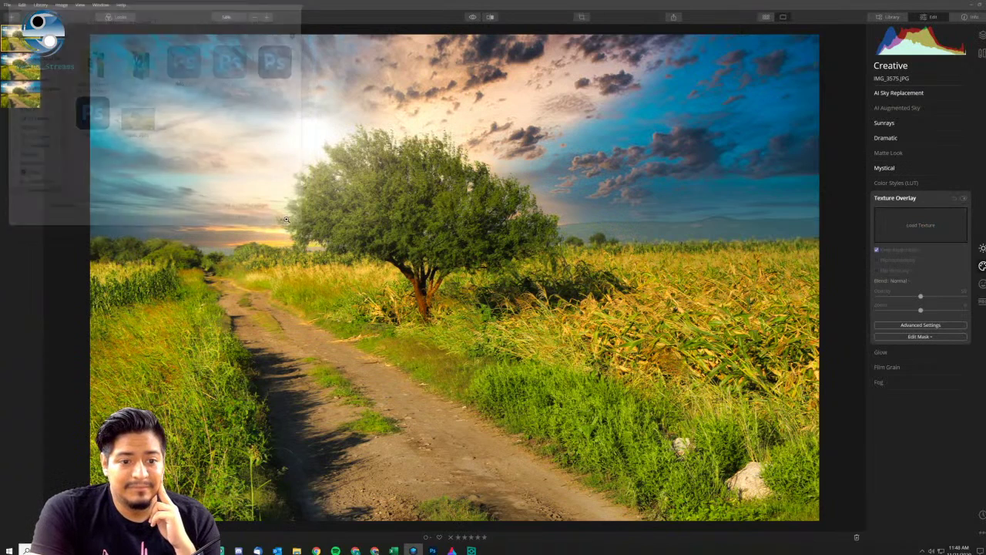
mouse_move(297, 551)
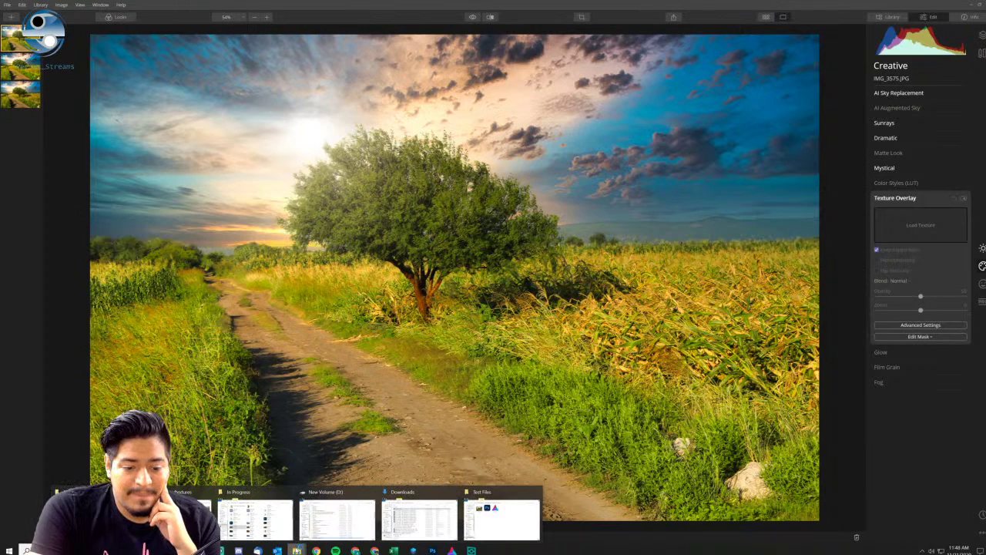
left_click(277, 550)
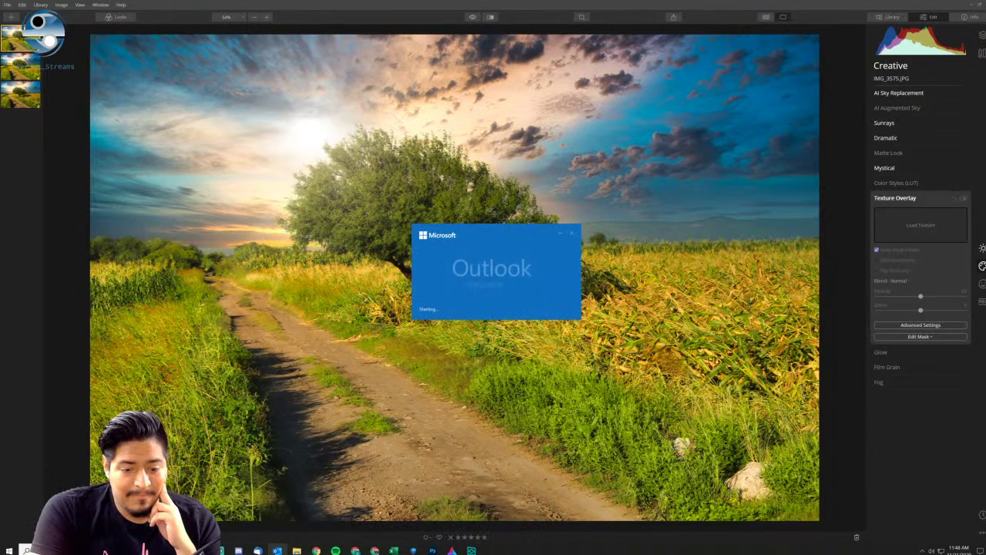
left_click(572, 234)
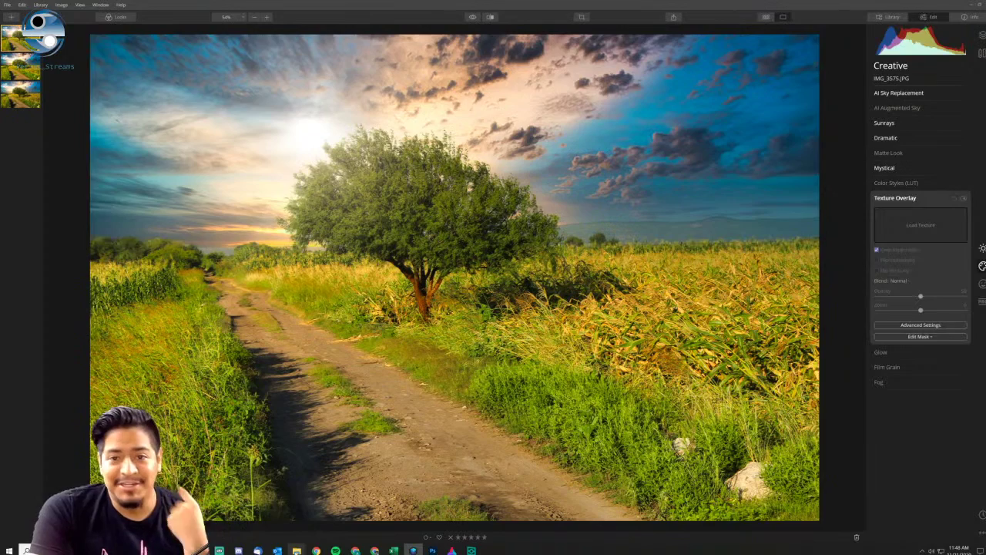
Try to bring Texture_Kit_03 from the textures_foundtextures folder straight into Texture Overlay.
mouse_move(297, 550)
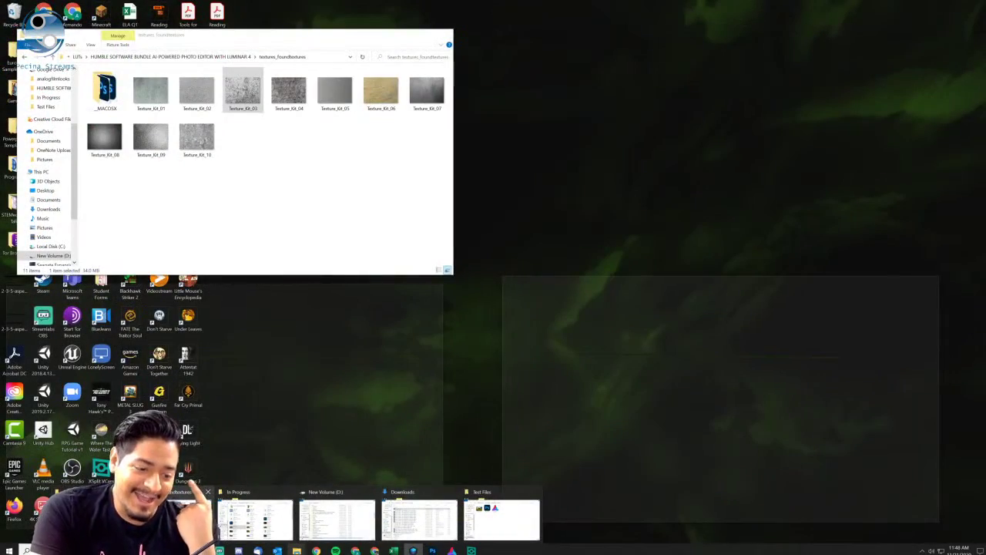
left_click(189, 515)
left_click_drag(230, 96, 924, 227)
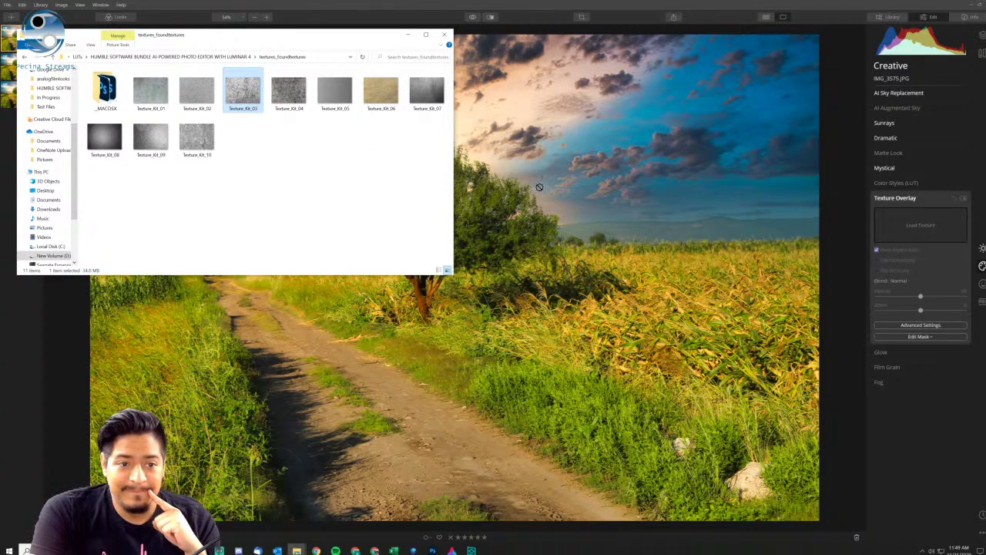
left_click(930, 429)
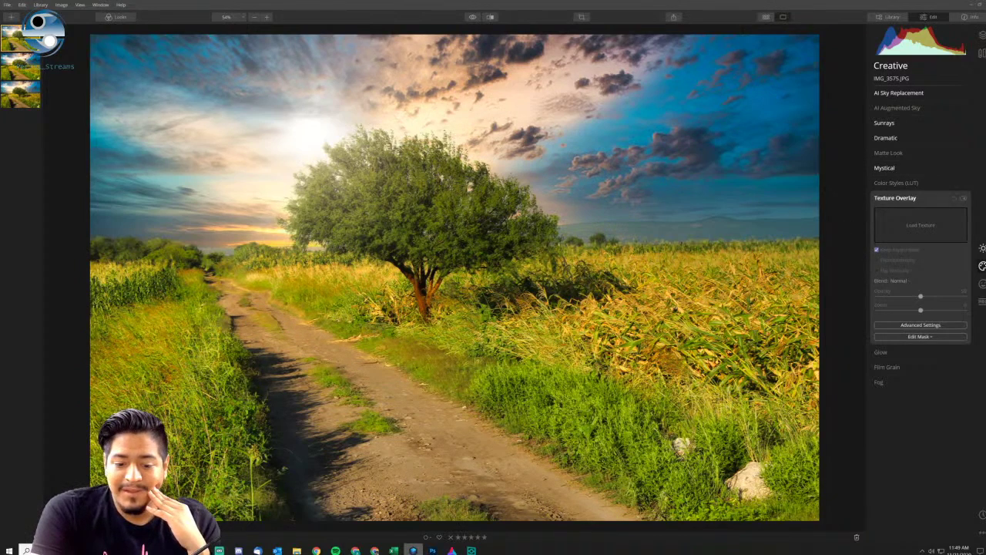
Switch to Photoshop, review the file commands available for the edited landscape, and return to Luminar 4.
left_click(432, 550)
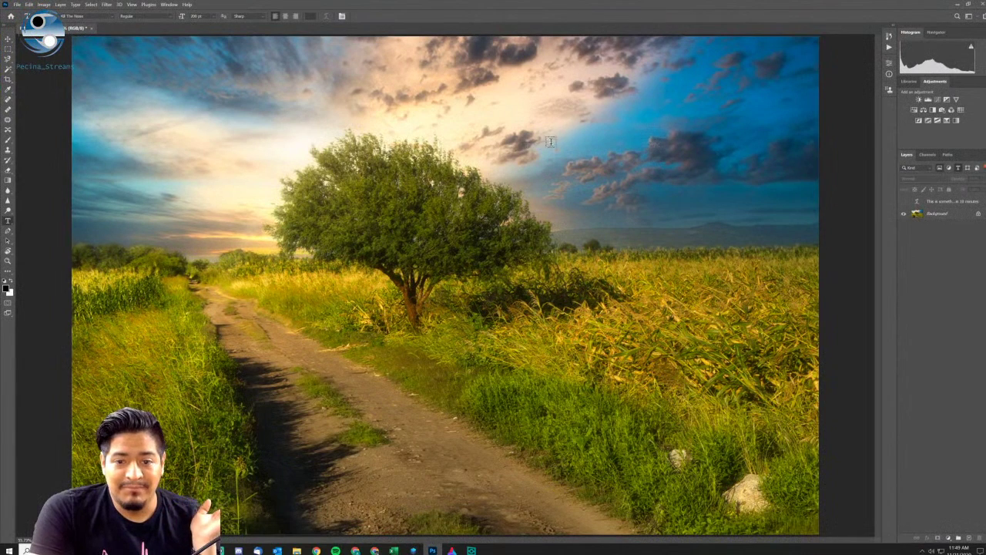
left_click(16, 4)
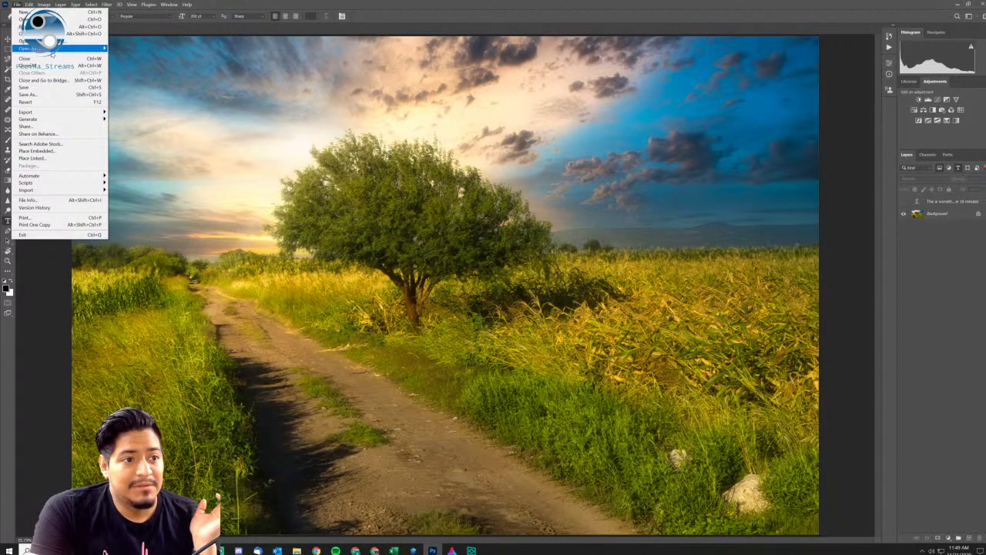
mouse_move(83, 190)
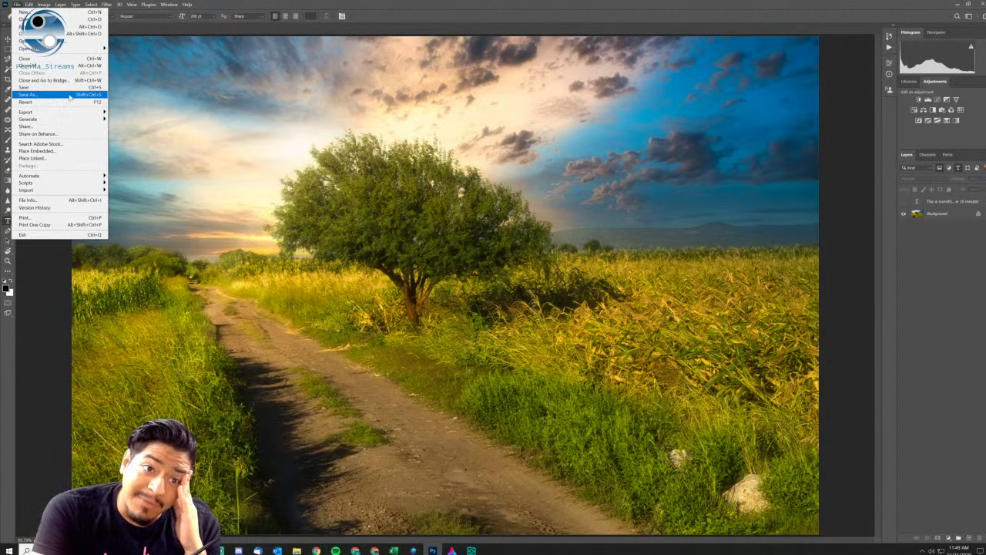
left_click(56, 88)
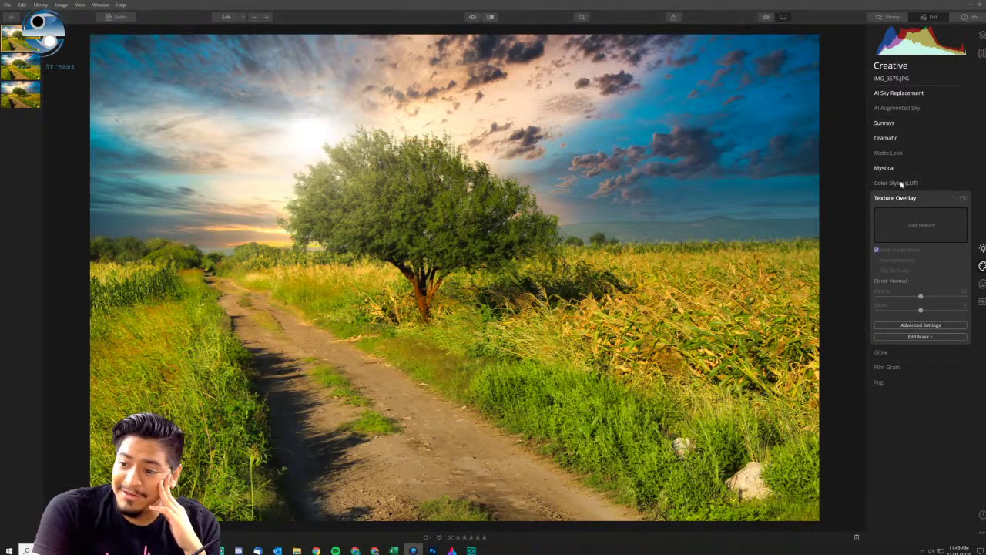
left_click(903, 184)
left_click(903, 183)
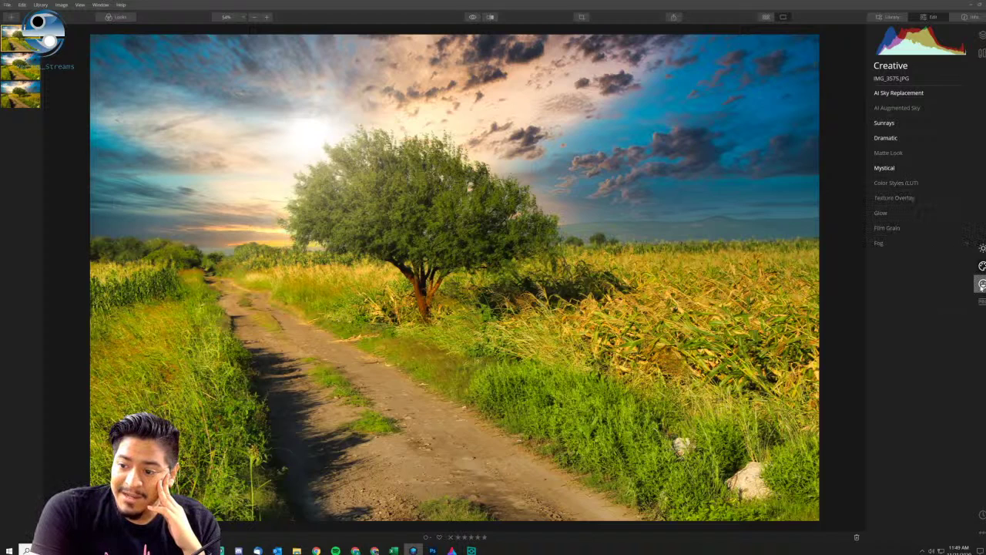
left_click(19, 69)
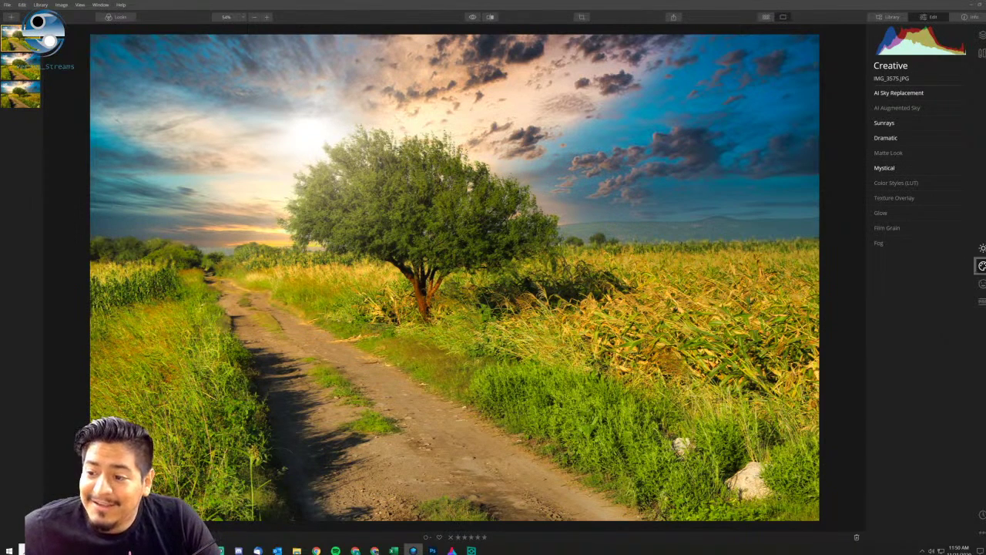
Return to the Essentials tools, open the second photo in the filmstrip, and switch to Photoshop to view its version of the landscape.
left_click(982, 284)
left_click(983, 247)
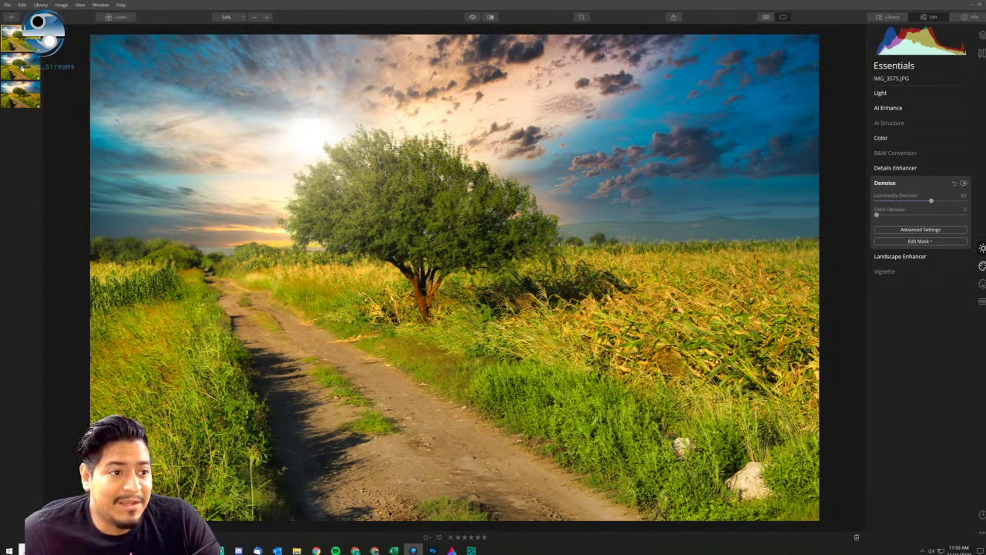
left_click(21, 67)
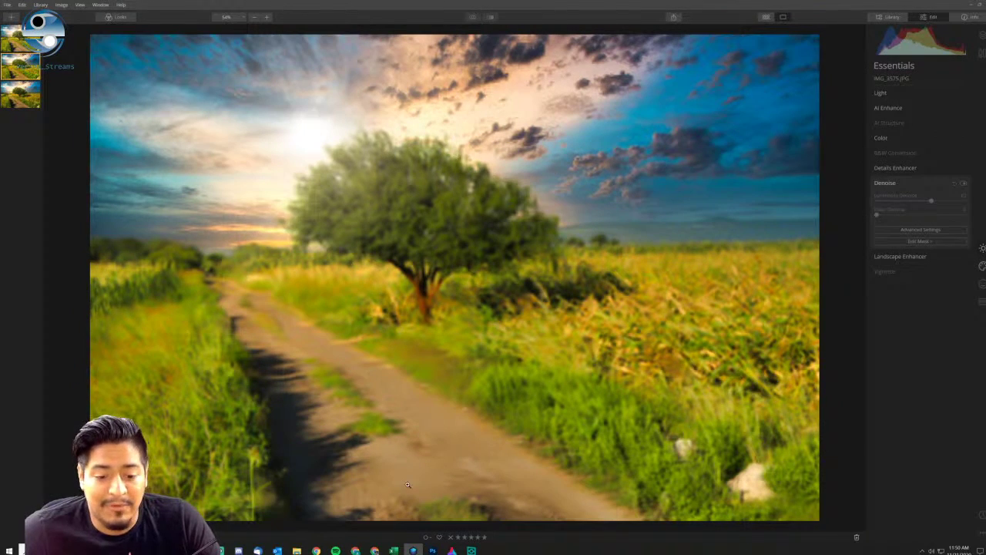
left_click(432, 550)
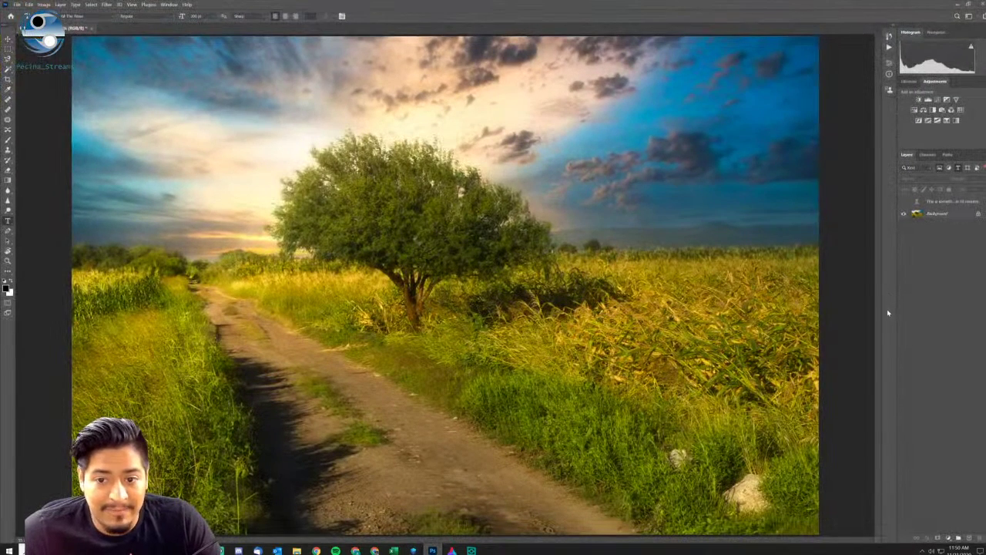
Return to Luminar 4 and open the second photo in the filmstrip.
left_click(961, 4)
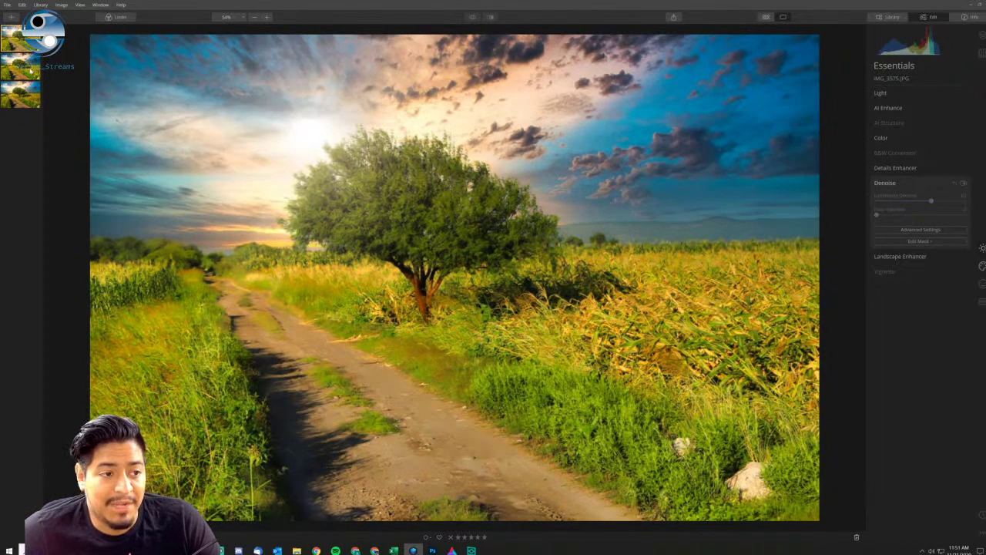
left_click(29, 69)
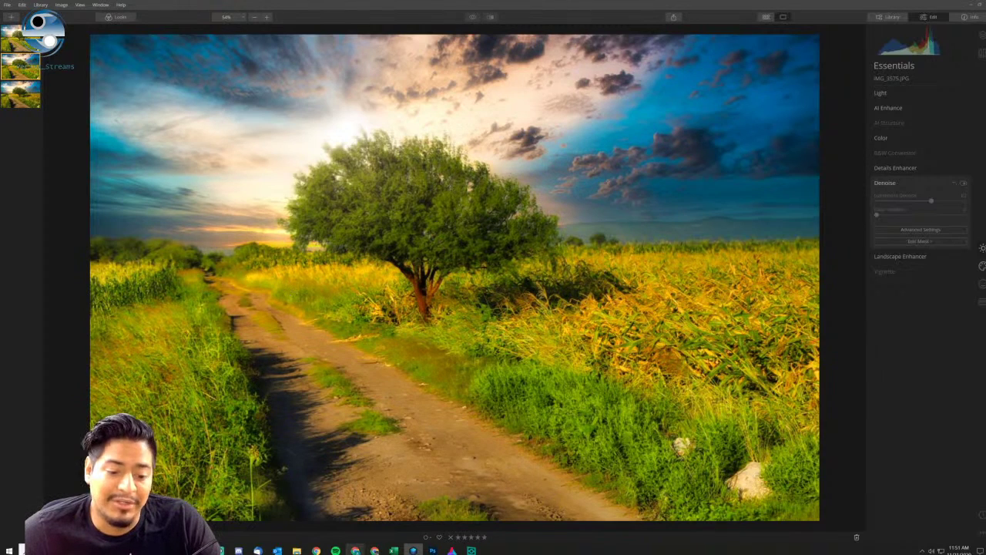
Switch to the browser, look through the items in the $25 tier of the Humble Bundle page, and return to Luminar 4.
mouse_move(355, 550)
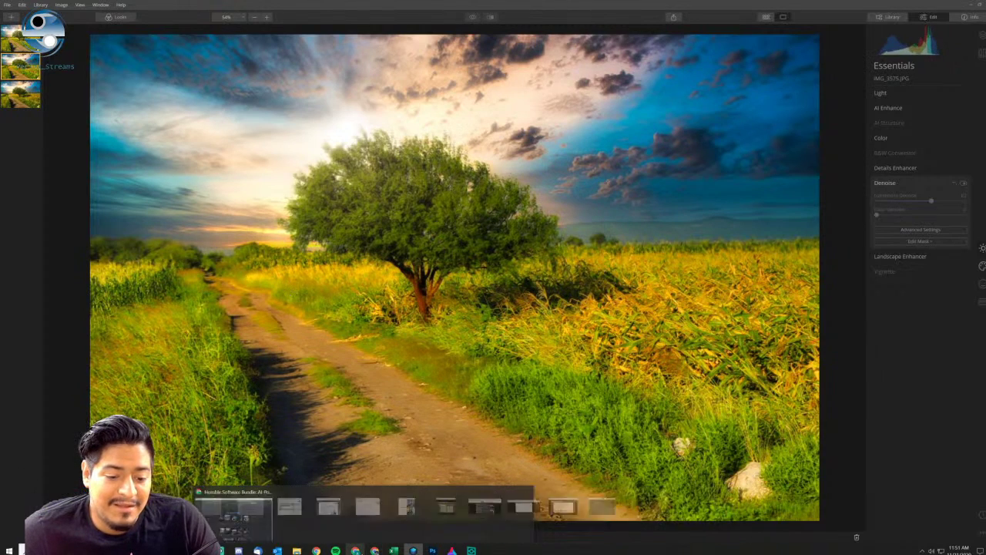
left_click(355, 513)
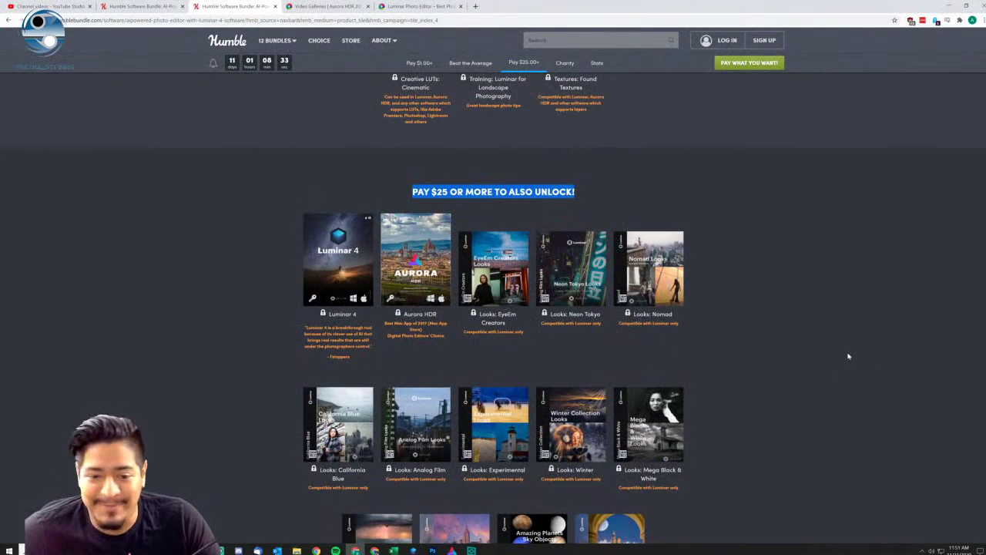
scroll(854, 363, "up", 2)
scroll(852, 358, "down", 3)
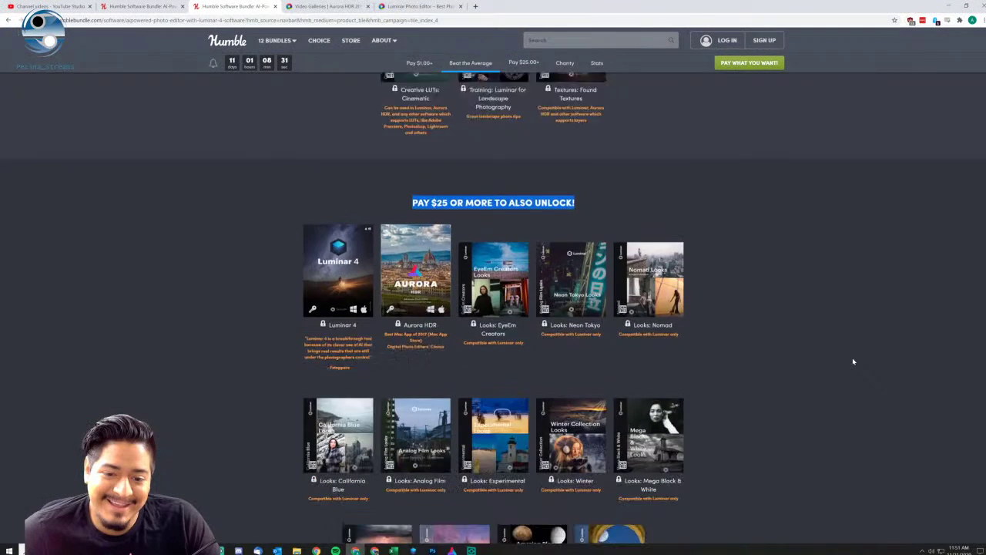
scroll(729, 306, "up", 1)
scroll(742, 306, "down", 2)
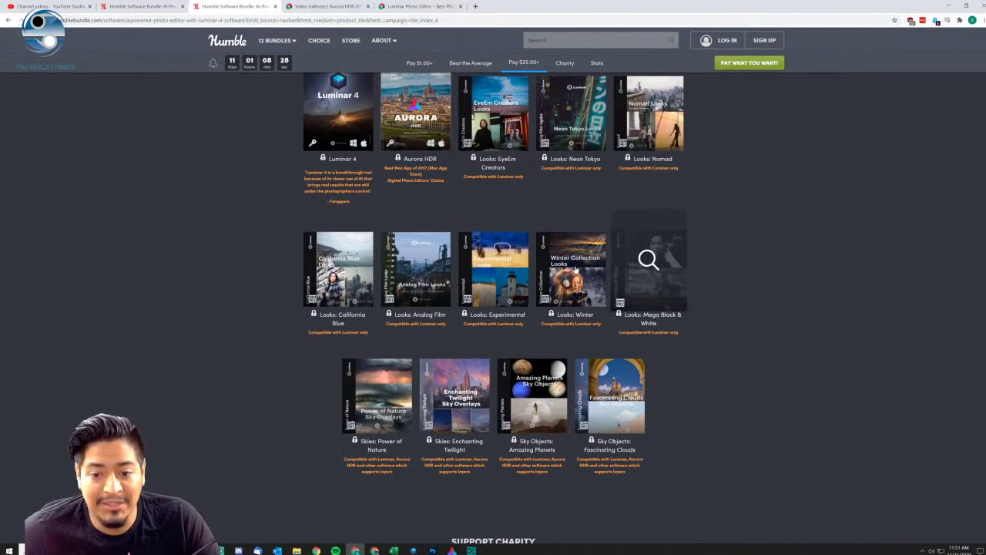
left_click(949, 7)
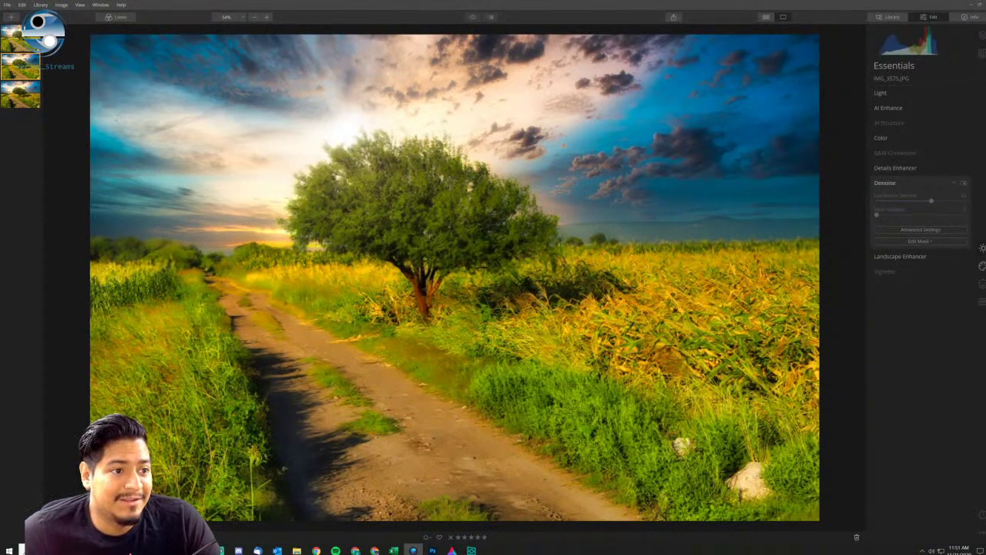
left_click(7, 6)
left_click(23, 46)
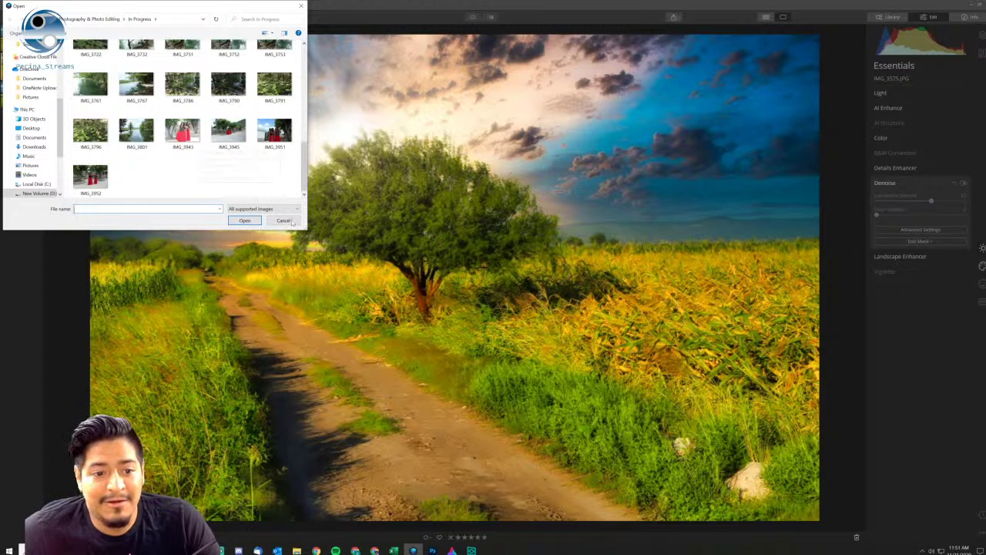
key("Escape")
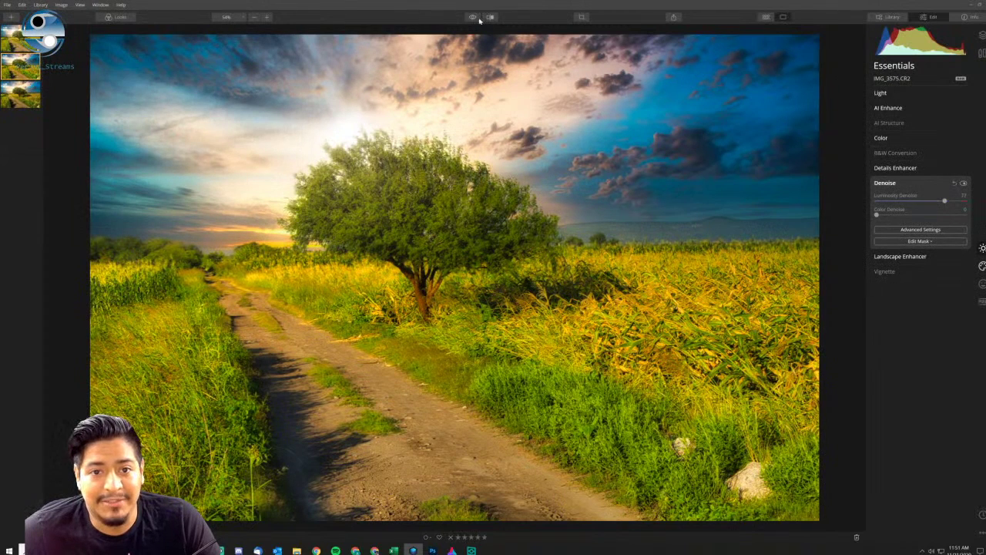
Compare the edited landscape IMG_3575.CR2 with its unedited original, toggling the before view twice.
left_click(476, 18)
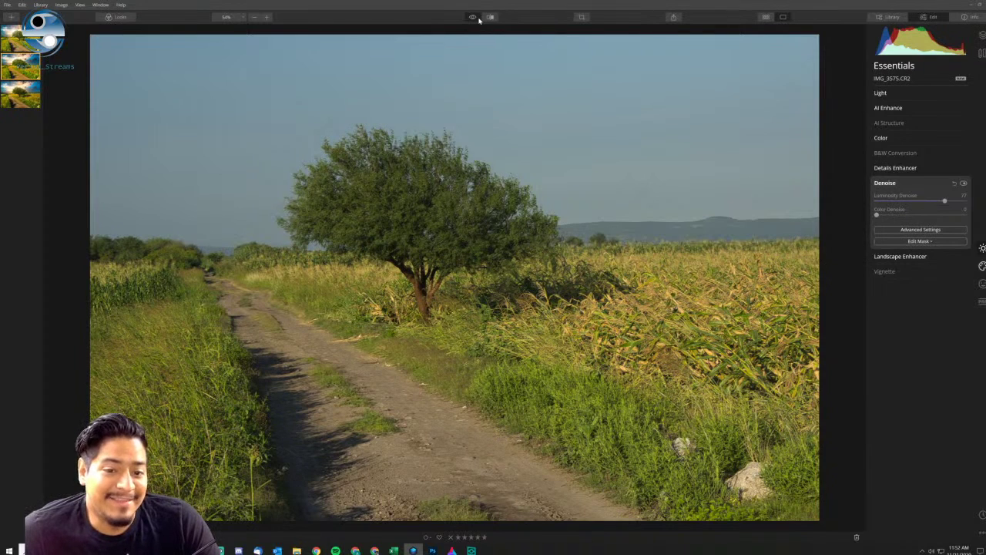
left_click(477, 18)
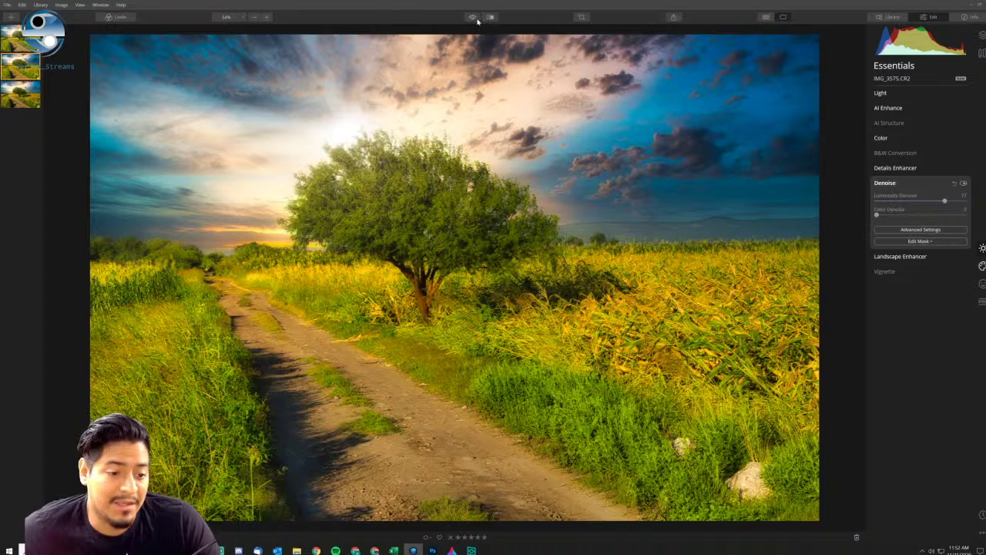
left_click(473, 17)
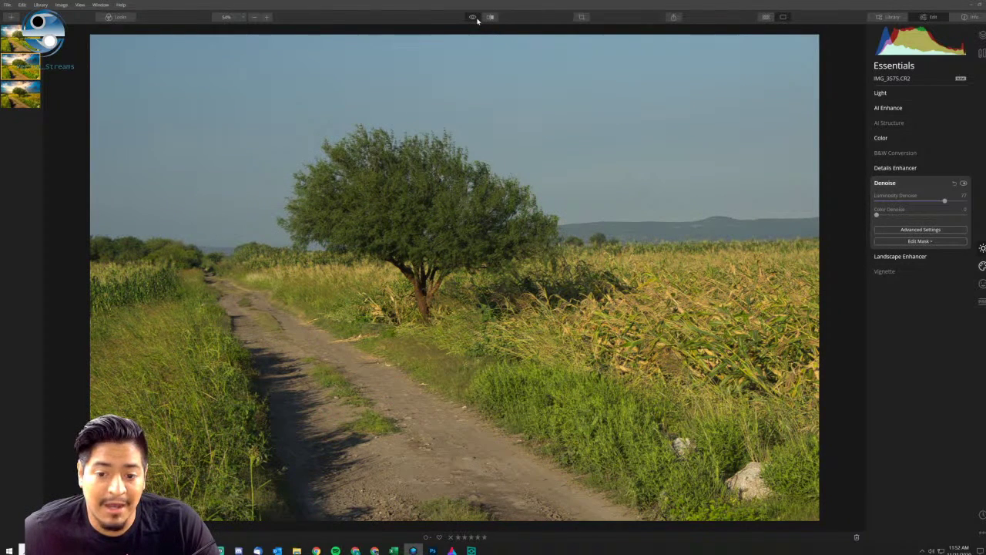
left_click(473, 17)
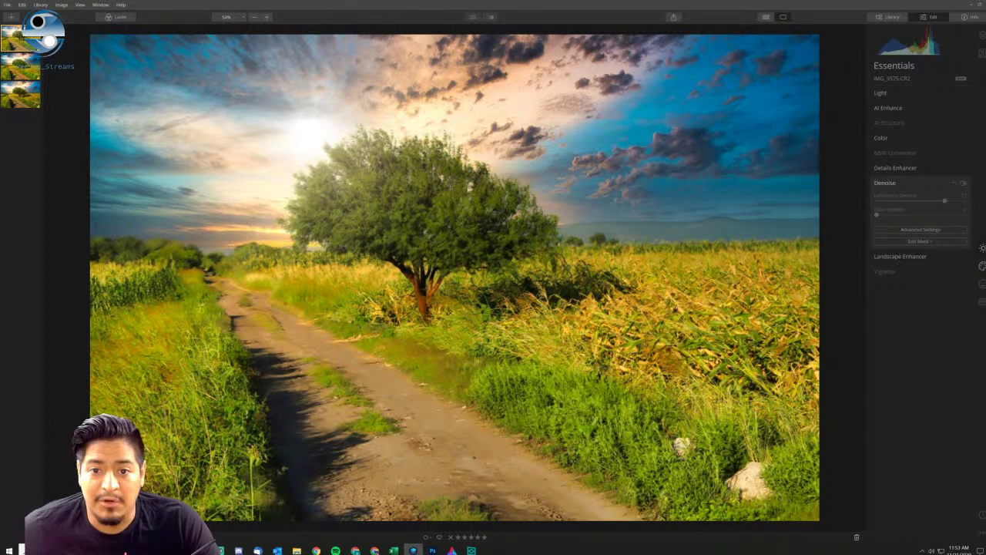
Open the group portrait IMG_3943 from the In Progress folder for editing.
left_click(6, 5)
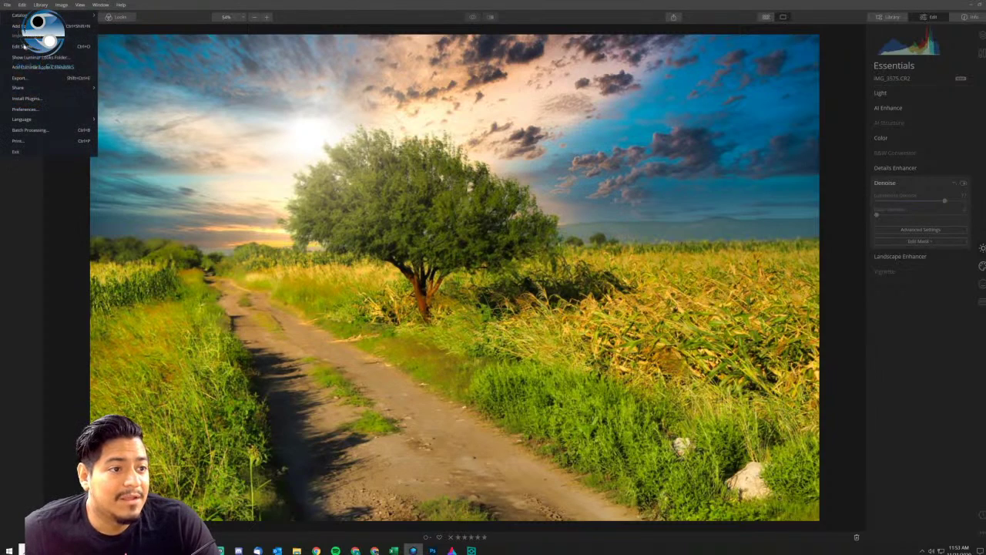
left_click(38, 46)
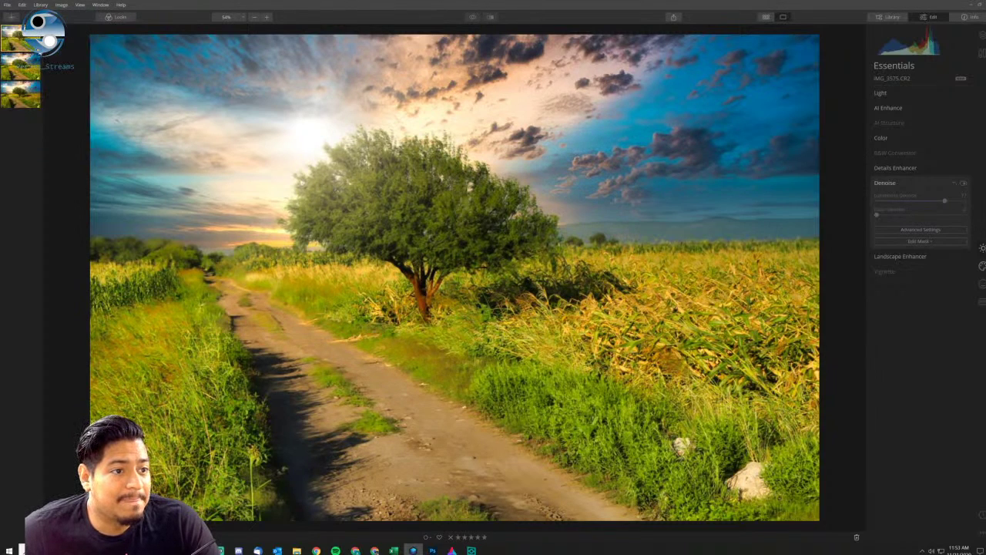
scroll(205, 165, "down", 5)
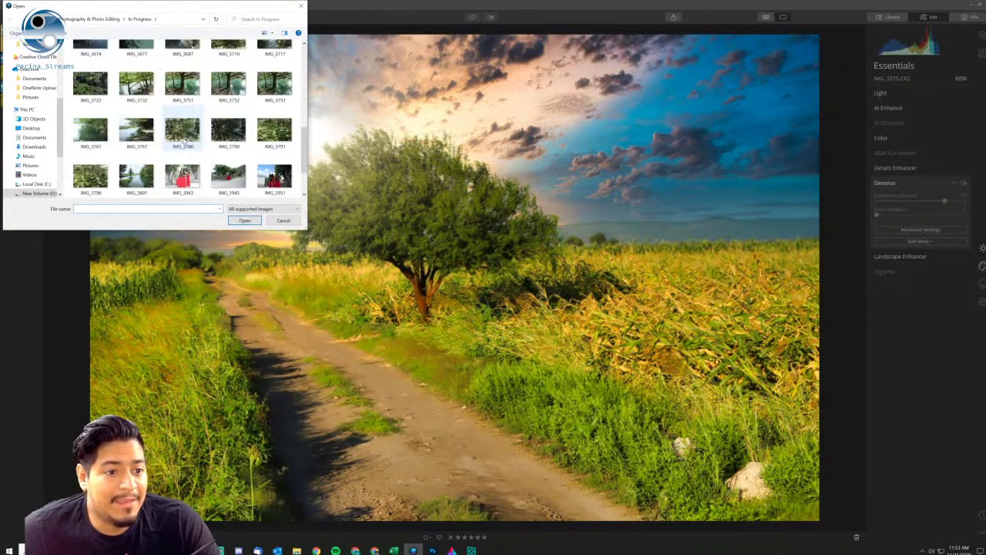
left_click(183, 132)
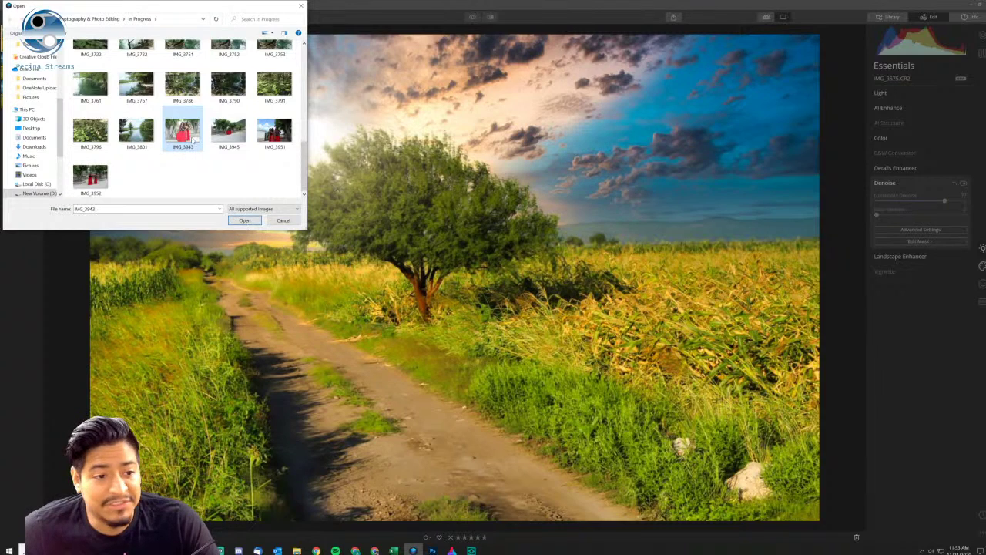
left_click(245, 222)
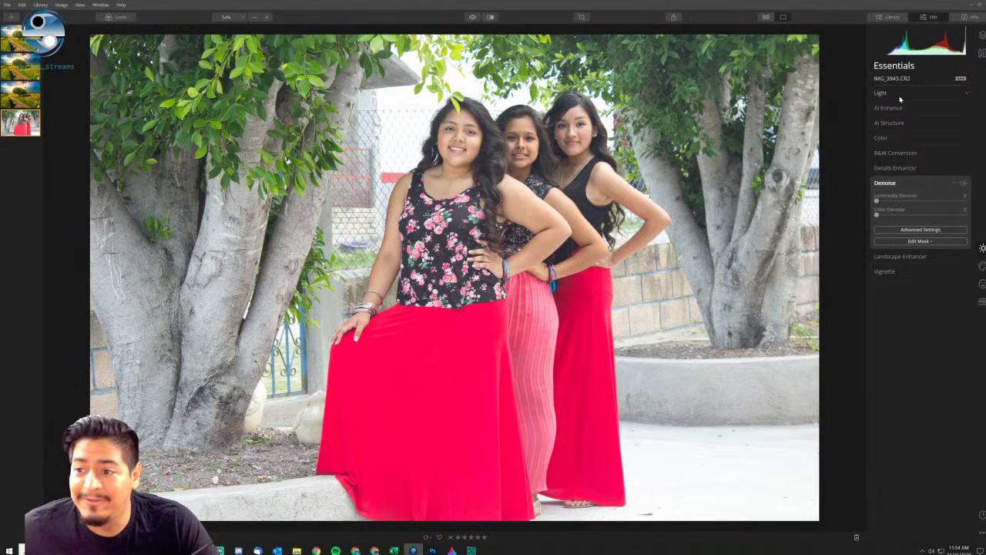
In the Light tool, warm the Temperature to about 5400, lower Highlights to -37, and compare with the original portrait.
left_click(899, 96)
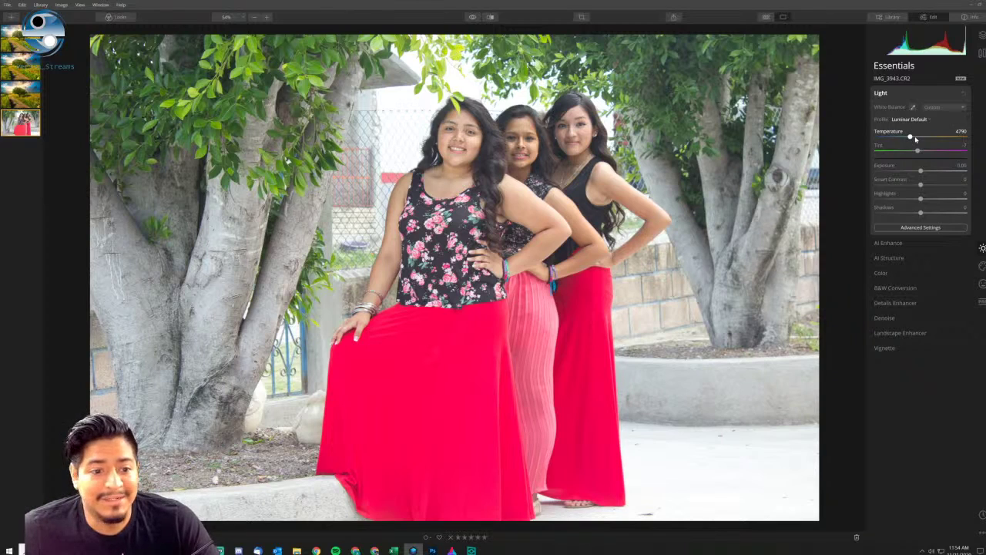
left_click_drag(910, 137, 915, 138)
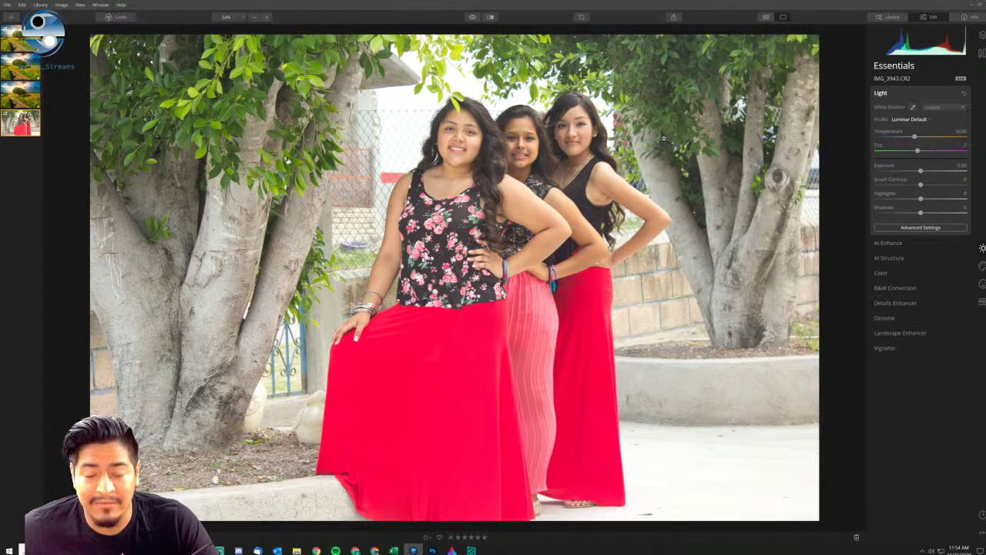
left_click_drag(899, 199, 905, 200)
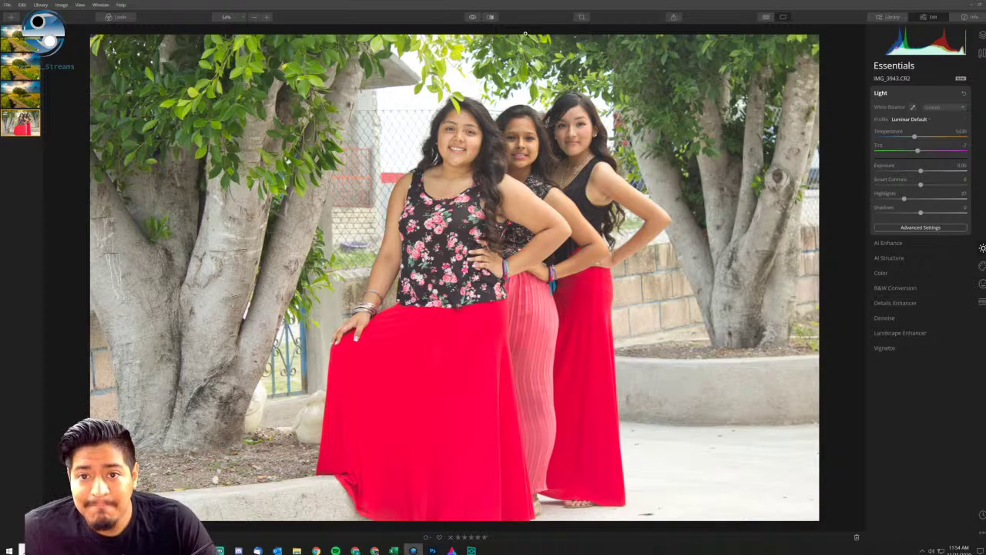
left_click(473, 17)
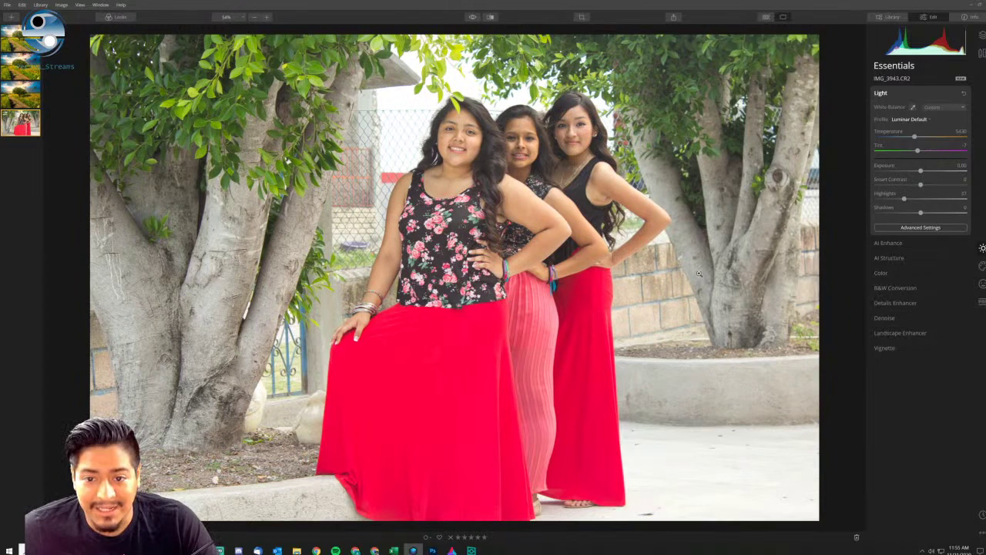
Try AI Enhance on the portrait with AI Accent at 87 and compare the photo with and without the effect.
left_click(912, 248)
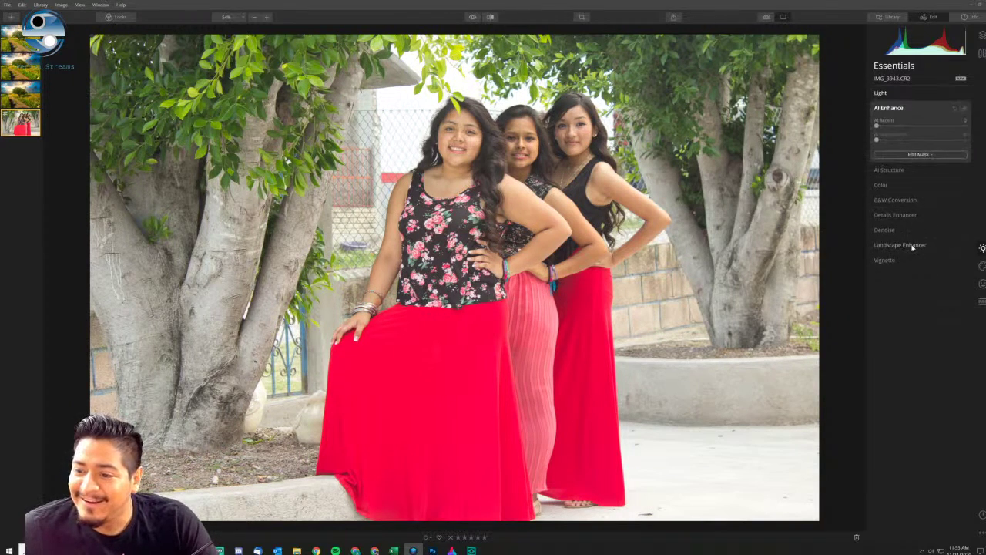
left_click(906, 125)
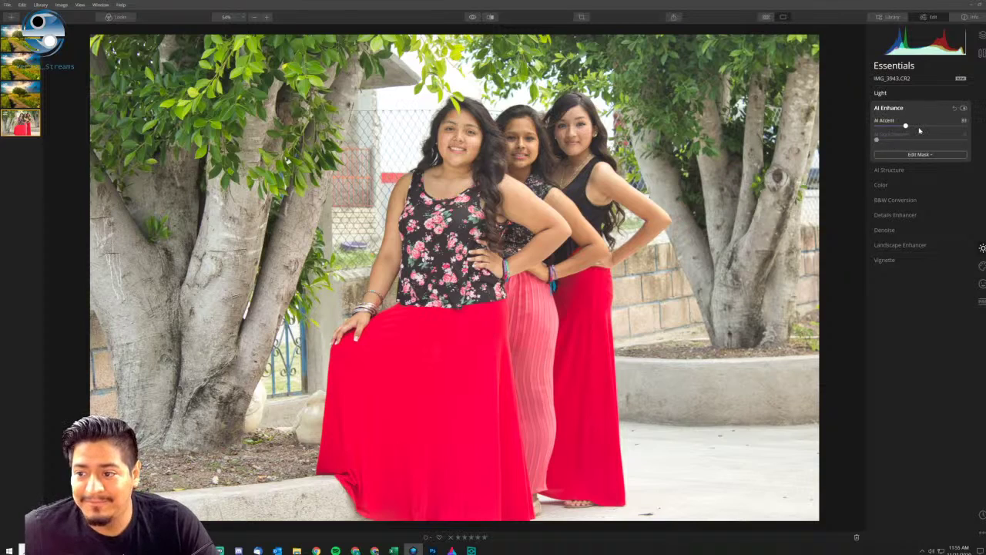
left_click_drag(920, 129, 958, 129)
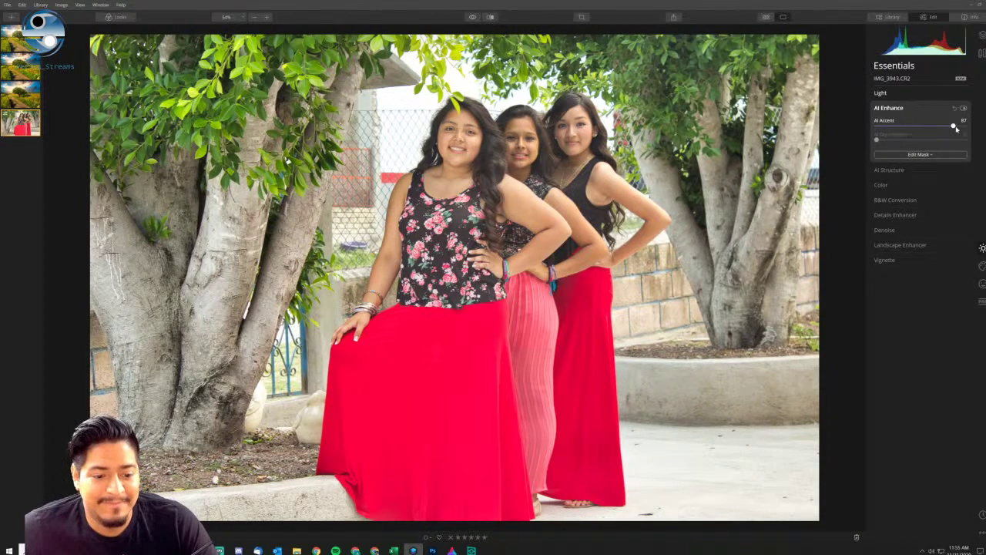
left_click(963, 109)
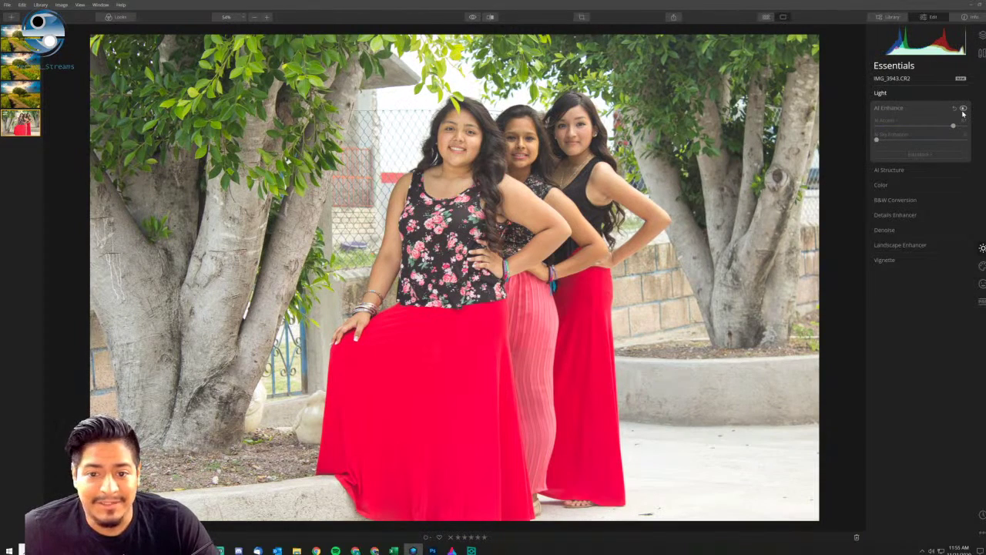
left_click(964, 112)
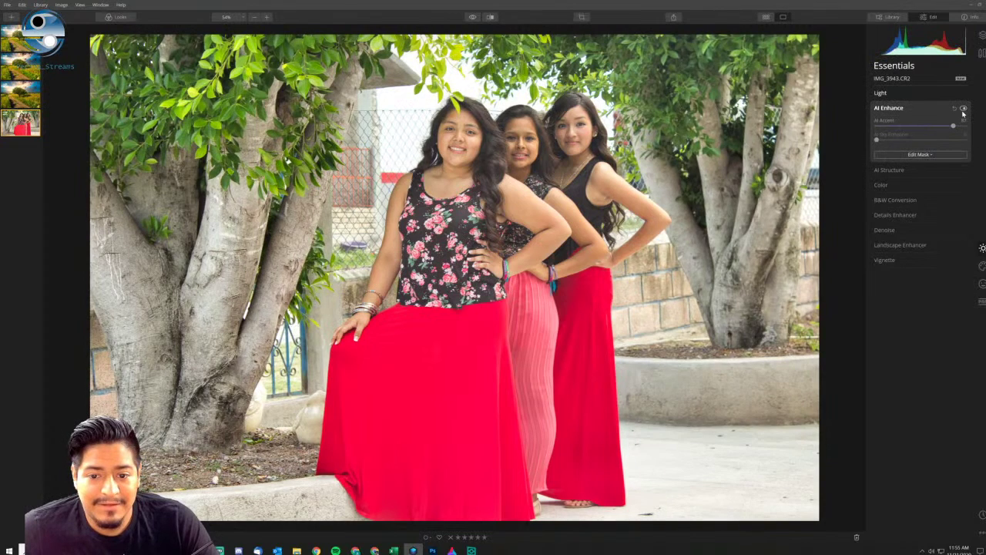
left_click(962, 110)
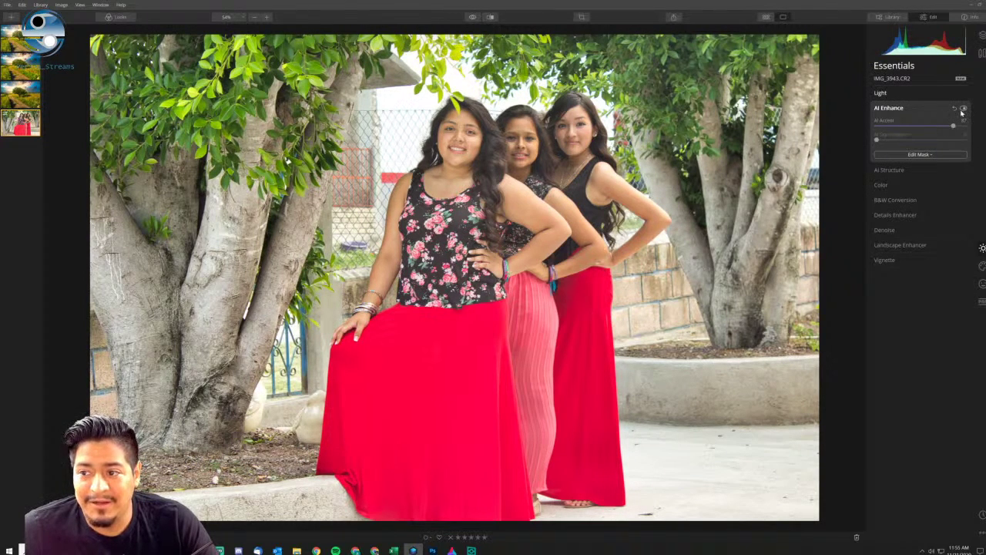
left_click(963, 110)
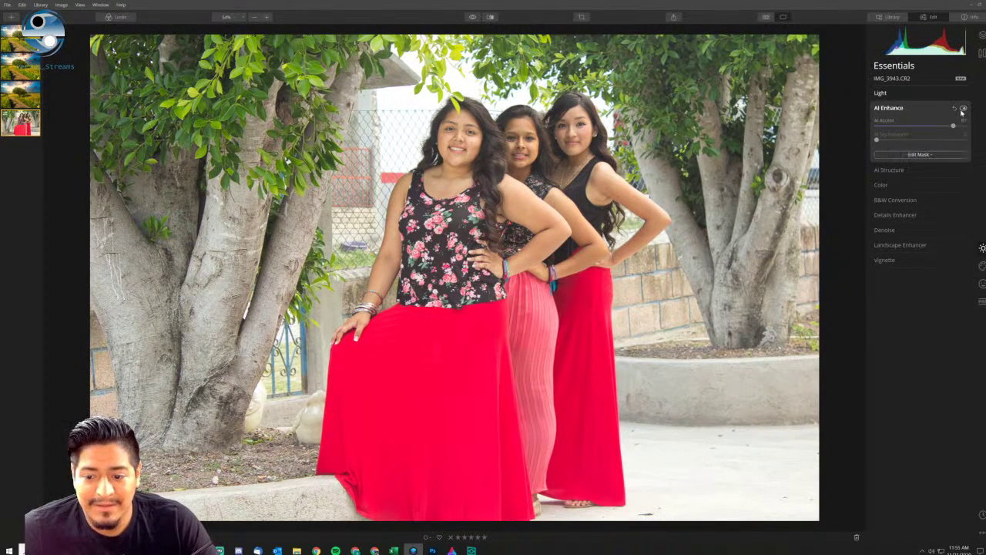
Lower AI Accent to about 34 and check the effect against the photo without AI Enhance.
left_click(922, 127)
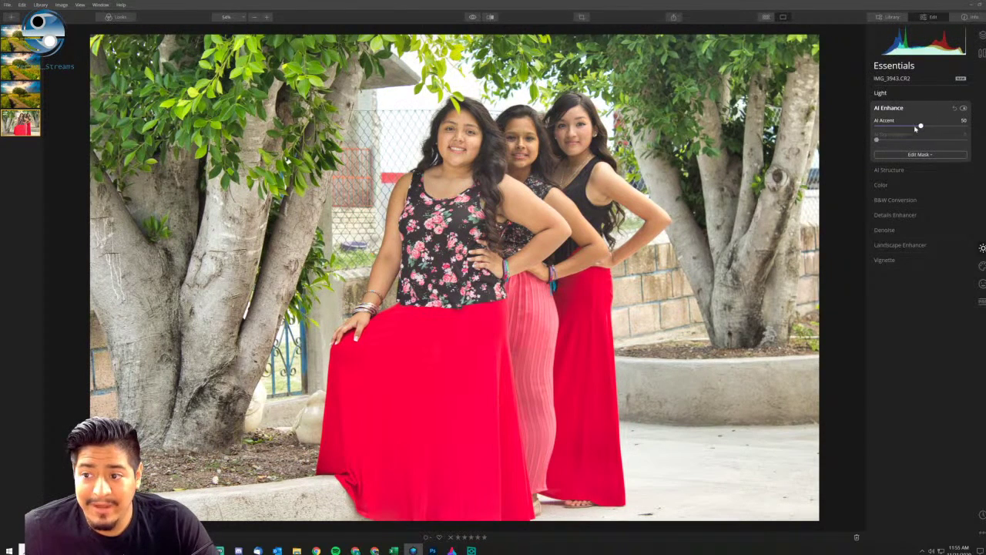
left_click(907, 127)
left_click(964, 108)
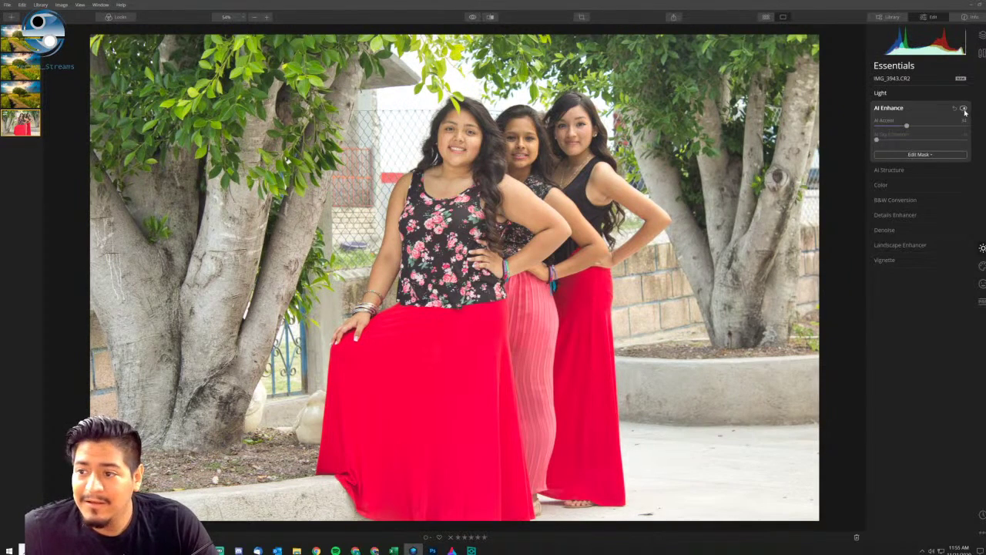
Darken the portrait's Shadows to -15 in the Light tool.
left_click(906, 98)
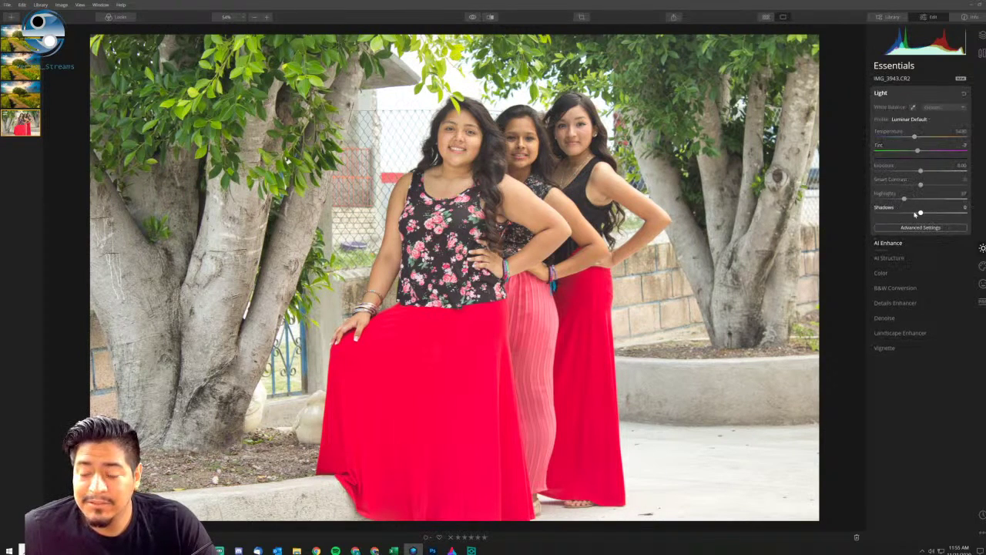
left_click_drag(910, 215, 915, 215)
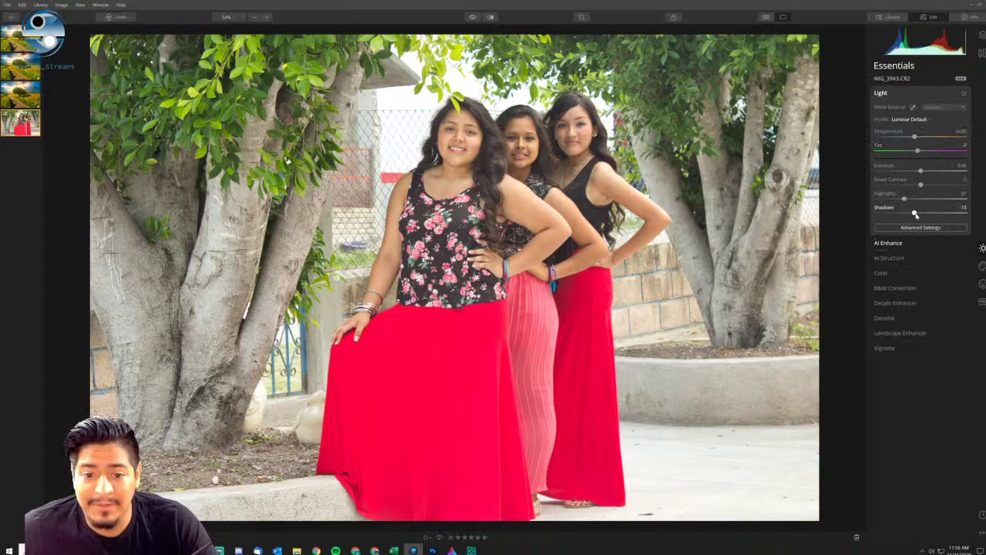
Try Details Enhancer on the portrait with Small Details about 39, Medium 64 and Large 55, and compare the photo with and without it.
left_click(914, 261)
left_click(908, 188)
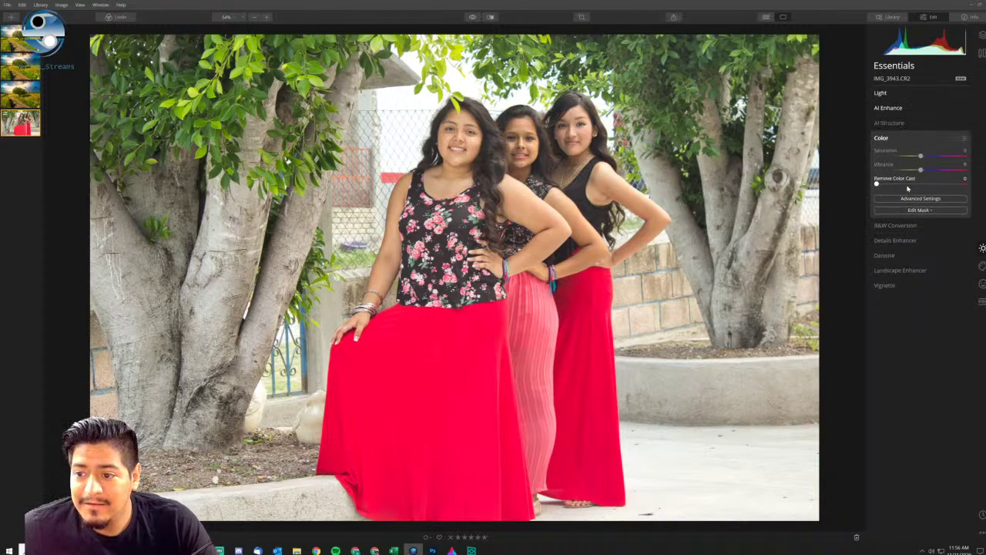
left_click(914, 225)
left_click(915, 298)
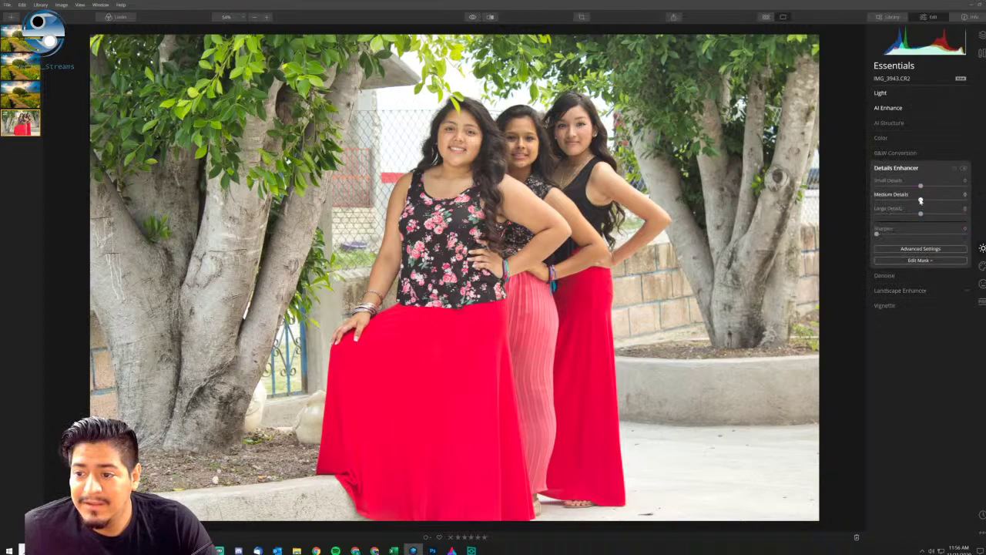
left_click(937, 186)
left_click(949, 199)
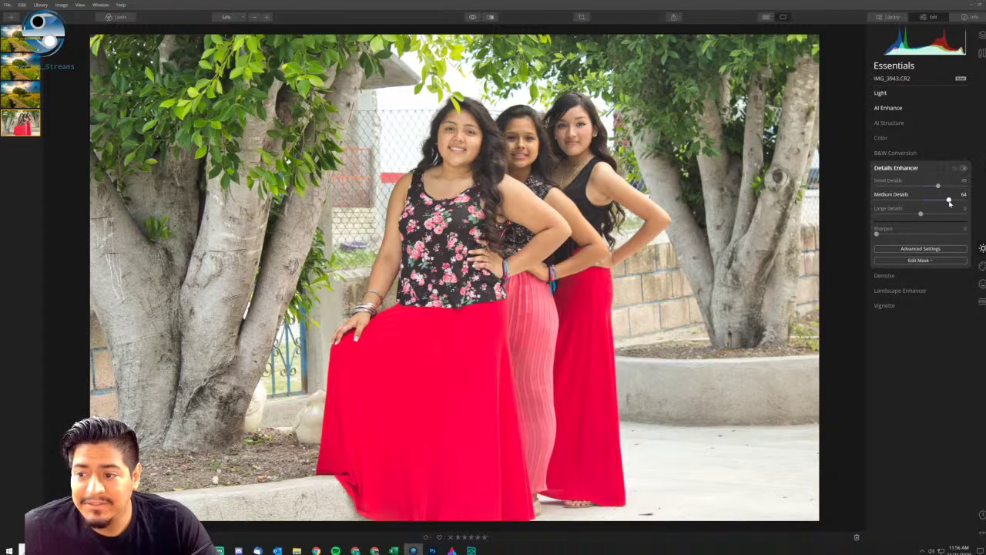
left_click(945, 214)
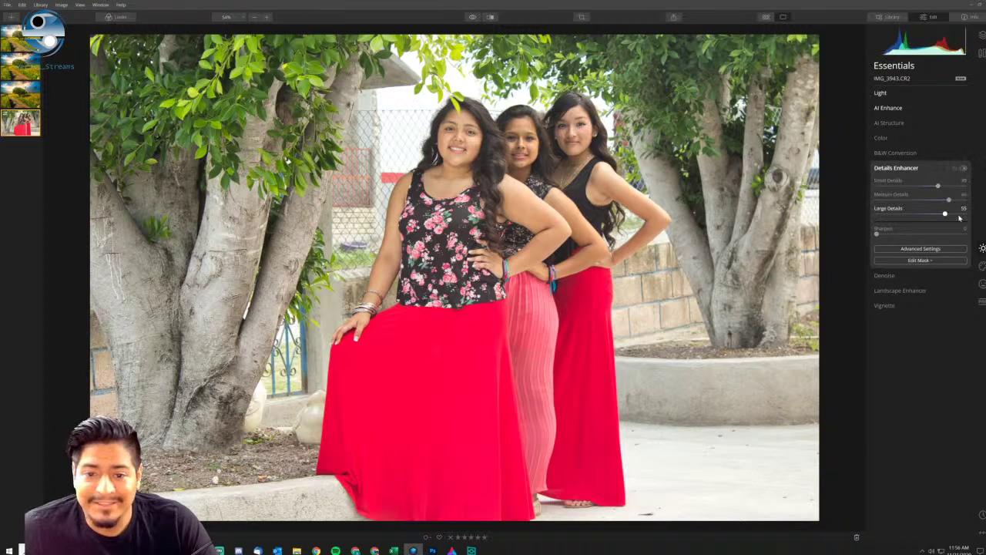
left_click(964, 169)
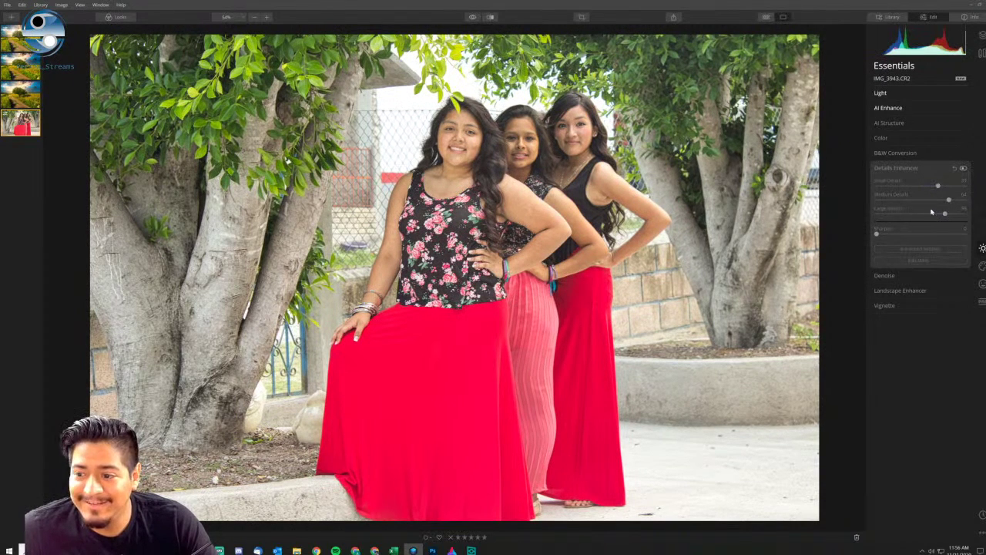
left_click(963, 169)
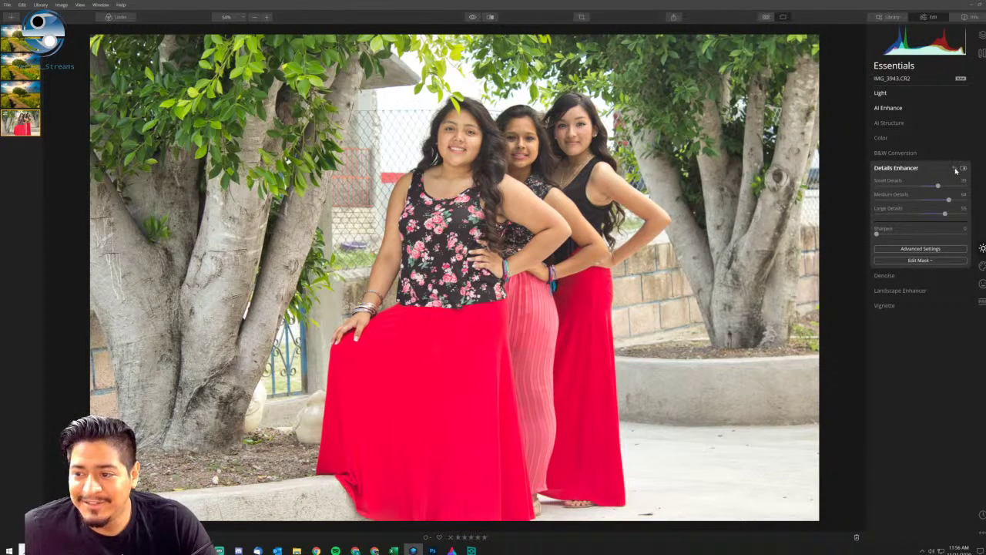
Reset the Small, Medium and Large Details of Details Enhancer to 0.
left_click(954, 169)
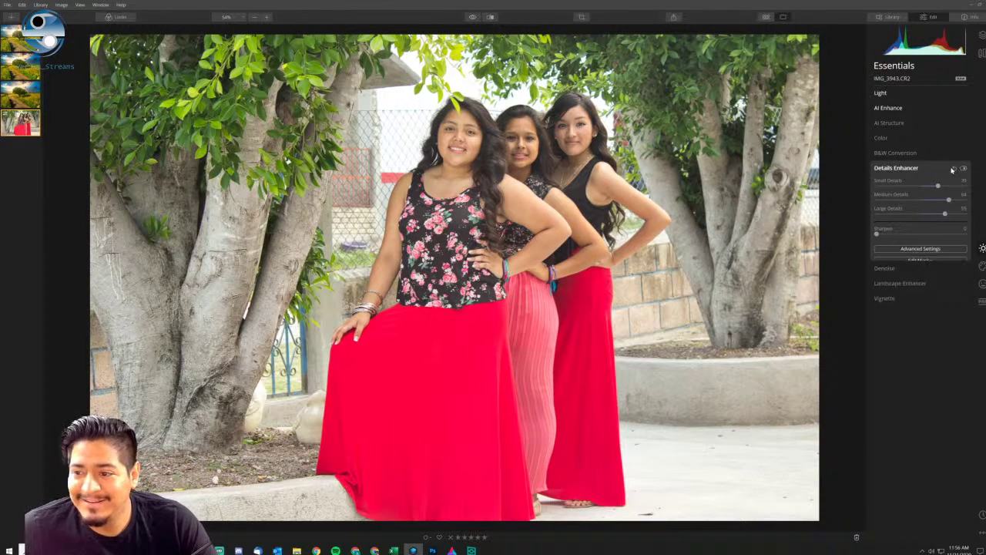
mouse_move(938, 186)
left_mouse_down()
mouse_move(923, 186)
mouse_move(917, 200)
mouse_move(925, 187)
left_mouse_up()
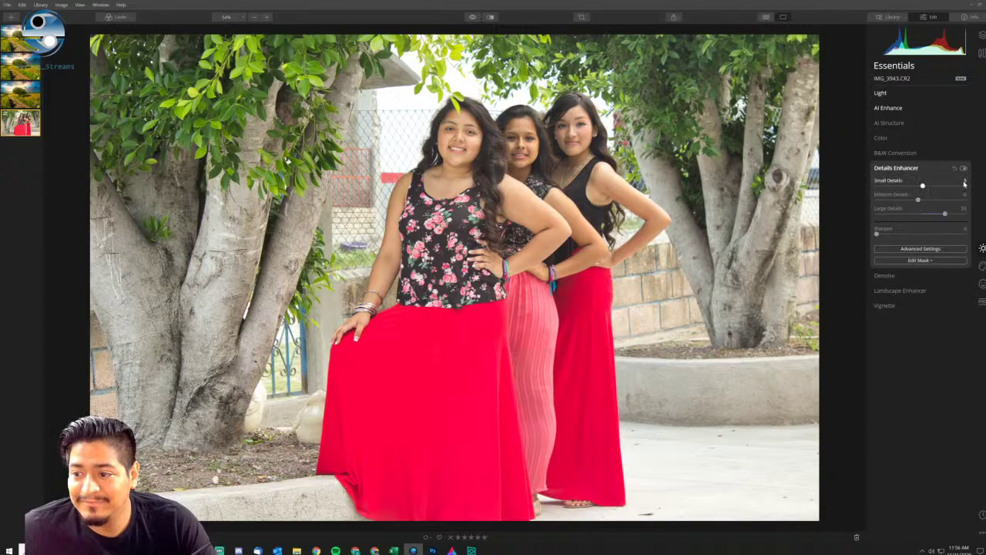
key("ctrl+z")
double_click(919, 199)
double_click(921, 211)
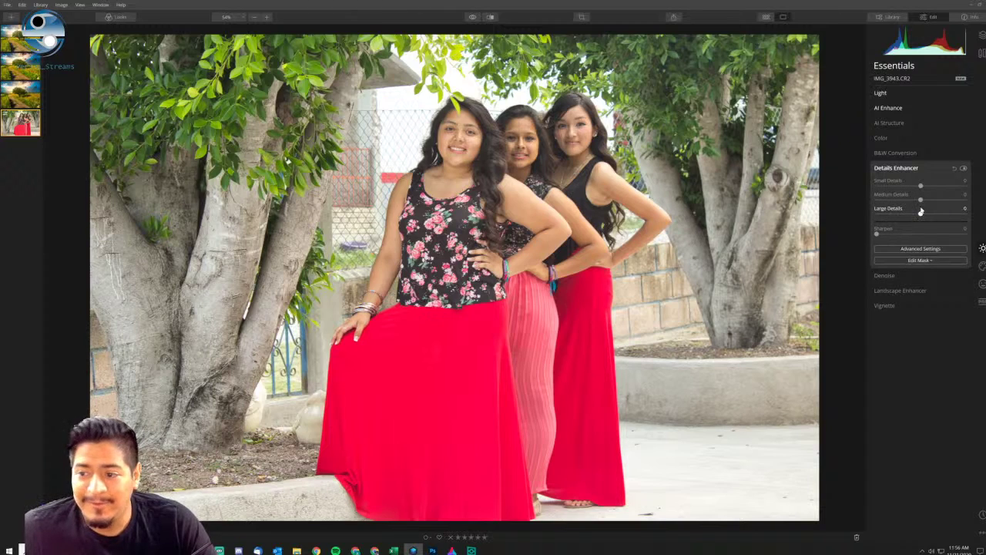
Try raising Small Details alone and Large Details alone to 34, resetting each to 0.
left_click_drag(920, 185, 939, 187)
double_click(901, 180)
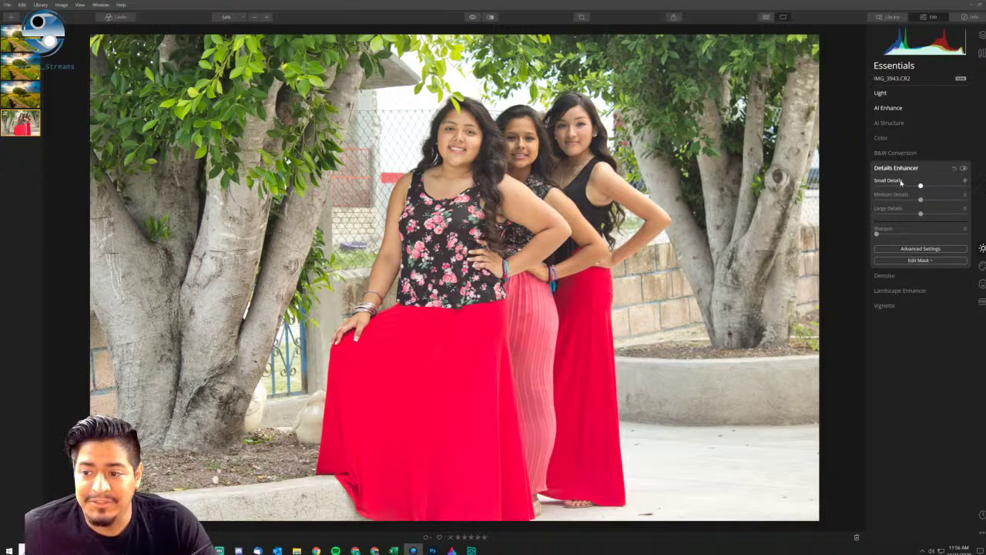
left_click(936, 214)
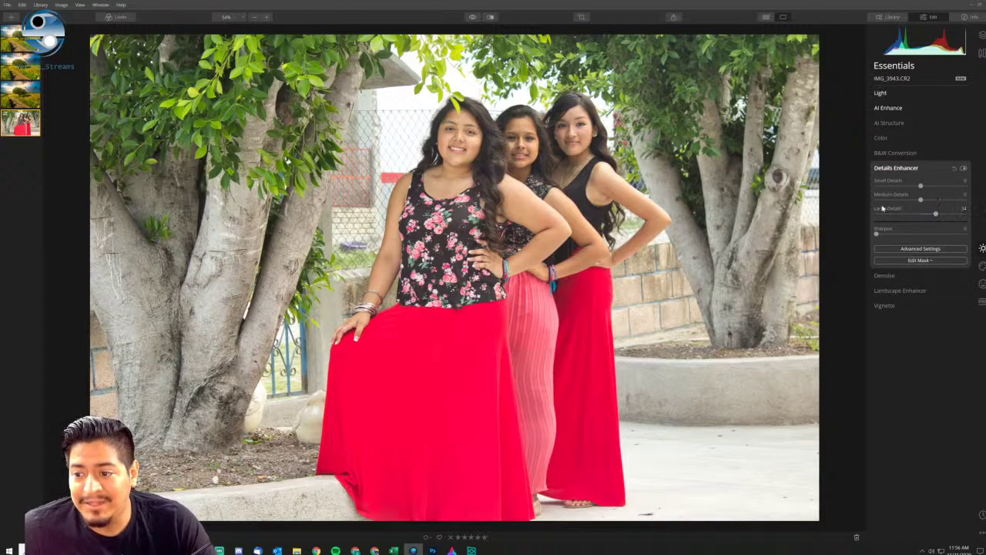
double_click(918, 210)
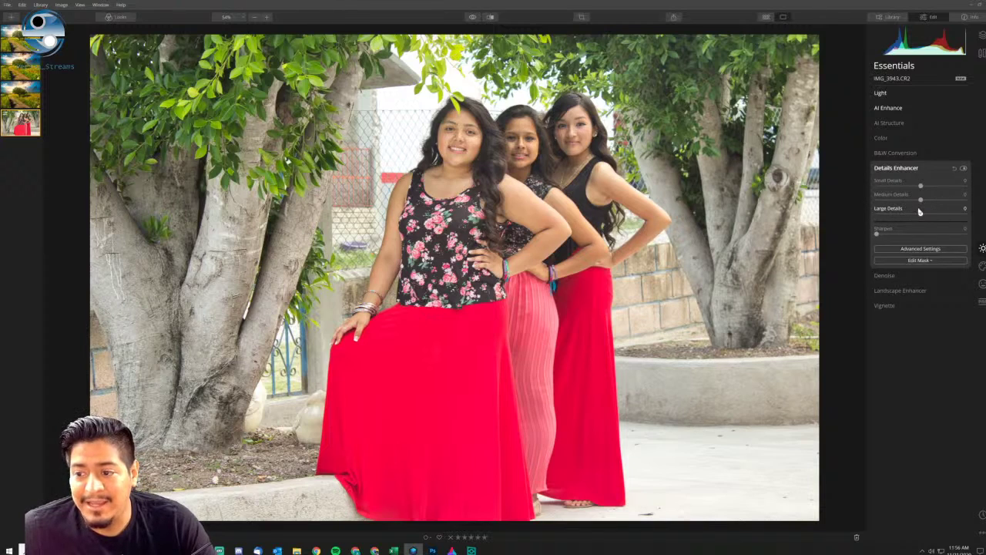
Raise Small Details to about 80 and compare the portrait with and without Details Enhancer.
left_click_drag(921, 185, 956, 186)
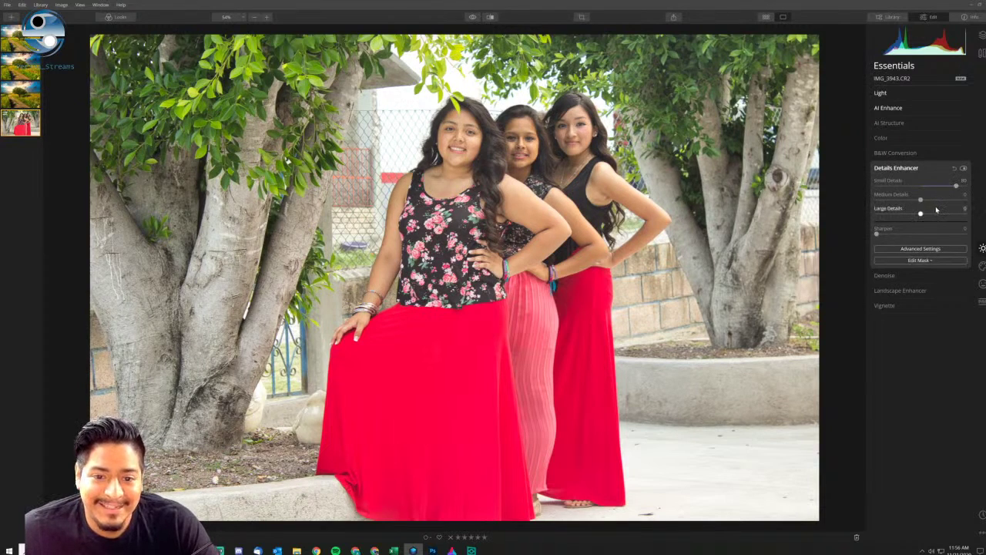
left_click(963, 168)
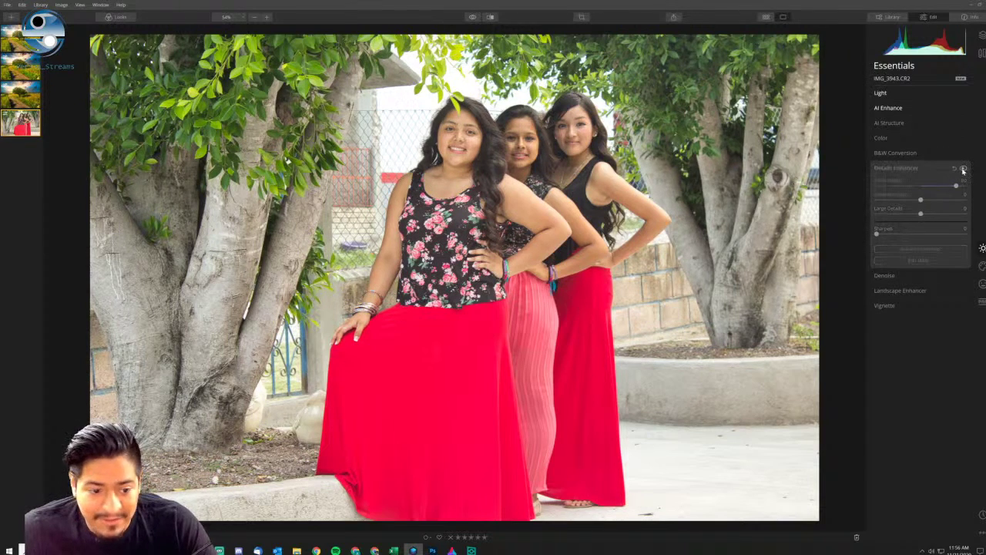
left_click(963, 169)
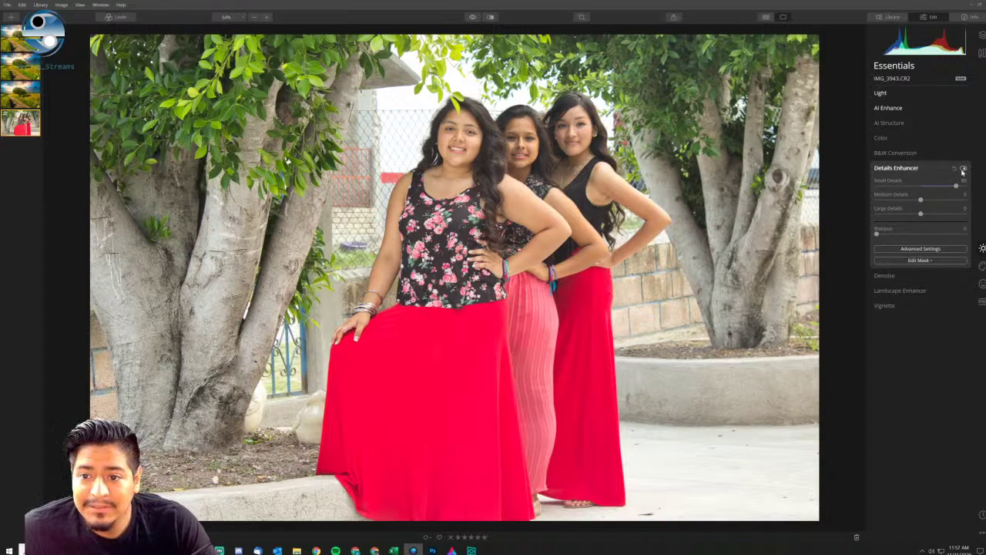
Try Details Enhancer with Small Details at 57, Medium at 22 and Large at 32, and reset all three to 0.
left_click_drag(955, 186, 943, 201)
left_click(932, 202)
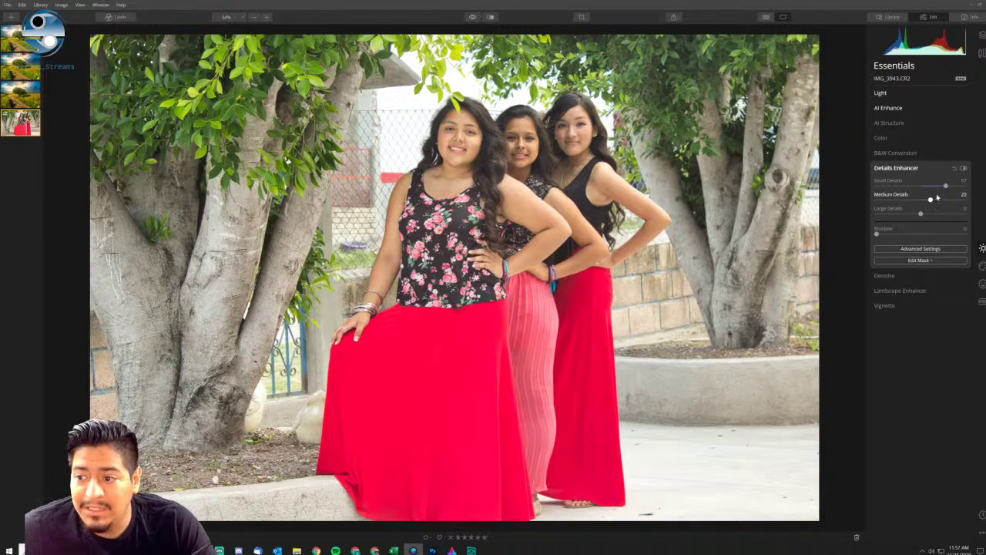
left_click(935, 214)
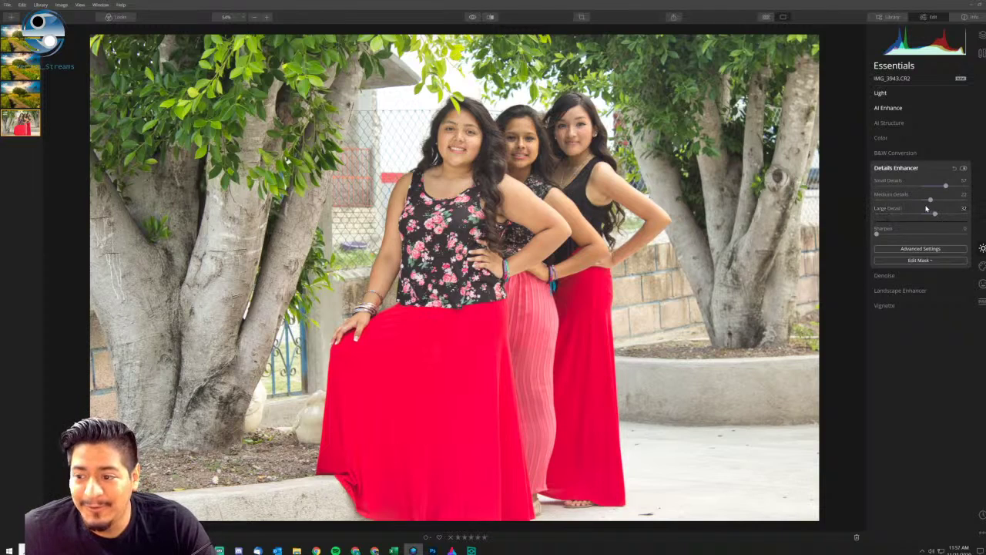
left_click(922, 213)
double_click(930, 199)
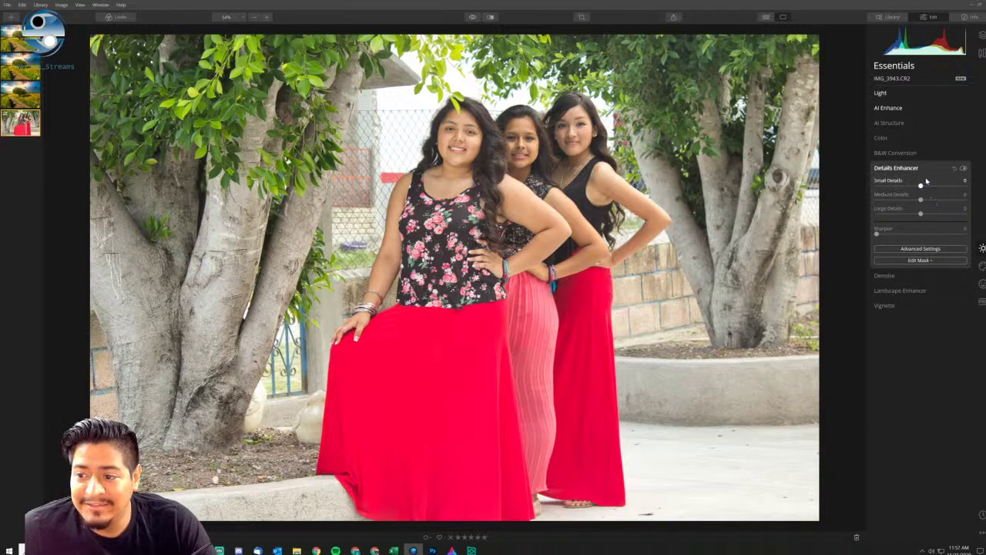
Set Luminosity Denoise to about 29 in the Denoise tool.
left_click(913, 277)
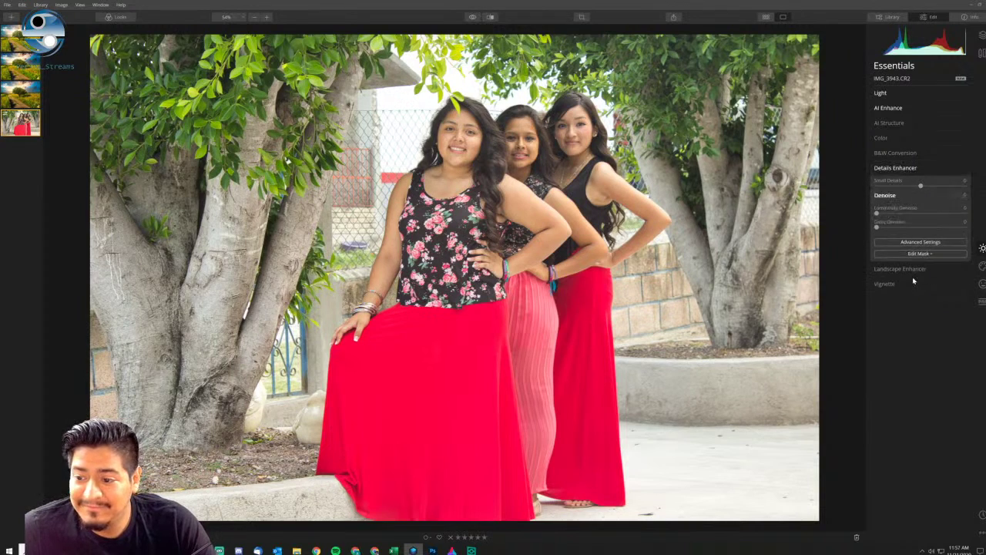
left_click(902, 199)
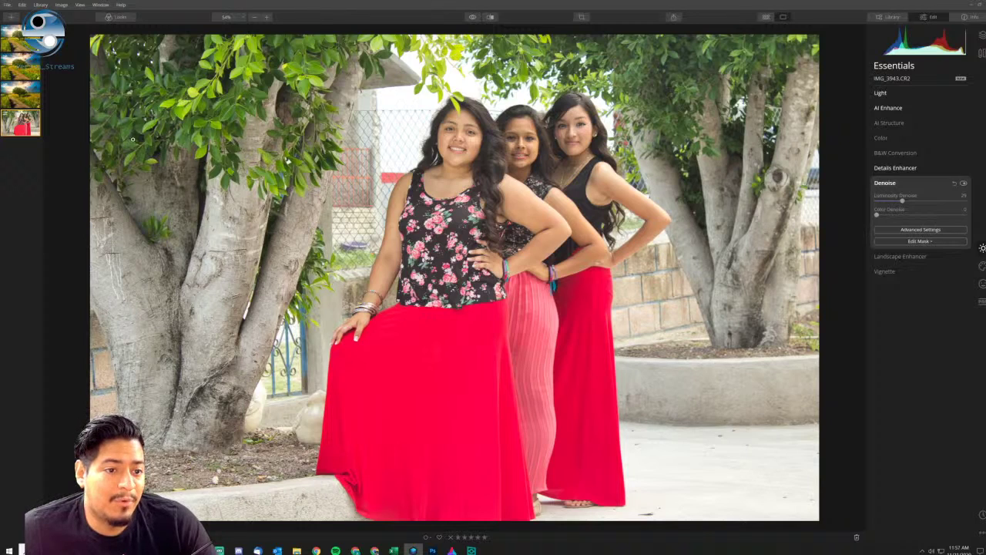
Examine the leaves and tree trunk at 300% with Denoise off and on, and return to the fit-to-screen view.
left_click(236, 19)
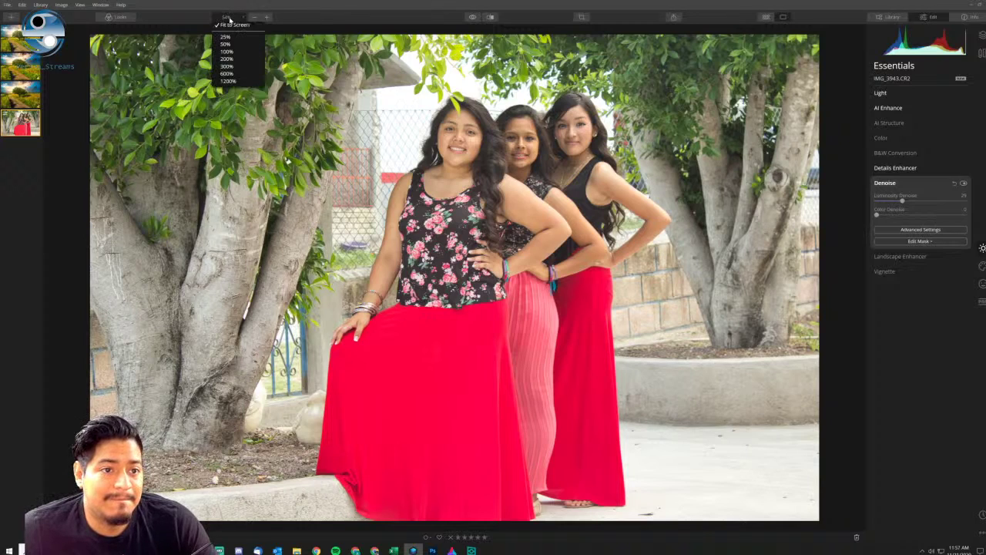
left_click(241, 71)
left_click_drag(214, 121, 513, 265)
left_click_drag(429, 324, 457, 345)
left_click(963, 183)
left_click_drag(499, 201, 501, 253)
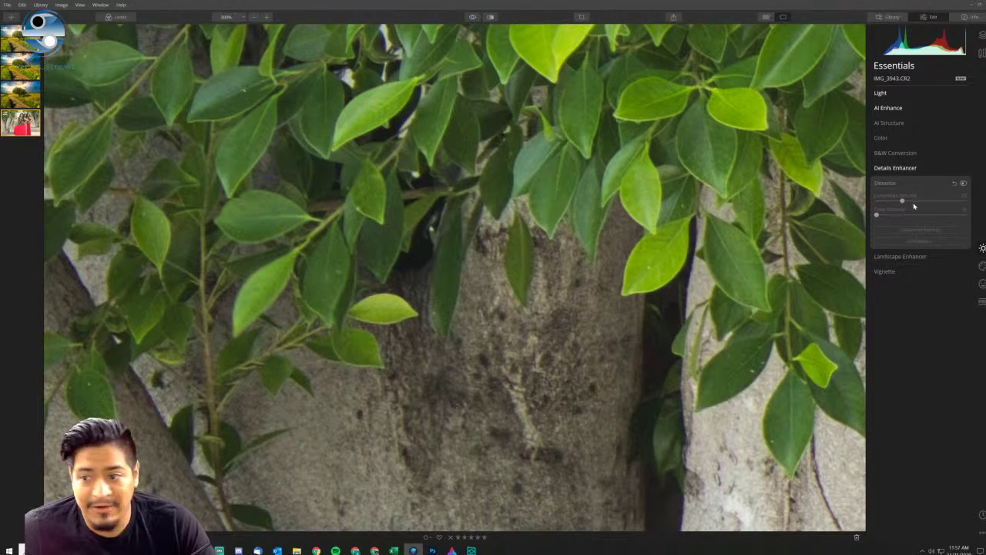
left_click(962, 184)
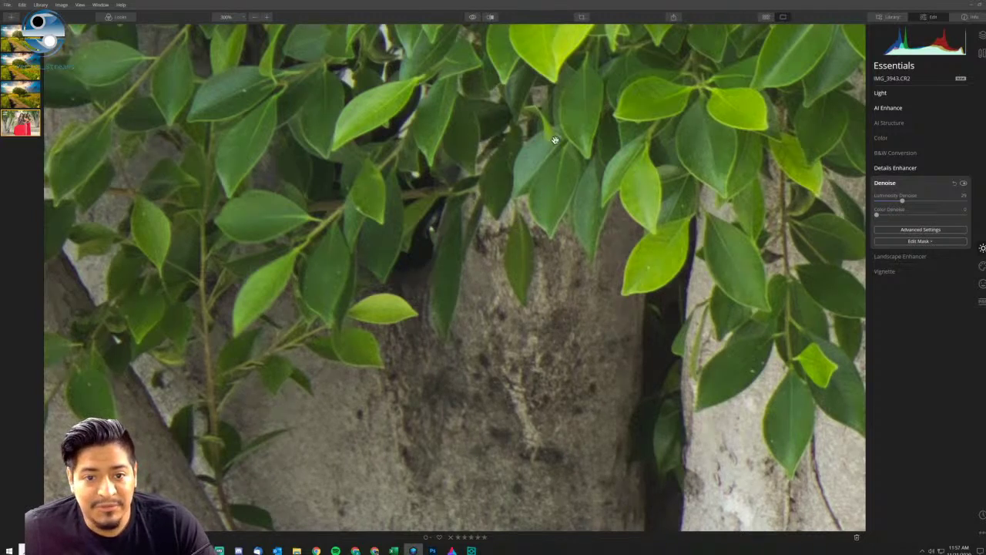
left_click_drag(557, 137, 457, 204)
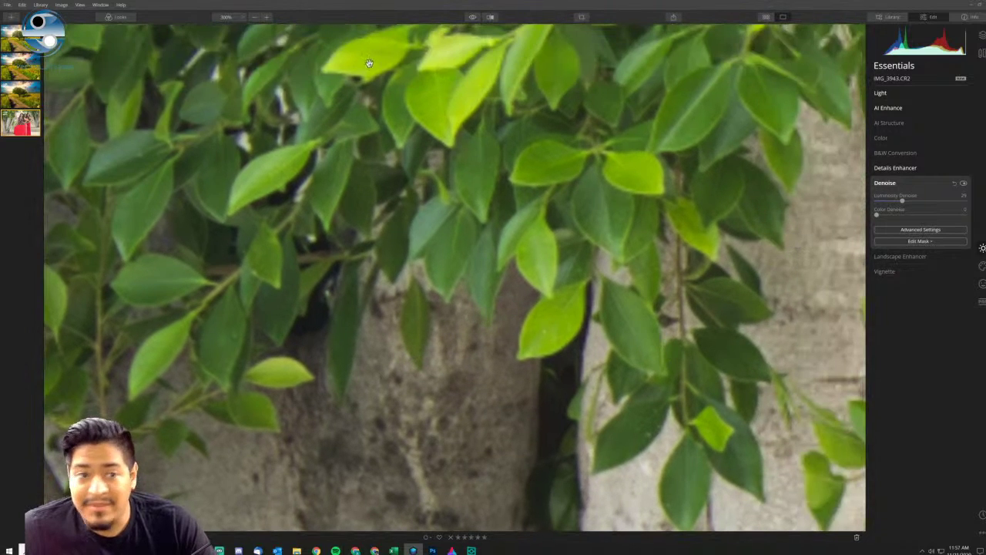
left_click(232, 17)
left_click(248, 28)
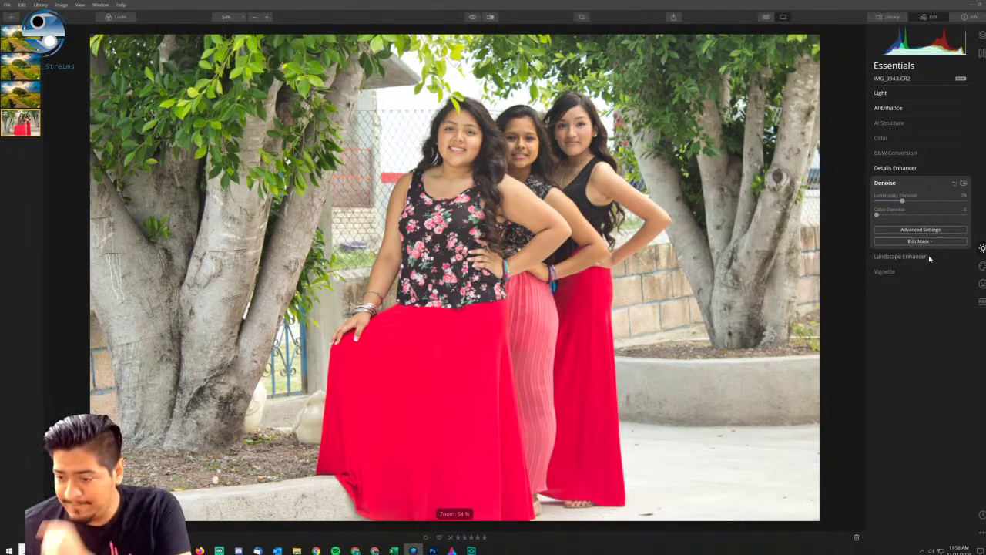
Try Golden Hour in Landscape Enhancer at 14 and at 62, and compare the portrait with and without the effect.
left_click(929, 256)
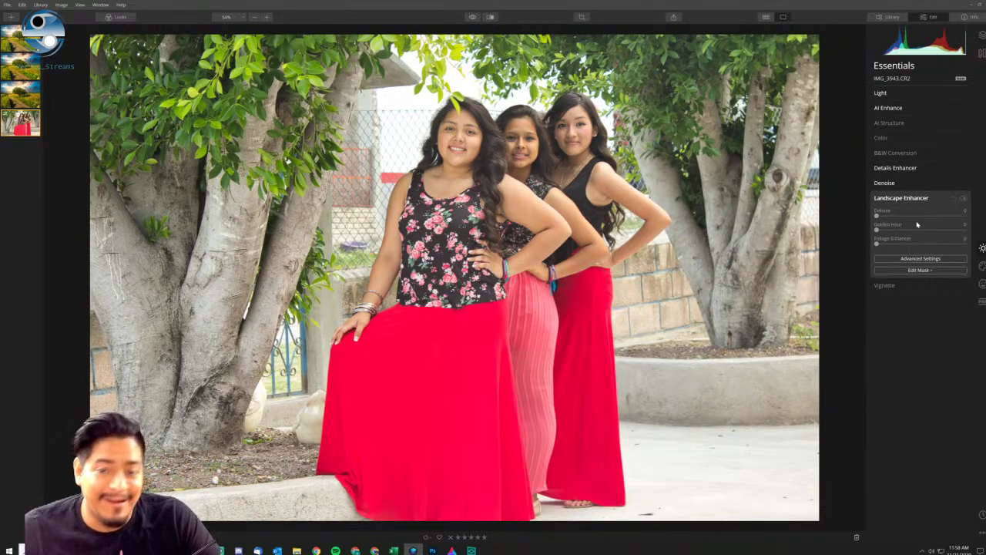
left_click(898, 230)
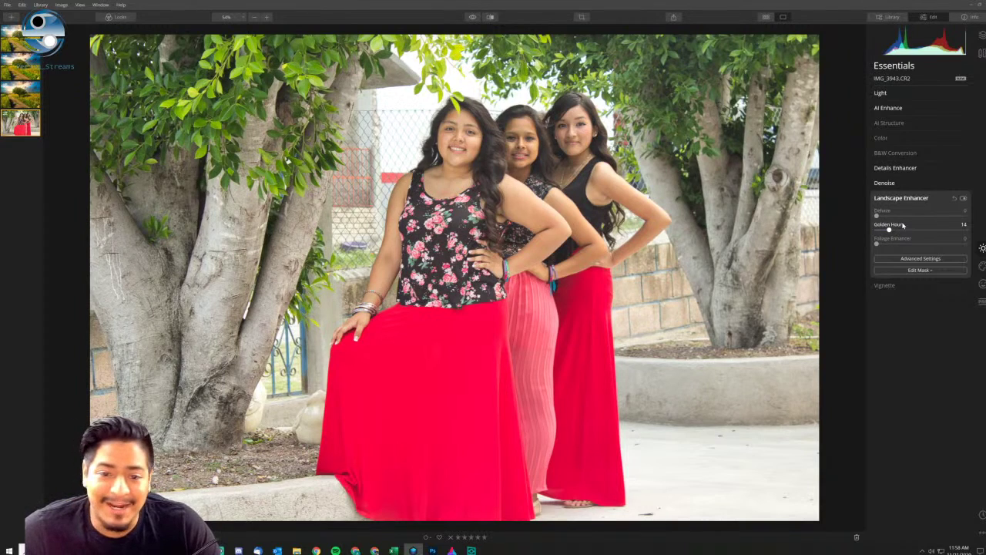
left_click(930, 229)
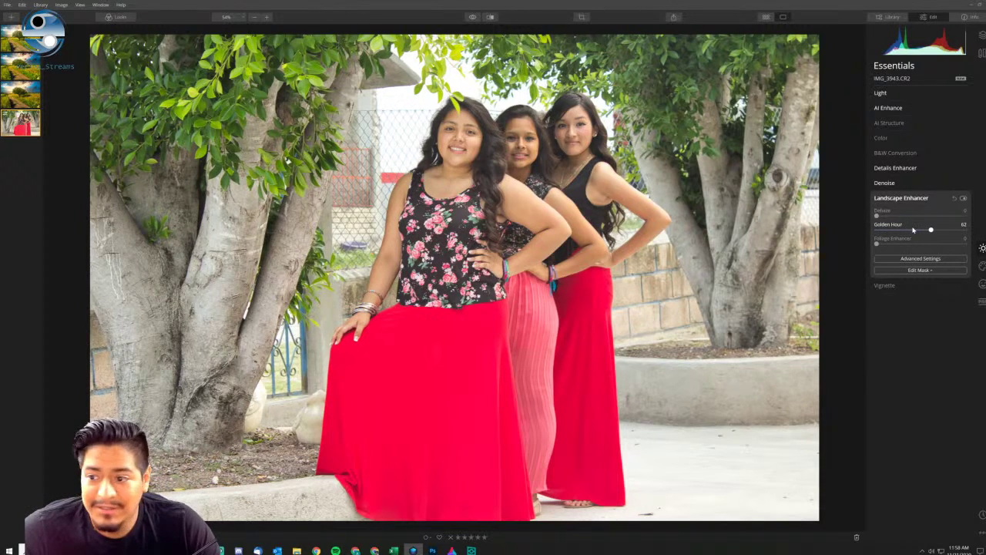
left_click(963, 199)
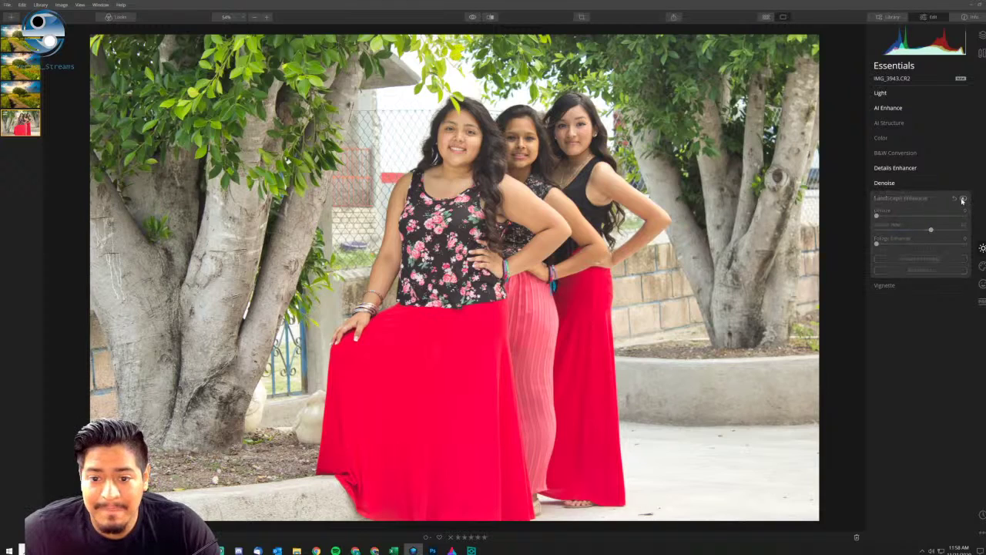
left_click(963, 200)
left_click(962, 199)
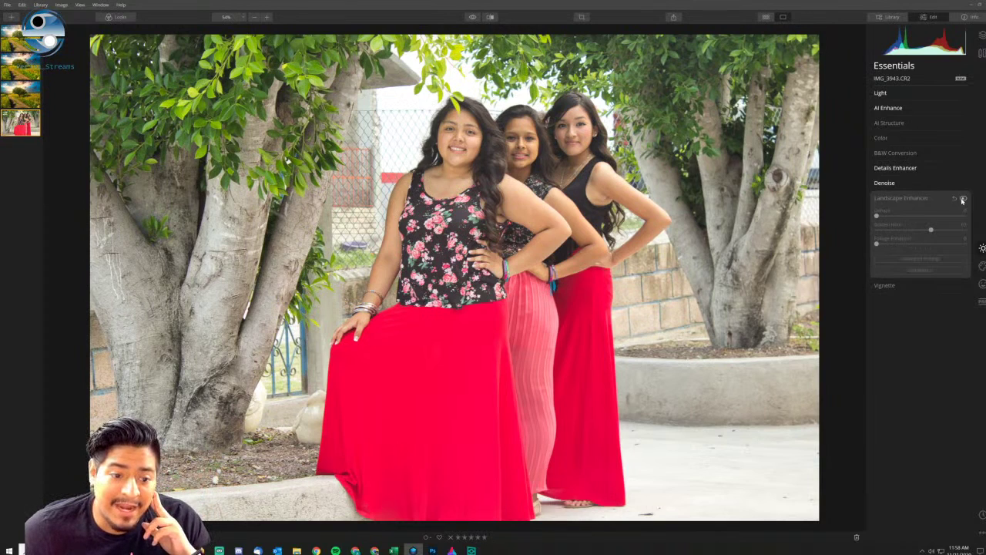
left_click(963, 200)
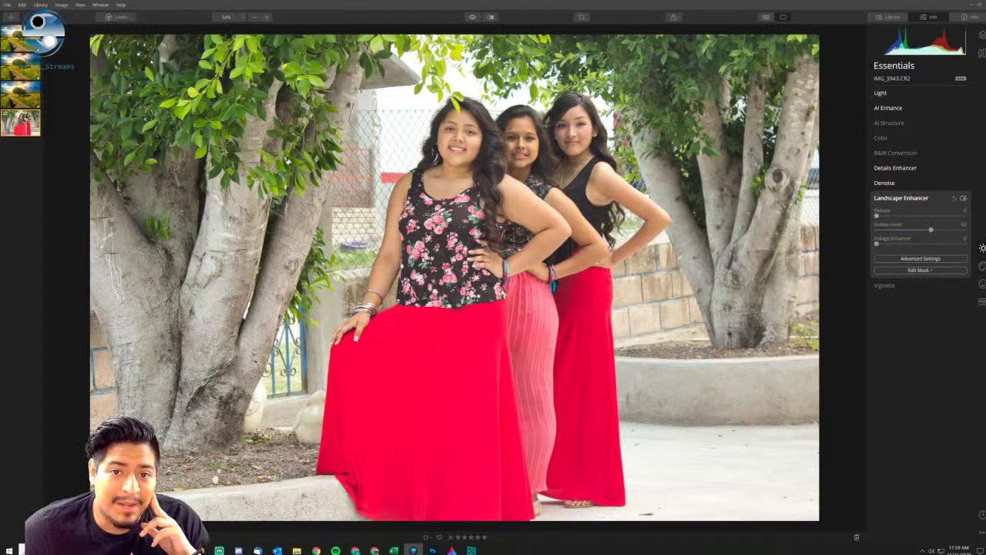
Compare the edited portrait with the original, lower Golden Hour to 20 and bring it back to 0.
left_click(472, 17)
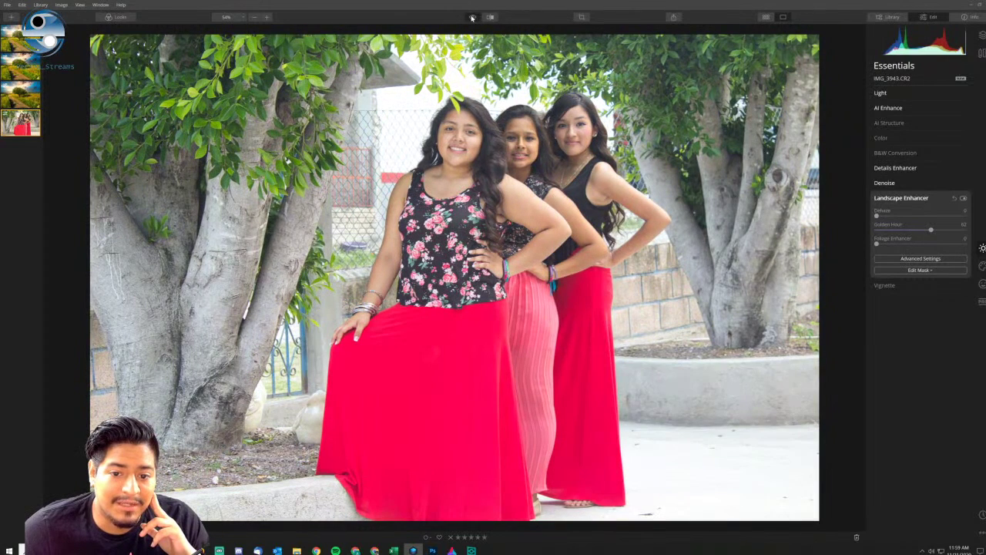
left_click(894, 230)
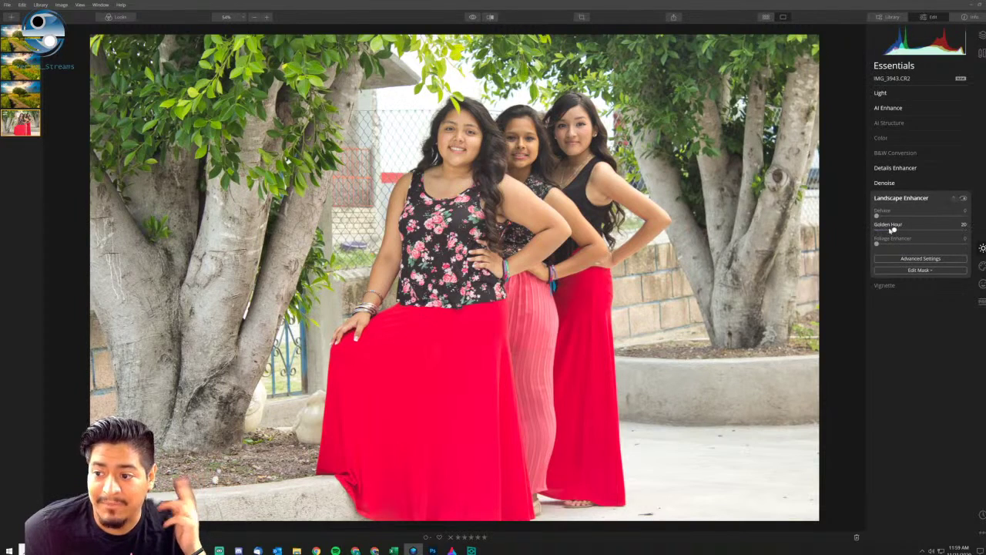
left_click_drag(893, 231, 876, 233)
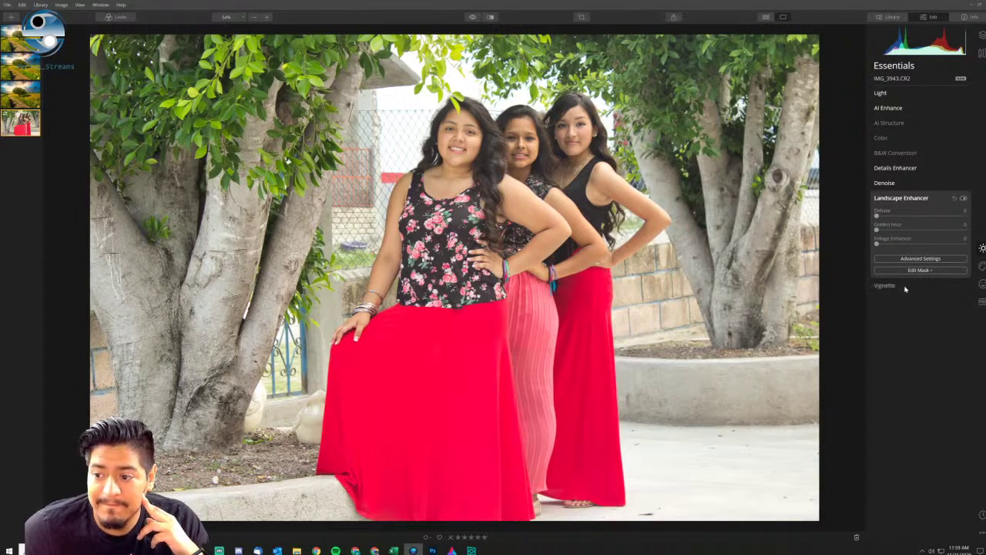
Enable AI Skin Defects Removal in the AI Skin Enhancer of the Portrait tools for IMG_3943.
left_click(982, 266)
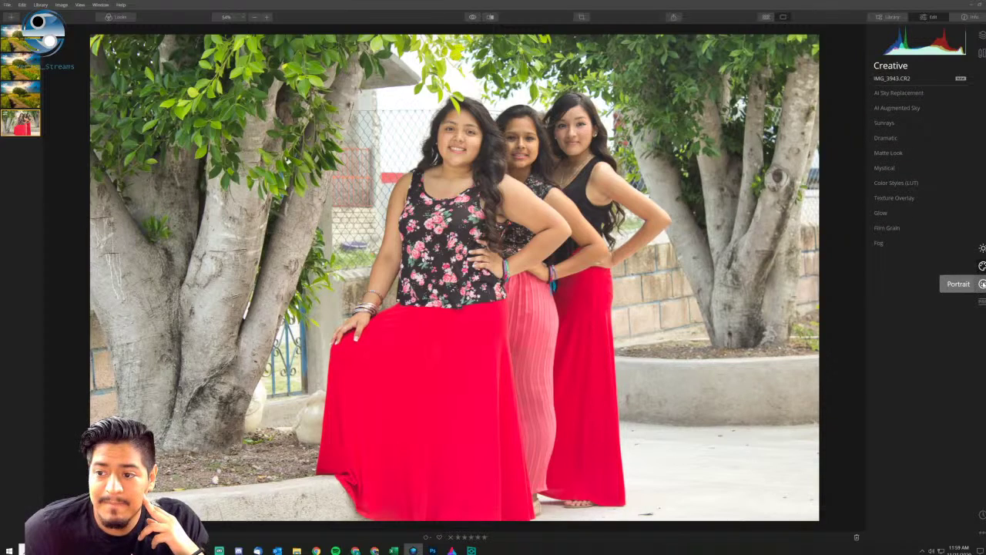
left_click(982, 283)
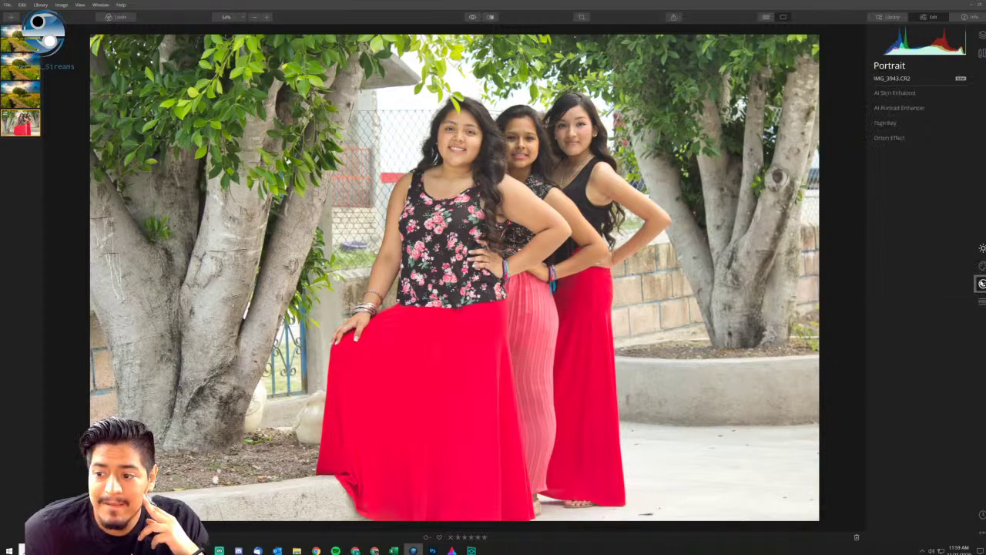
left_click(920, 97)
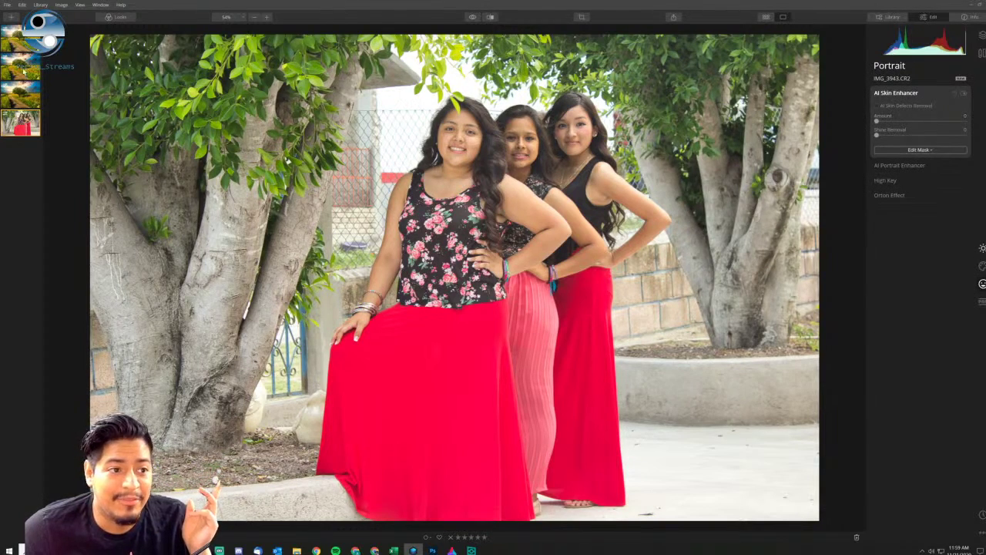
left_click(880, 105)
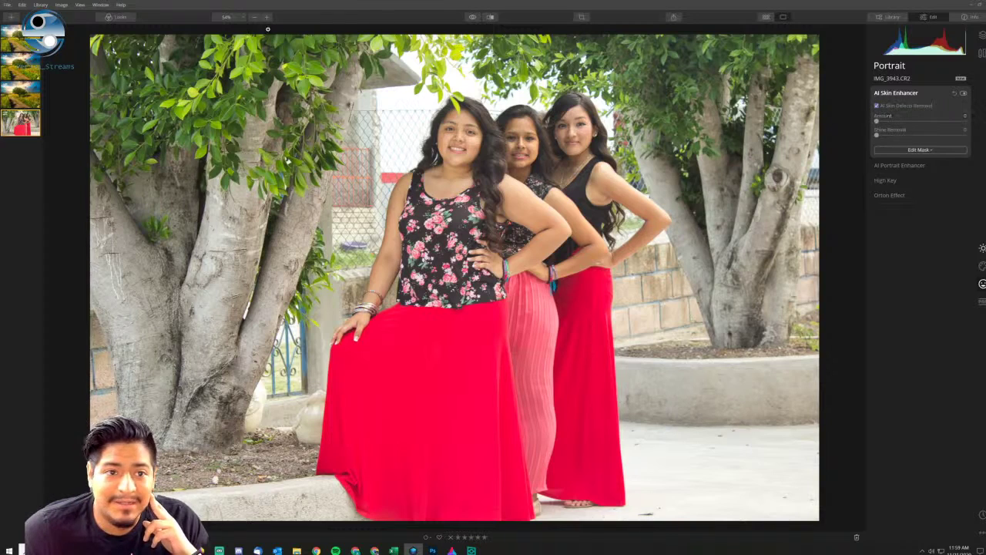
Examine the three faces at 300% and 200%, comparing them with AI Skin Defects Removal off and on.
left_click(243, 21)
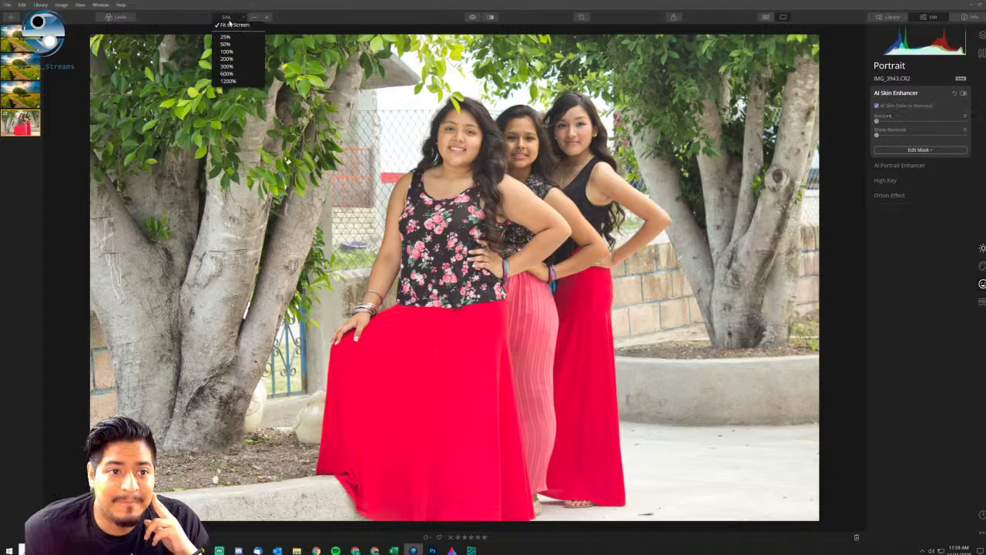
left_click(233, 67)
left_click_drag(603, 185, 670, 365)
left_click_drag(702, 151, 649, 359)
left_click_drag(733, 281, 470, 286)
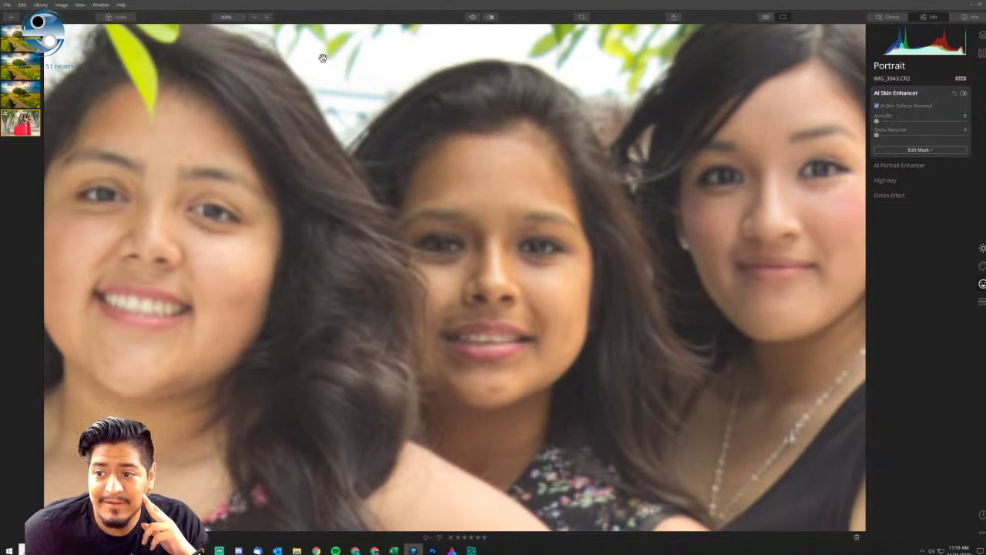
left_click(253, 17)
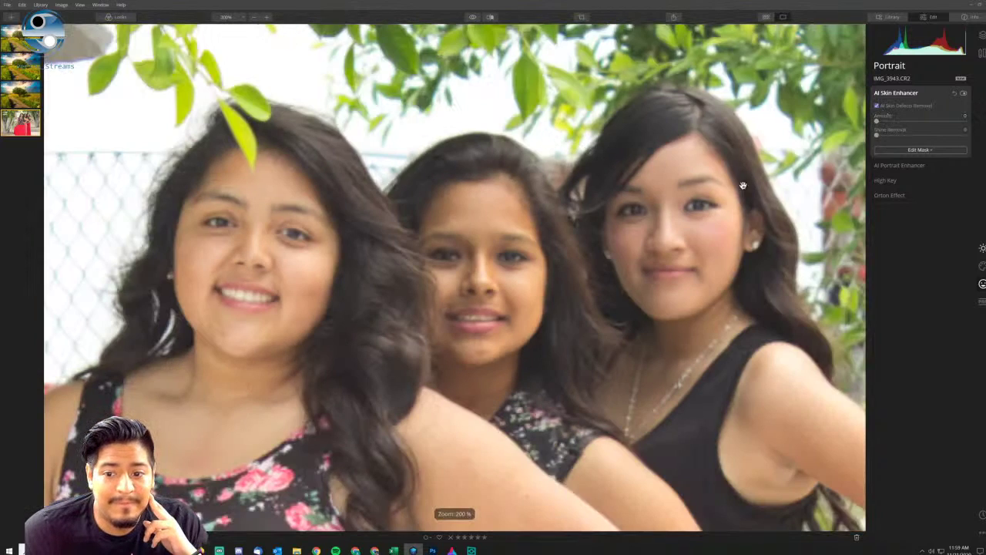
left_click(892, 109)
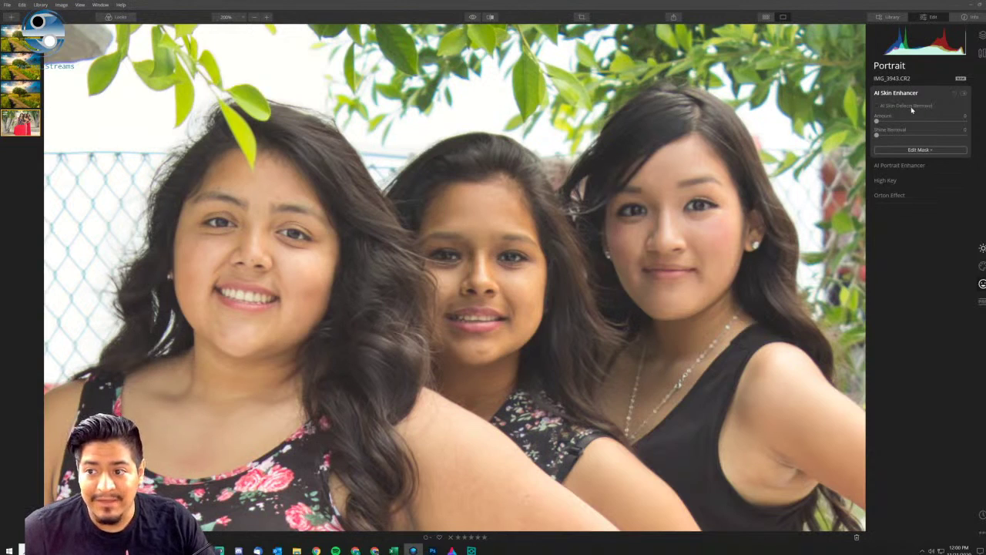
left_click(877, 106)
Try AI Skin Enhancer Amounts of about 15 and 5 on the faces, and return the Amount to 0.
left_click(898, 121)
left_click_drag(895, 121, 890, 122)
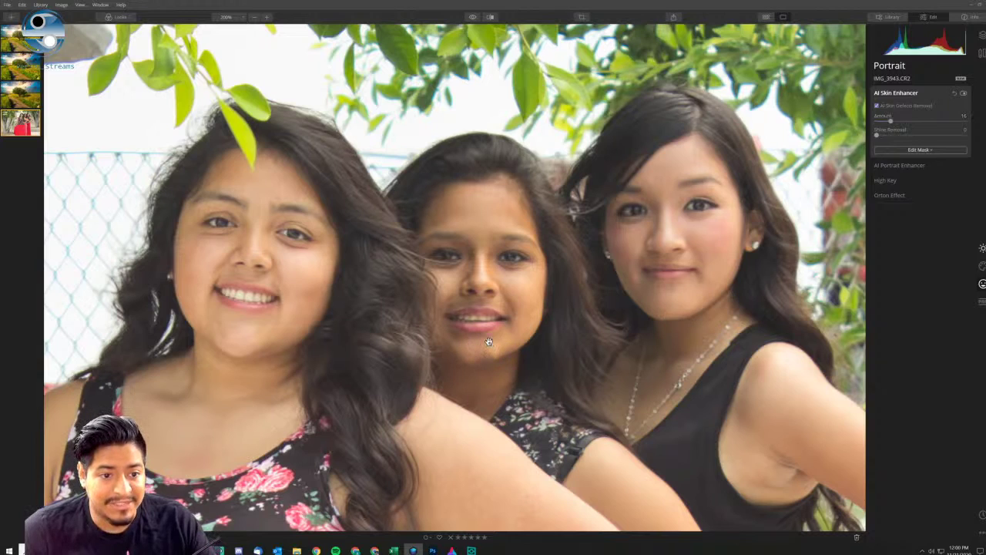
left_click_drag(883, 121, 881, 121)
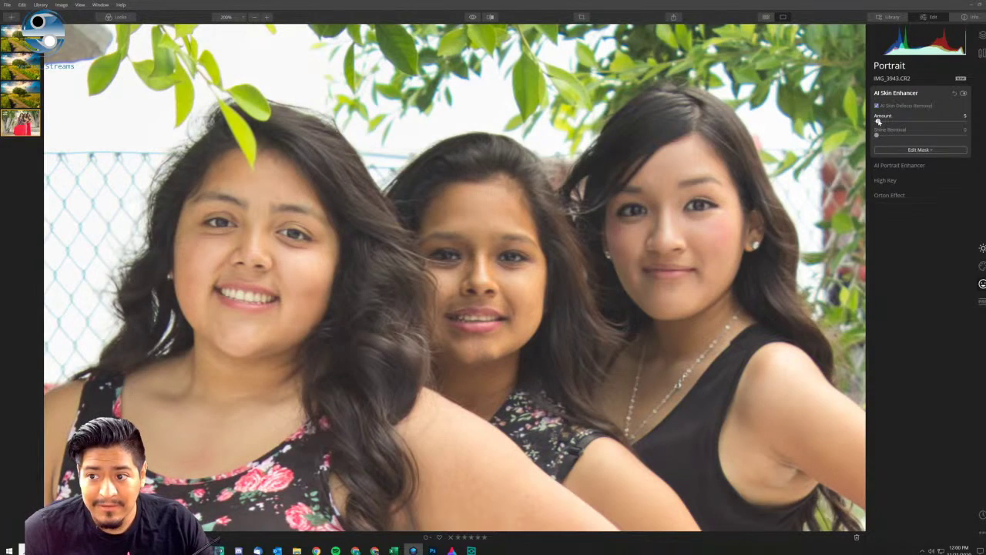
left_click_drag(878, 122, 875, 122)
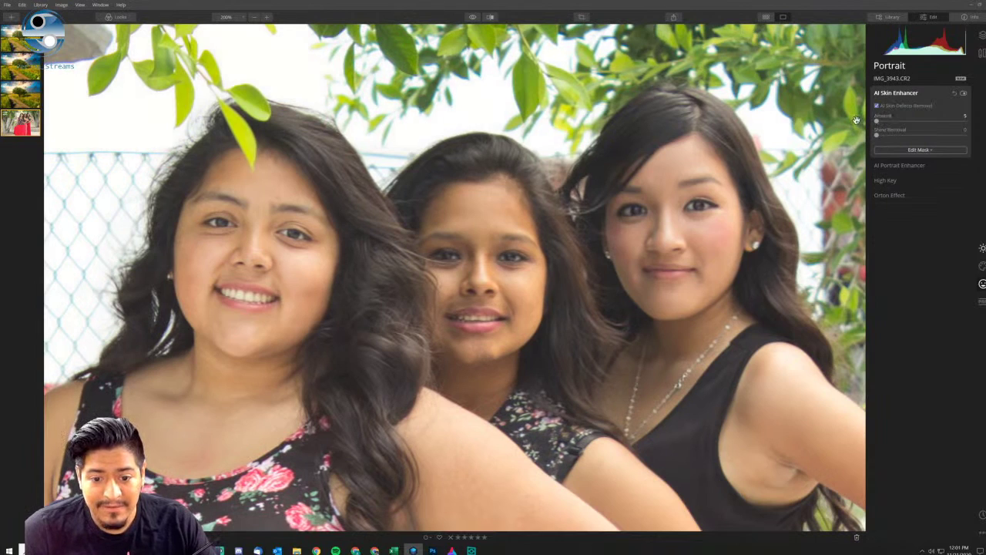
Compare the faces with AI Skin Defects Removal off and on, and set Shine Removal to 23.
left_click(895, 107)
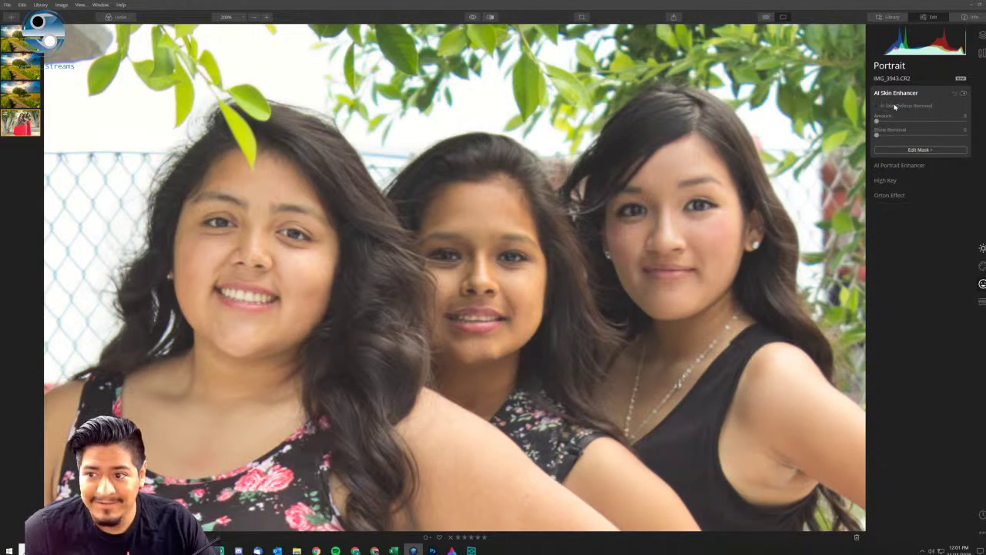
left_click(895, 108)
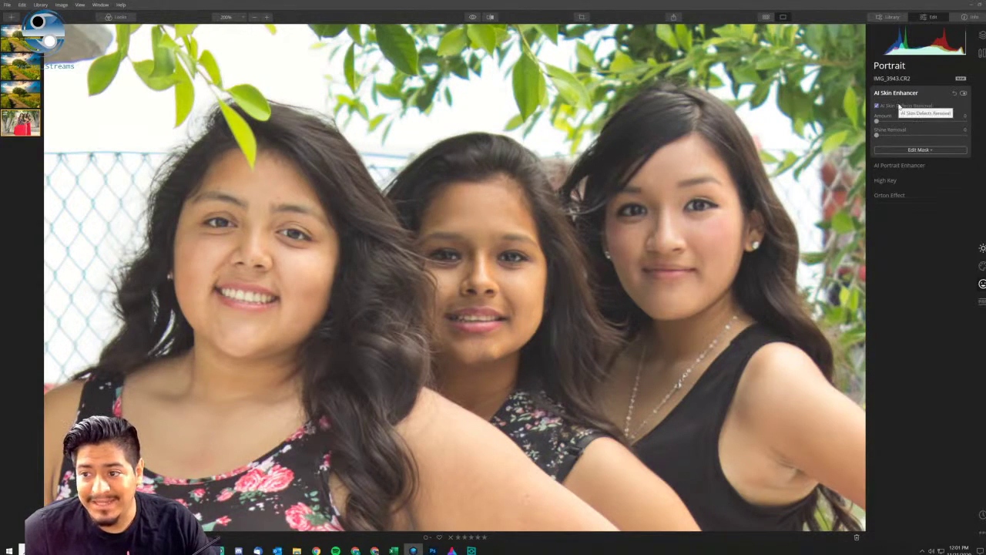
left_click_drag(876, 135, 896, 135)
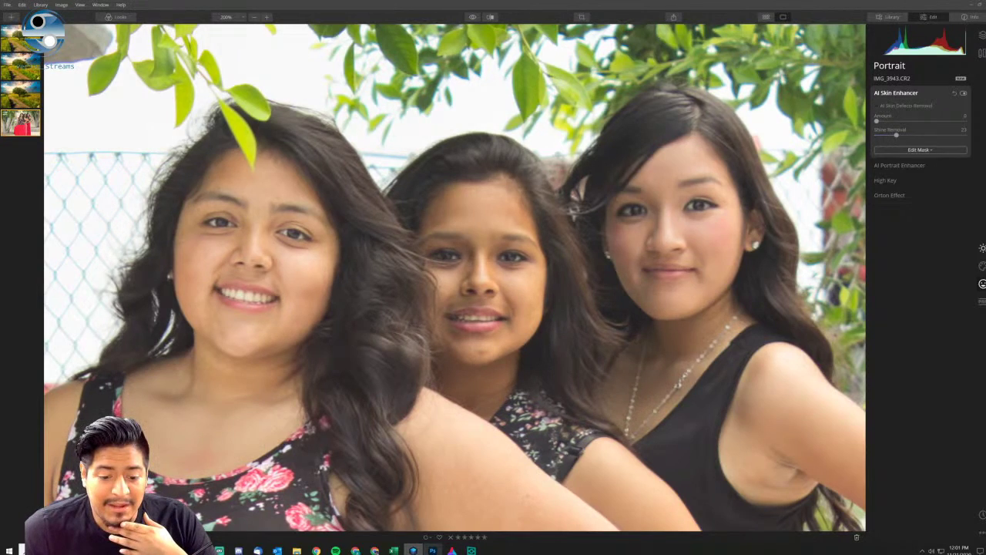
Switch to Photoshop and open IMG_3943.CR2 from the In Progress folder in Camera Raw, positioning its window over the workspace.
left_click(432, 550)
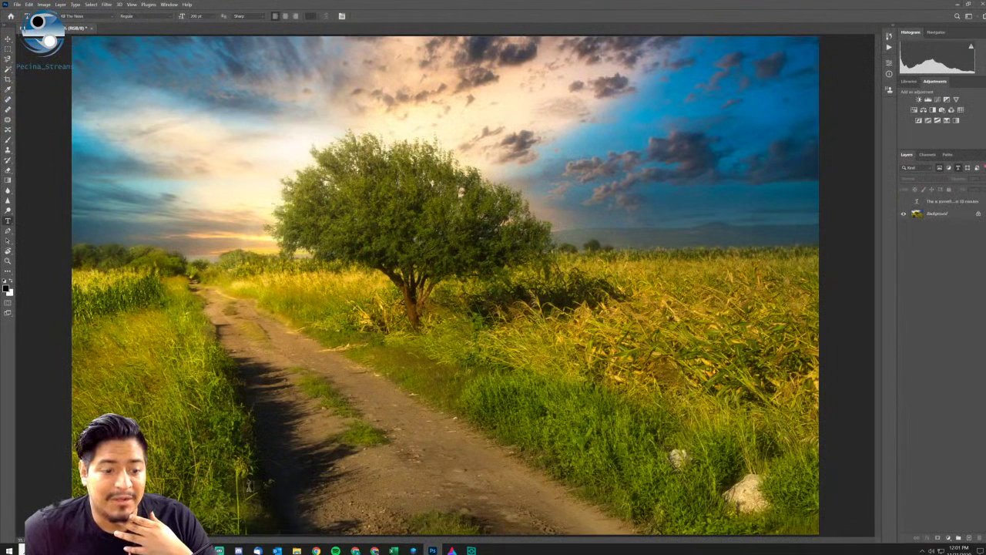
mouse_move(296, 551)
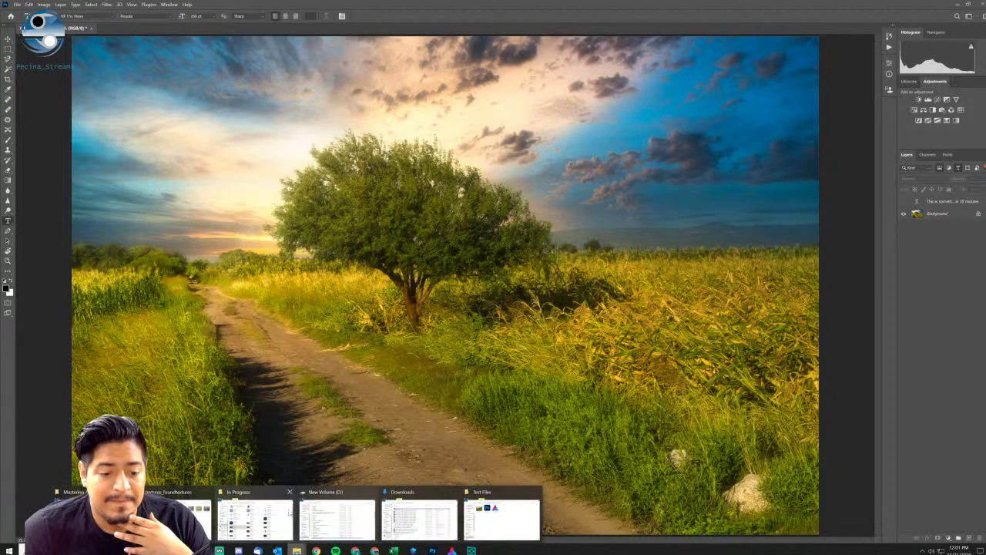
left_click(230, 523)
scroll(726, 444, "down", 5)
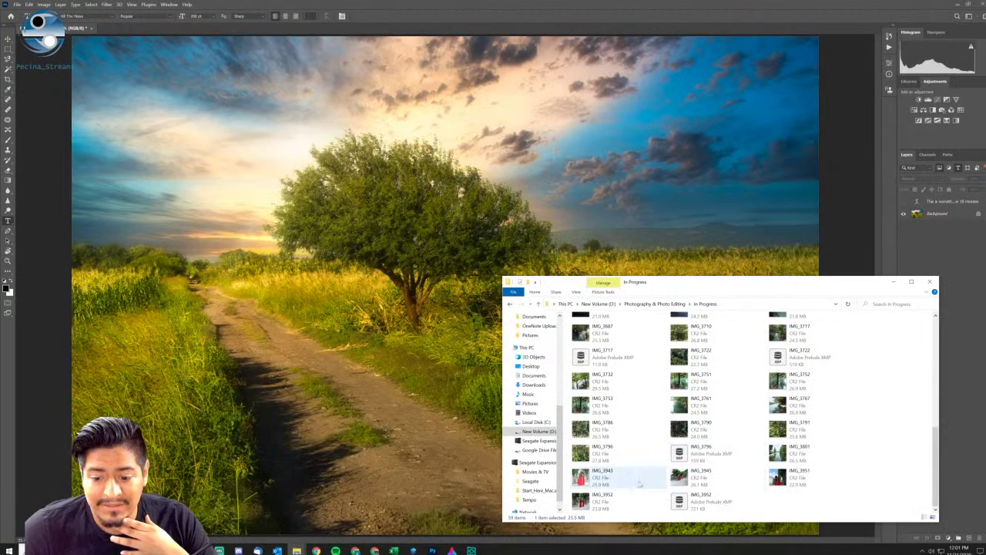
double_click(614, 480)
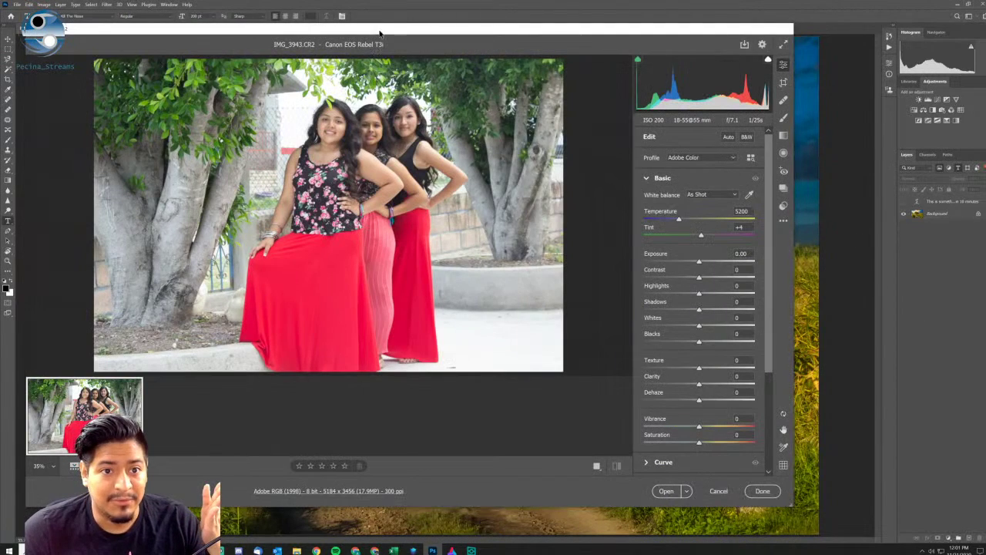
left_click_drag(382, 33, 461, 41)
scroll(790, 308, "down", 5)
scroll(798, 357, "up", 5)
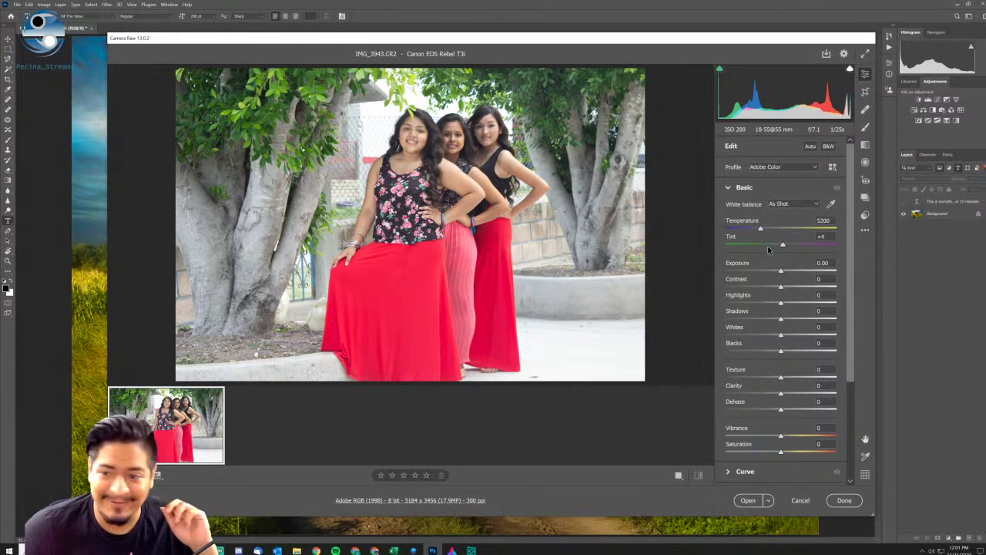
Try the Auto white balance on the portrait, and set the white balance to Daylight.
left_click(785, 204)
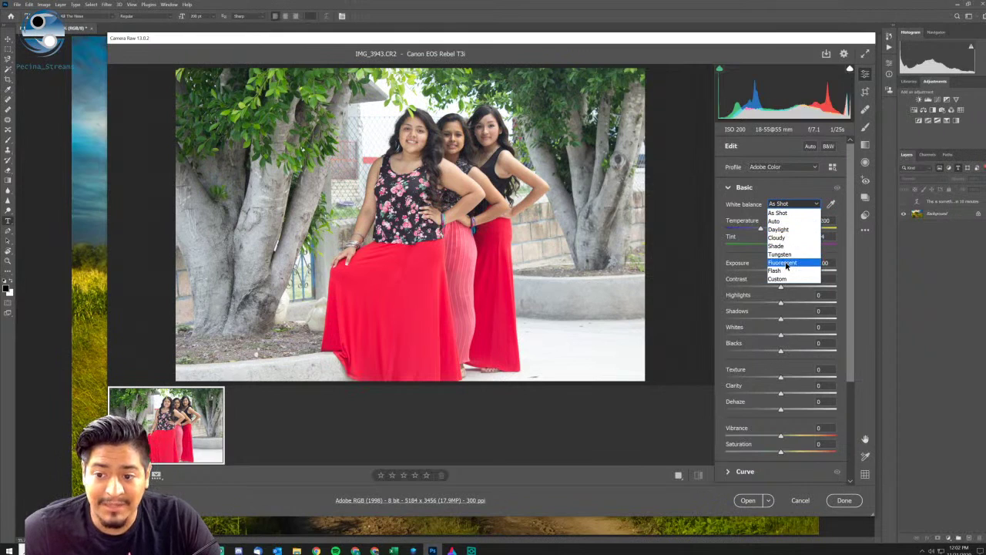
left_click(791, 222)
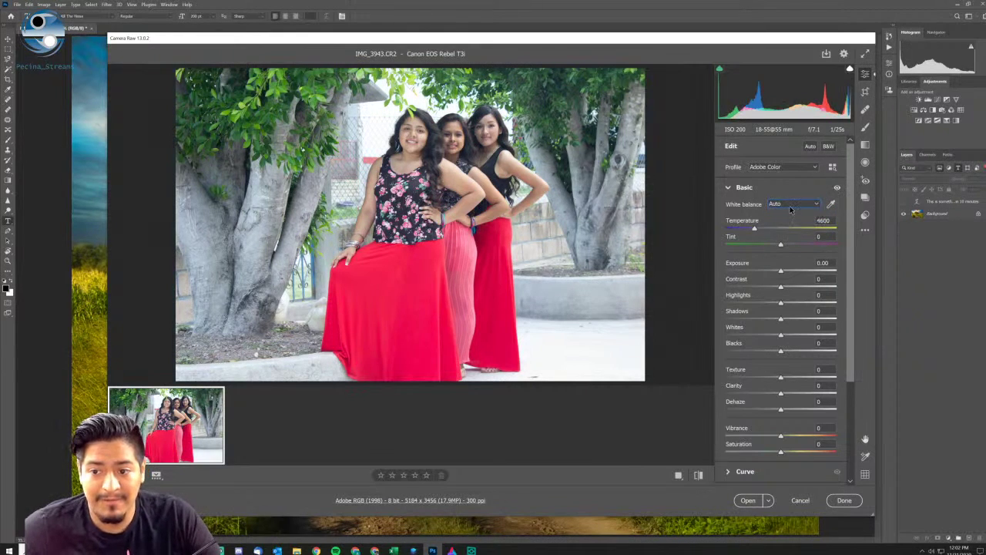
left_click(790, 207)
left_click(782, 229)
left_click(790, 205)
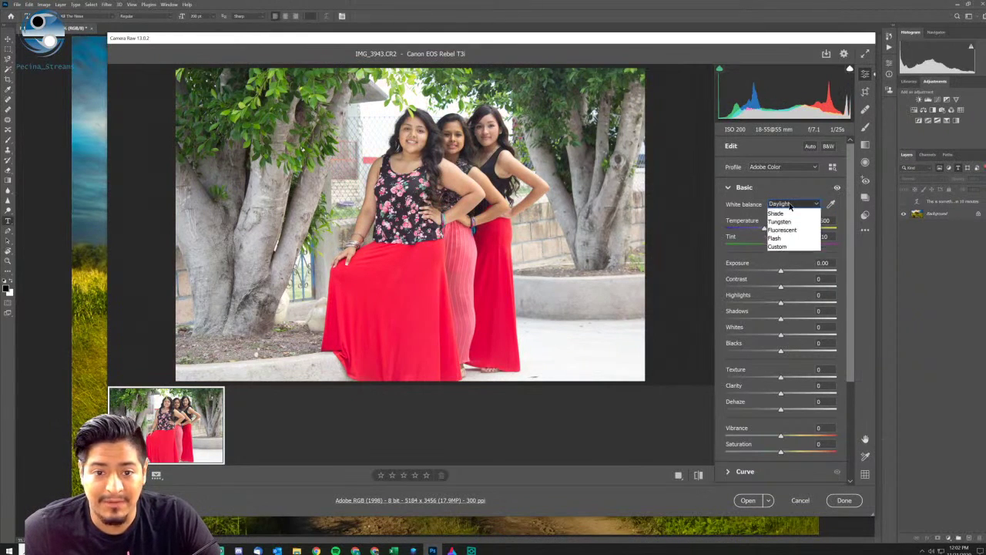
left_click(784, 205)
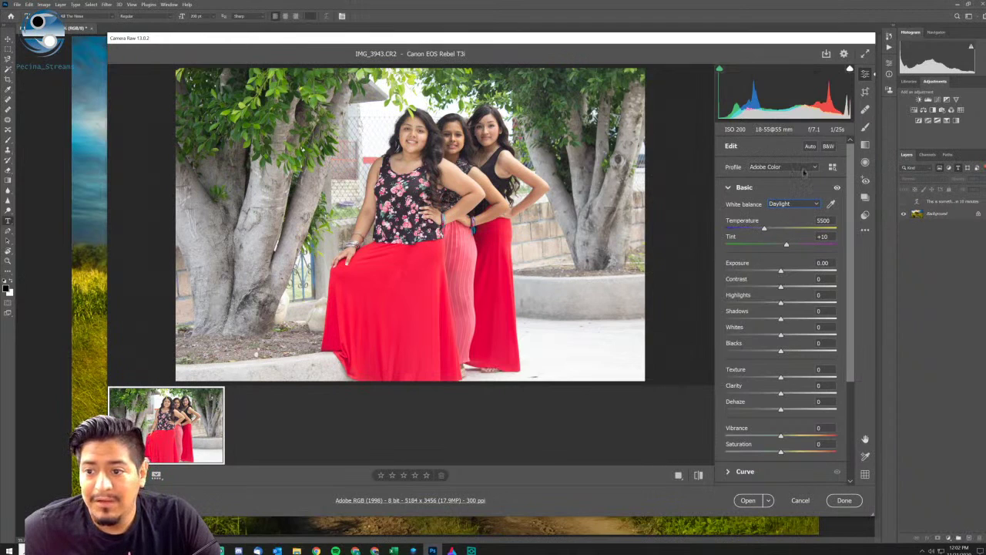
Apply automatic adjustments to the portrait, and set Exposure to +0.25, Contrast to +14, Highlights to -74, Whites to -14 and Blacks to -30.
left_click(812, 147)
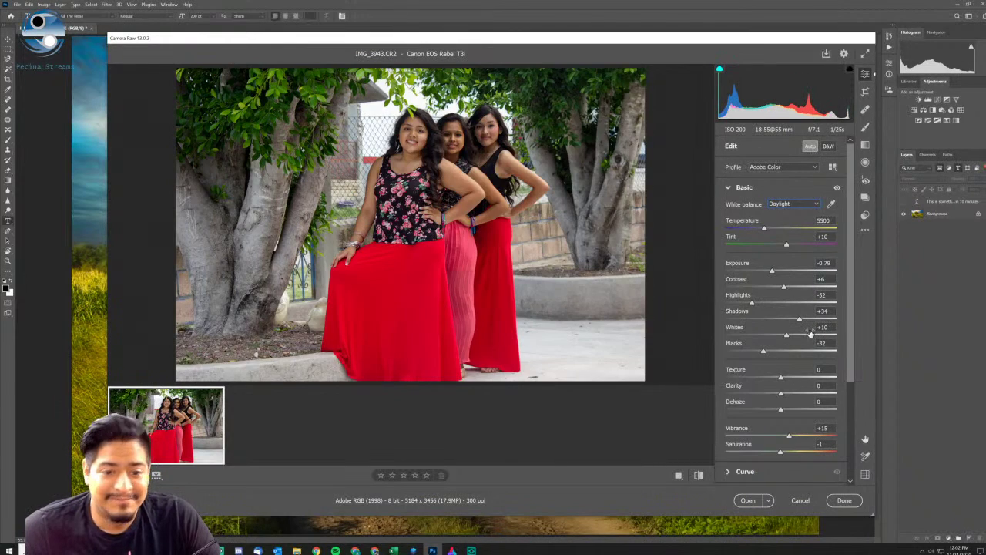
left_click(780, 271)
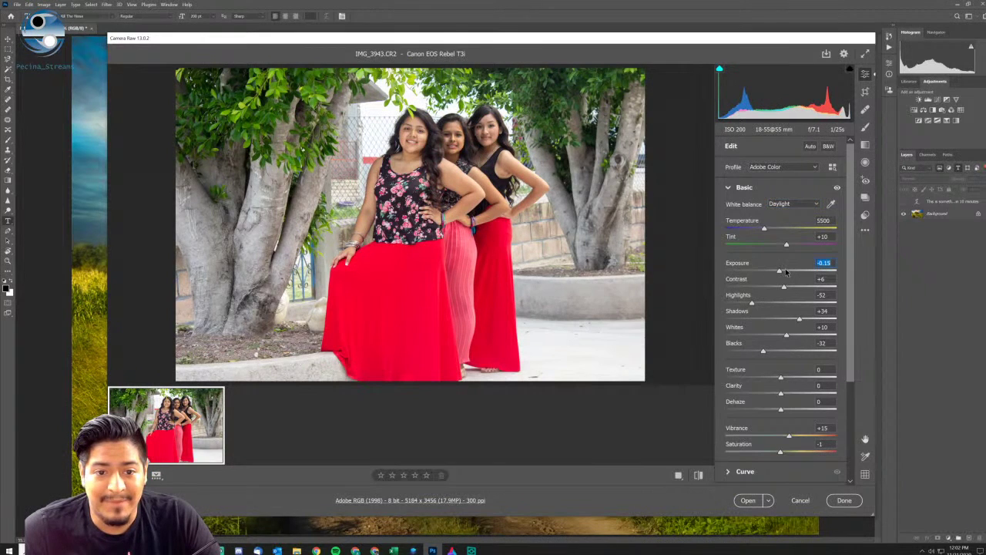
left_click(785, 272)
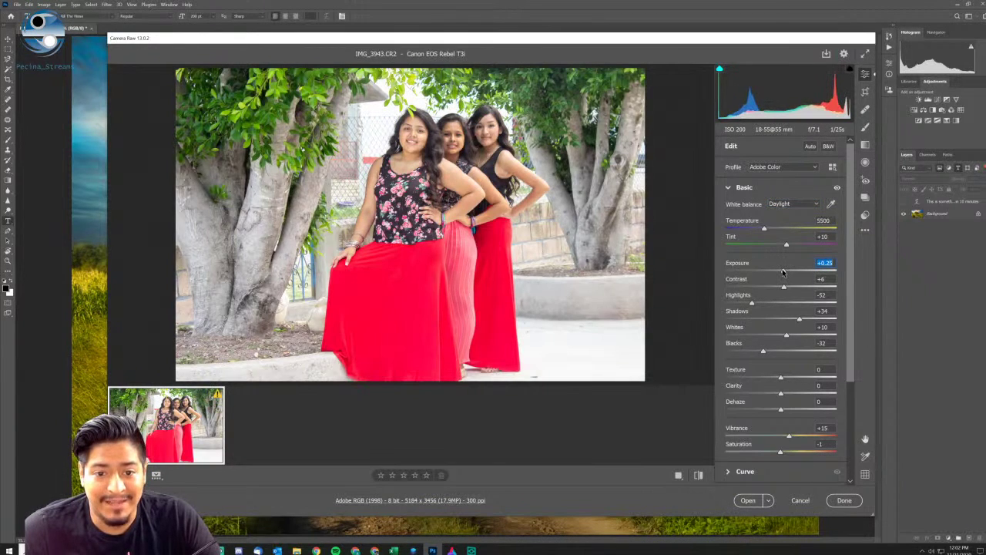
left_click_drag(785, 287, 742, 302)
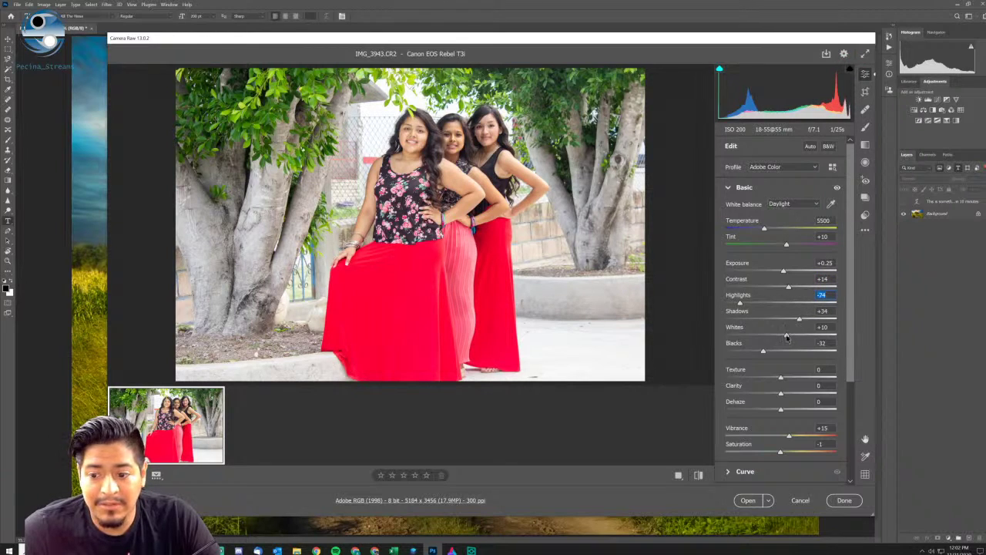
left_click_drag(787, 335, 766, 353)
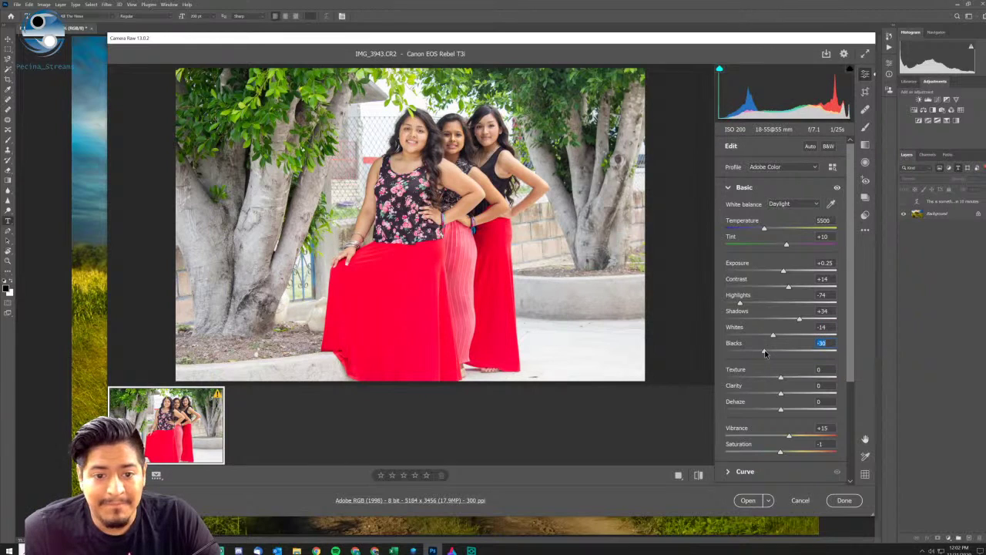
Set the portrait's Saturation to +4 and Vibrance to +11 in the Basic adjustments.
scroll(791, 385, "down", 4)
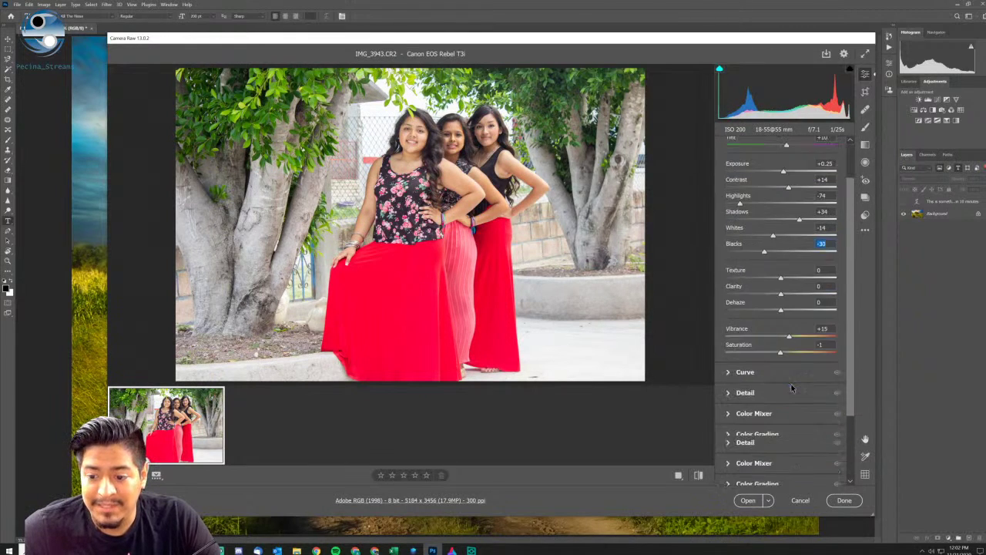
scroll(778, 342, "up", 1)
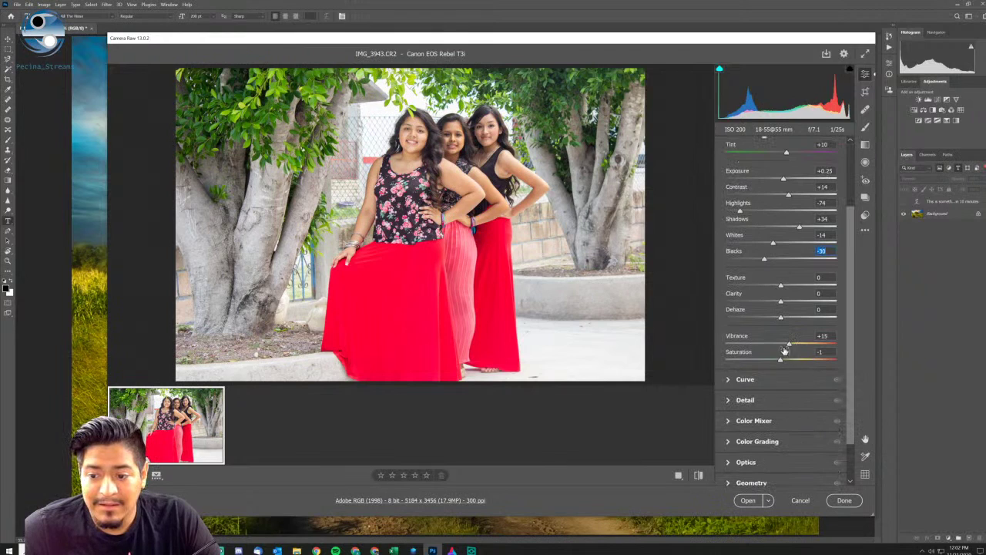
left_click_drag(781, 361, 787, 343)
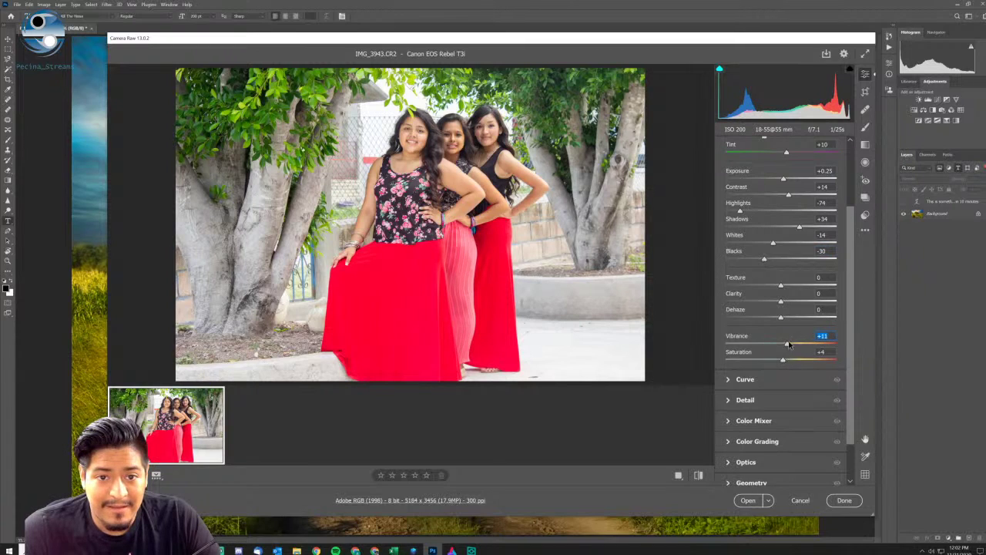
Adjust the portrait's parametric curve to Lights +4 and Shadows -10.
scroll(777, 373, "down", 1)
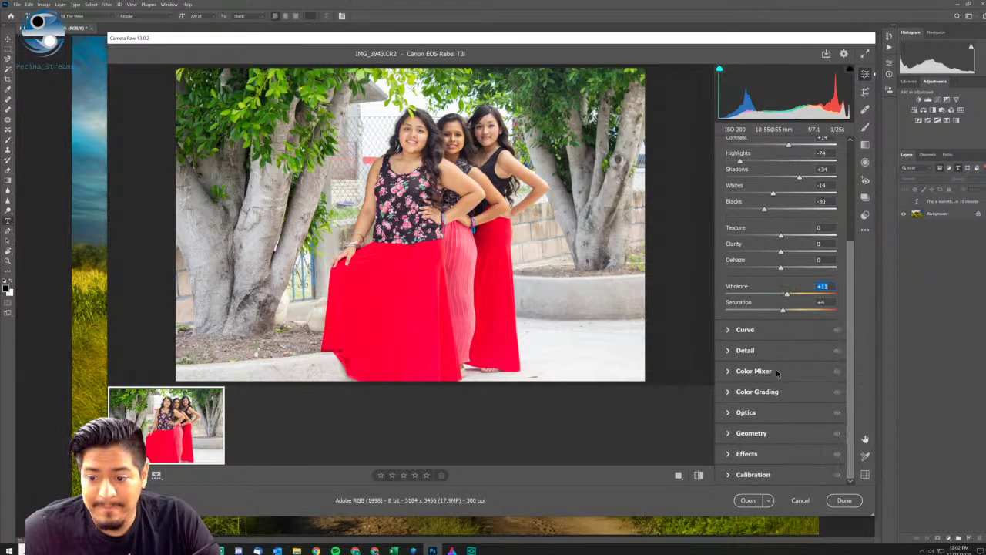
left_click(765, 329)
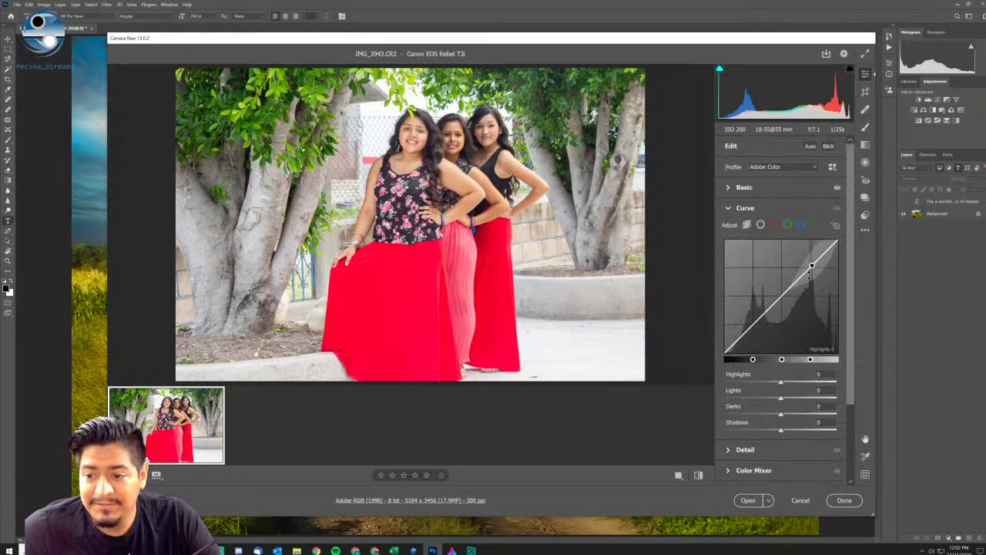
left_click_drag(807, 276, 808, 270)
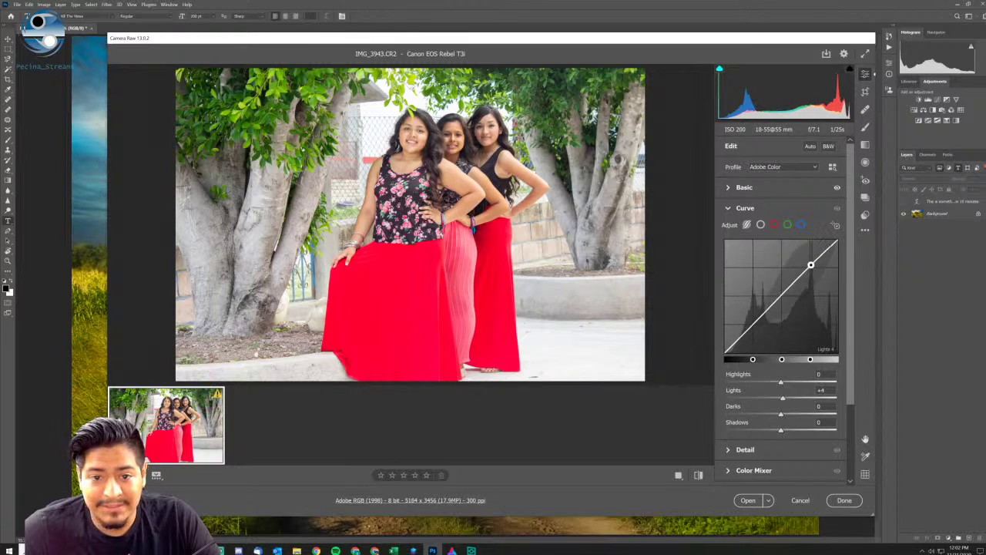
left_click_drag(752, 324, 754, 329)
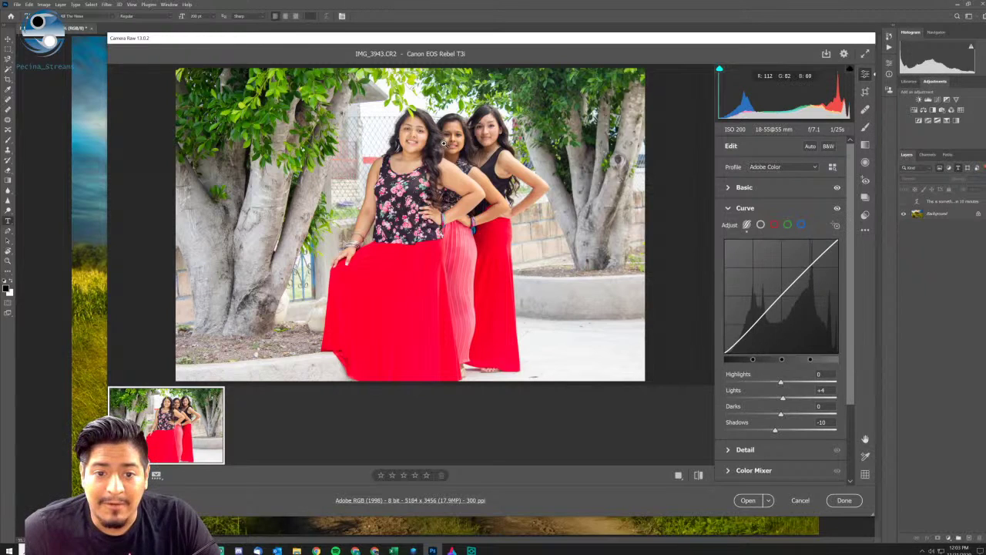
Heal the blemish on the middle woman's chin with Spot Removal at brush size 6.
left_click(453, 147)
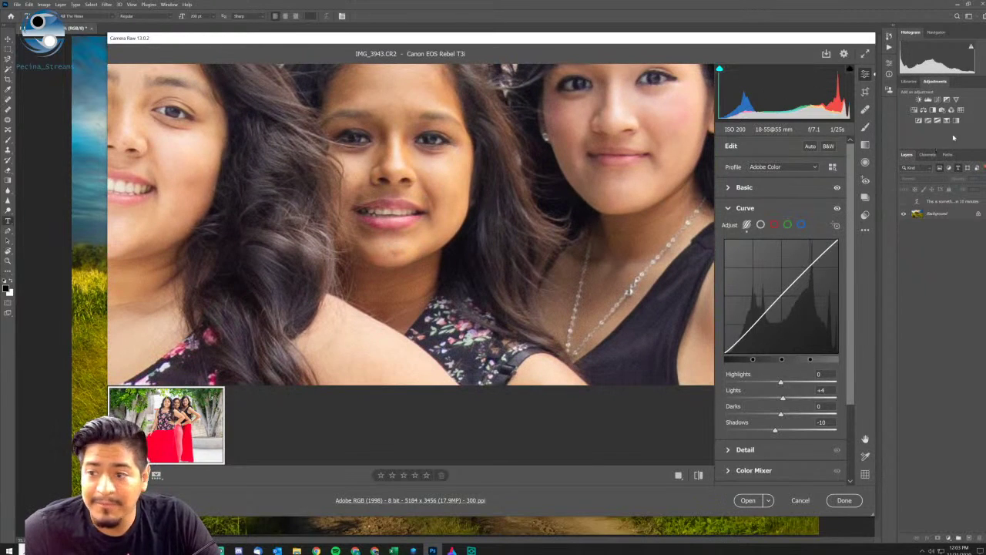
left_click(866, 111)
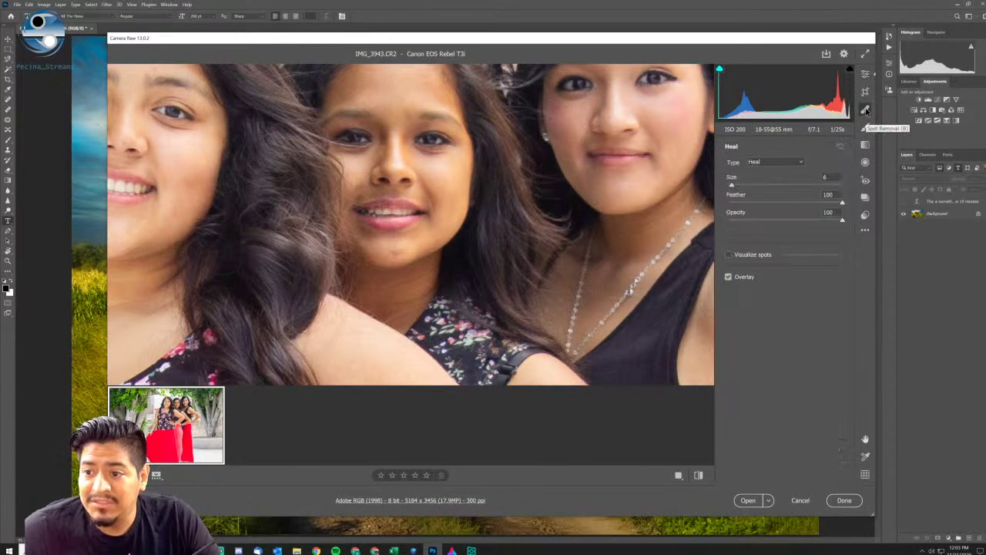
left_click(400, 247)
mouse_move(378, 253)
left_mouse_down()
mouse_move(441, 230)
mouse_move(437, 239)
left_mouse_up()
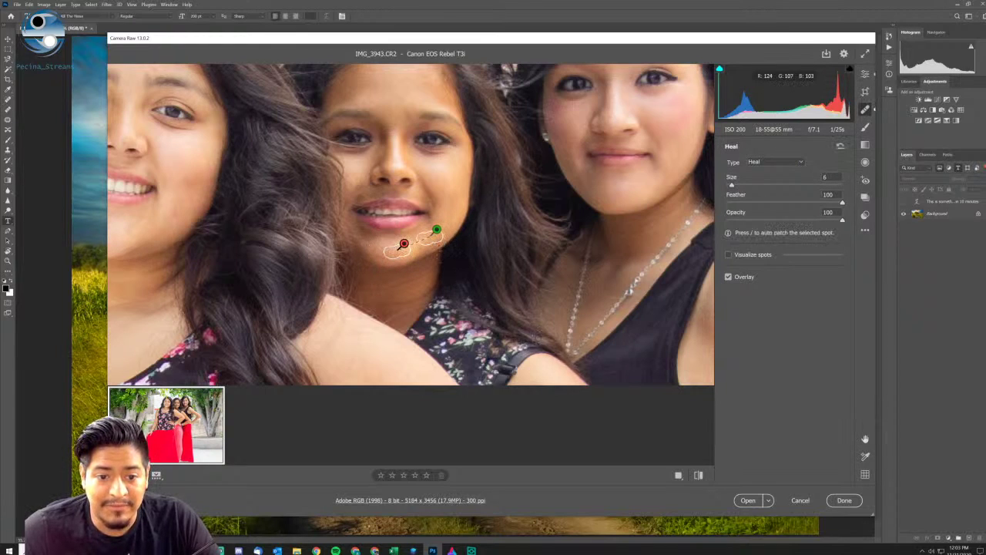
Compare the chin with the spot overlay toggled, try an automatic re-patch of the spot, and delete it.
left_click(729, 277)
left_click(741, 278)
left_click(741, 278)
left_click(741, 278)
left_click(741, 278)
left_click(741, 278)
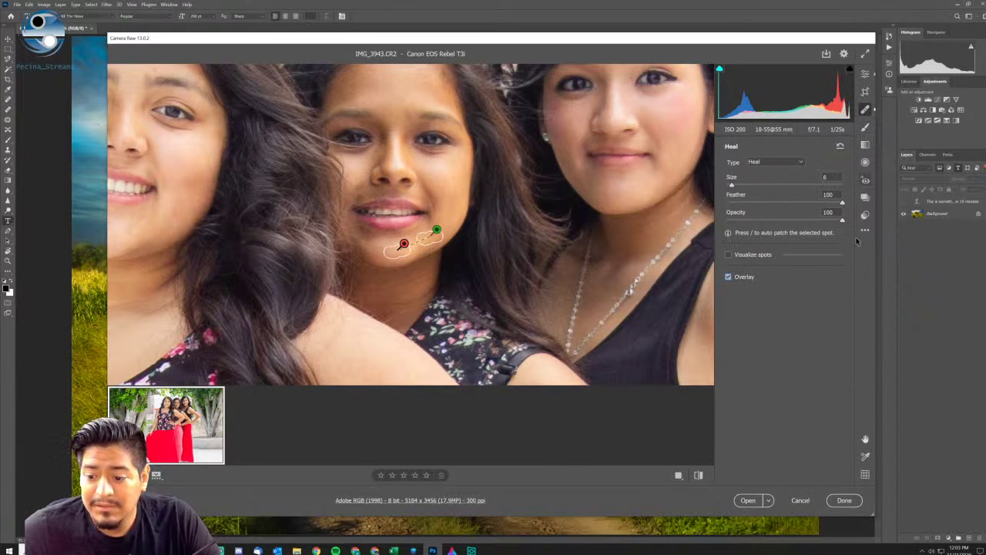
key("slash")
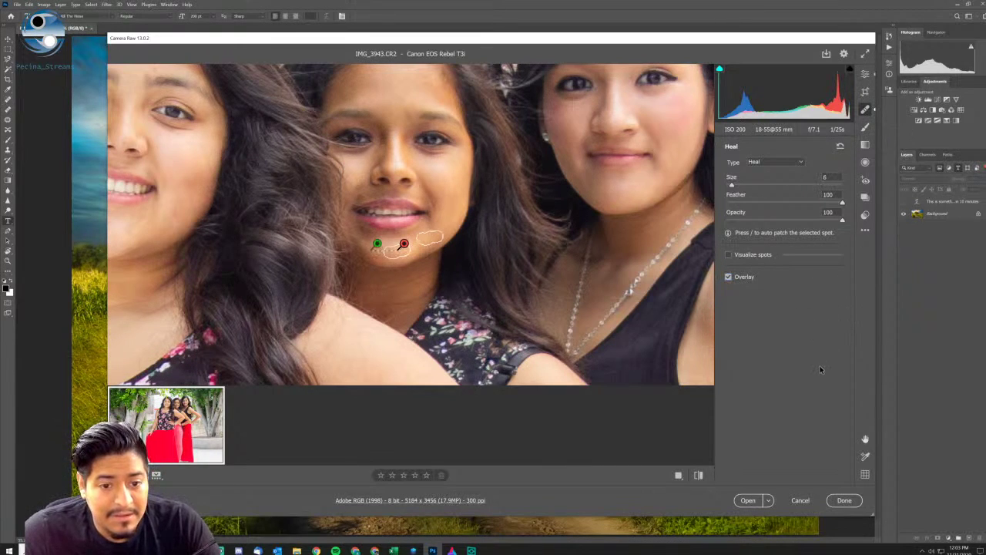
key("Delete")
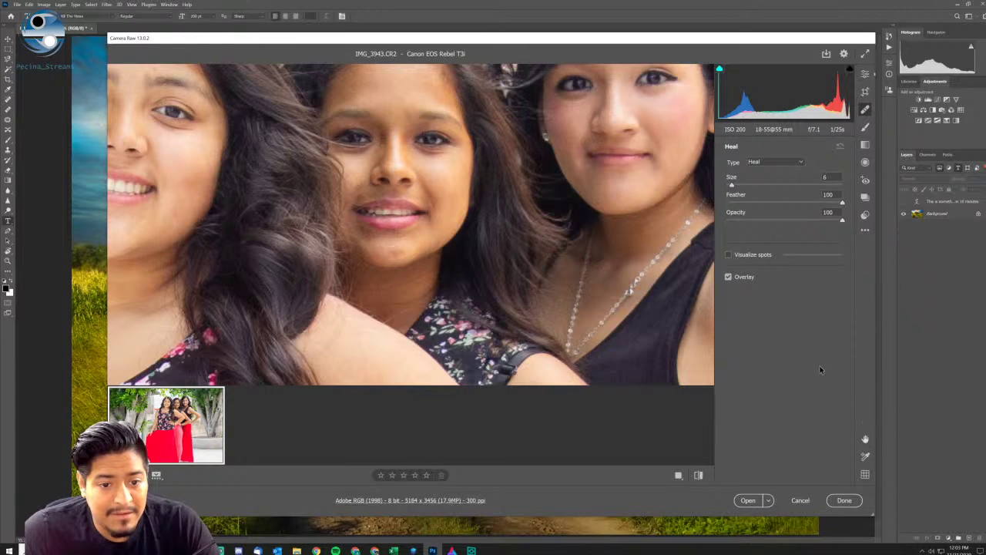
key("ctrl+z")
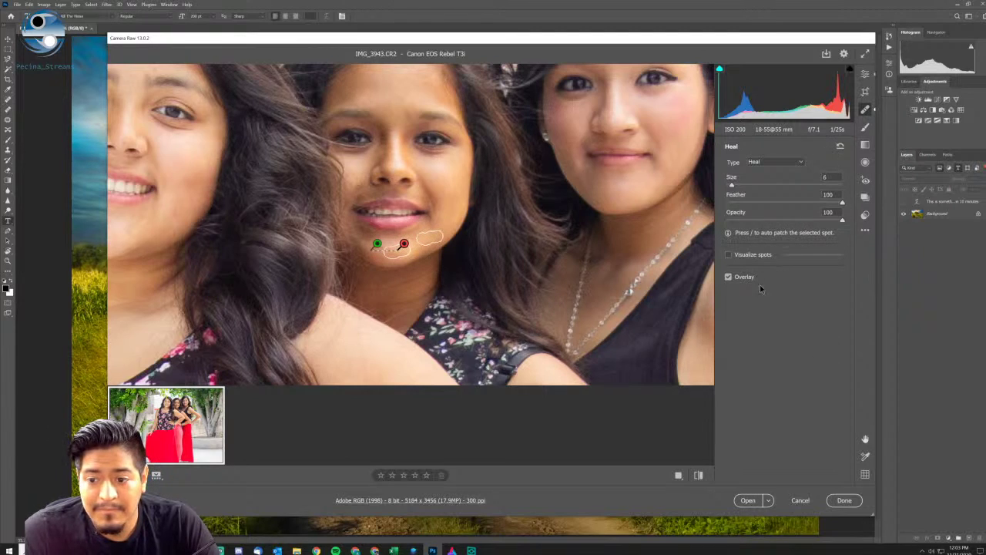
key("Delete")
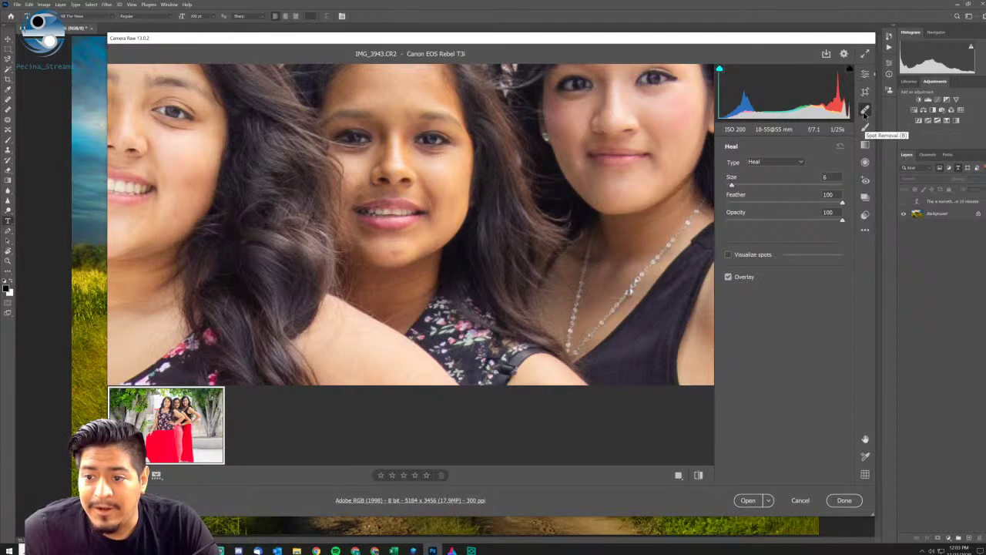
Heal the middle woman's chin again with a short size 6 stroke and hide the spot overlay.
mouse_move(402, 250)
left_mouse_down()
mouse_move(384, 252)
mouse_move(409, 238)
mouse_move(435, 244)
left_mouse_up()
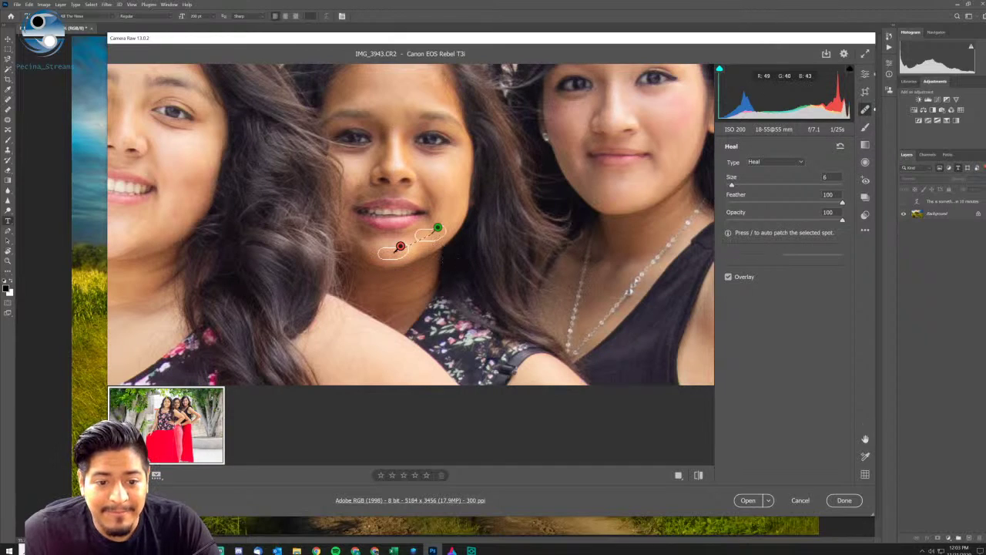
left_click(729, 276)
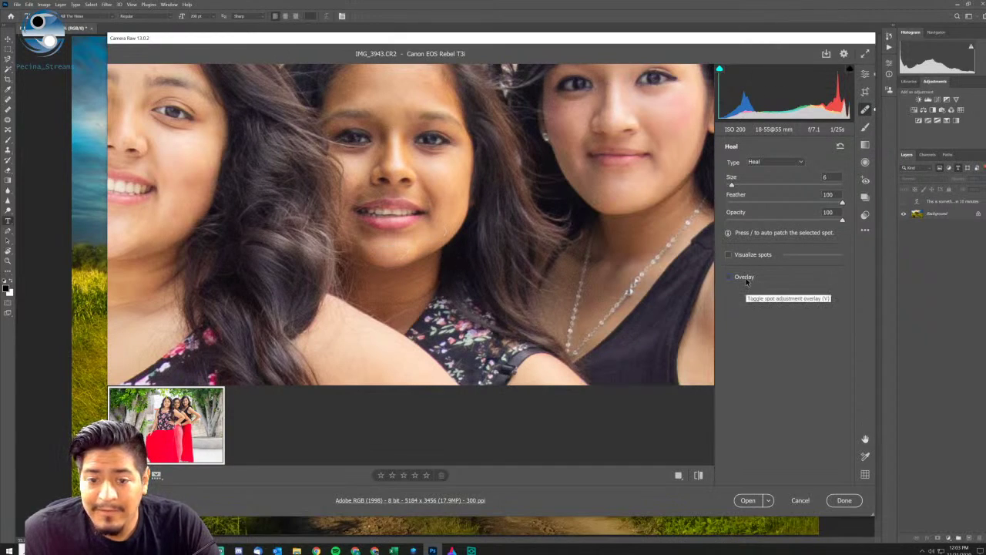
left_click(745, 277)
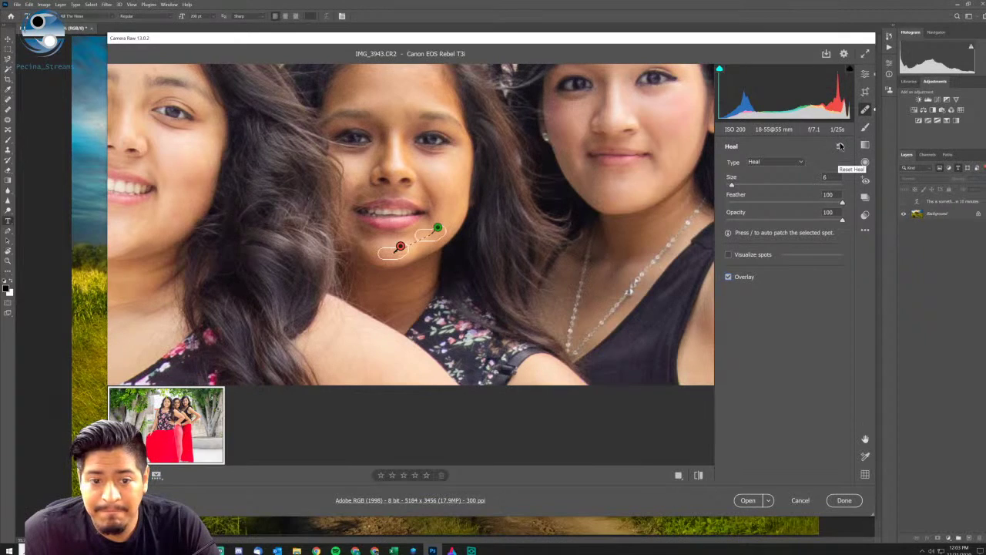
left_click(728, 277)
left_click(840, 147)
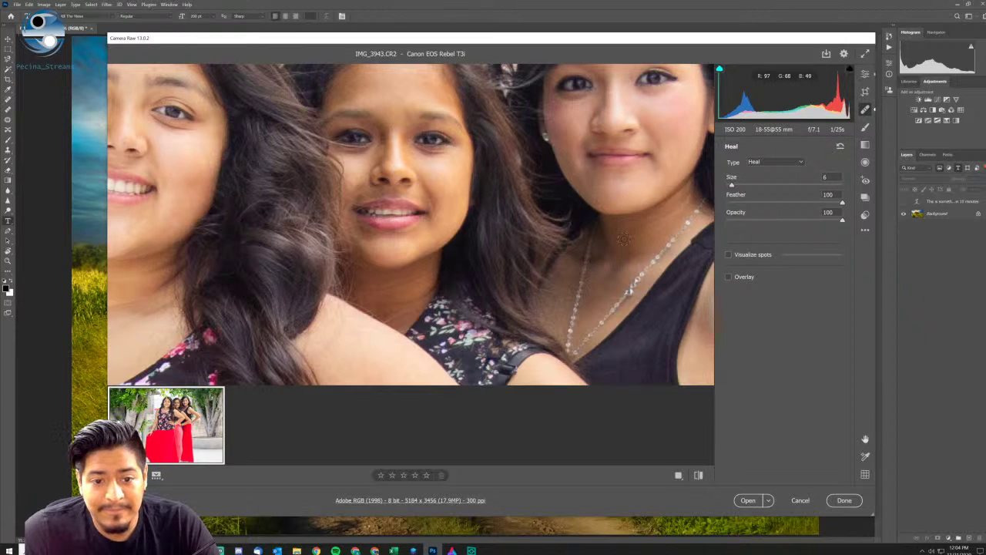
Increase the Heal brush size to 14.
key("bracketright")
key("bracketright")
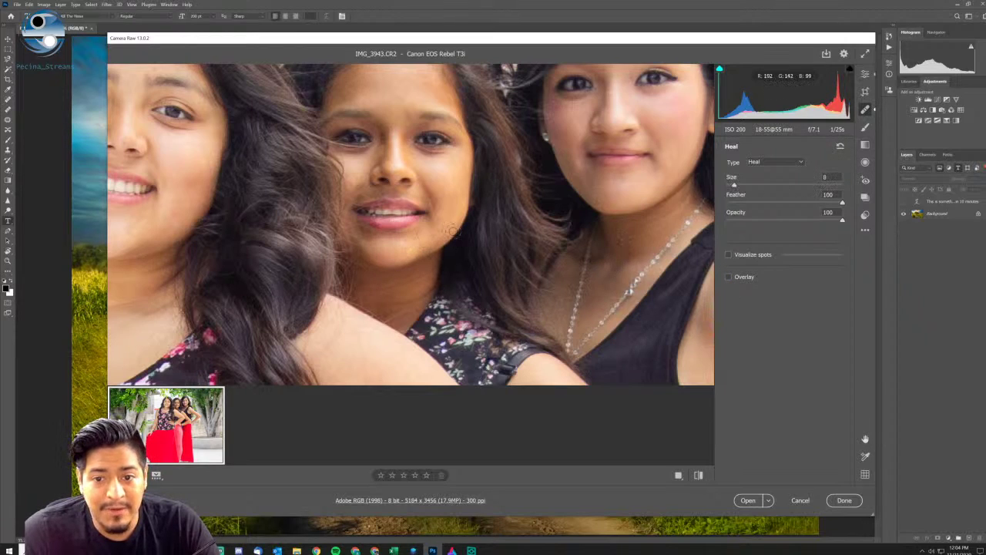
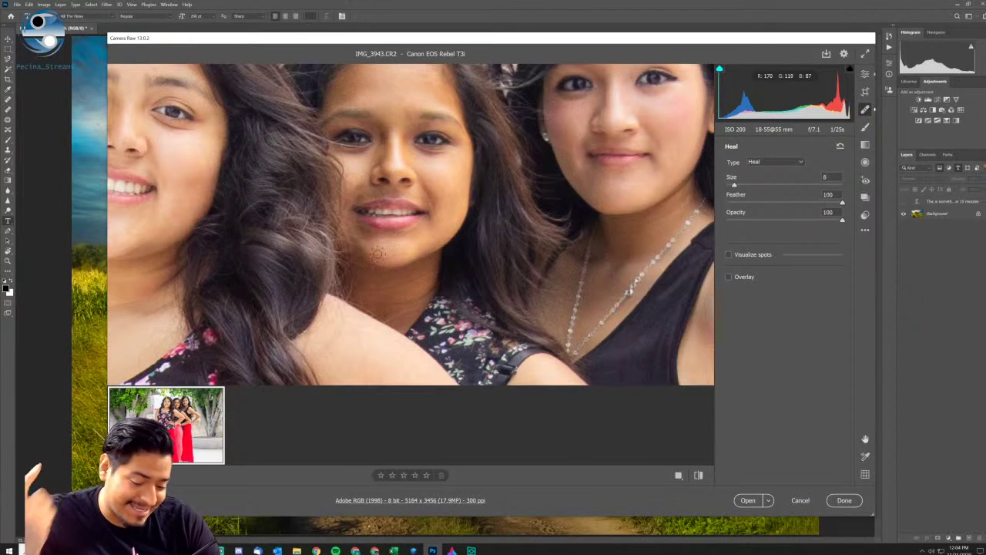
key("bracketright")
key("bracketright")
key("bracketright")
key("bracketright")
key("bracketright")
key("bracketright")
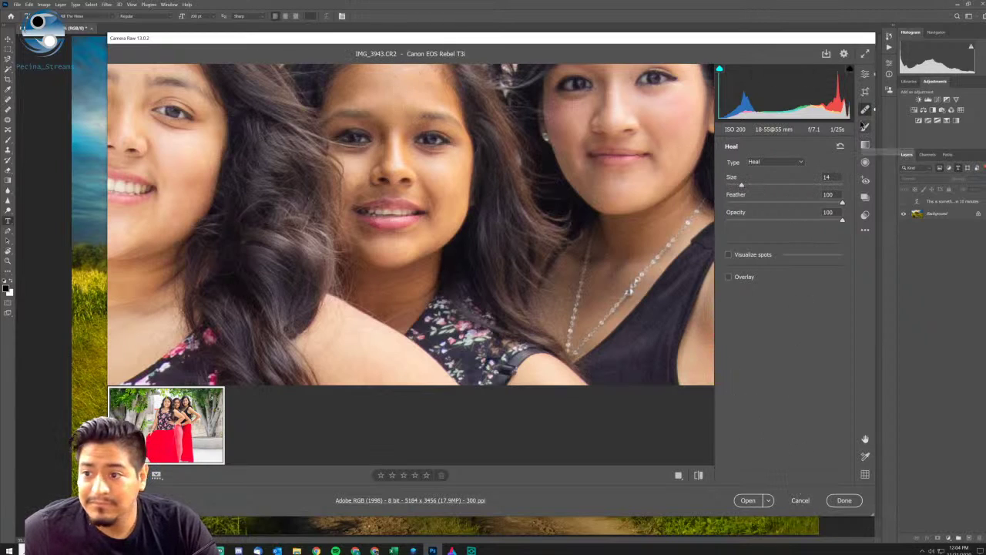
Look through the local adjustment, red-eye, snapshot and crop tools for the whole portrait, and return to the Edit settings.
key("ctrl+0")
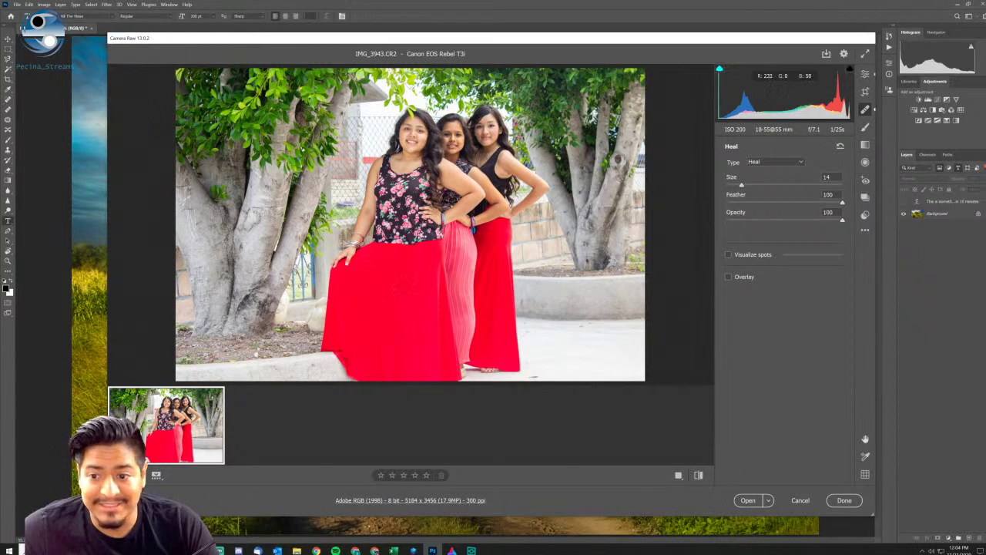
left_click(866, 145)
left_click(865, 162)
left_click(865, 180)
left_click(865, 197)
left_click(864, 92)
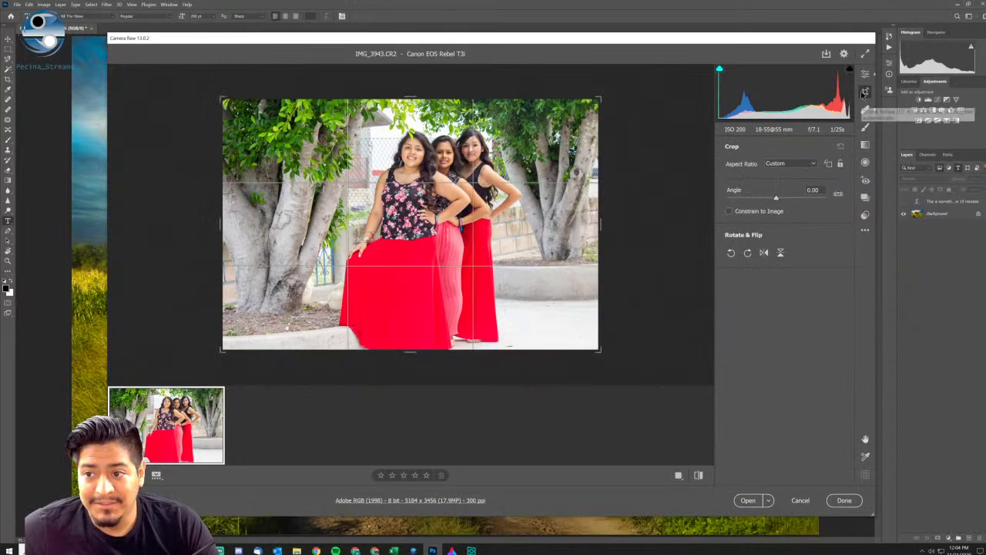
left_click(865, 74)
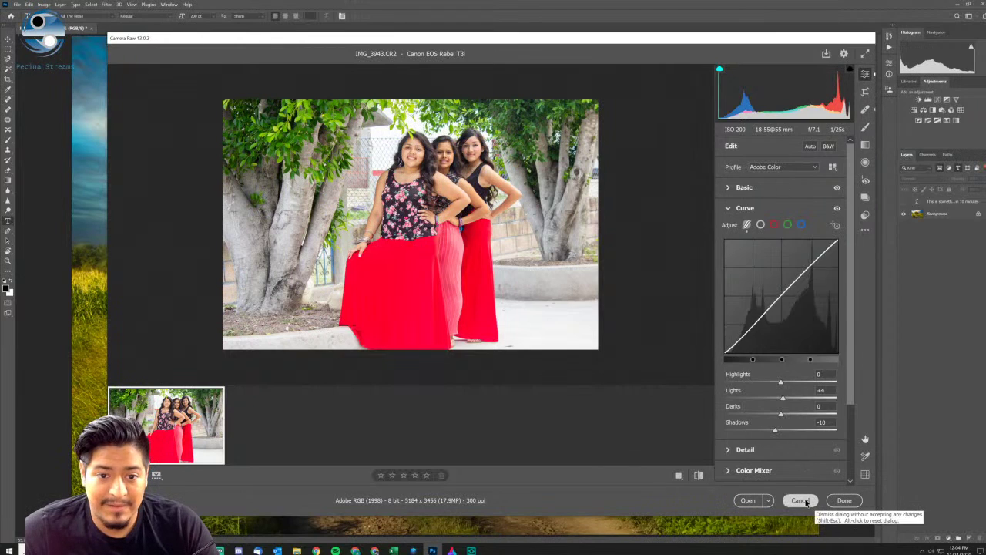
Finish the Camera Raw session keeping its edits, switch to Luminar 4, and minimize the file window covering the portrait.
left_click(844, 500)
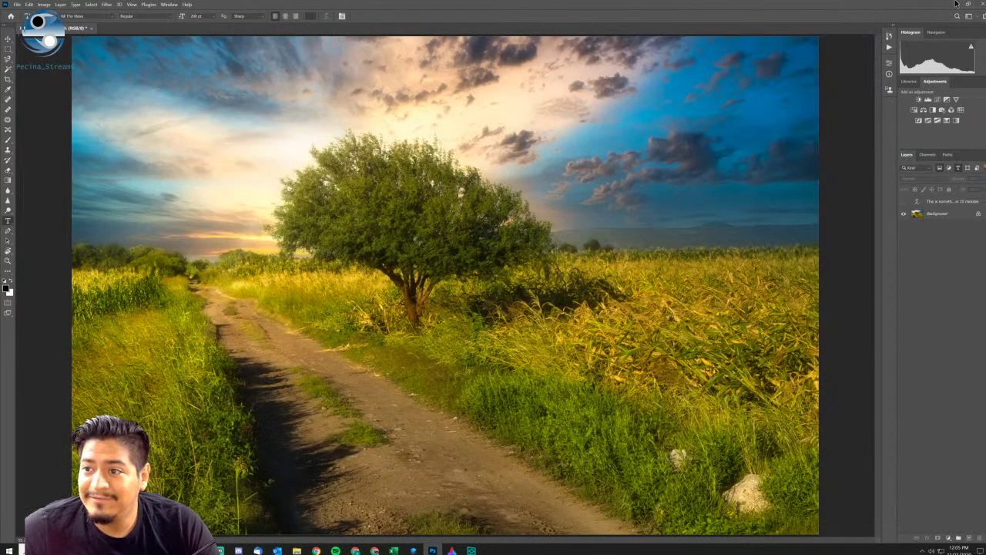
left_click(957, 5)
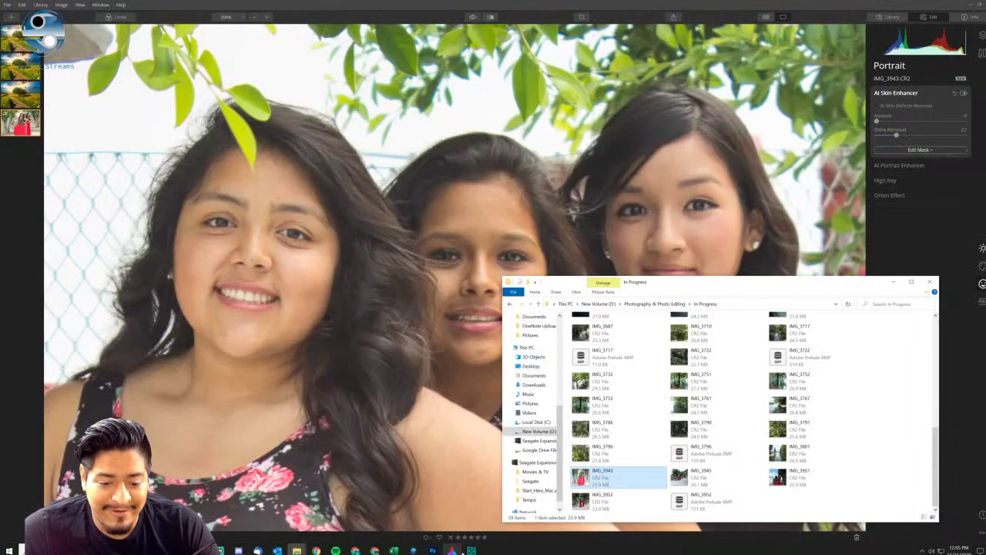
scroll(365, 245, "down", 3)
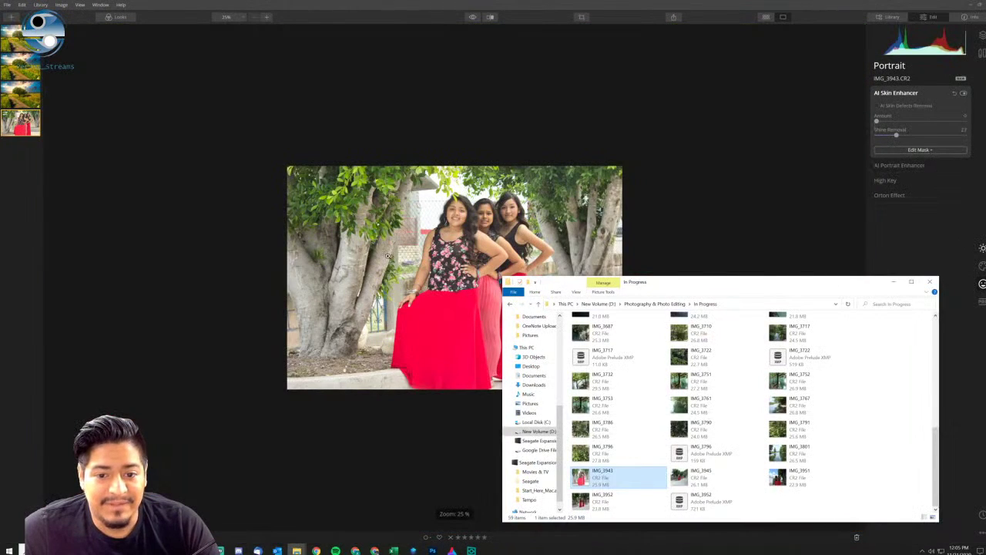
scroll(491, 245, "up", 3)
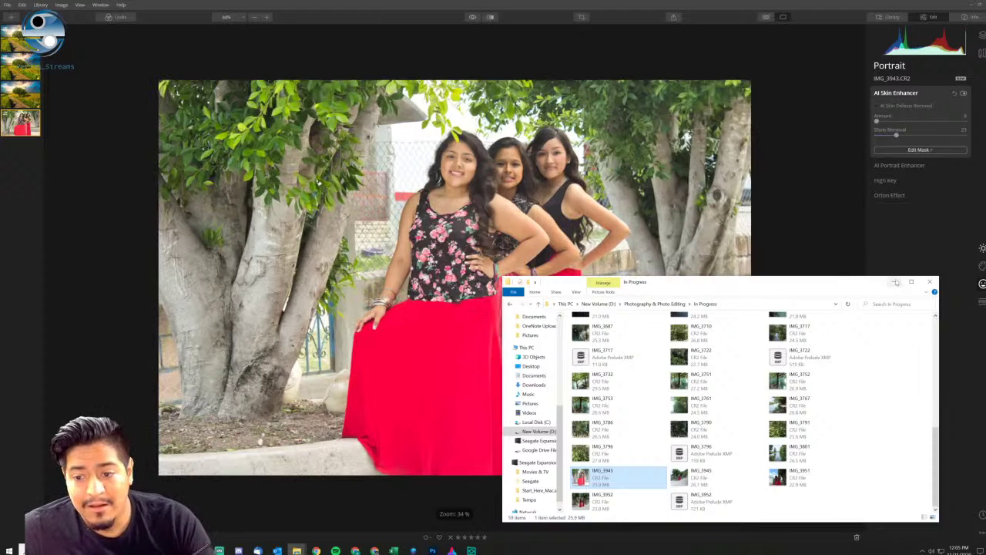
left_click(892, 282)
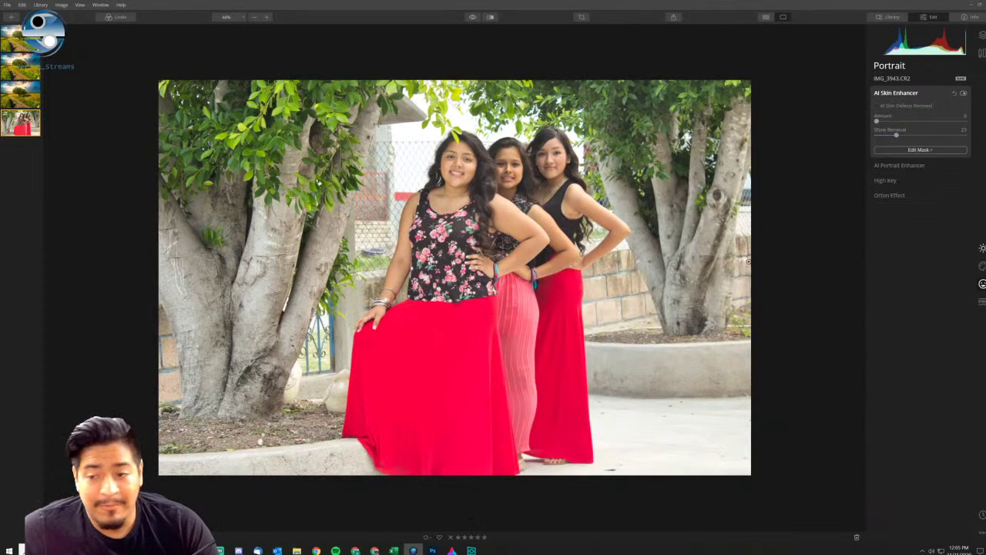
Open the AI Portrait Enhancer adjustments for the group portrait.
left_click(913, 166)
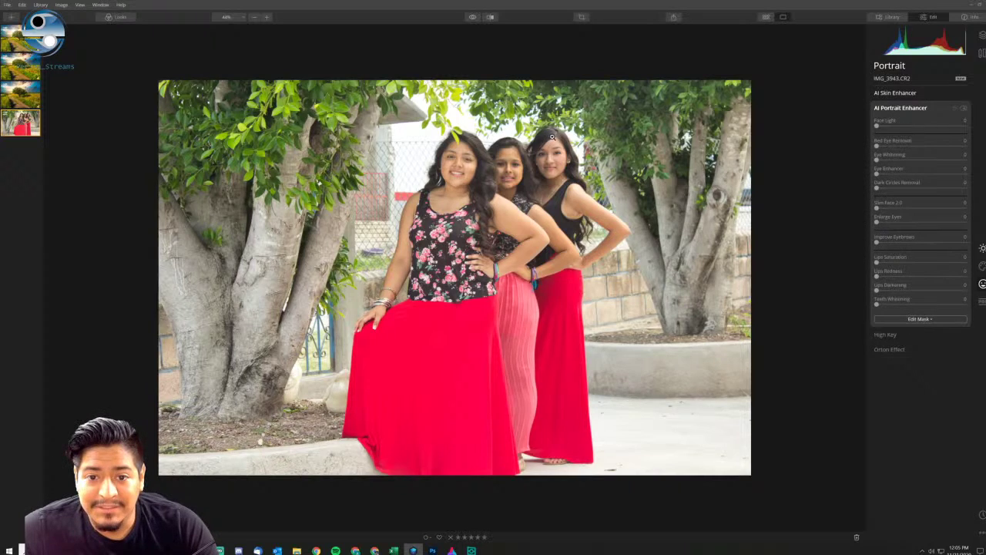
scroll(601, 129, "up", 2)
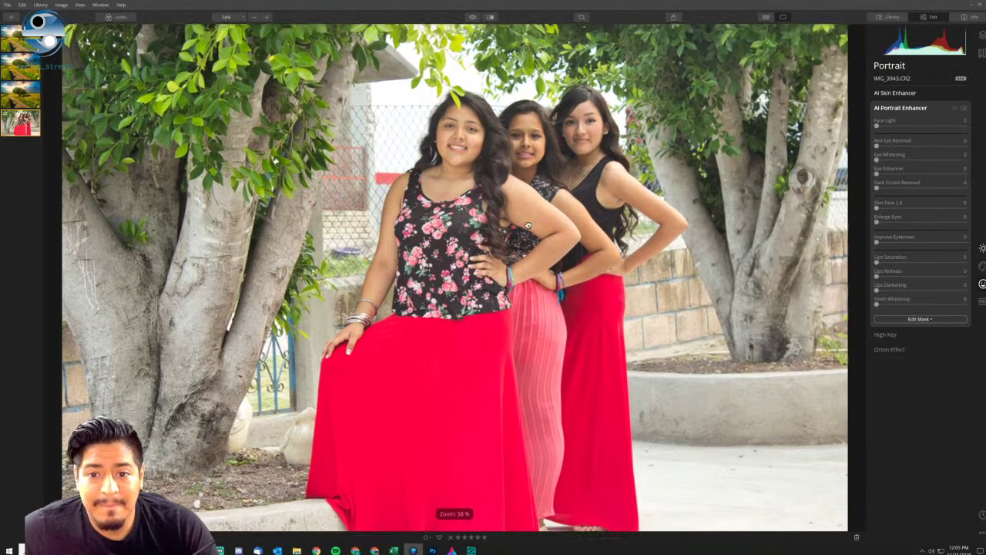
scroll(594, 158, "up", 1)
scroll(545, 120, "up", 5)
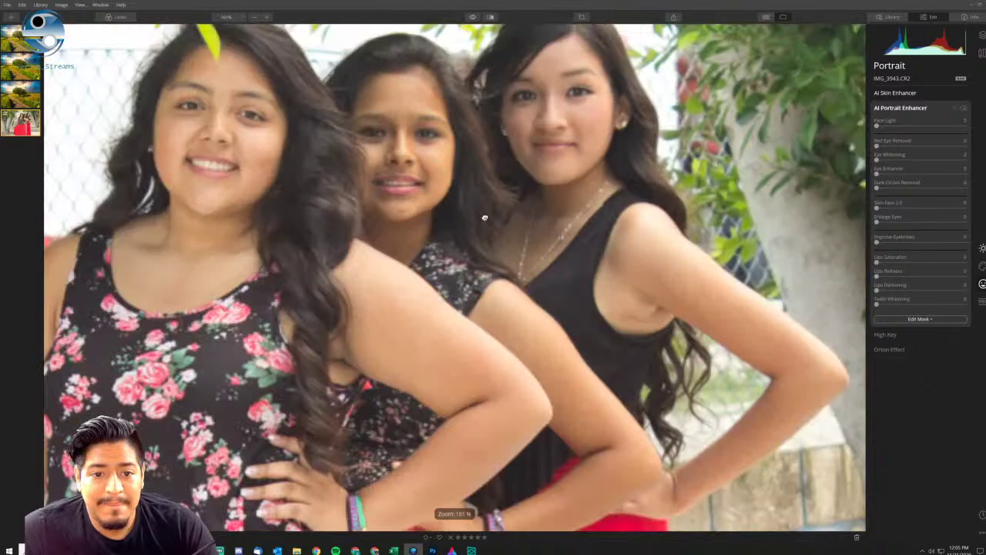
Reopen the portrait and examine the three women's faces at 300% and 200% magnification.
key("g")
double_click(404, 86)
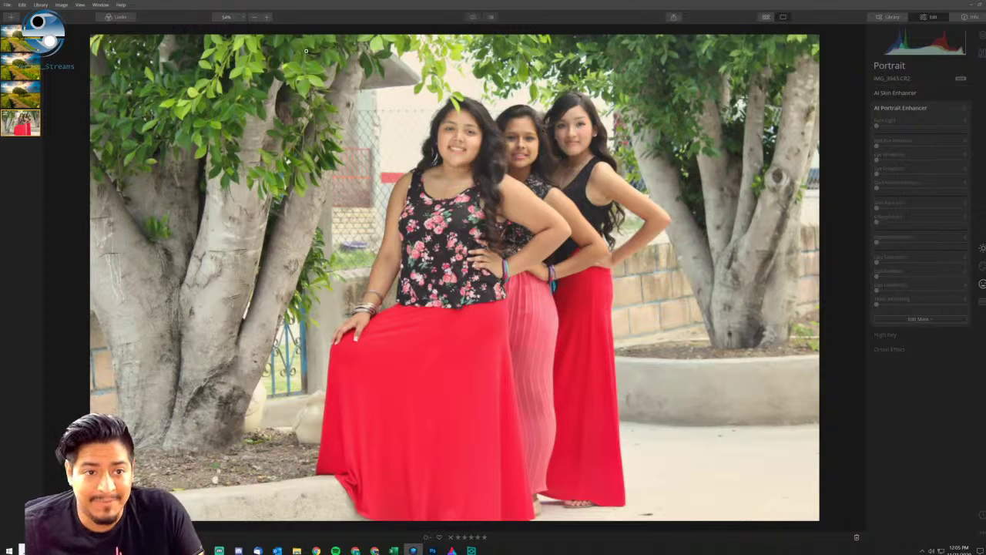
left_click(239, 17)
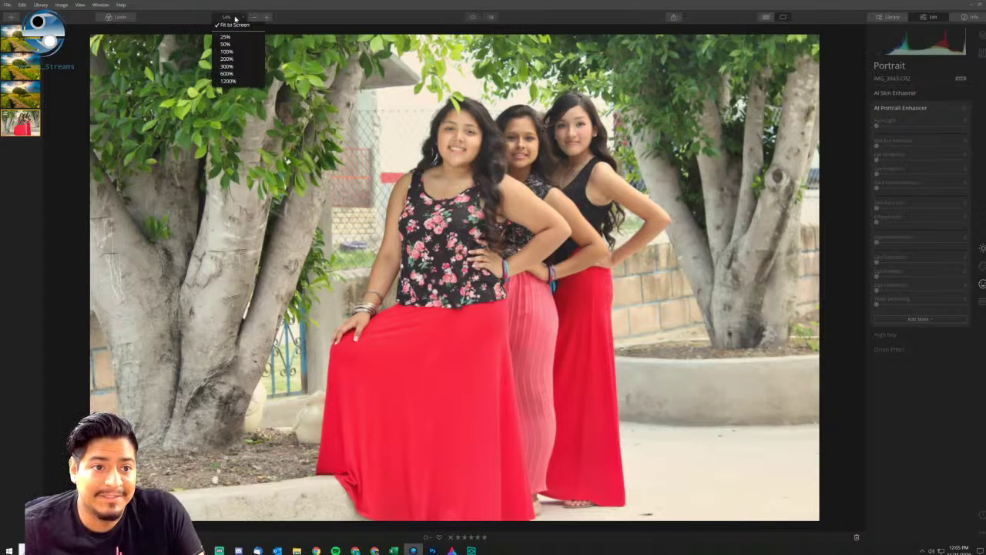
left_click(246, 68)
left_click_drag(539, 200, 503, 392)
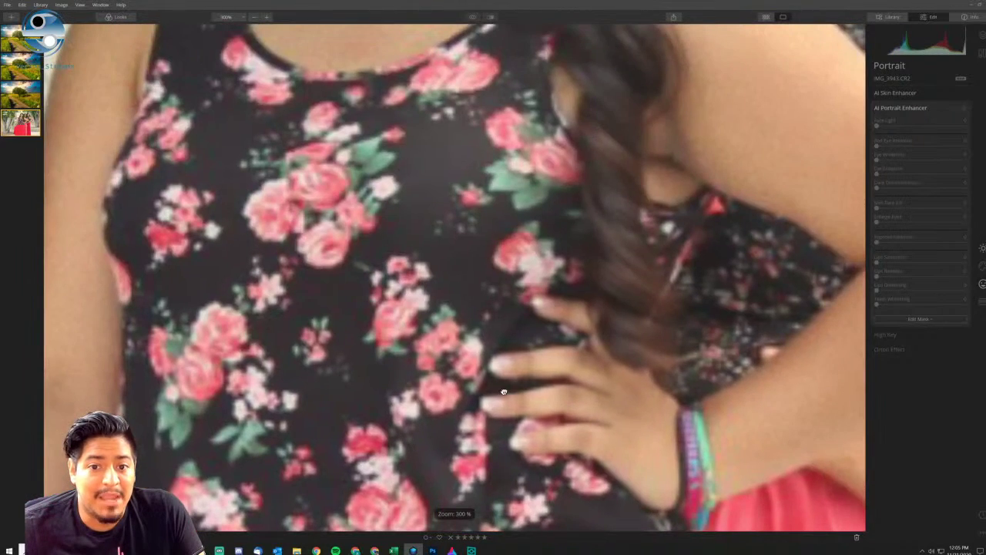
scroll(503, 392, "up", 10)
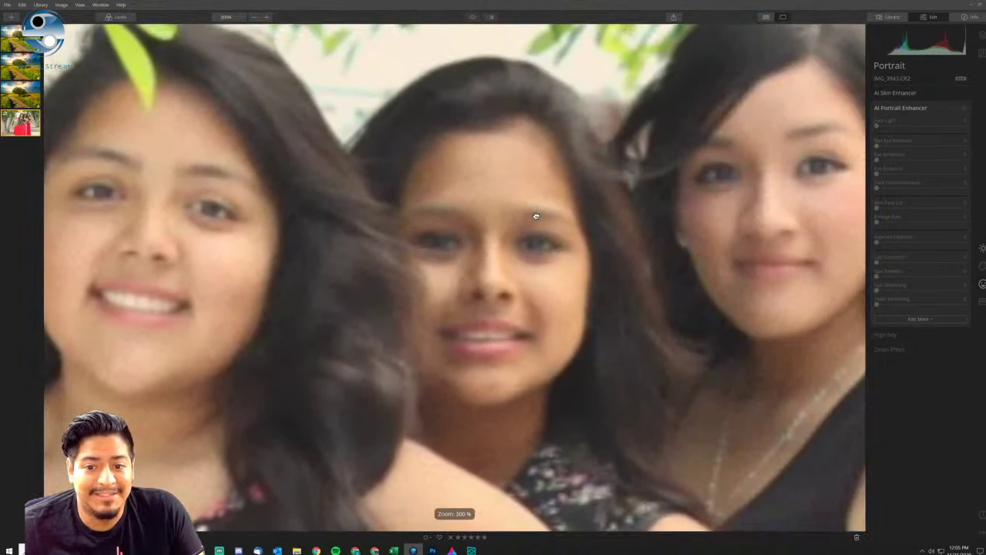
left_click(228, 17)
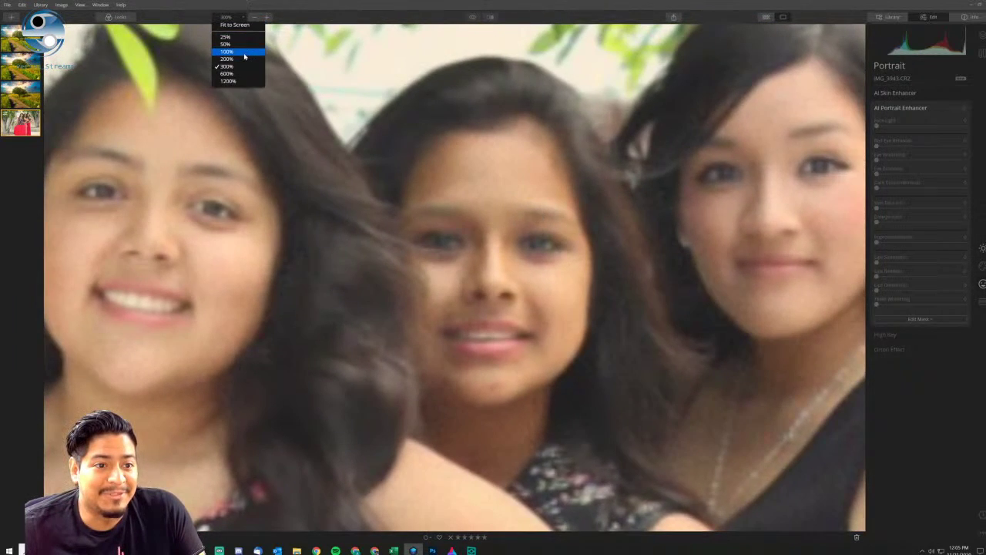
left_click(244, 56)
left_click(239, 17)
left_click(244, 65)
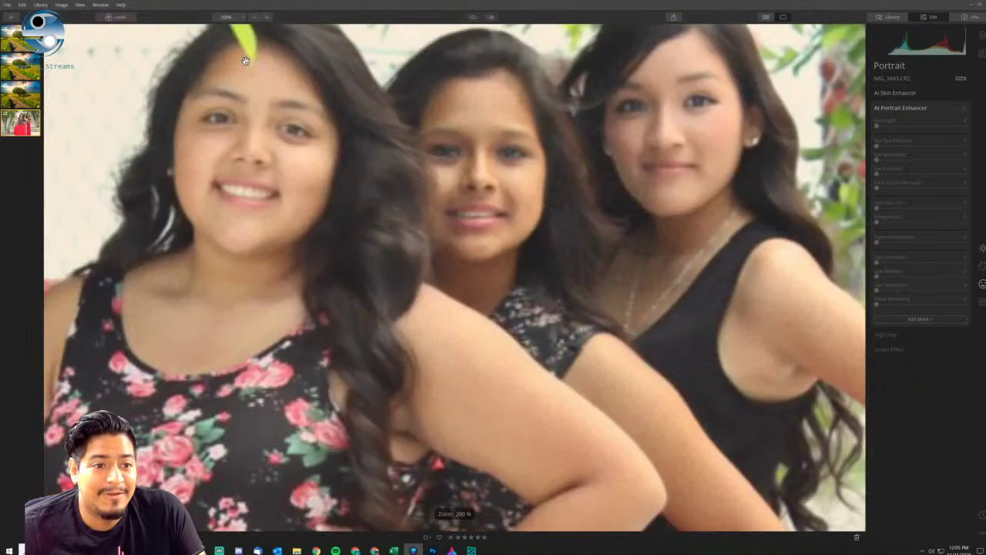
left_click_drag(482, 121, 455, 178)
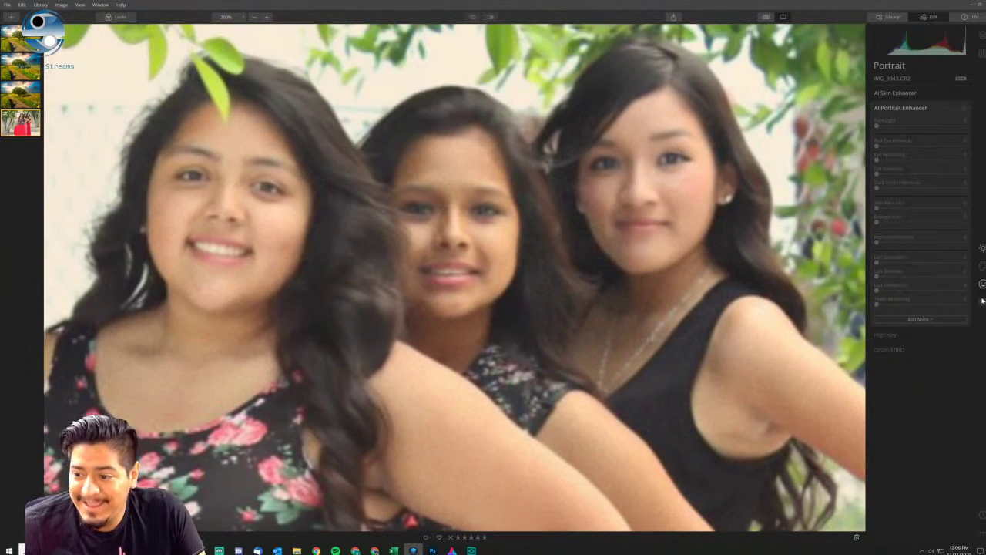
Set Face Light to 40 in the AI Portrait Enhancer.
left_click(924, 17)
left_click(922, 19)
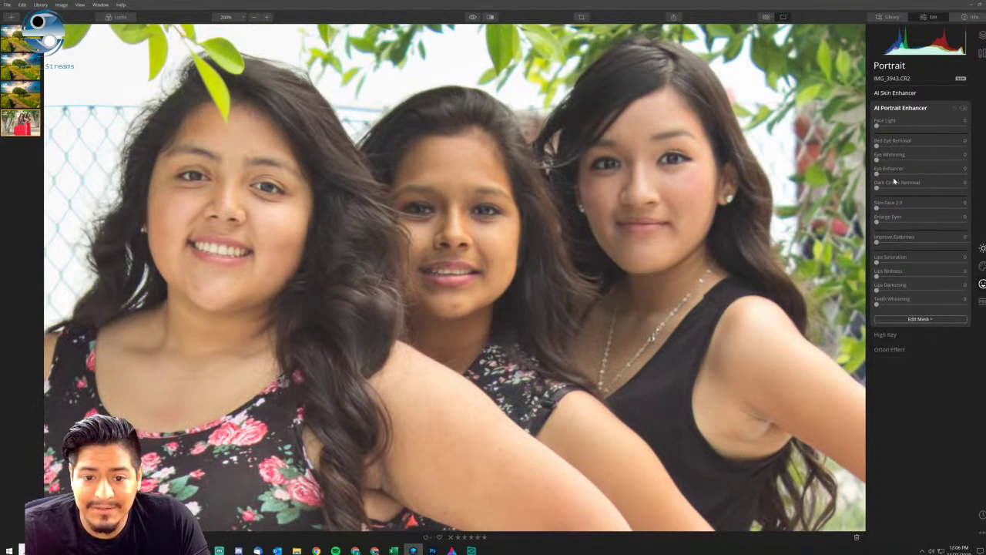
left_click(913, 126)
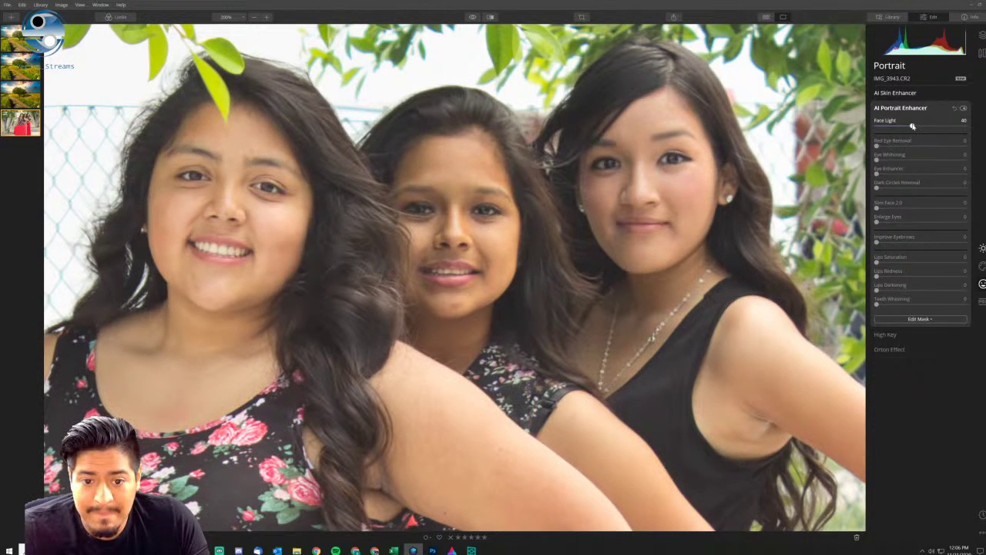
Try a much stronger Face Light on the three faces and settle it at 28.
left_click(952, 127)
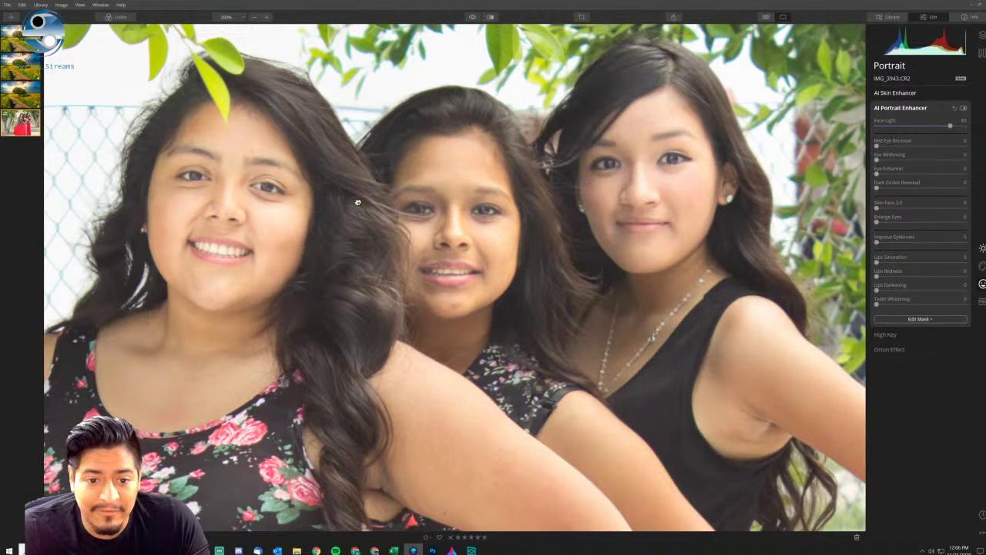
left_click(913, 126)
left_click_drag(920, 128, 895, 125)
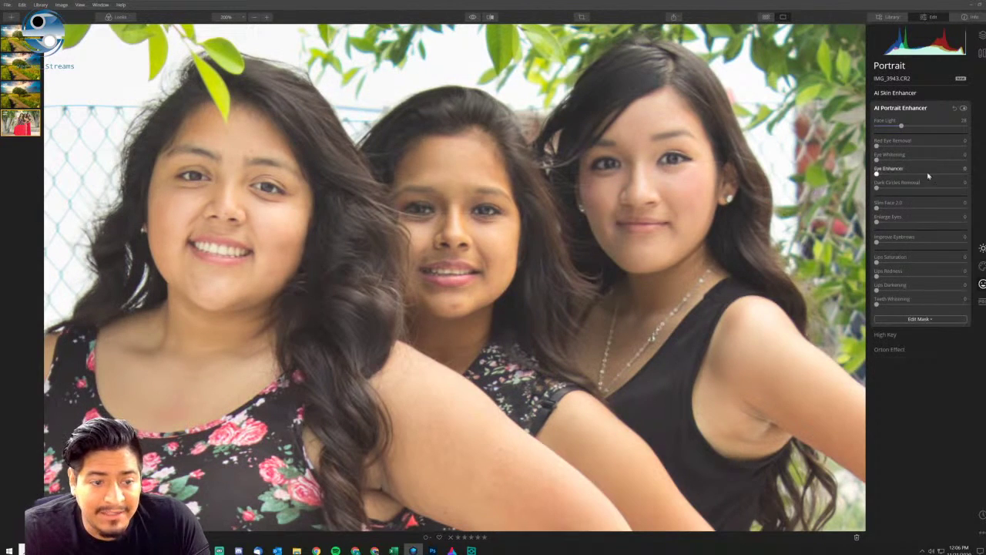
Try Red Eye Removal at 44 and Eye Whitening at 90 and 80, resetting each to 0.
left_click(915, 146)
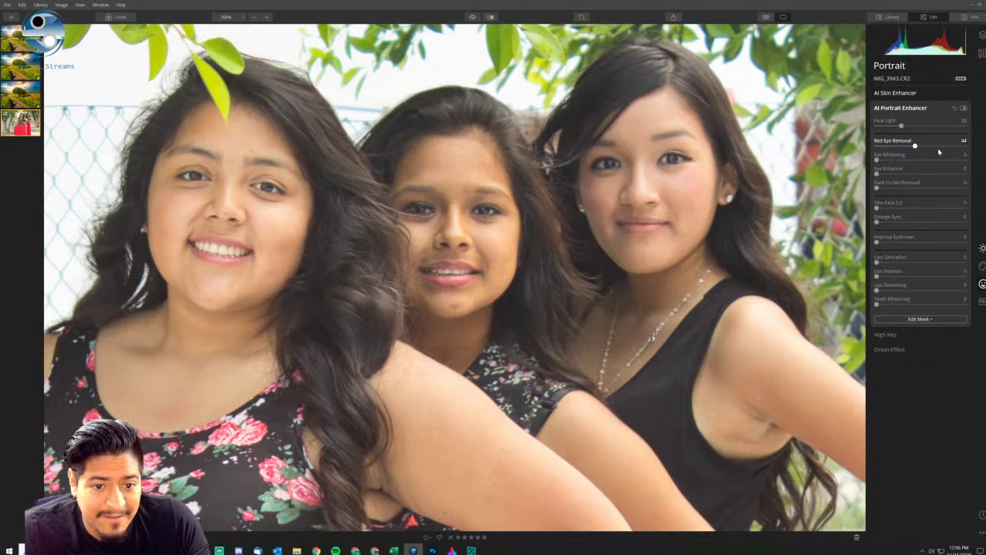
double_click(910, 142)
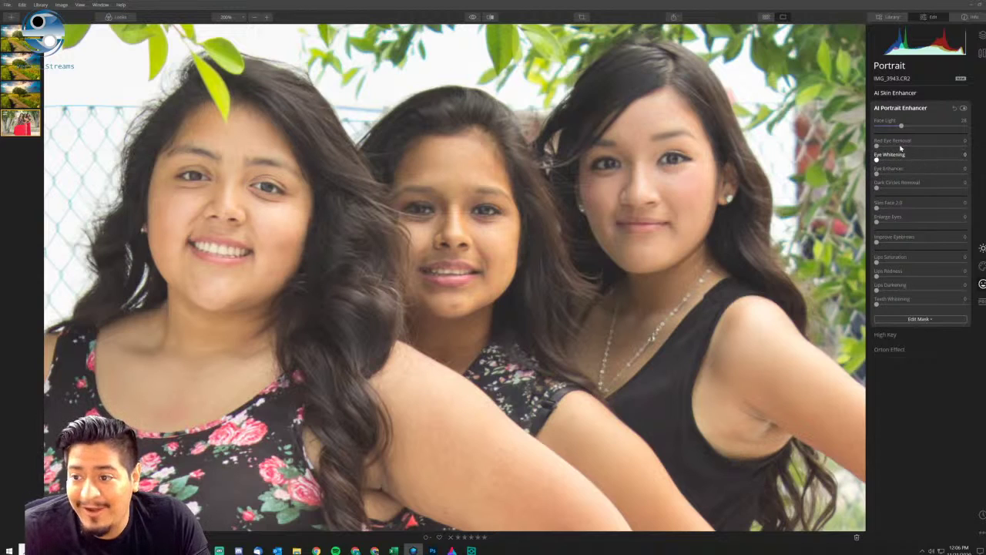
left_click(957, 162)
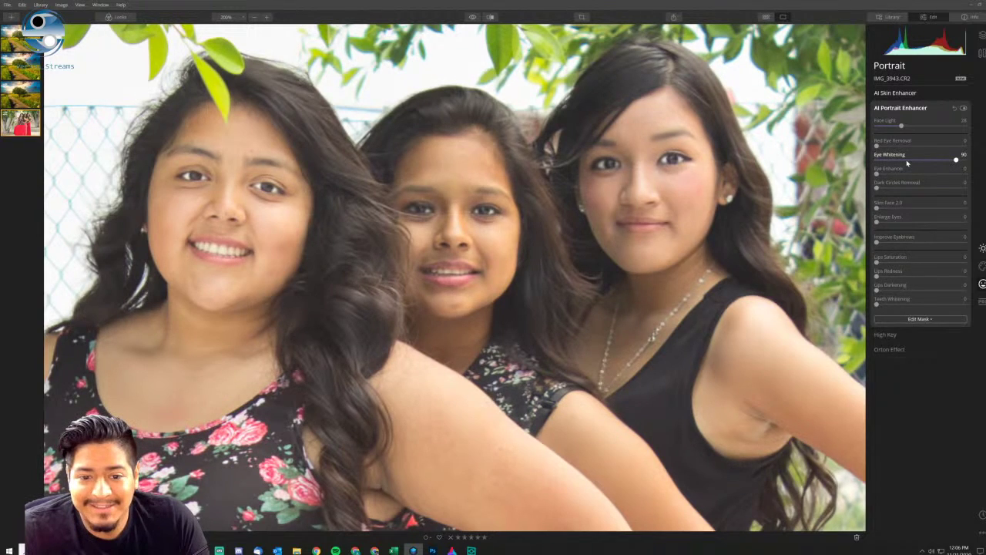
left_click(947, 160)
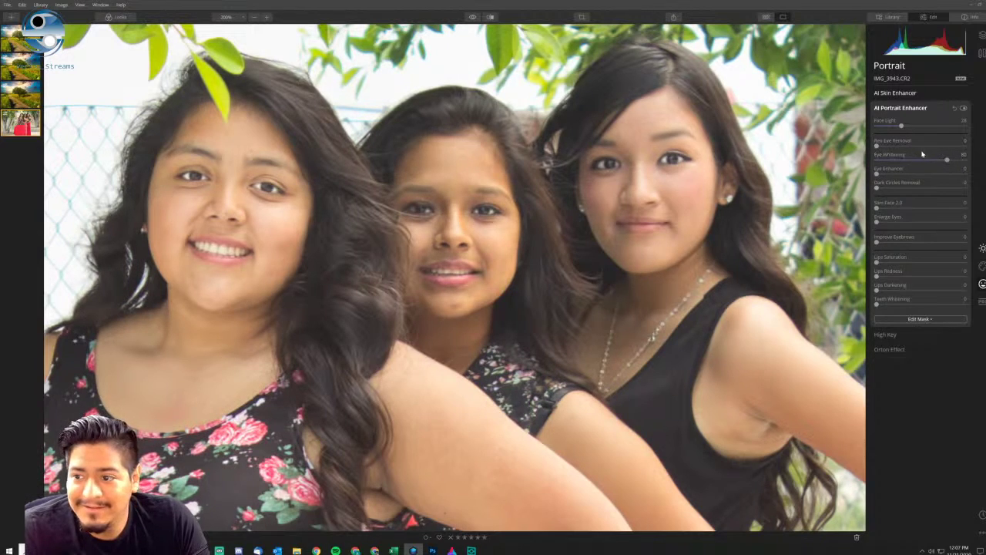
double_click(895, 157)
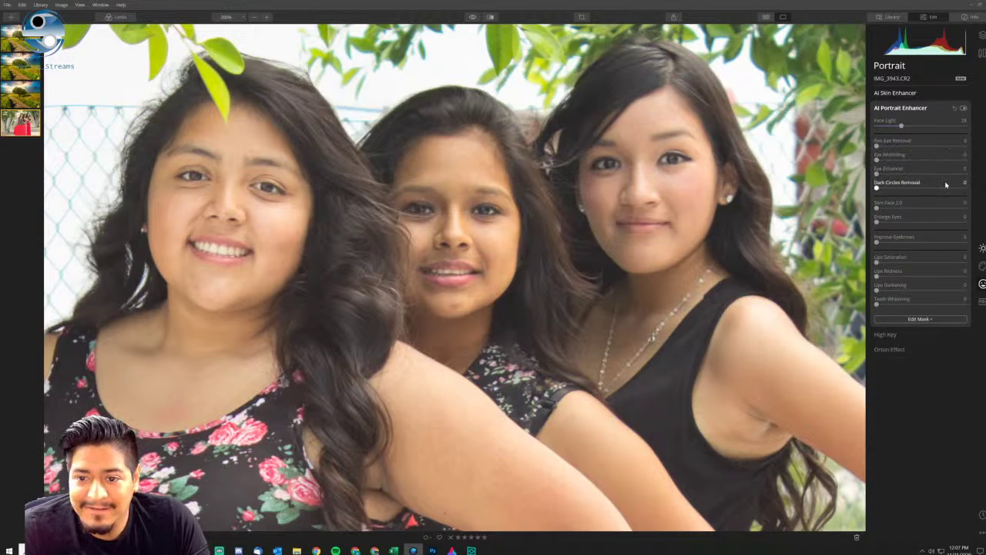
Set Eye Enhancer to 21 and Eye Whitening to 61 for the group portrait.
left_click_drag(947, 174, 895, 175)
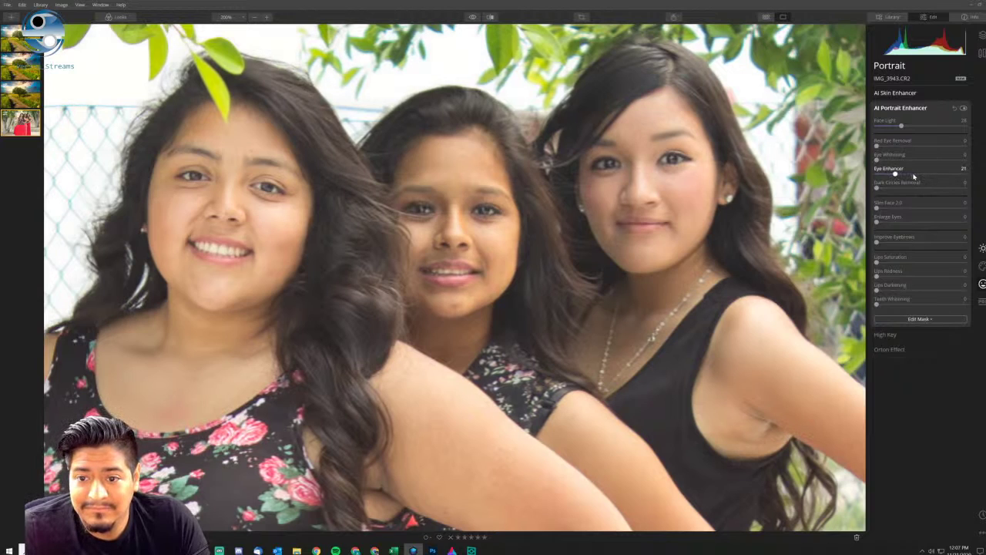
left_click(931, 161)
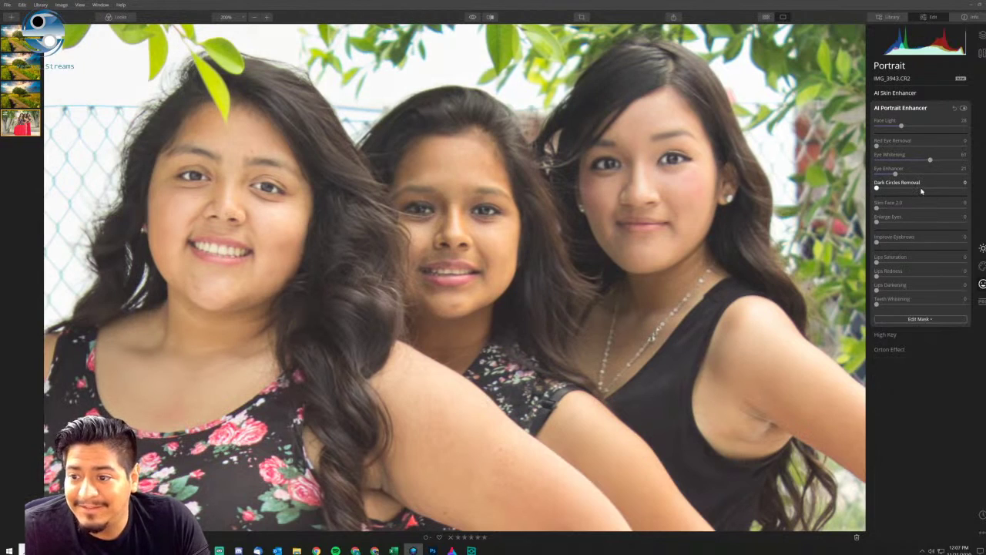
Compare several Dark Circles Removal strengths against no correction and set it to 70.
left_click(916, 189)
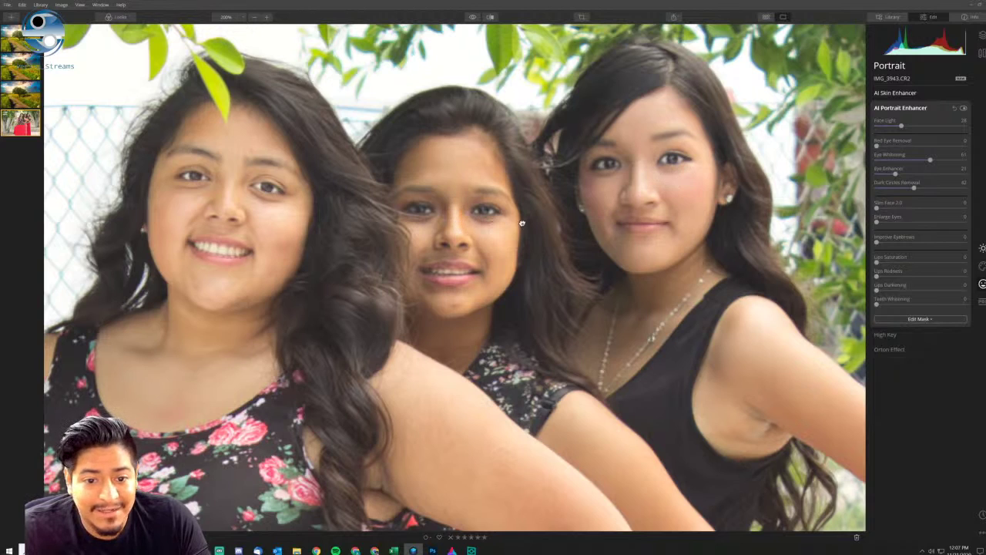
left_click(948, 189)
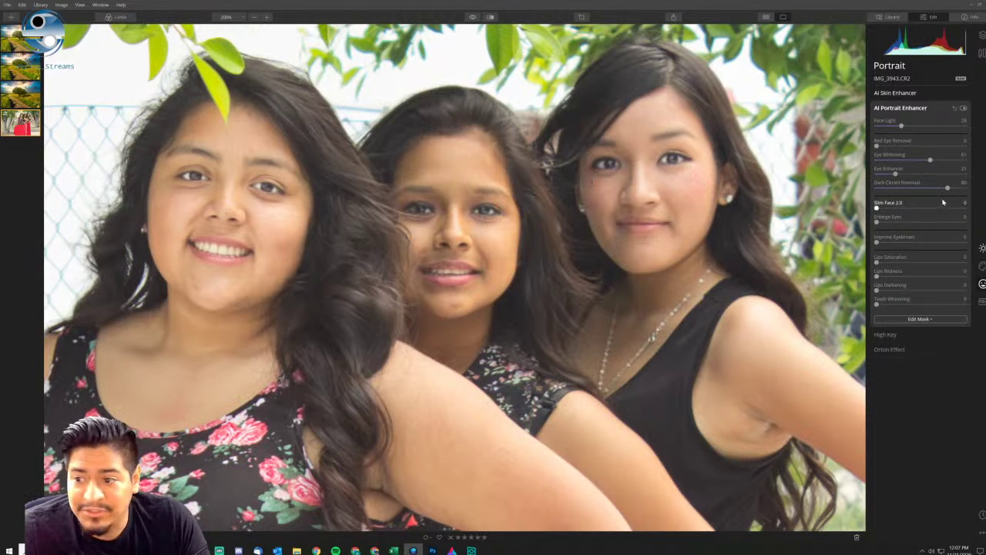
double_click(905, 187)
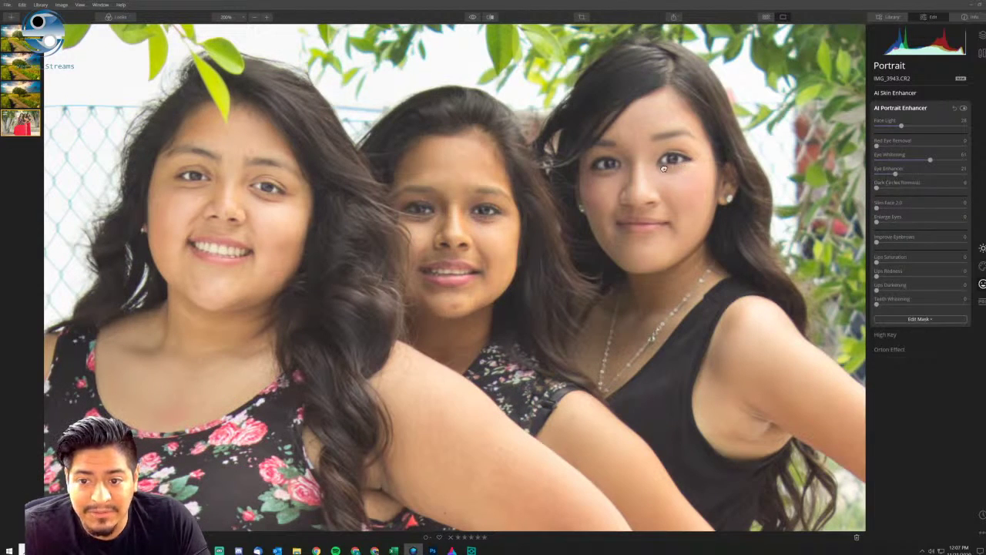
left_click(944, 191)
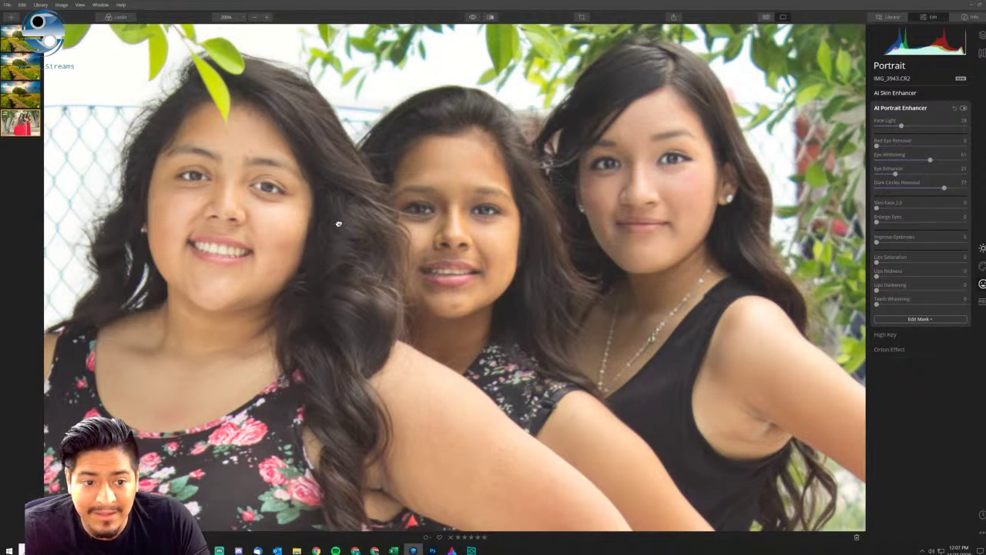
double_click(902, 184)
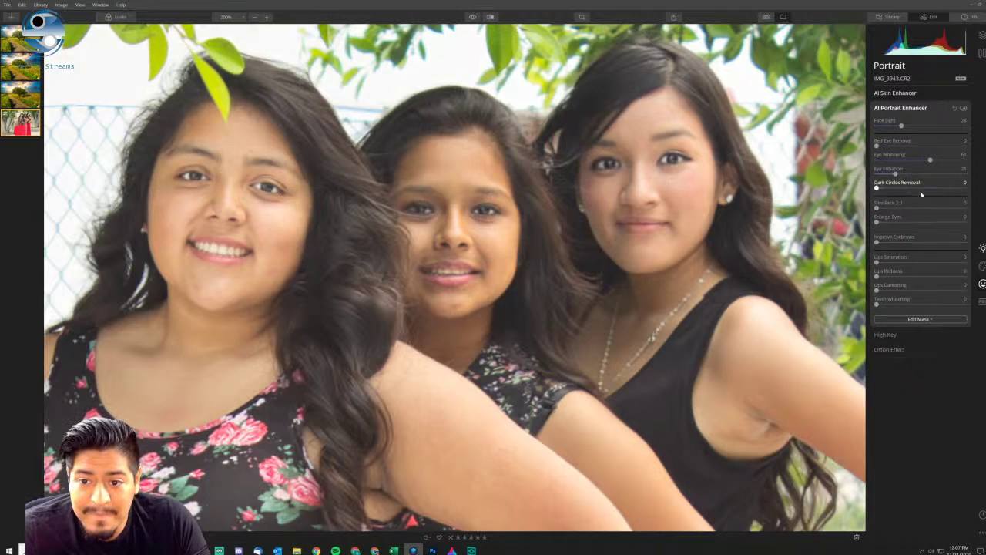
left_click(938, 189)
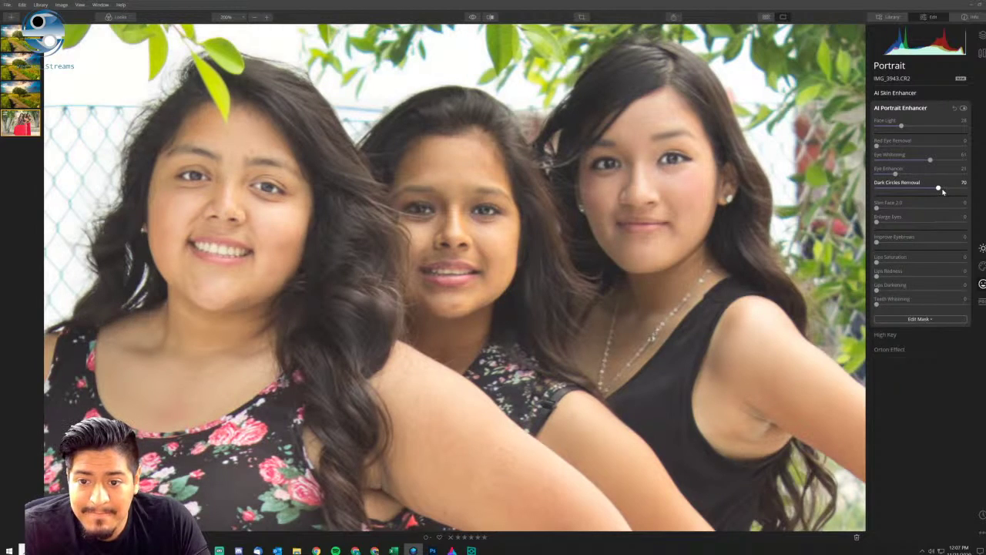
Try Slim Face 2.0 at 46 and 87 on the faces, and reset it to 0.
left_click(917, 208)
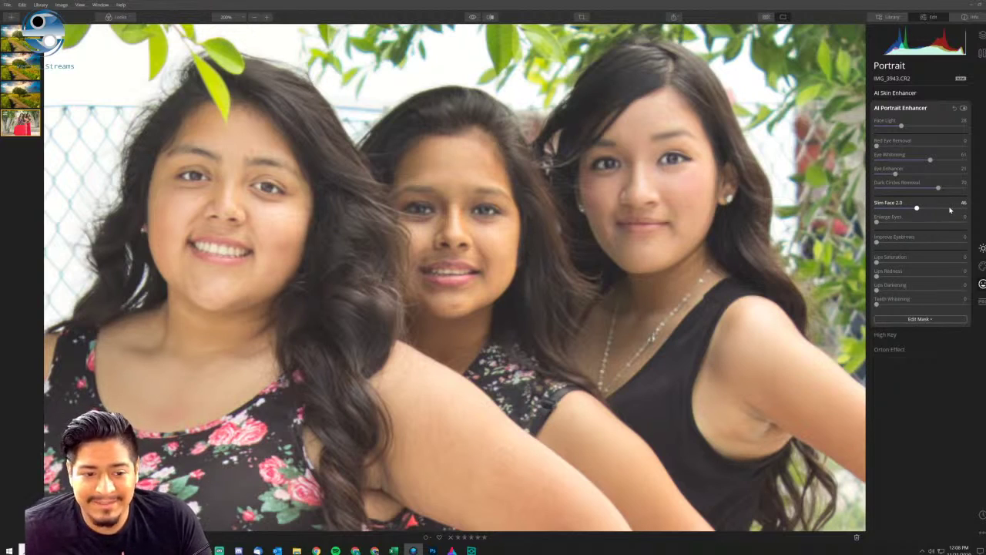
left_click(954, 209)
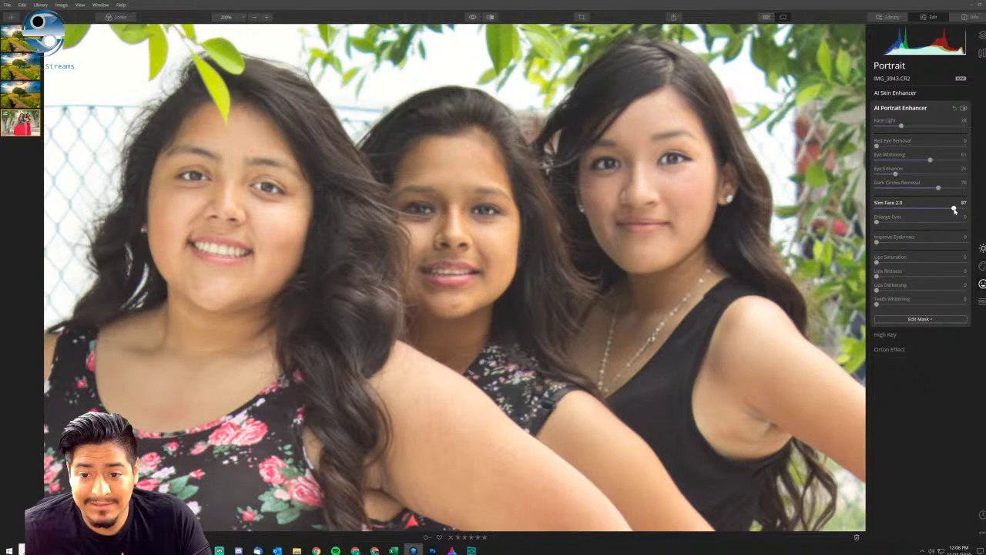
double_click(900, 203)
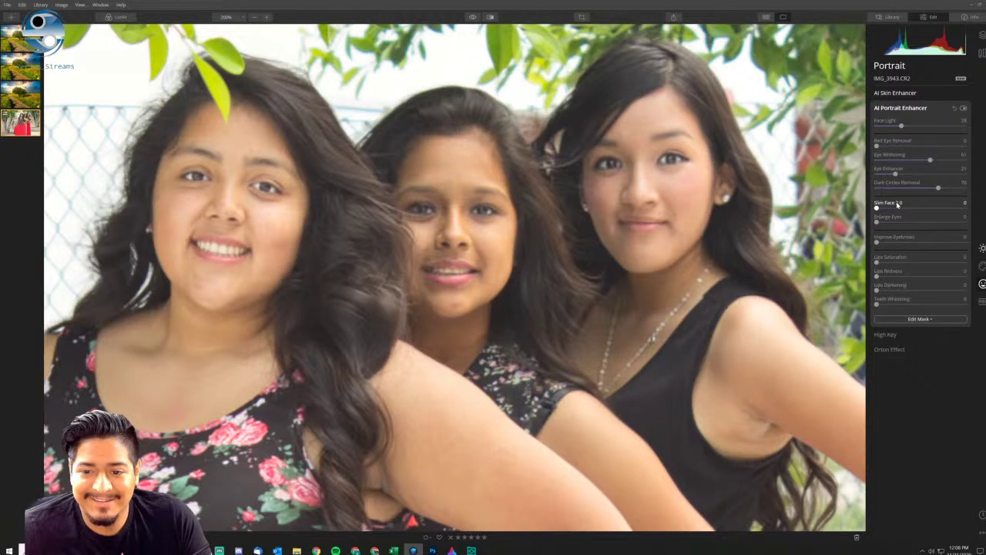
Try Enlarge Eyes at 59 and 87, and reset it to 0.
left_click(938, 227)
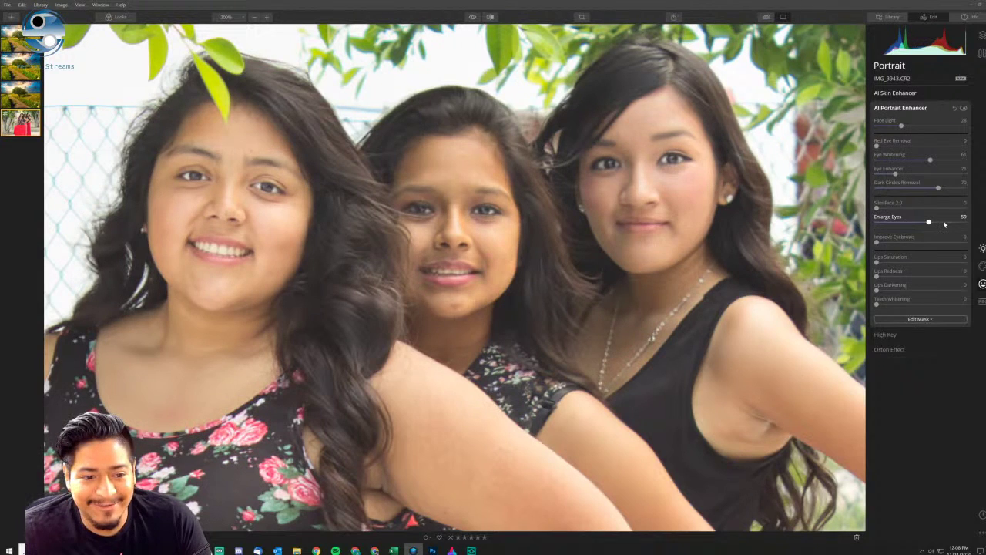
left_click(953, 221)
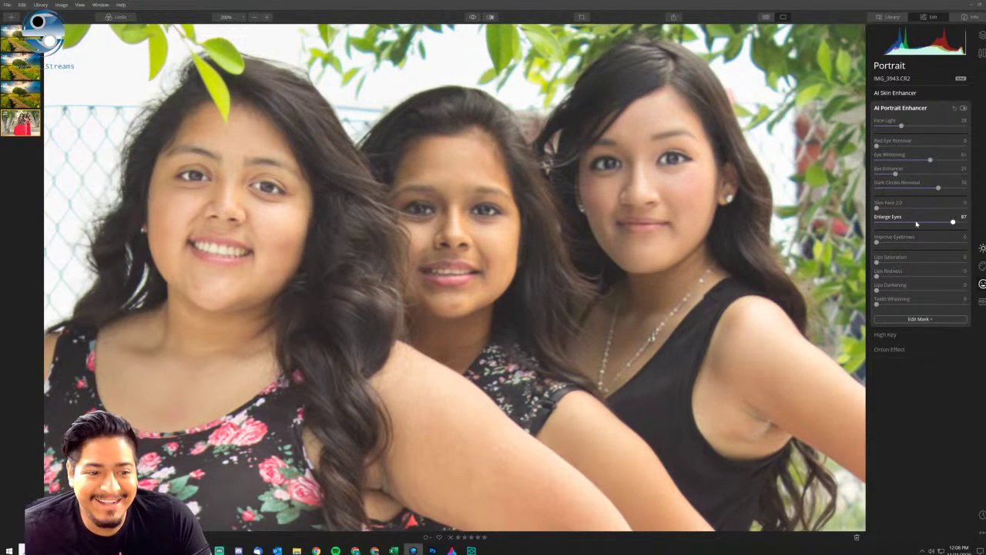
double_click(906, 220)
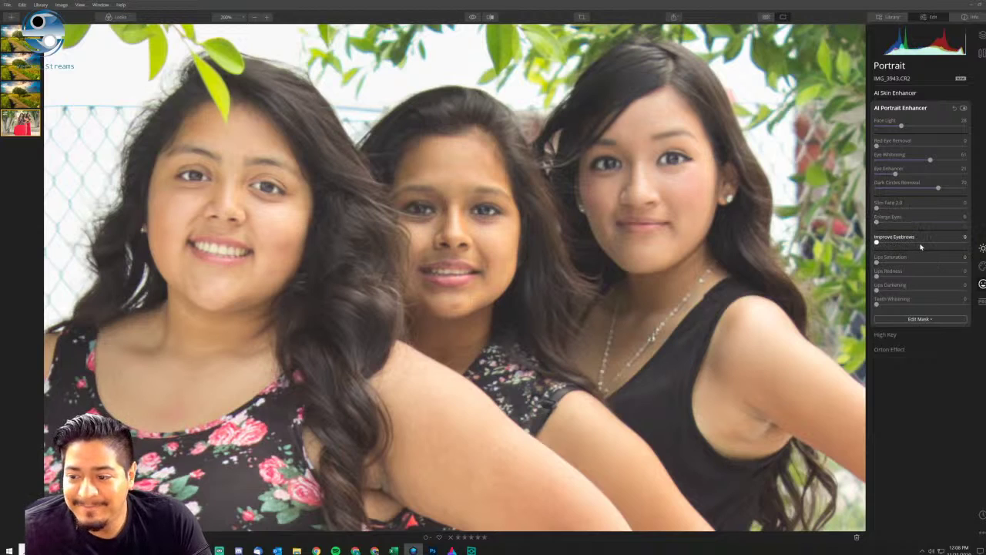
Compare weak and strong Improve Eyebrows amounts with the unedited brows and set it to 64.
left_click(920, 243)
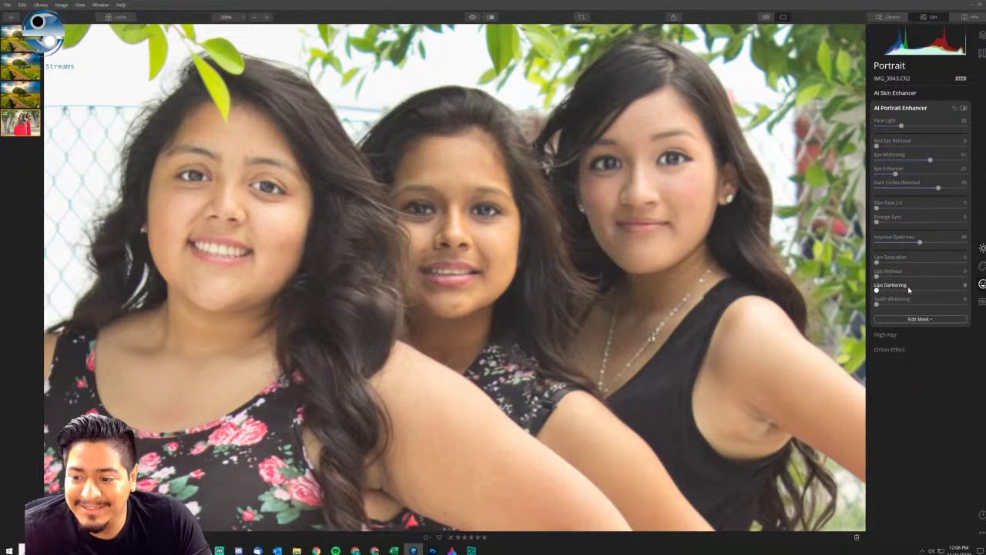
double_click(911, 238)
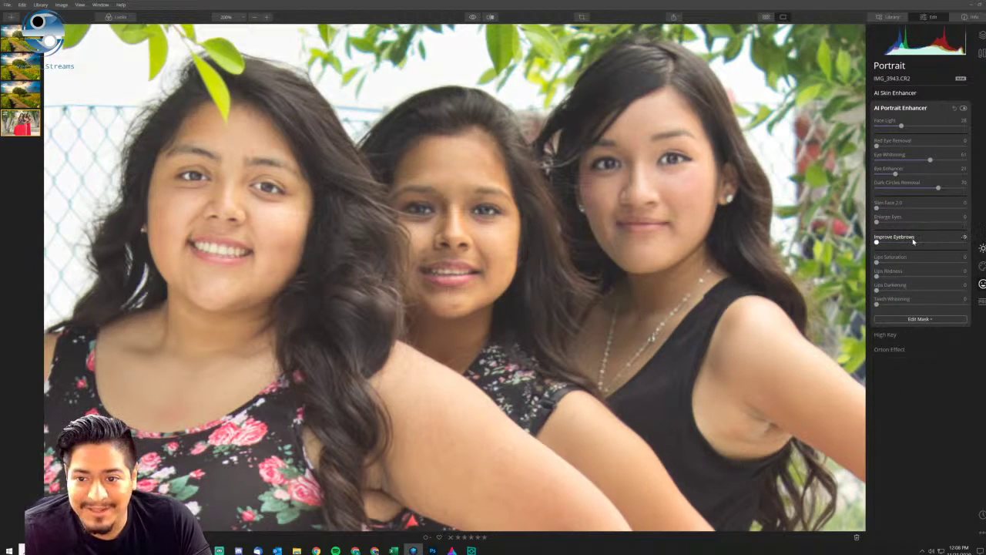
left_click(921, 244)
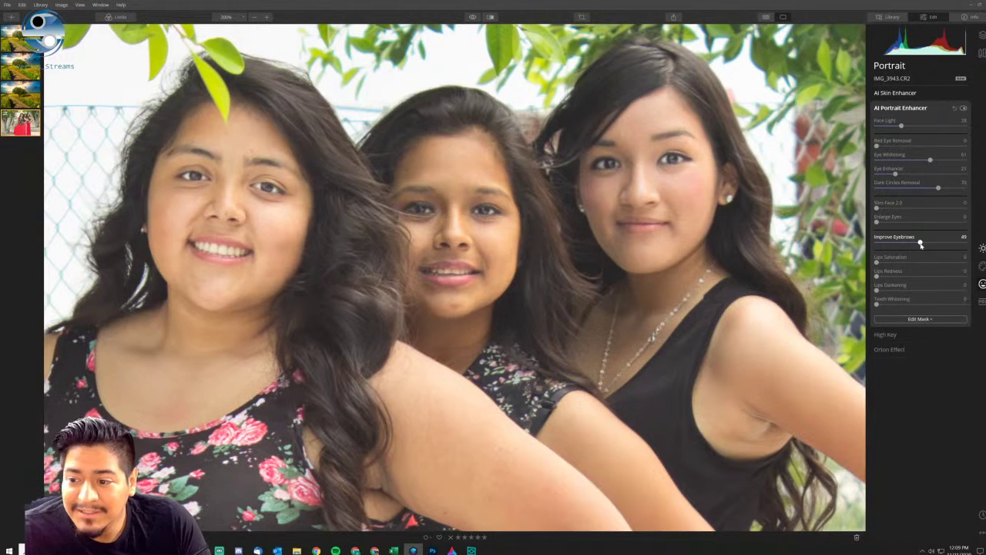
left_click_drag(921, 244, 952, 245)
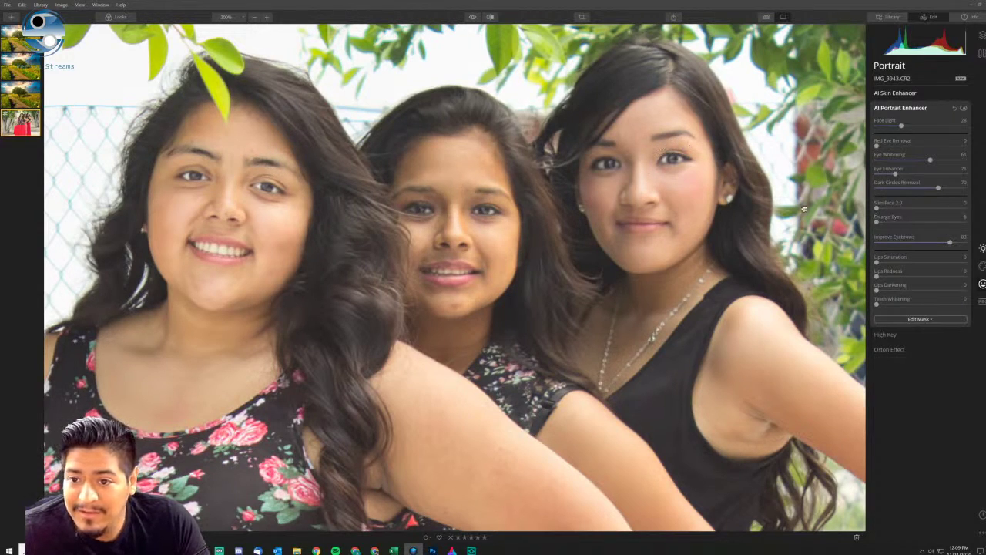
left_click(901, 243)
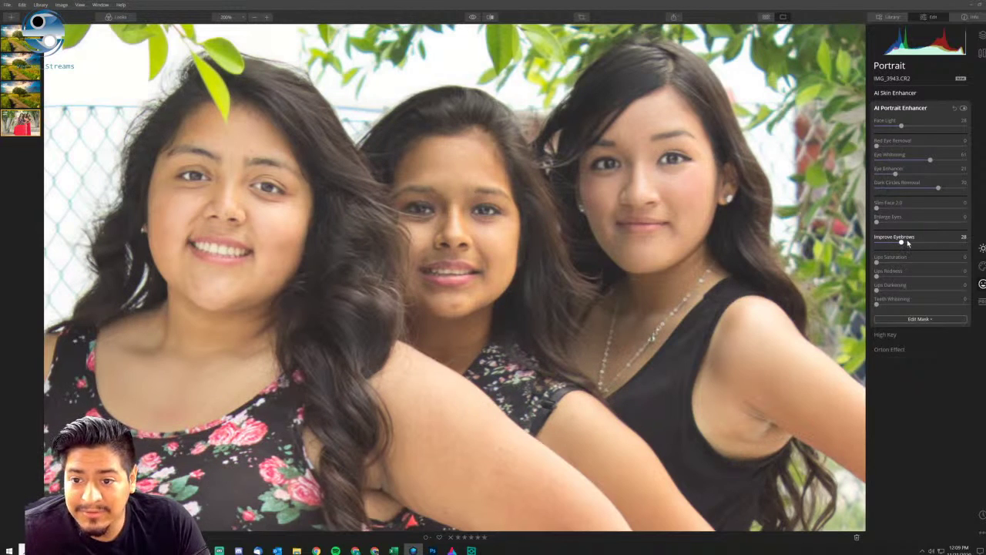
left_click(931, 243)
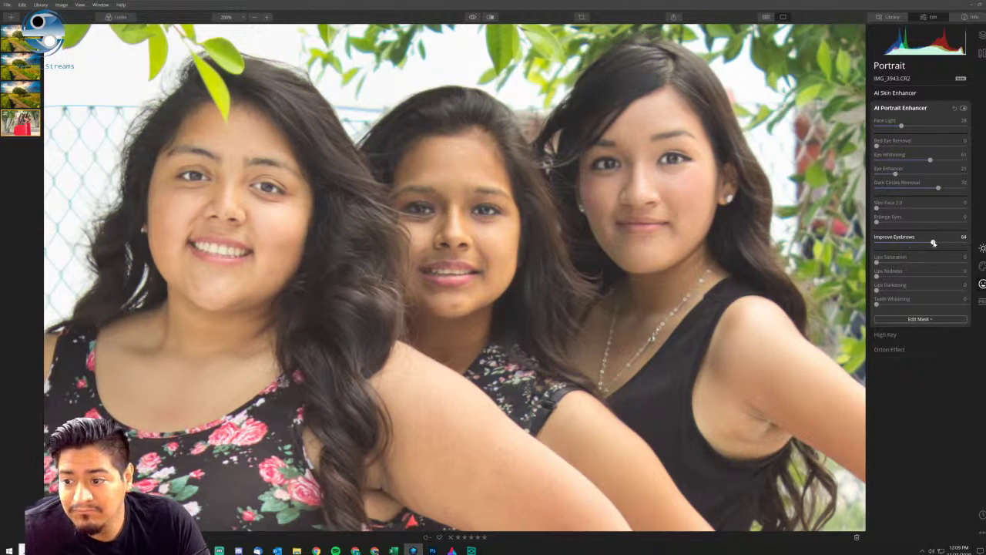
Compare the lips with and without extra color and set Lips Saturation to 59.
left_click(908, 263)
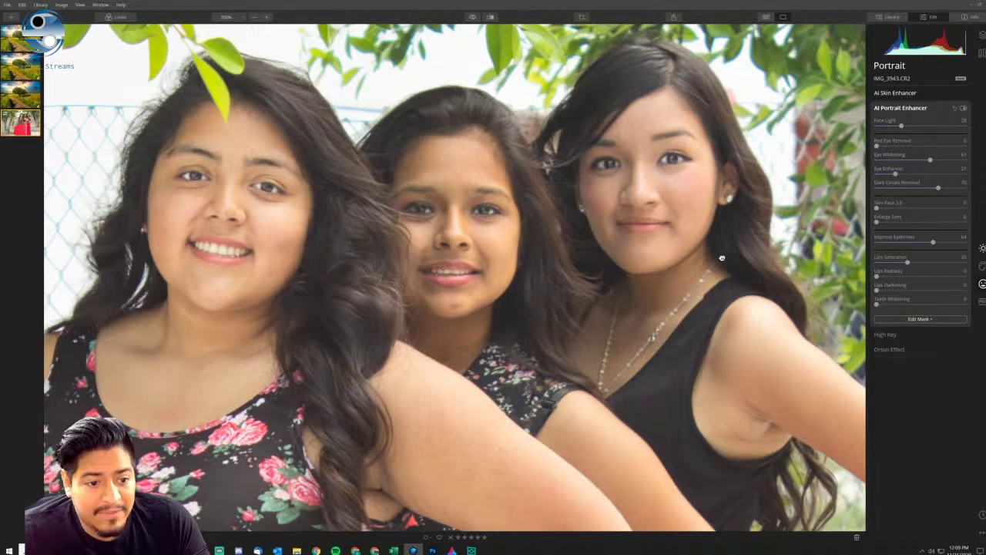
double_click(902, 261)
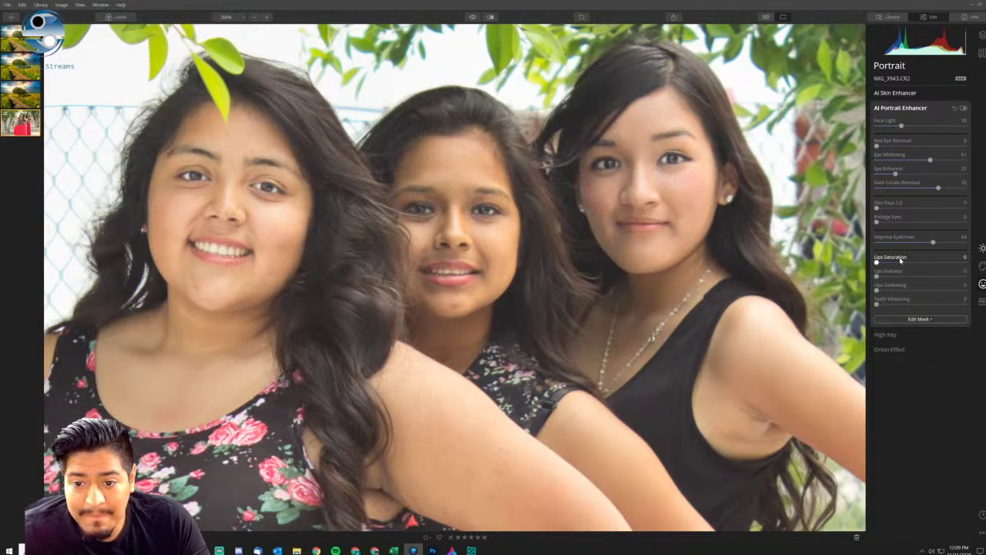
left_click_drag(900, 261, 928, 262)
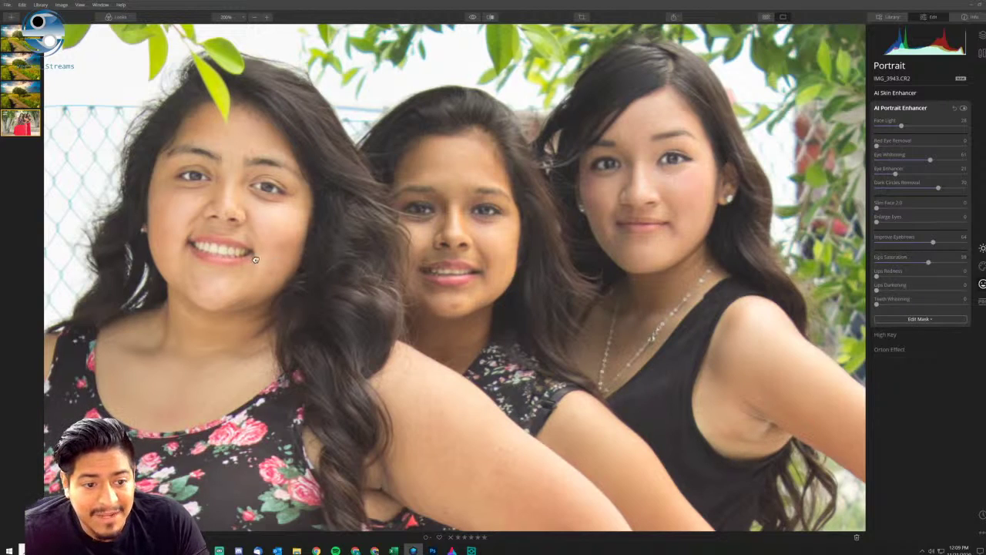
Try Lips Redness at 79 and 50, and reset it to 0.
left_click_drag(876, 275, 946, 276)
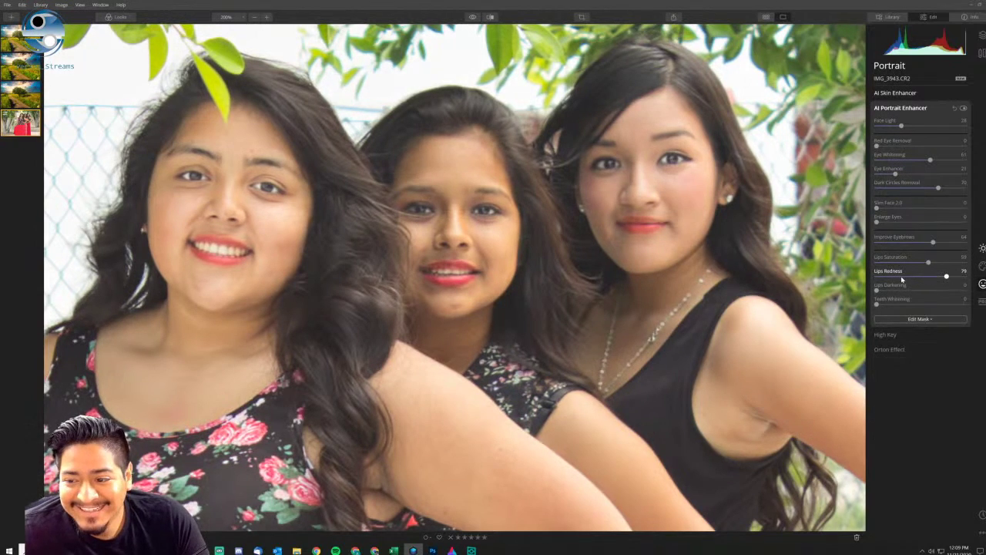
left_click_drag(901, 277, 921, 277)
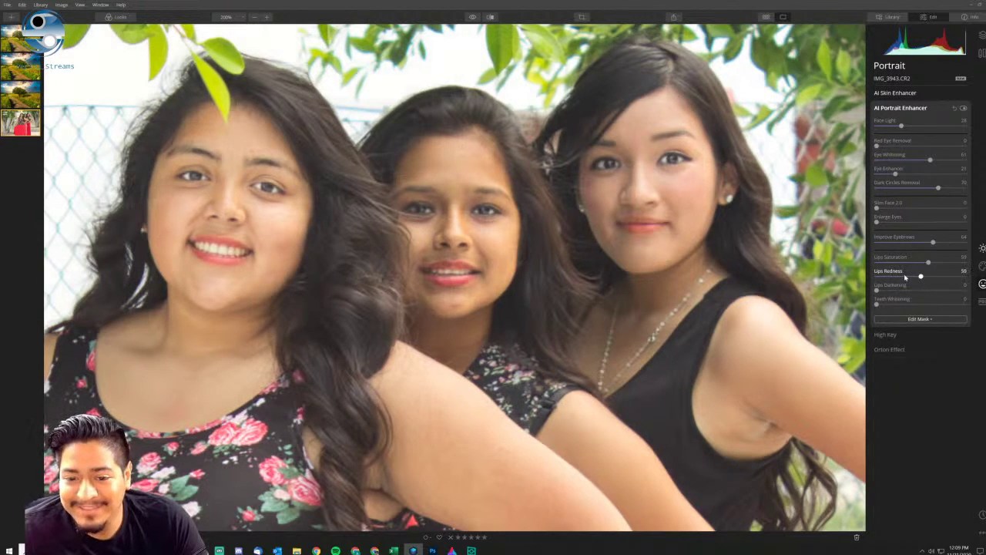
double_click(889, 272)
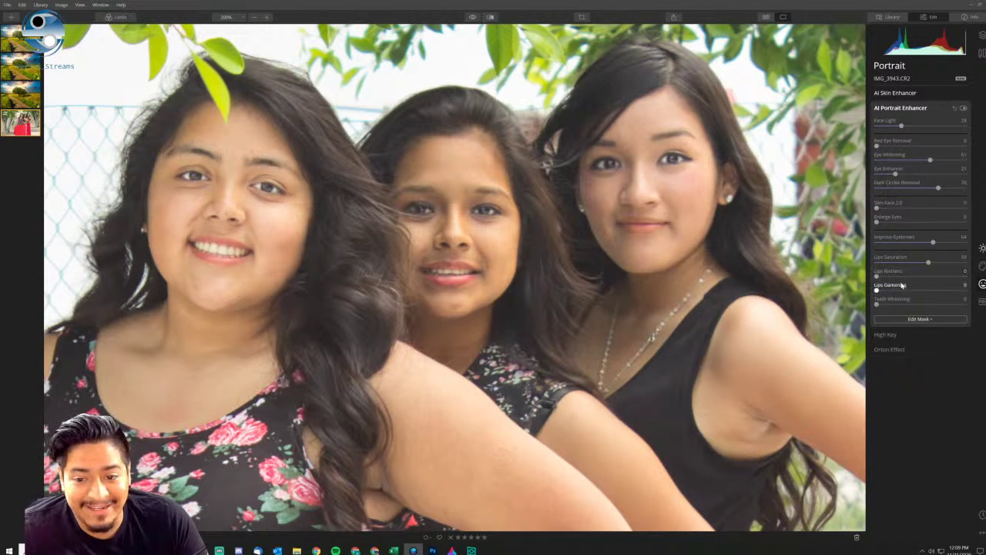
Set Lips Darkening to 32 and Teeth Whitening to 41.
left_click_drag(876, 289, 906, 290)
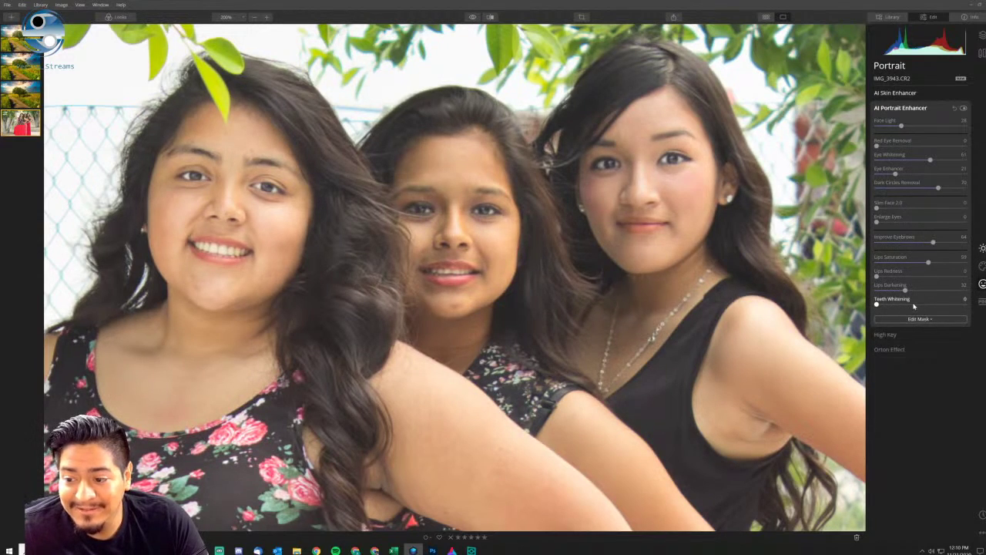
left_click(914, 304)
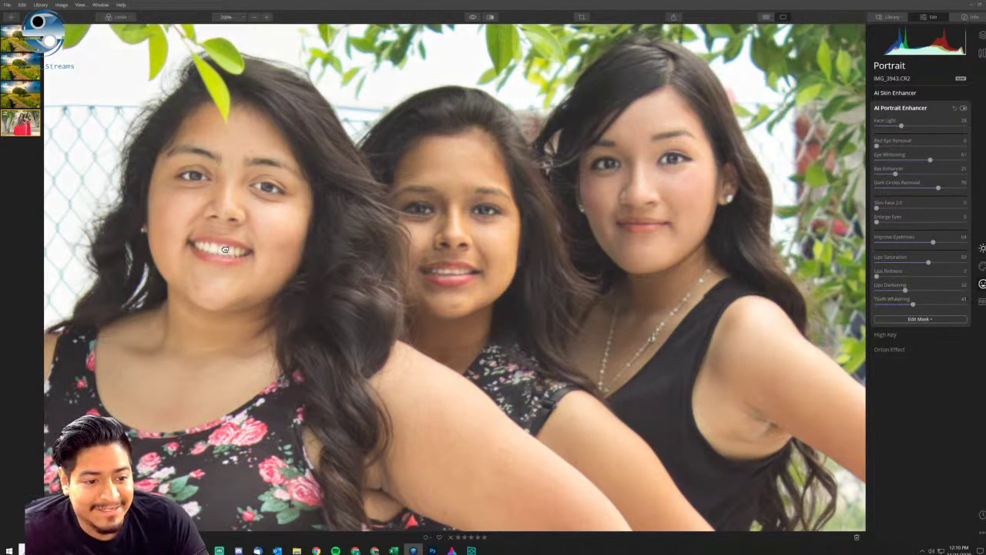
Compare the teeth with Teeth Whitening at 99 and at 0, and set it to 74.
left_click_drag(913, 305, 960, 305)
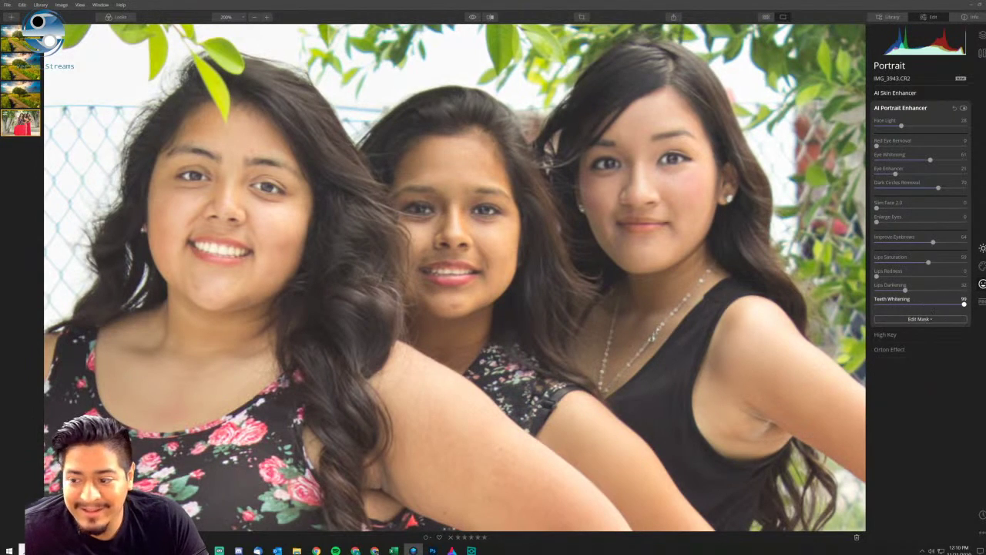
double_click(896, 300)
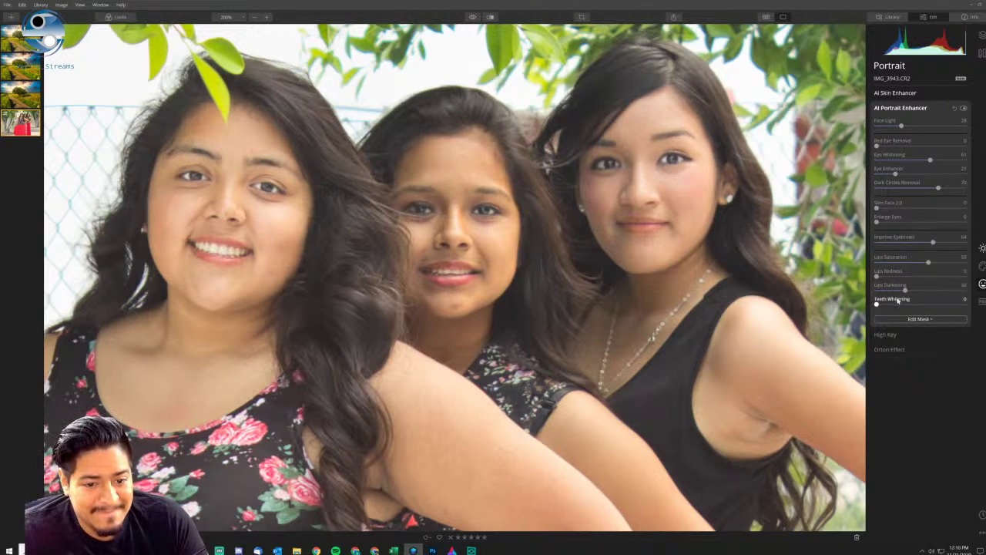
left_click(924, 304)
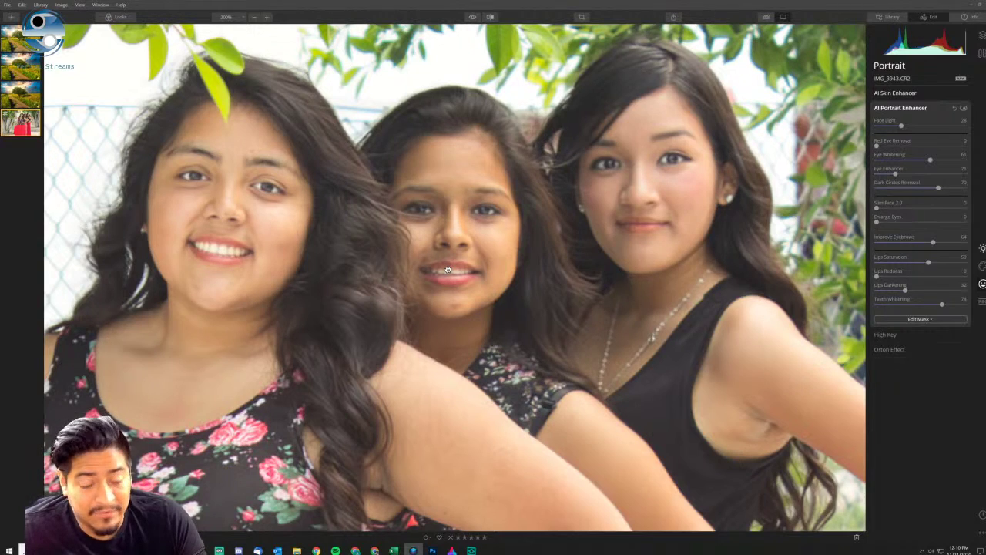
Try the High Key effect on the portrait at an amount of 36, and reset it to 0.
left_click(885, 334)
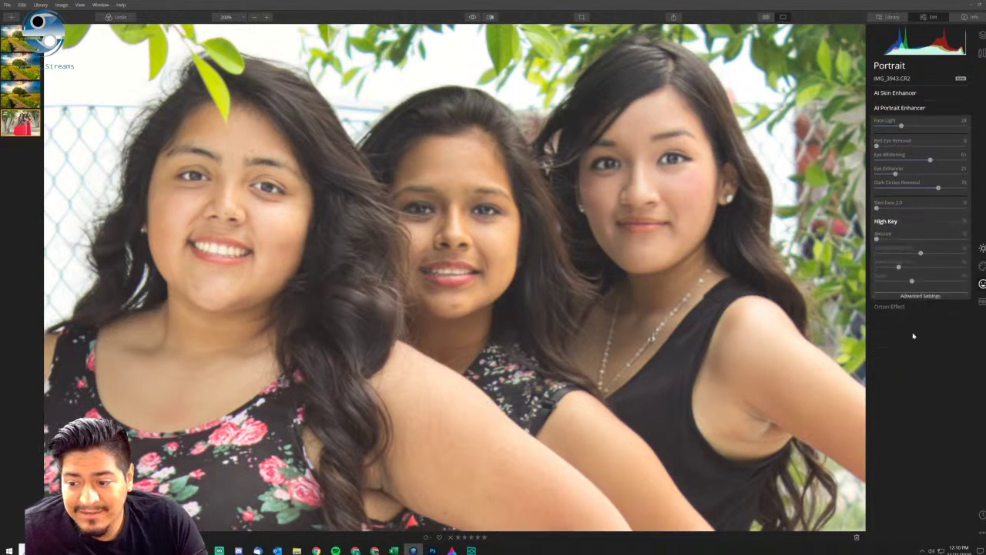
left_click(908, 141)
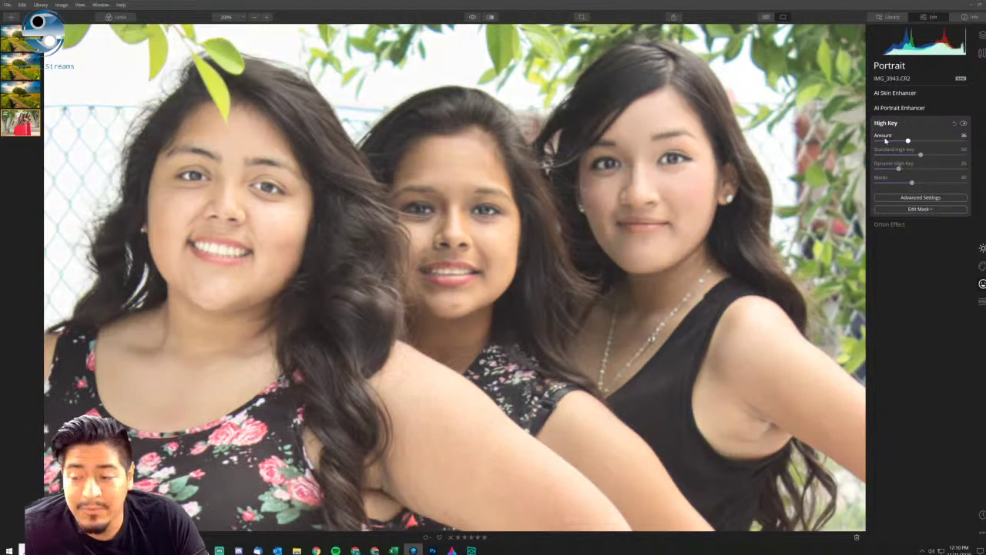
left_click(876, 141)
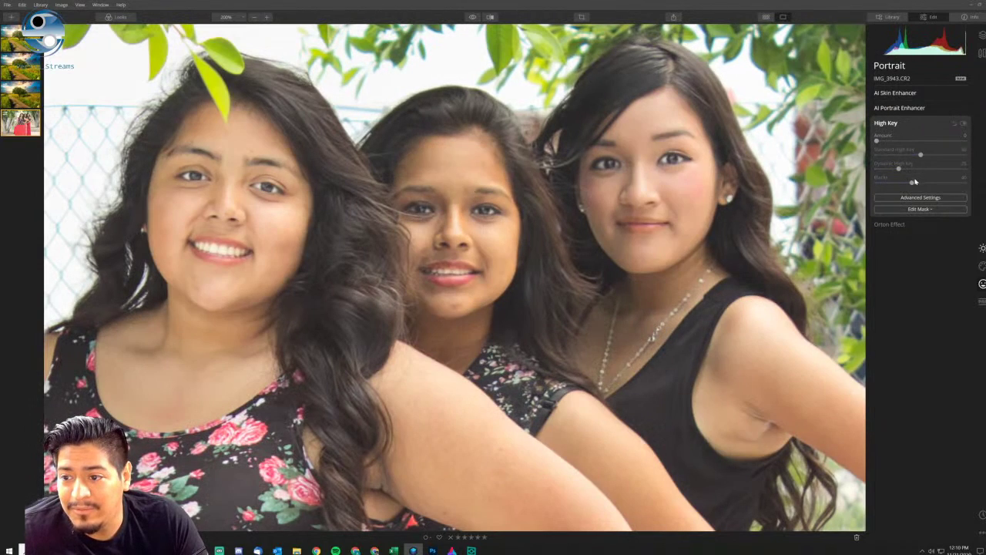
Apply the Type 1 Orton Effect to the portrait with an amount of 51.
left_click(914, 223)
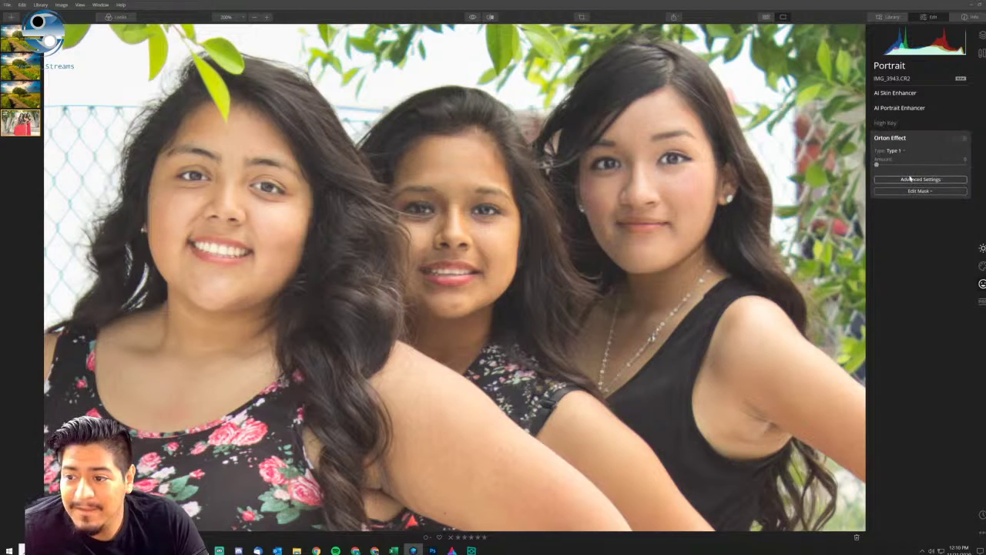
left_click_drag(877, 164, 922, 165)
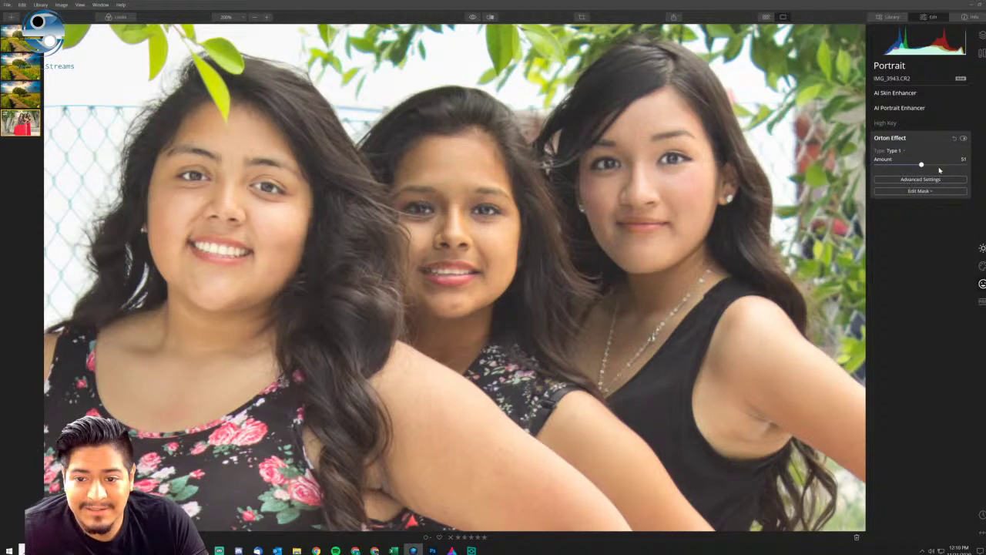
Test the Orton Effect amount at 91 and at a low value, and settle on roughly a third of its range.
left_click(958, 165)
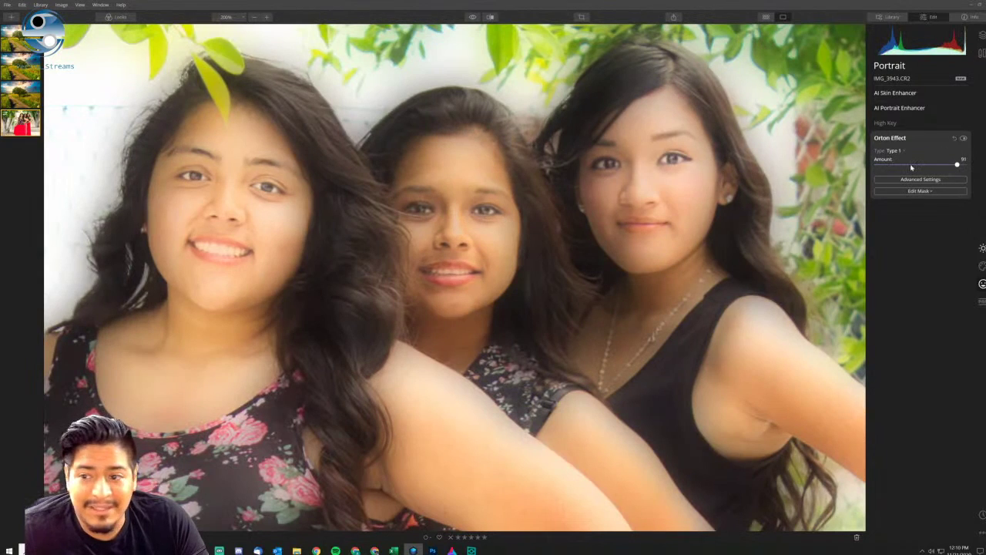
left_click(888, 165)
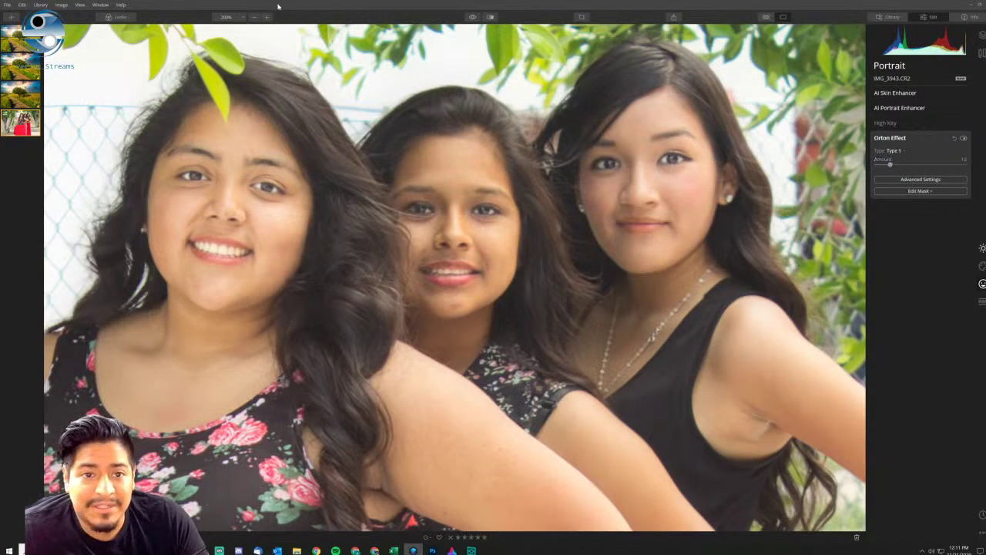
left_click(226, 19)
left_click(235, 27)
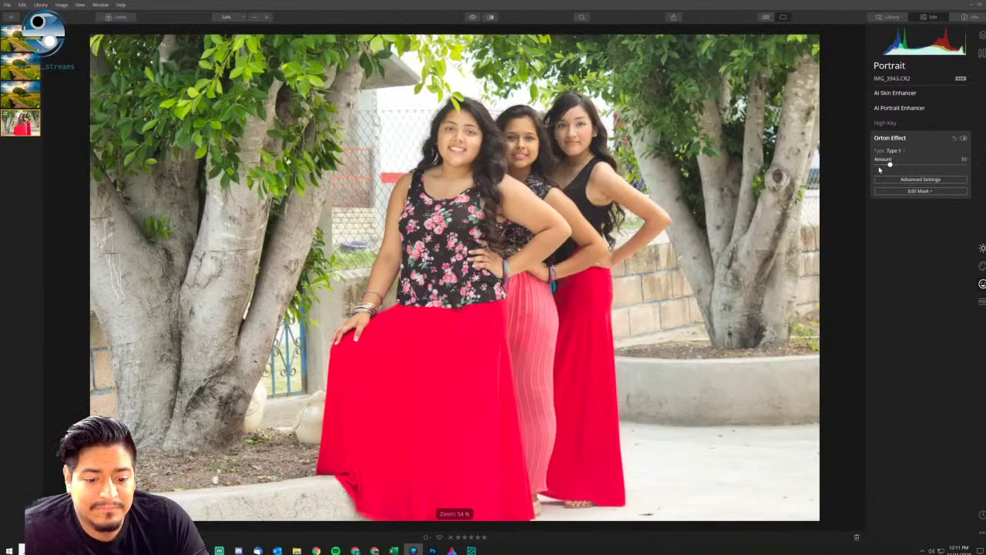
left_click(918, 165)
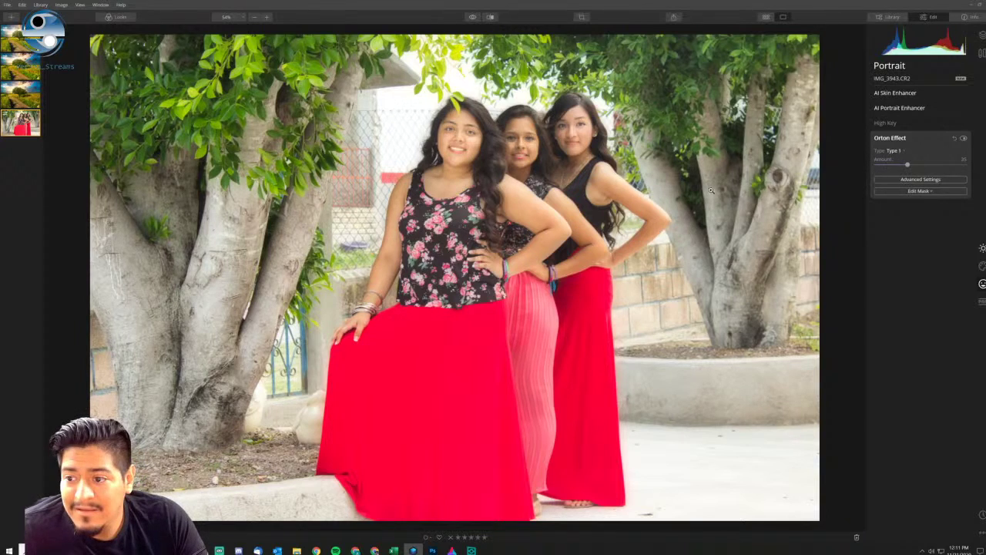
Open Dodge & Burn from the Professional tools and start painting mode on a 200% close-up of the women.
left_click(982, 302)
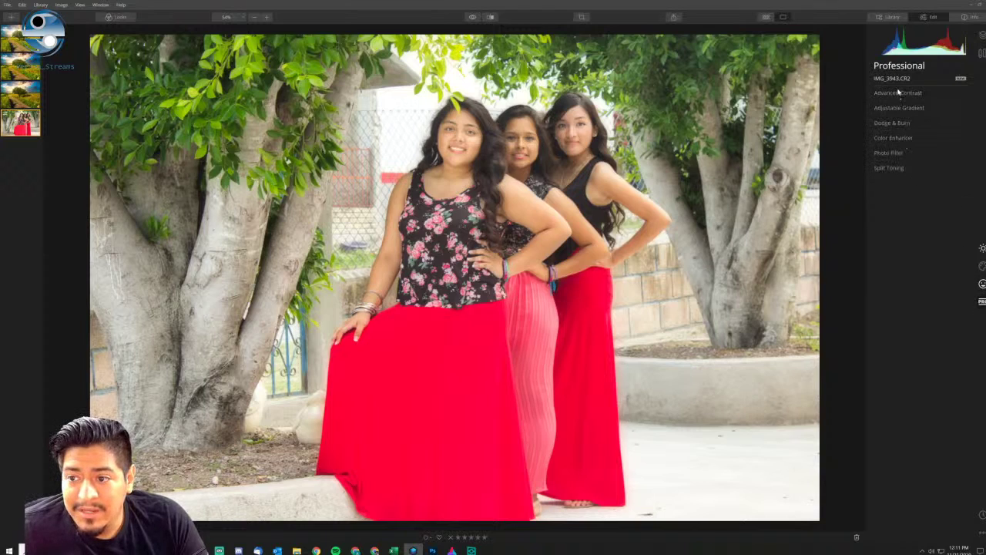
left_click(909, 124)
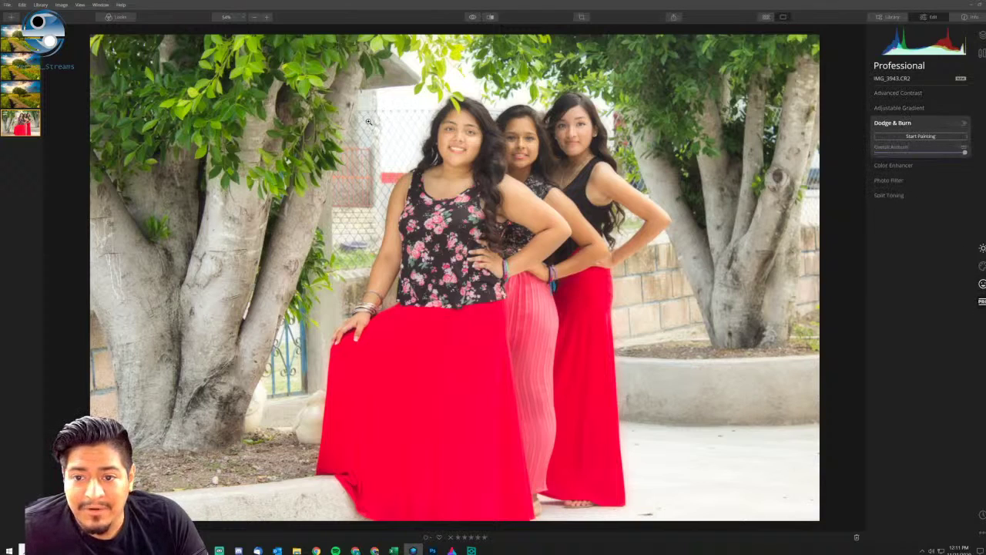
left_click(226, 17)
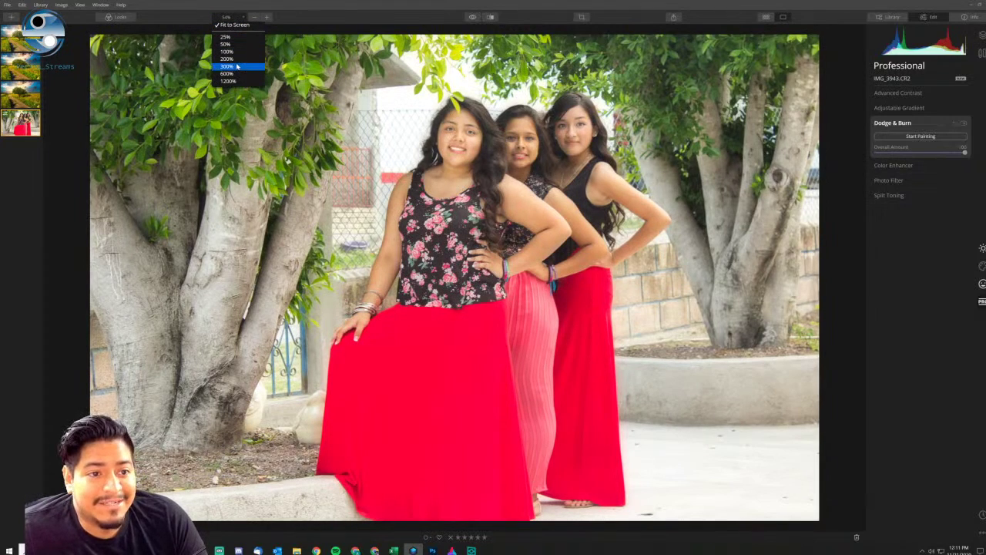
left_click(243, 59)
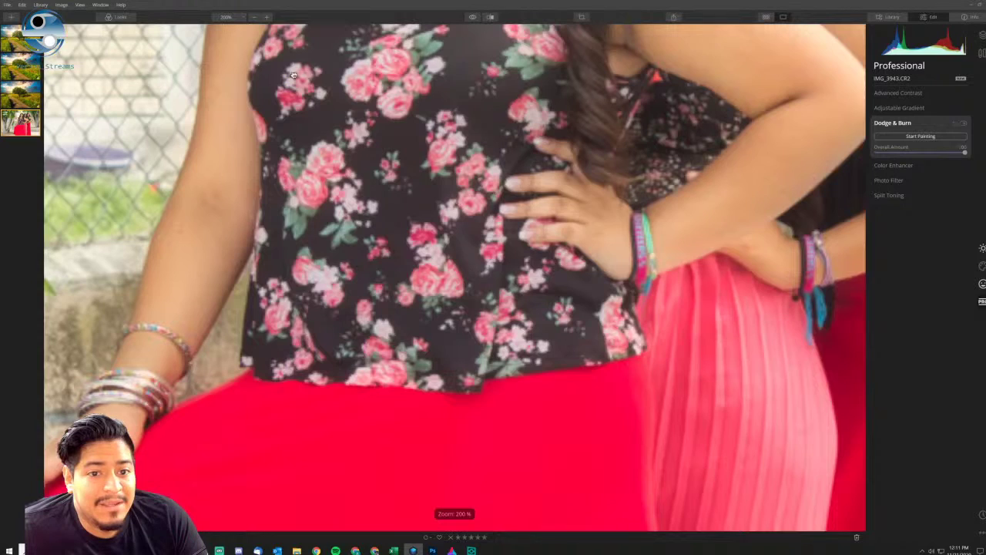
scroll(638, 83, "up", 5)
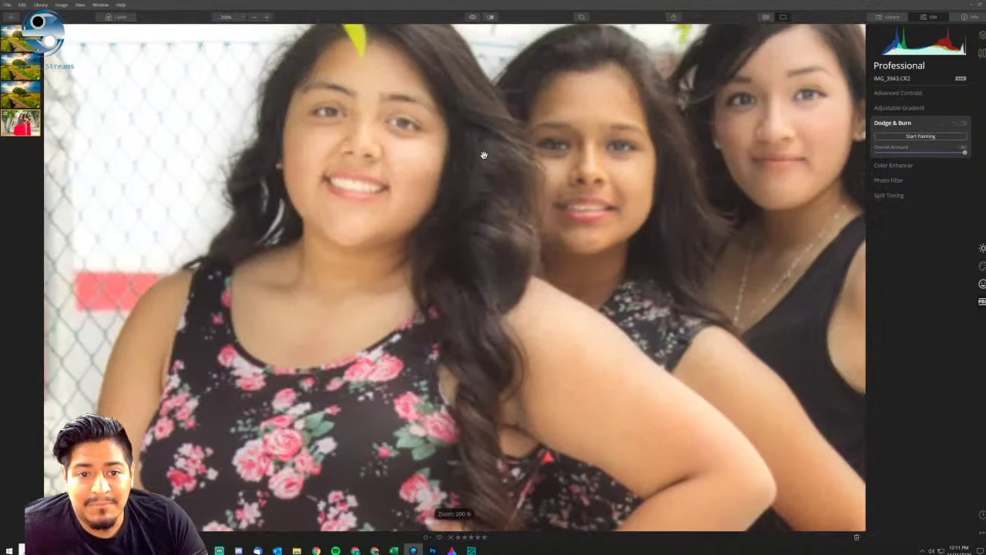
left_click_drag(484, 155, 506, 189)
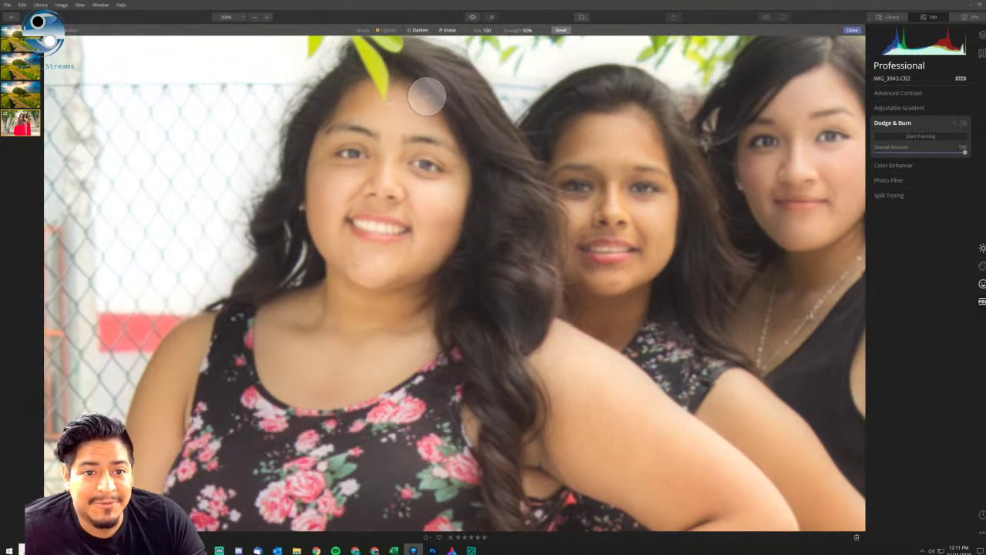
Paint a Dodge & Burn stroke down the front woman's long hair at 50% strength and set the brush strength to 13%.
left_click(388, 30)
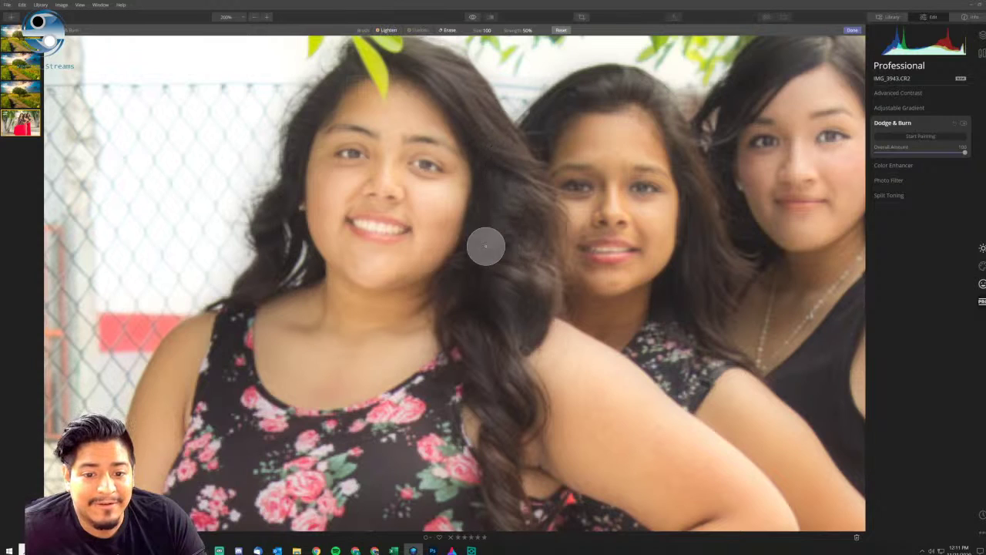
left_click_drag(494, 426, 500, 514)
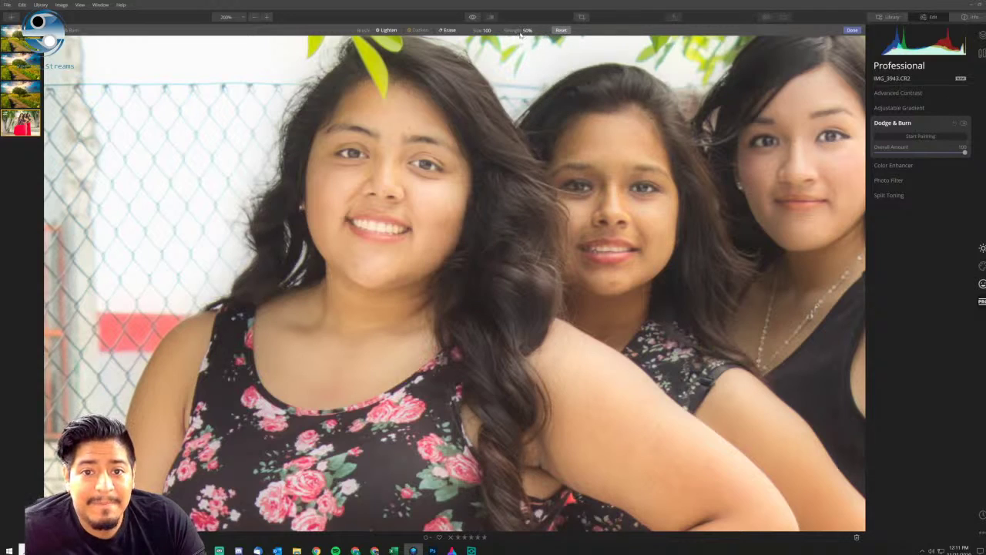
left_click(530, 32)
left_click_drag(531, 45, 511, 46)
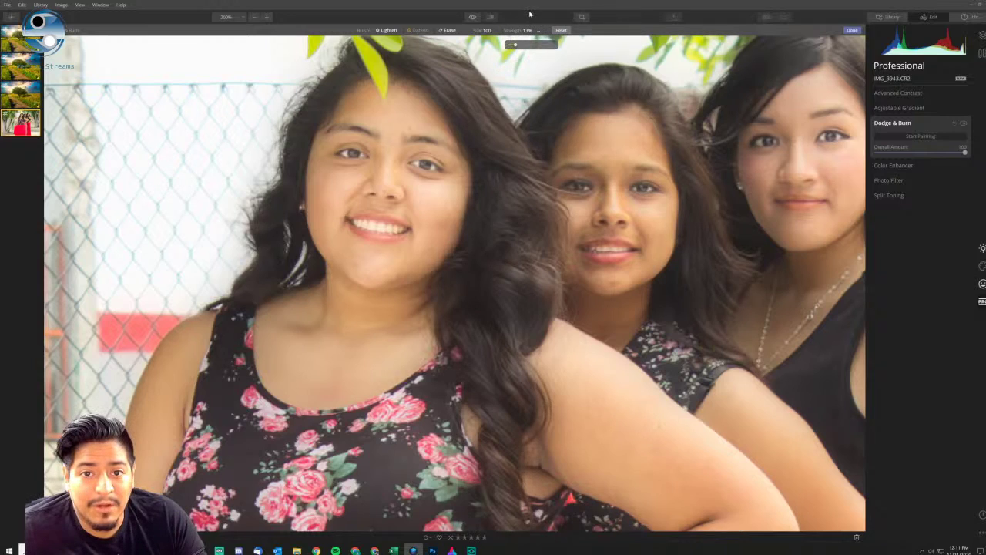
Try Darken and Lighten strokes at 13% strength over the front woman's hair, and reset all the Dodge & Burn painting.
mouse_move(498, 231)
left_mouse_down()
mouse_move(475, 323)
mouse_move(504, 497)
left_mouse_up()
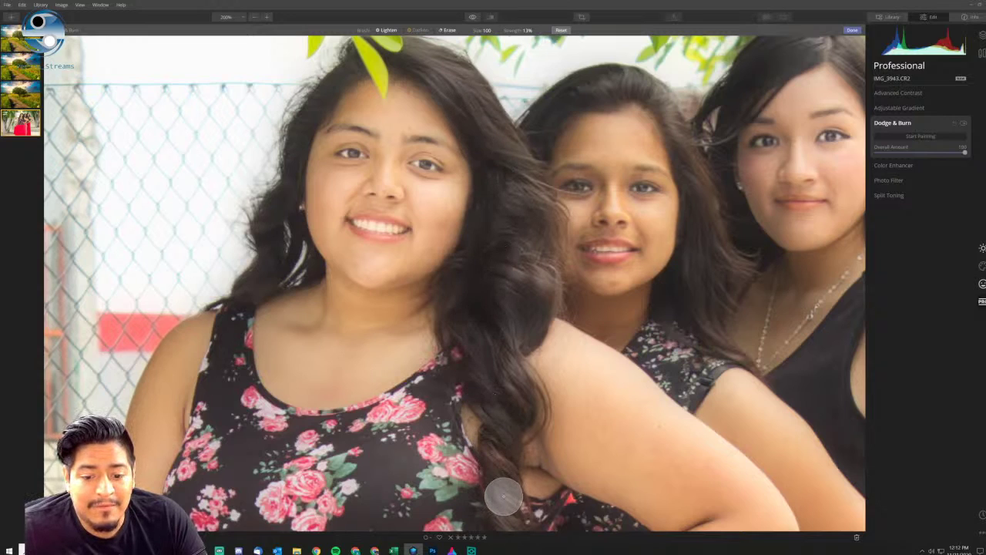
mouse_move(475, 136)
left_mouse_down()
mouse_move(494, 176)
mouse_move(469, 342)
mouse_move(480, 434)
mouse_move(509, 480)
mouse_move(513, 469)
left_mouse_up()
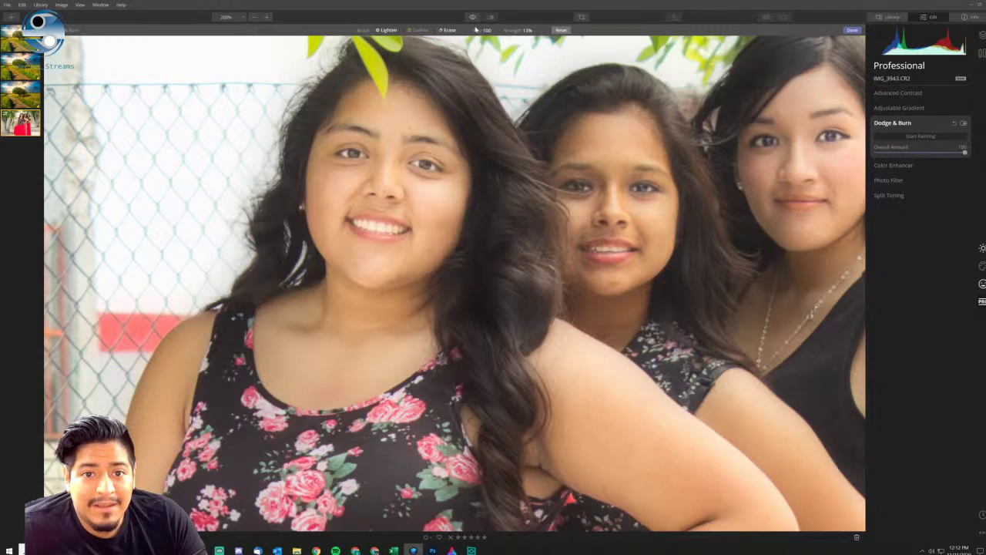
left_click(417, 30)
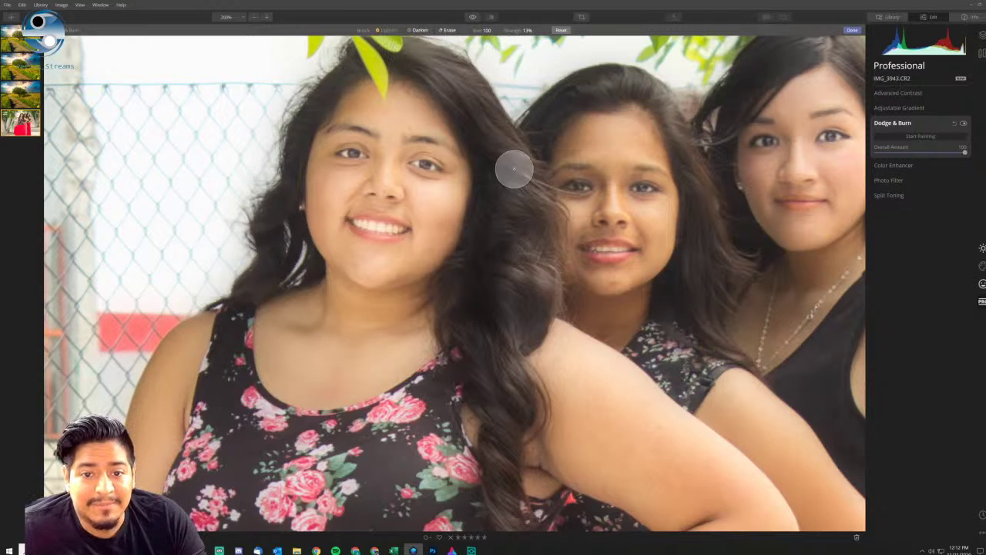
mouse_move(481, 103)
left_mouse_down()
mouse_move(522, 203)
mouse_move(524, 294)
mouse_move(512, 353)
mouse_move(514, 199)
mouse_move(494, 101)
mouse_move(531, 302)
mouse_move(522, 383)
left_mouse_up()
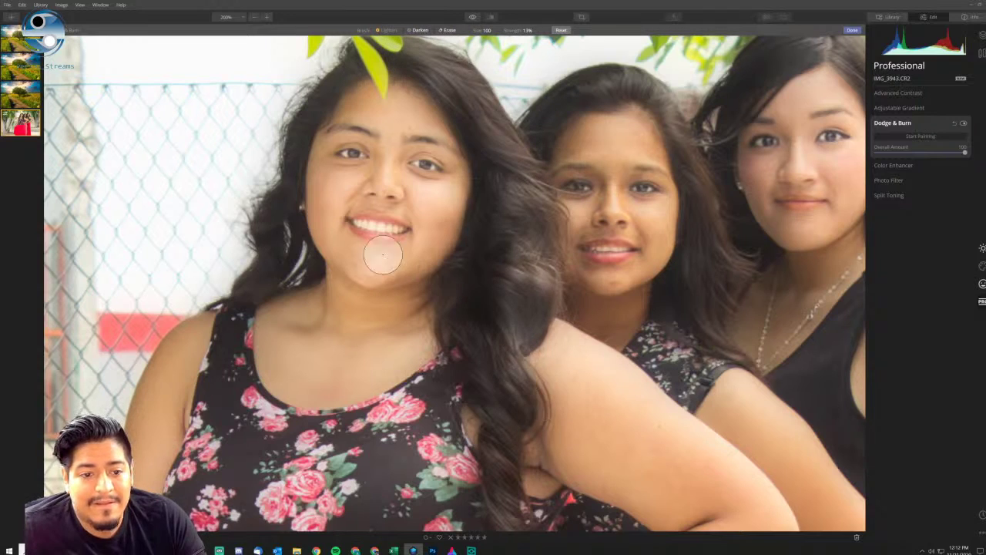
mouse_move(308, 97)
left_mouse_down()
mouse_move(335, 78)
mouse_move(291, 229)
mouse_move(252, 295)
mouse_move(307, 96)
mouse_move(270, 262)
mouse_move(240, 286)
left_mouse_up()
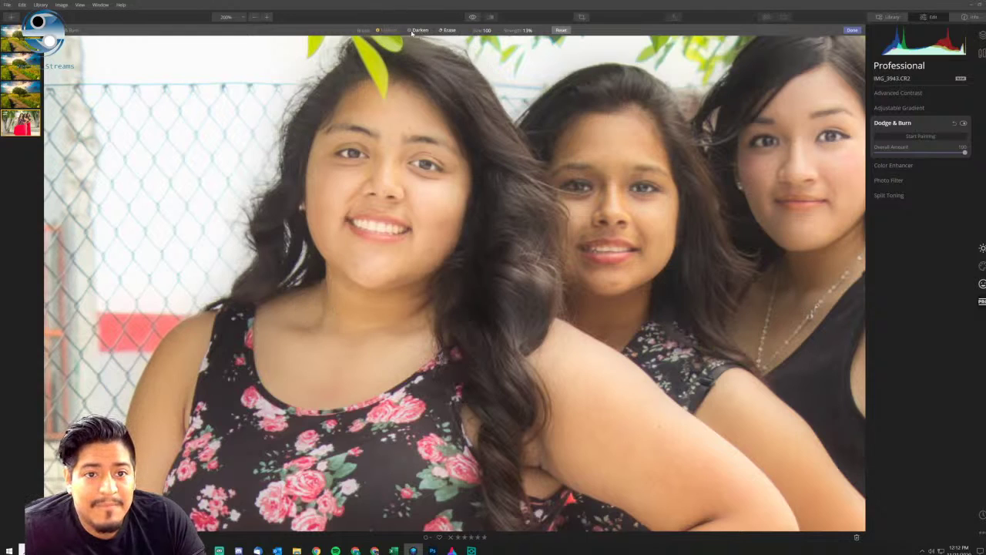
left_click(451, 31)
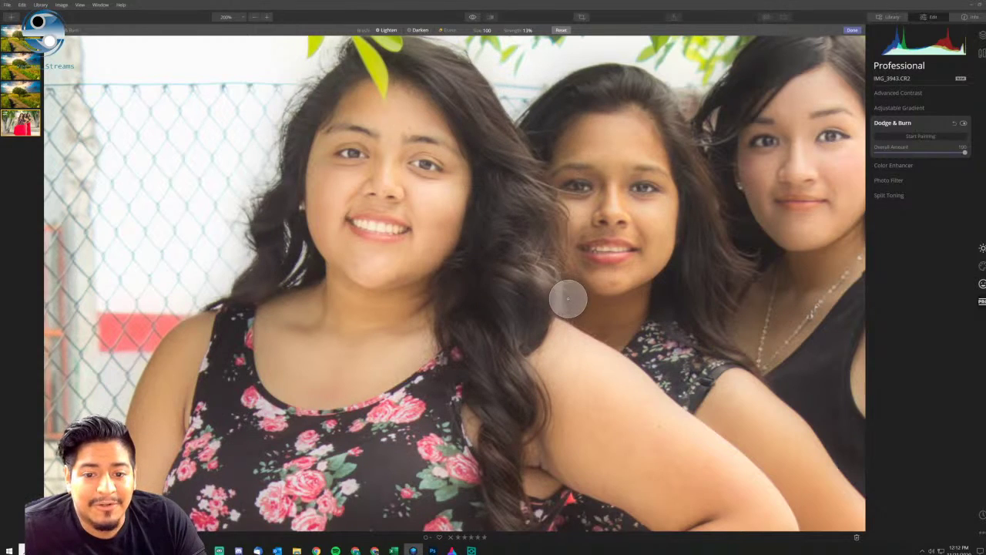
left_click(561, 31)
Choose the Lighten brush and reduce its size to about 36 for finer strokes on the hair.
left_click(420, 30)
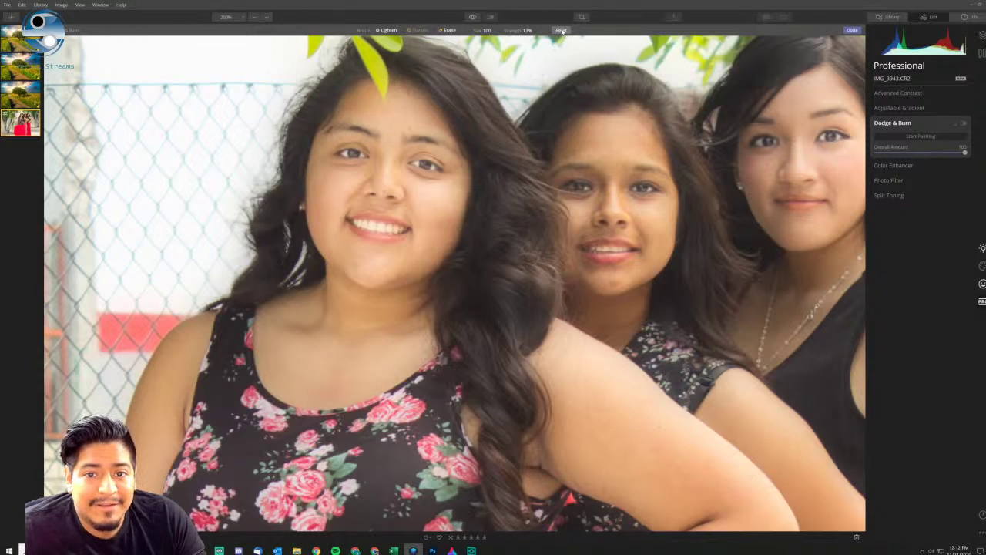
left_click(389, 30)
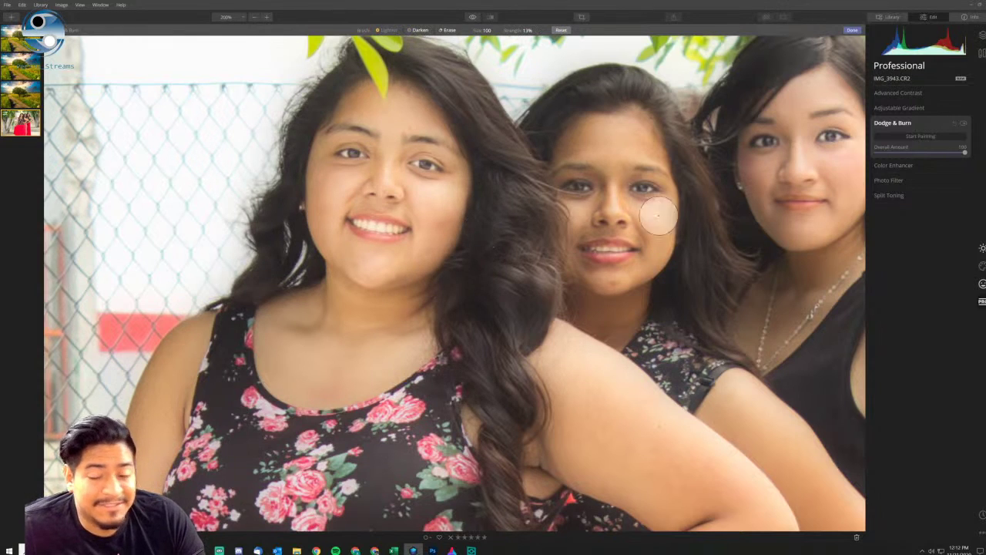
scroll(698, 265, "down", 5)
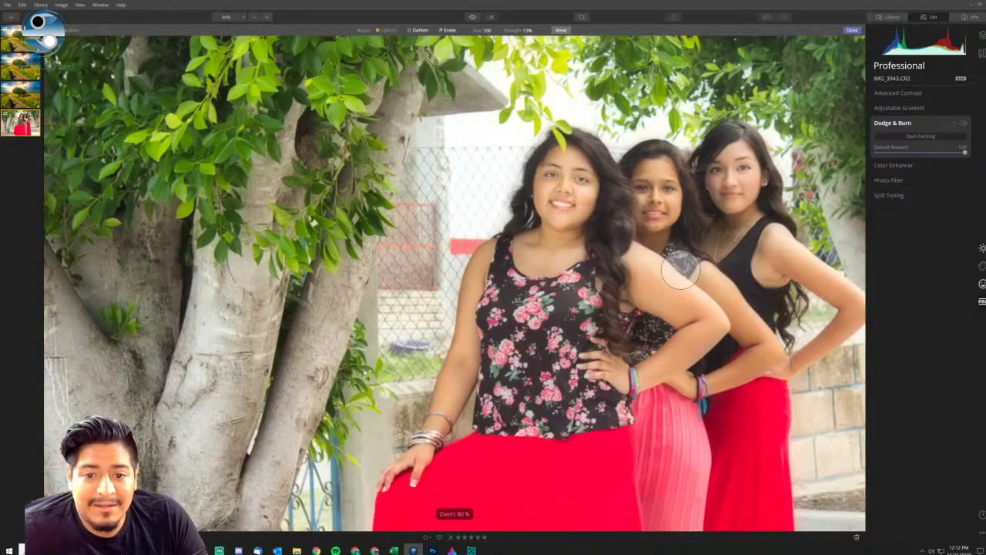
scroll(680, 267, "up", 3)
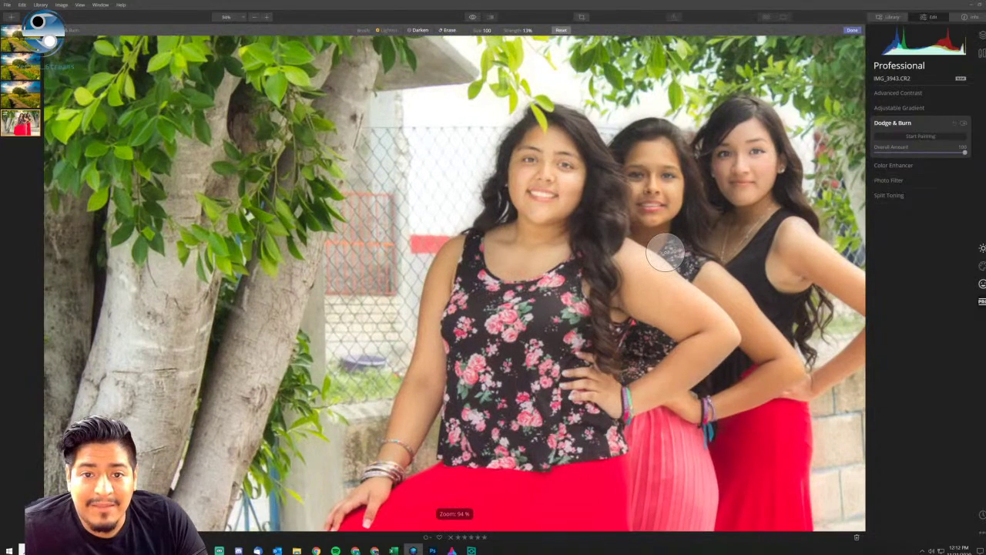
scroll(667, 253, "up", 1)
left_click(485, 30)
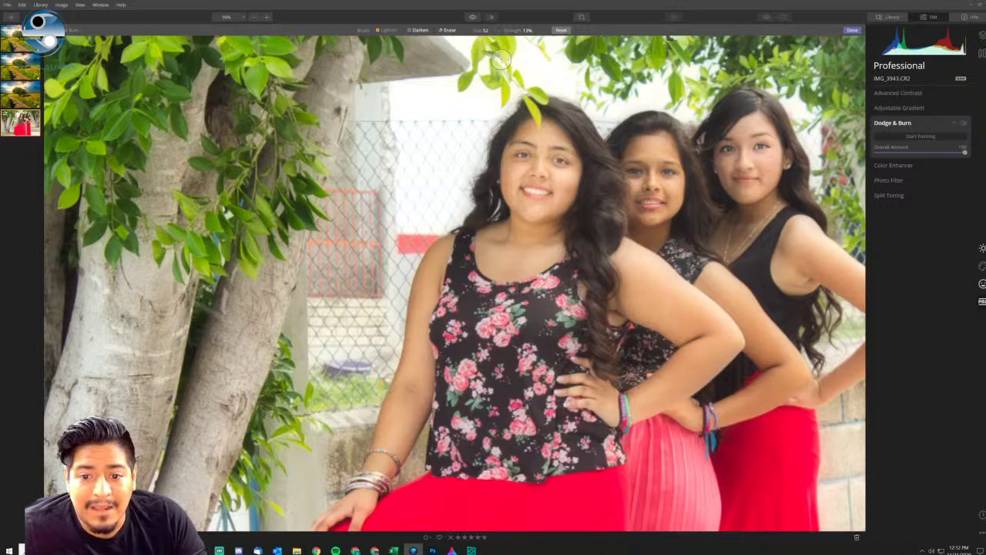
left_click(485, 32)
left_click_drag(486, 45, 472, 45)
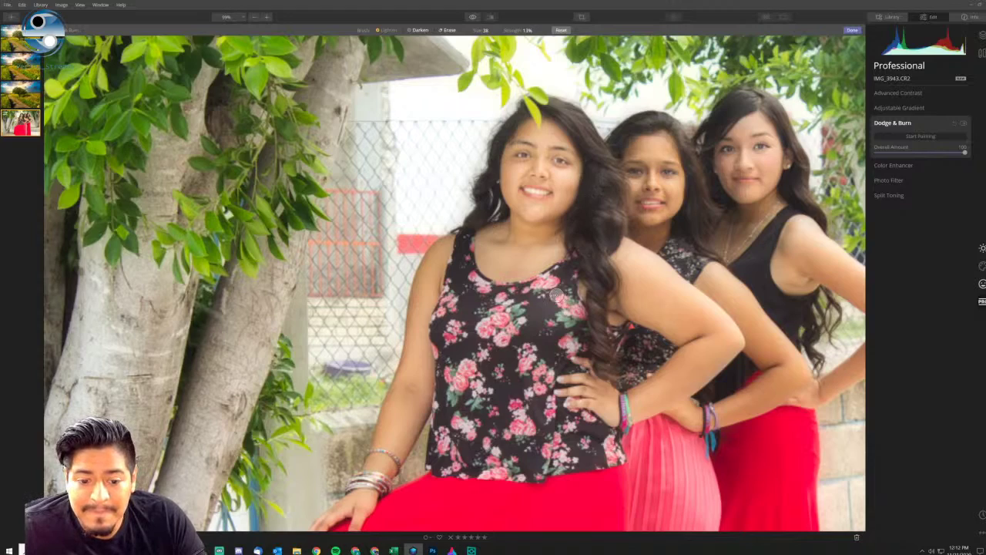
Switch to Photoshop, browse the Brush tool's wet media and special effects presets, and return to Luminar.
left_click(432, 550)
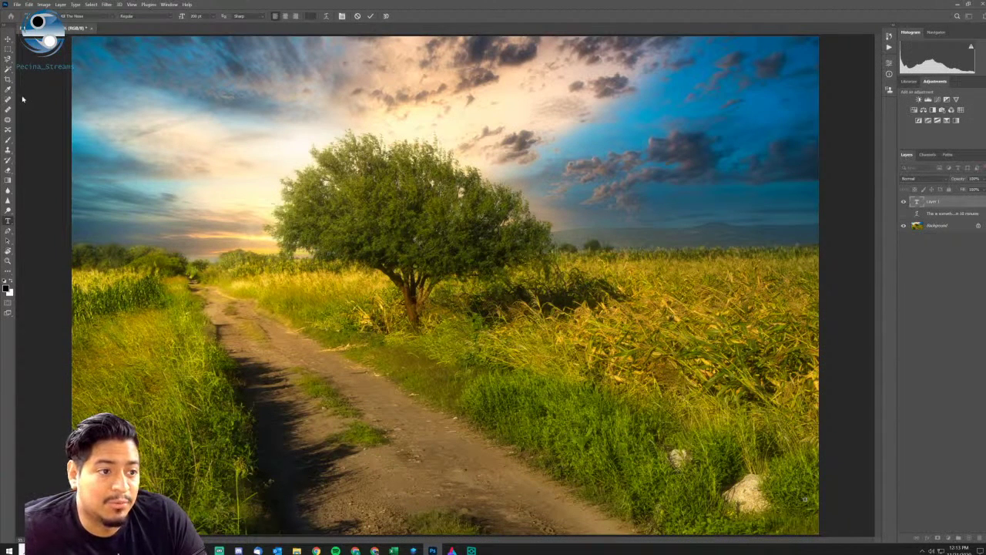
left_click(9, 140)
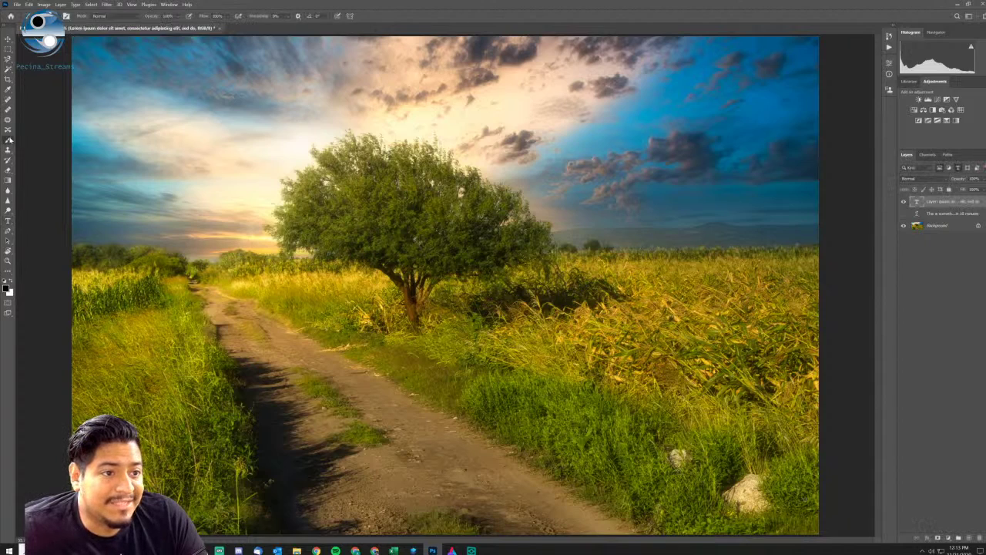
left_click(47, 15)
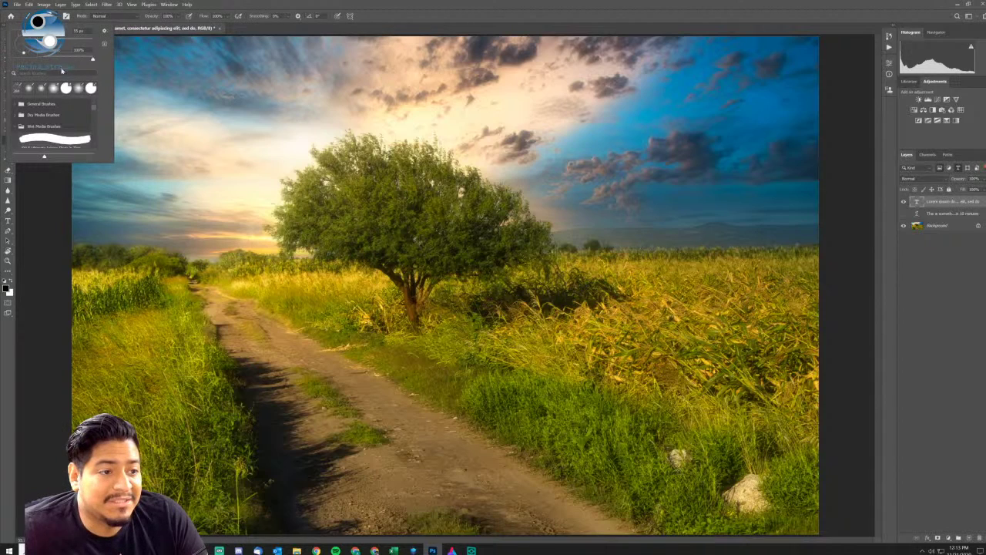
scroll(55, 128, "down", 5)
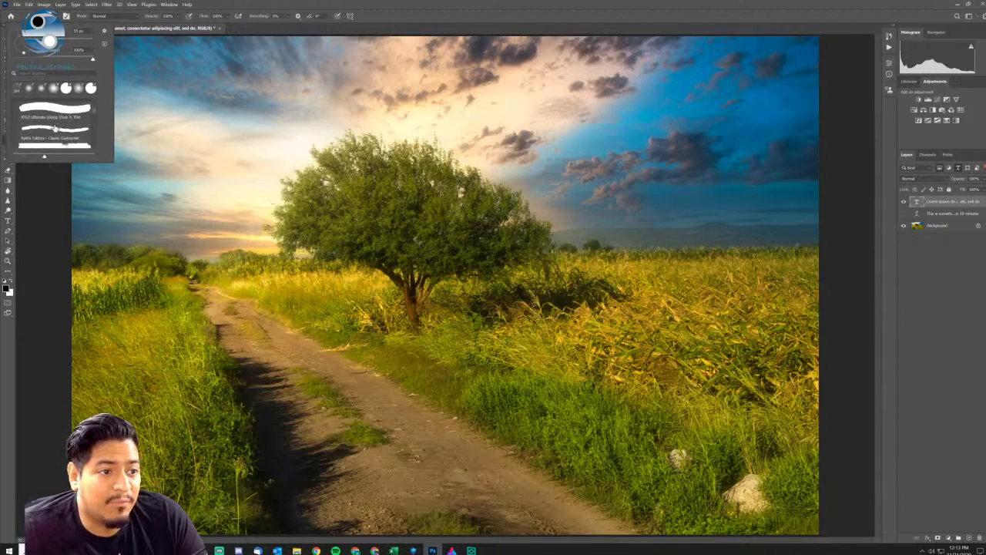
left_click(55, 133)
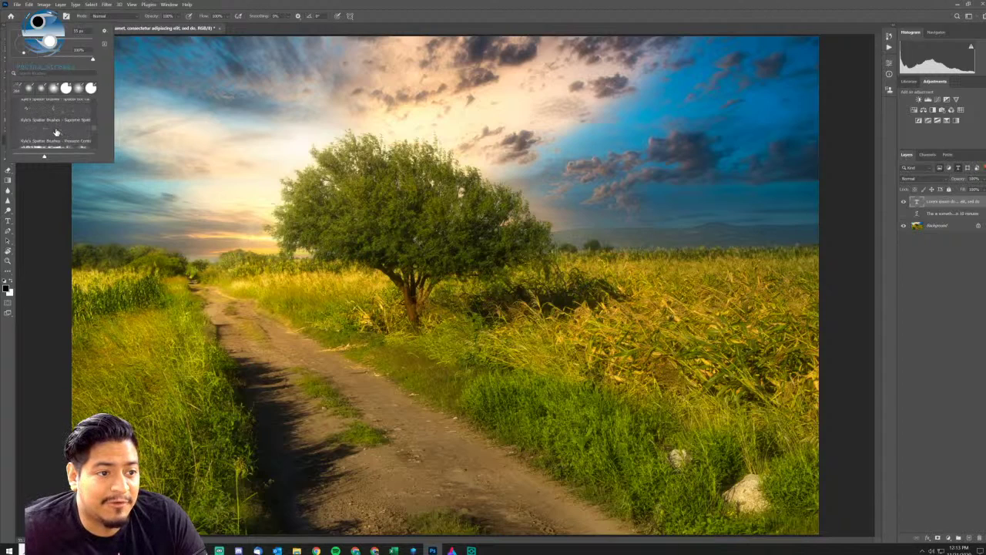
scroll(60, 135, "down", 4)
scroll(62, 138, "up", 4)
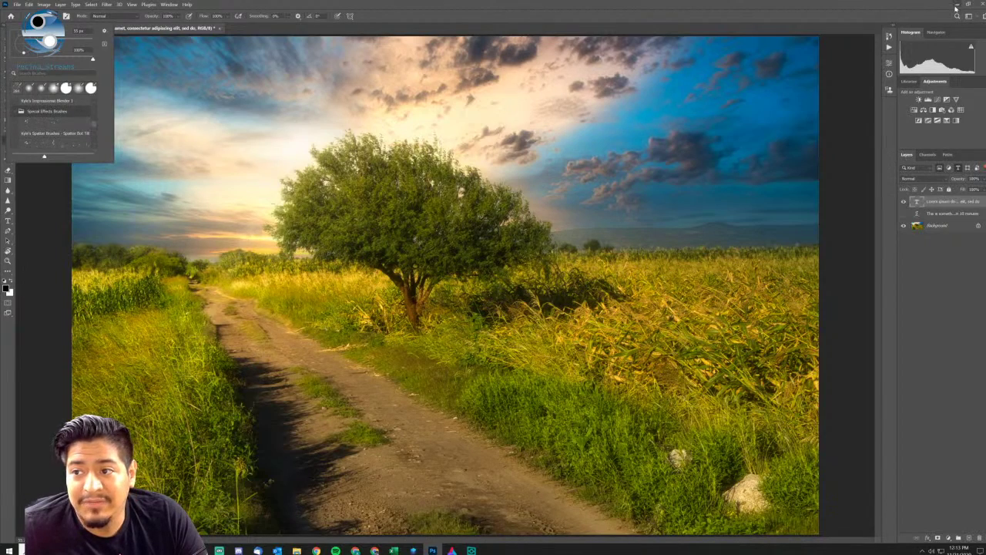
left_click(958, 4)
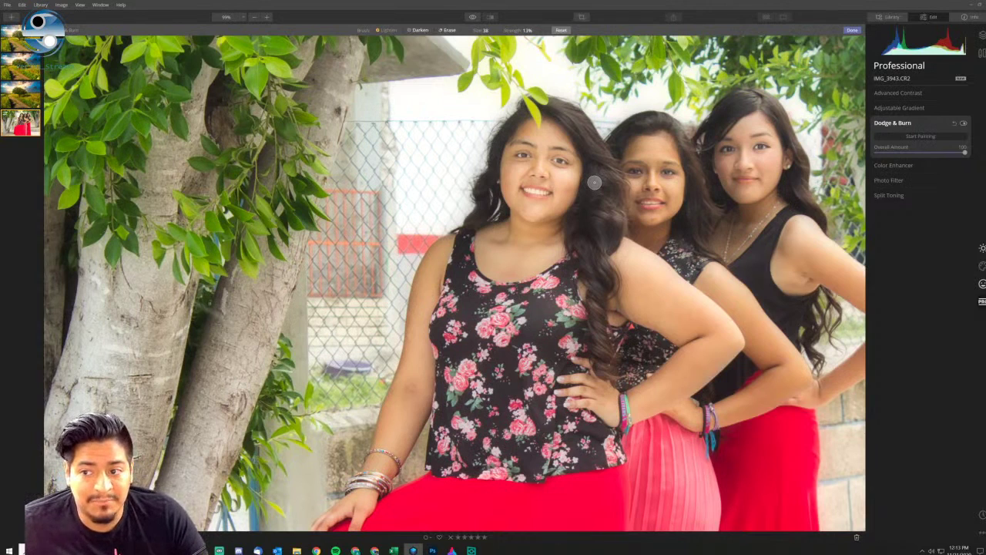
Finish the Dodge & Burn painting, open Color Enhancer and set Brilliance to 17.
left_click(952, 171)
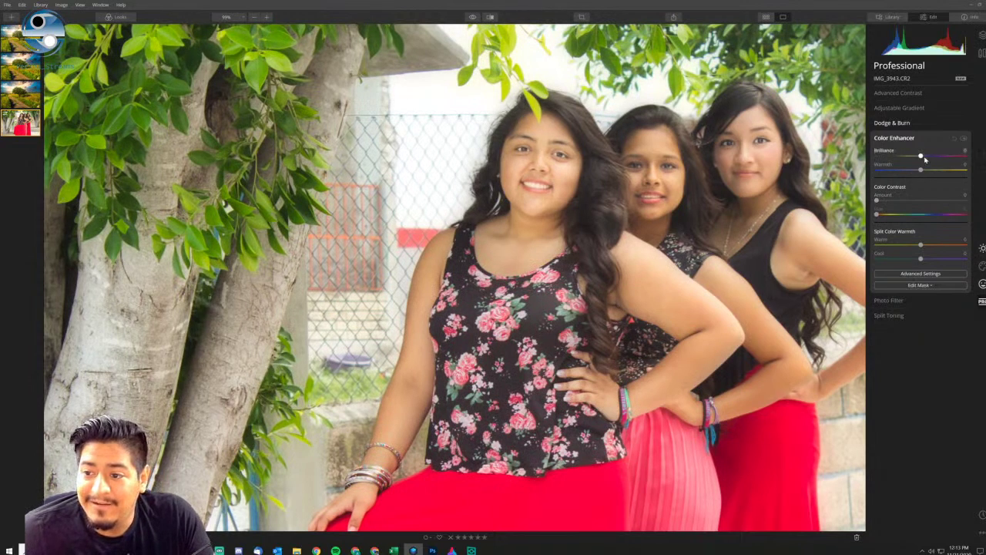
left_click_drag(930, 157, 926, 157)
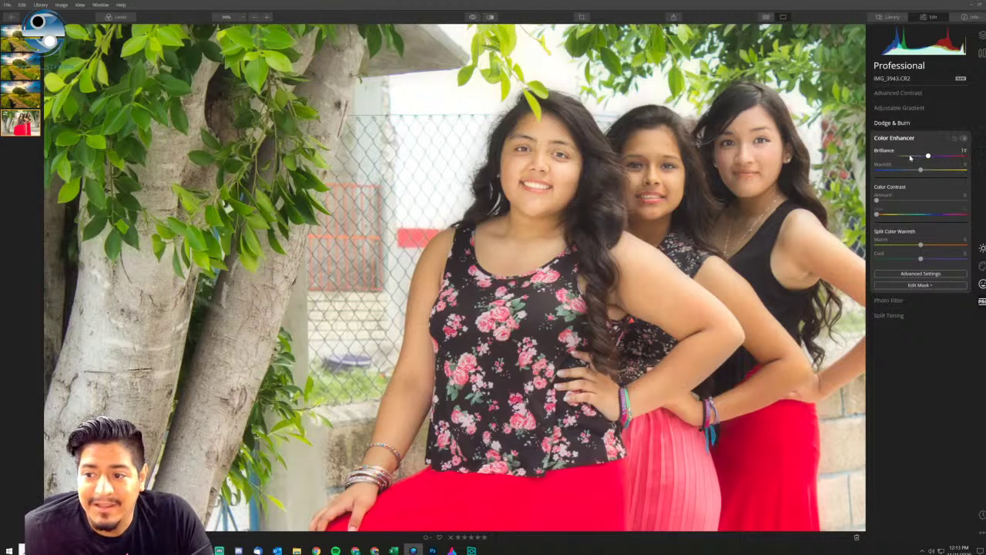
left_click_drag(751, 206, 691, 194)
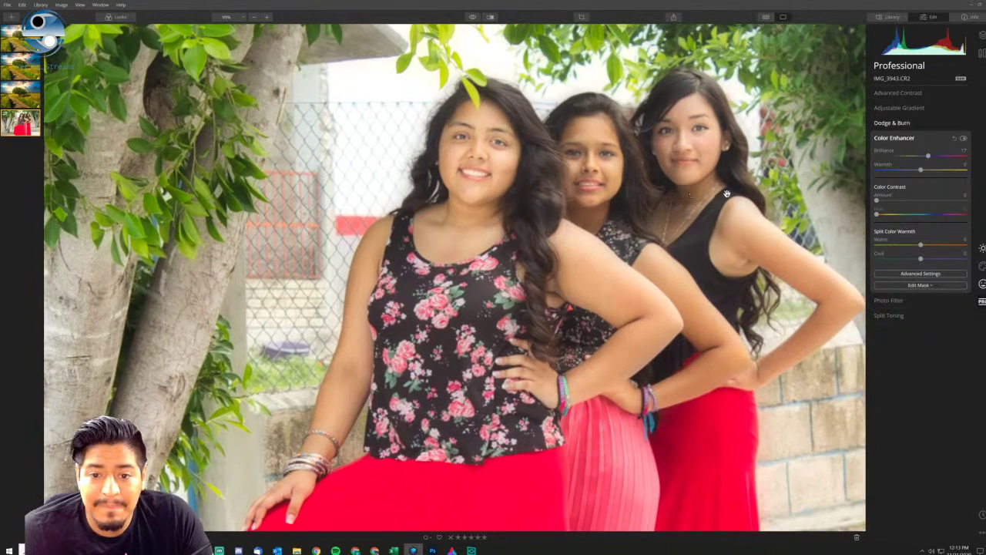
Reset Color Enhancer's Brilliance to 0, then try a Warmth of 71 and settle it at about 16.
double_click(915, 152)
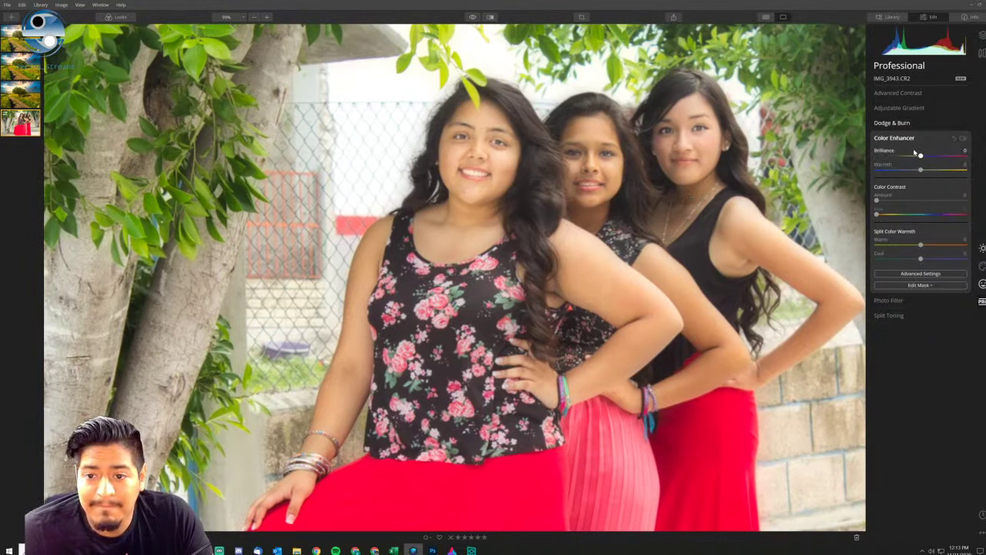
left_click(930, 170)
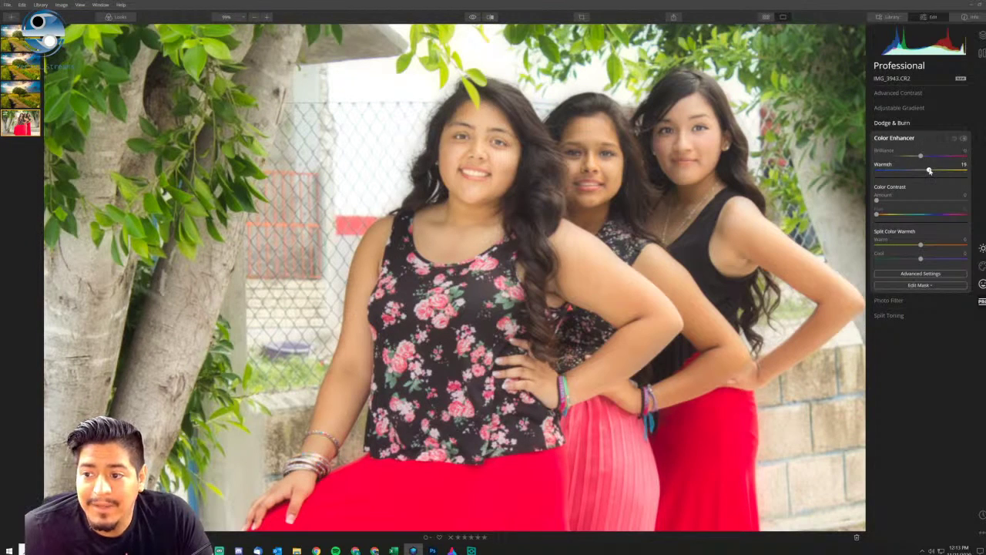
left_click(228, 17)
left_click(235, 25)
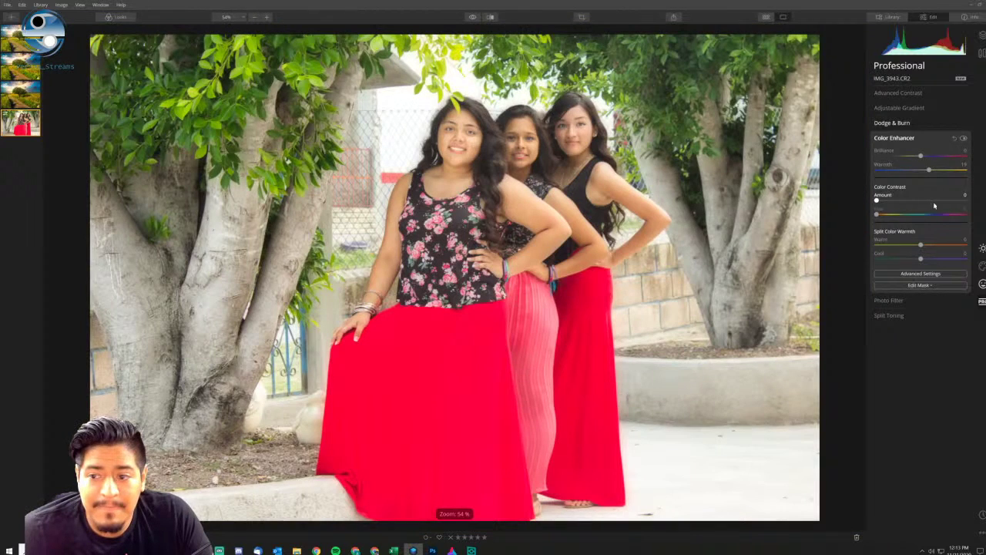
left_click_drag(943, 172, 953, 173)
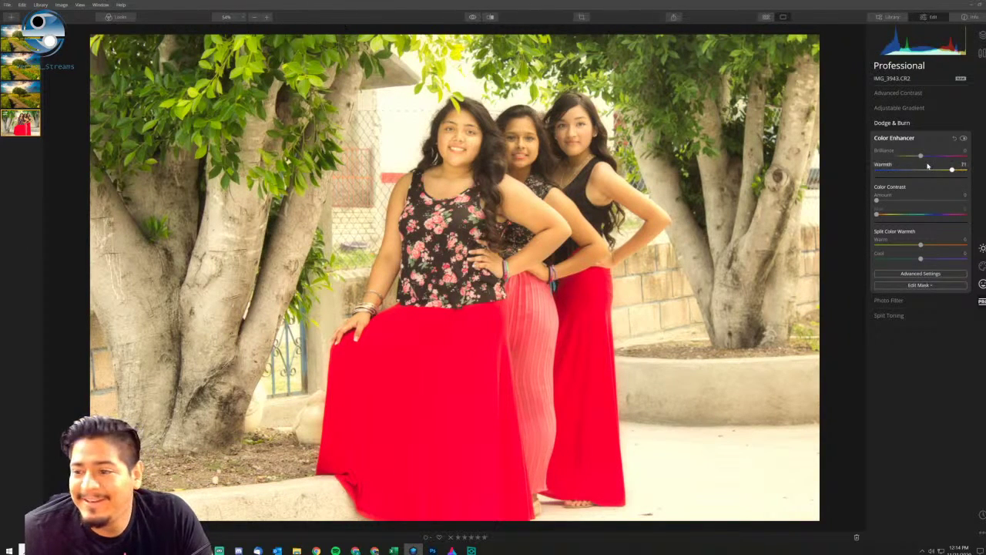
double_click(928, 167)
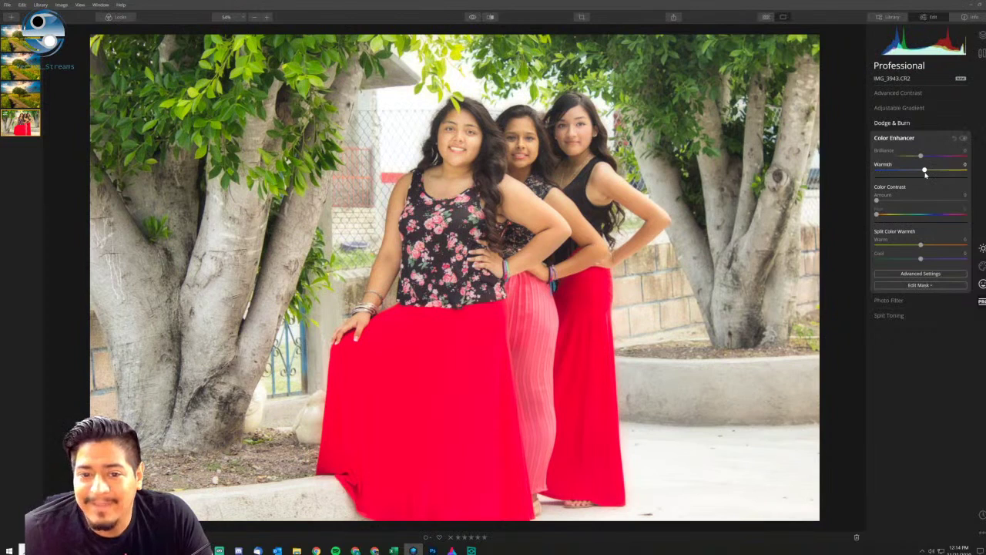
left_click_drag(928, 174, 927, 172)
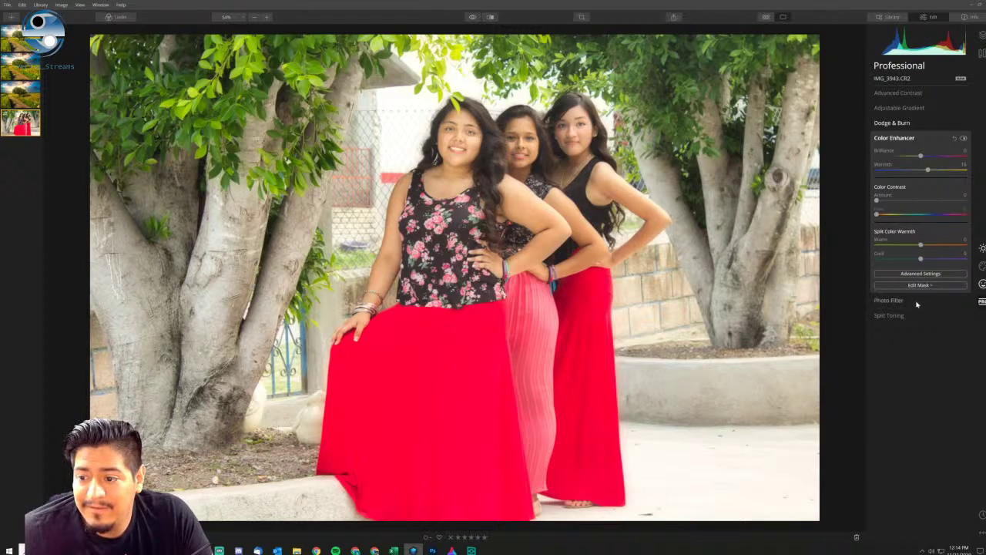
Try the Creative Mystical effect at Amount 20, compare the result with the original photo, and disable the effect.
left_click(917, 302)
left_click(902, 241)
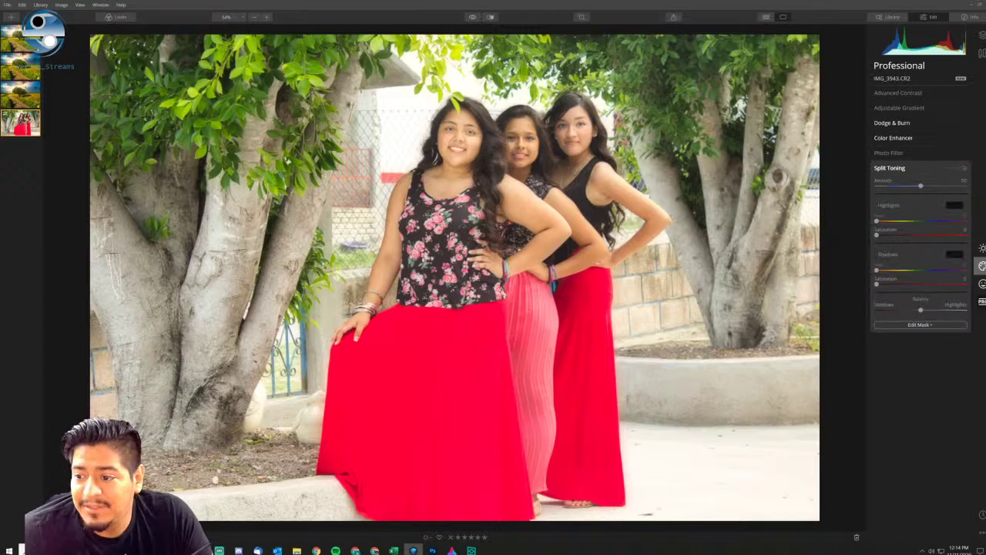
left_click(981, 265)
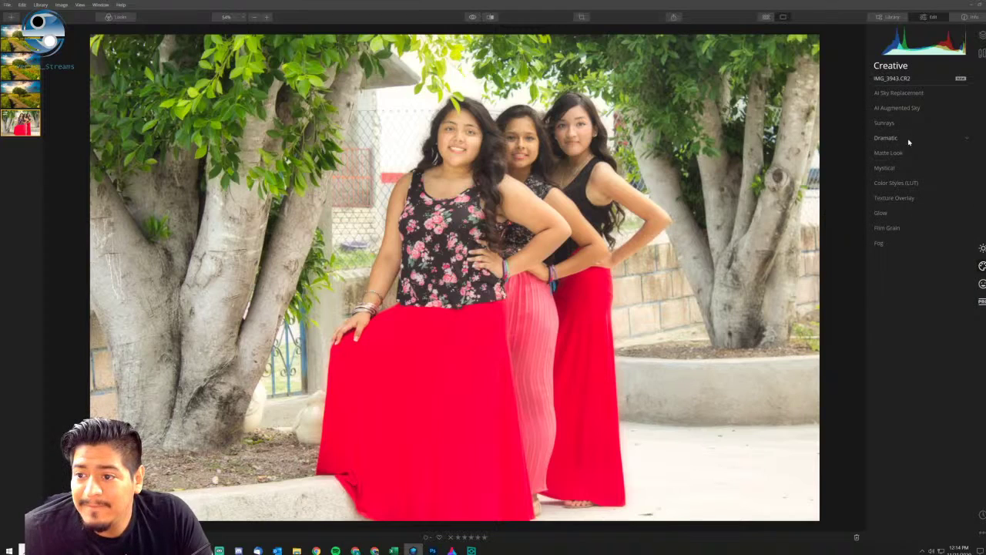
left_click(907, 170)
left_click(901, 187)
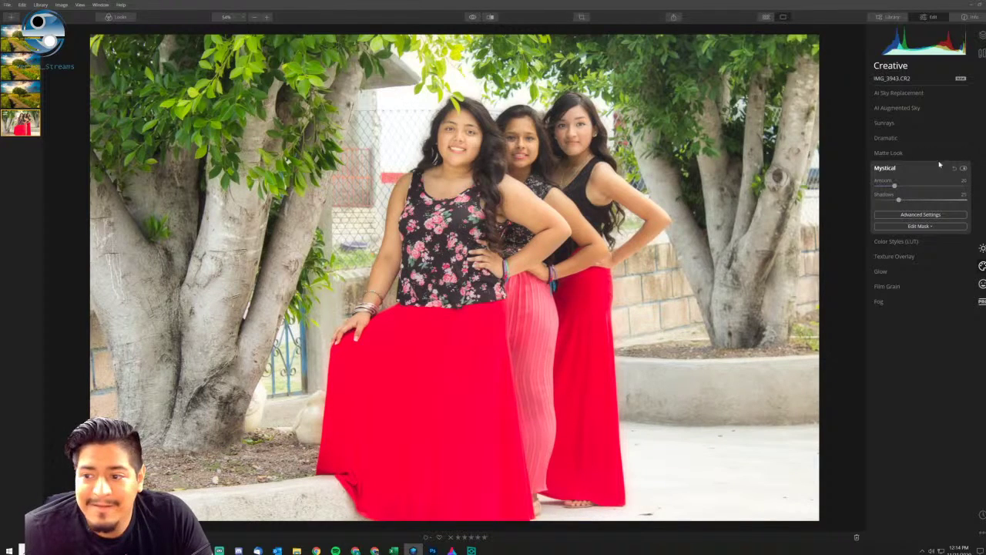
left_click(473, 17)
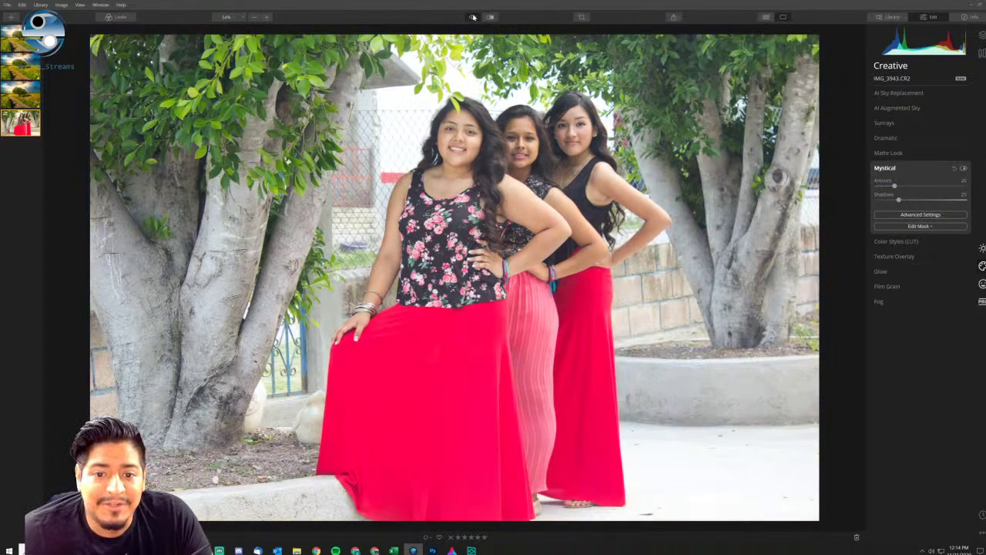
left_click(473, 16)
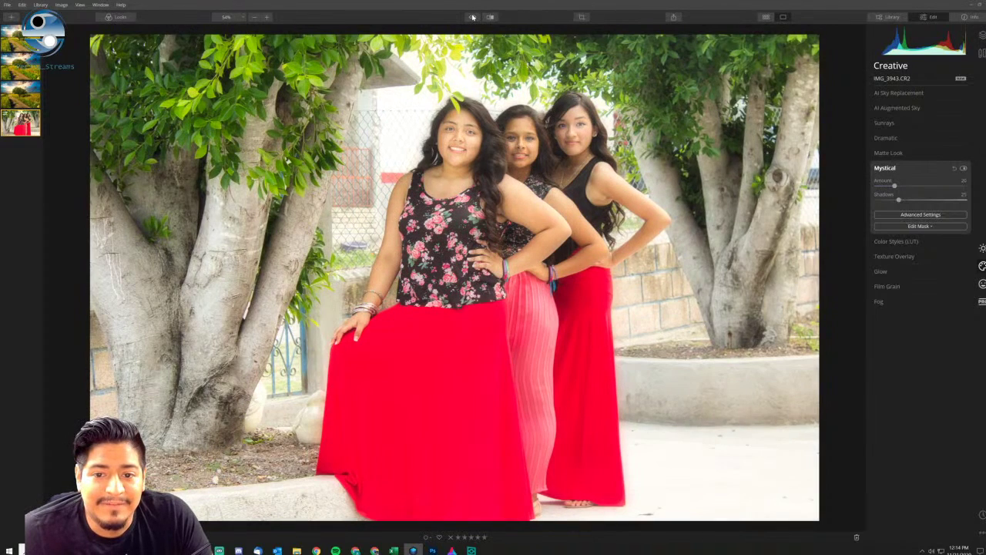
left_click(963, 168)
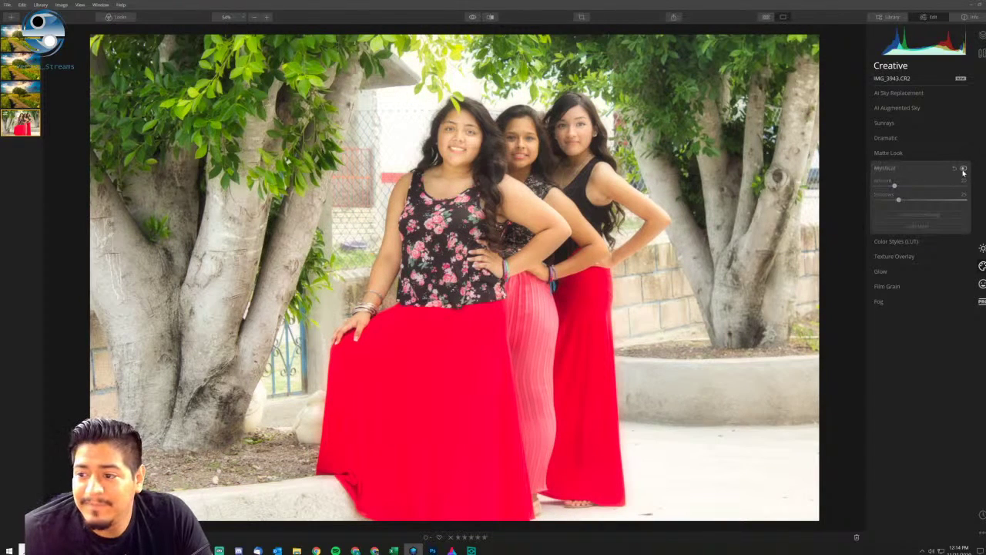
Compare the edited portrait with the original photo without the Mystical effect.
left_click(473, 17)
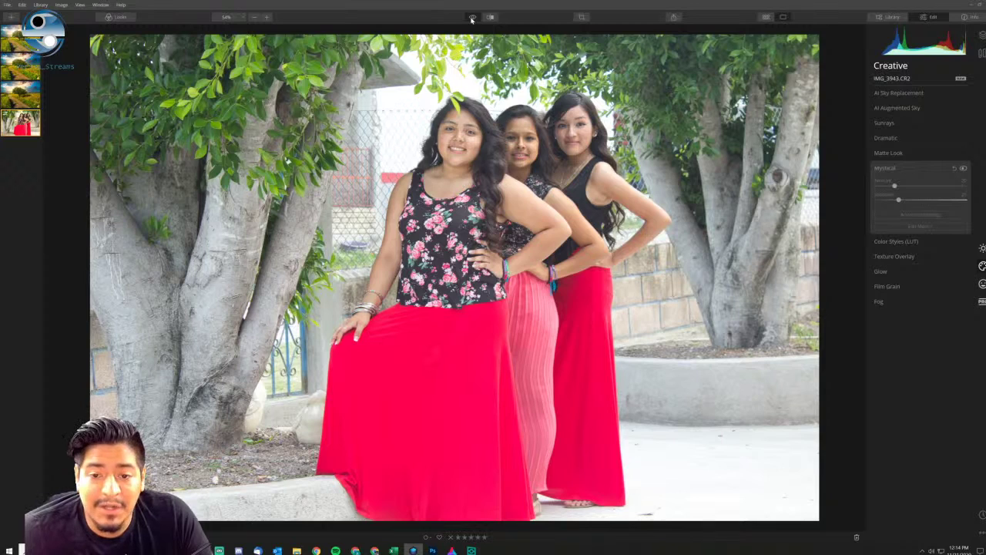
left_click(472, 18)
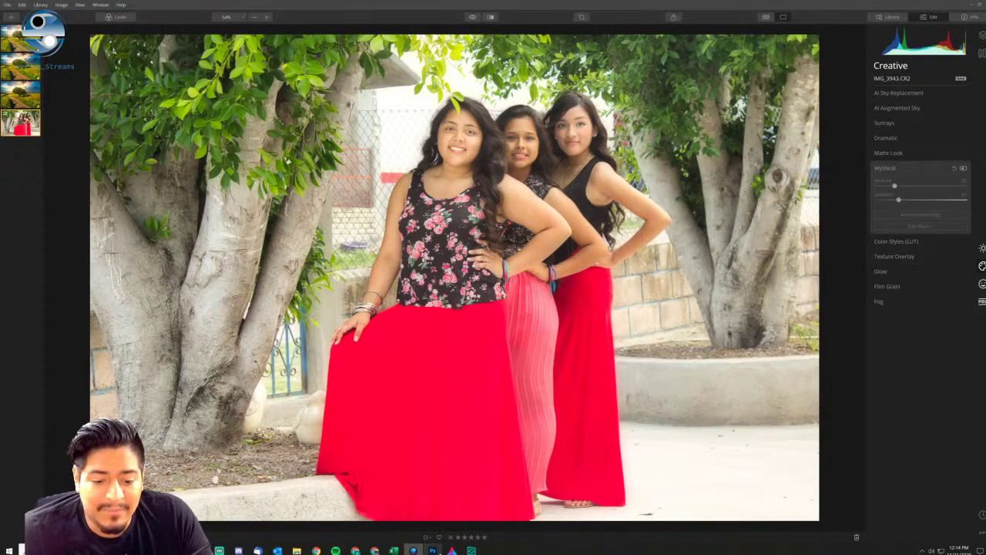
left_click(432, 551)
left_click(433, 550)
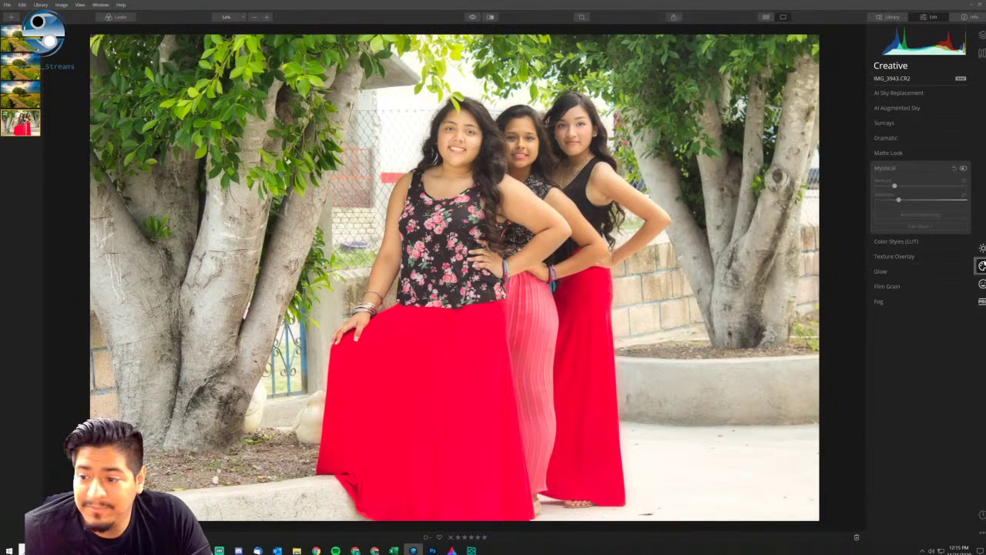
Open AI Skin Enhancer in the Portrait tools and raise its Amount to 91.
left_click(982, 284)
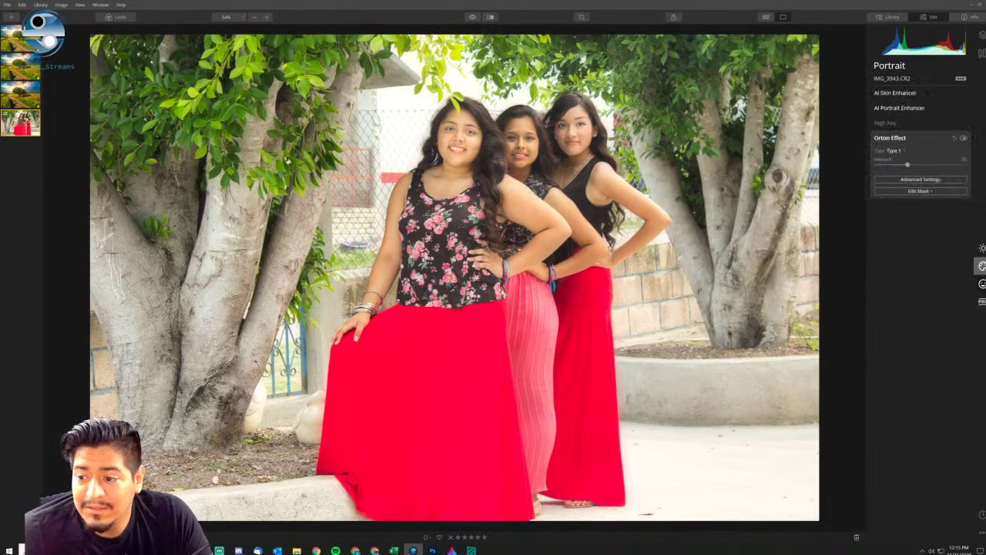
left_click(909, 93)
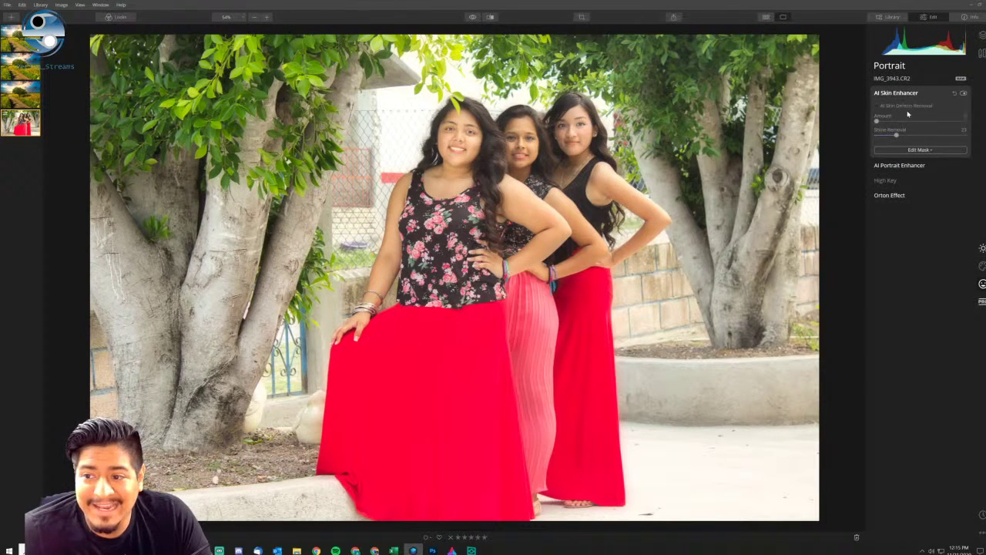
left_click_drag(901, 125, 904, 123)
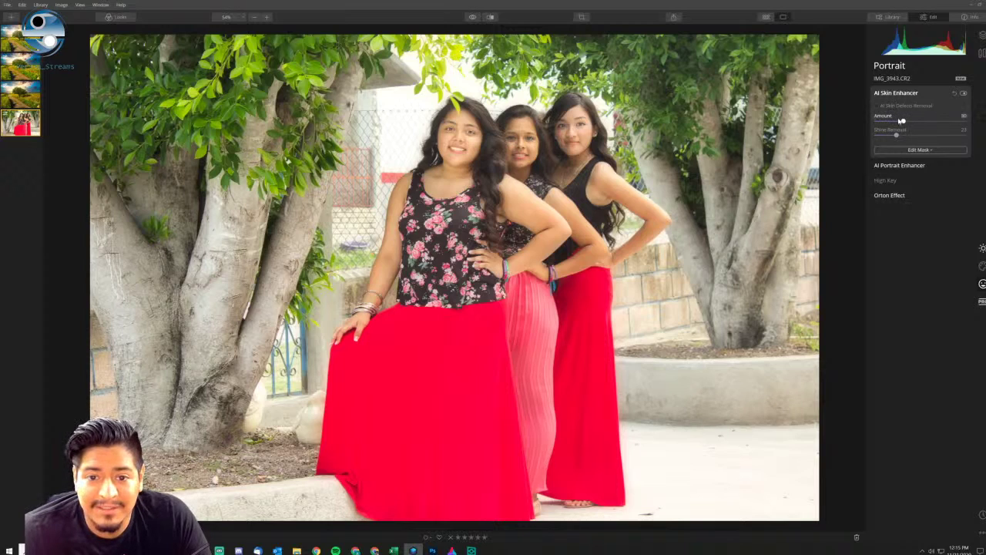
left_click_drag(938, 122, 958, 124)
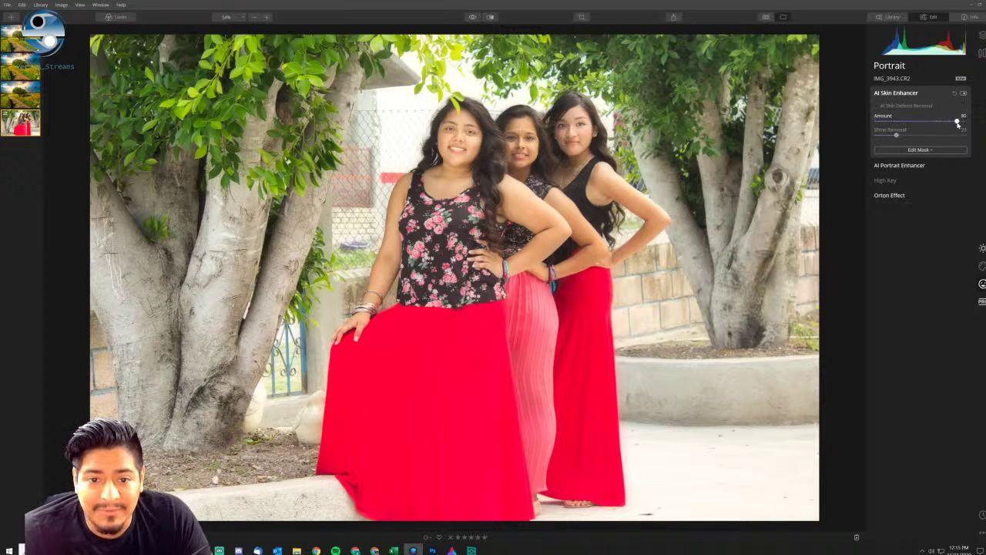
Examine the three women's faces at 200% with AI Skin Enhancer switched off and on.
left_click(228, 16)
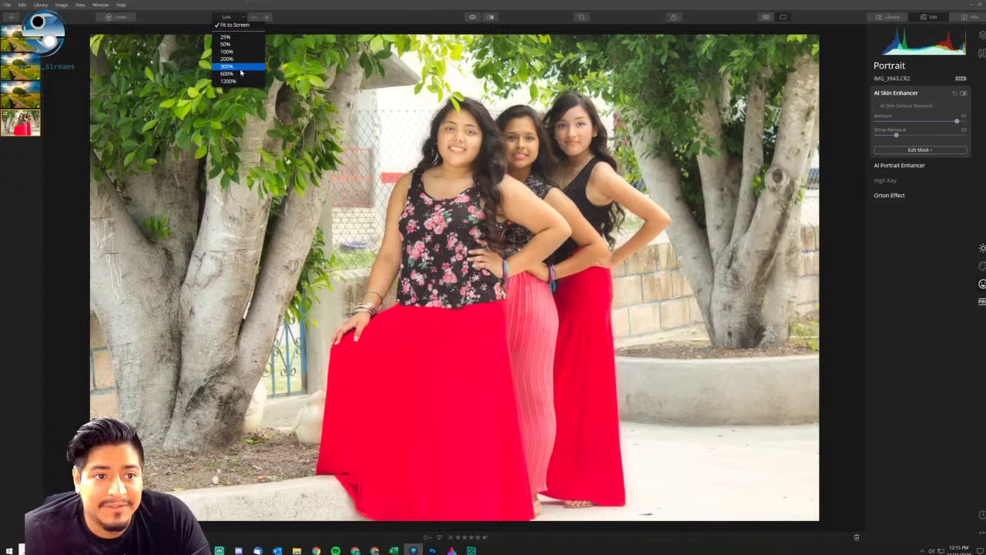
left_click(226, 51)
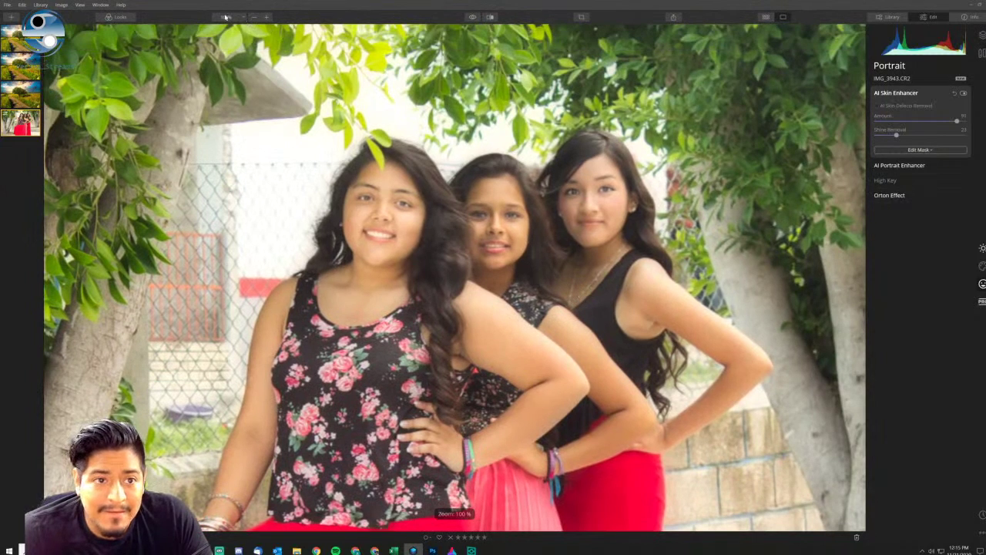
left_click(226, 17)
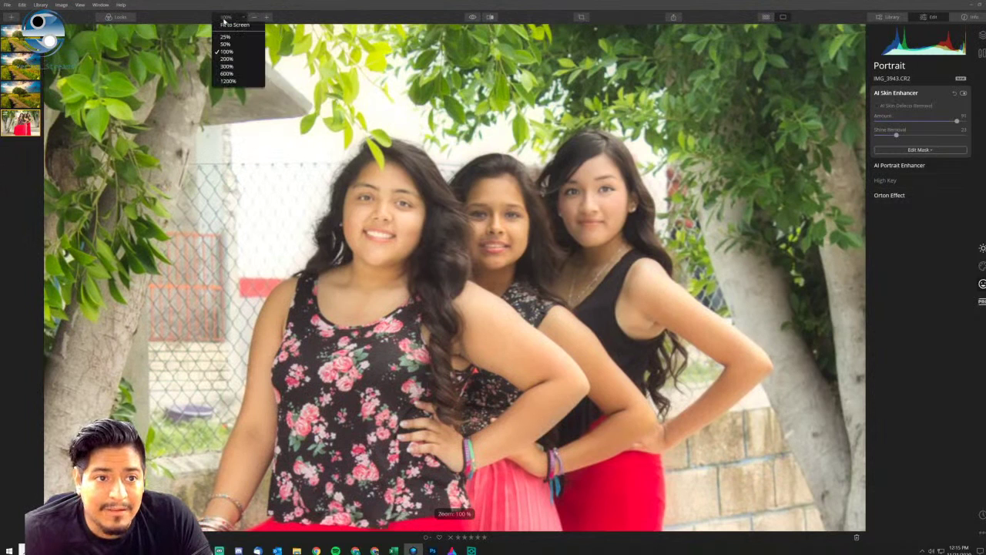
left_click(227, 59)
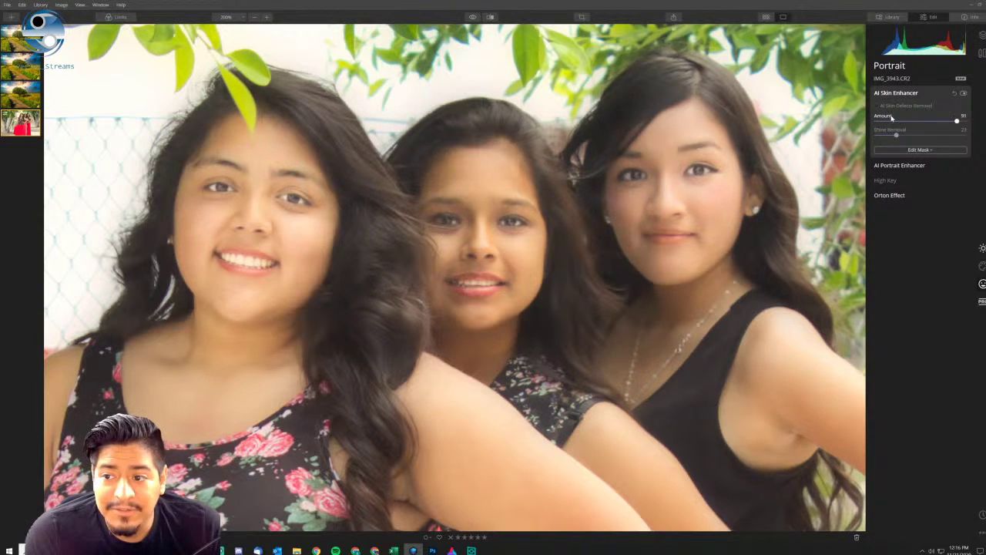
left_click(963, 92)
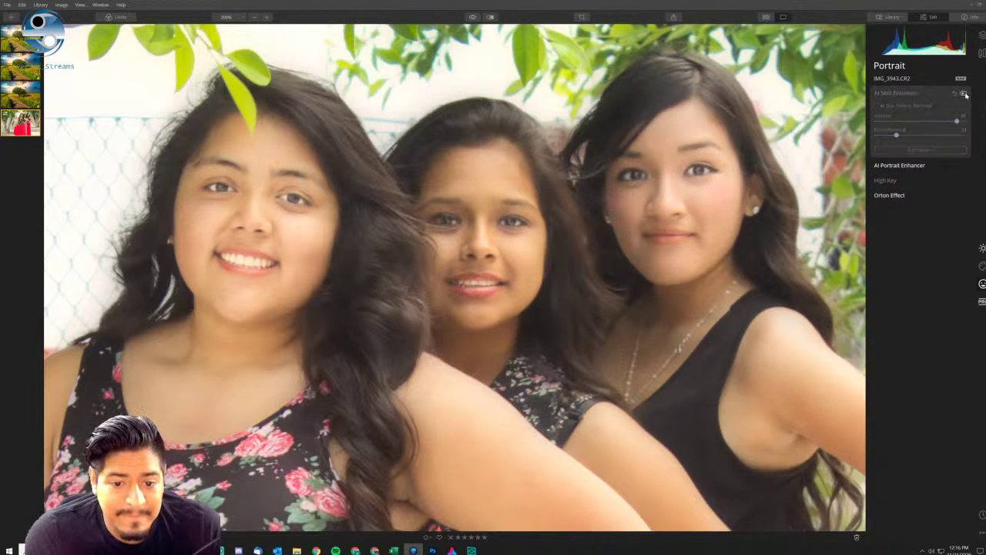
left_click(964, 92)
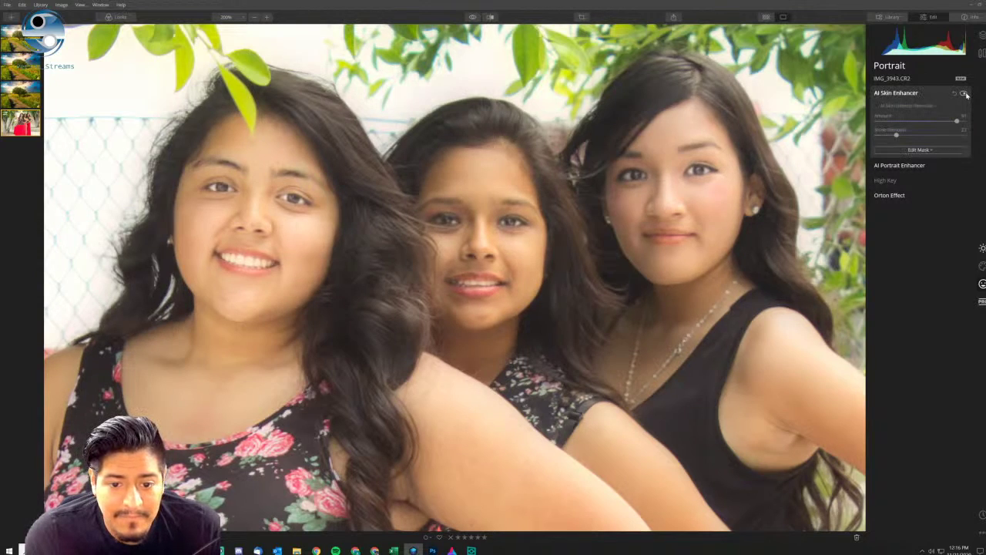
left_click(964, 92)
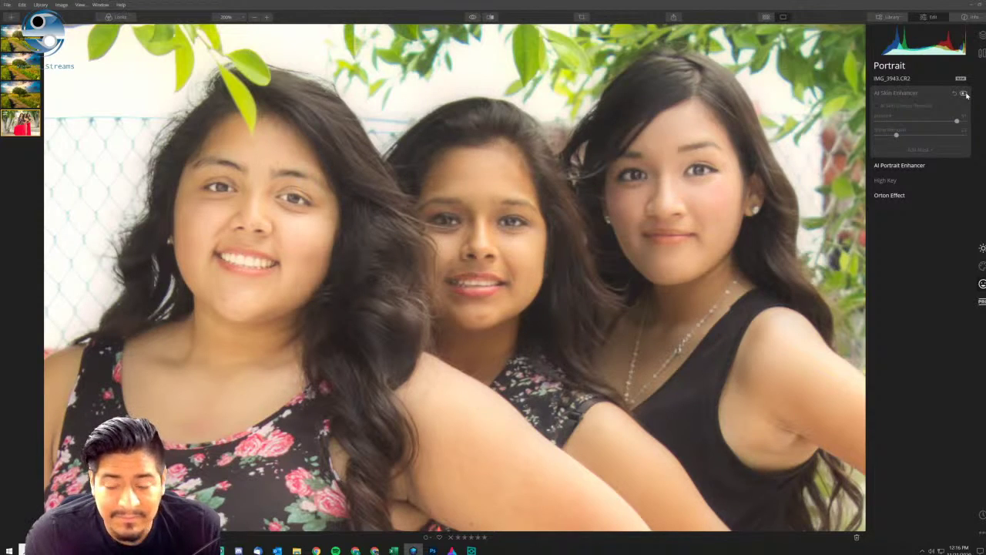
left_click(965, 94)
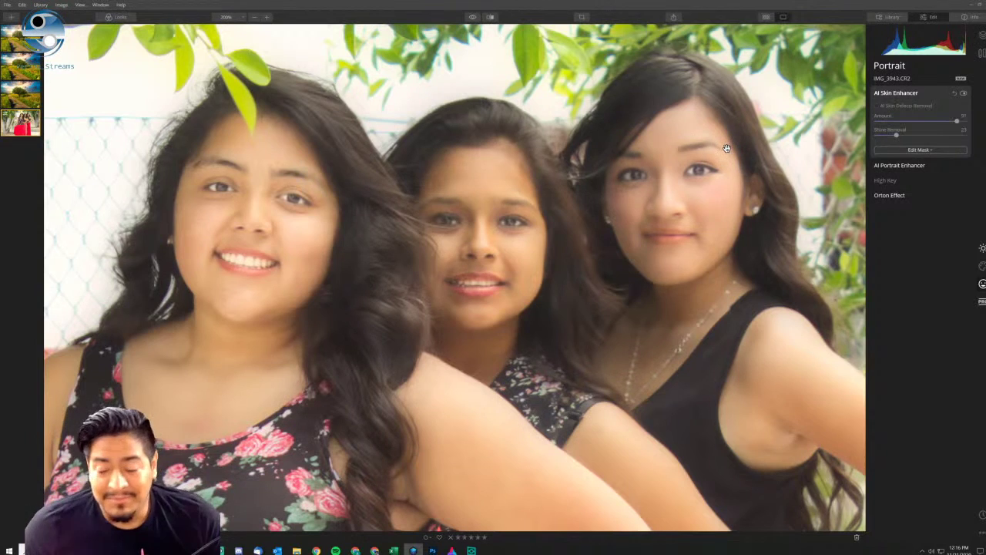
Set the AI Skin Enhancer Amount to 23 and compare the faces with the effect off and on.
left_click(897, 122)
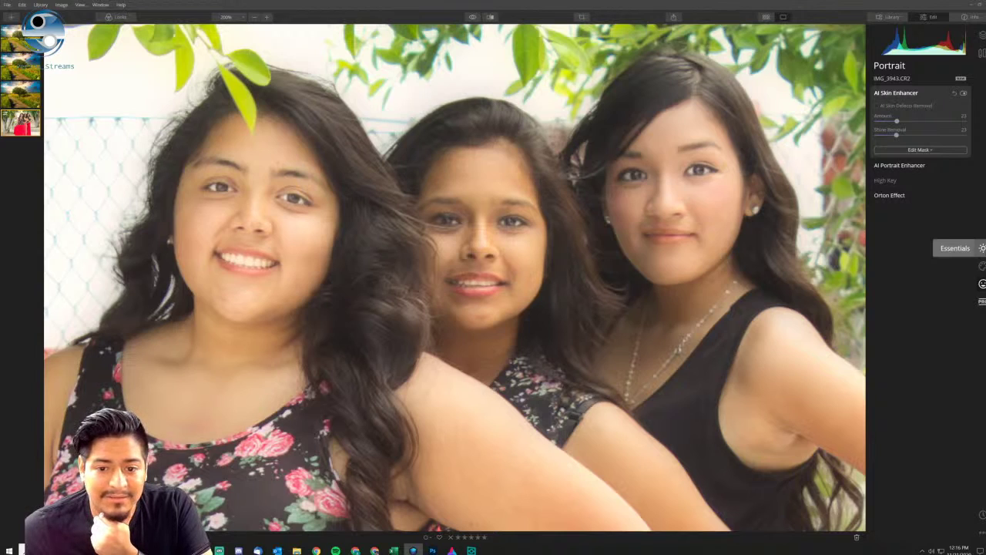
left_click(964, 92)
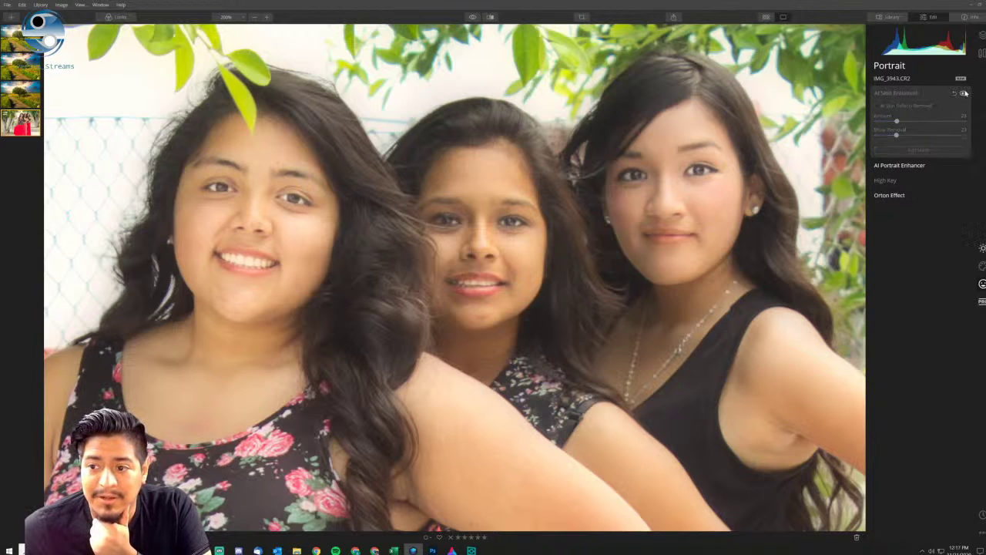
left_click(964, 92)
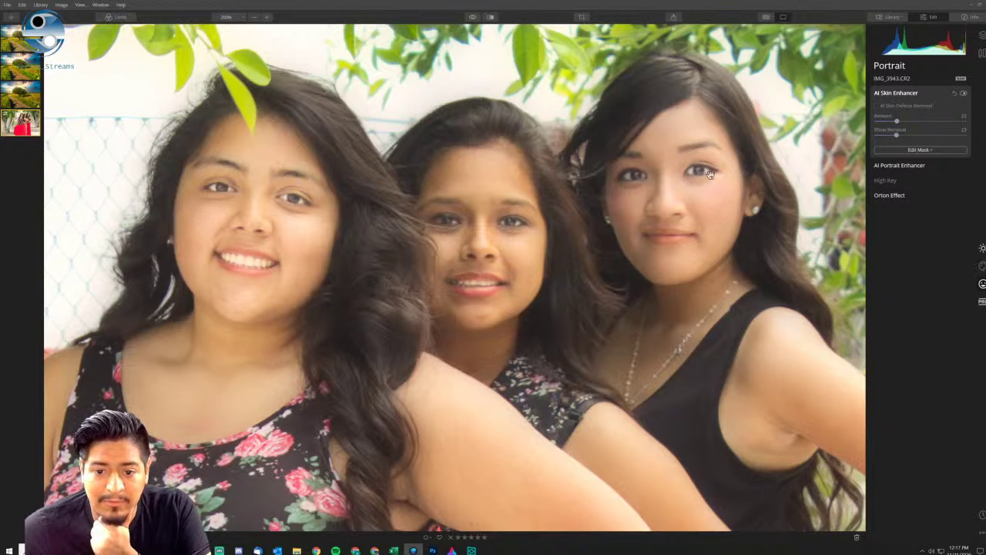
Review the Denoise settings in Essentials and compare the edited faces with the original photo.
left_click(982, 248)
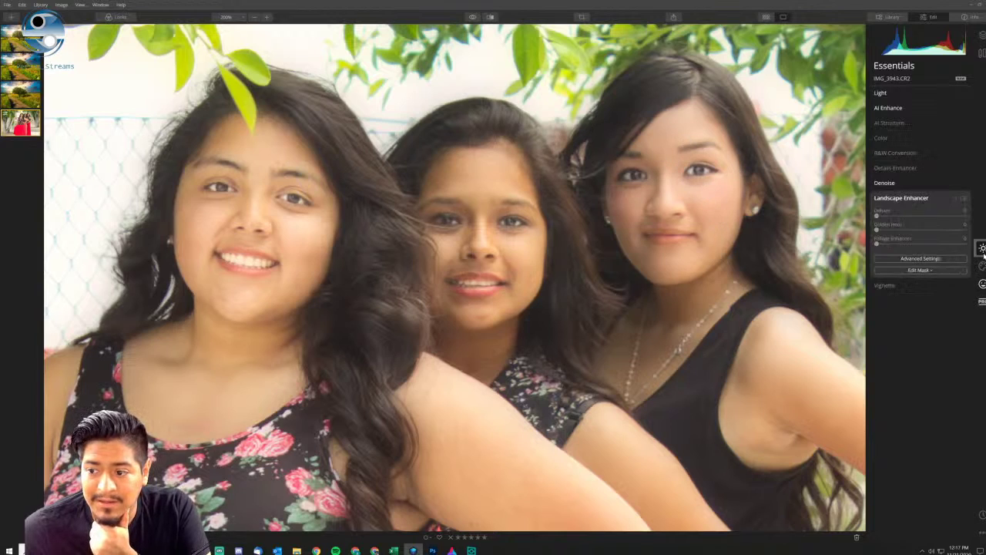
left_click(909, 185)
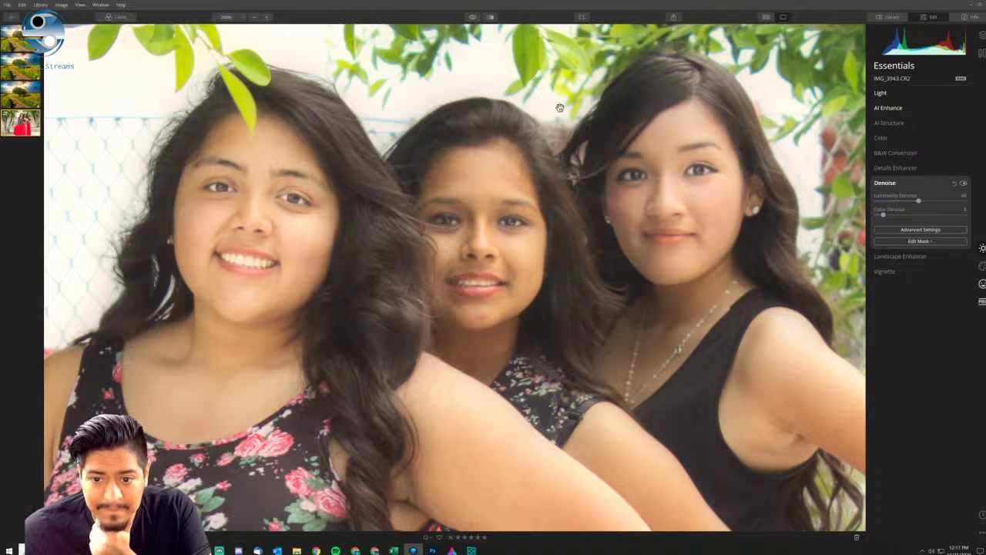
left_click(475, 17)
left_click(475, 16)
left_click(475, 17)
left_click(474, 17)
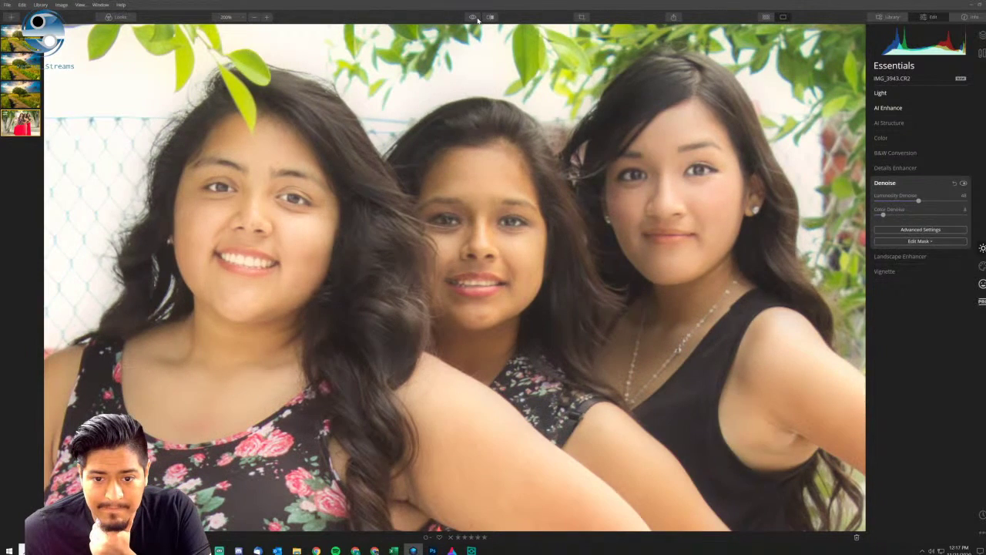
left_click(474, 17)
left_click(475, 17)
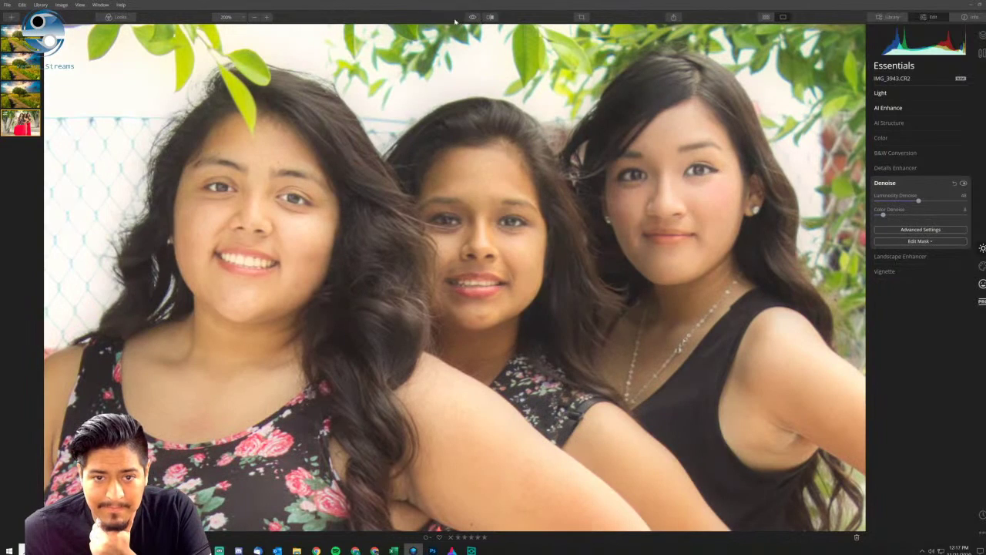
left_click(235, 17)
left_click(239, 25)
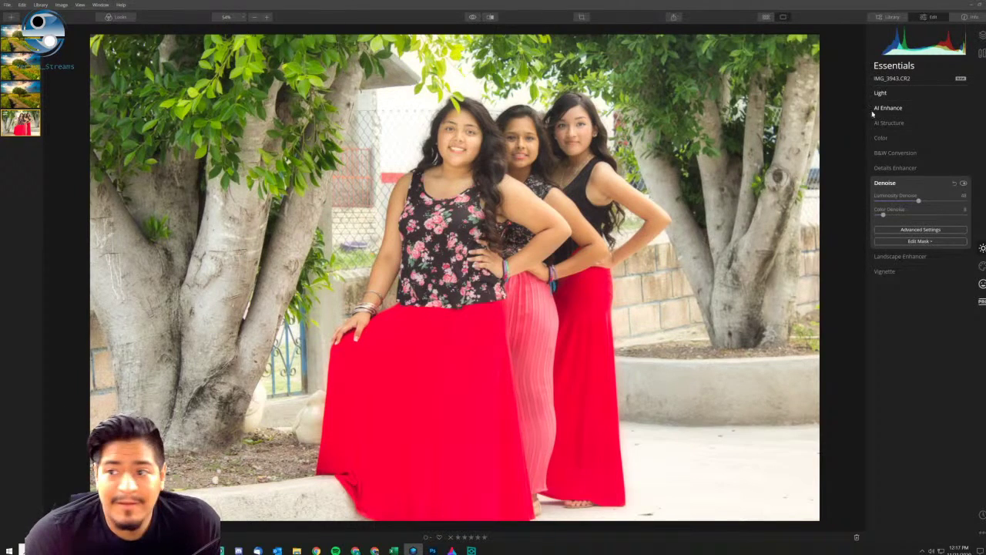
Look through the Essentials tools from Landscape Enhancer to B&W Conversion, plus the Professional and Canvas tool groups.
left_click(925, 257)
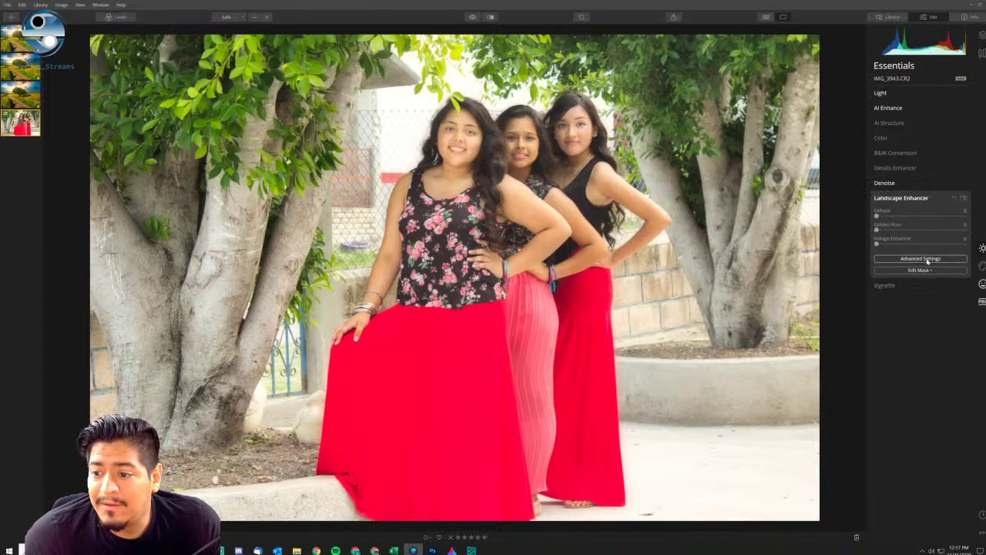
left_click(894, 270)
left_click(915, 122)
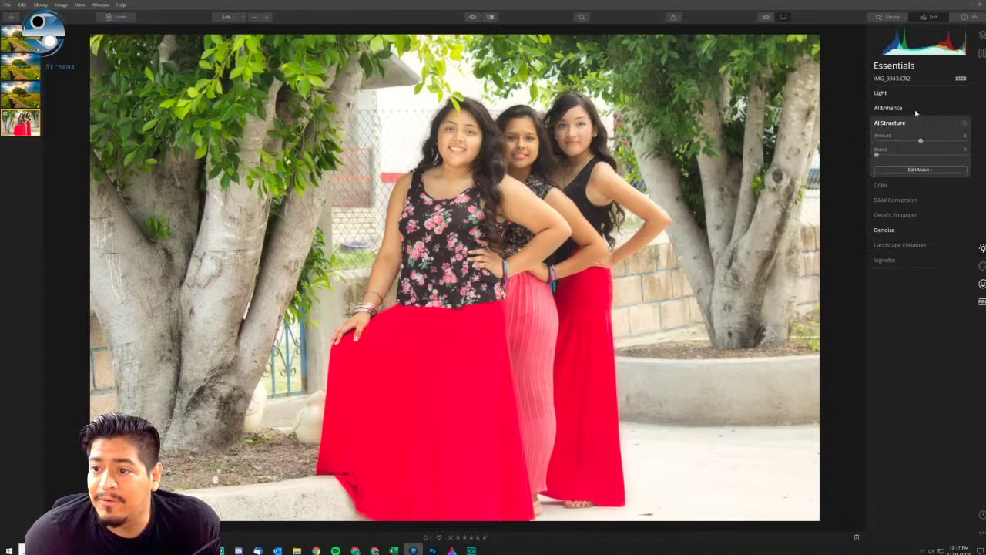
left_click(914, 93)
left_click(914, 108)
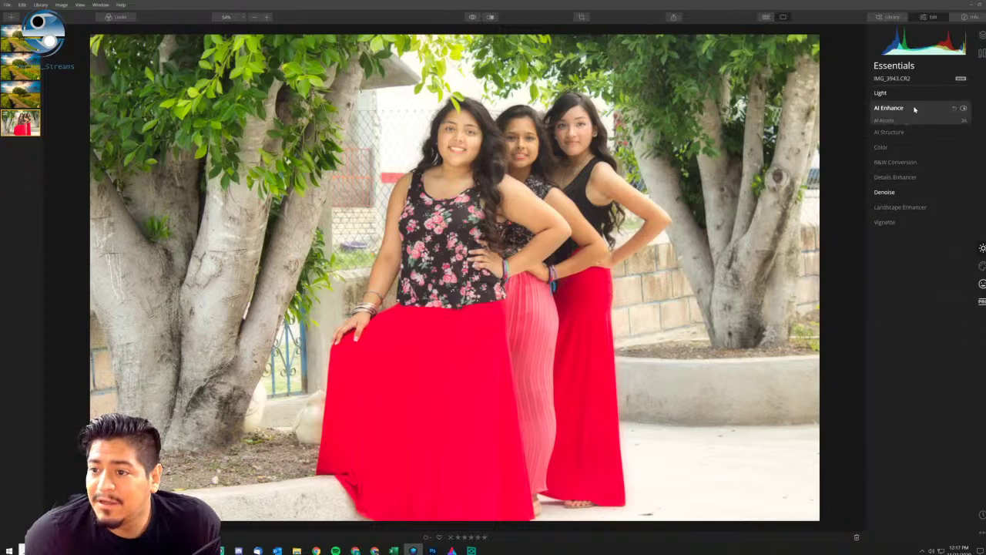
left_click(913, 123)
left_click(913, 124)
left_click(907, 138)
left_click(908, 141)
left_click(912, 153)
left_click(912, 153)
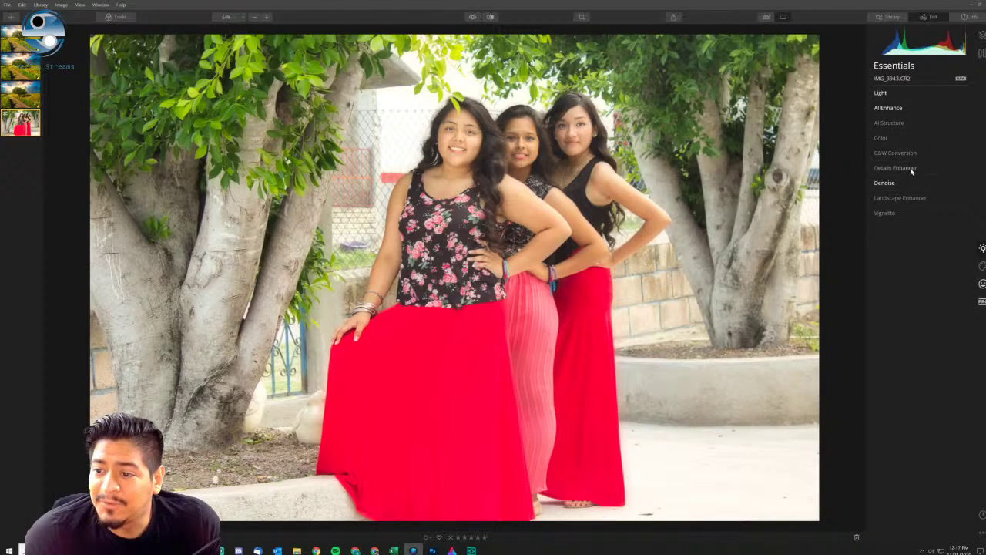
left_click(983, 289)
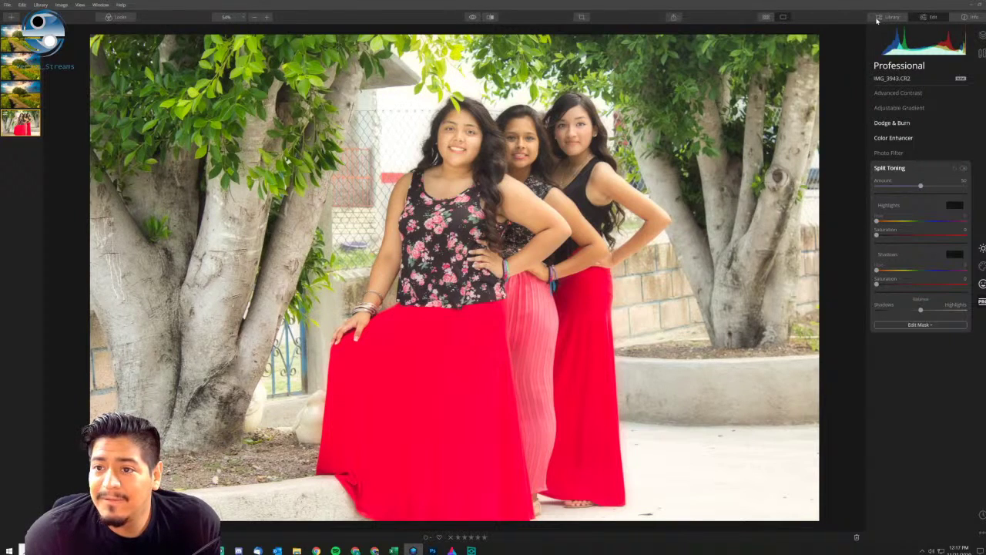
left_click(982, 52)
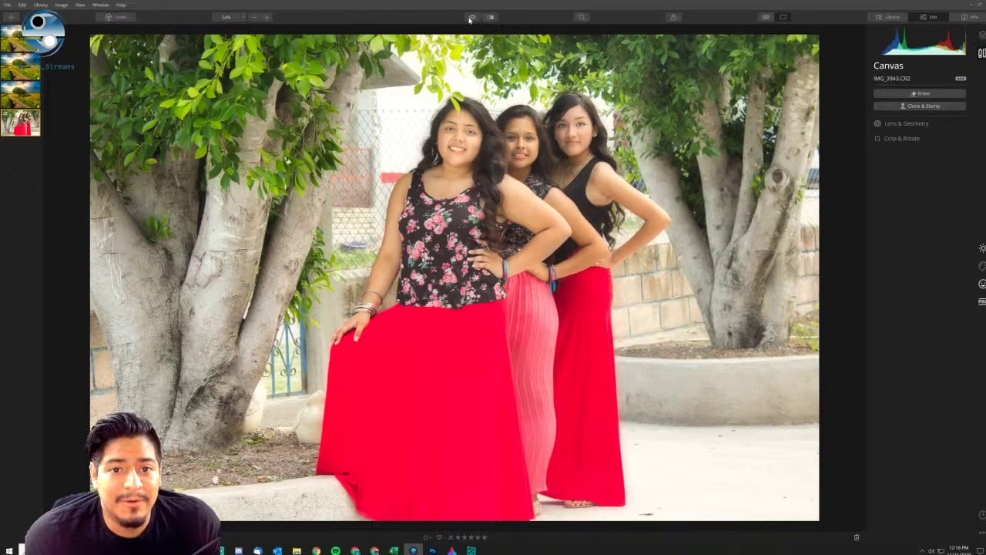
Examine the women's clothing and faces up close and at 100%, and fit the whole photo in view.
left_click(226, 16)
left_click(237, 72)
left_click_drag(650, 114, 536, 144)
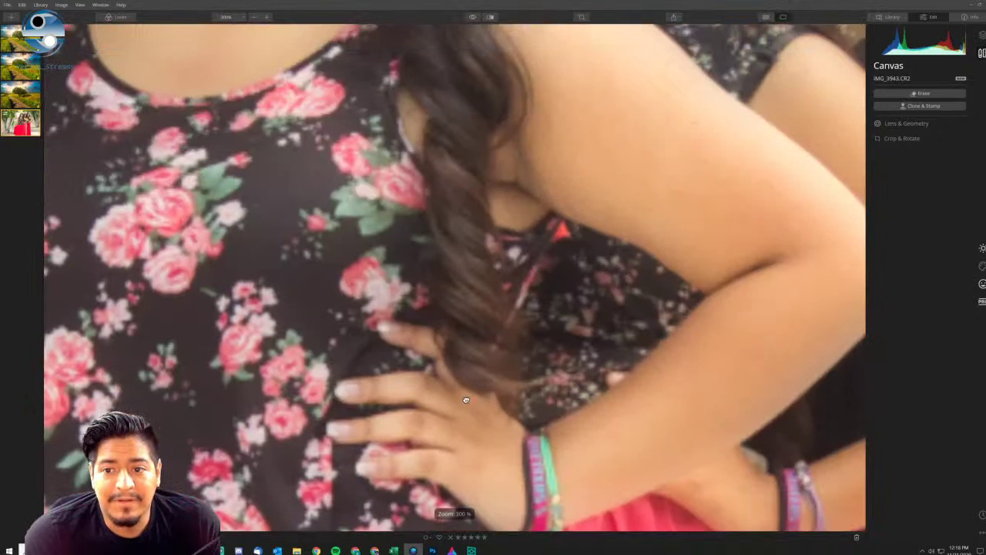
left_click(536, 144)
left_click(535, 144)
left_click(483, 119)
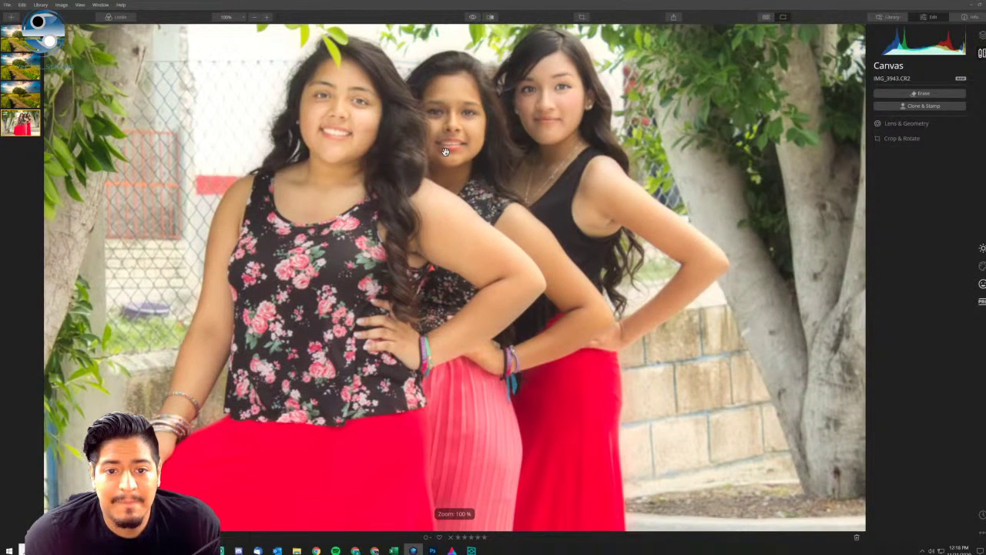
key("g")
key("d")
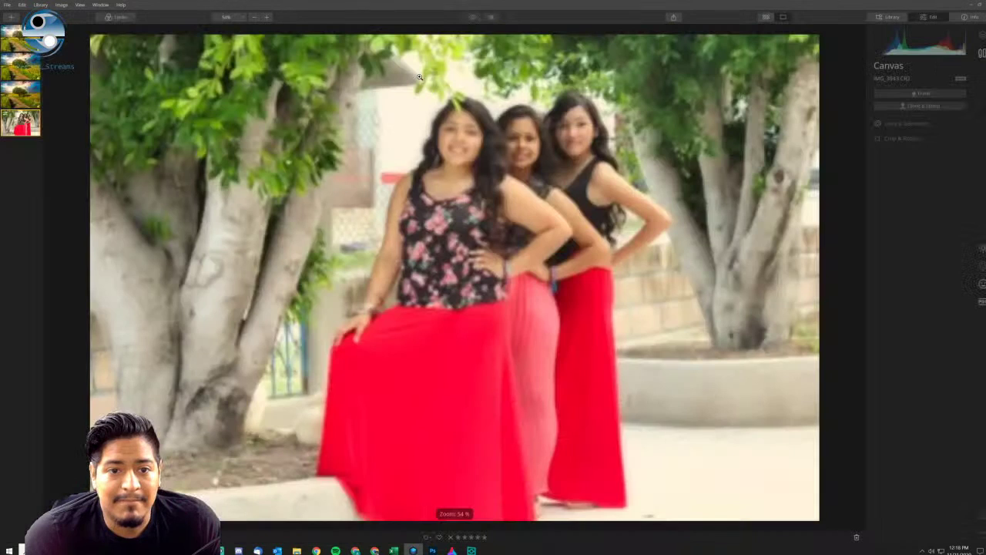
Examine the three women's faces at 300% zoom.
left_click(237, 17)
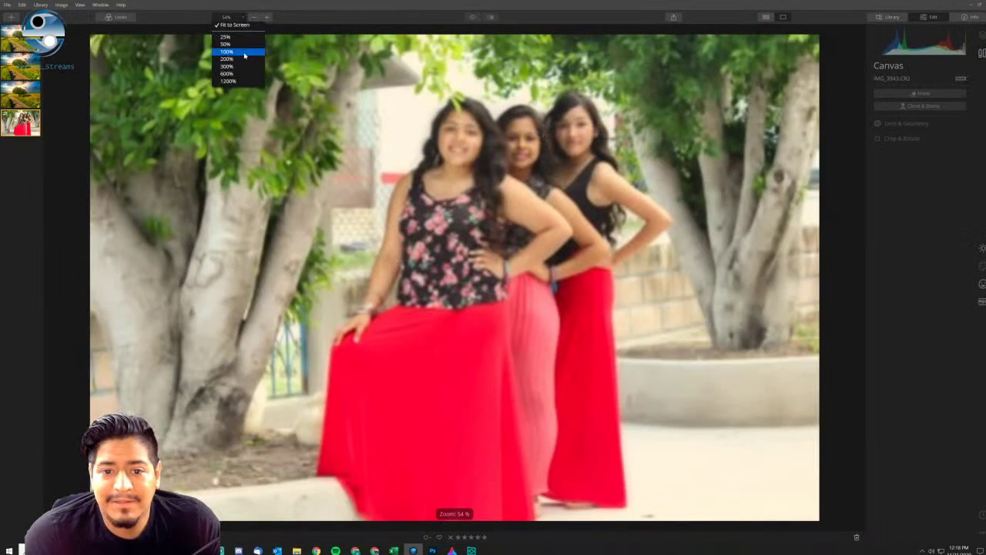
left_click(246, 67)
left_click_drag(639, 92, 466, 211)
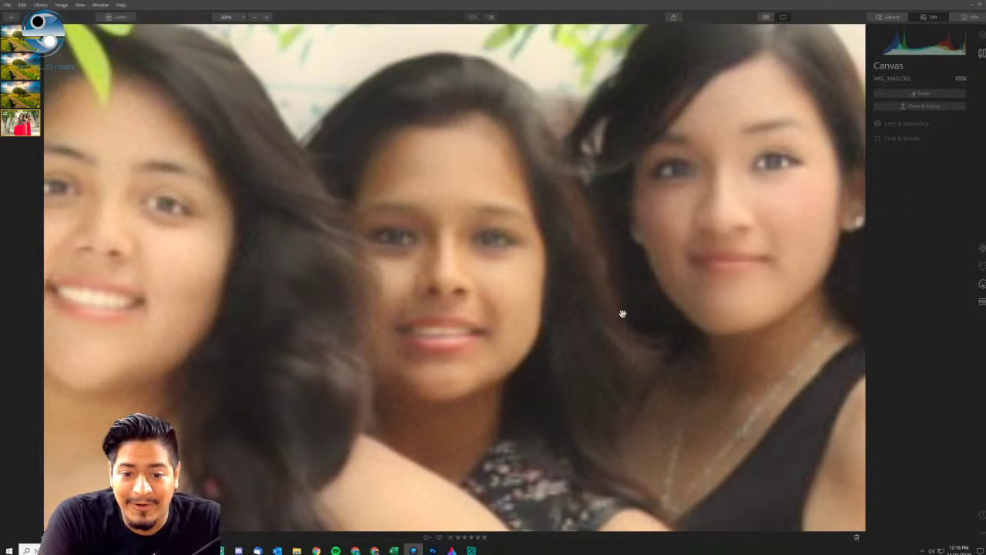
left_click_drag(484, 326, 525, 260)
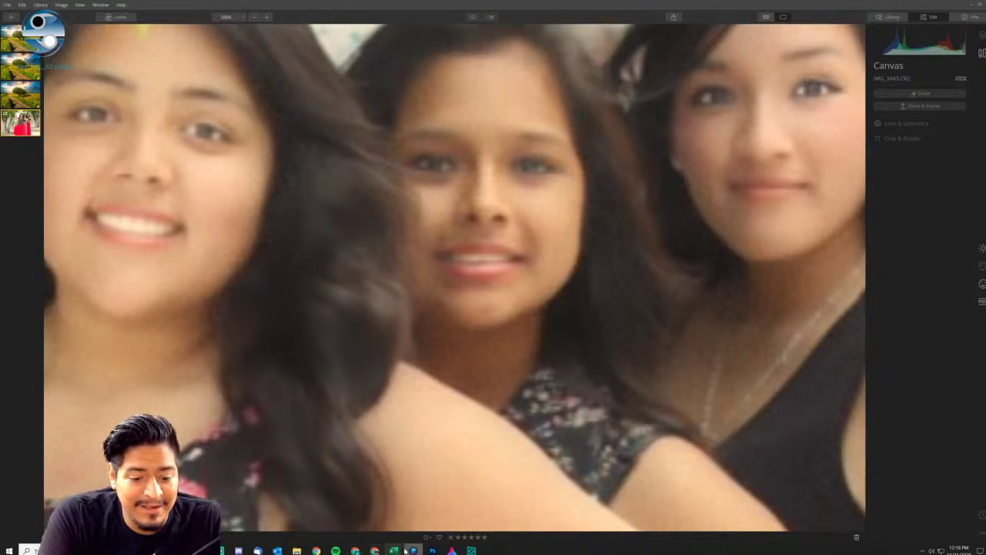
Switch to Photoshop to check the open landscape document, and return to the portrait in Luminar.
left_click(432, 550)
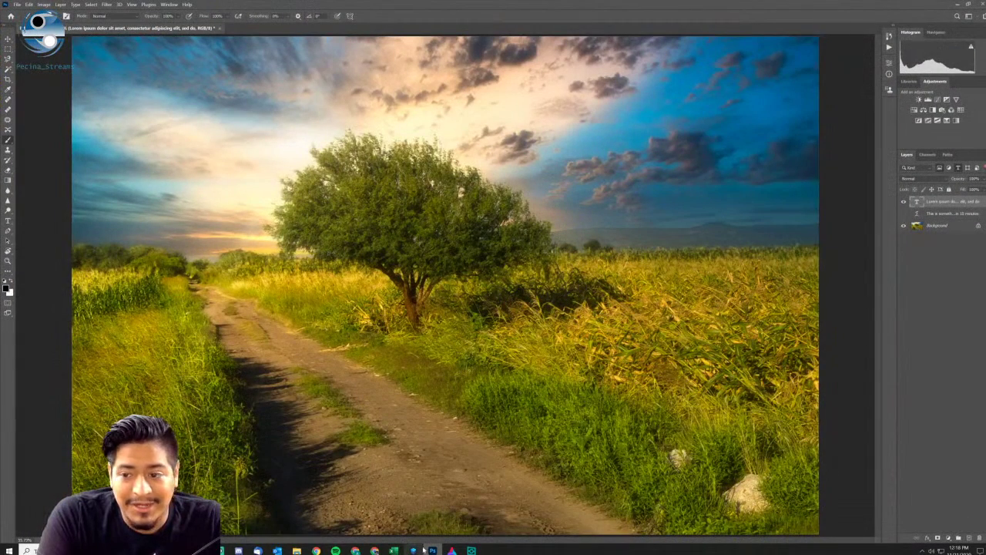
mouse_move(423, 548)
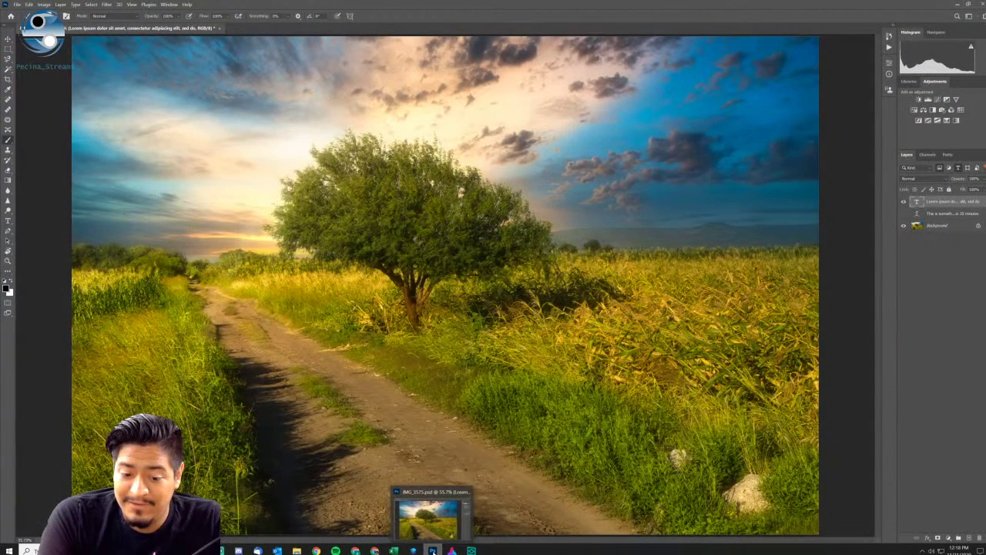
left_click(433, 550)
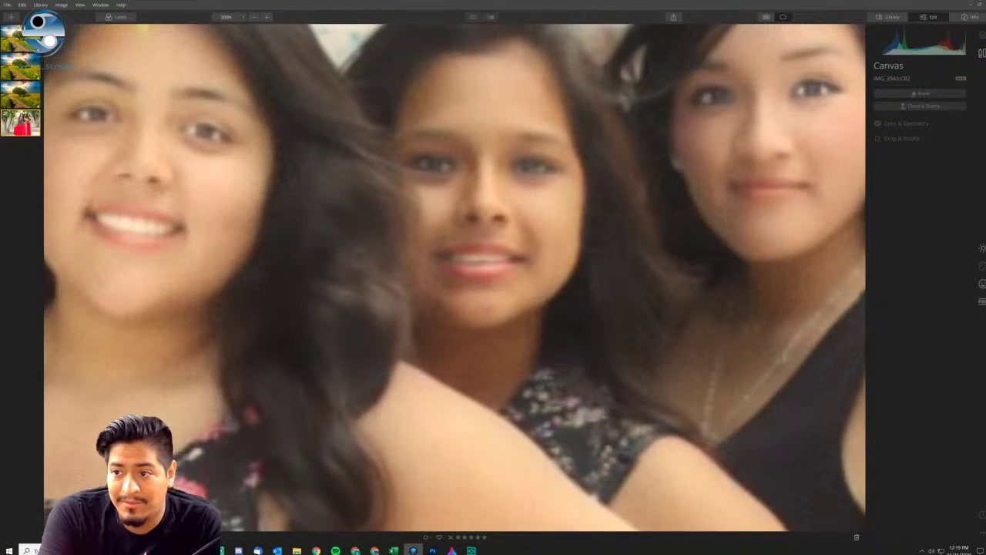
left_click(432, 550)
left_click(432, 550)
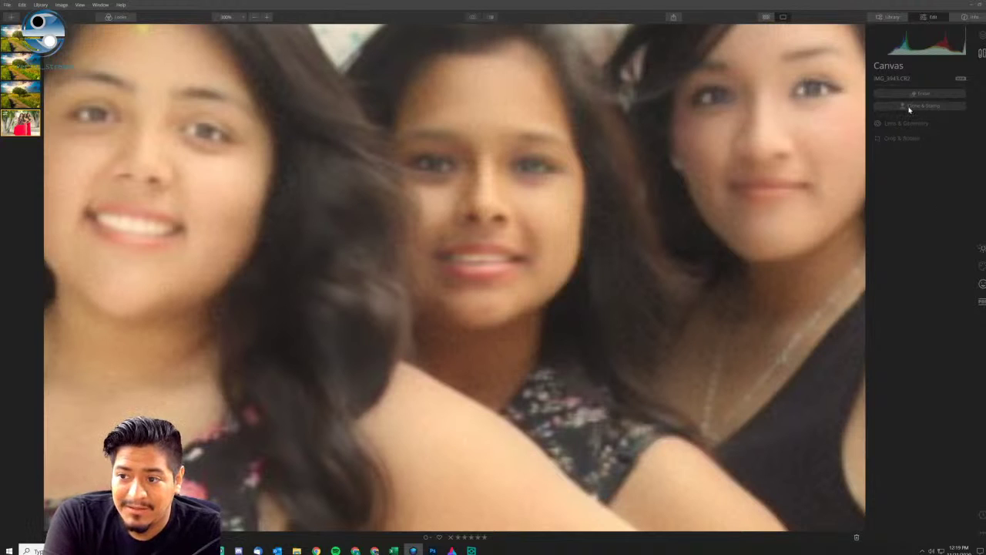
Inspect the middle woman's face and set the zoom to 200%.
scroll(517, 198, "down", 3)
left_click_drag(517, 198, 482, 227)
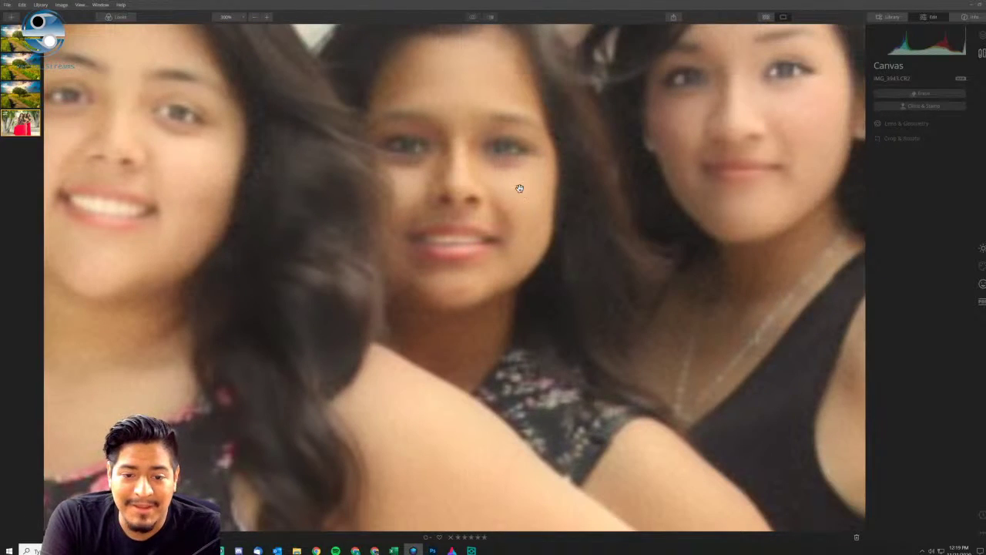
left_click(237, 17)
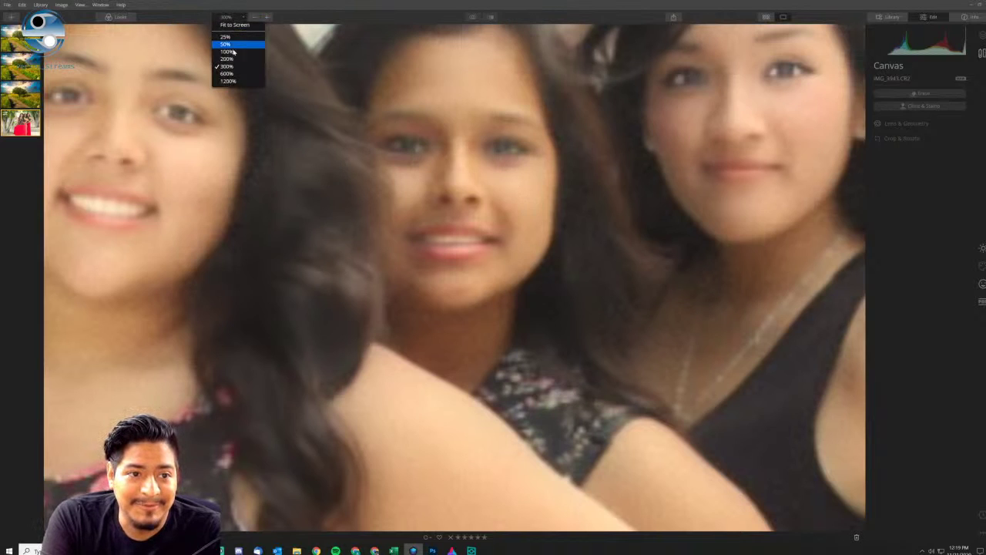
left_click(231, 61)
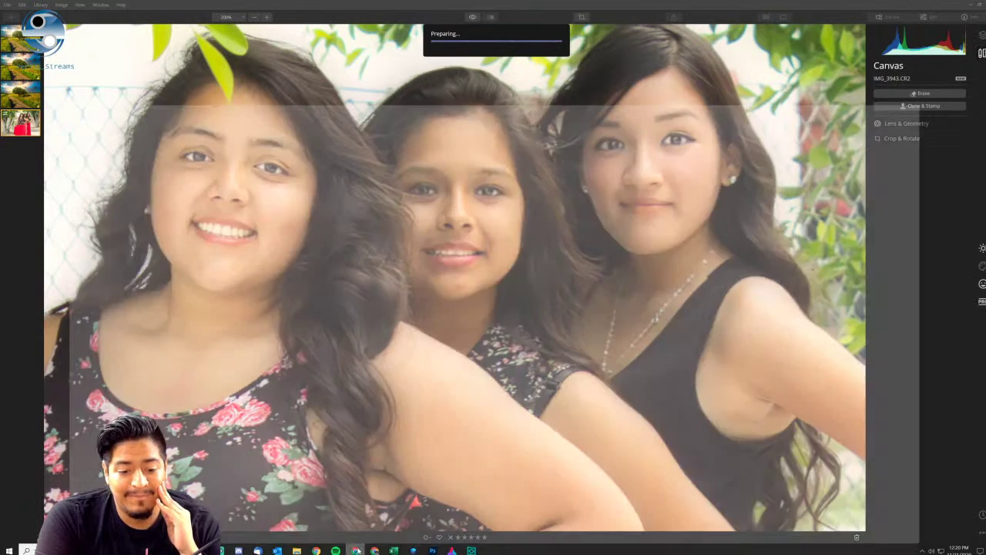
Switch to Chrome, review the Humble Bundle items in the $25 tier and the supported charities, and return to Luminar.
left_click(355, 550)
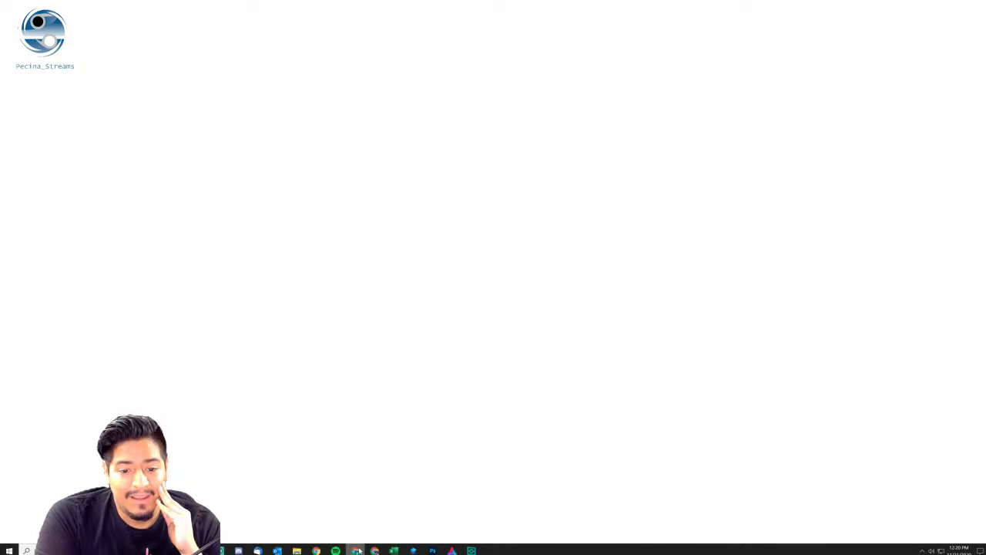
scroll(221, 275, "up", 1)
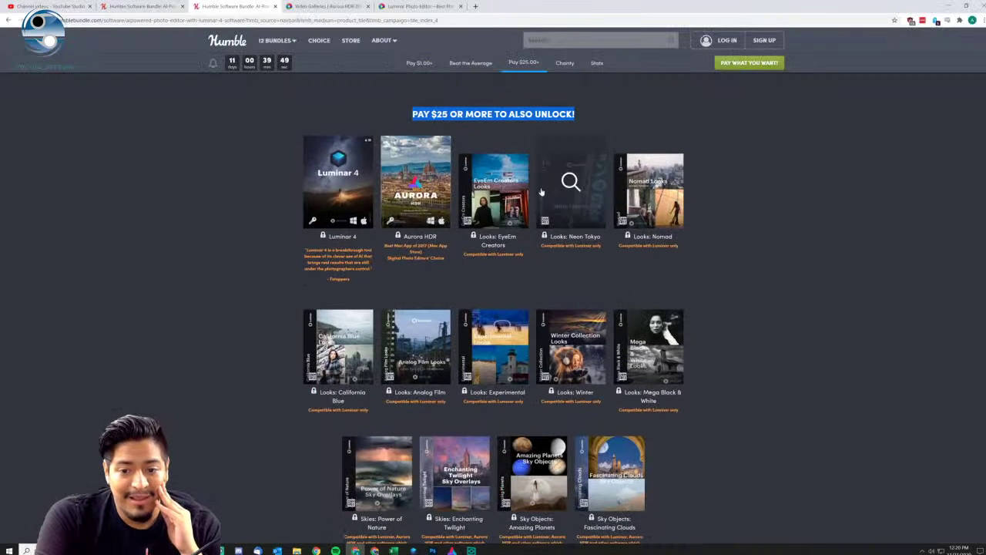
scroll(655, 313, "up", 10)
scroll(668, 315, "down", 5)
scroll(668, 315, "down", 9)
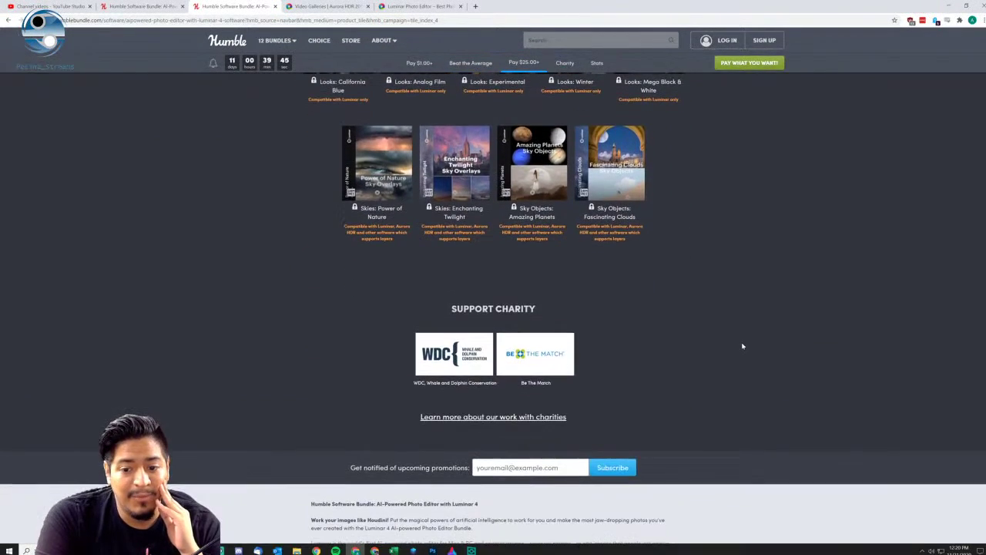
scroll(742, 346, "up", 3)
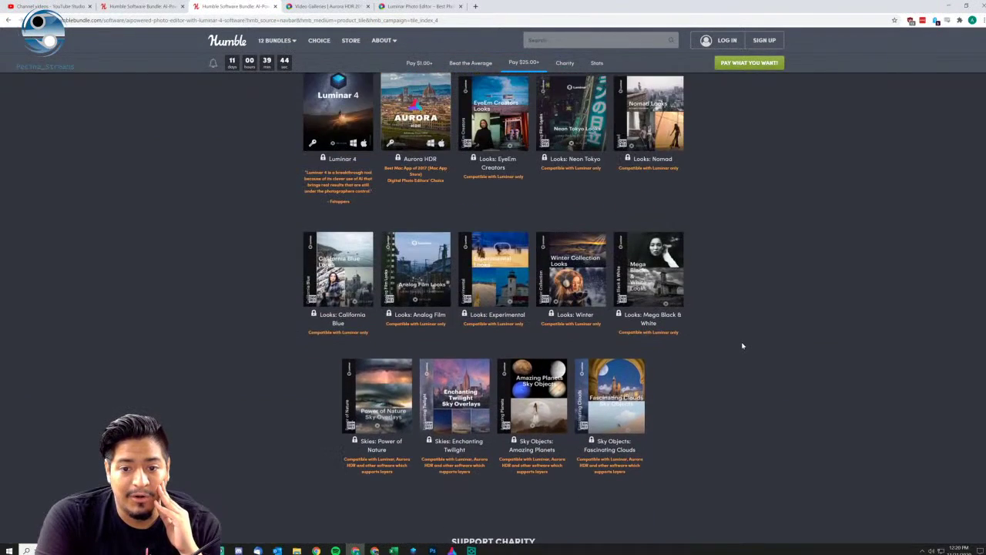
left_click(947, 7)
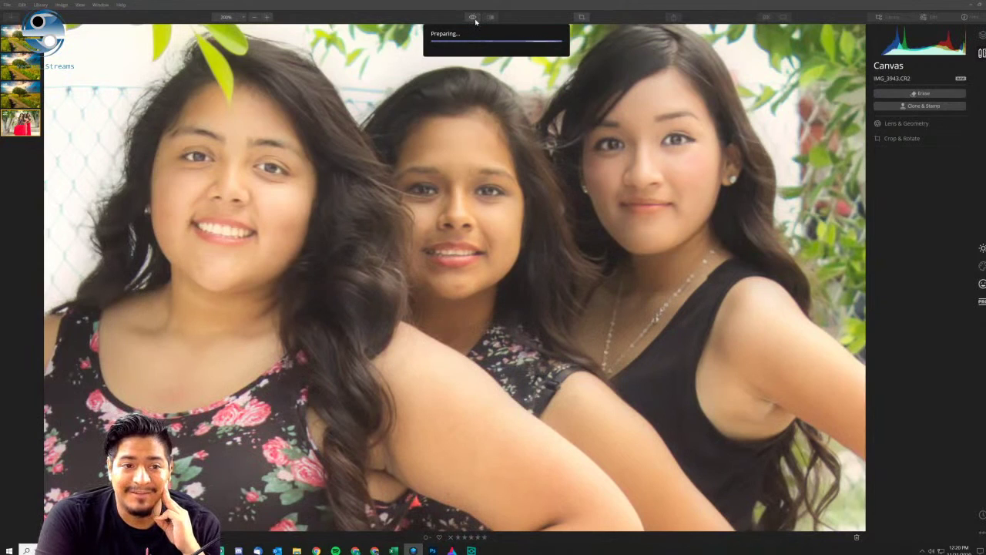
Switch to Aurora HDR and check the Test Files folder in File Explorer.
left_click(451, 550)
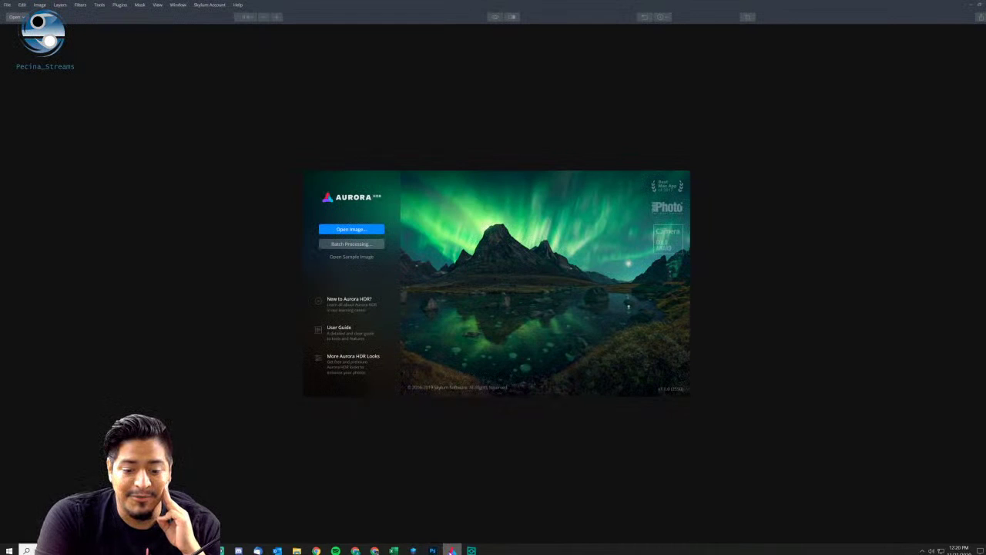
mouse_move(452, 551)
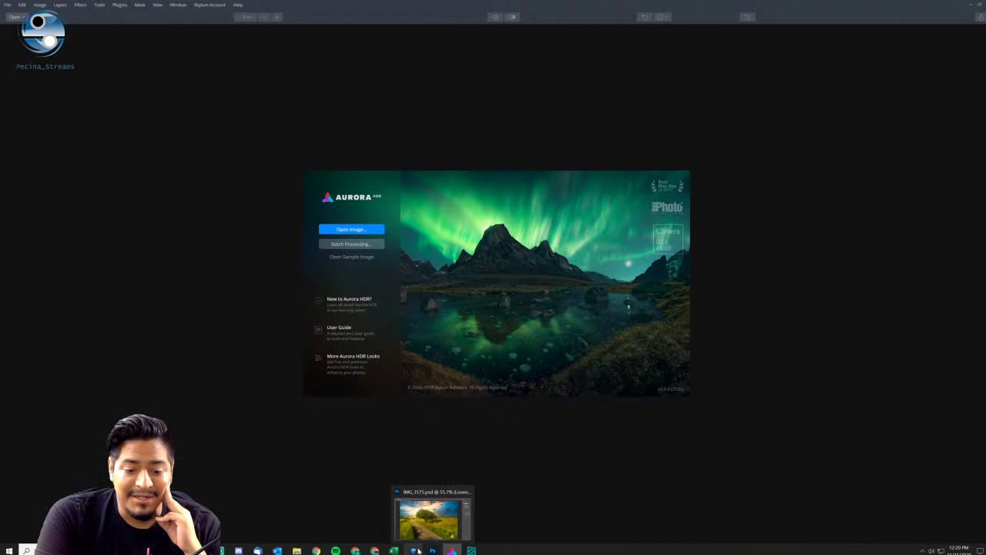
mouse_move(417, 550)
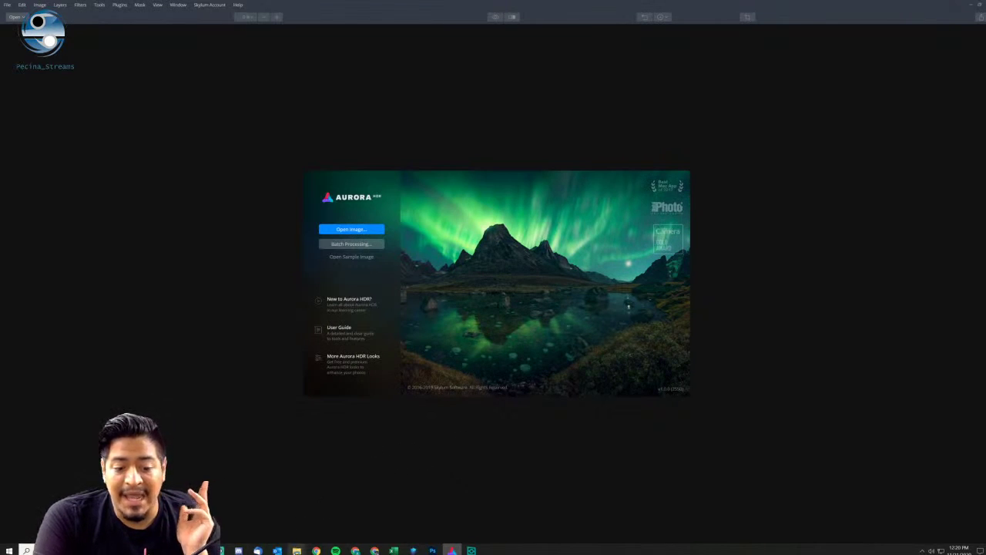
mouse_move(297, 550)
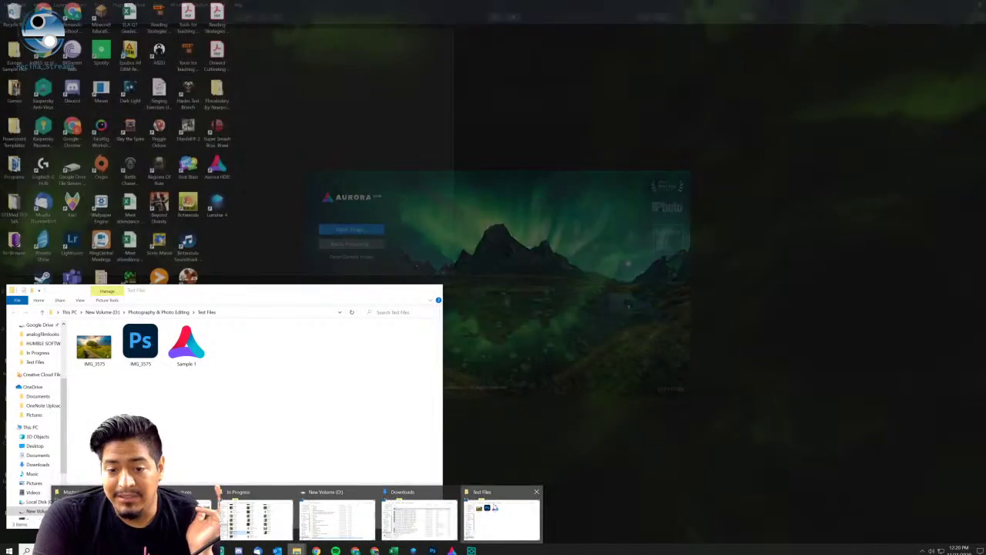
left_click(497, 512)
left_click(550, 440)
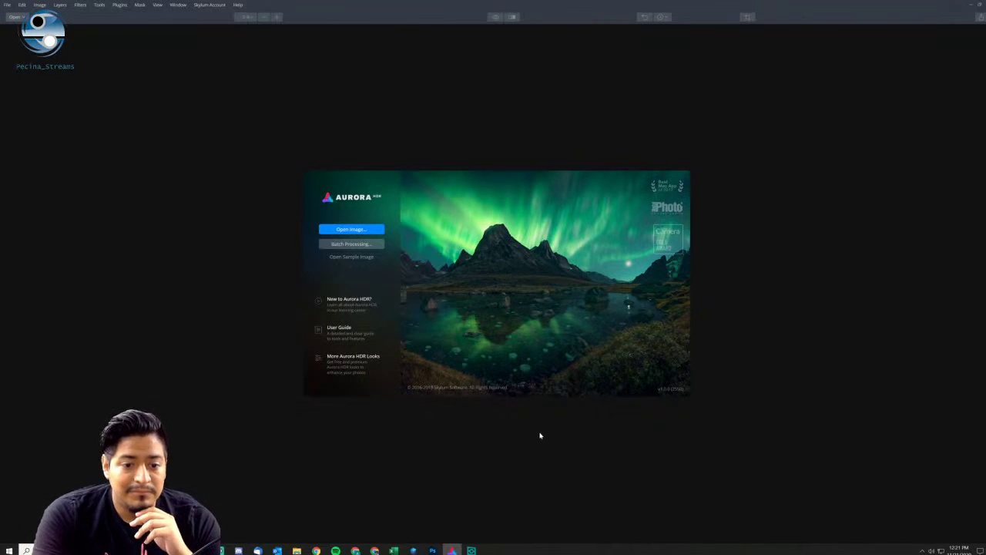
Open the sample image in Aurora HDR and create an HDR from its three exposures without auto alignment.
left_click(357, 259)
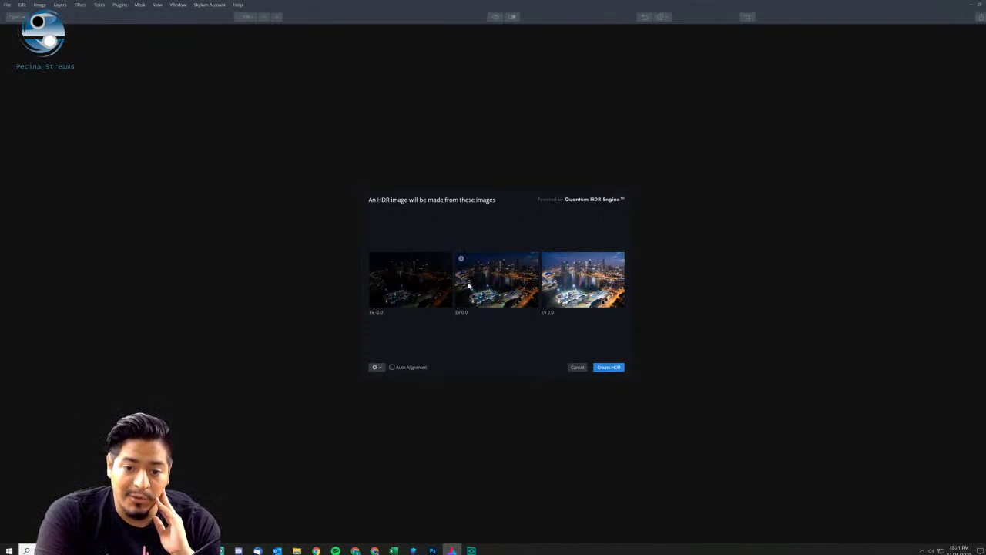
left_click(608, 367)
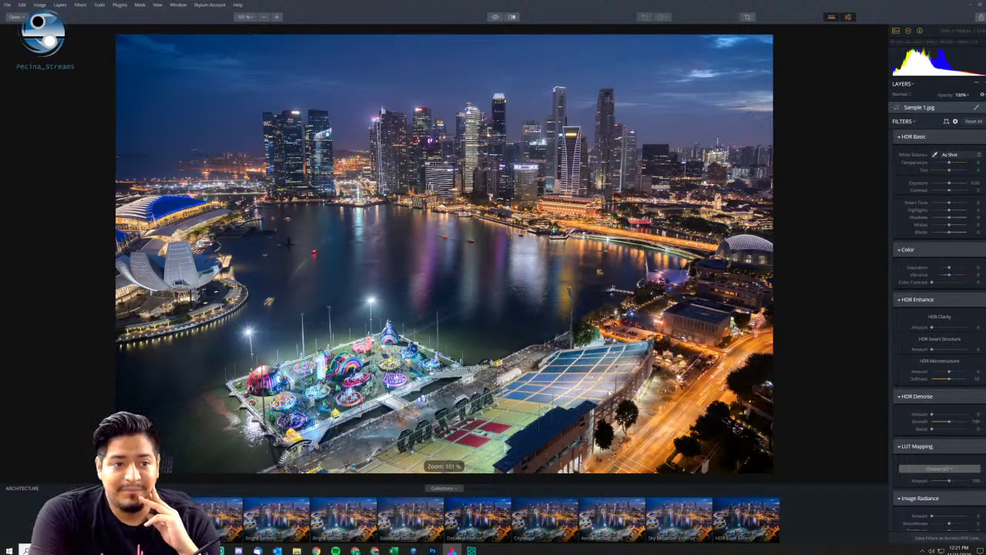
scroll(958, 284, "down", 1)
scroll(956, 300, "up", 1)
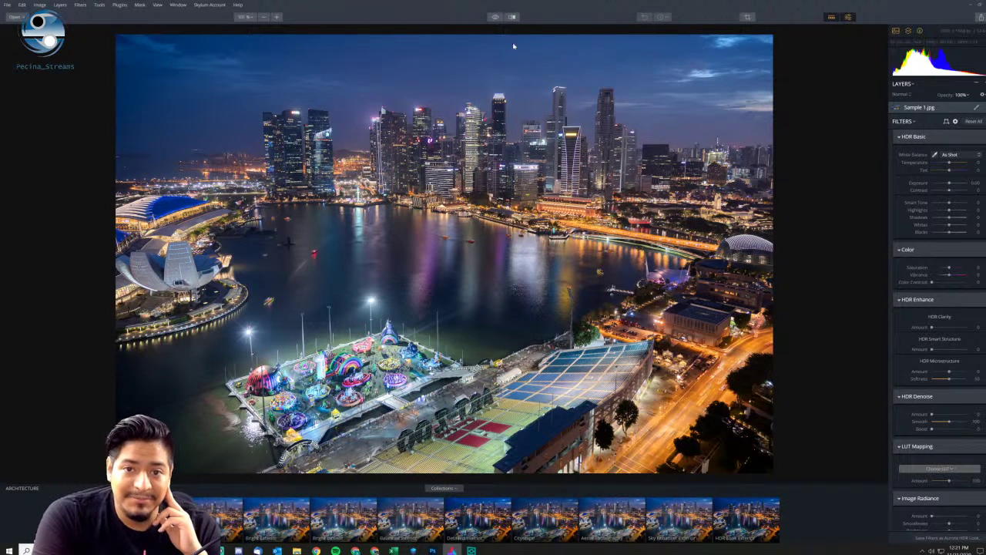
Compare the merged HDR cityscape with the original exposure and look over the HDR filter settings.
left_click(494, 17)
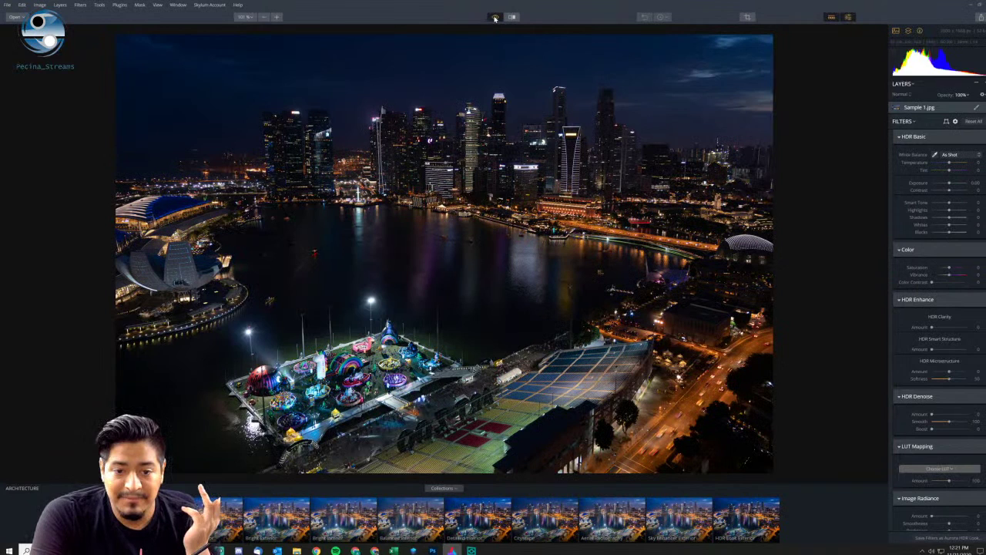
left_click(495, 17)
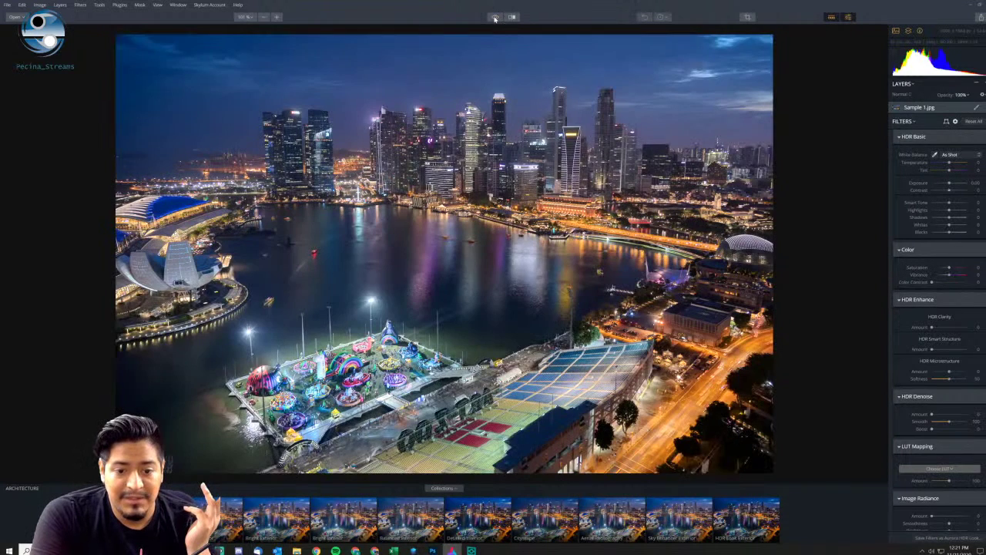
scroll(970, 360, "down", 5)
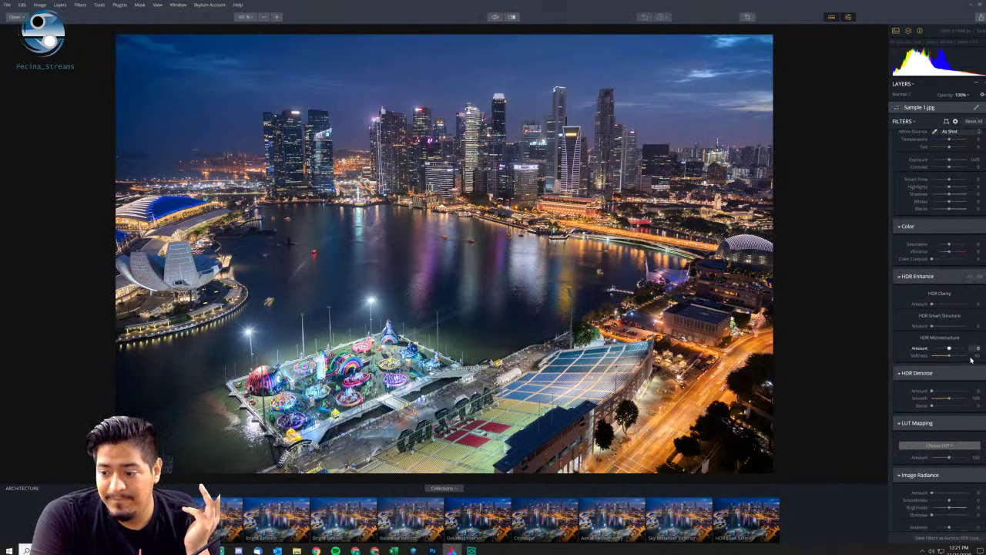
Locate the edited Sample 1 file in the Test Files folder, open it in Aurora HDR, and preview the image before its edits.
scroll(970, 360, "up", 5)
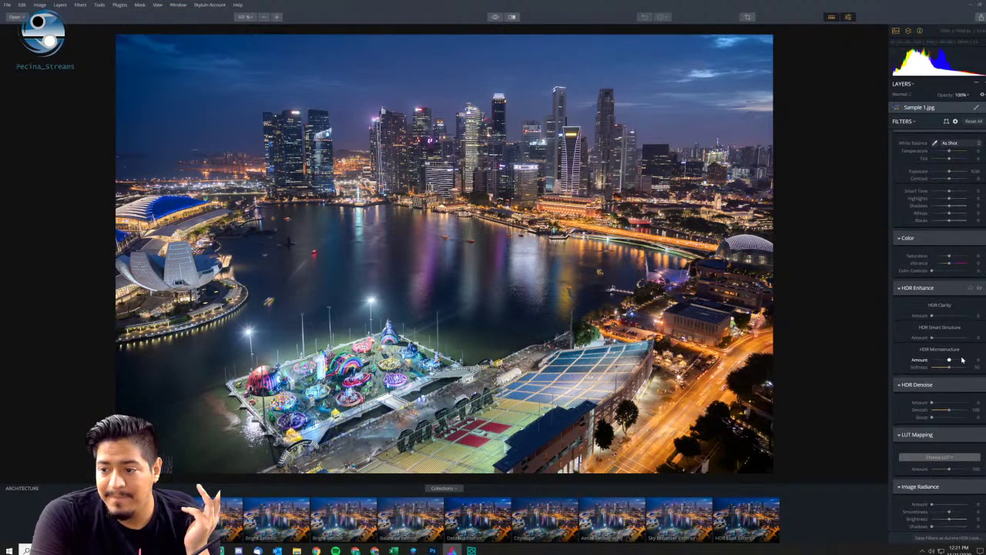
mouse_move(304, 551)
left_click(468, 509)
left_click(185, 345)
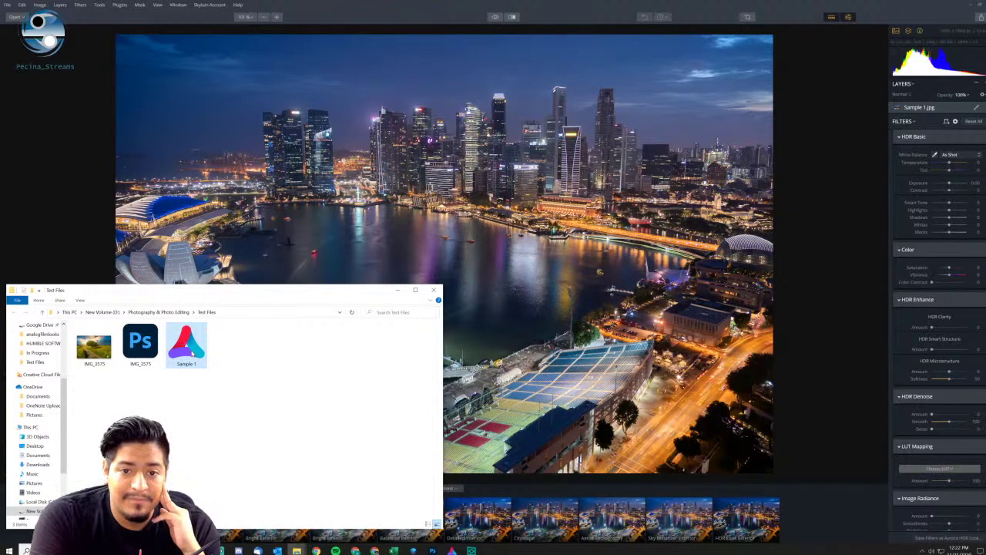
left_click(315, 8)
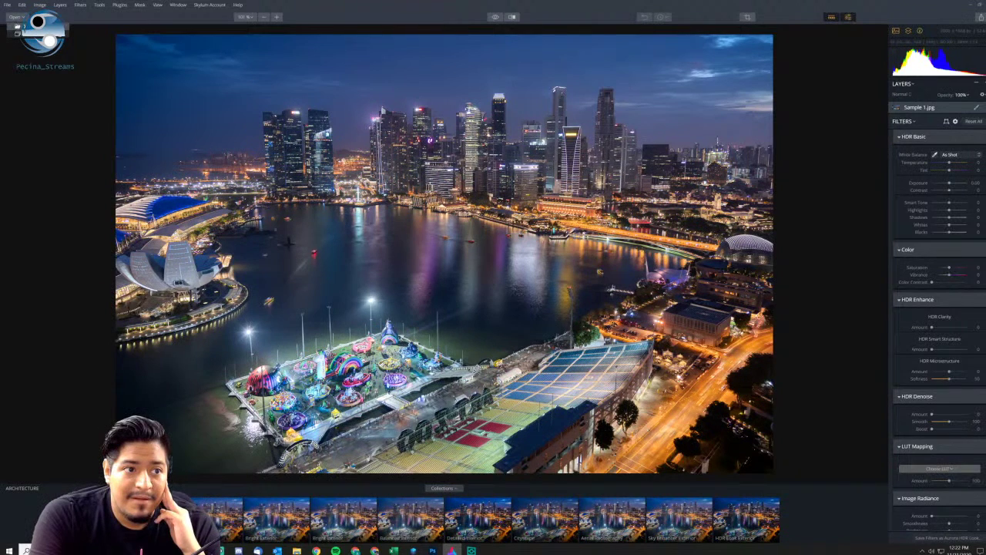
left_click(16, 17)
left_click(184, 66)
left_click(244, 221)
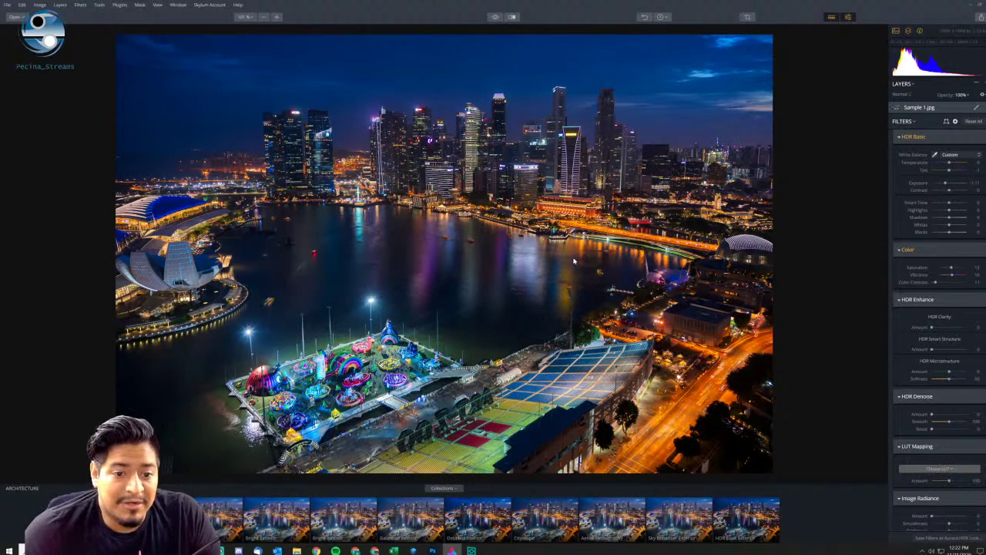
left_click(497, 16)
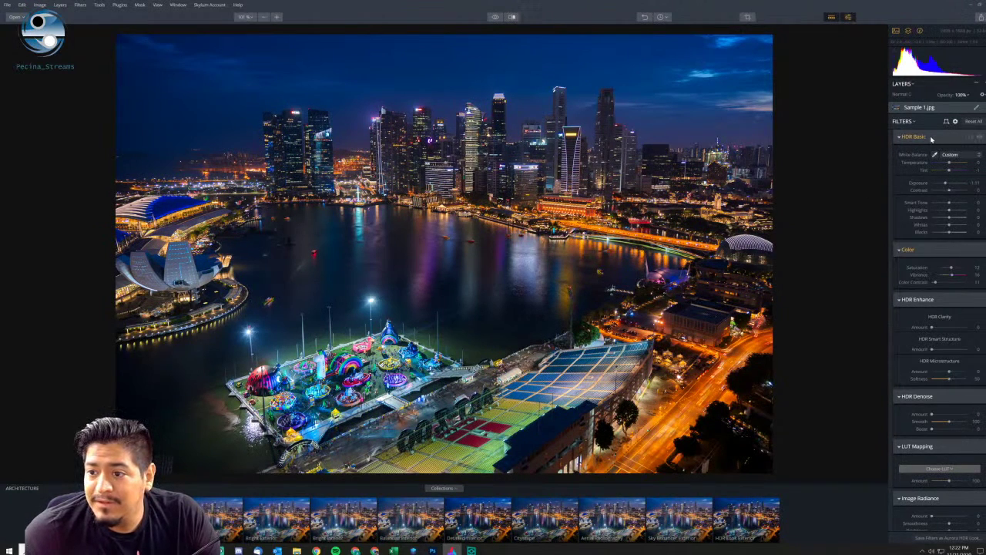
Collapse the filter sections from HDR Basic down to Color Toning so the adjusted filters are easy to spot.
left_click(906, 137)
left_click(908, 154)
left_click(914, 174)
left_click(917, 192)
left_click(918, 210)
left_click(920, 228)
left_click(922, 247)
left_click(925, 264)
left_click(927, 283)
left_click(928, 301)
left_click(917, 319)
left_click(927, 339)
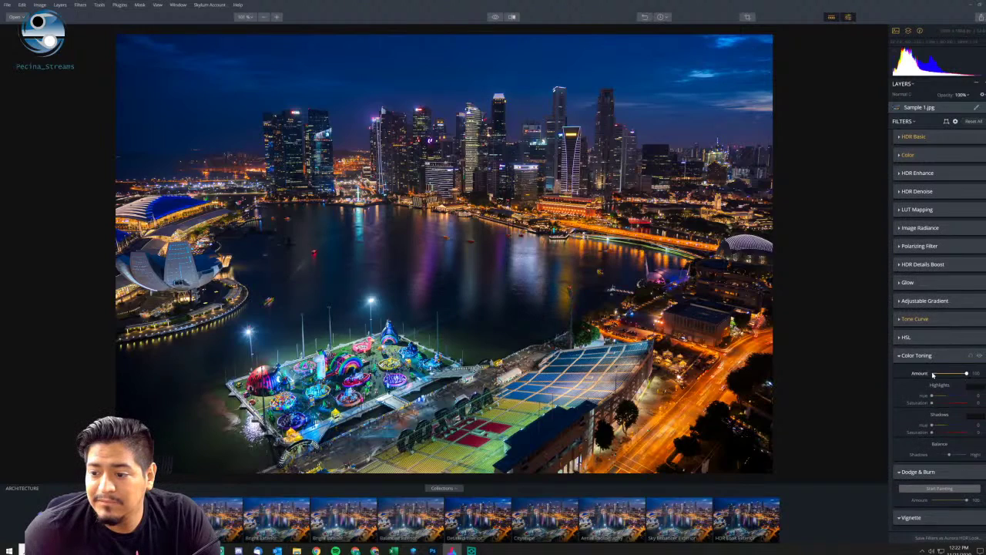
left_click(930, 356)
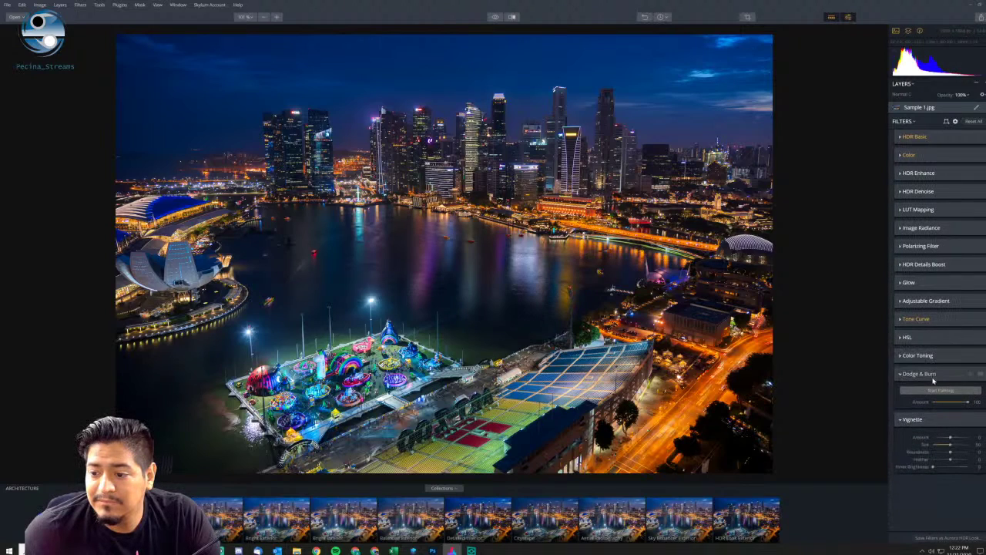
Turn off the Tone Curve, Color and HDR Basic filters to view the merged cityscape without adjustments.
left_click(980, 323)
left_click(980, 323)
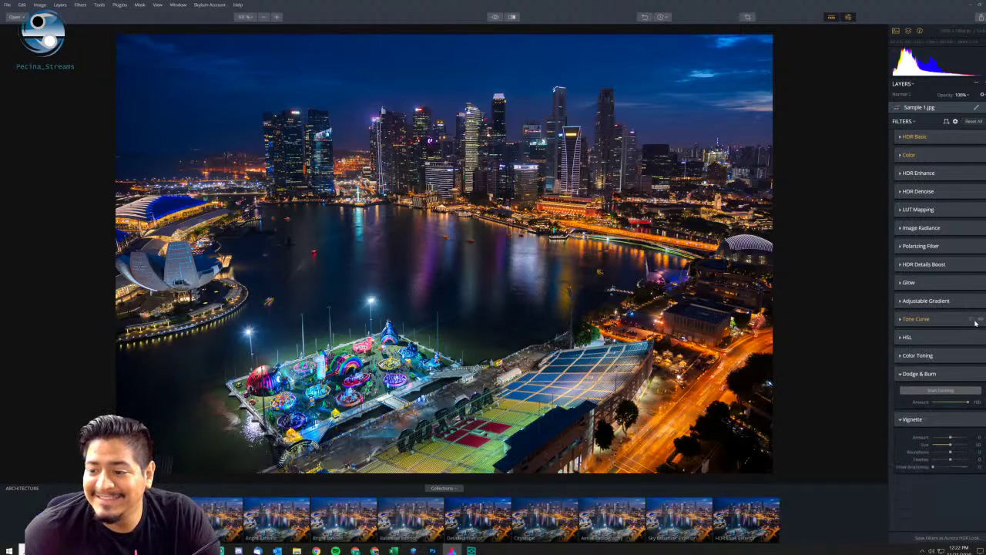
left_click(981, 318)
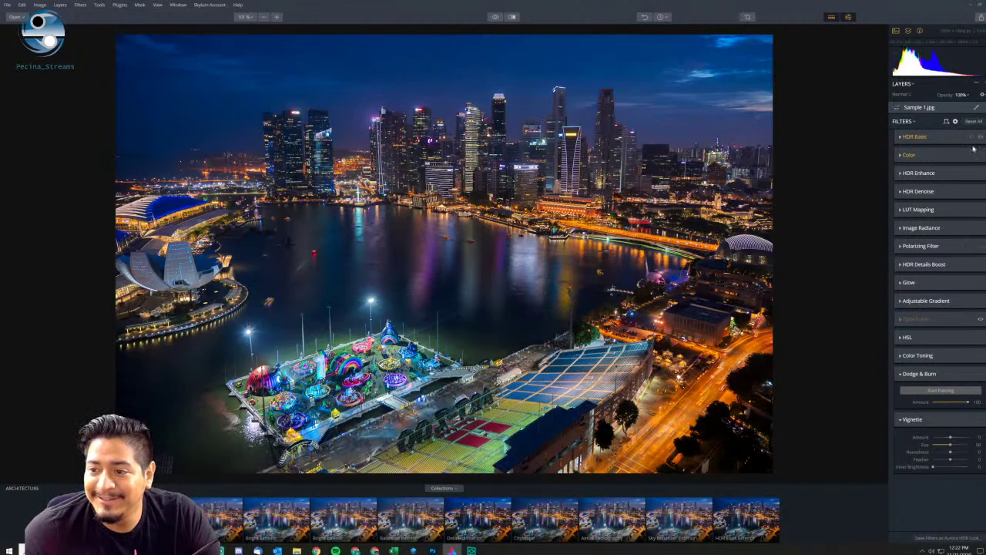
left_click(980, 154)
left_click(931, 136)
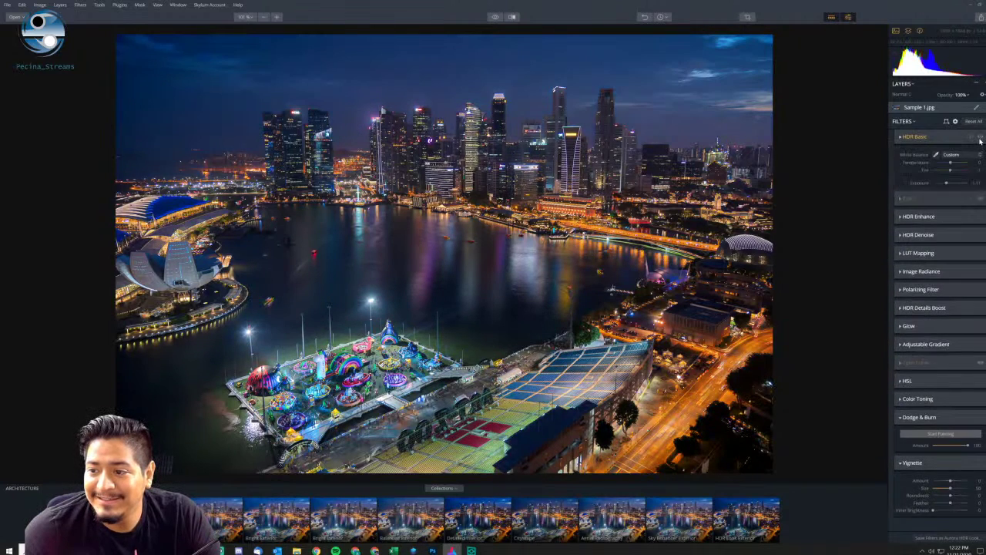
left_click(980, 136)
left_click(930, 137)
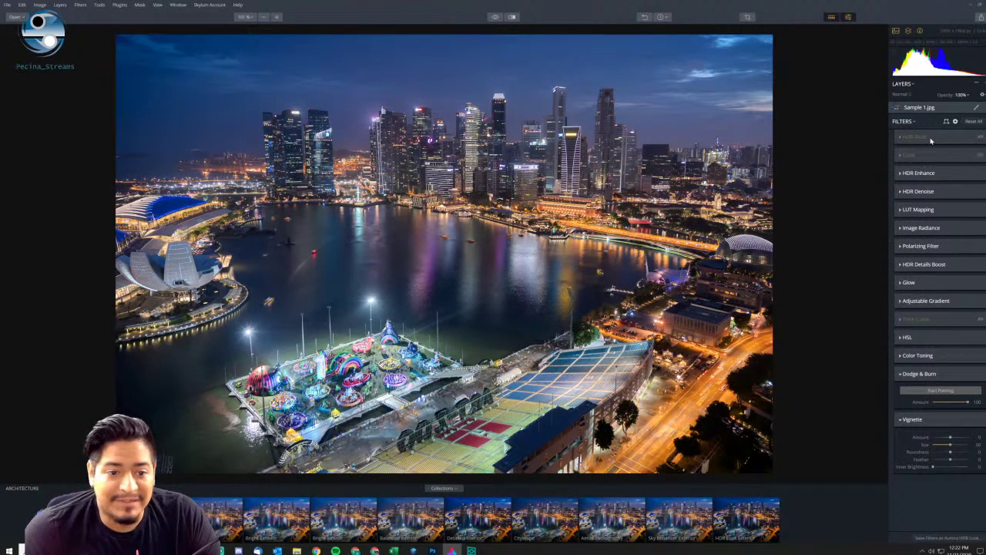
Examine the HDR Basic settings and switch that filter on and off to compare its effect, leaving it enabled.
left_click(931, 139)
left_click(981, 137)
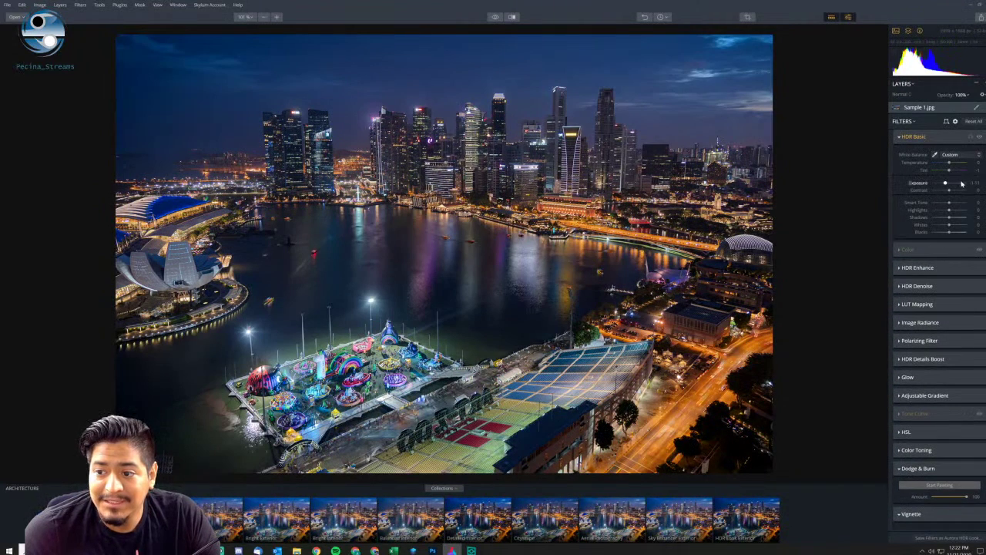
left_click(980, 137)
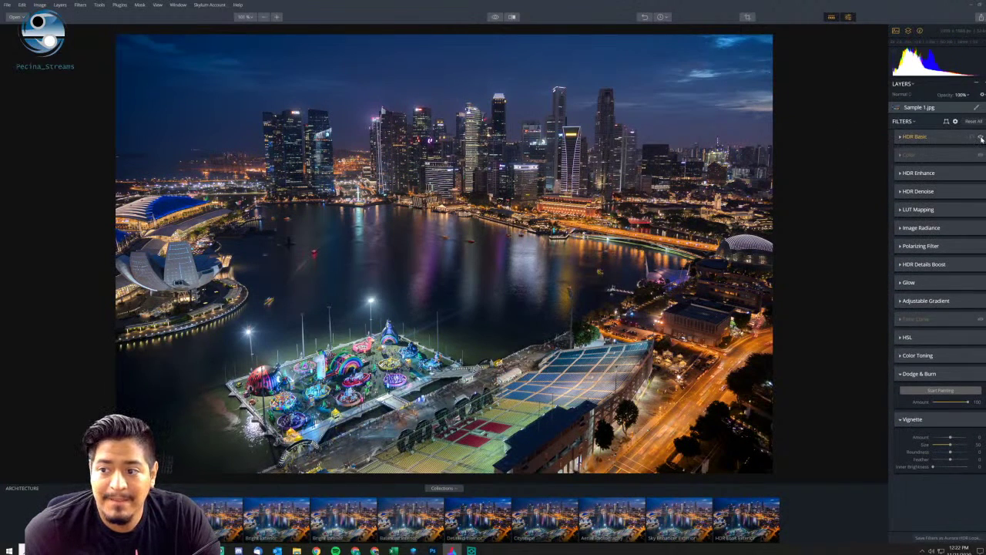
left_click(981, 138)
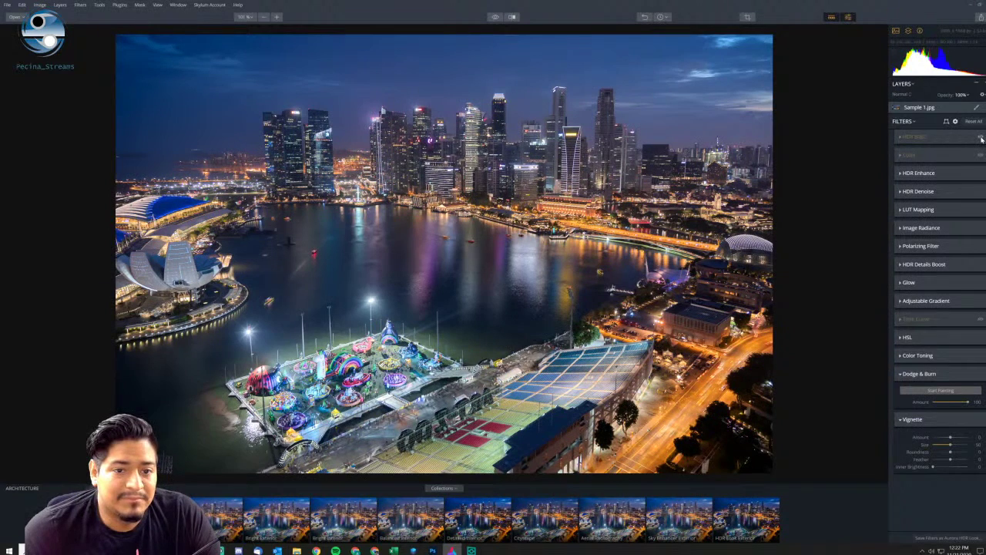
left_click(981, 138)
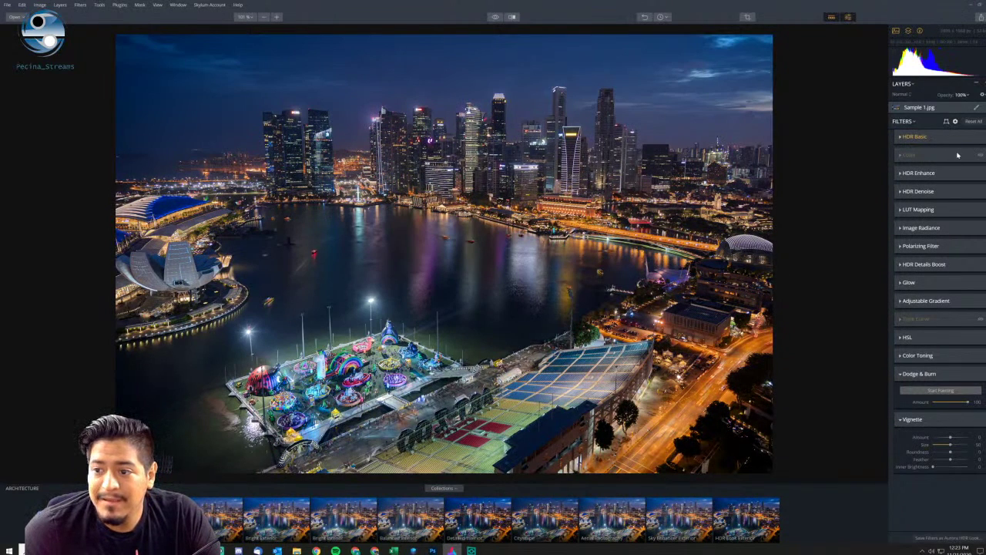
Switch the Color filter on and off to compare its saturation, vibrance and color contrast effect, leaving it enabled.
left_click(979, 156)
left_click(980, 156)
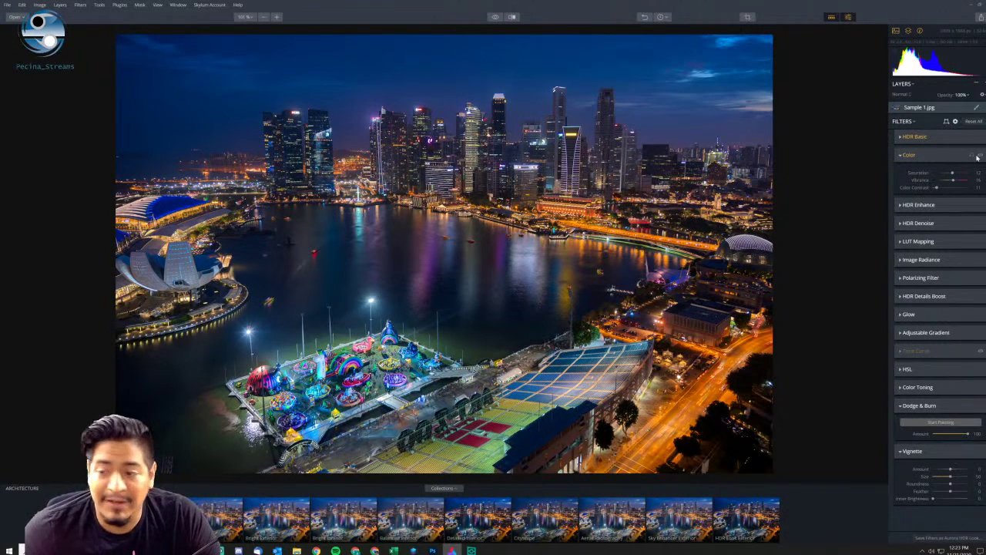
left_click(980, 156)
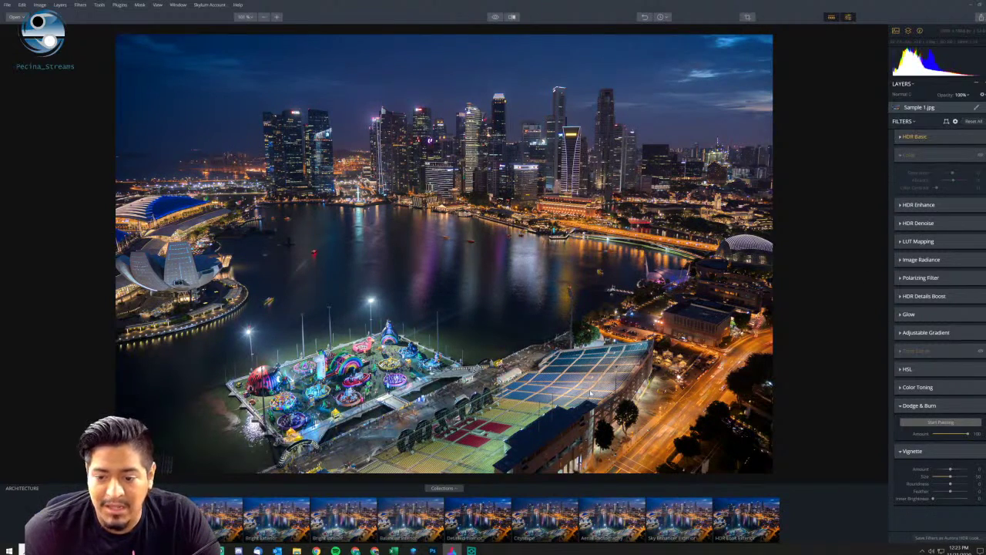
left_click(981, 155)
left_click(980, 156)
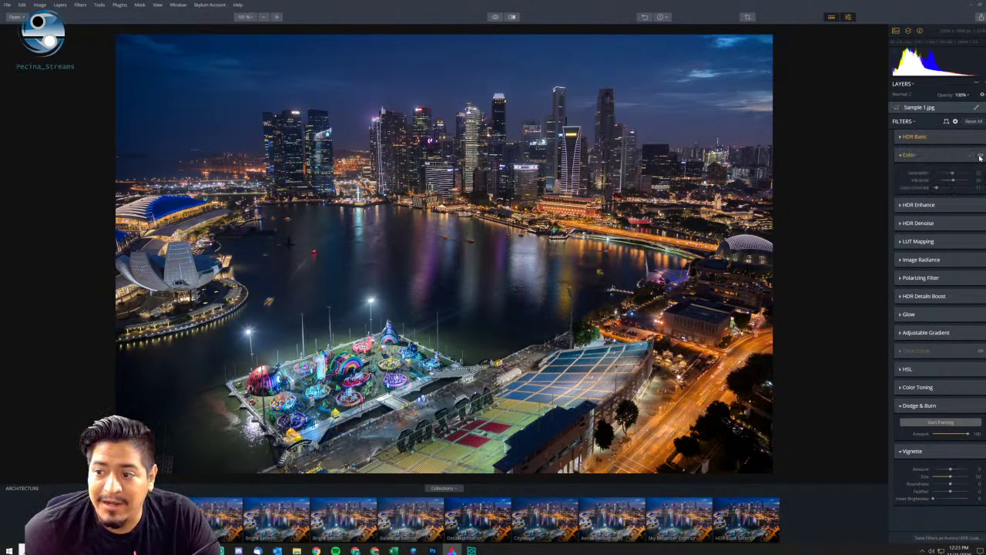
left_click(980, 155)
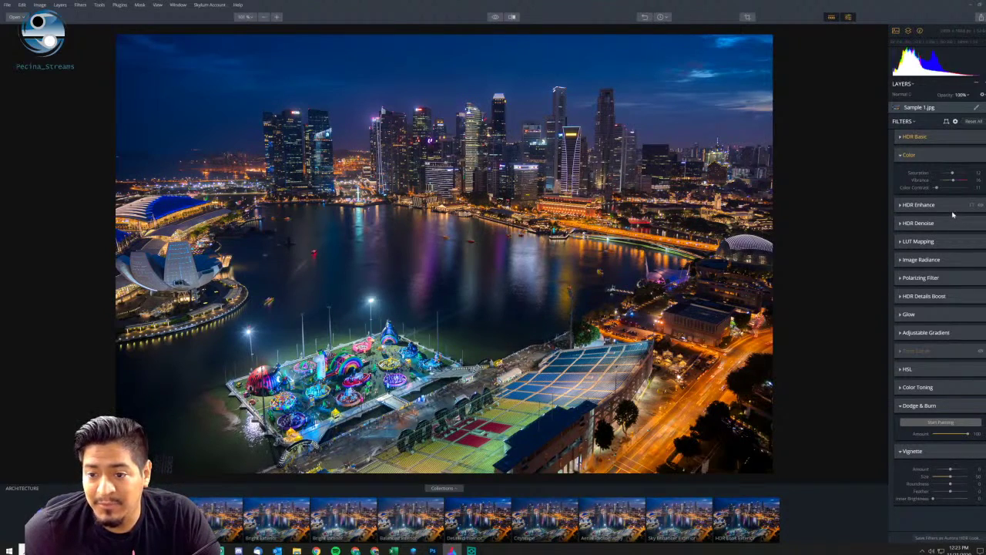
Examine the Tone Curve, re-enable that filter, and collapse its section.
left_click(934, 351)
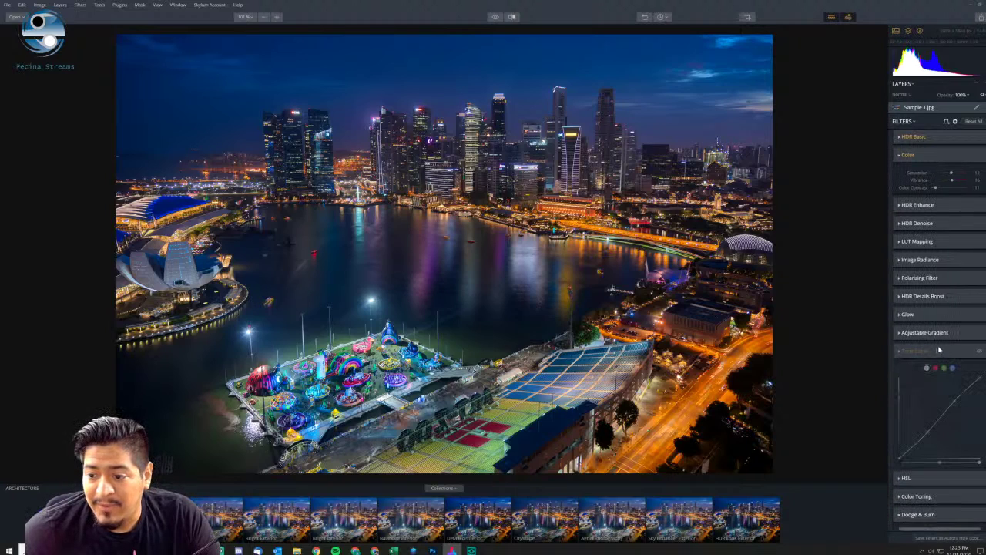
left_click(978, 351)
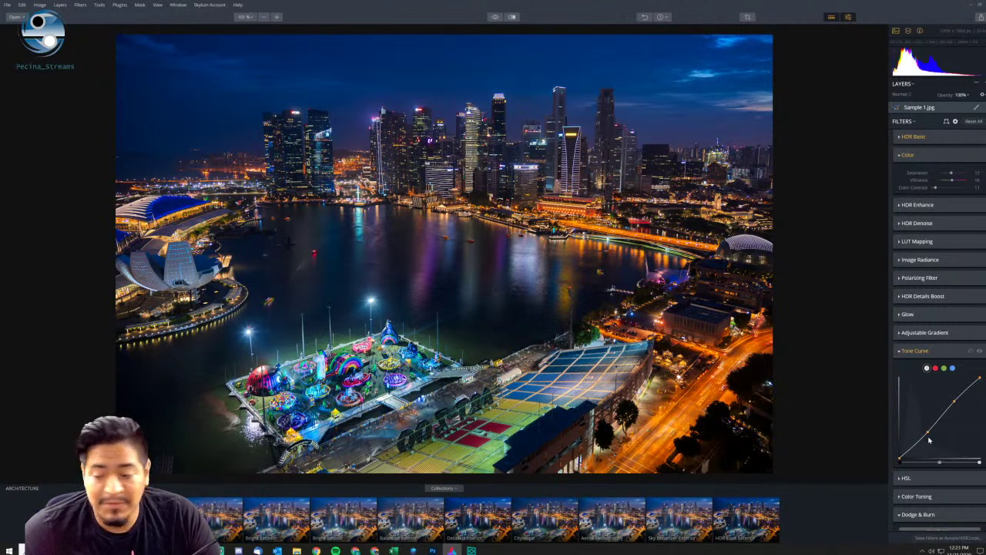
left_click(944, 349)
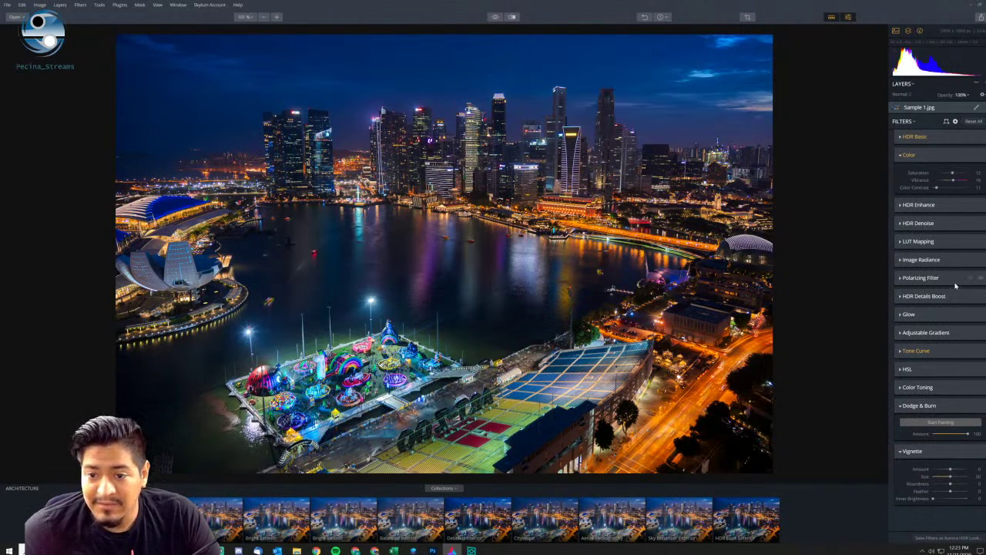
Show the split before/after comparison and sweep the divider back and forth across the cityscape to examine the edit.
left_click(512, 16)
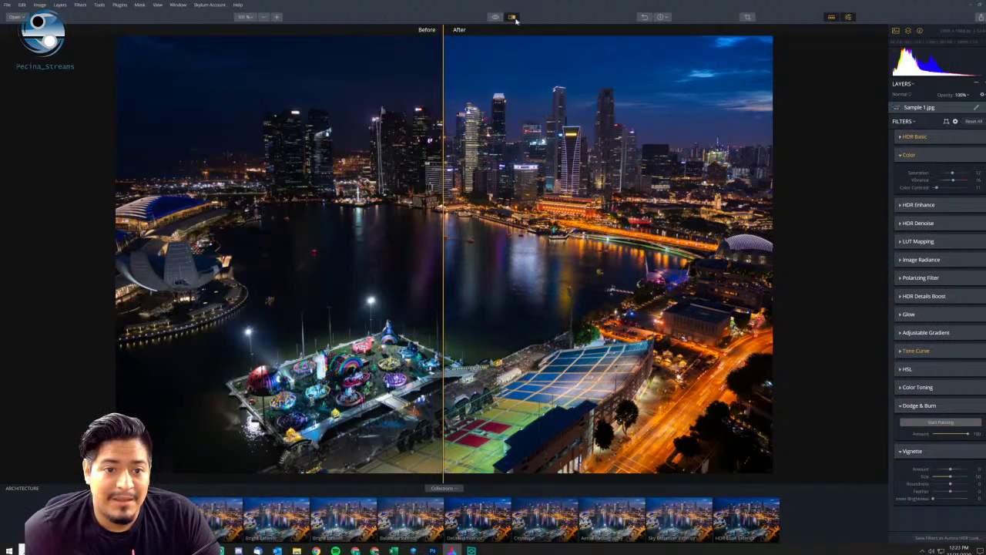
left_click_drag(444, 218, 839, 229)
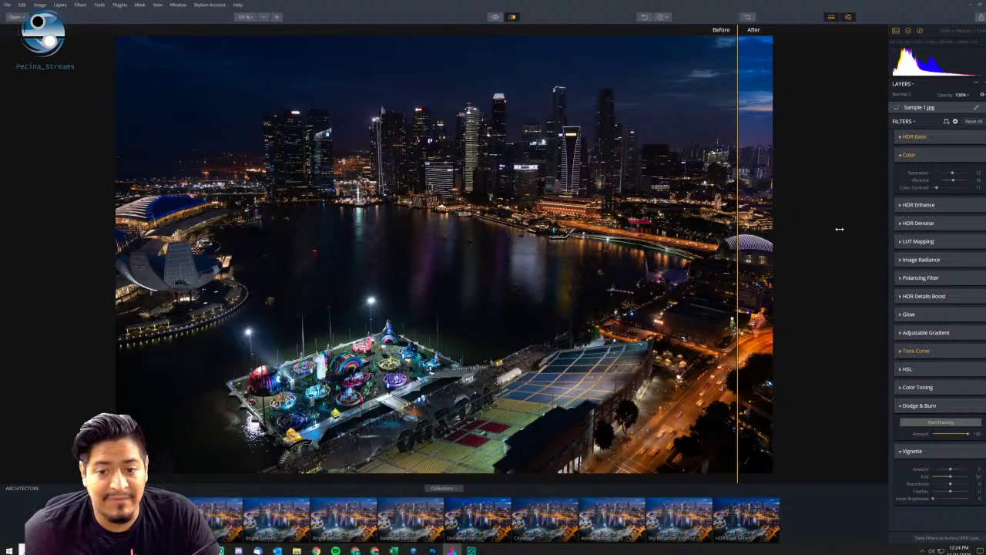
left_click_drag(753, 229, 592, 229)
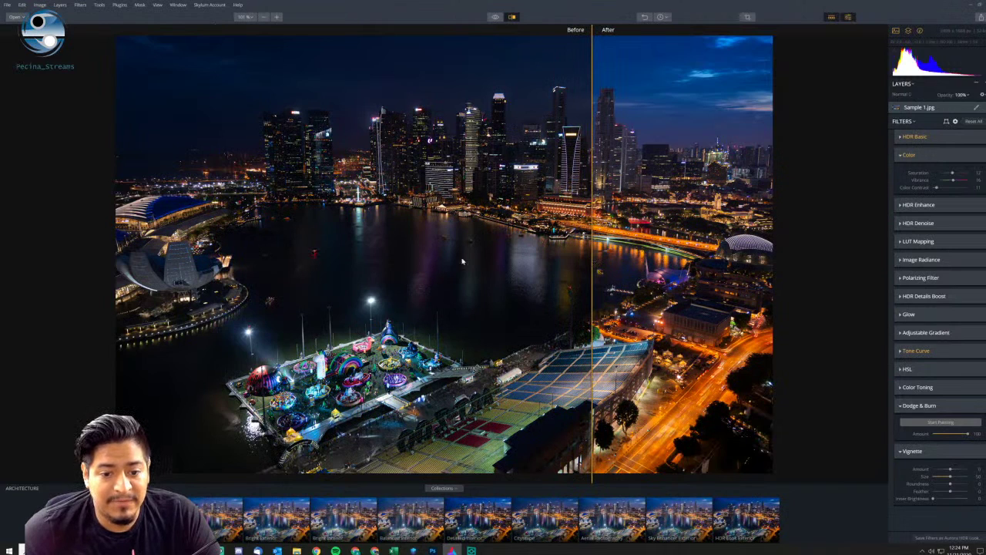
left_click_drag(590, 262, 478, 285)
left_click_drag(576, 286, 737, 293)
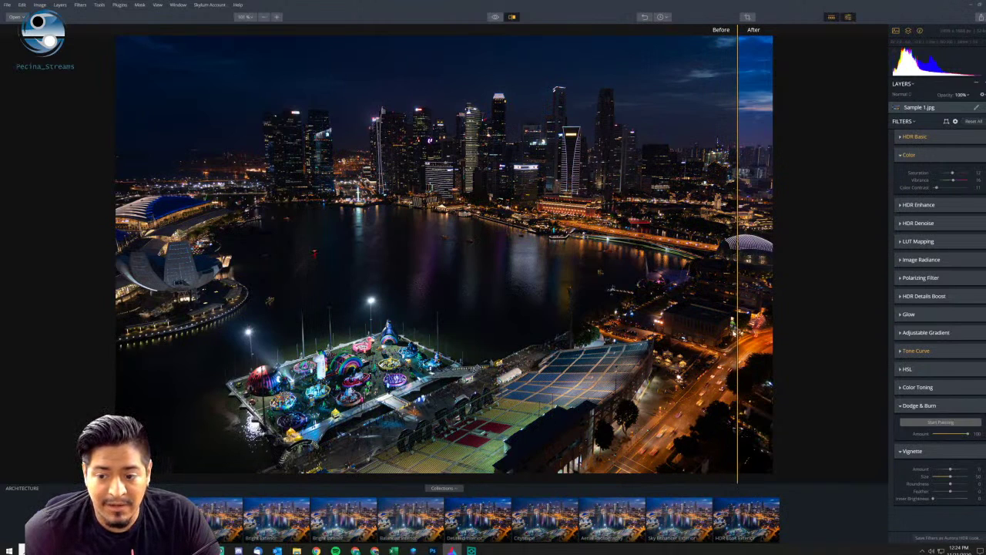
left_click_drag(736, 332, 225, 329)
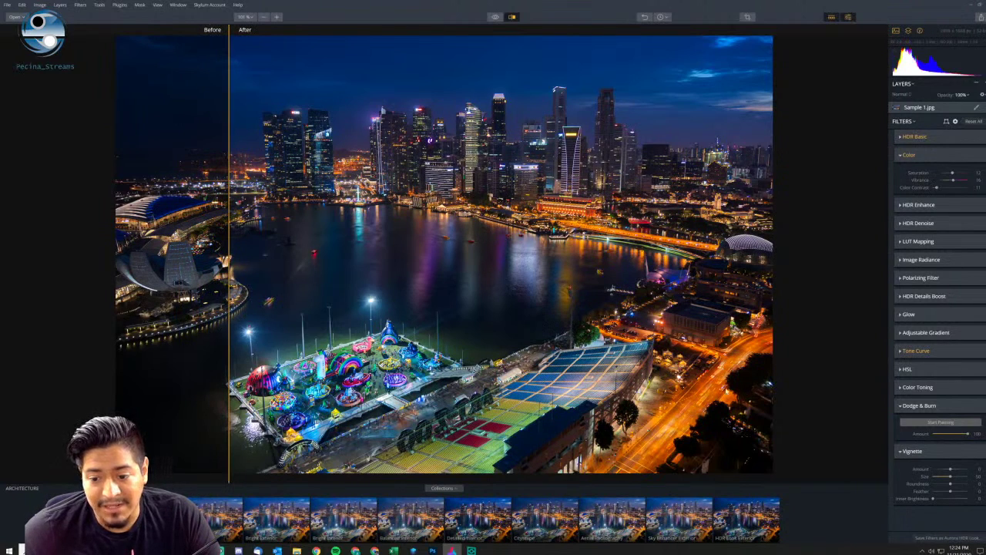
left_click_drag(229, 280, 471, 305)
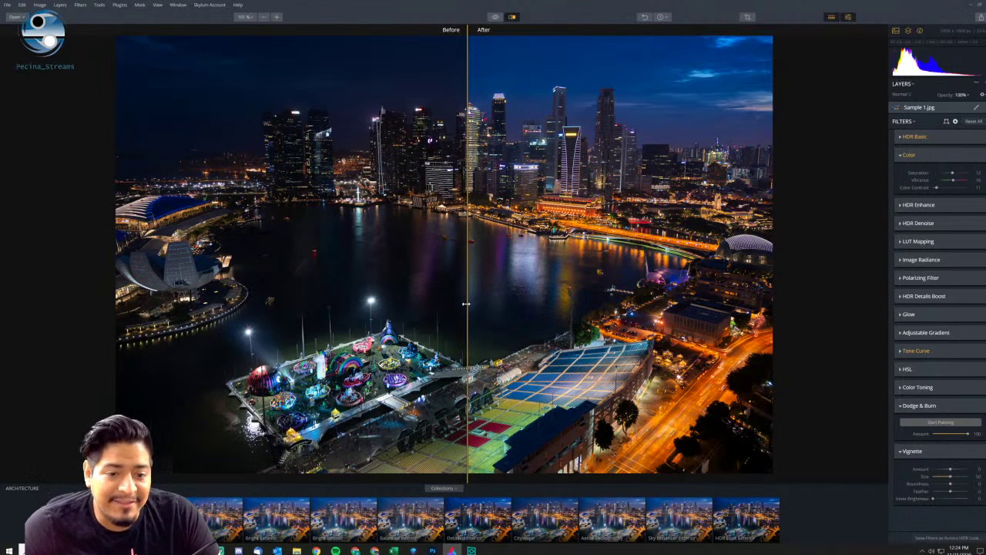
left_click_drag(466, 281, 534, 309)
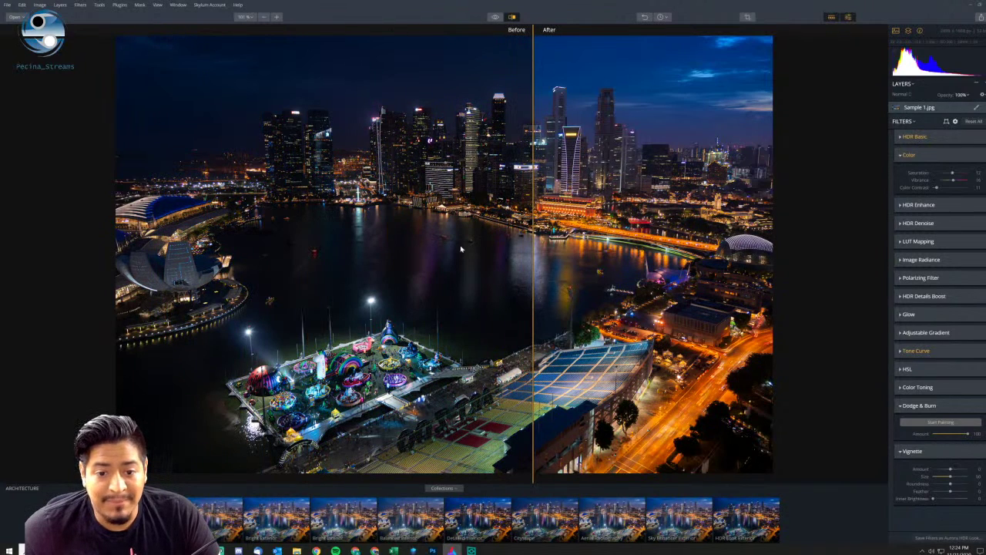
left_click_drag(531, 265, 583, 318)
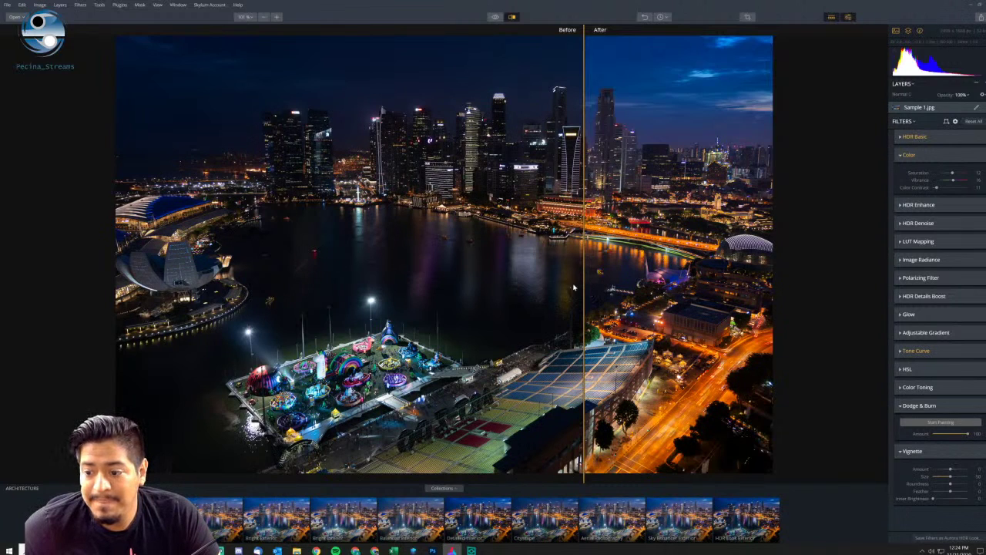
left_click_drag(583, 269, 418, 278)
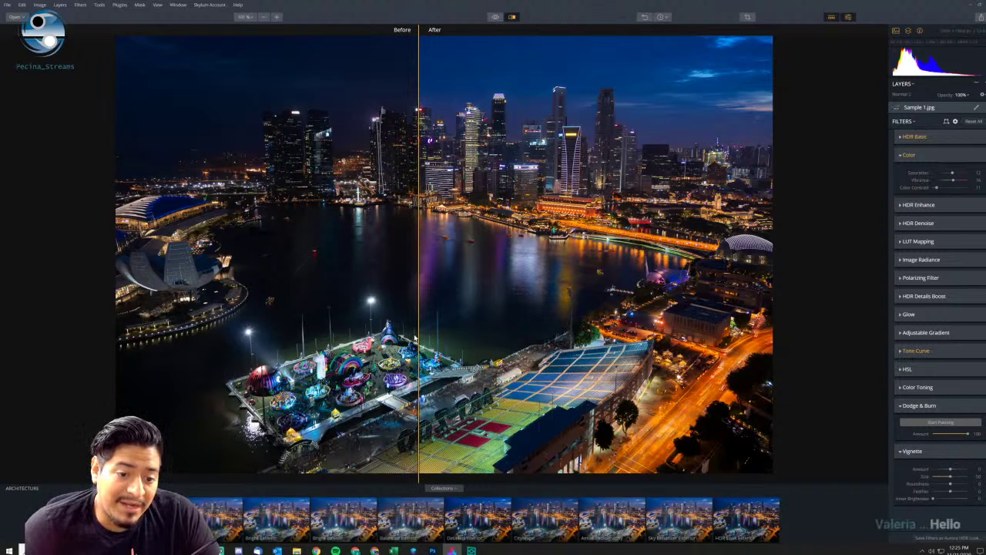
left_click_drag(419, 279, 471, 278)
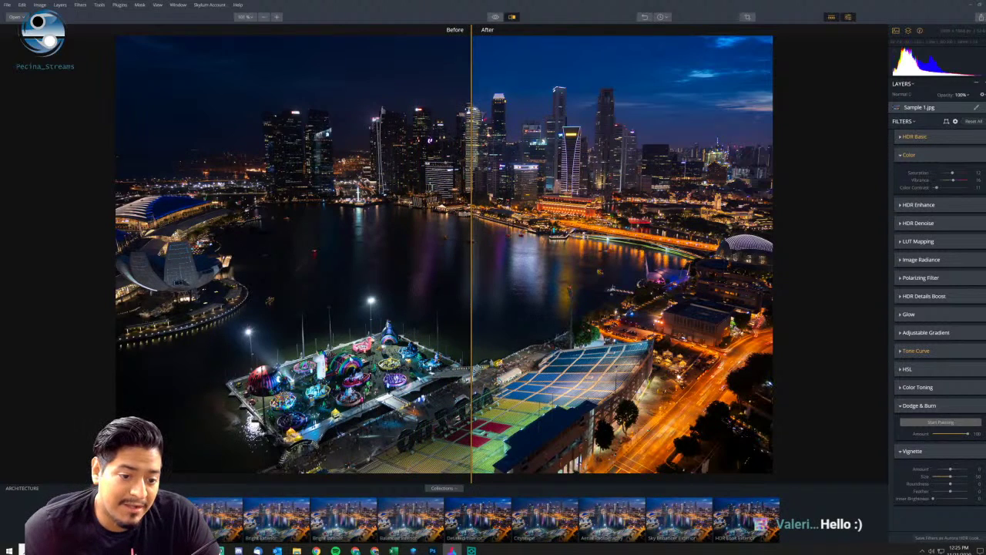
left_click_drag(471, 356, 234, 390)
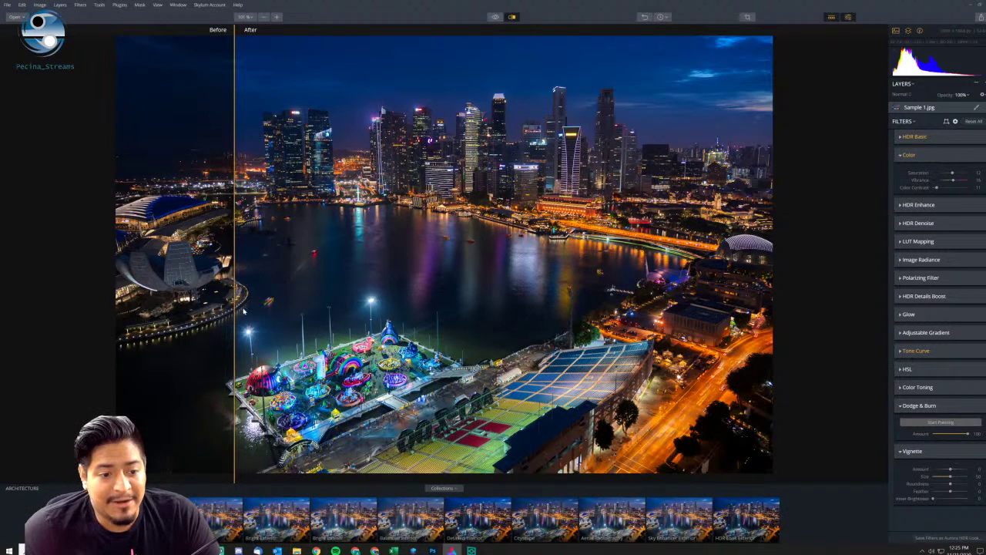
left_click_drag(234, 308, 431, 315)
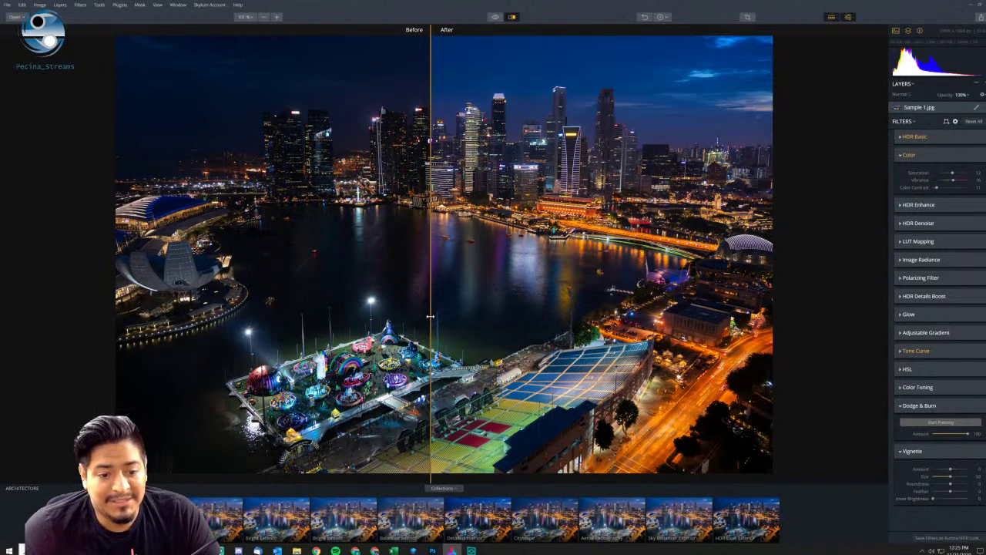
left_click_drag(430, 334, 341, 333)
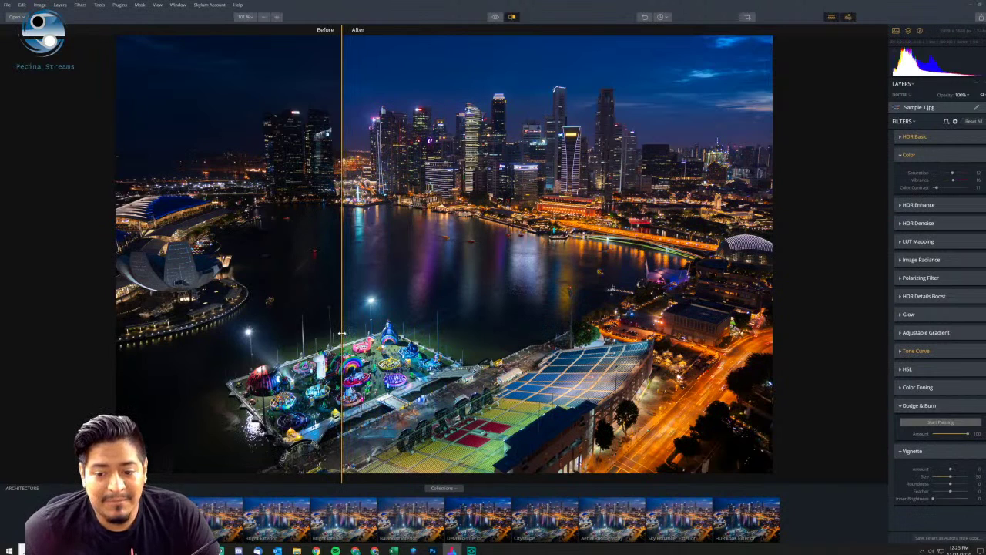
Sweep the before/after divider across the skyline and bay to compare the original and edited cityscape.
left_click_drag(341, 333, 490, 329)
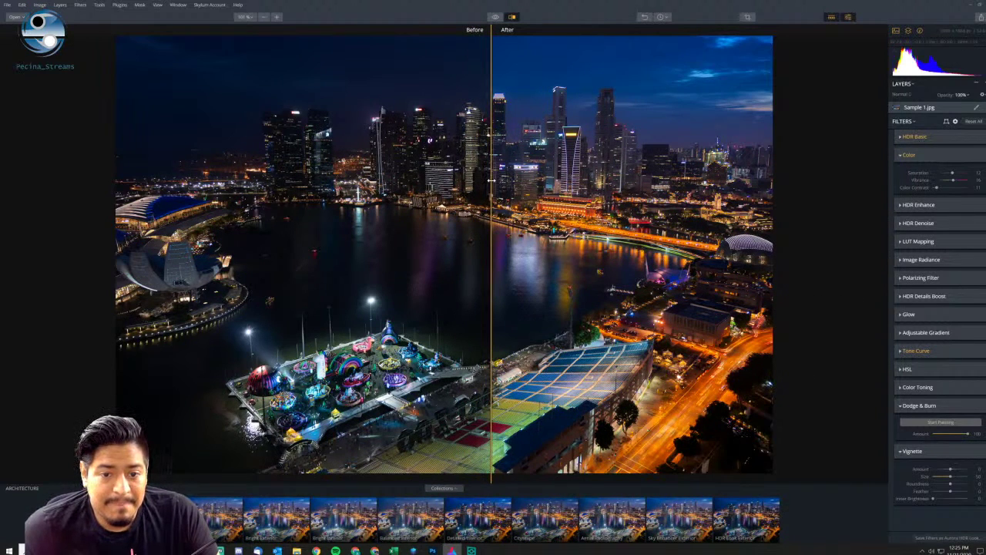
left_click_drag(490, 181, 486, 219)
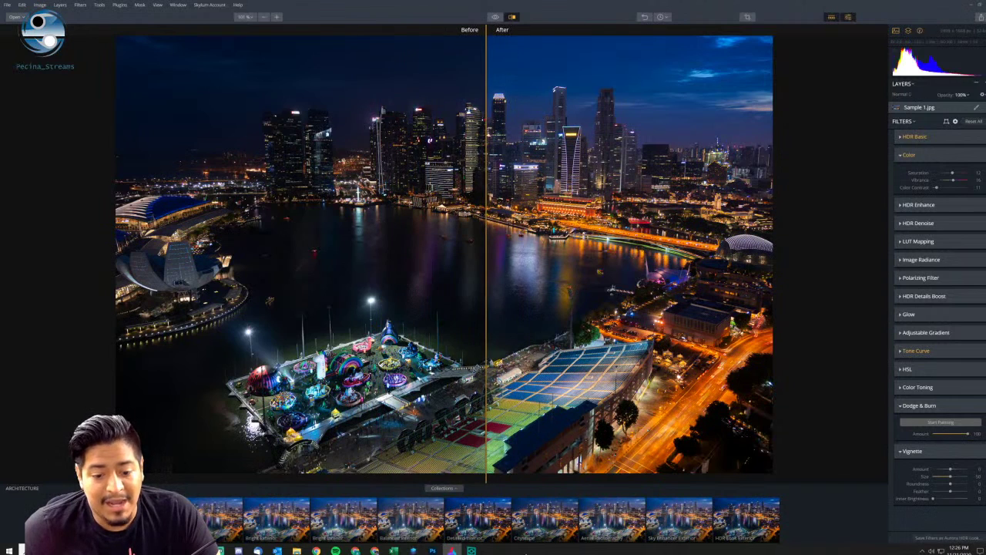
mouse_move(451, 552)
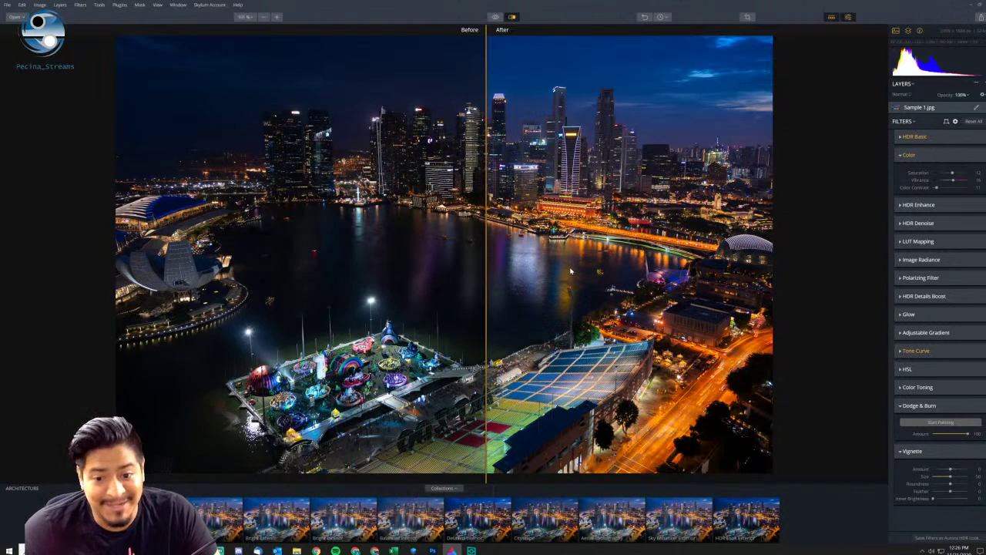
left_click_drag(486, 248, 598, 250)
Switch to File Explorer, look through the Photography & Photo Editing folder for photos, and minimize the window.
mouse_move(296, 550)
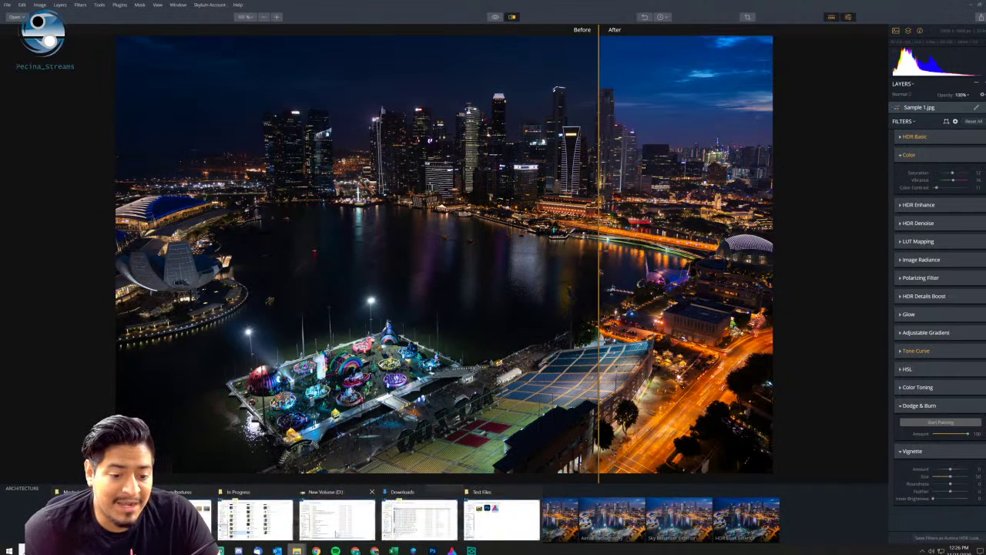
left_click(419, 517)
left_click(142, 312)
scroll(138, 409, "down", 5)
scroll(138, 407, "up", 4)
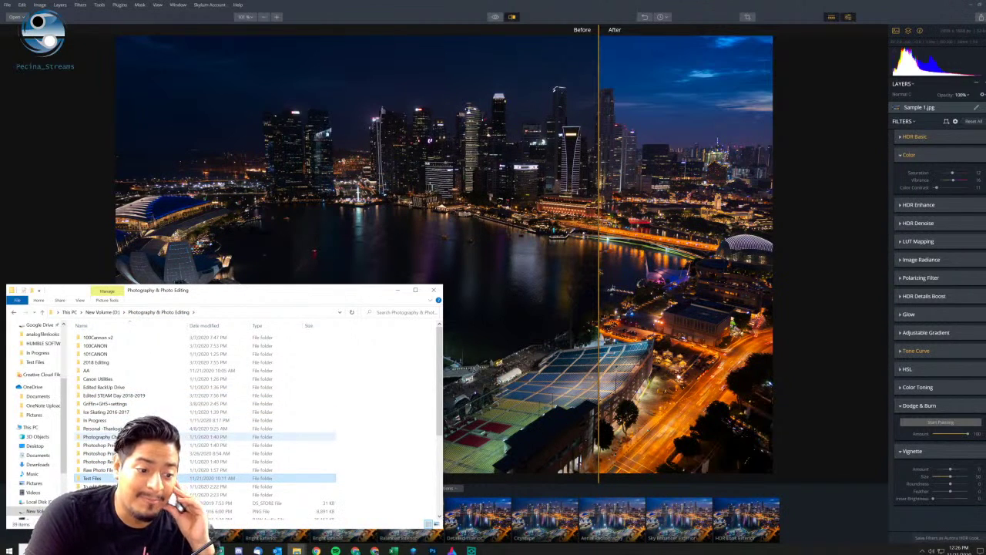
scroll(174, 455, "down", 2)
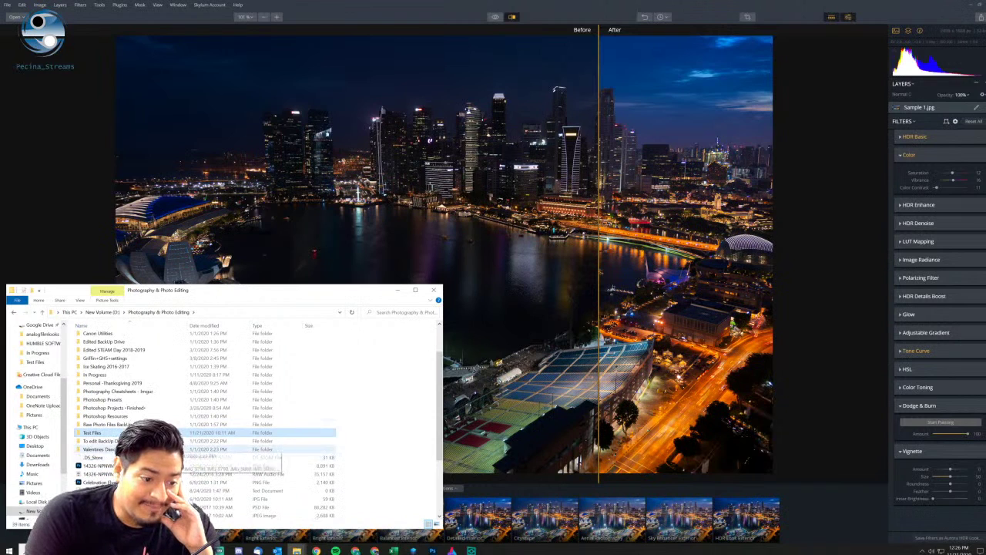
scroll(173, 439, "up", 2)
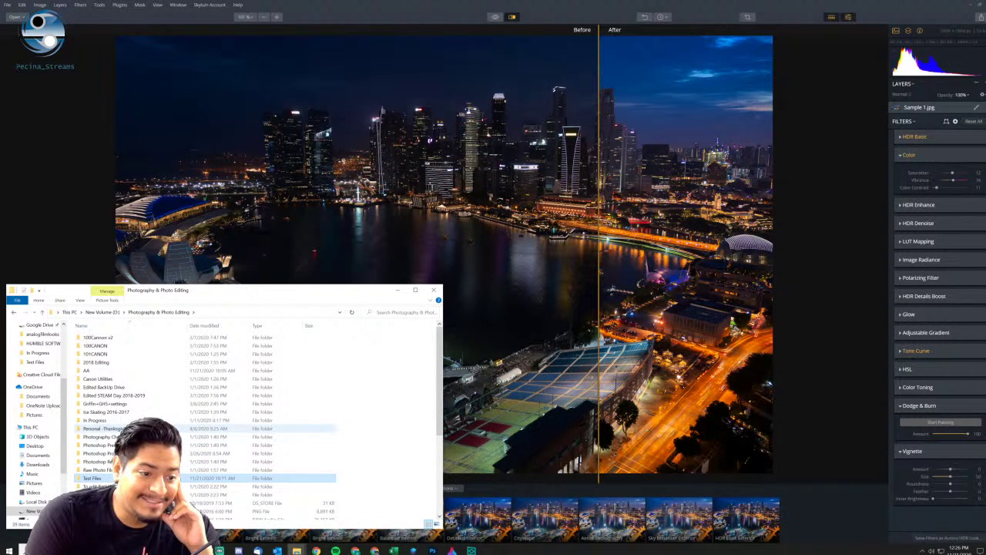
left_click(397, 289)
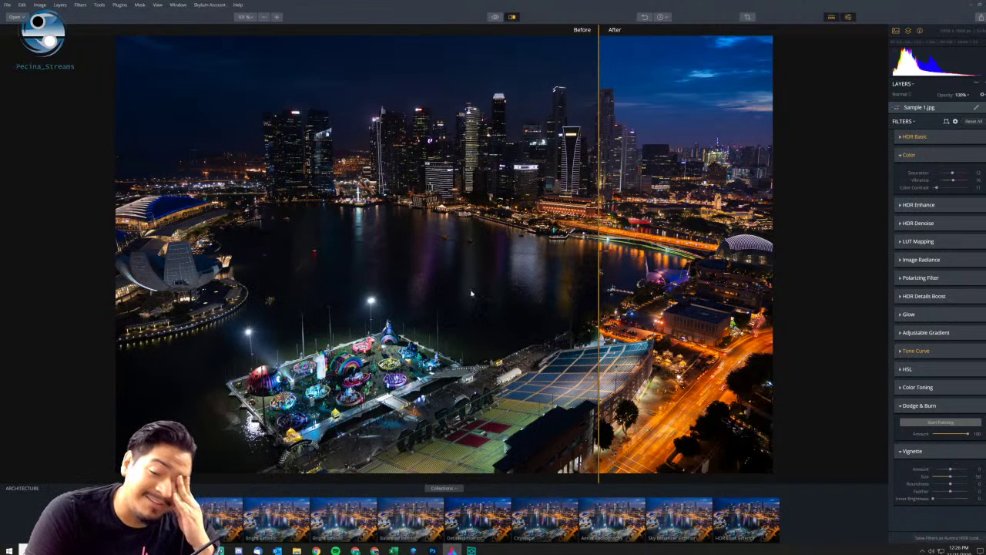
Bring the before/after divider back to the middle of the cityscape to examine both halves.
left_click_drag(598, 241, 462, 260)
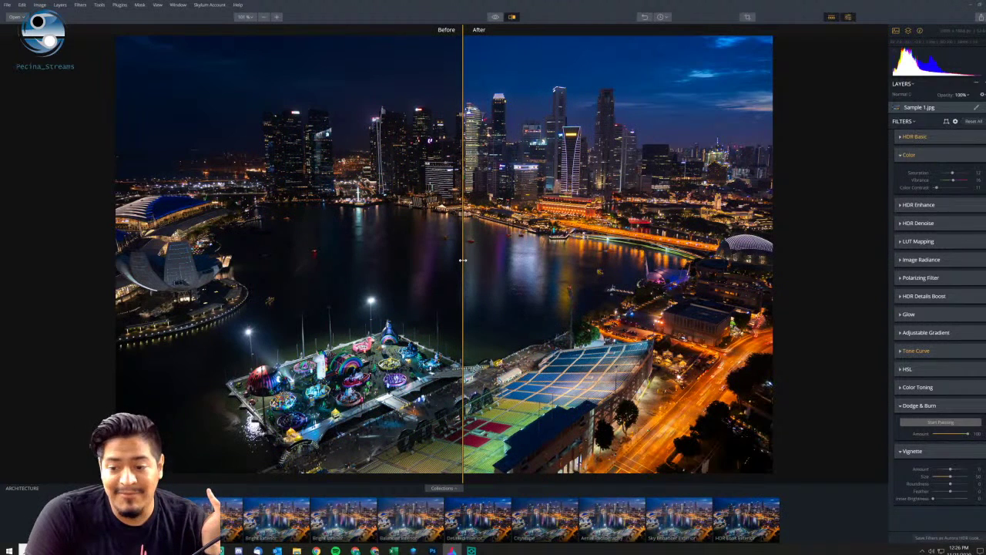
mouse_move(463, 261)
left_mouse_down()
mouse_move(528, 256)
mouse_move(466, 254)
left_mouse_up()
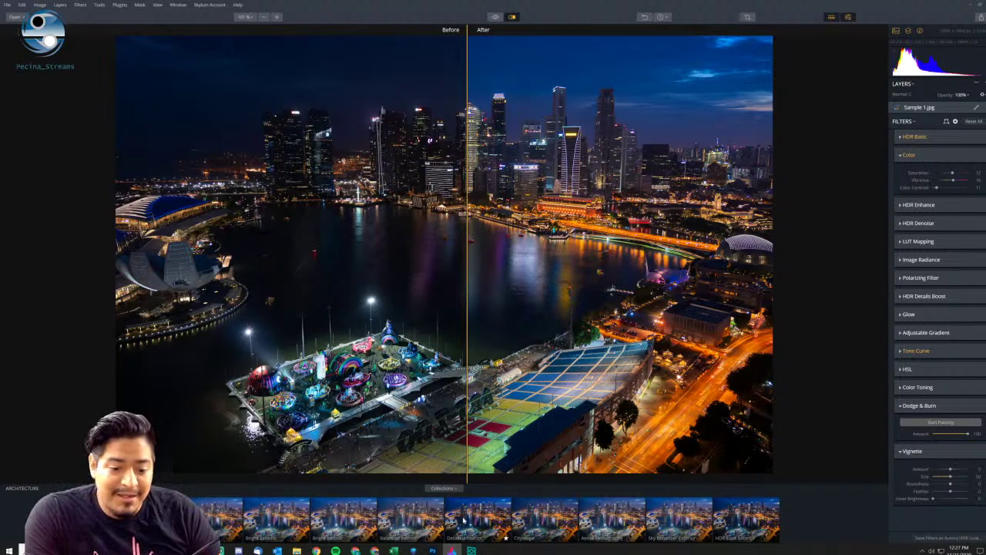
Switch to Luminar 4, set a clone source beside the middle woman's chin, and clone over her chin and neck.
left_click(413, 550)
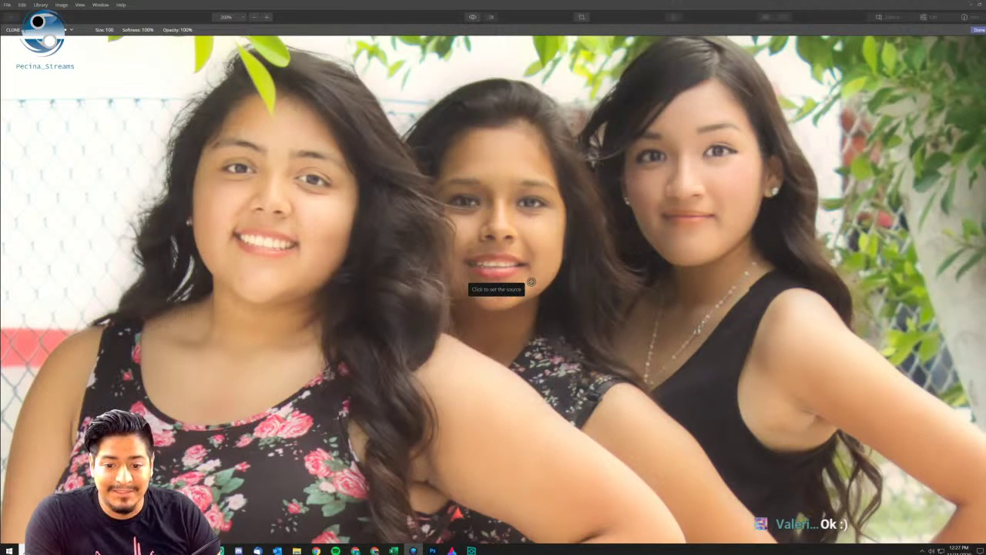
left_click(531, 282)
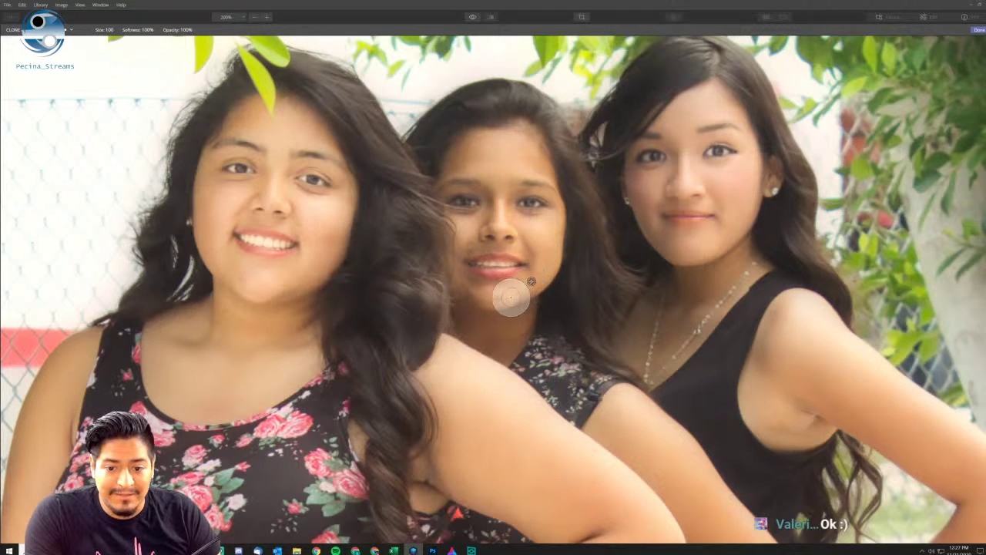
mouse_move(501, 297)
left_mouse_down()
mouse_move(560, 316)
mouse_move(504, 293)
mouse_move(542, 343)
mouse_move(541, 327)
left_mouse_up()
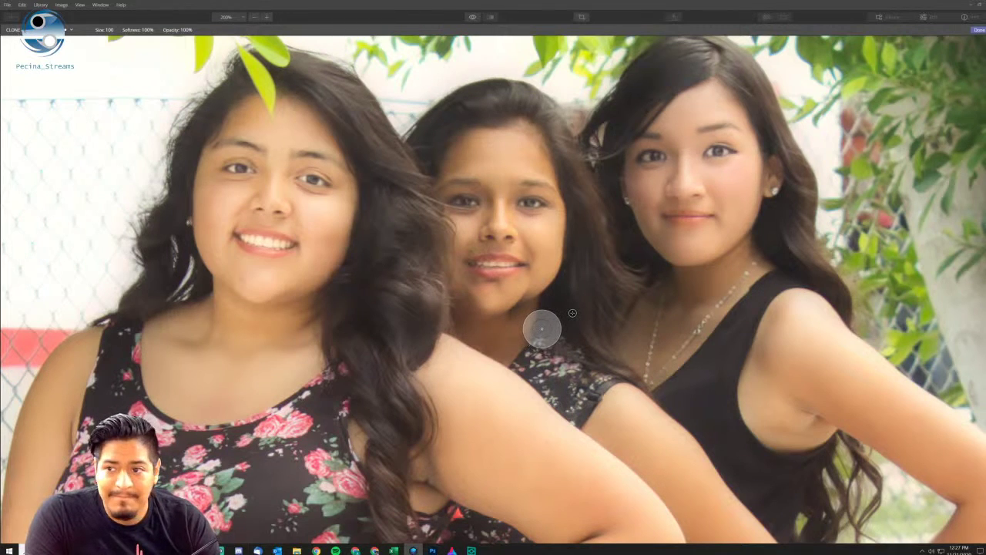
left_click(531, 279)
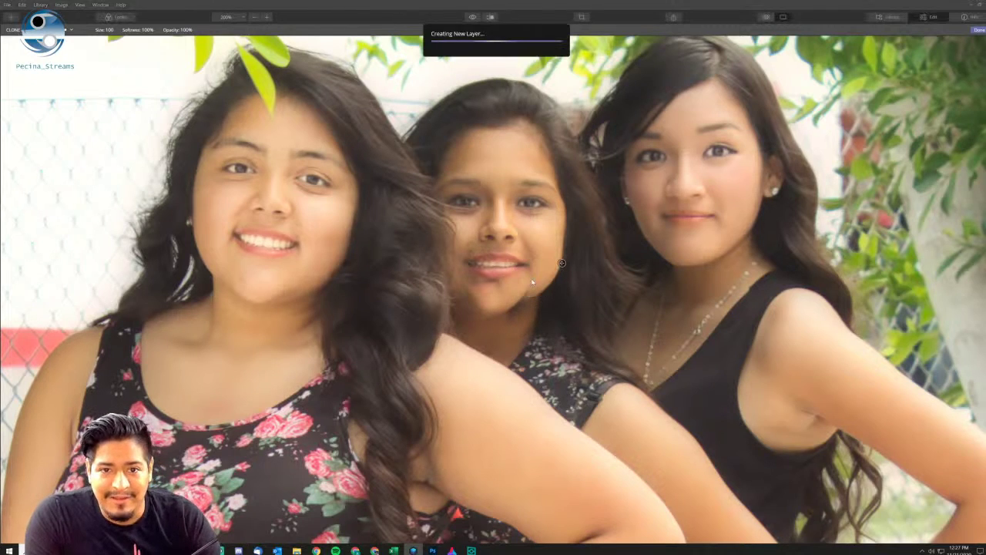
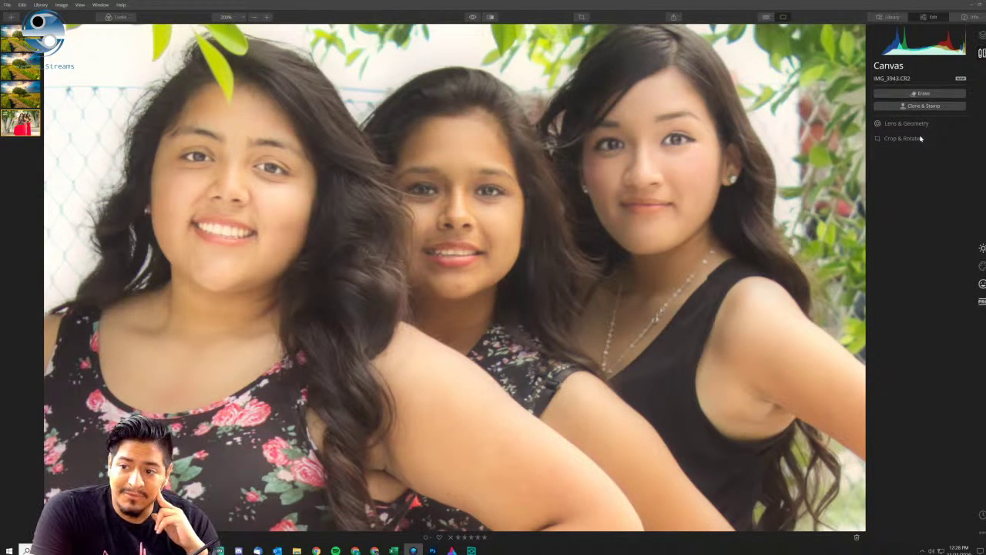
Enable Auto Distortion Corrections and Remove Chromatic Aberrations in the portrait's Lens & Geometry settings.
left_click(908, 125)
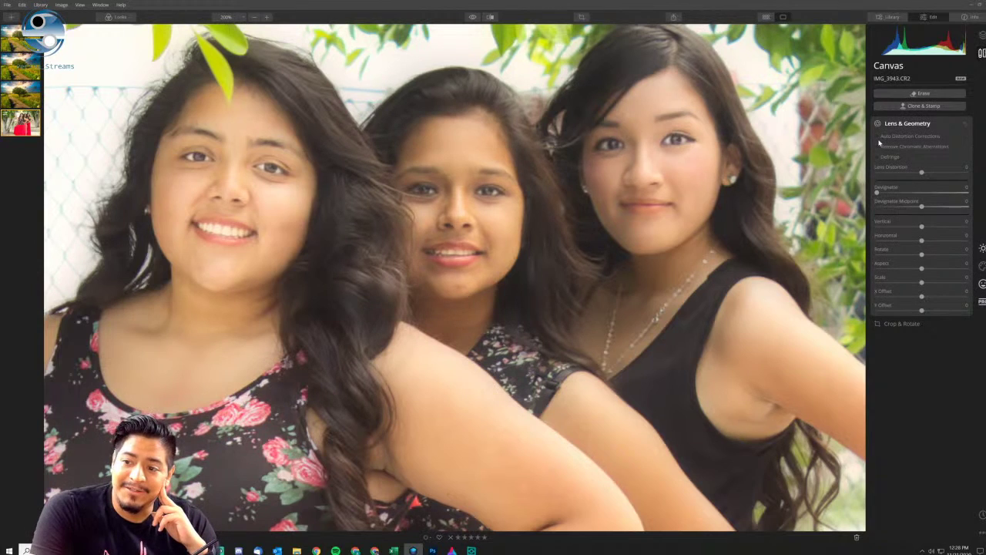
left_click(877, 135)
left_click(877, 147)
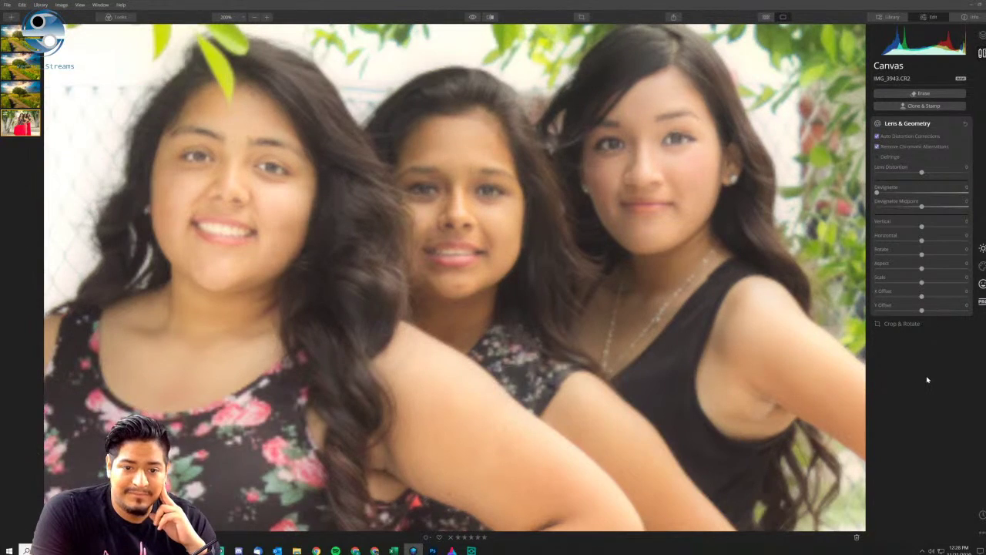
Switch Remove Chromatic Aberrations off and on to compare its effect on the whole portrait, leaving it enabled.
left_click(227, 17)
left_click(235, 25)
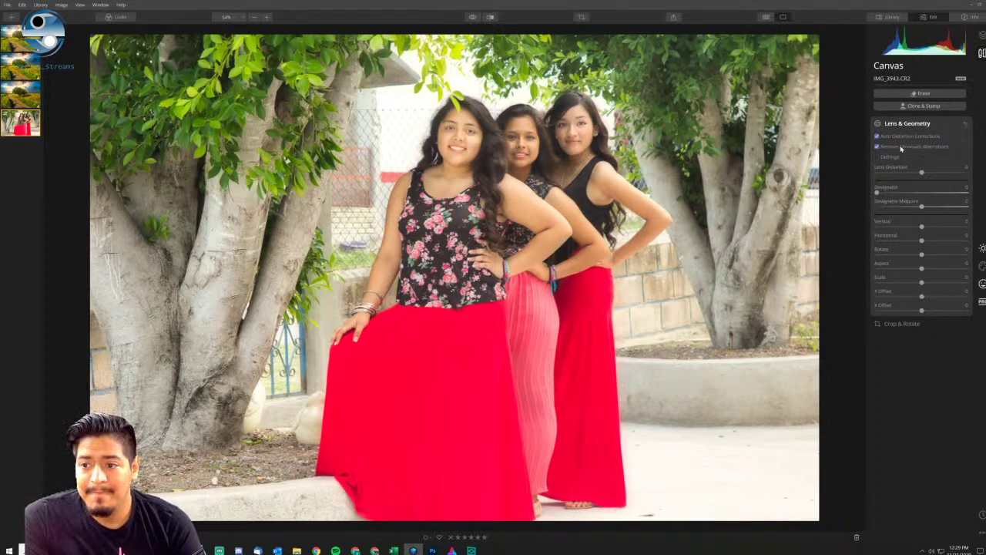
mouse_move(907, 176)
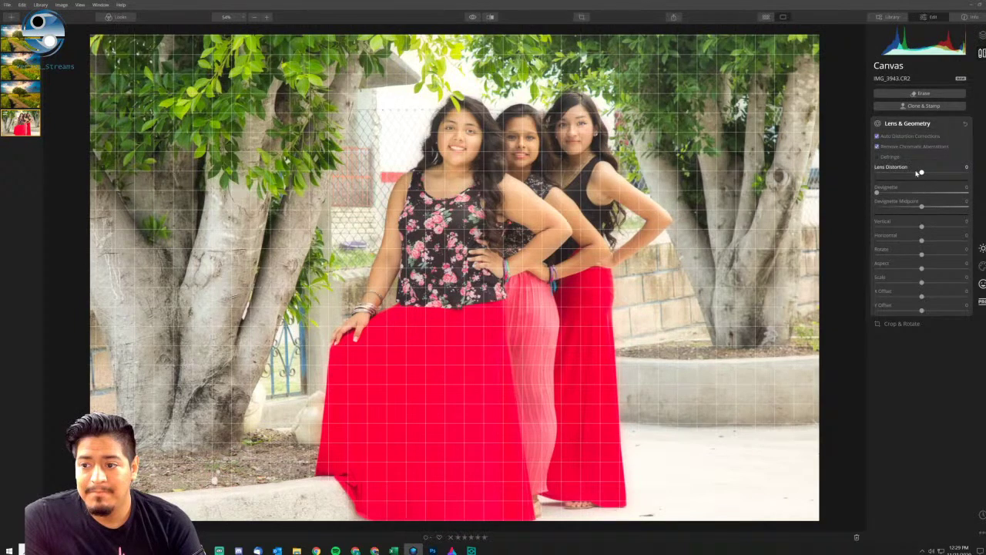
left_click(898, 149)
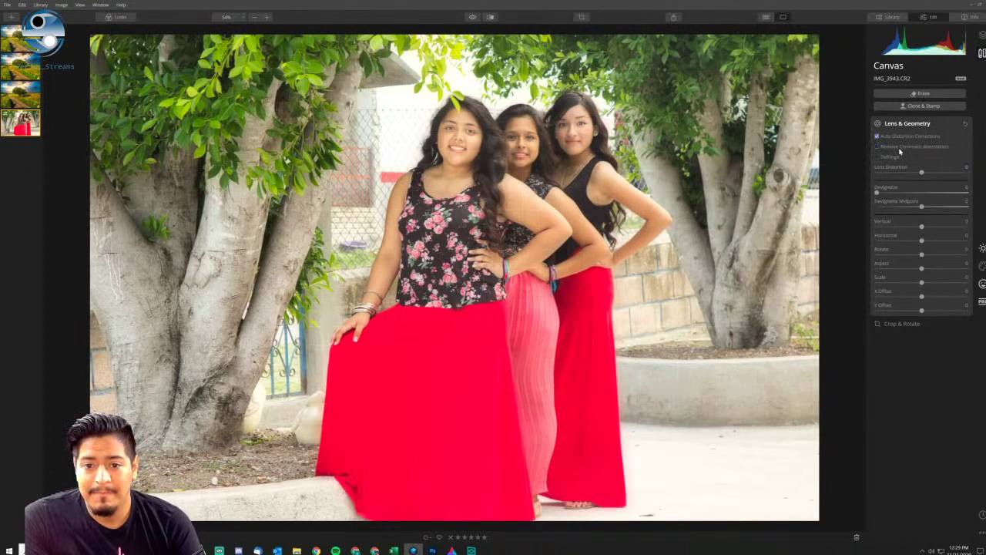
left_click(899, 151)
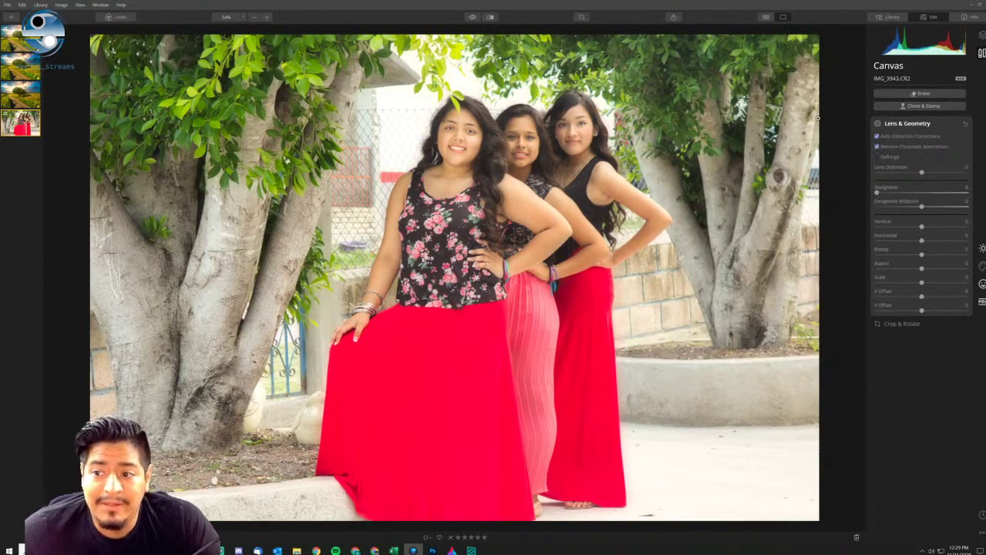
Compare the edited tree landscape versions and the group portrait by viewing them one after another, ending on the portrait.
left_click(17, 45)
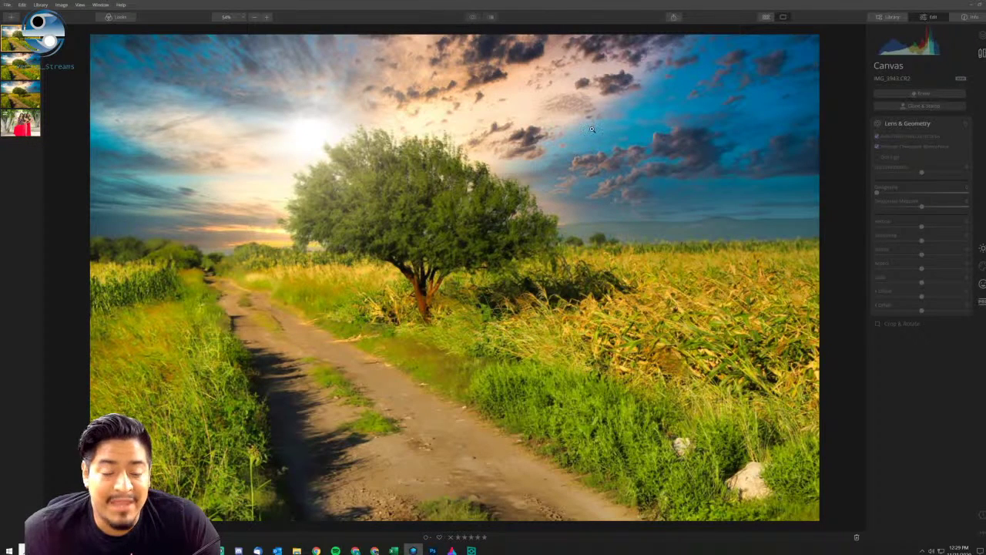
left_click(21, 124)
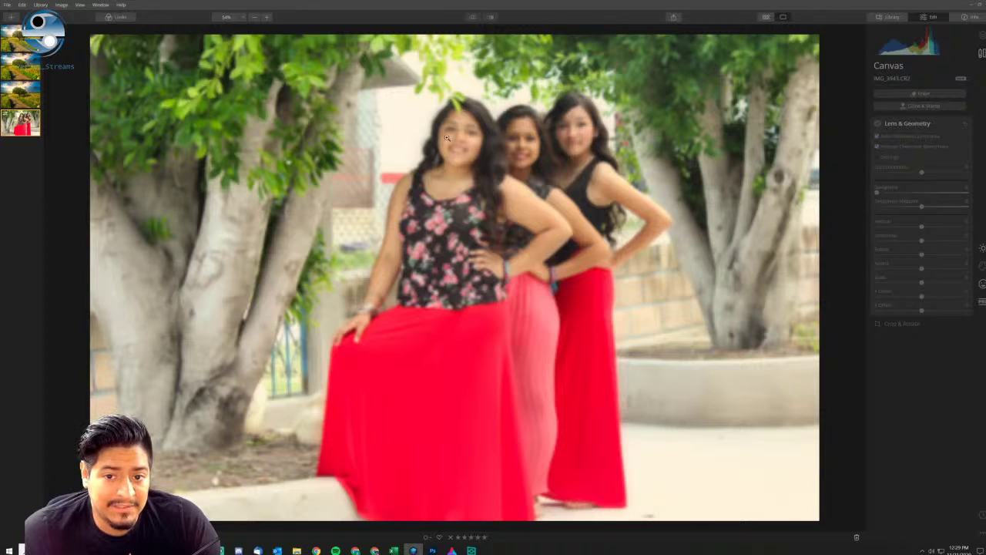
left_click(20, 38)
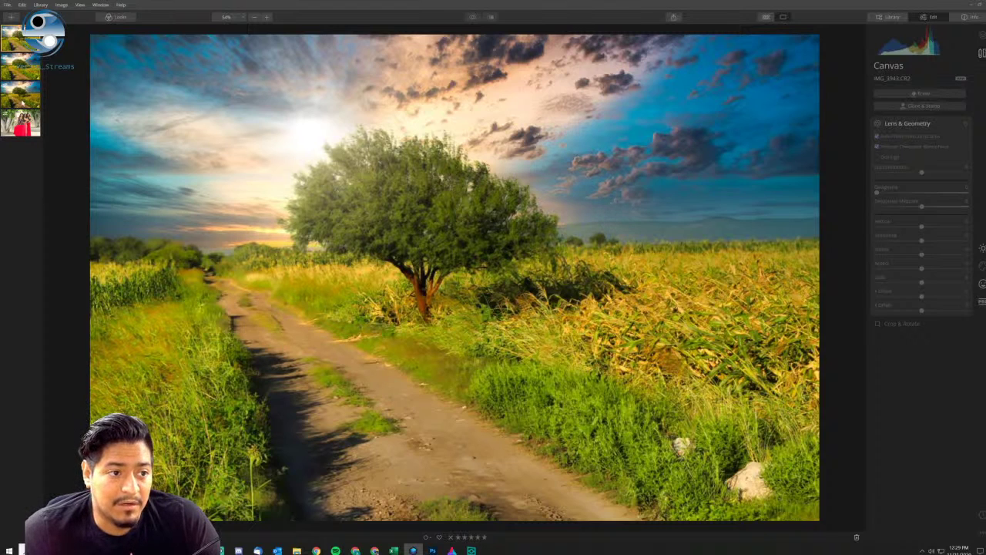
left_click(21, 102)
left_click(14, 66)
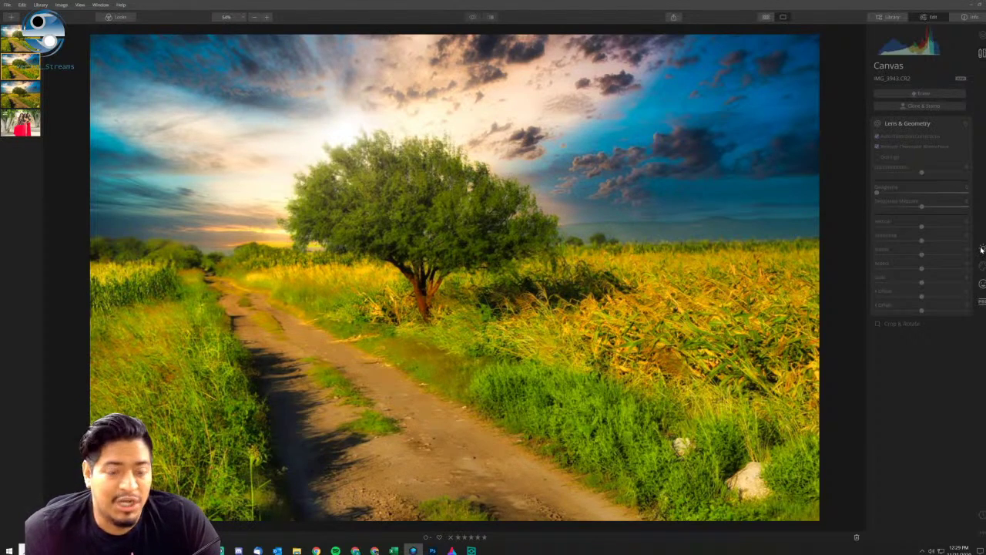
left_click(31, 124)
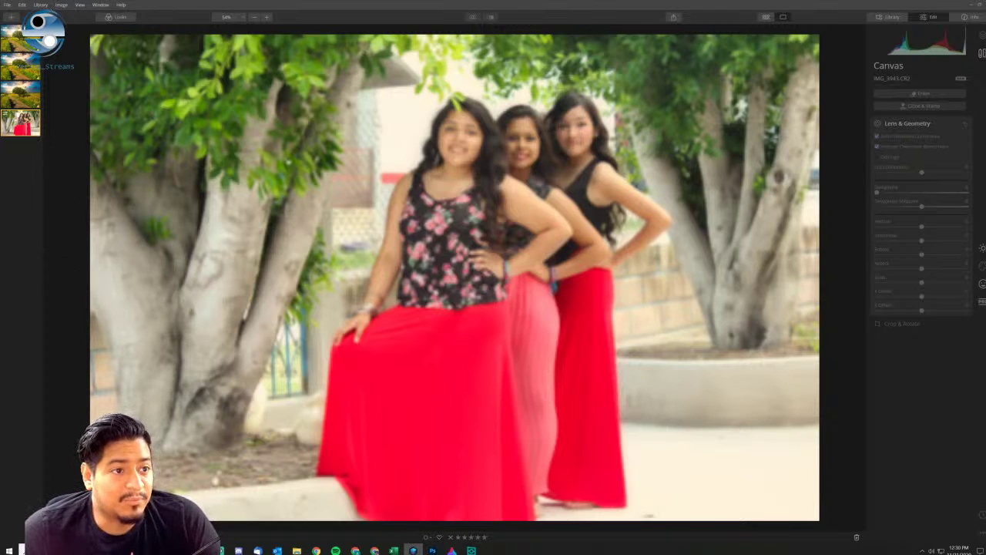
Find the view option for Luminar Looks and show the Looks panel below the portrait.
left_click(61, 4)
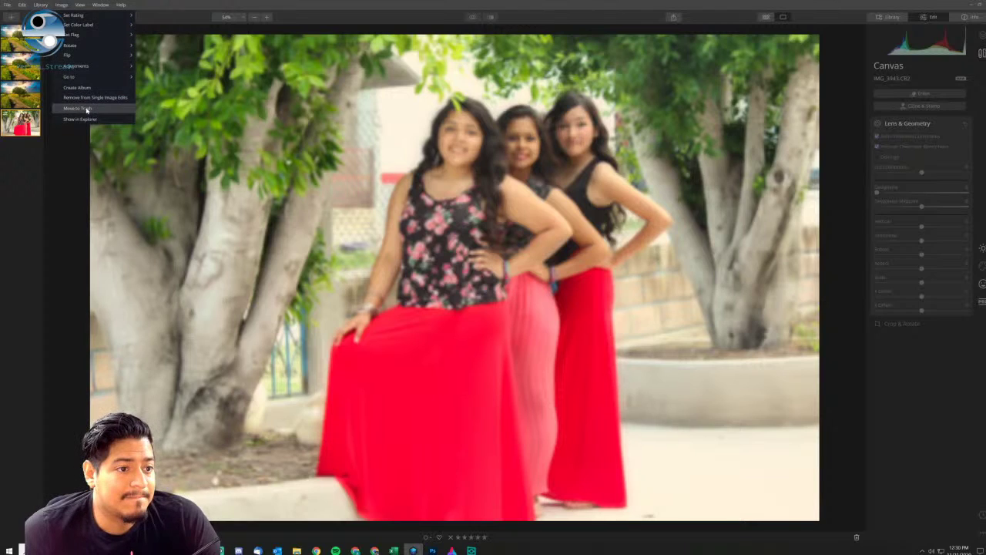
left_click(62, 5)
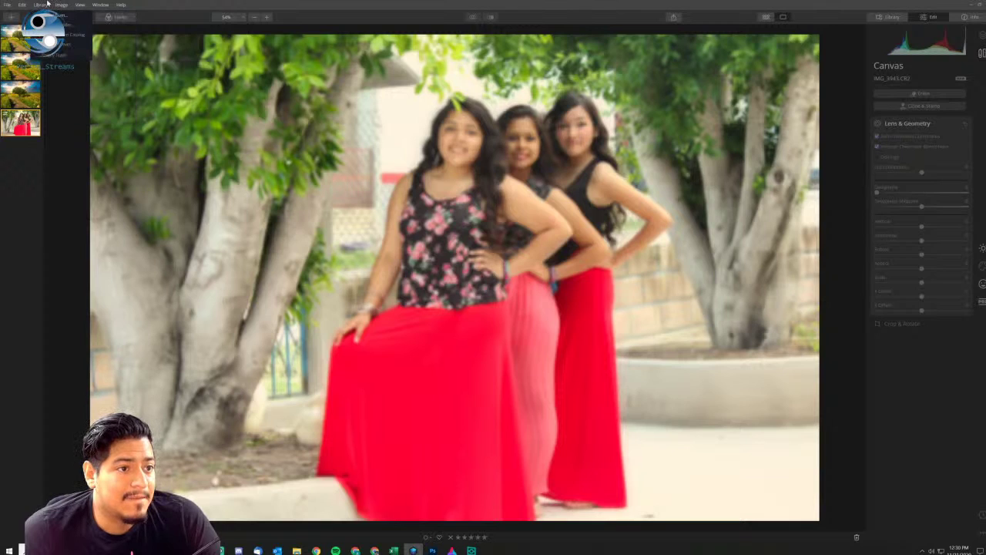
left_click(80, 5)
left_click(80, 5)
left_click(82, 6)
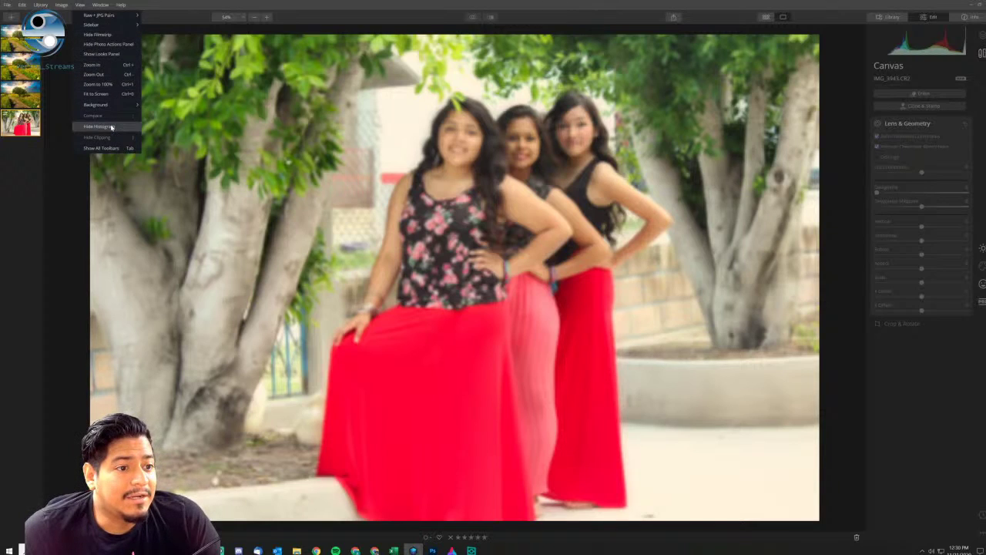
left_click(107, 54)
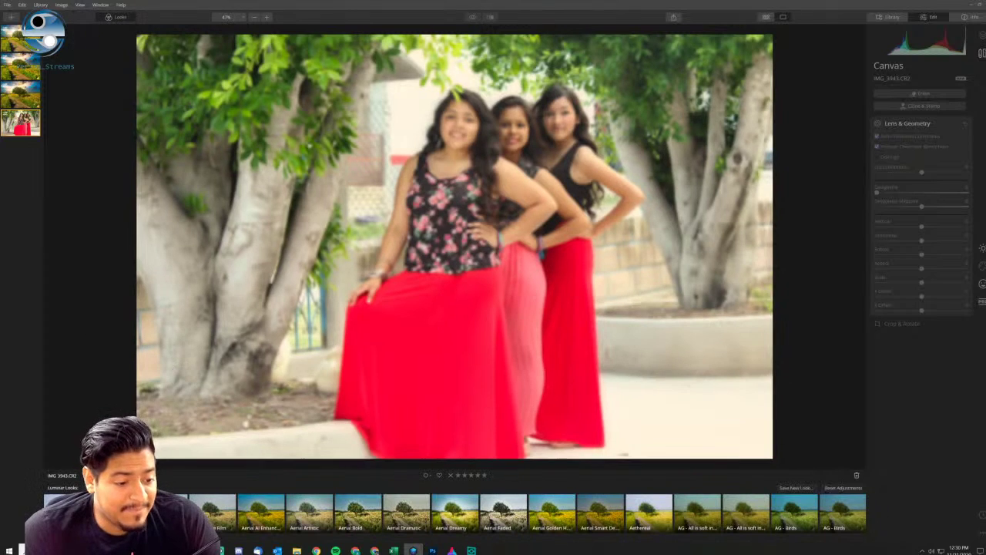
Look through the Luminar Looks collections and open the first tree landscape photo to preview the looks on it.
left_click(61, 487)
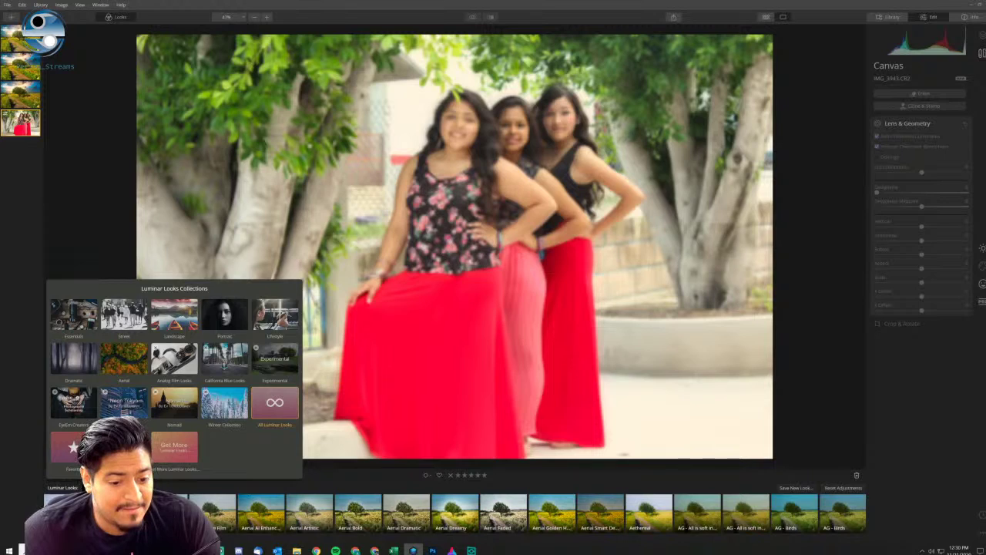
key("Escape")
left_click(62, 487)
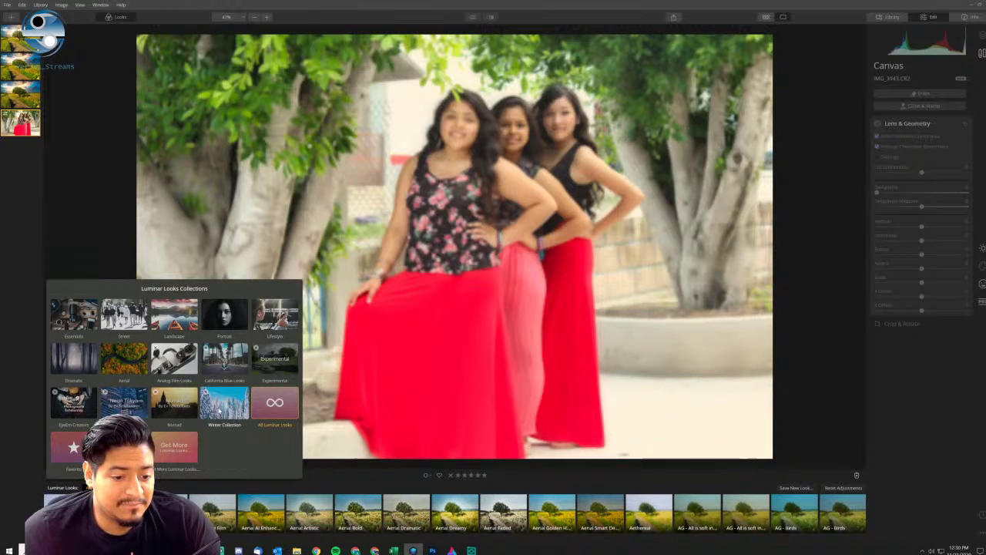
left_click(54, 65)
left_click(21, 39)
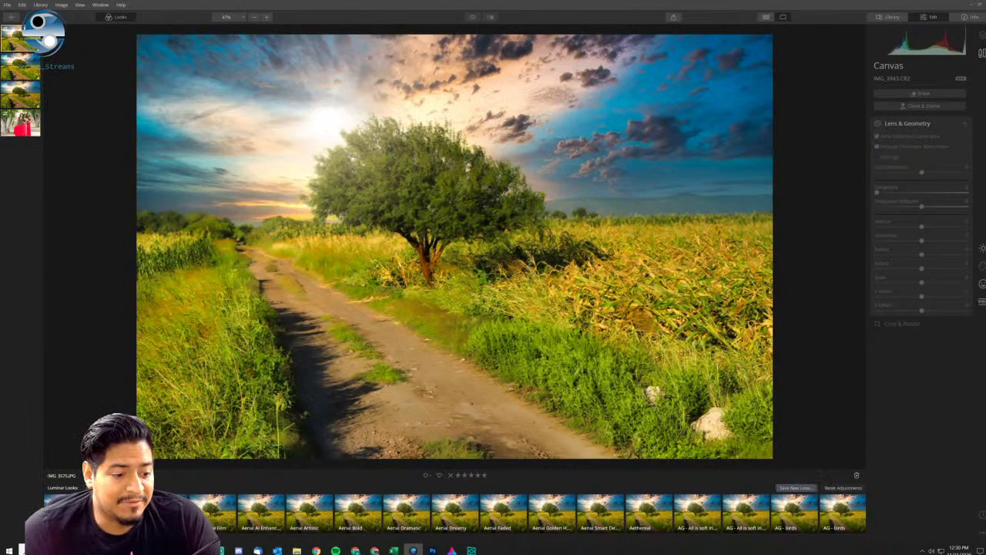
left_click(63, 487)
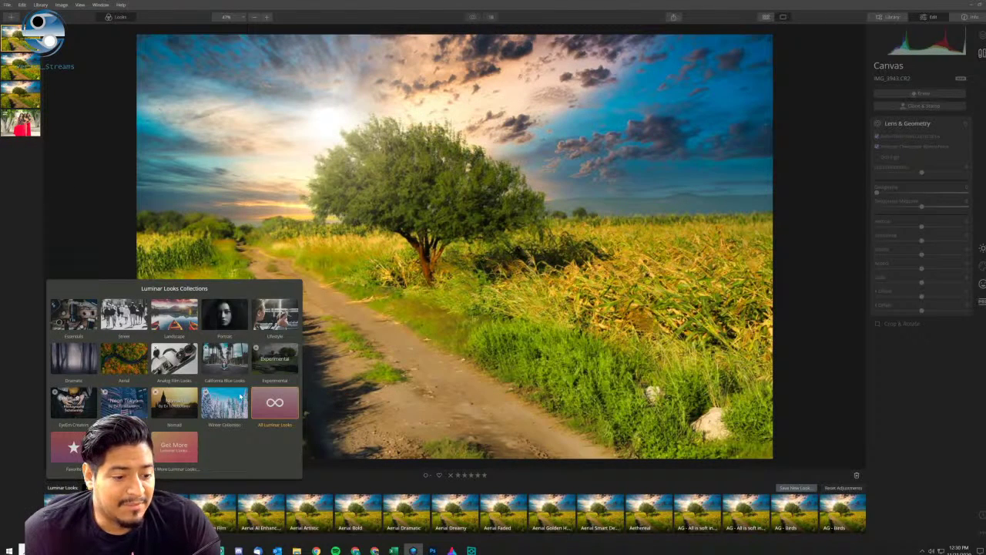
left_click(874, 496)
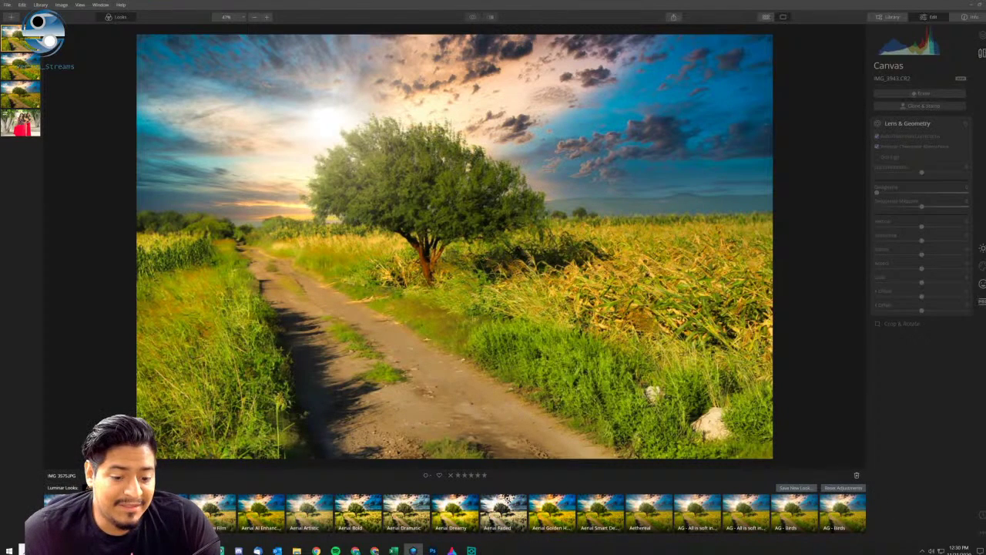
Apply the Snowy Texture look to the tree landscape photo and reduce the look's strength.
scroll(671, 524, "down", 5)
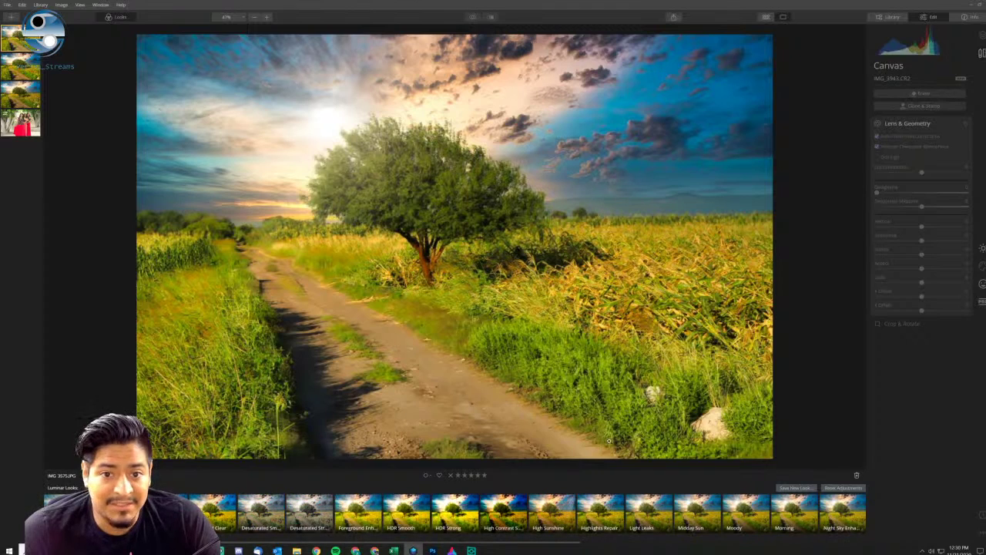
scroll(756, 540, "down", 5)
scroll(755, 544, "down", 3)
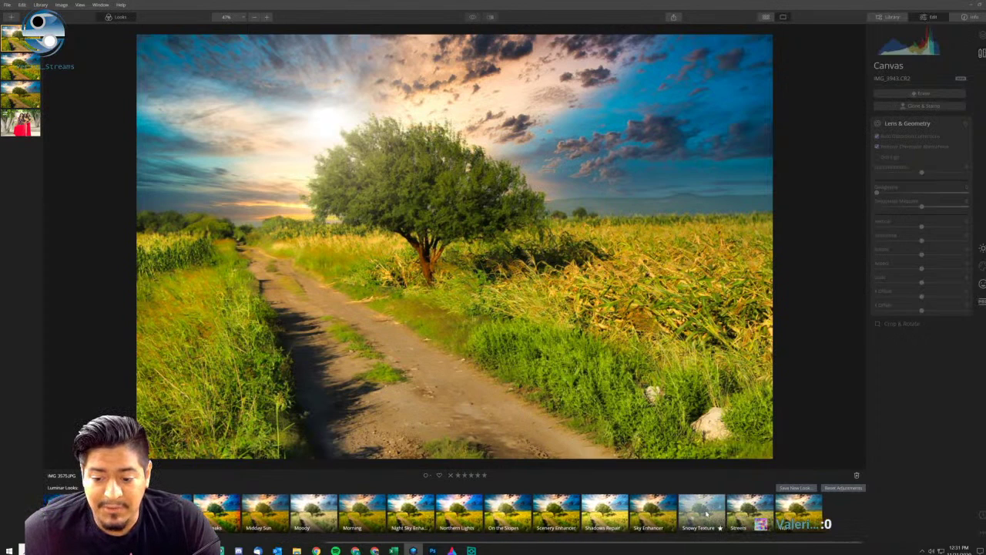
left_click(706, 514)
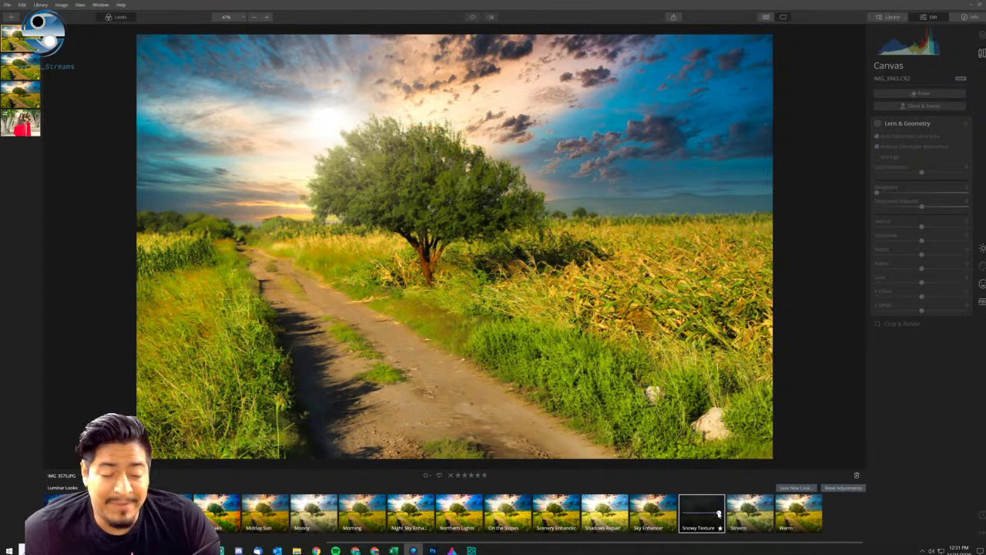
left_click_drag(719, 514, 693, 512)
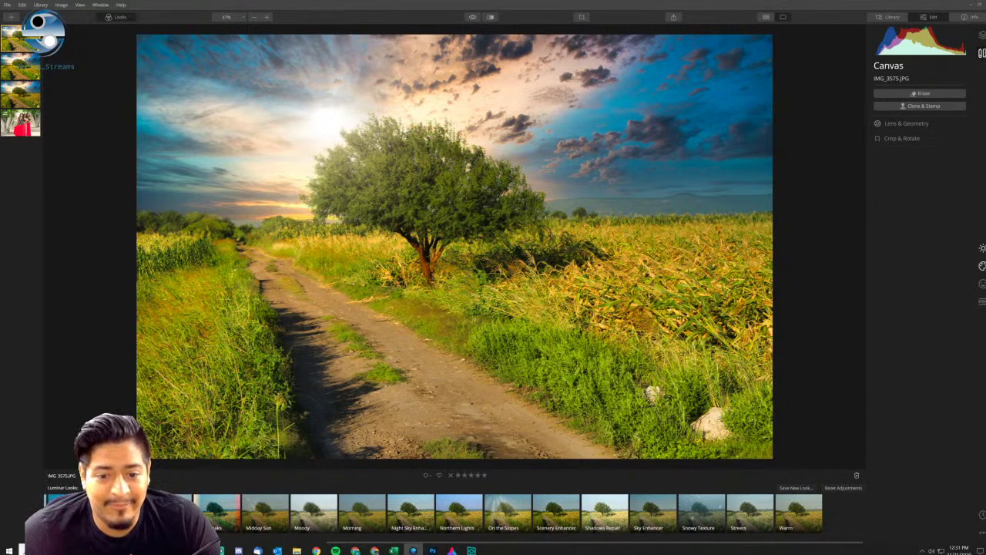
left_click(707, 507)
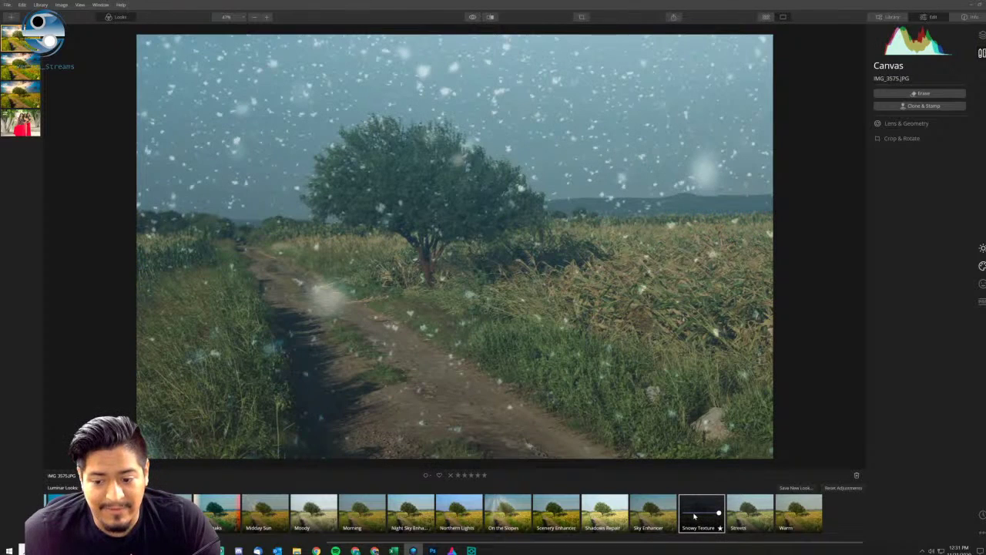
left_click(699, 514)
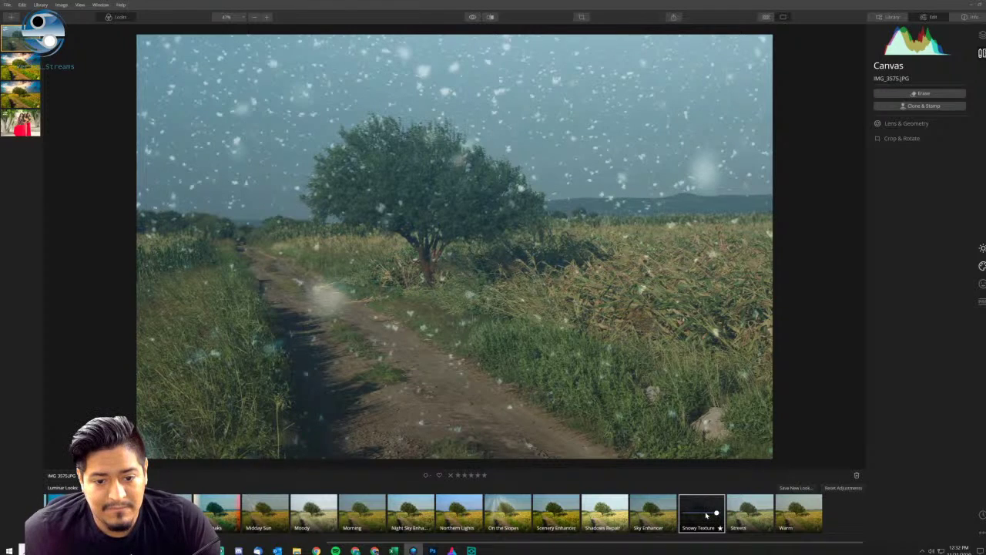
mouse_move(718, 514)
left_mouse_down()
mouse_move(690, 513)
mouse_move(705, 514)
left_mouse_up()
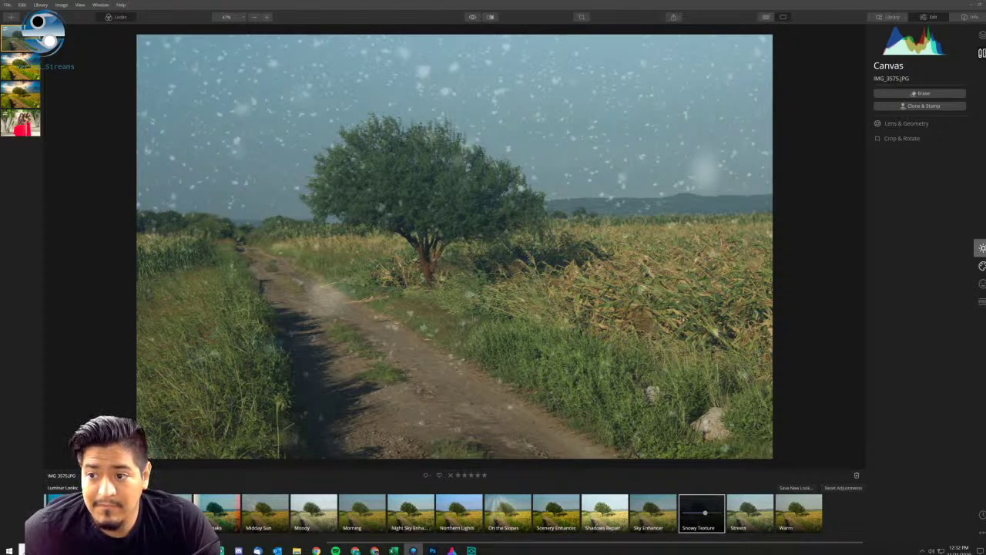
Check the Light, Color and Mystical settings behind the look, switching Mystical off and on to compare its effect.
left_click(983, 248)
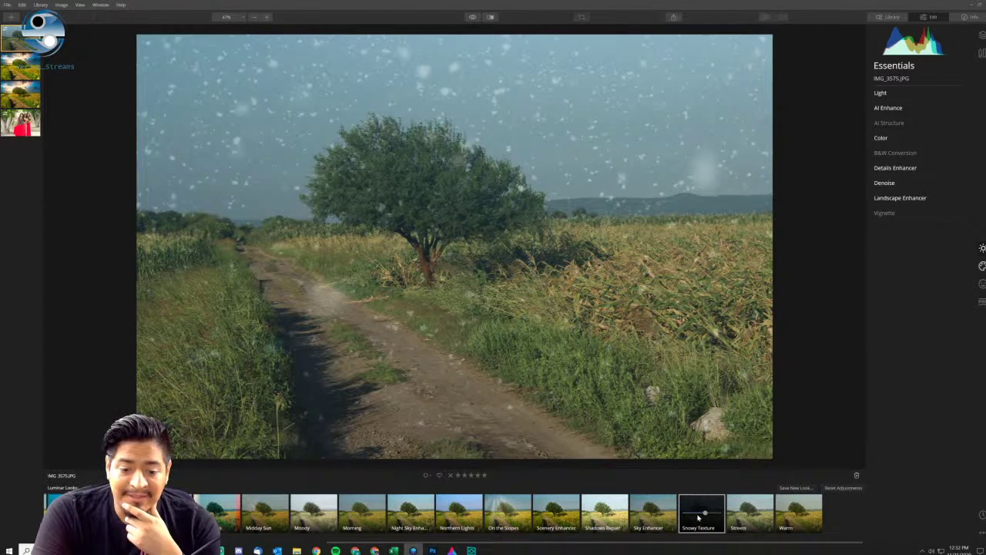
left_click(902, 94)
left_click(902, 94)
left_click(905, 138)
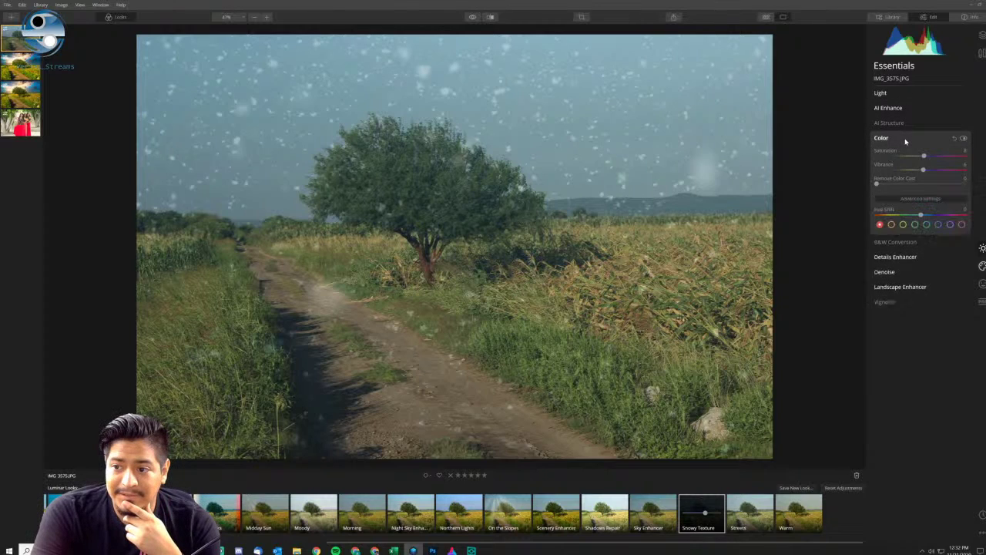
left_click(905, 138)
left_click(982, 267)
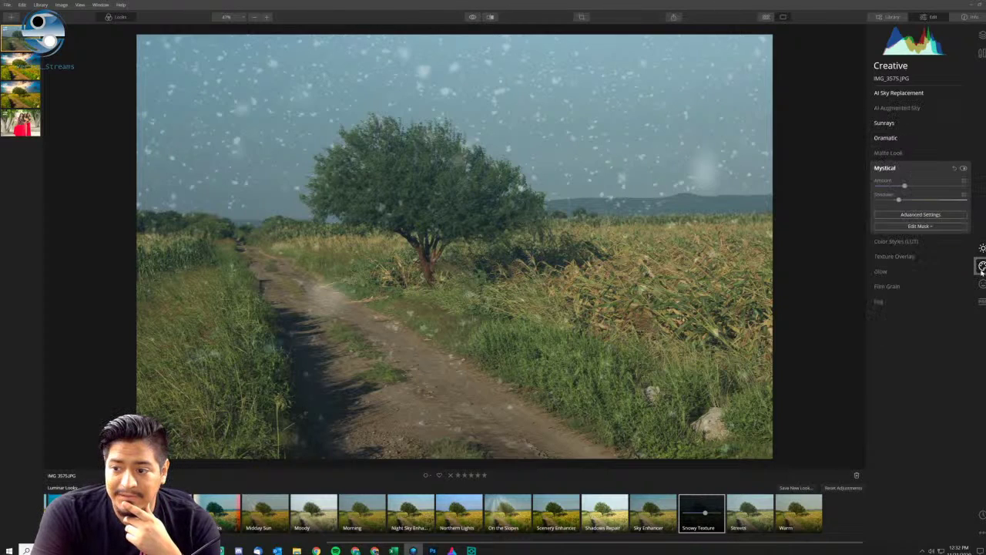
left_click(964, 168)
left_click(964, 168)
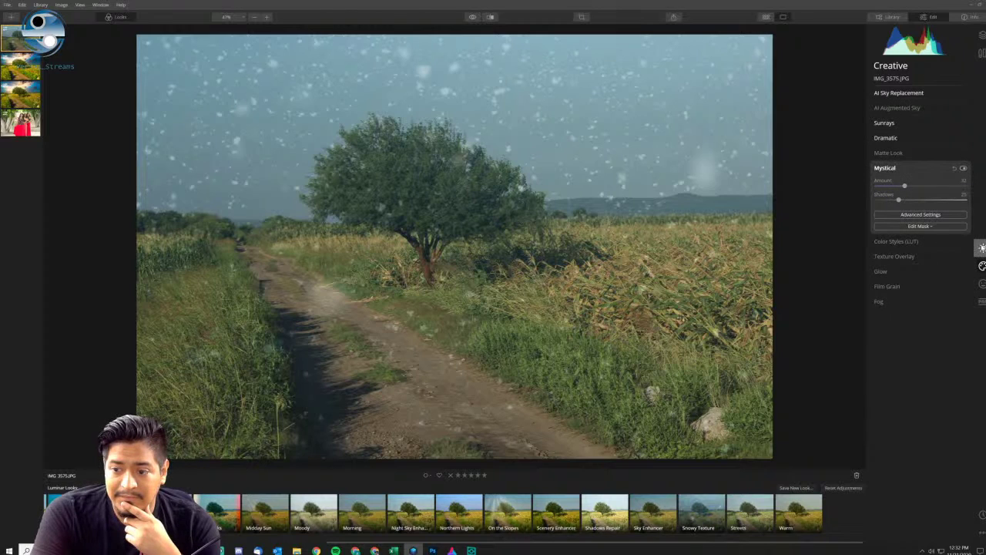
left_click(983, 248)
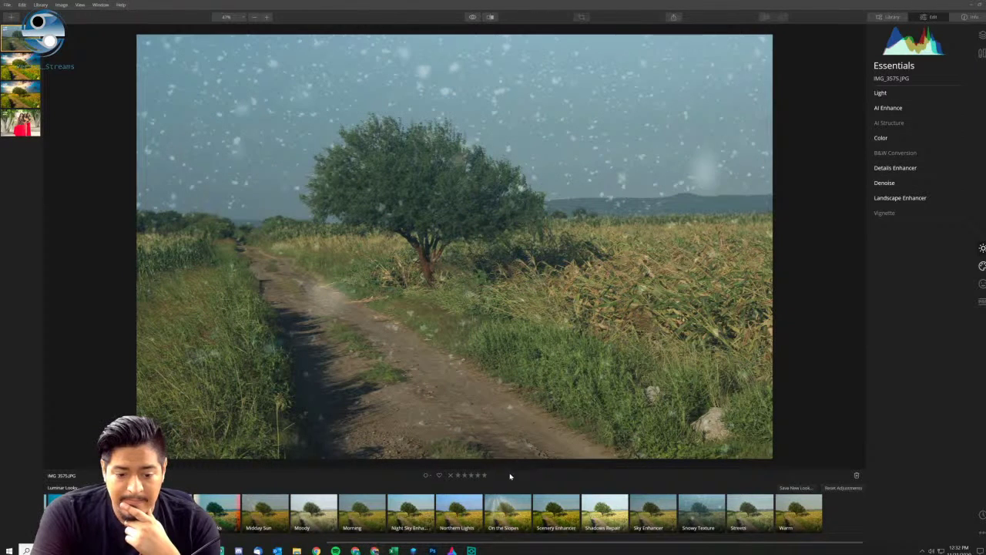
left_click_drag(577, 544, 609, 532)
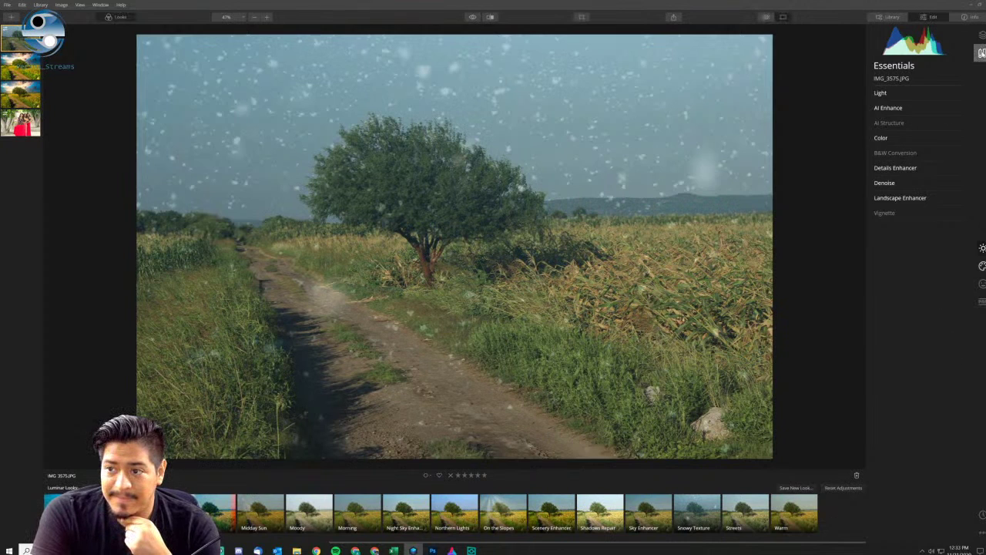
left_click(114, 18)
left_click(113, 19)
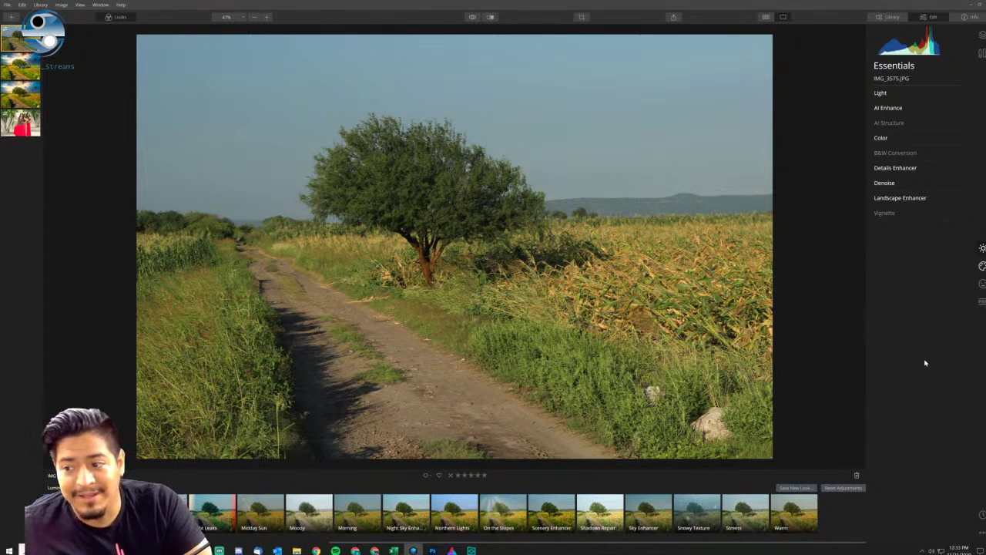
left_click(982, 265)
left_click(981, 247)
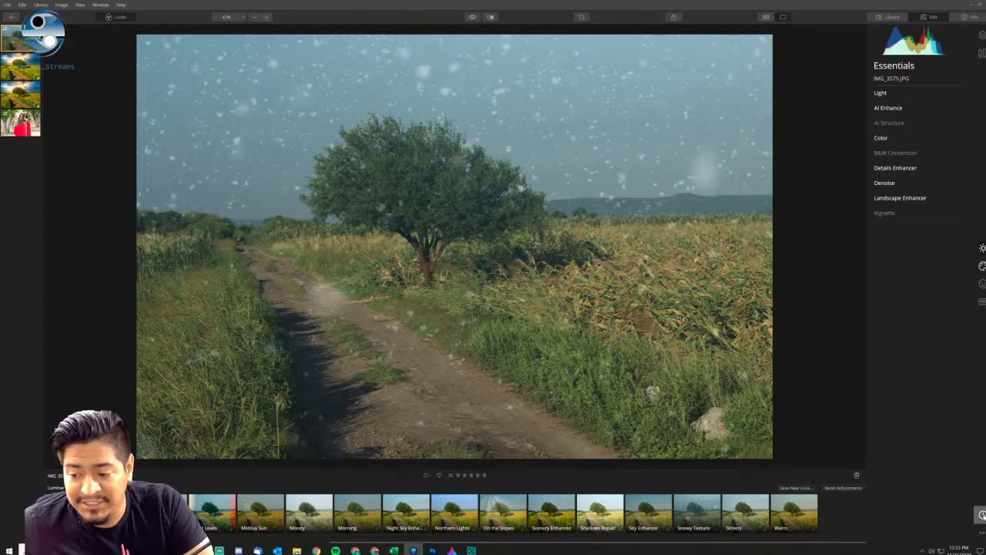
Revert the photo in its edit history to the Mystical Amount +32 state, before the Snowy Texture look.
left_click(982, 515)
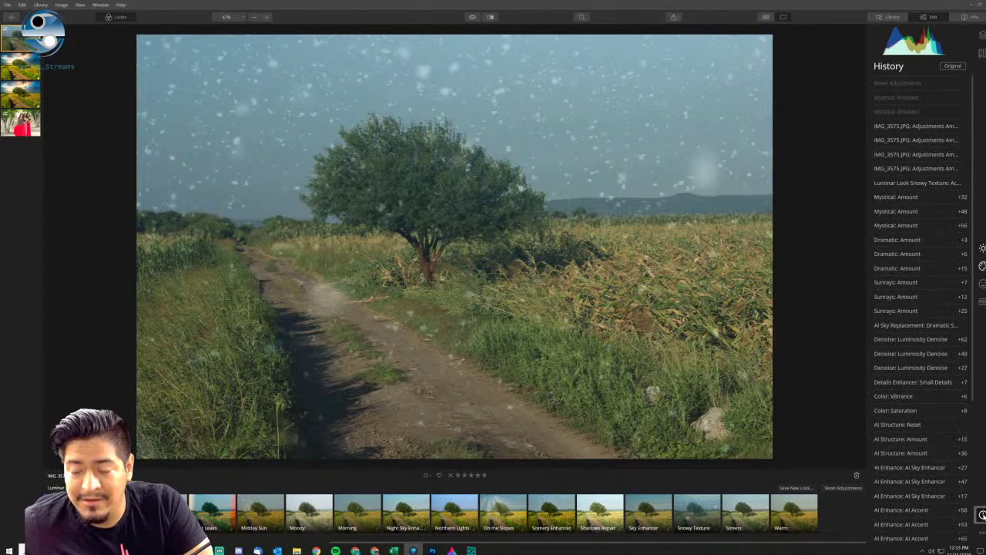
left_click(916, 186)
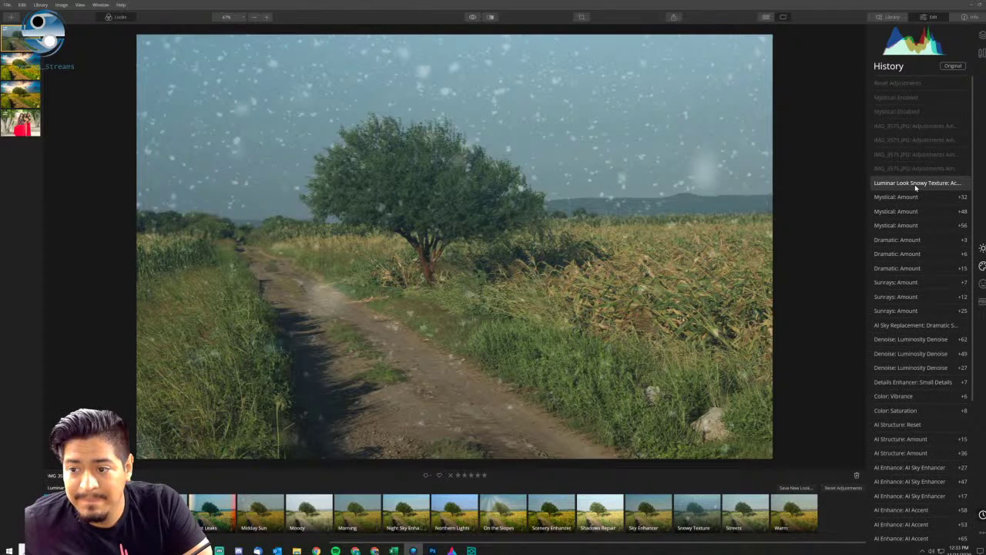
left_click(916, 197)
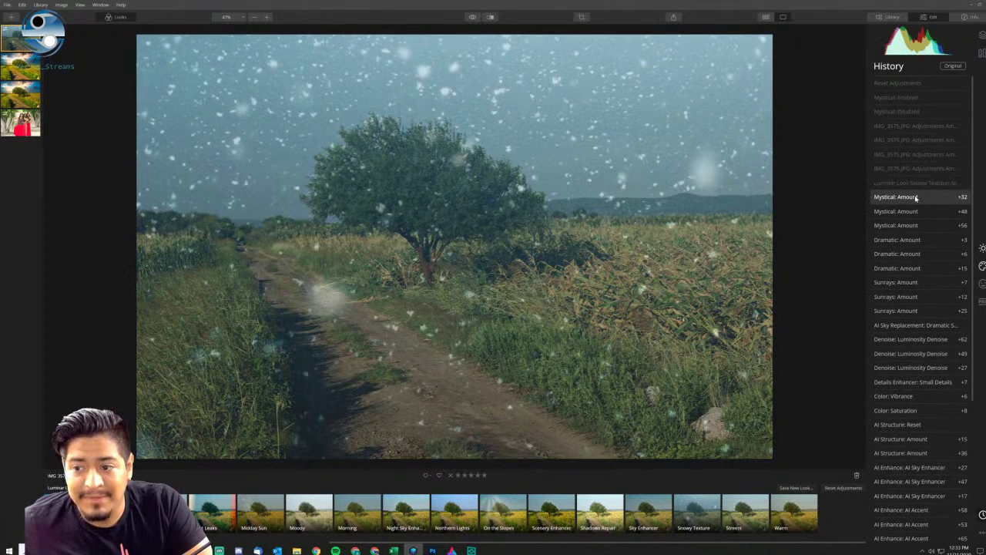
left_click(911, 239)
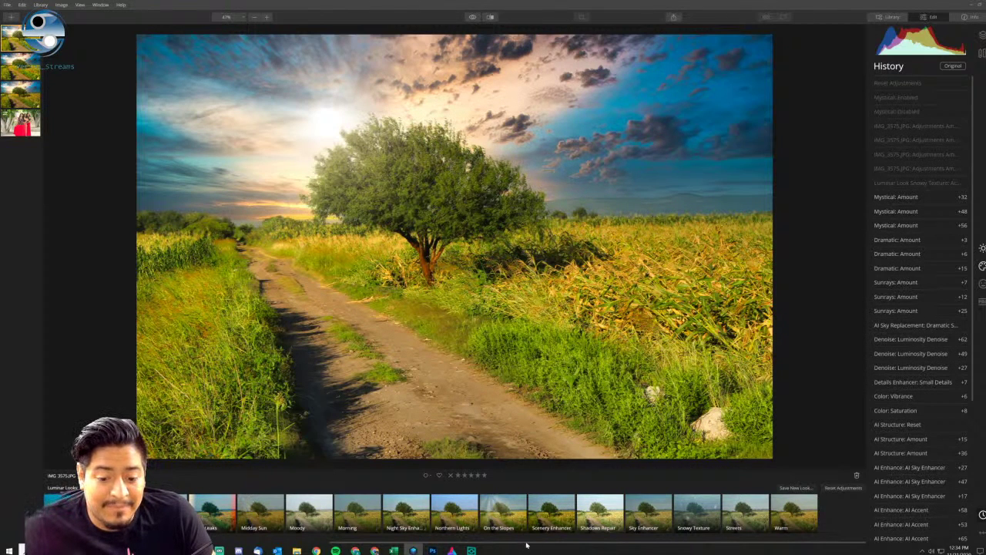
Try the Snowy Texture look on the landscape again, undo it and return to the Essentials tools.
scroll(274, 537, "left", 5)
left_click_drag(274, 540, 636, 547)
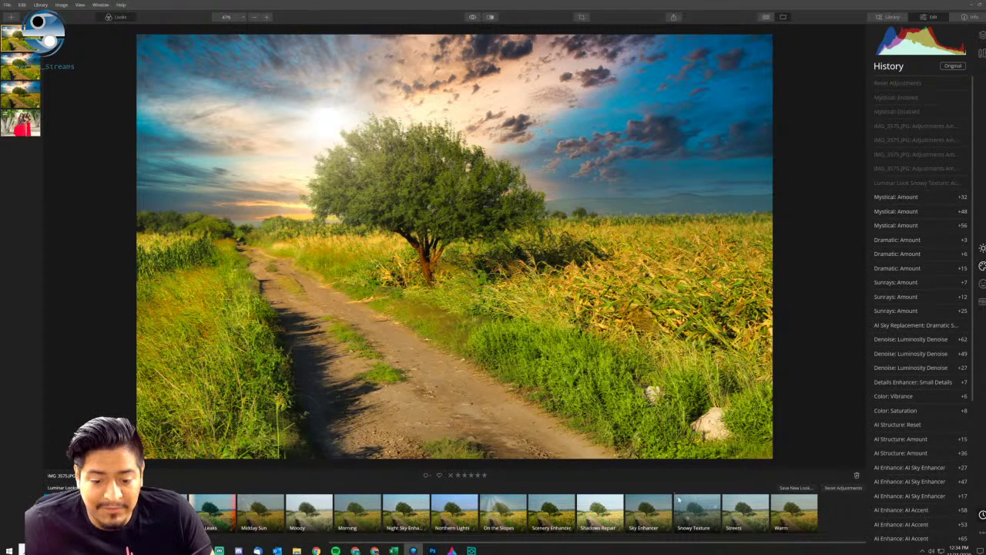
left_click(691, 509)
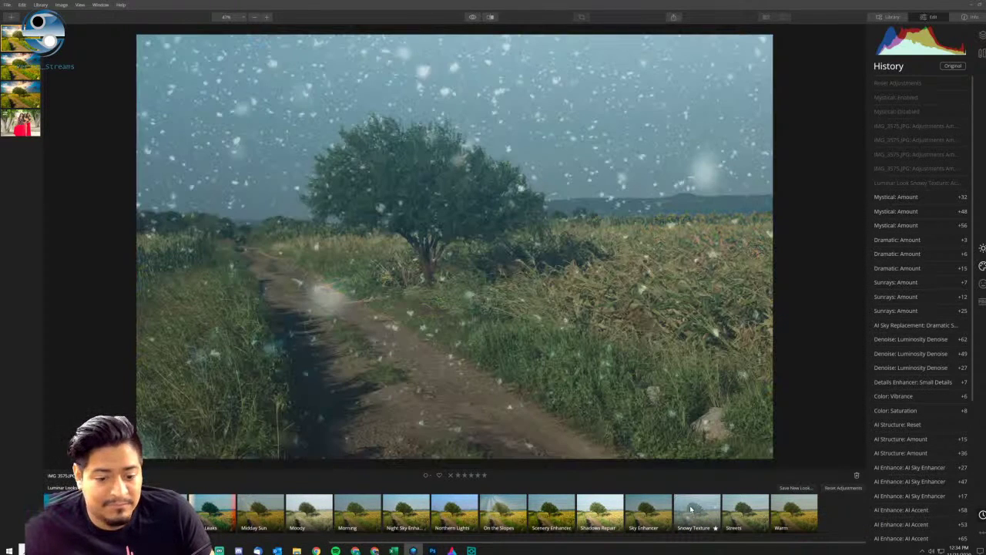
key("ctrl+z")
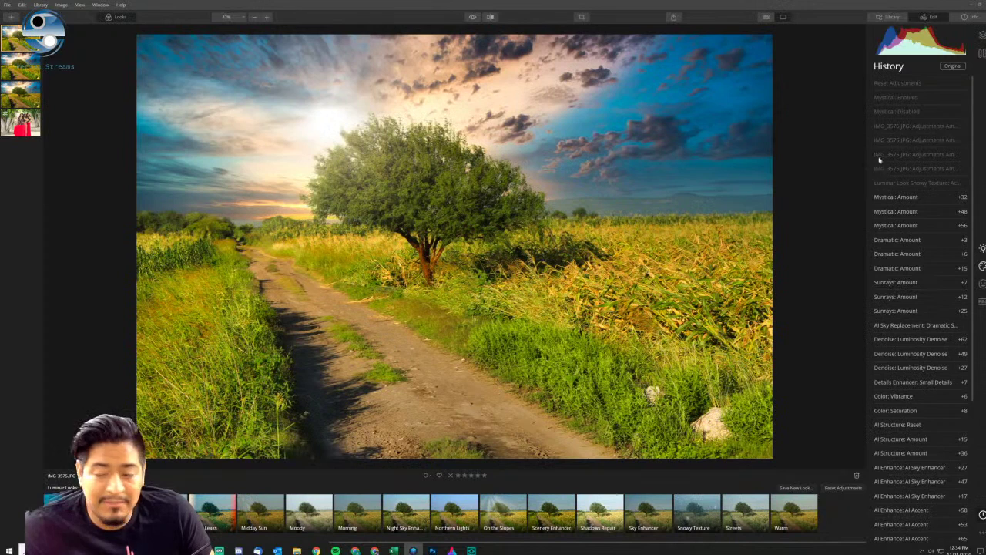
left_click(981, 247)
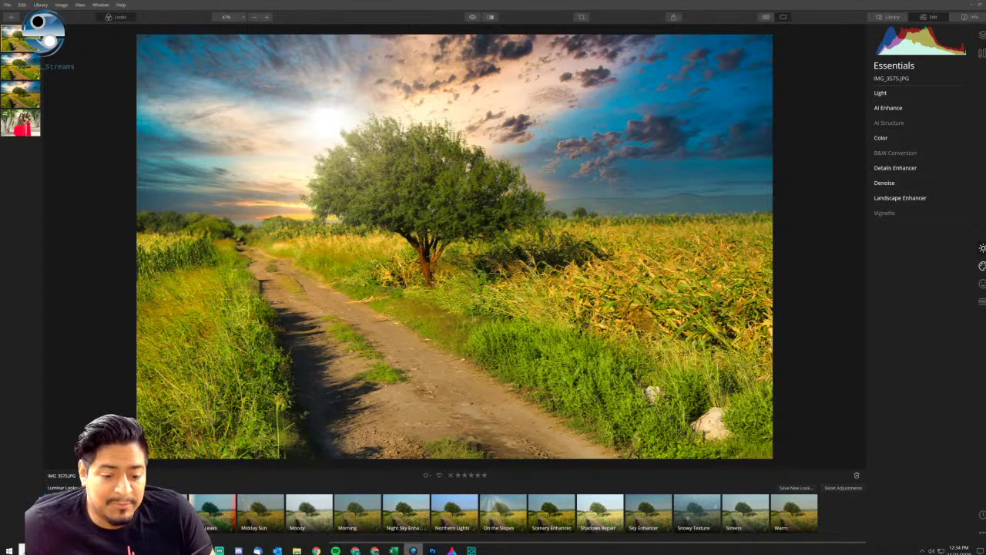
Switch to the Humble Bundle page in Chrome and look over the Luminar 4 bundle from its introduction to the purchase section.
mouse_move(413, 550)
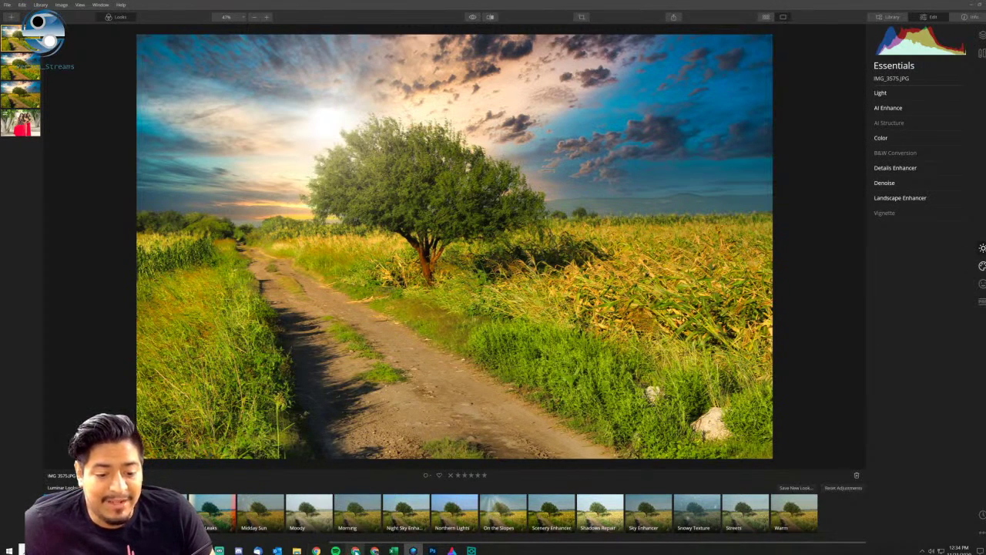
mouse_move(356, 550)
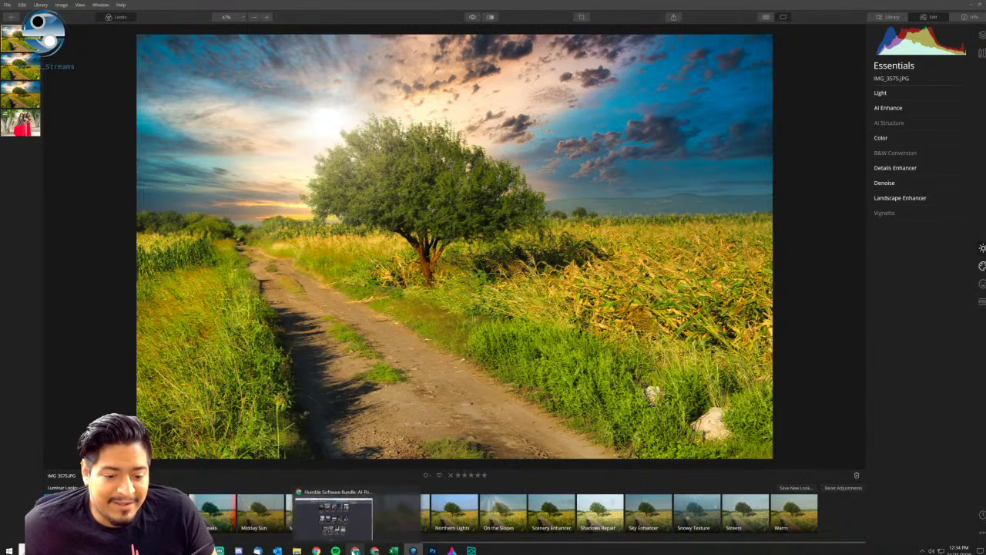
left_click(316, 515)
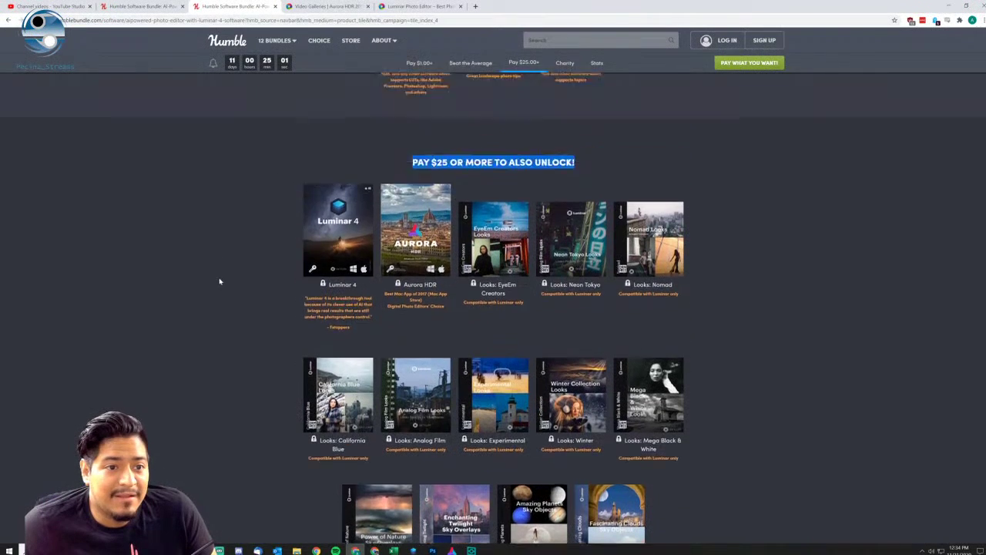
scroll(219, 281, "up", 15)
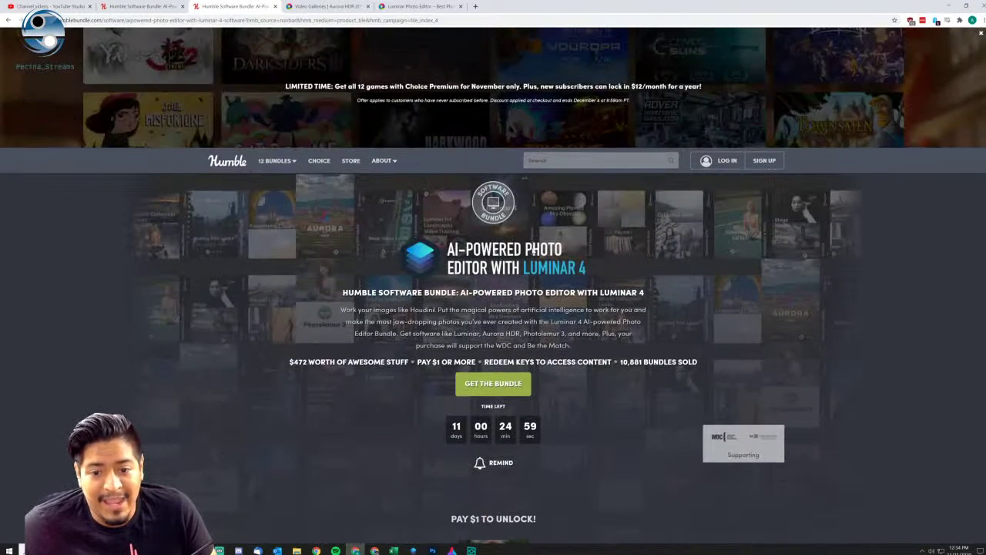
scroll(313, 308, "down", 18)
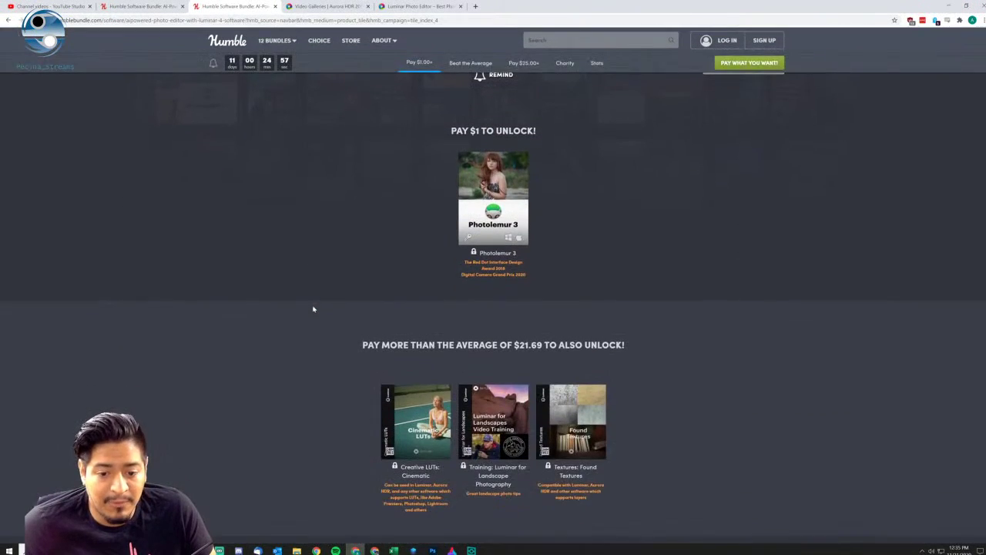
scroll(277, 316, "up", 2)
scroll(251, 320, "up", 3)
scroll(250, 320, "down", 10)
scroll(499, 340, "down", 3)
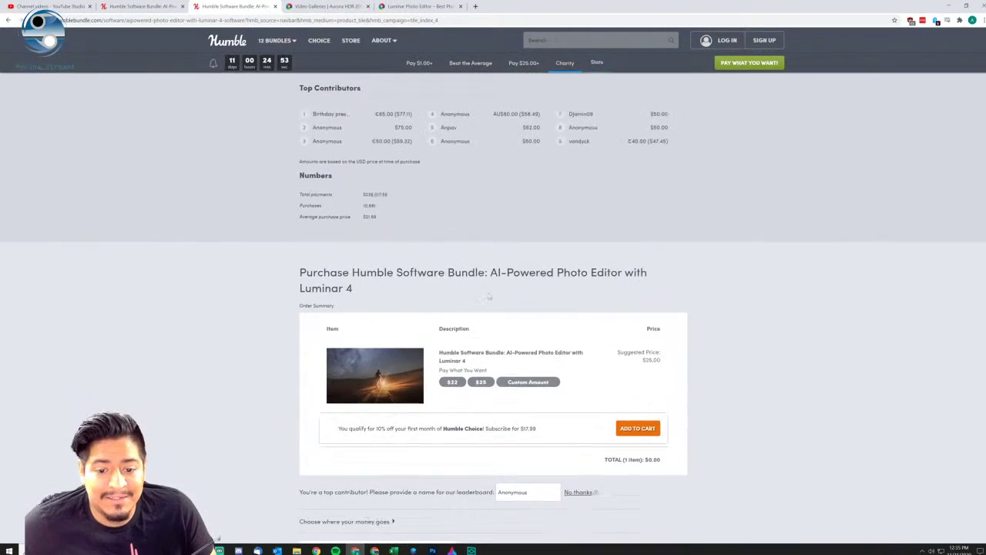
Review the items in the bundle's $25 and above-average tiers, including Luminar 4, Aurora HDR and the Looks packs.
scroll(429, 343, "up", 5)
scroll(282, 323, "up", 5)
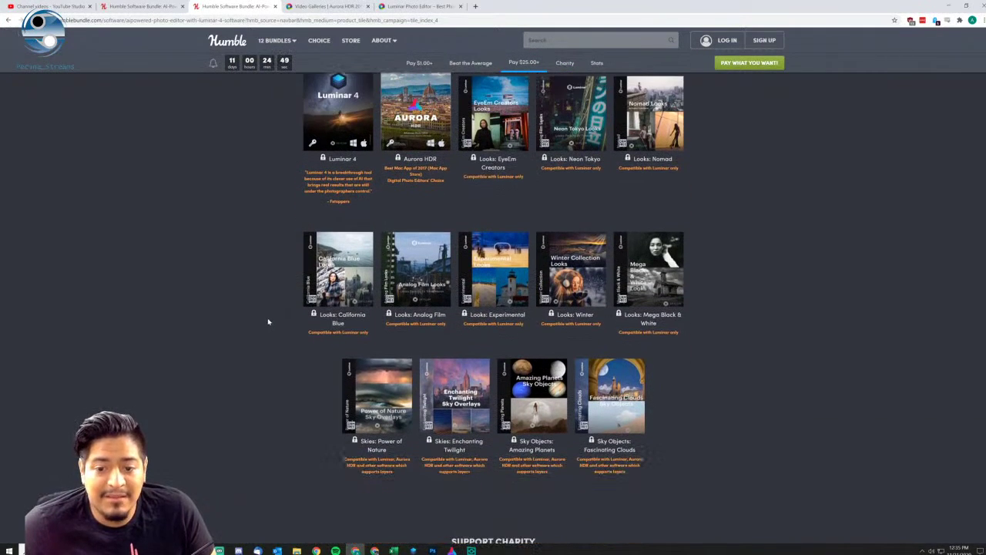
scroll(254, 320, "up", 4)
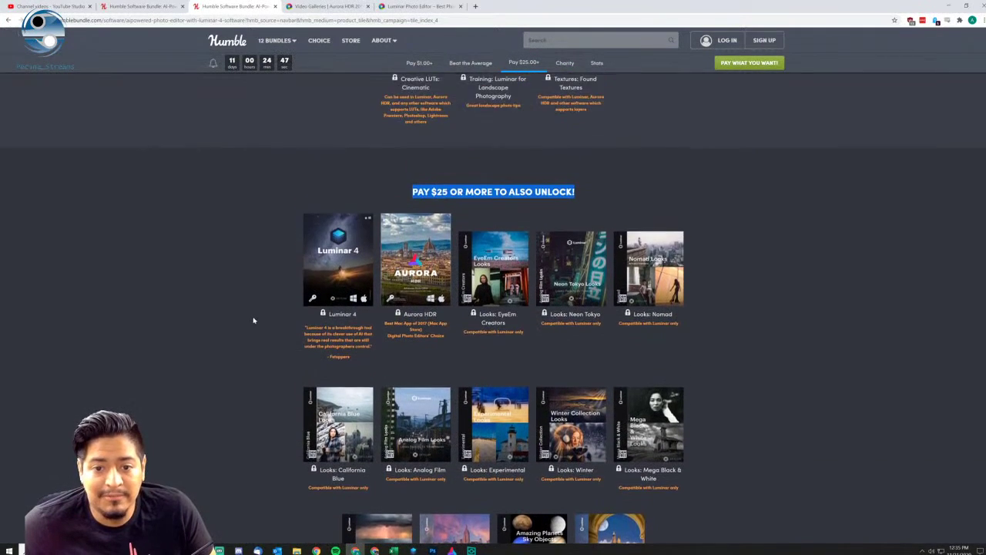
scroll(254, 320, "up", 2)
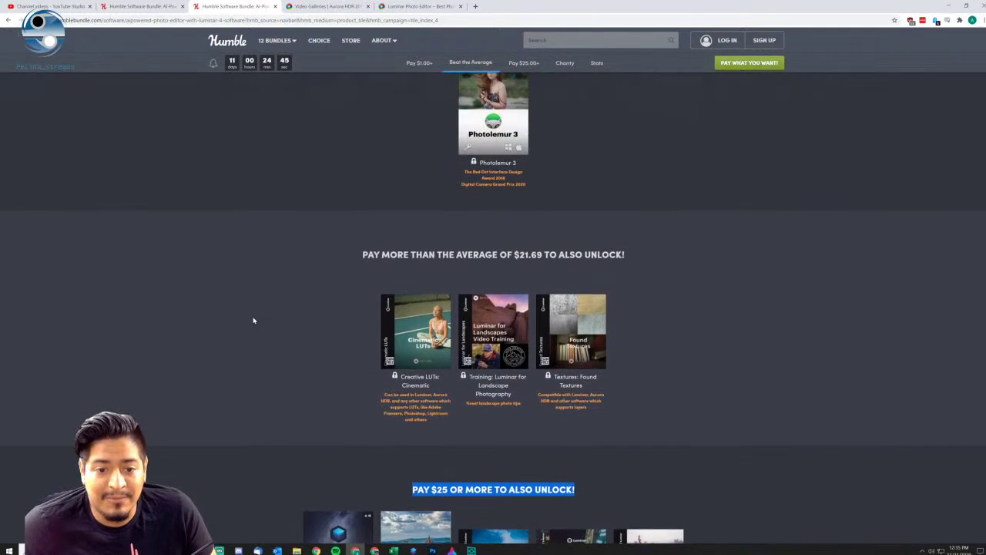
scroll(253, 320, "down", 3)
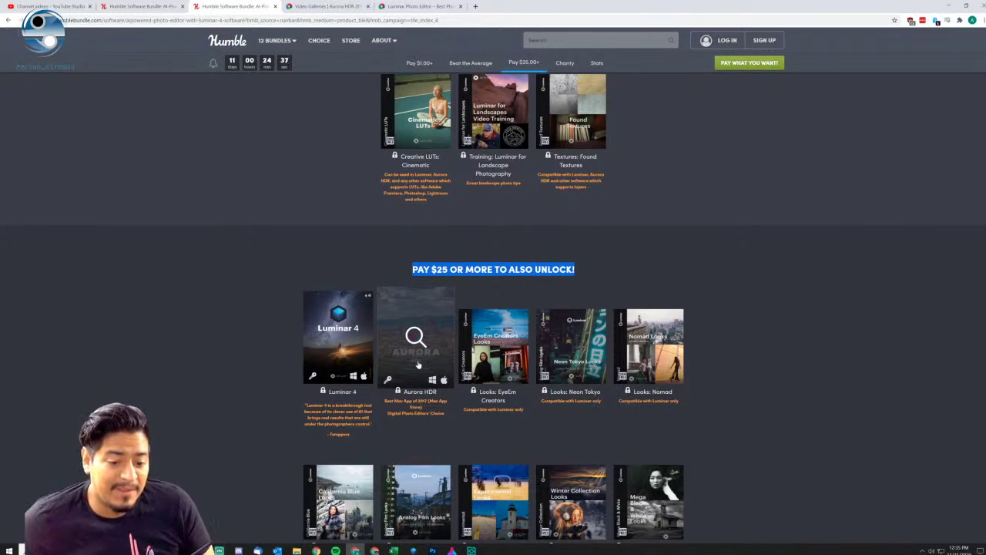
Switch to Photoshop to view the tree landscape document, and return to the bundle page.
left_click(432, 550)
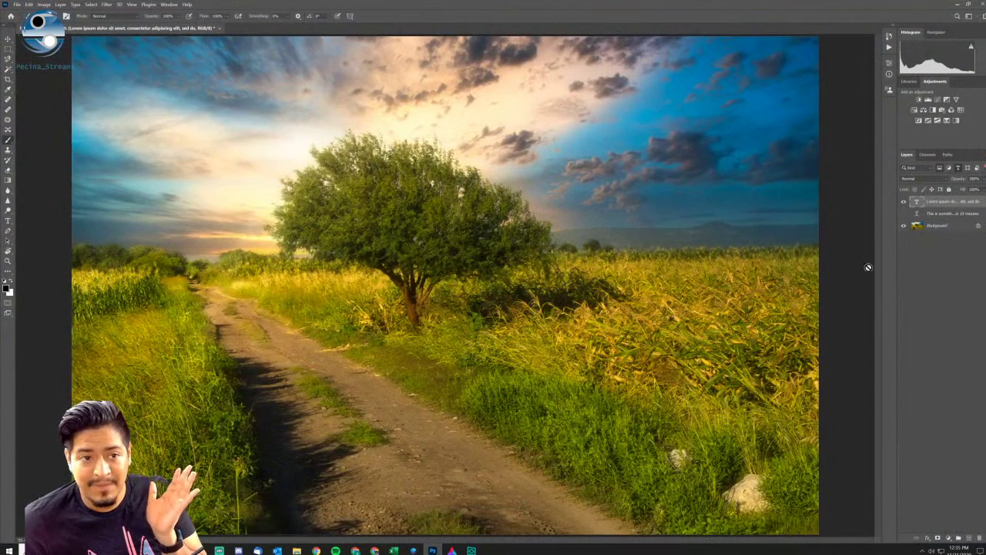
left_click(944, 4)
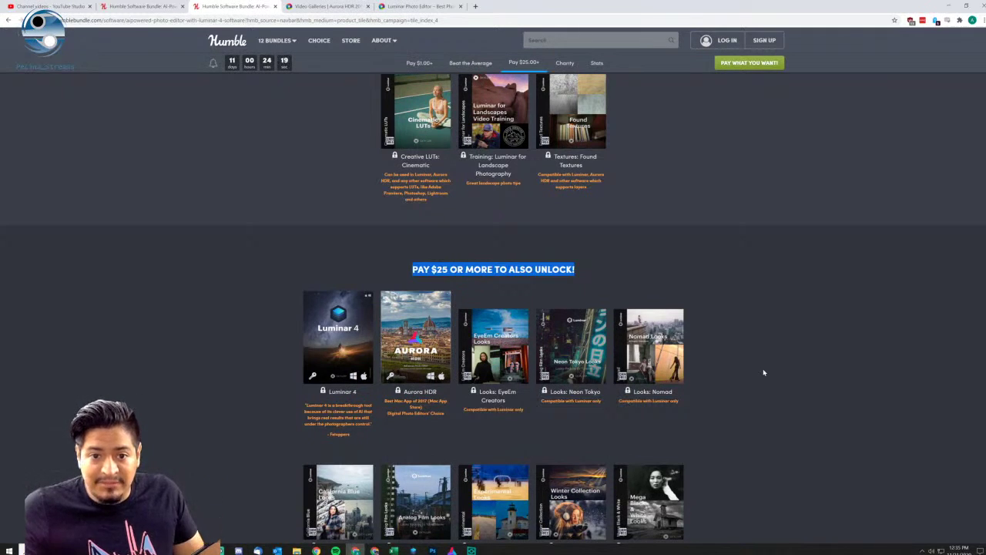
Look over the Luminar 4 bundle's $1, above-average and $25 tiers down to the supported charities.
scroll(764, 371, "up", 1)
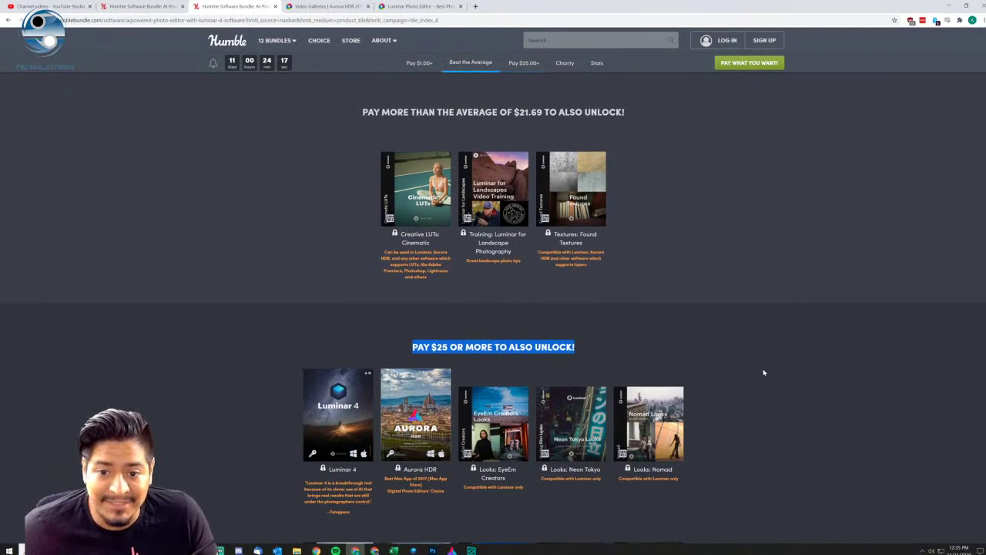
scroll(764, 372, "up", 5)
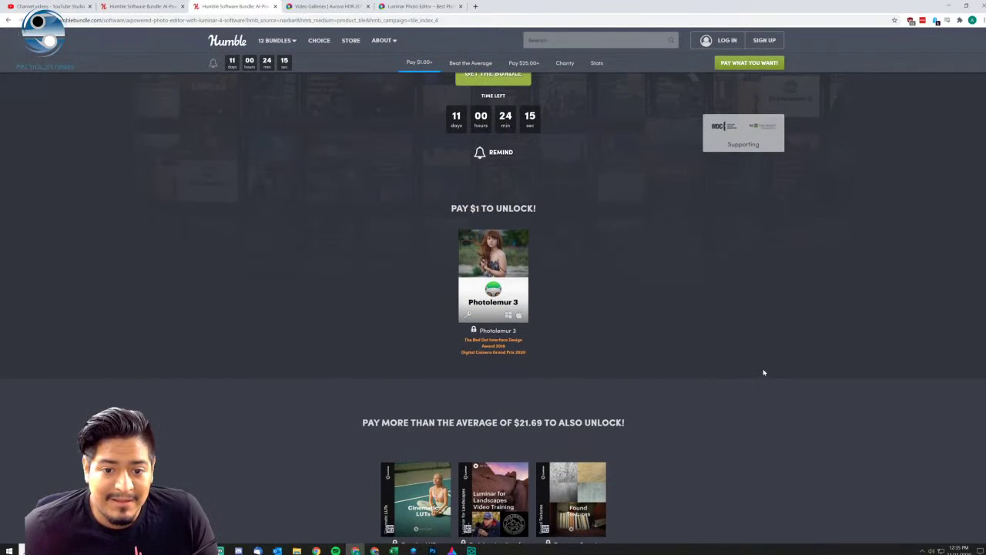
scroll(315, 301, "down", 4)
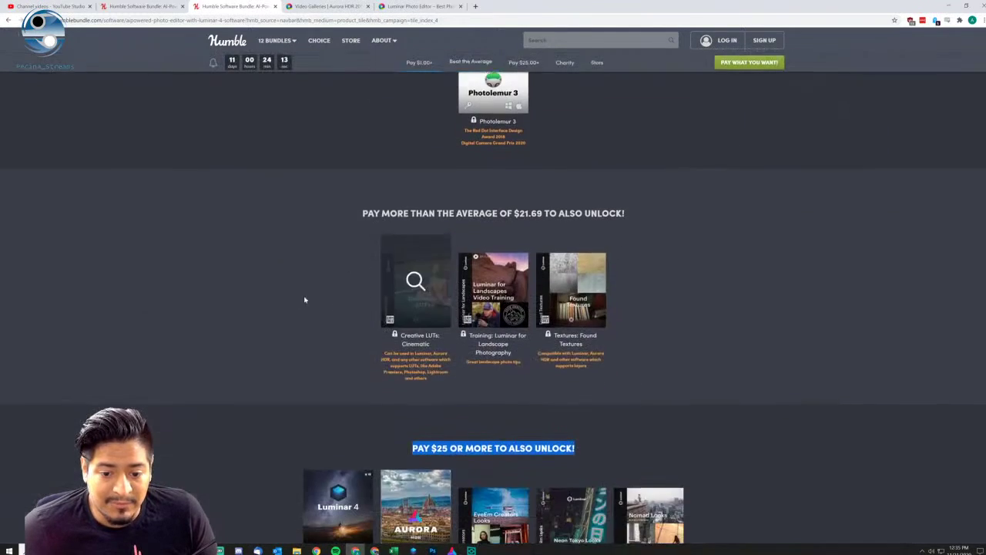
scroll(255, 283, "down", 6)
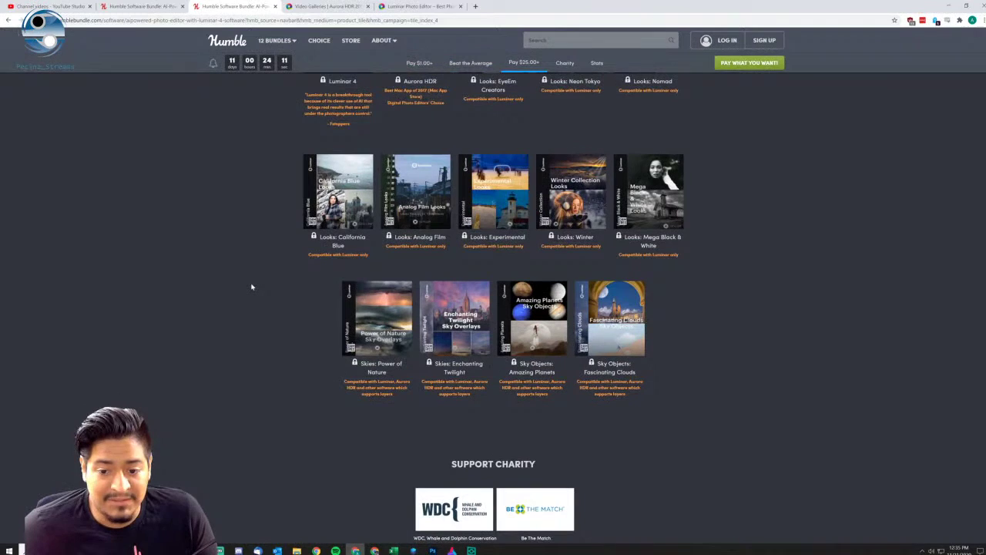
scroll(252, 285, "down", 1)
scroll(266, 288, "up", 1)
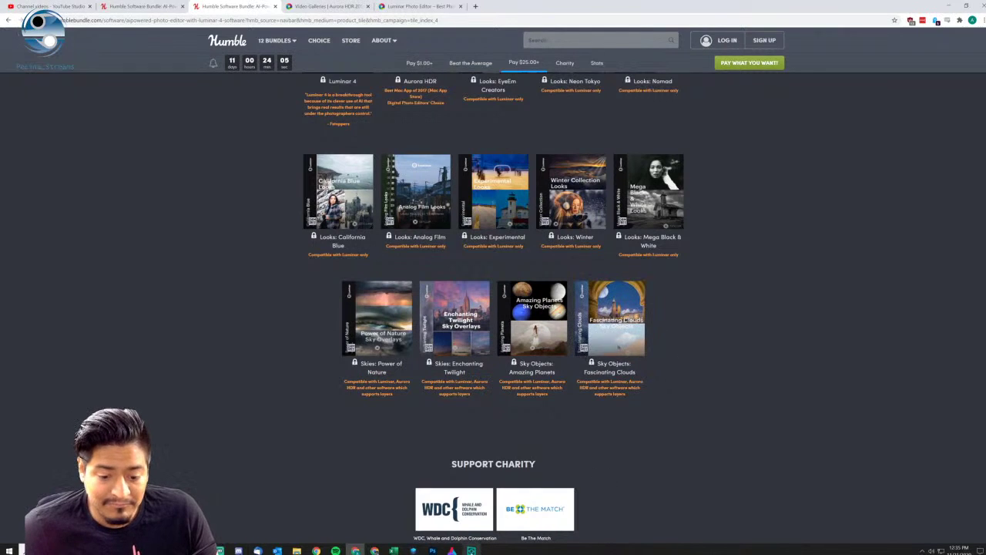
Switch to Photoshop and Luminar 4 to view the tree landscape, and return to the Humble Bundle page in Chrome.
mouse_move(435, 552)
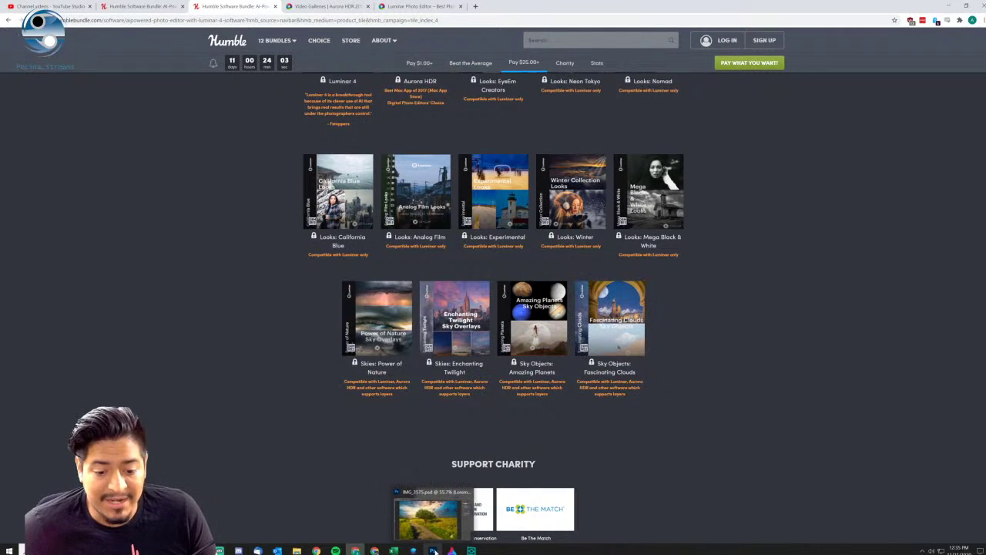
left_click(434, 550)
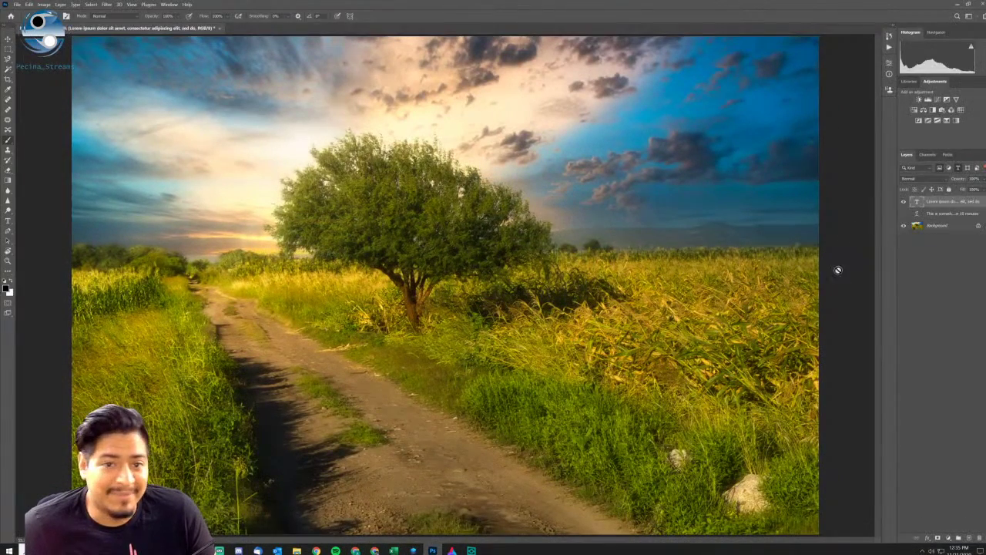
left_click(433, 550)
left_click(413, 551)
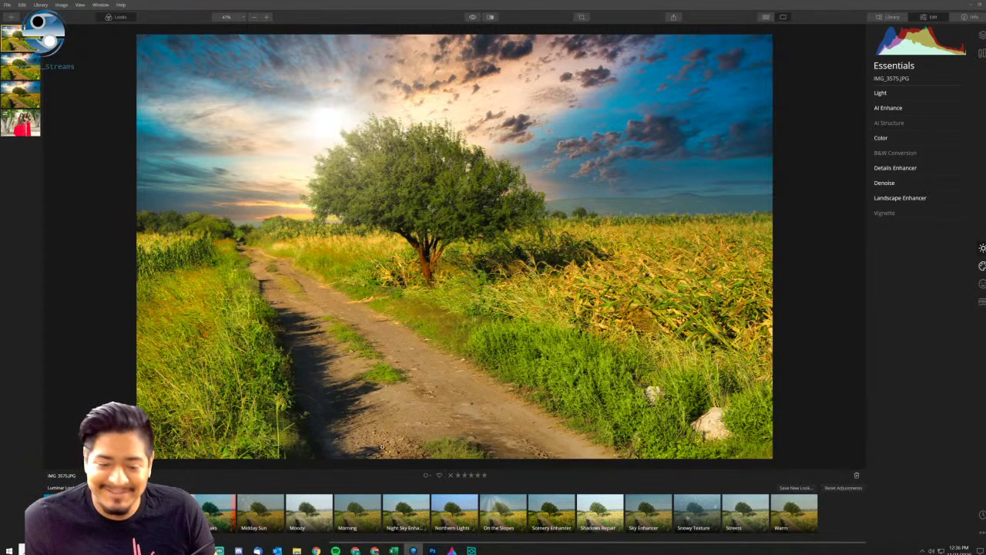
left_click(355, 550)
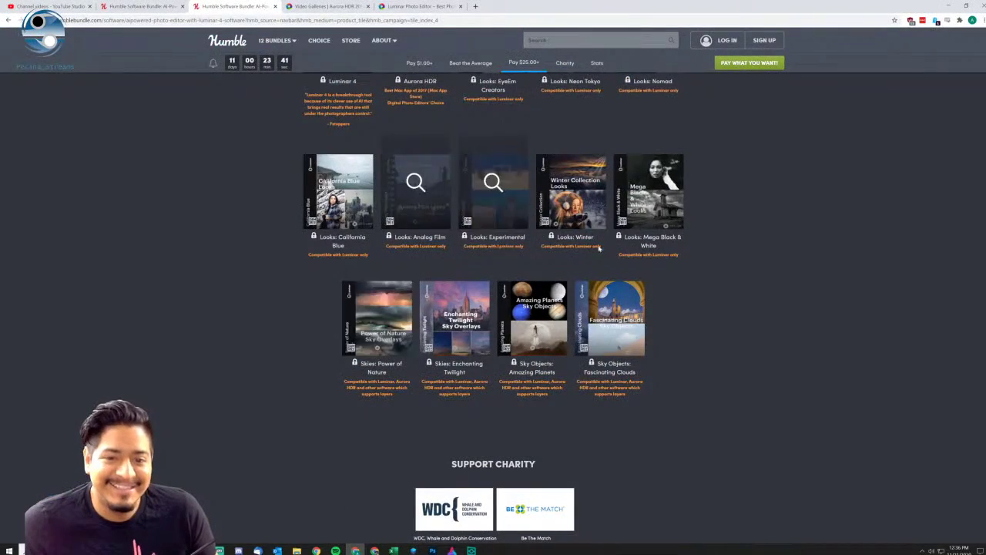
Browse the list of current Humble bundles and open the Big Royalty-Free Music Bundle.
scroll(724, 258, "up", 20)
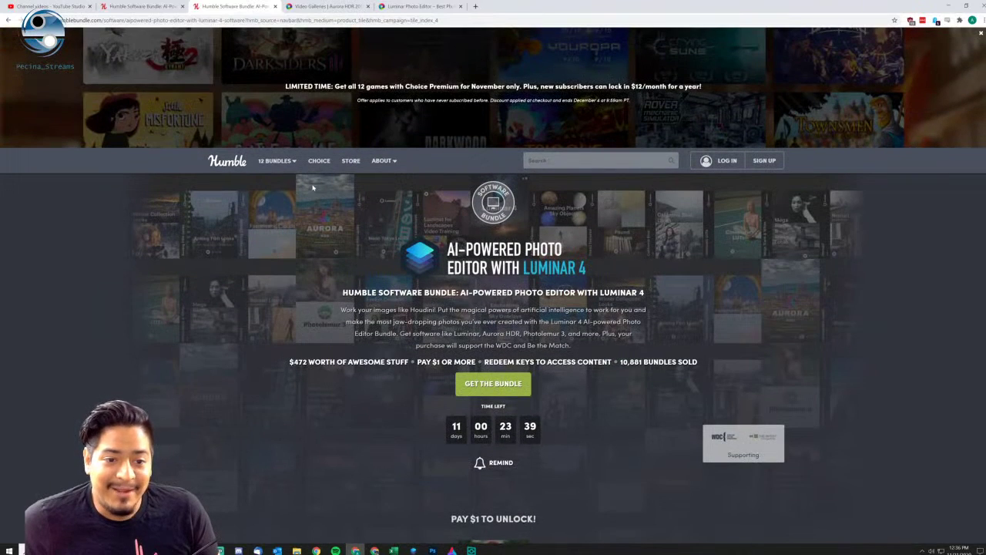
scroll(306, 194, "down", 1)
left_click(275, 134)
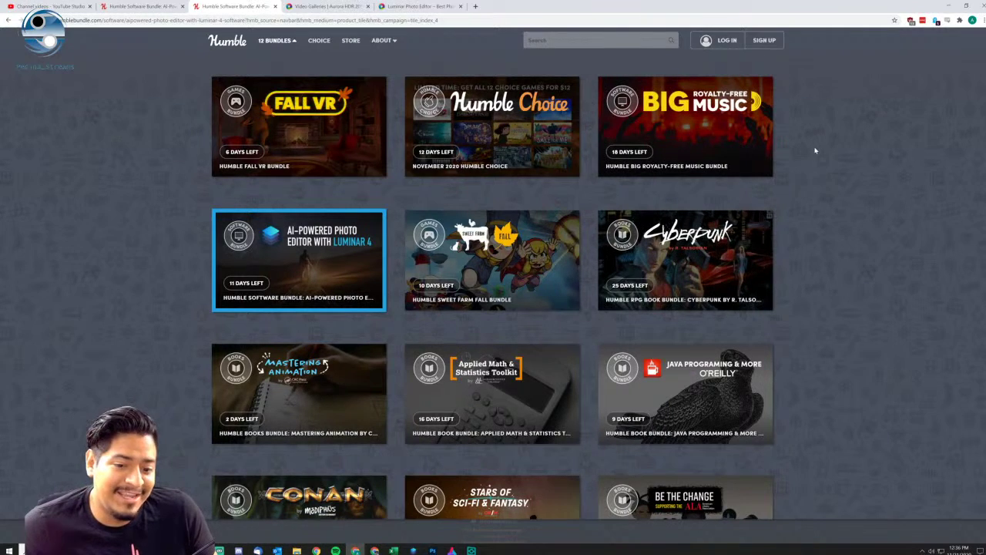
scroll(858, 165, "down", 1)
scroll(858, 165, "up", 1)
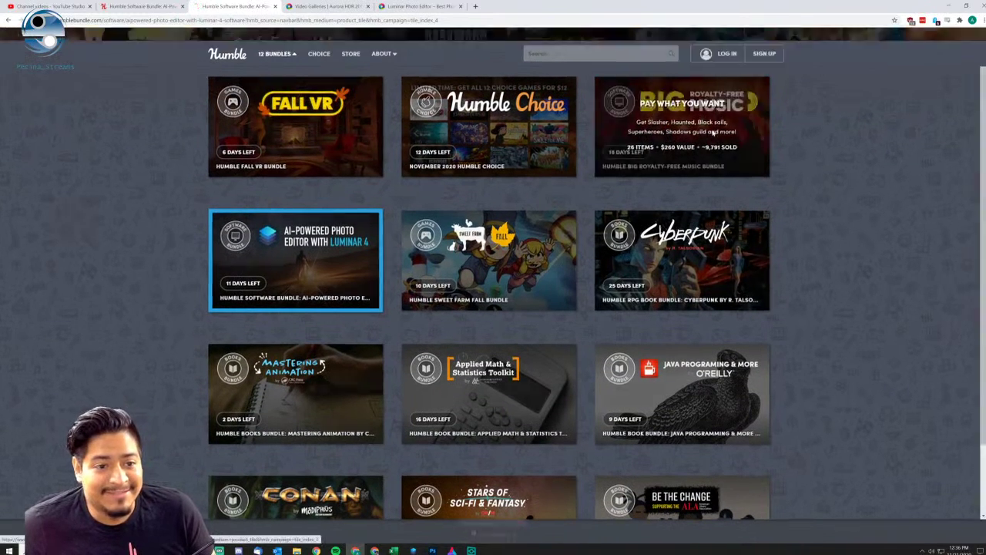
scroll(314, 253, "down", 1)
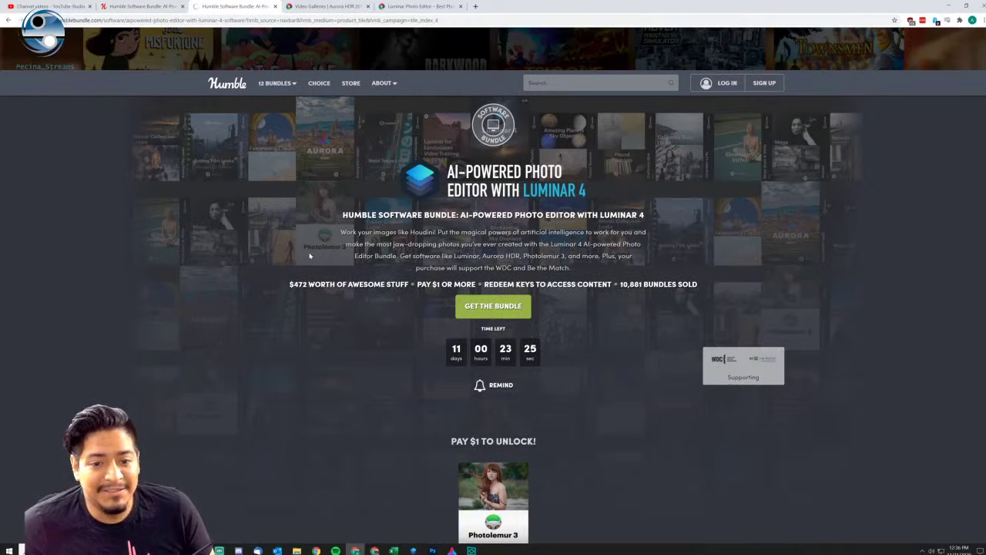
key("alt+Left")
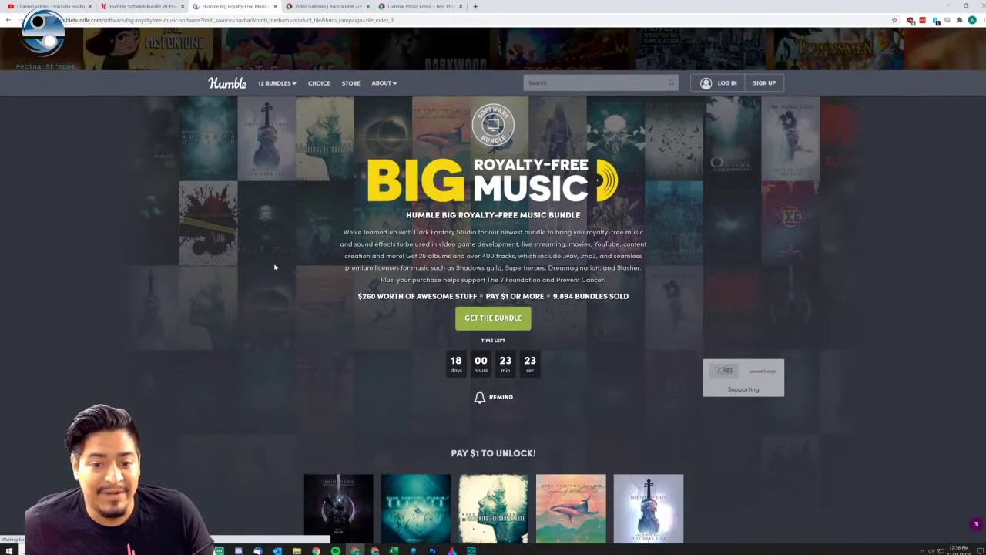
Review the albums in the music bundle's $1, above-average and $25 tiers, and go back to its introduction.
scroll(211, 260, "down", 4)
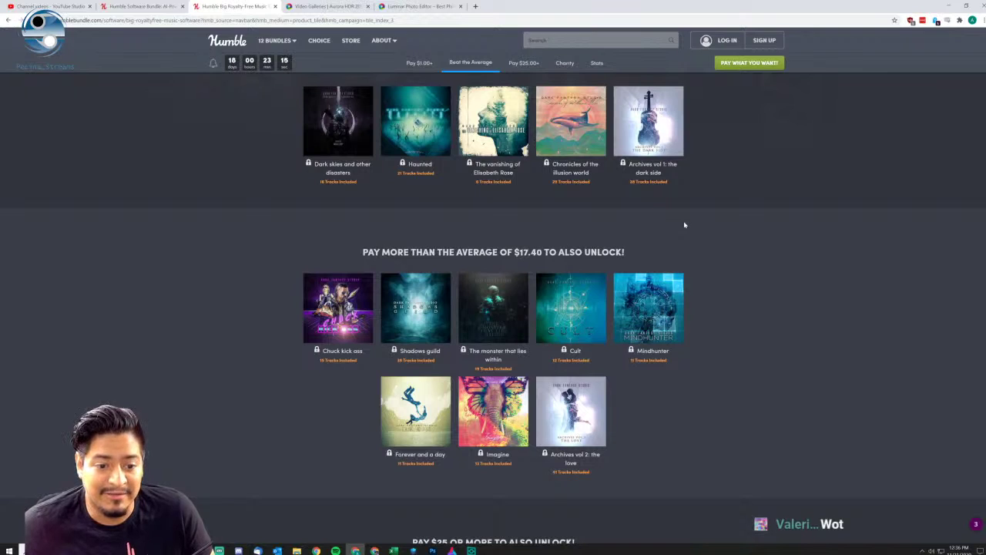
scroll(684, 225, "up", 1)
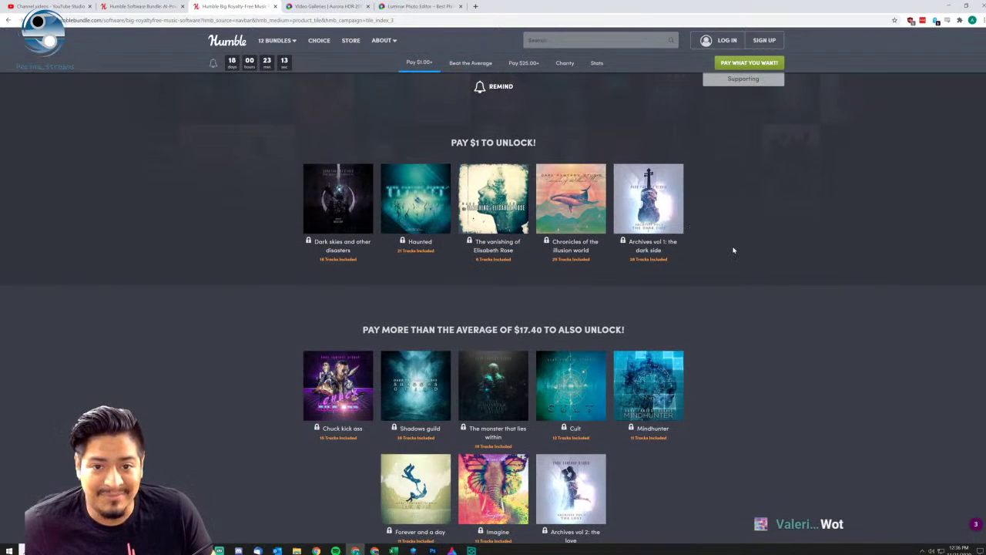
scroll(733, 249, "up", 4)
scroll(733, 248, "down", 6)
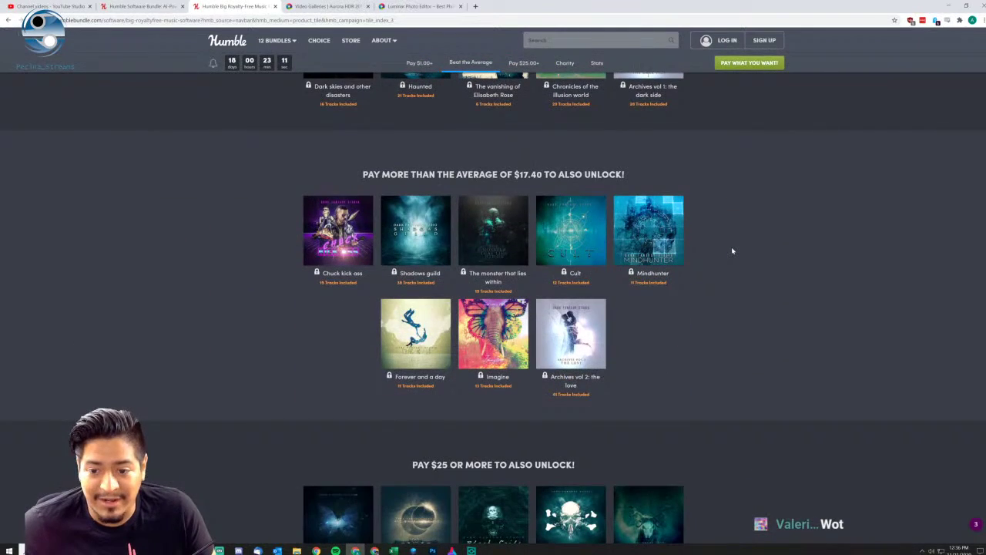
scroll(732, 250, "down", 4)
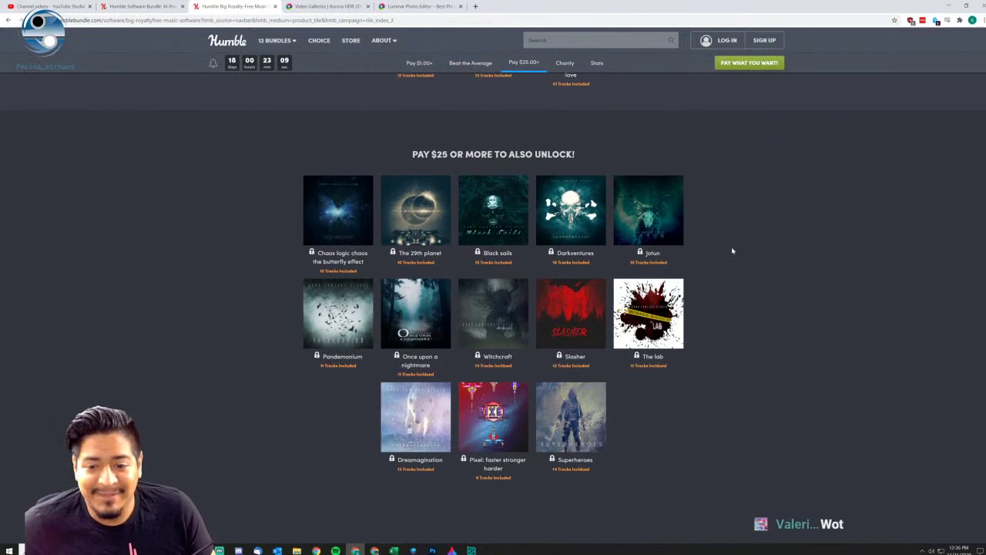
scroll(732, 251, "up", 10)
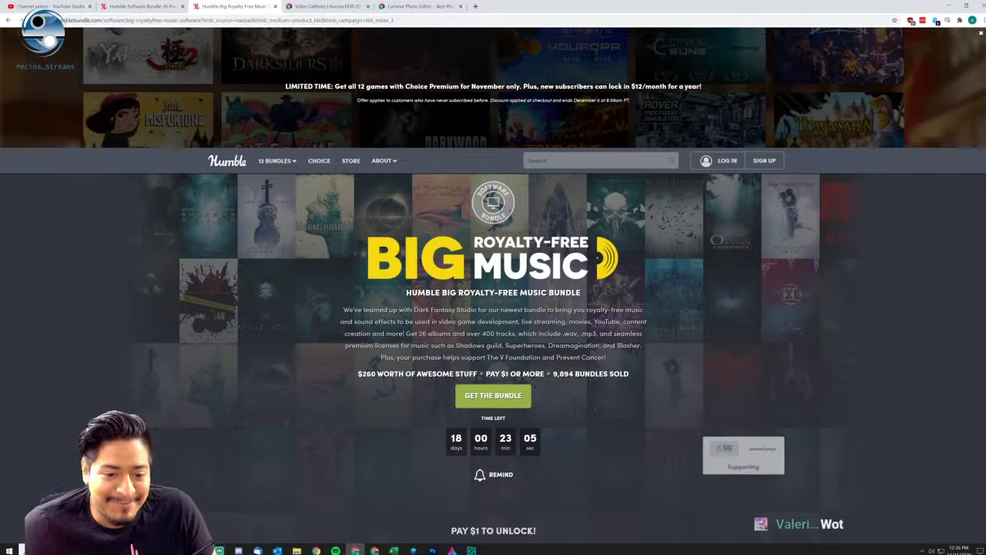
scroll(341, 282, "down", 3)
scroll(341, 282, "up", 3)
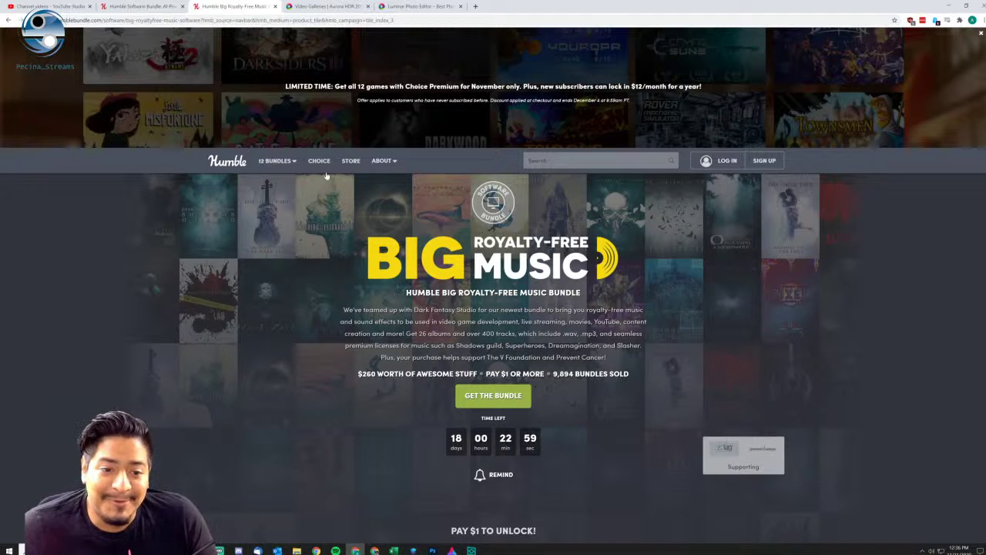
Open the Mastering Animation by CRC Press book bundle from the list of current bundles.
left_click(275, 160)
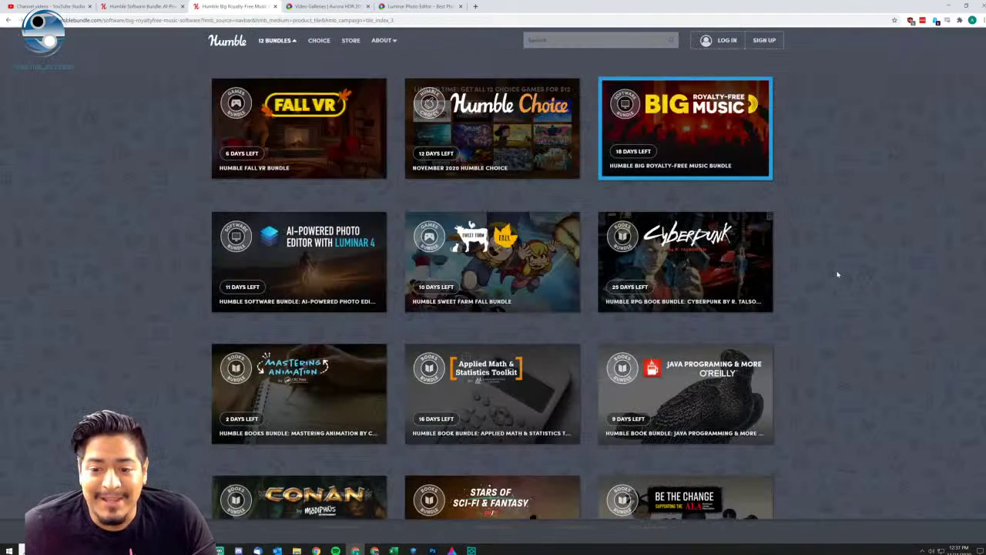
scroll(828, 277, "down", 1)
left_click(309, 292)
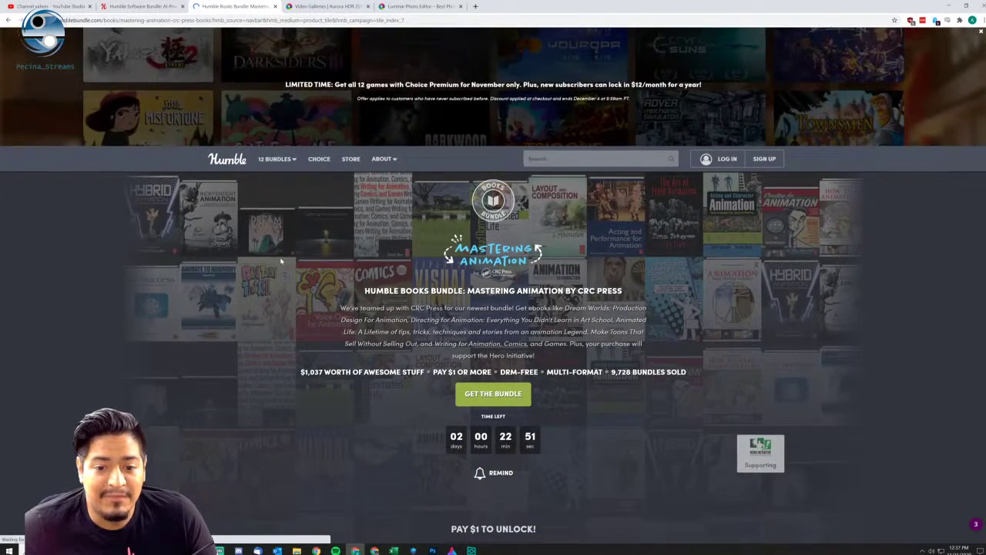
Look through the animation bundle from its book tiers and charity to the contributor stats and purchase section.
scroll(250, 249, "down", 14)
scroll(246, 248, "up", 3)
scroll(247, 248, "up", 2)
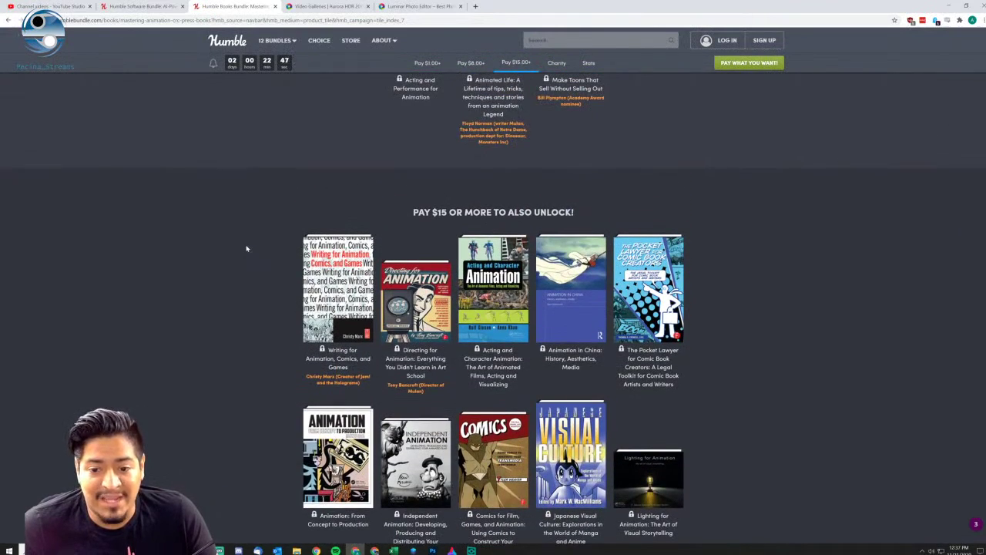
scroll(671, 293, "down", 10)
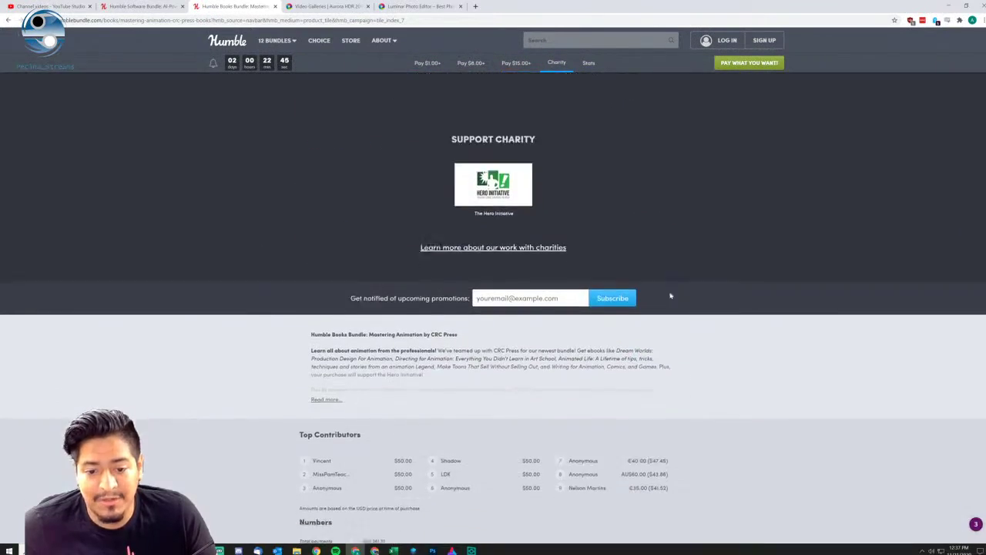
scroll(354, 293, "down", 3)
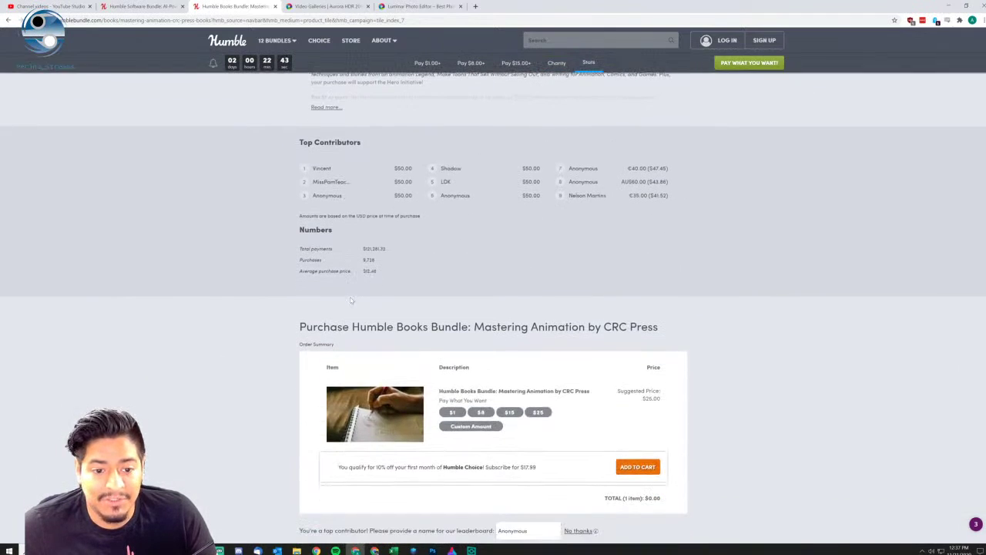
scroll(382, 292, "down", 3)
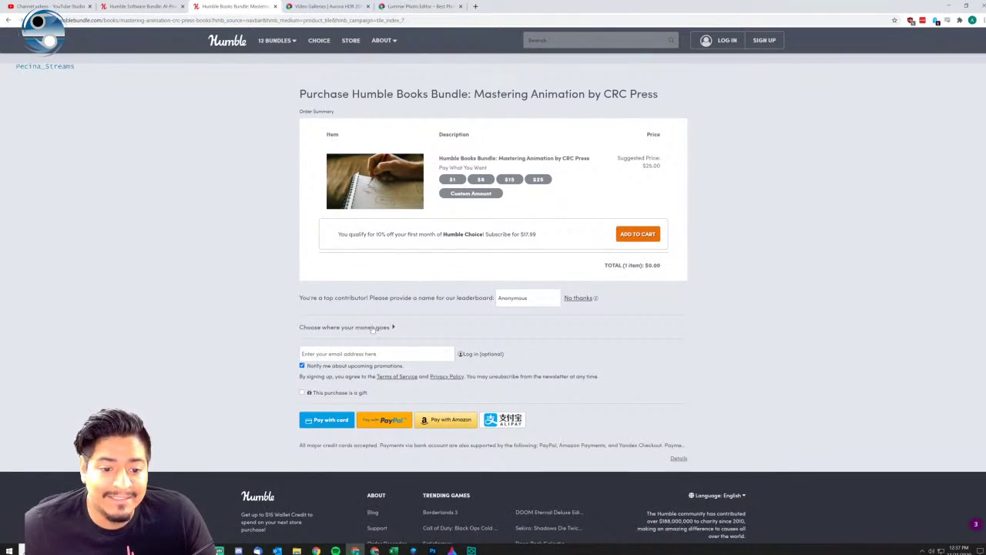
Split the animation bundle payment as $7.39 to Taylor & Francis Group, $15.11 to The Hero Initiative and $2.50 as Humble Tip.
left_click(376, 327)
scroll(264, 321, "down", 1)
left_click_drag(424, 265, 542, 265)
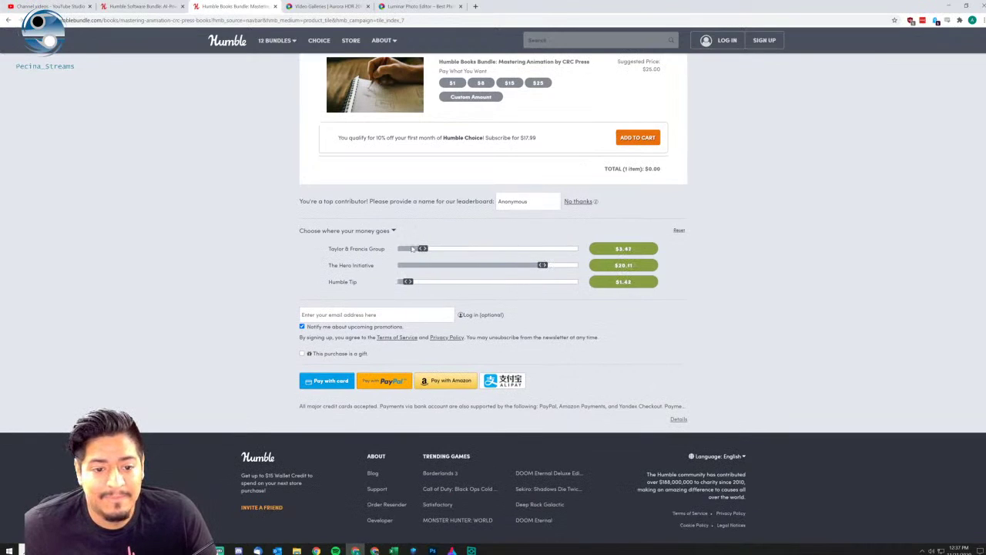
left_click_drag(424, 249, 454, 249)
left_click_drag(405, 282, 416, 282)
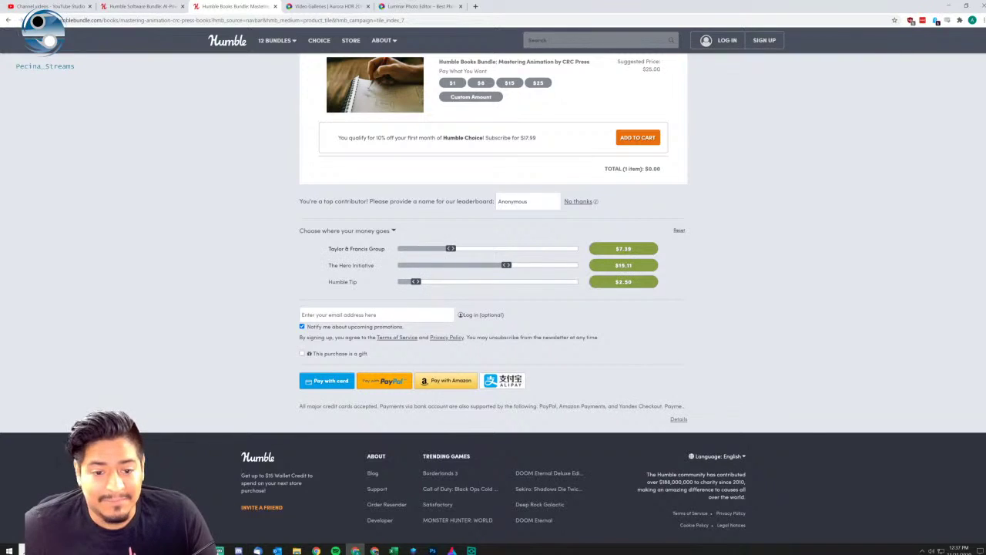
Examine the payment recipients Taylor & Francis Group and The Hero Initiative alongside the books in the $15 tier.
triple_click(356, 248)
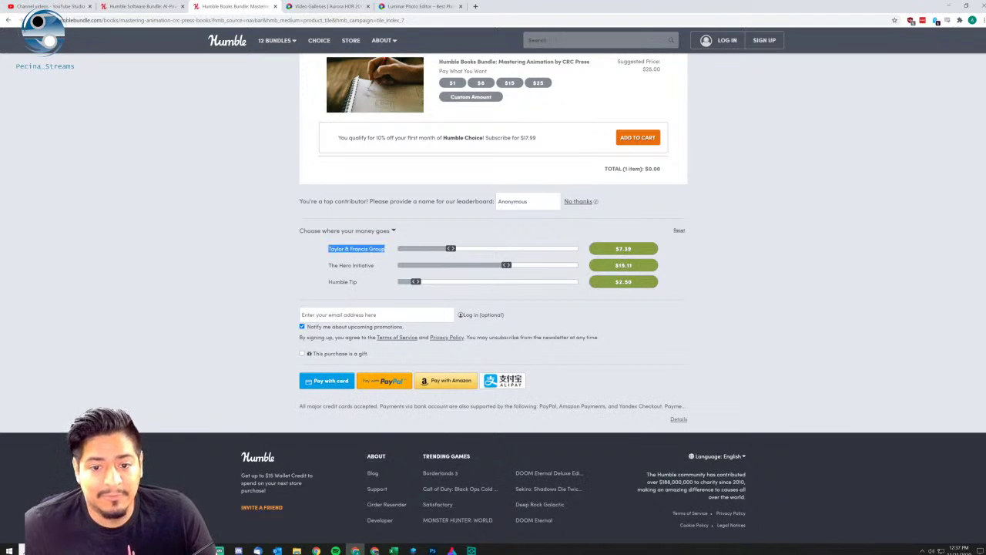
left_click(253, 242)
scroll(262, 239, "up", 2)
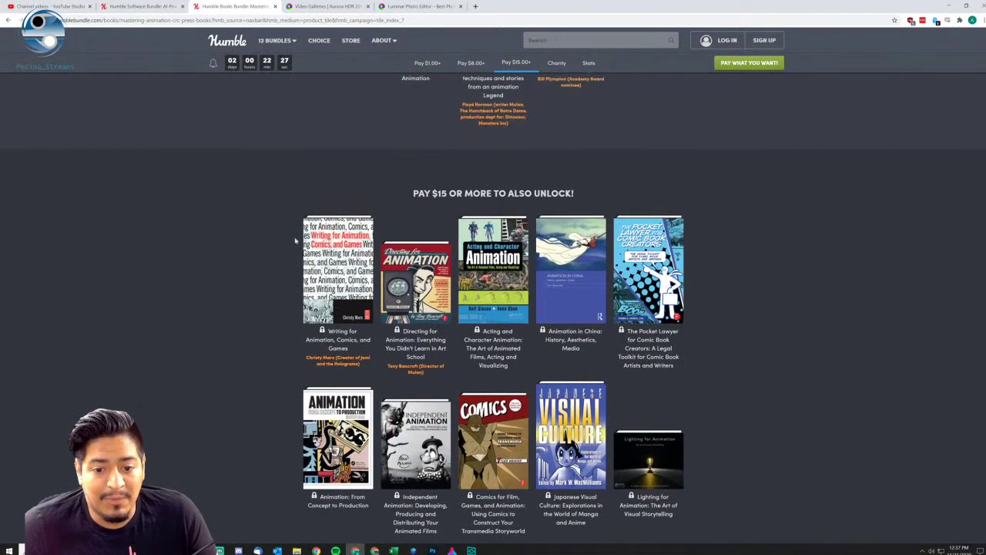
scroll(463, 208, "down", 1)
left_click(337, 205)
scroll(293, 259, "up", 1)
scroll(355, 270, "down", 2)
triple_click(351, 265)
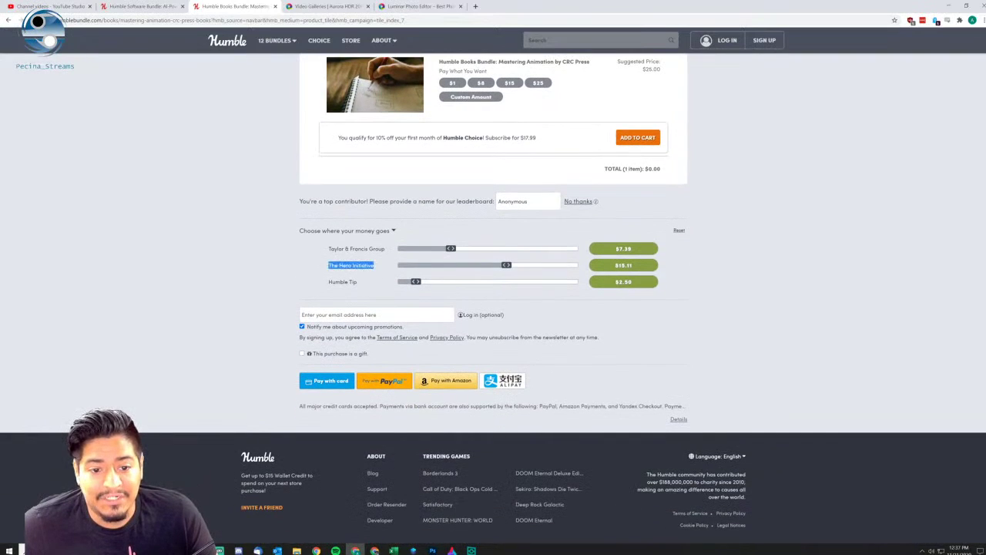
Switch to the Luminar 4 bundle page and expand the choice of where the money goes in its purchase section.
key("ctrl+shift+Tab")
scroll(287, 316, "down", 3)
scroll(286, 316, "down", 15)
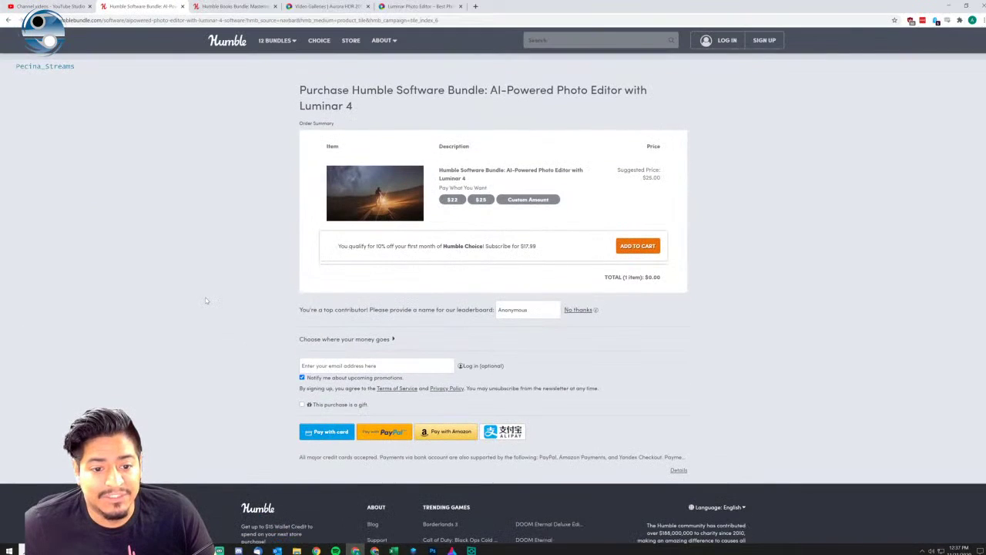
left_click(356, 340)
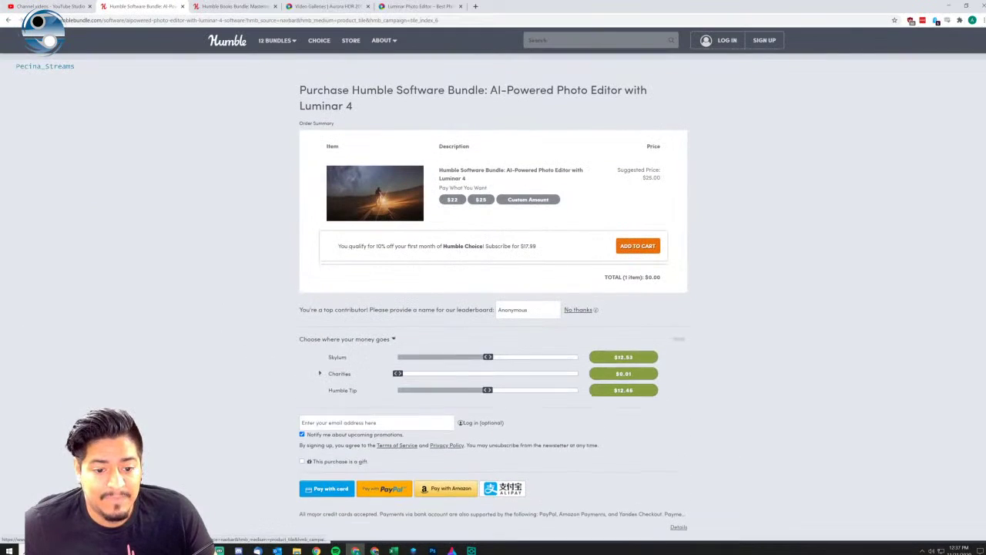
Expand the charities and split the payment as $2.77 to Skylum, $7.01 to WDC, $6.91 to Be The Match and $8.31 as Humble Tip.
left_click(338, 374)
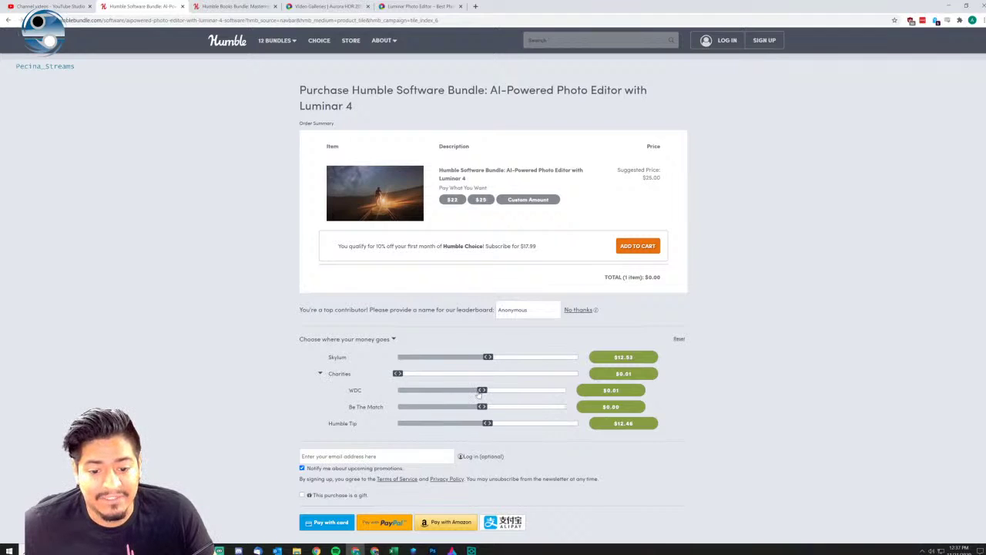
mouse_move(482, 406)
left_mouse_down()
mouse_move(563, 409)
mouse_move(476, 391)
left_mouse_up()
left_click_drag(490, 358, 484, 389)
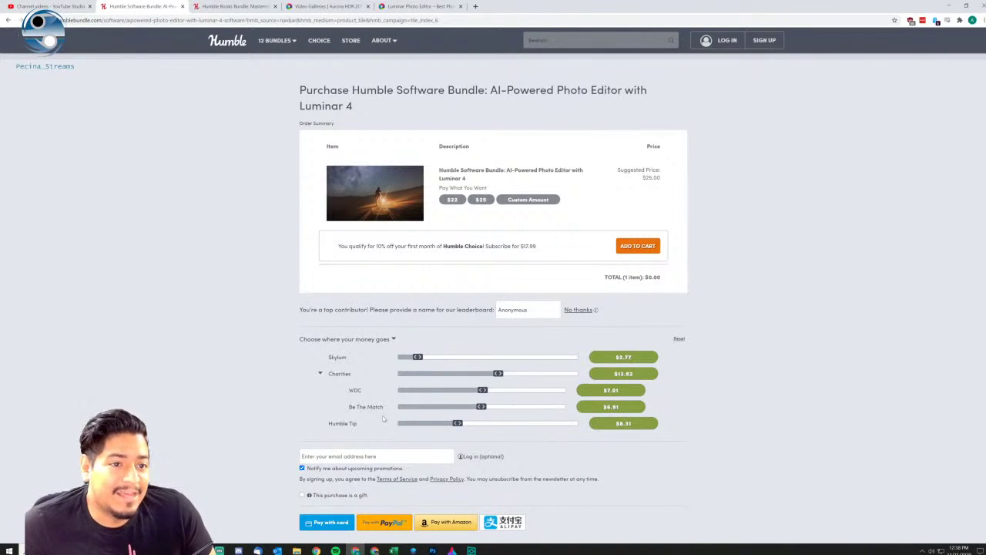
Open the Be the Change book bundle supporting the American Library Association from the list of bundles.
scroll(317, 299, "up", 6)
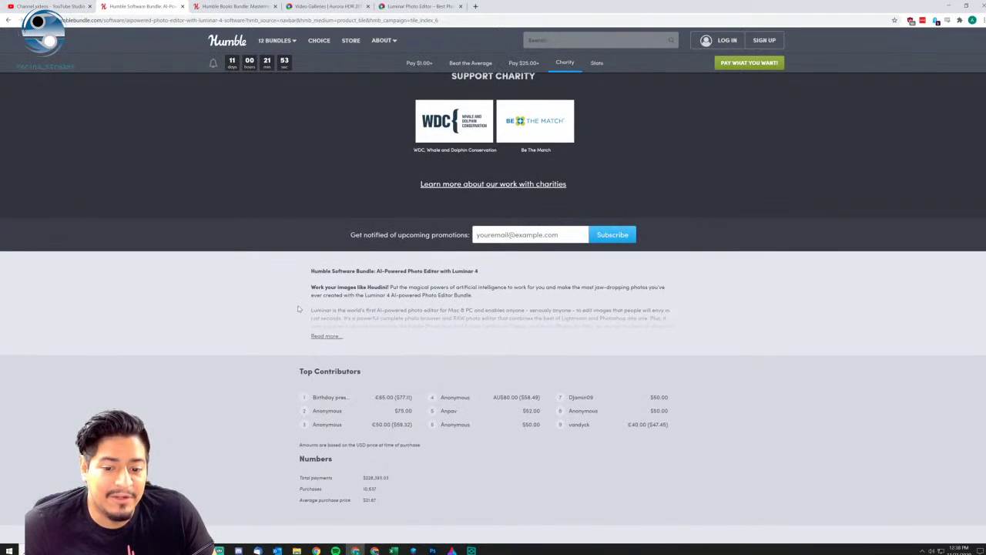
scroll(298, 308, "up", 15)
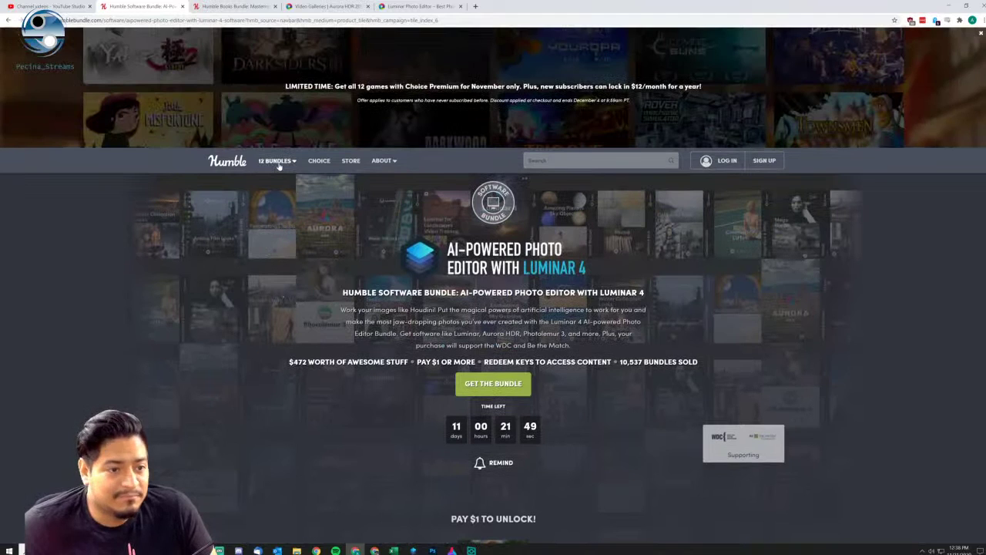
left_click(278, 161)
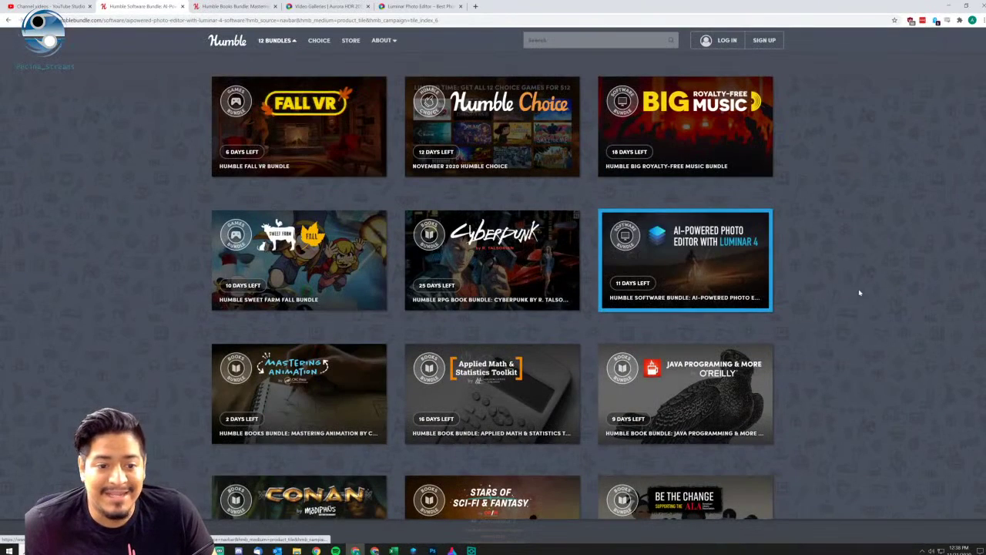
scroll(851, 293, "down", 1)
left_click(682, 419)
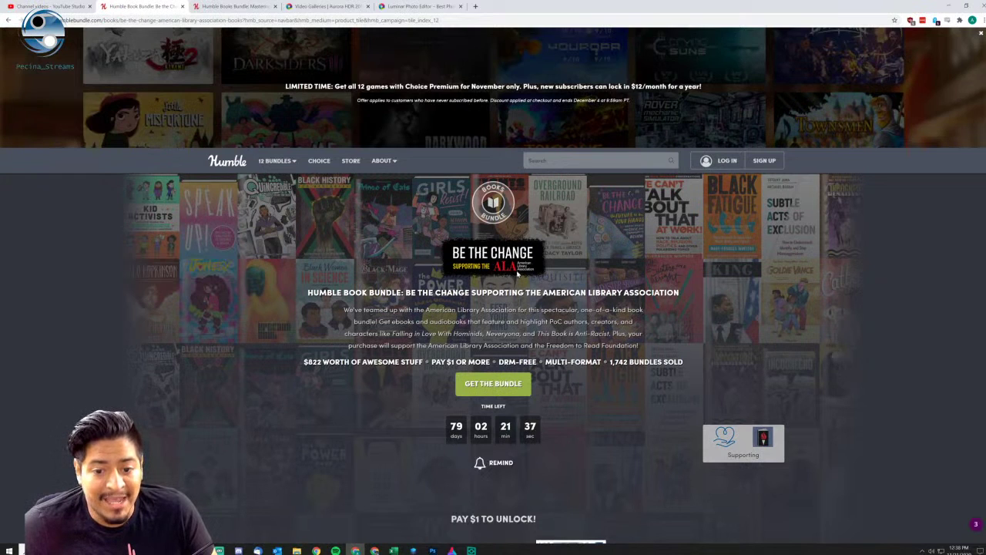
Examine the books offered in the $1, $8, $15 and $18 tiers of the Be the Change bundle.
scroll(524, 276, "down", 6)
scroll(296, 287, "up", 1)
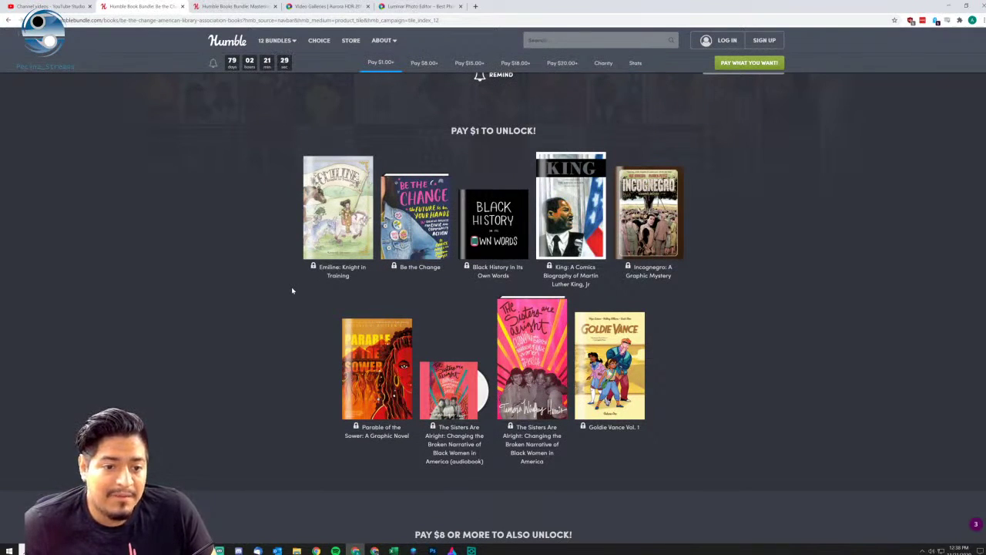
scroll(292, 291, "down", 3)
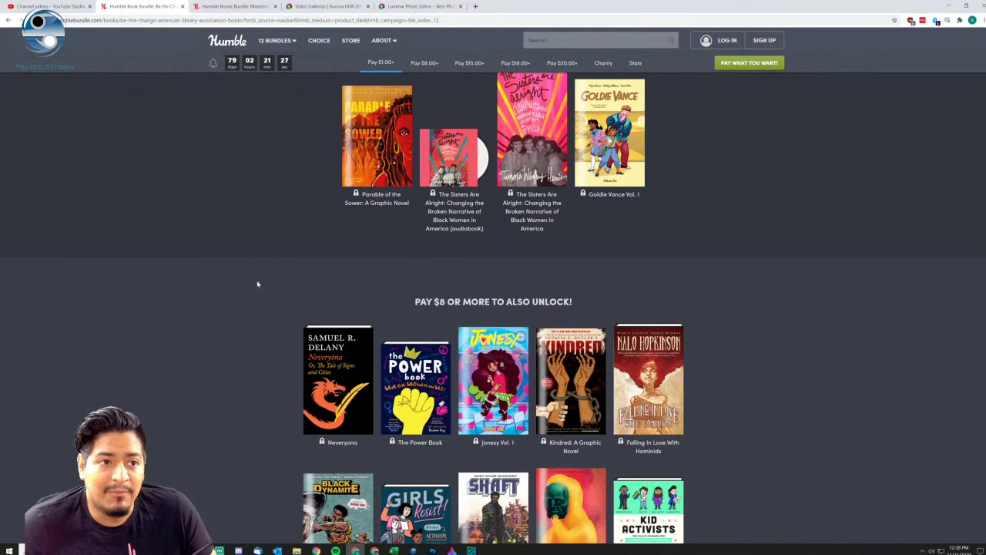
scroll(257, 284, "down", 3)
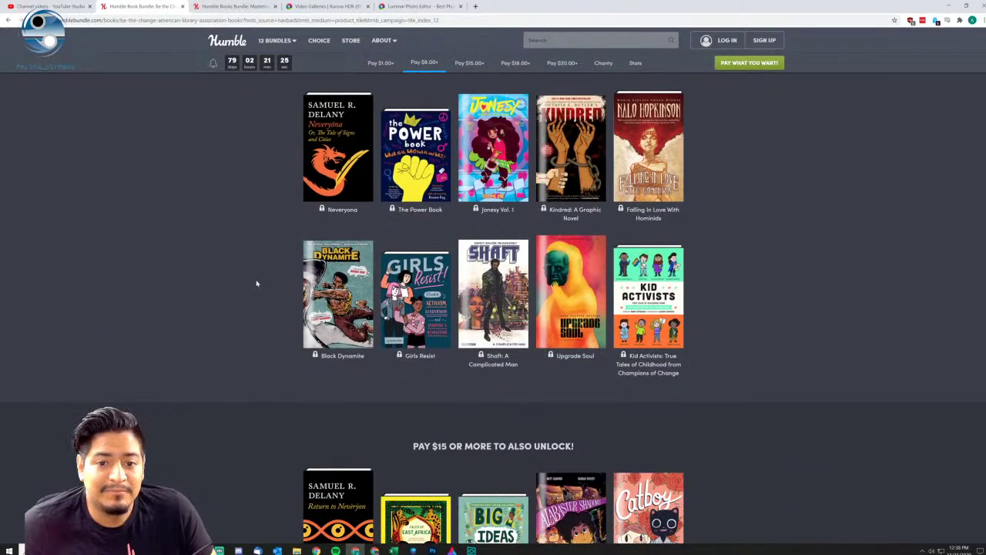
scroll(259, 283, "up", 2)
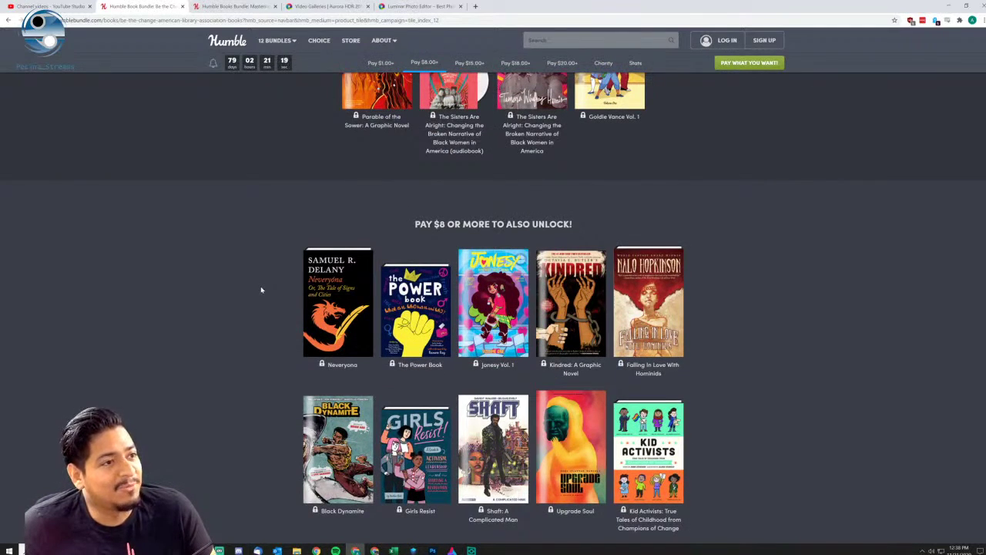
scroll(260, 288, "down", 6)
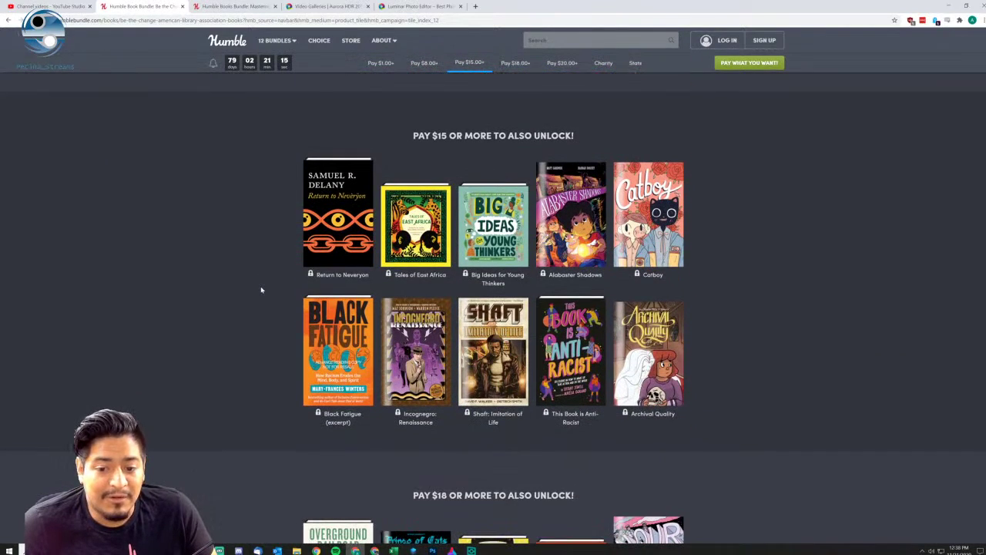
scroll(261, 290, "down", 5)
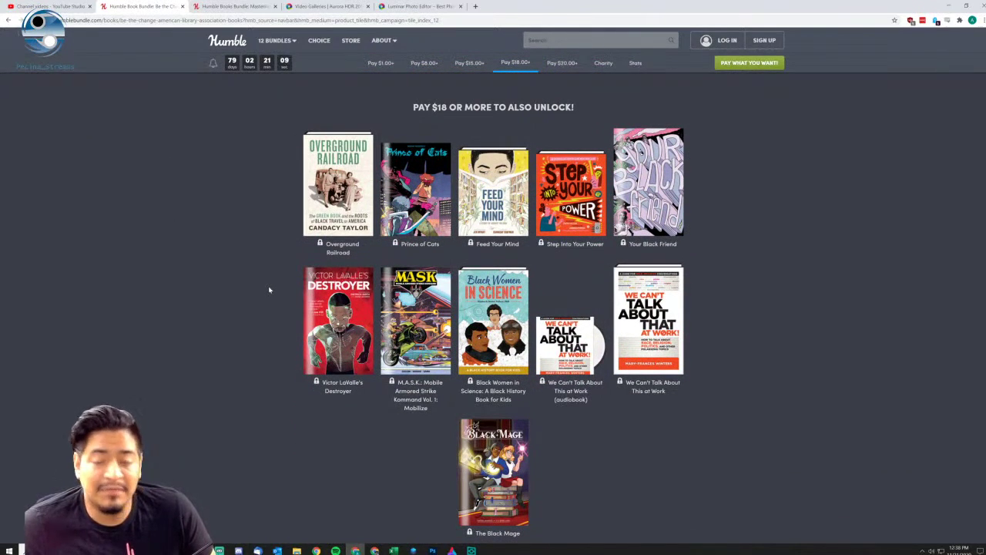
scroll(269, 289, "up", 2)
scroll(269, 287, "down", 2)
scroll(805, 336, "up", 10)
scroll(794, 342, "up", 10)
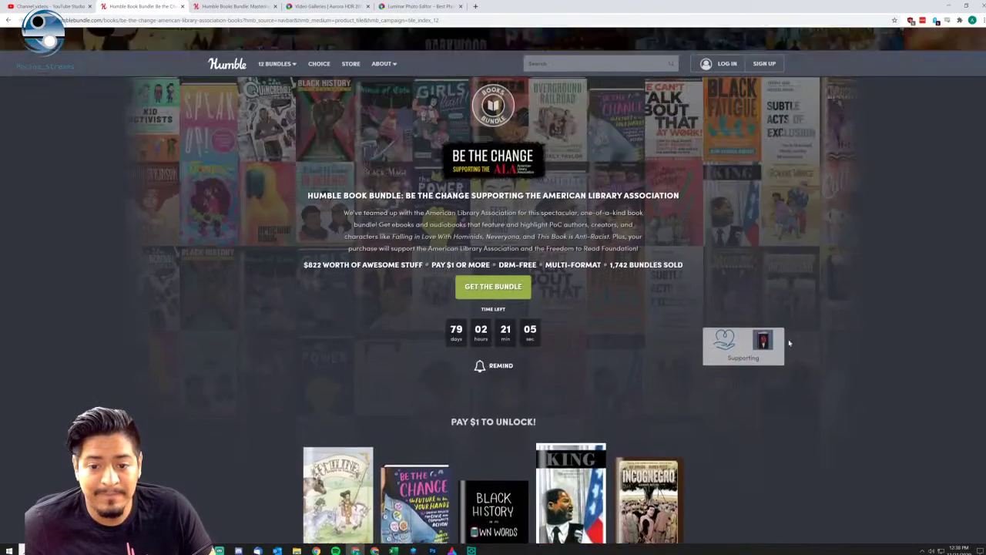
Open the AI-Powered Photo Editor with Luminar 4 bundle from the bundle list and highlight the days remaining in its countdown.
left_click(287, 162)
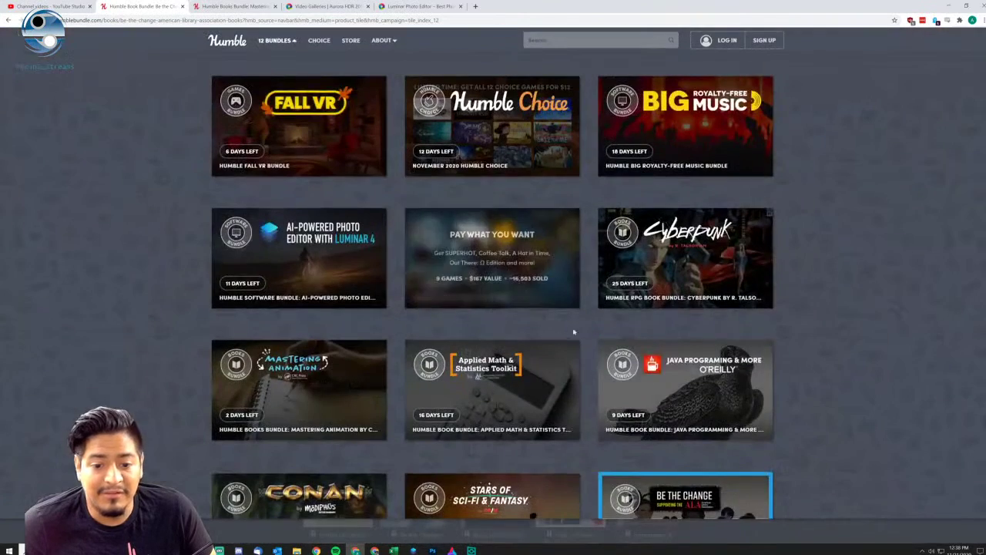
scroll(586, 362, "down", 1)
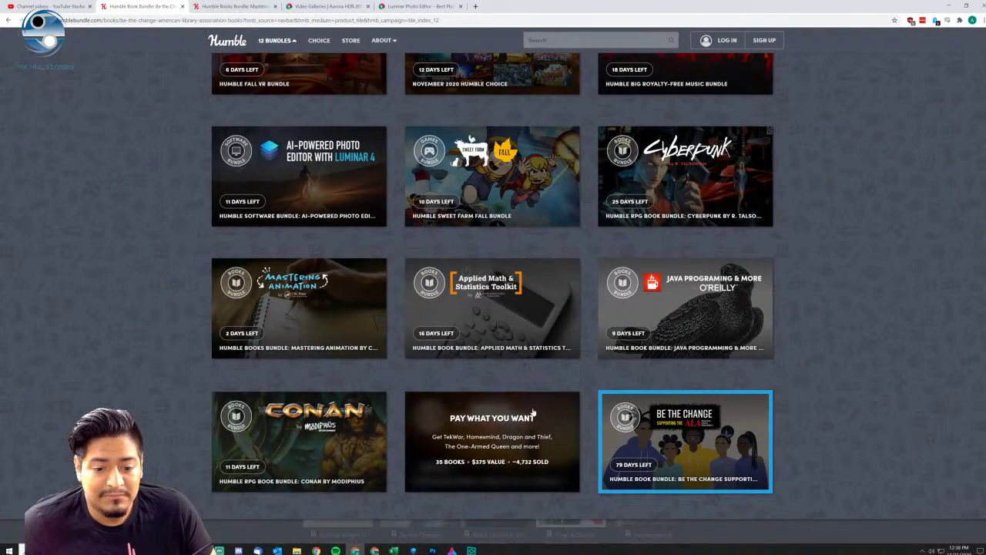
scroll(638, 304, "up", 1)
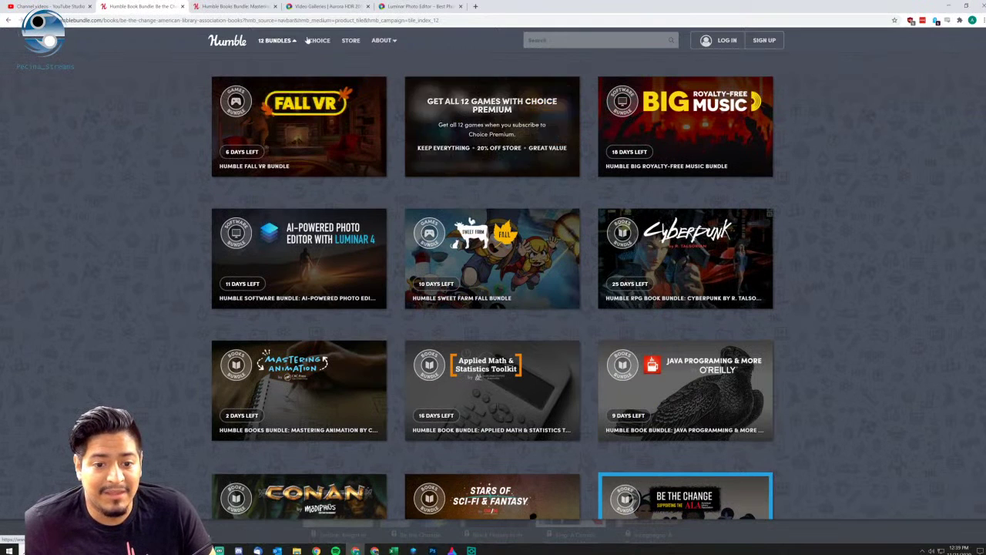
left_click(340, 247)
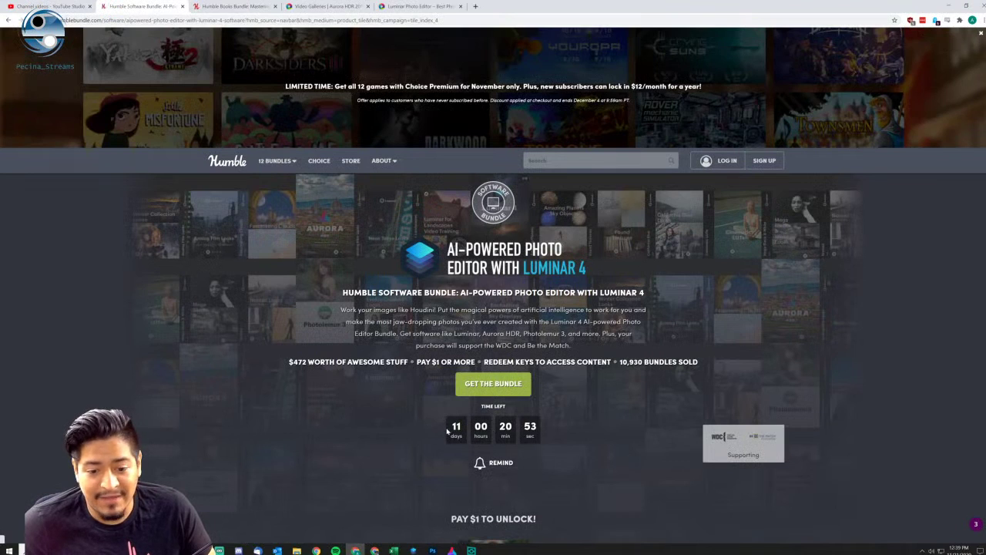
double_click(456, 426)
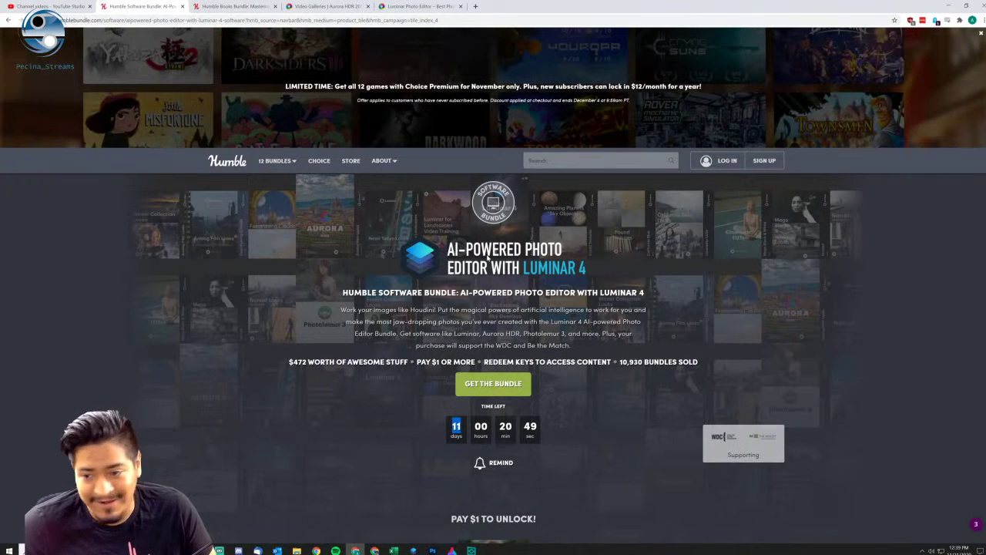
Look through the list of current bundles and open the Humble Fall VR Bundle.
left_click(273, 161)
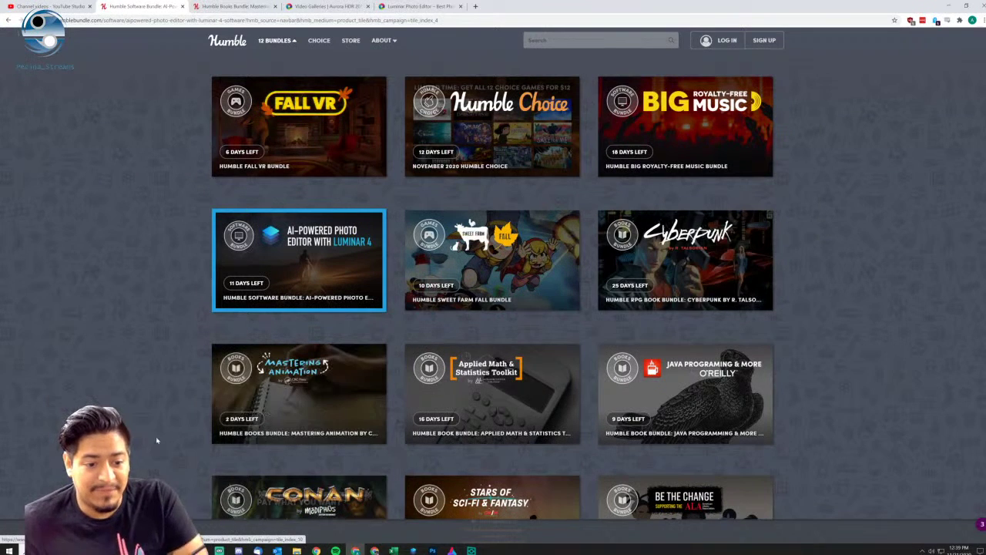
scroll(248, 361, "down", 1)
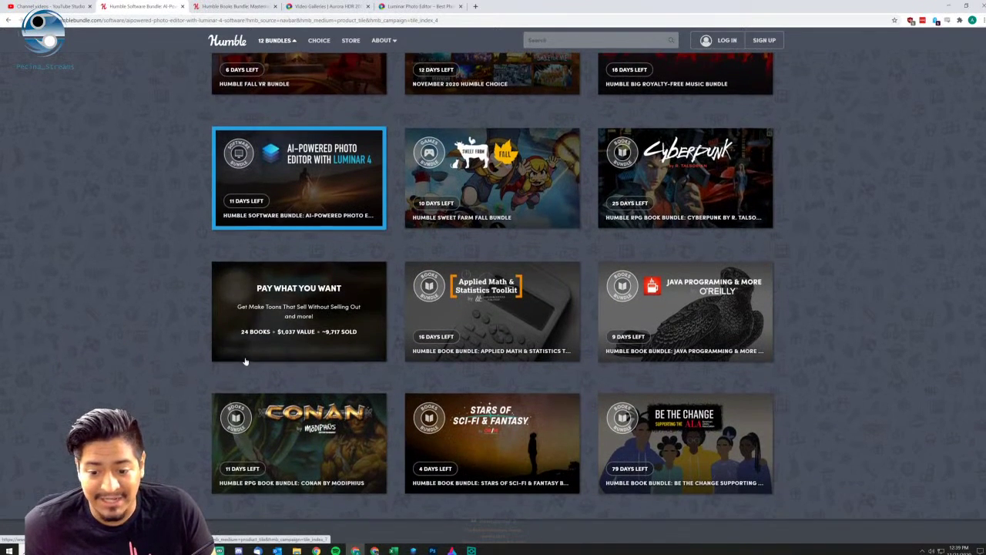
scroll(171, 380, "up", 1)
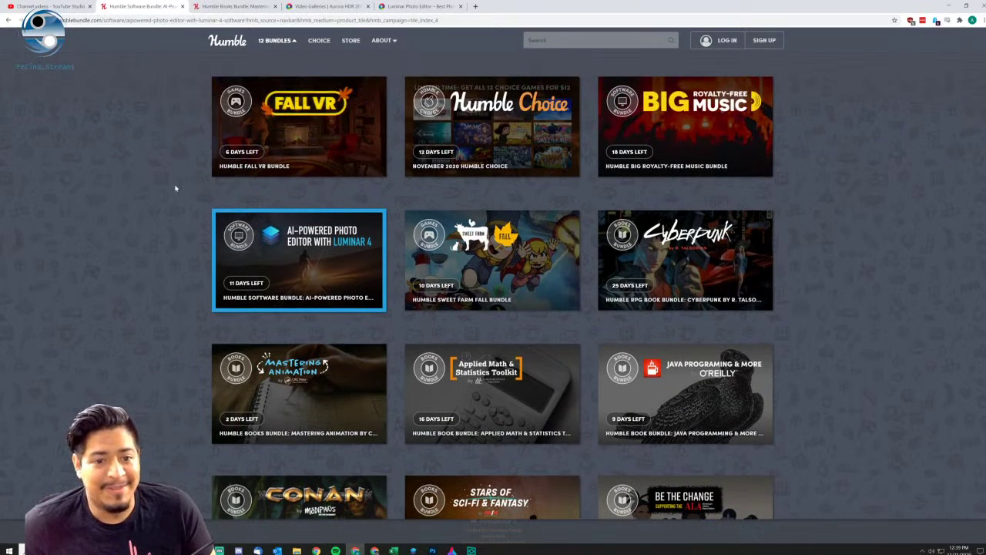
left_click(279, 40)
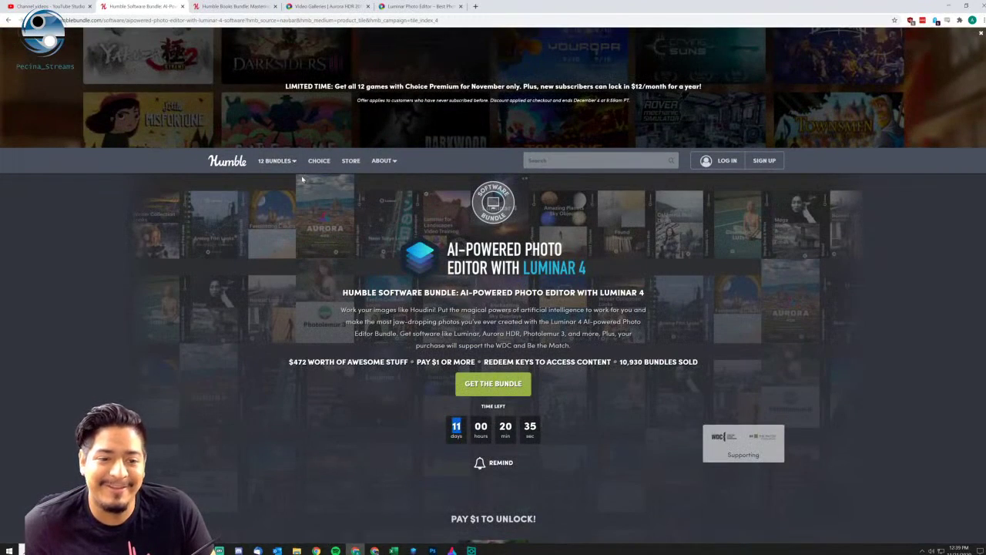
left_click(282, 160)
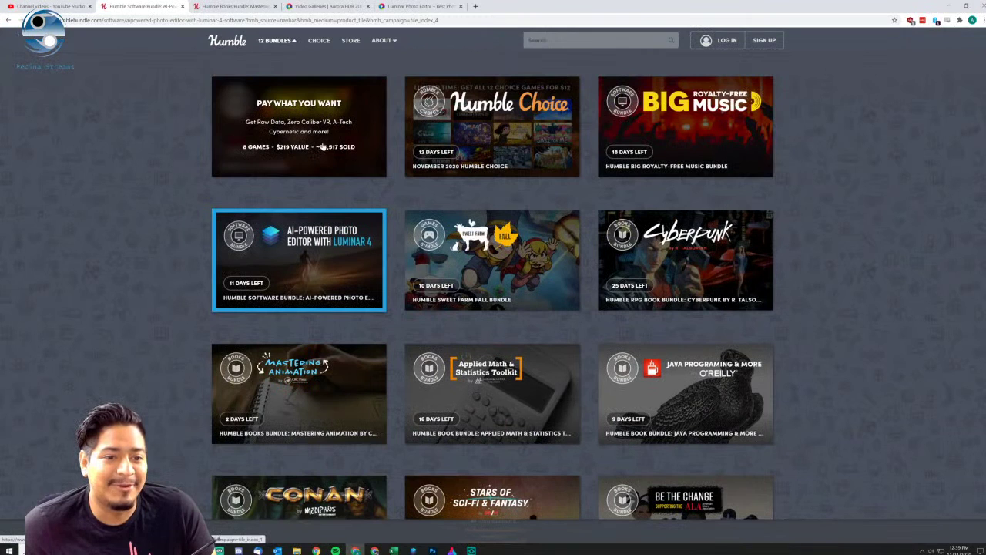
left_click(312, 125)
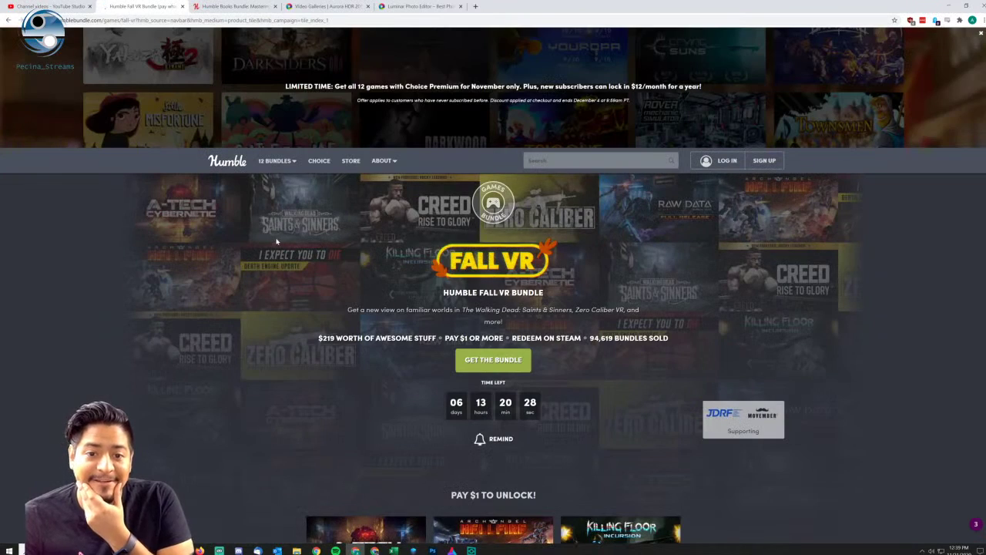
Examine the games in the $1, $10, beat-the-average and $17 tiers of the Fall VR bundle.
scroll(231, 247, "down", 10)
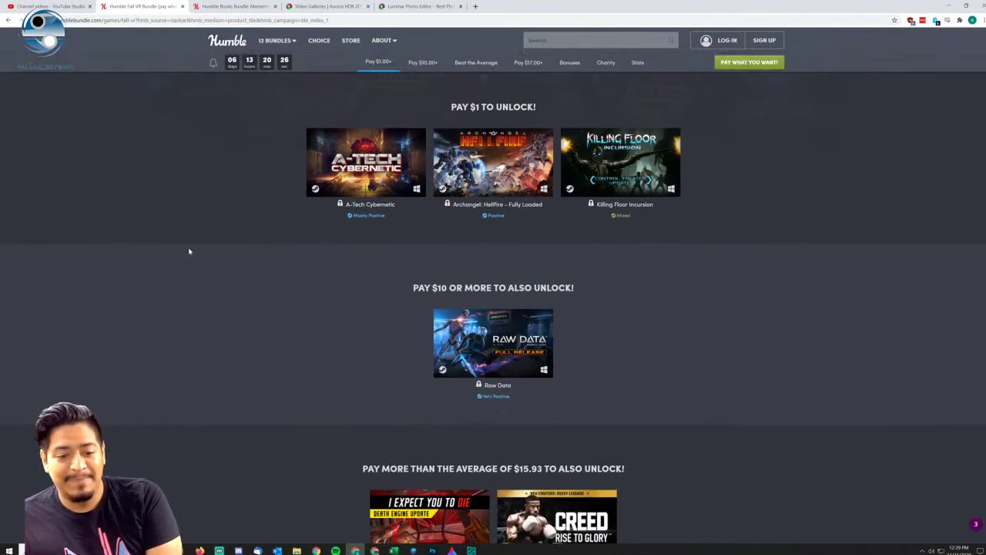
scroll(183, 210, "up", 10)
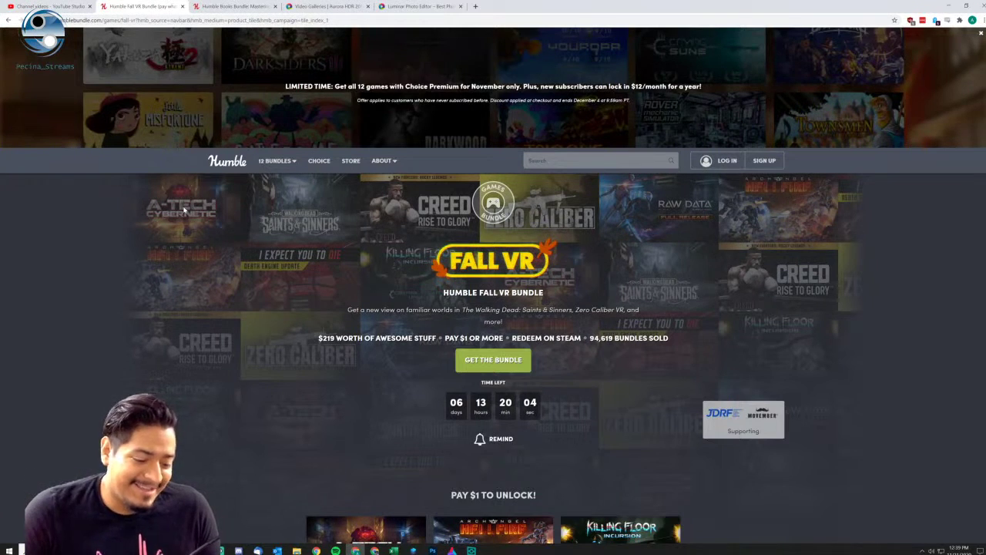
scroll(240, 289, "down", 4)
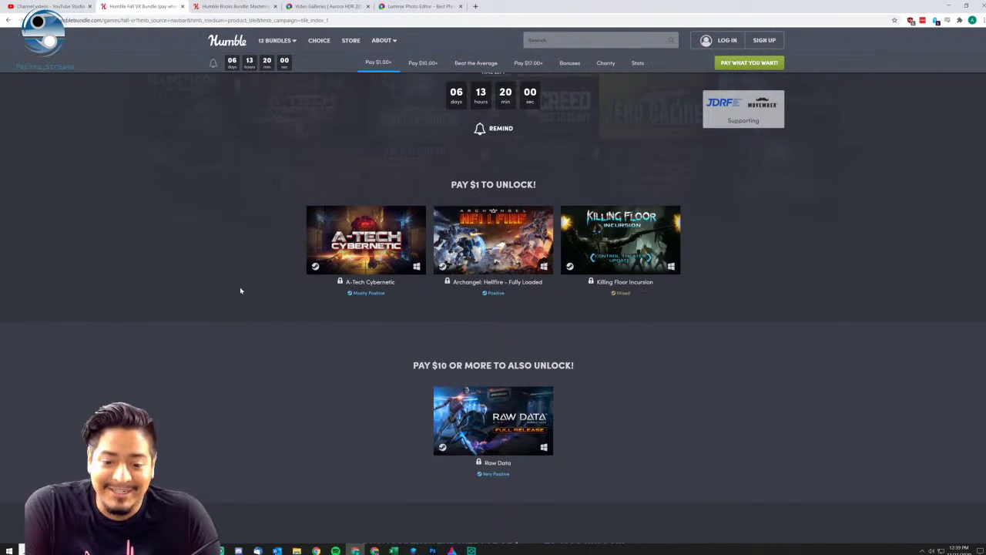
scroll(241, 290, "down", 9)
scroll(240, 290, "up", 4)
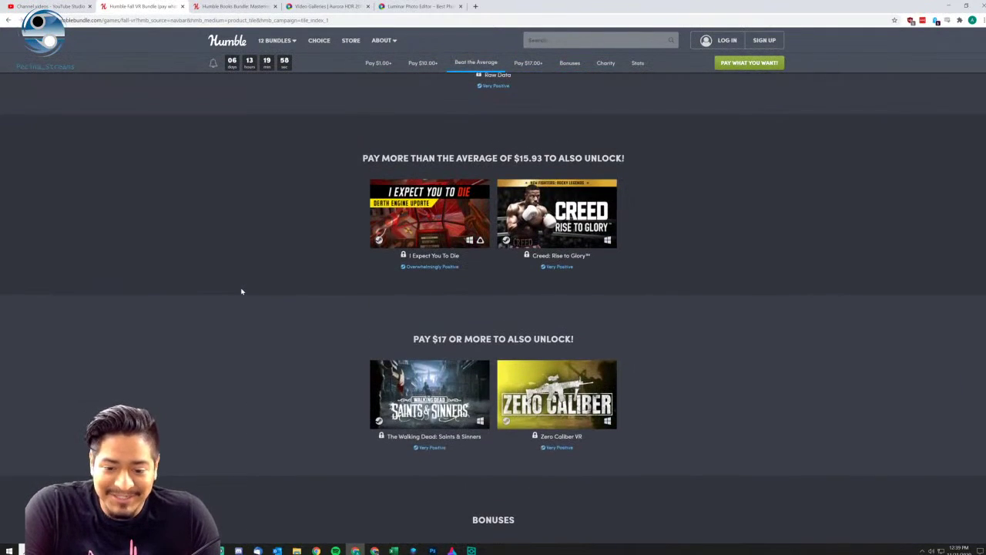
scroll(240, 290, "up", 9)
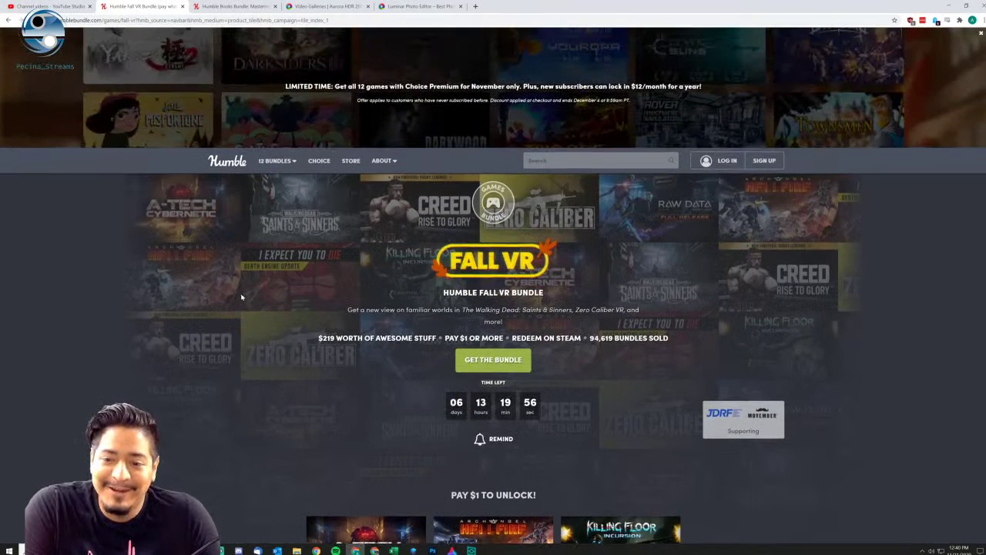
Open the list of current bundles from the Fall VR bundle page.
left_click(279, 162)
scroll(899, 285, "down", 1)
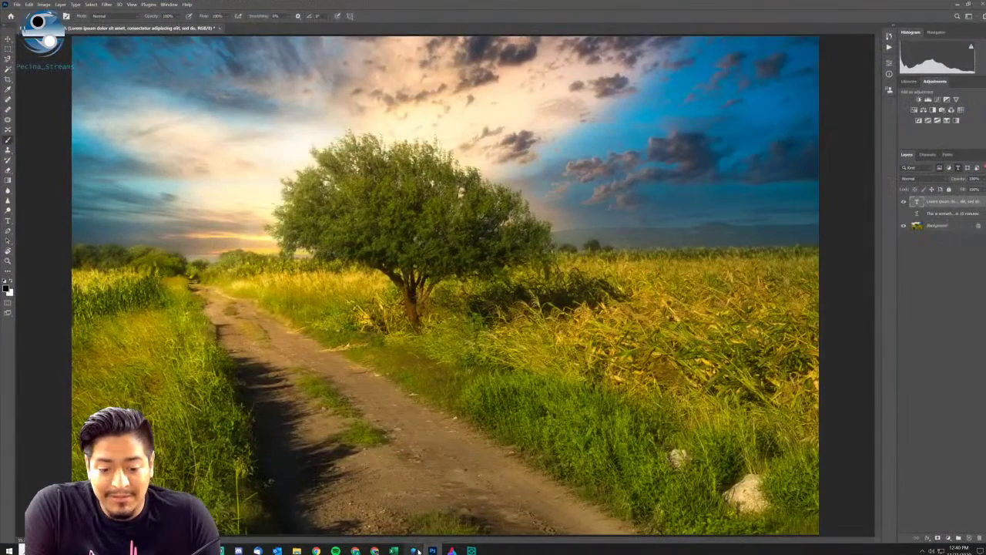
Bring up the edited tree photo in Luminar 4, then return to the Humble bundle list in Chrome.
left_click(415, 550)
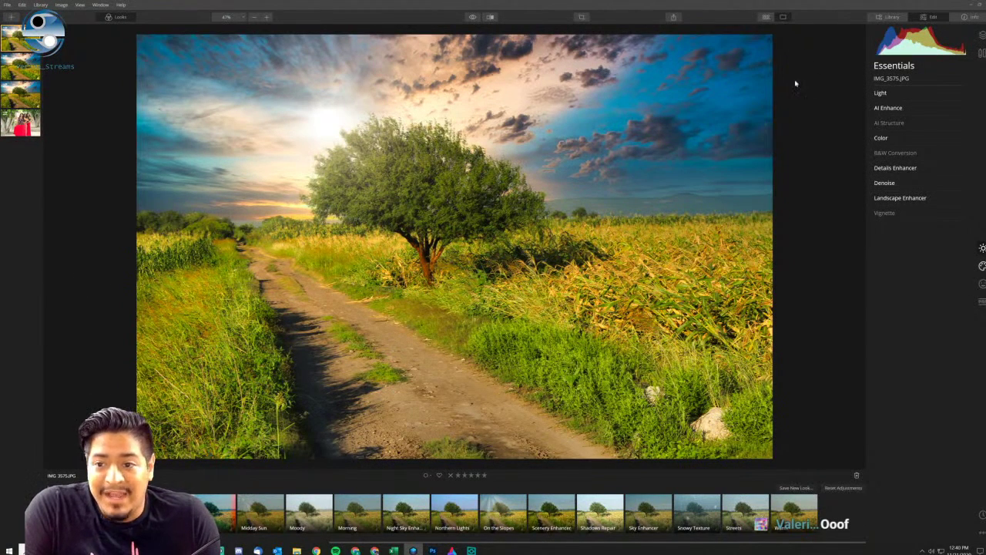
left_click(969, 7)
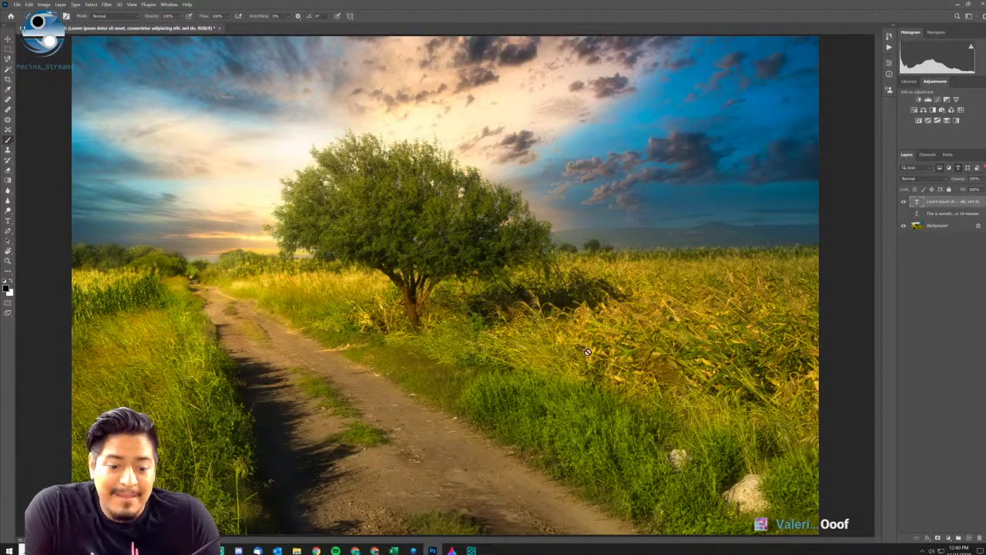
mouse_move(358, 552)
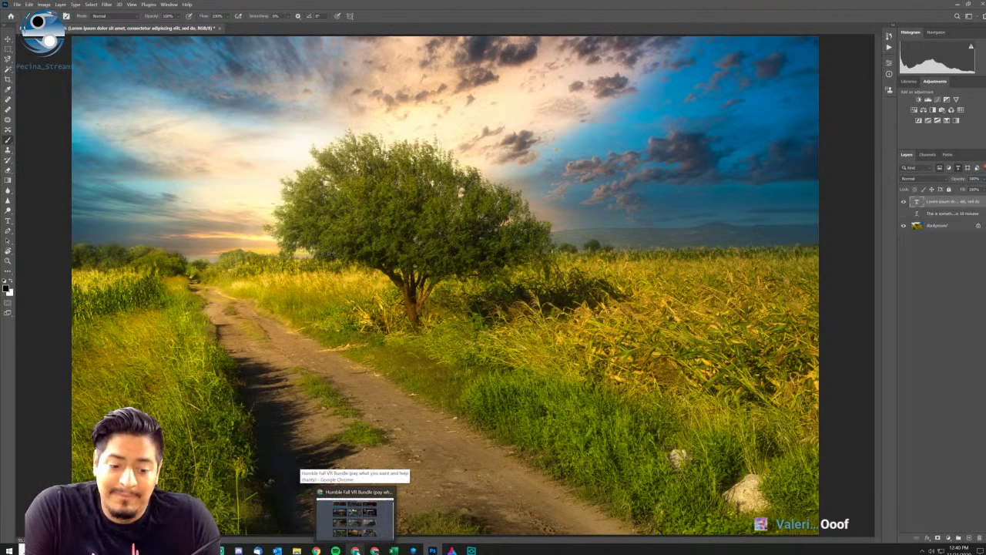
left_click(355, 550)
scroll(103, 299, "up", 1)
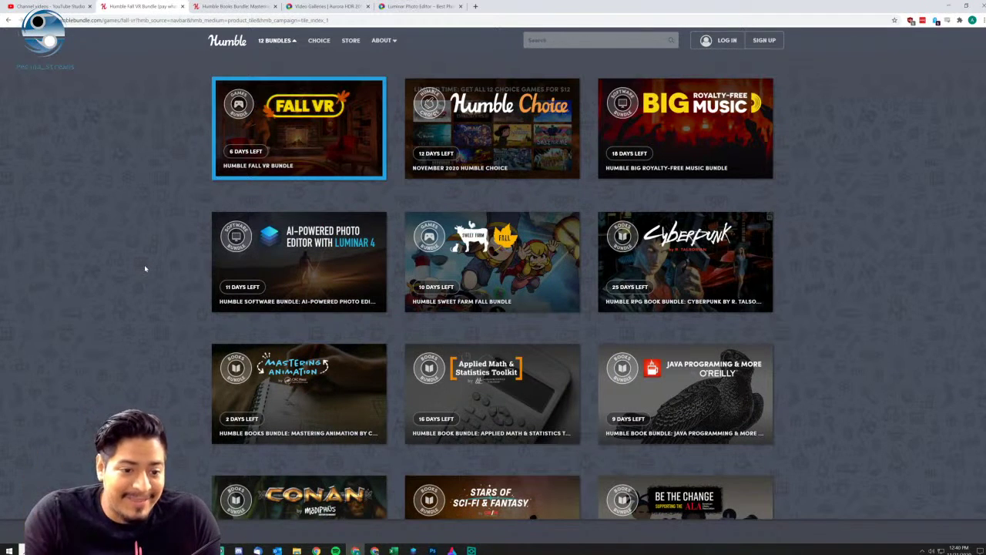
scroll(144, 267, "down", 1)
scroll(144, 268, "up", 1)
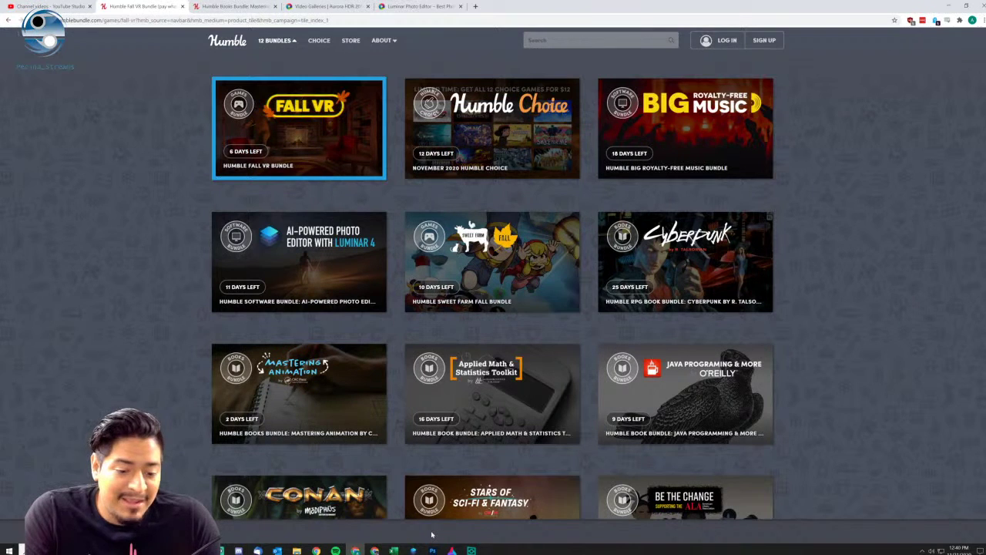
Switch to Streamlabs OBS and activate the Ending scene variant listed directly below the plain Ending scene.
left_click(223, 549)
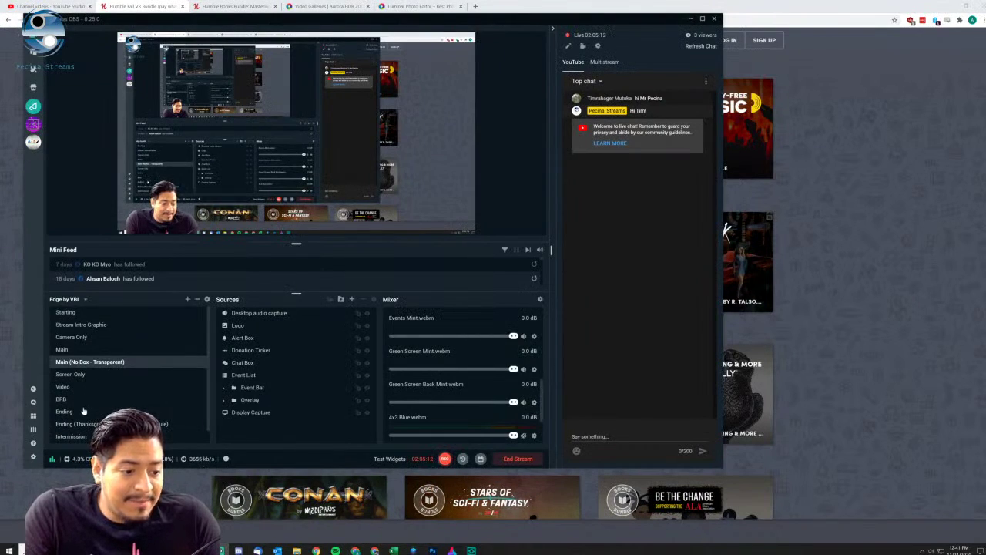
left_click(69, 424)
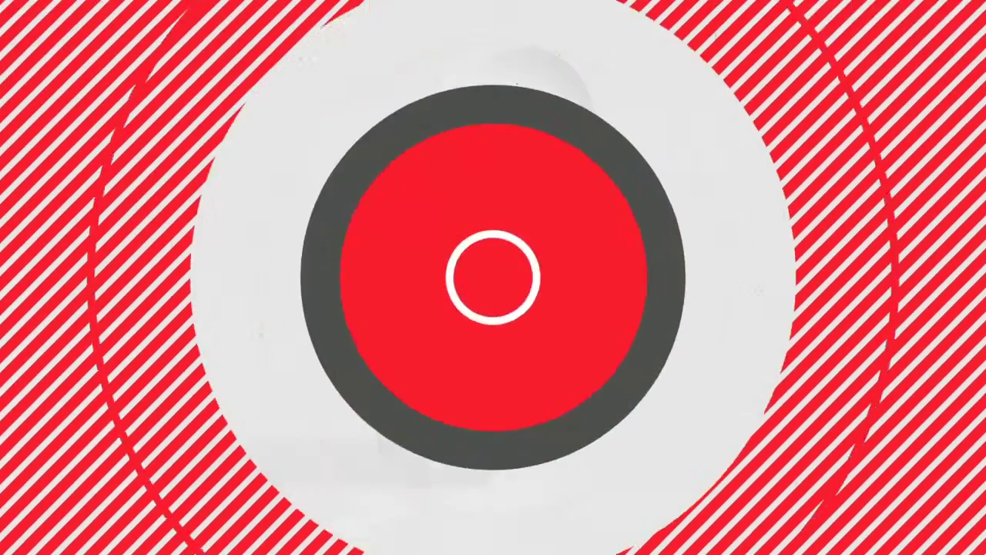